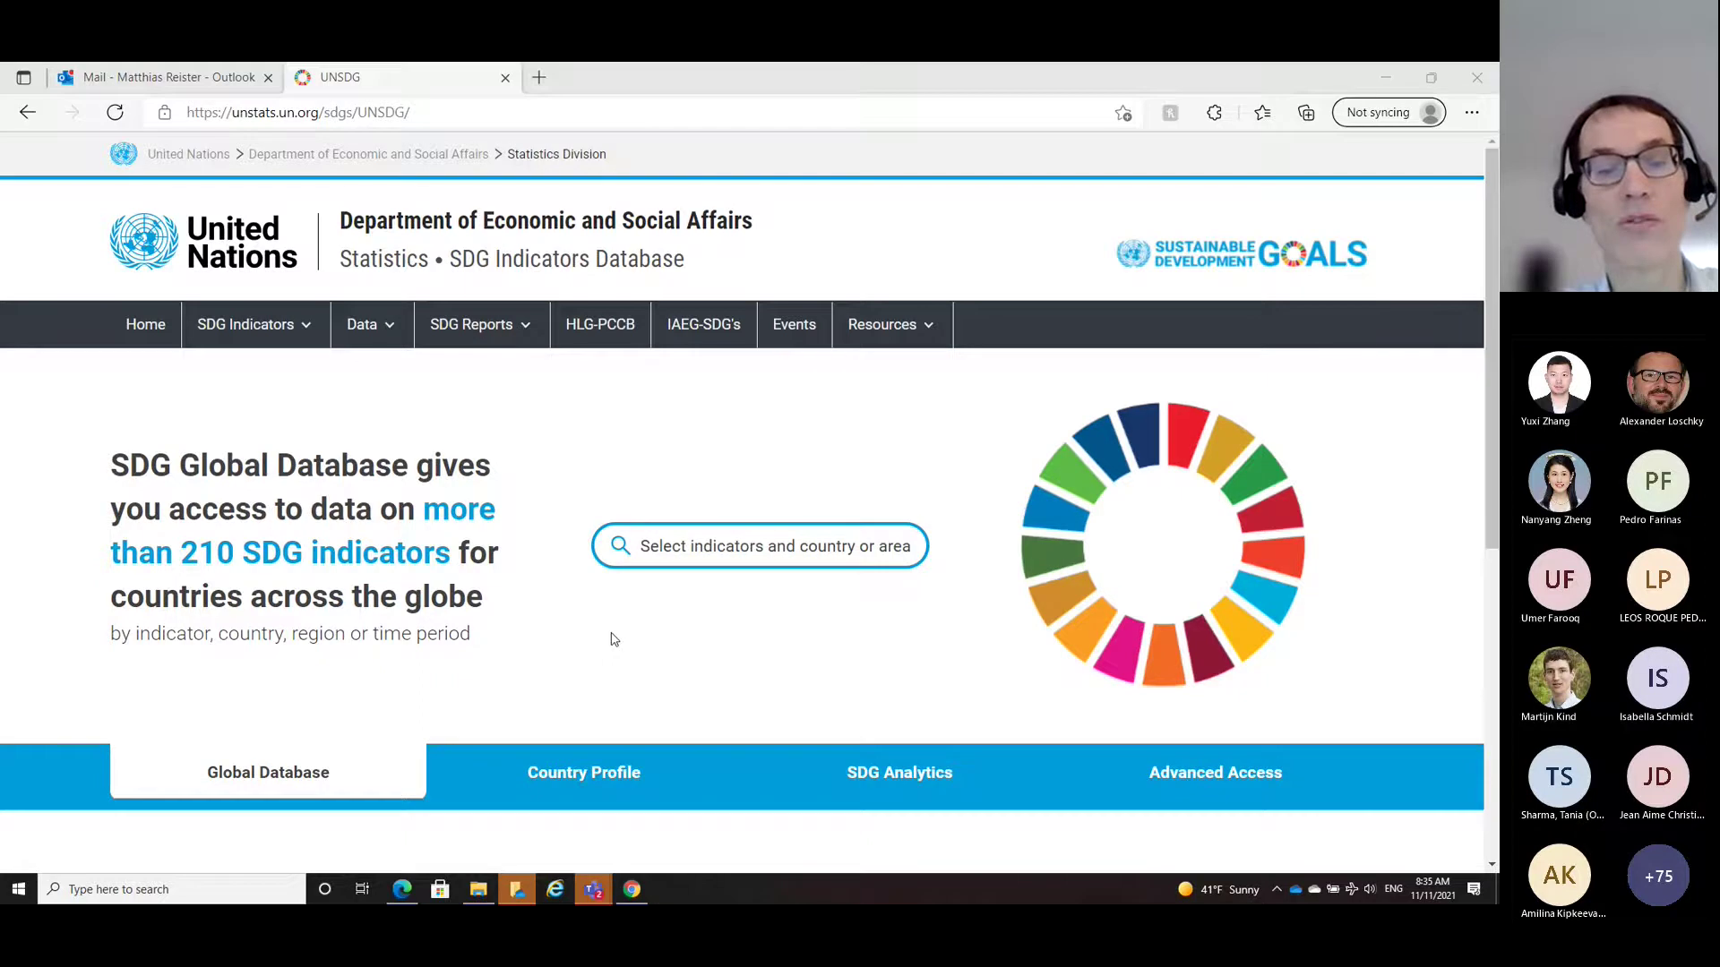
Step: Open the indicator and country selection from the SDG Global Database homepage
{"action": "scroll", "coordinate": [614, 639], "scroll_direction": "down", "scroll_amount": 2}
{"action": "scroll", "coordinate": [613, 640], "scroll_direction": "down", "scroll_amount": 2}
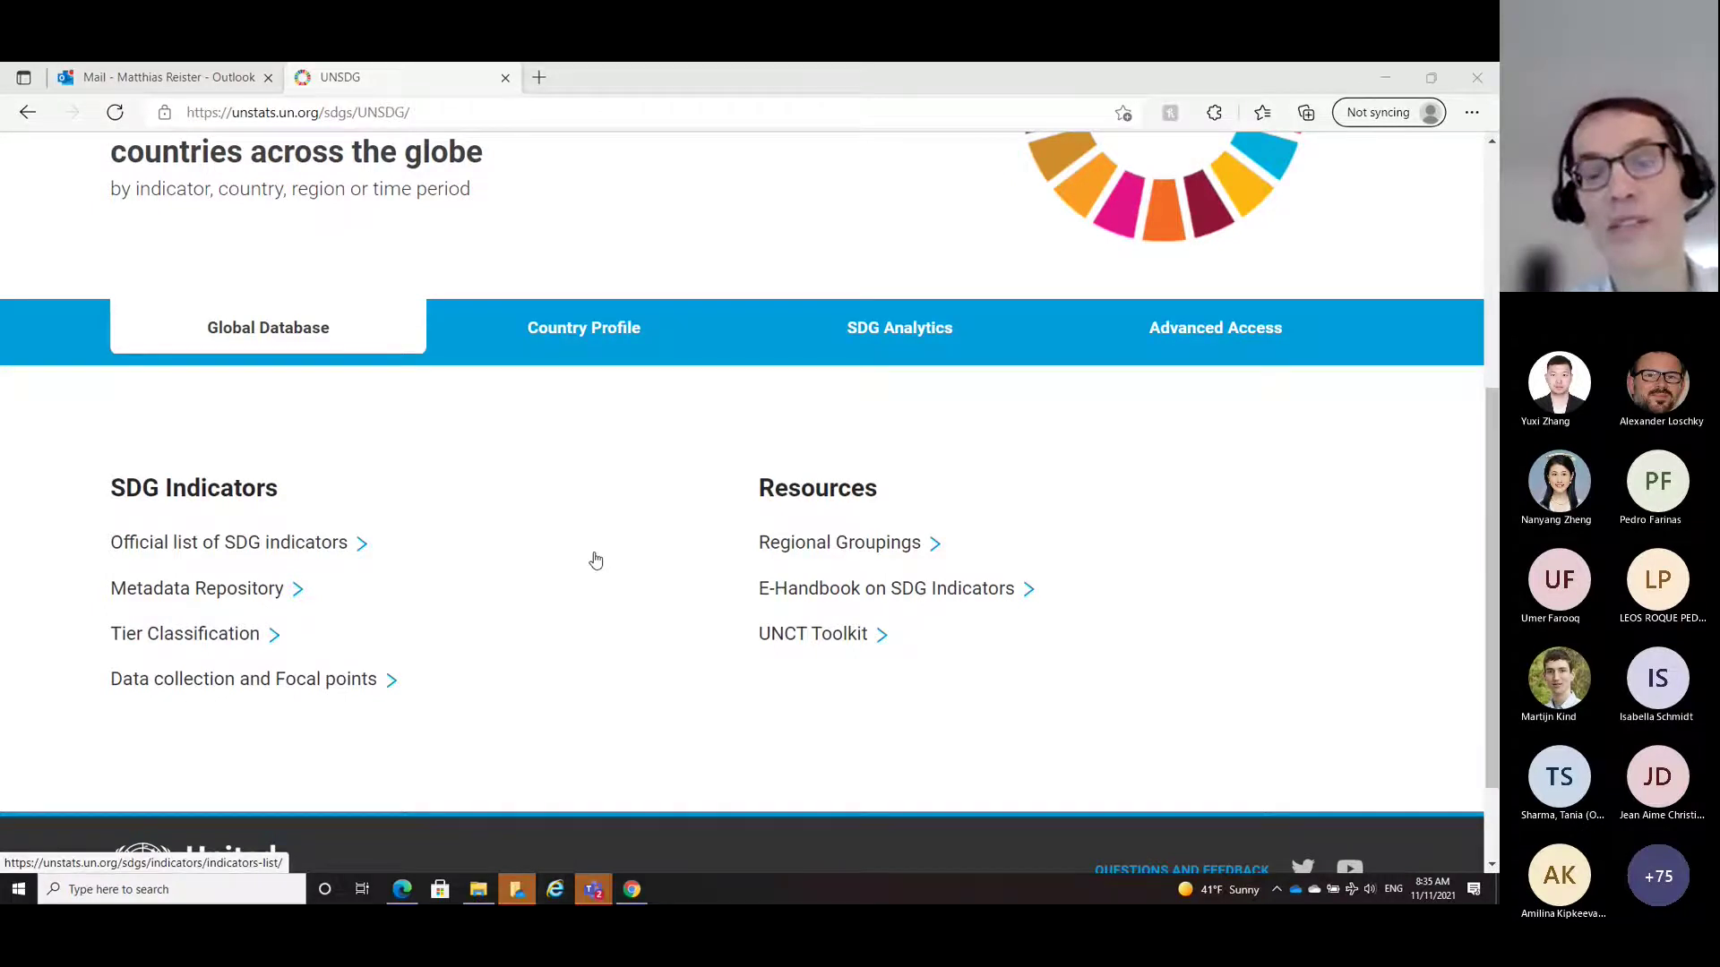
{"action": "scroll", "coordinate": [596, 560], "scroll_direction": "up", "scroll_amount": 4}
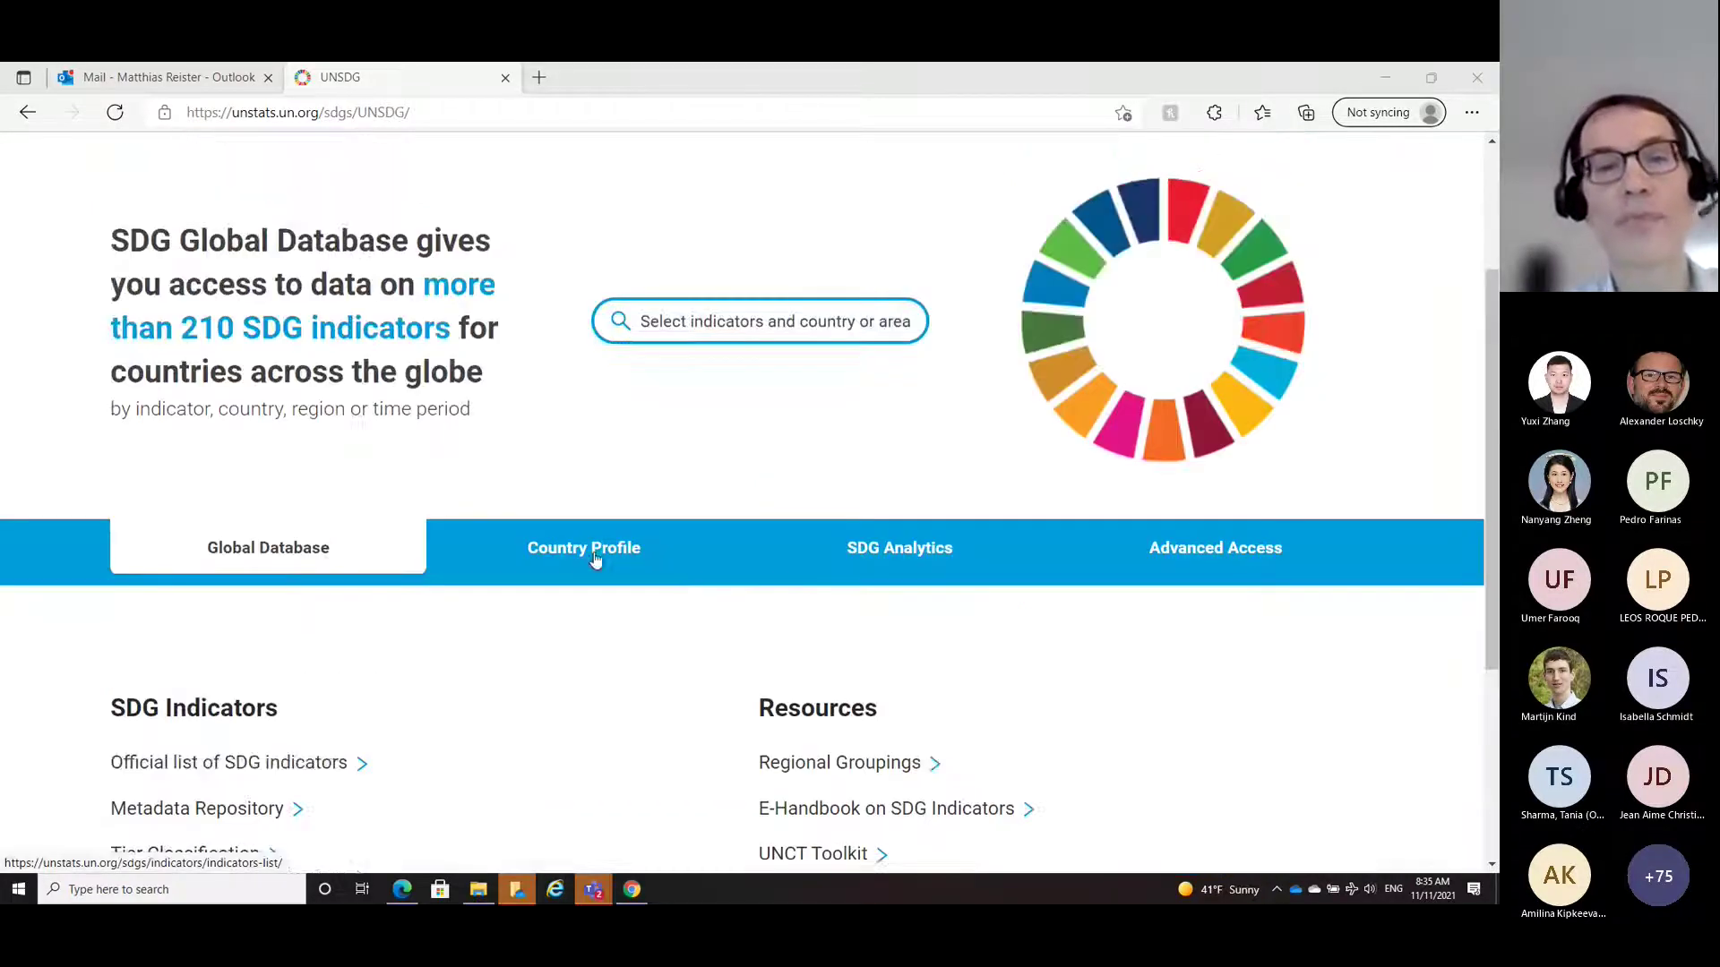
{"action": "scroll", "coordinate": [626, 516], "scroll_direction": "up", "scroll_amount": 1}
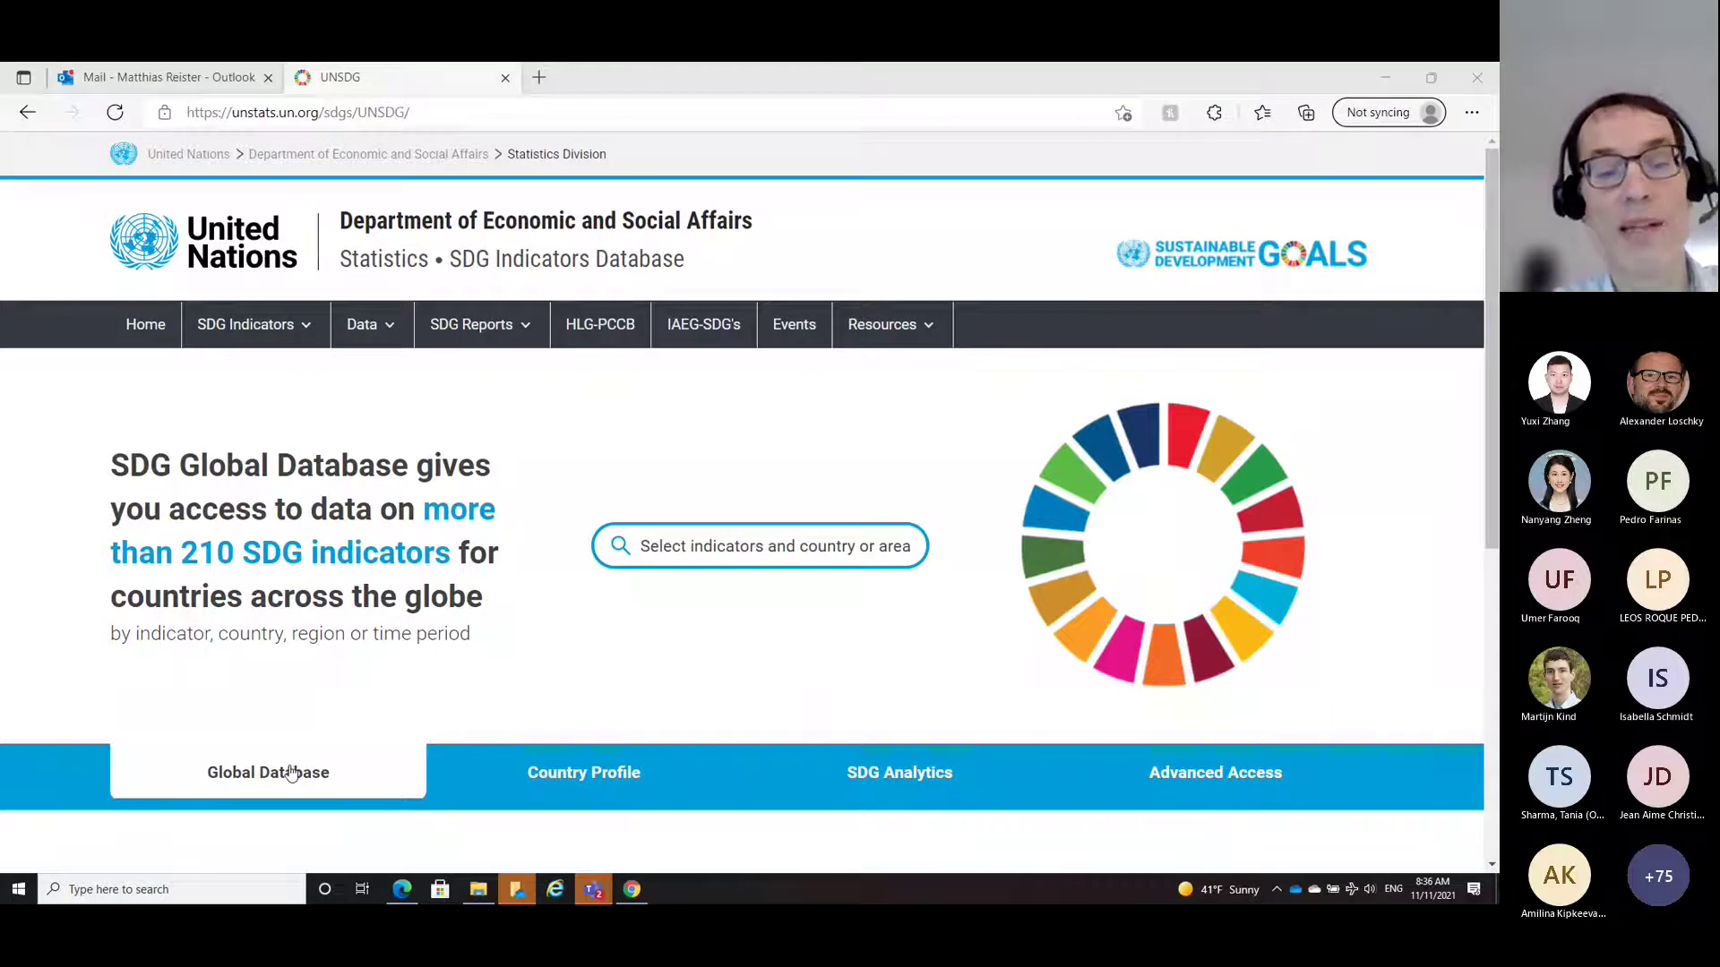
{"action": "left_click", "coordinate": [662, 546]}
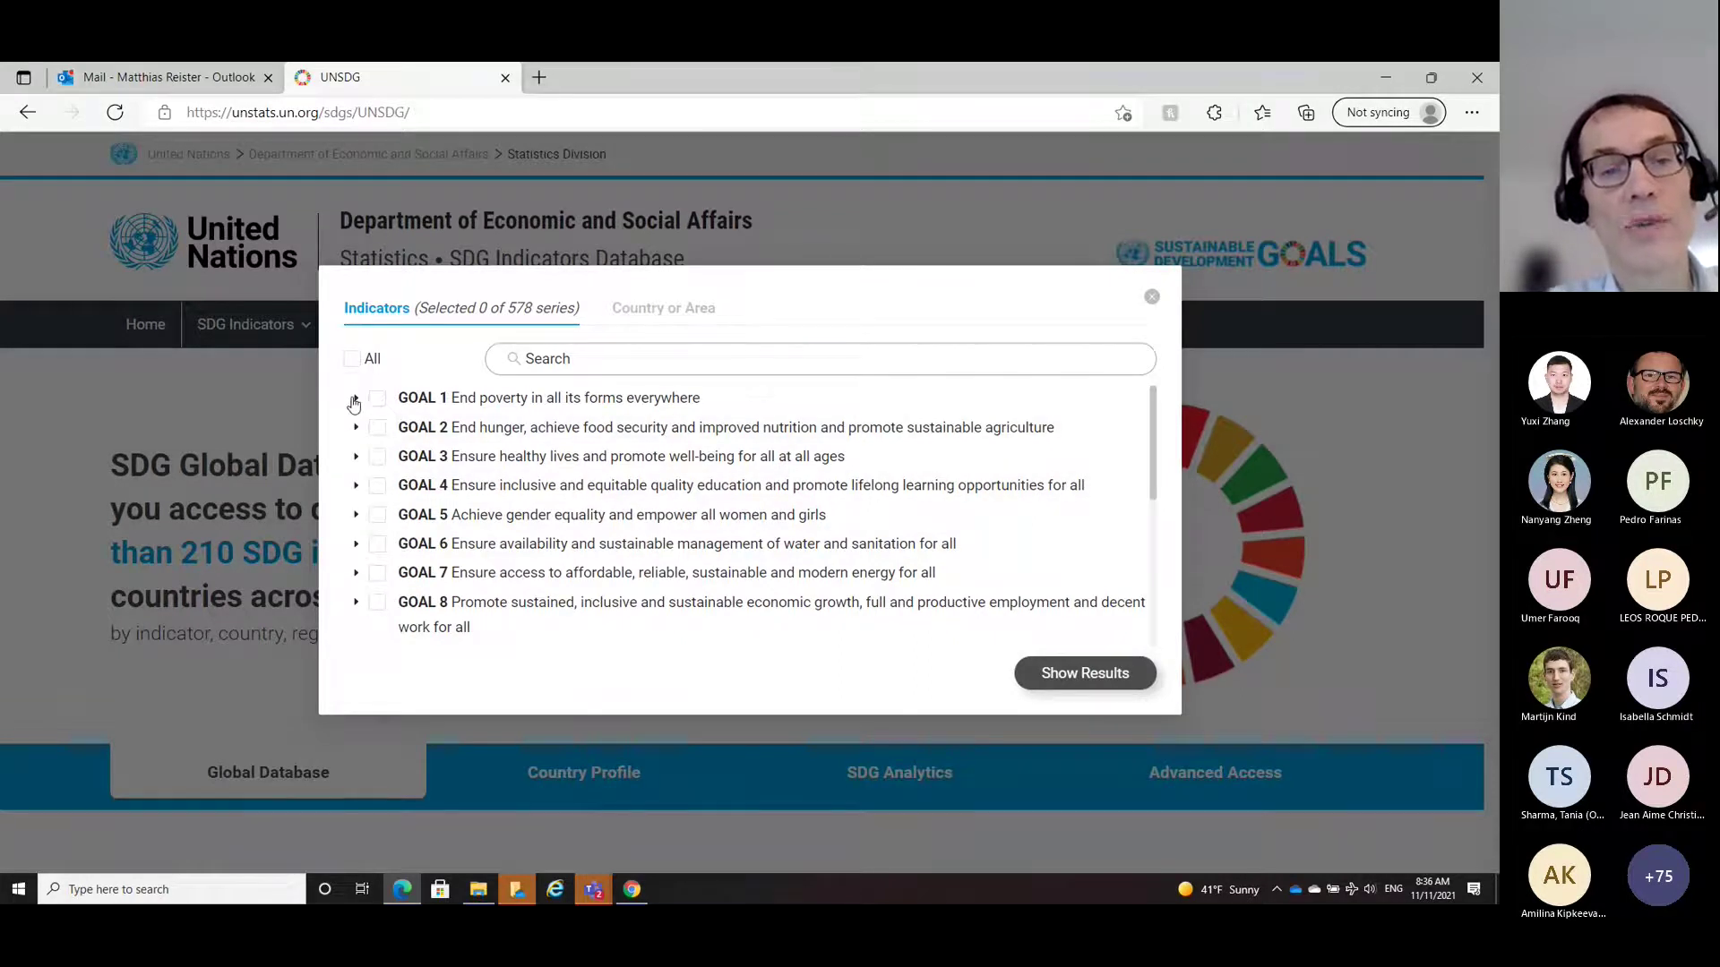
{"action": "left_click", "coordinate": [352, 360]}
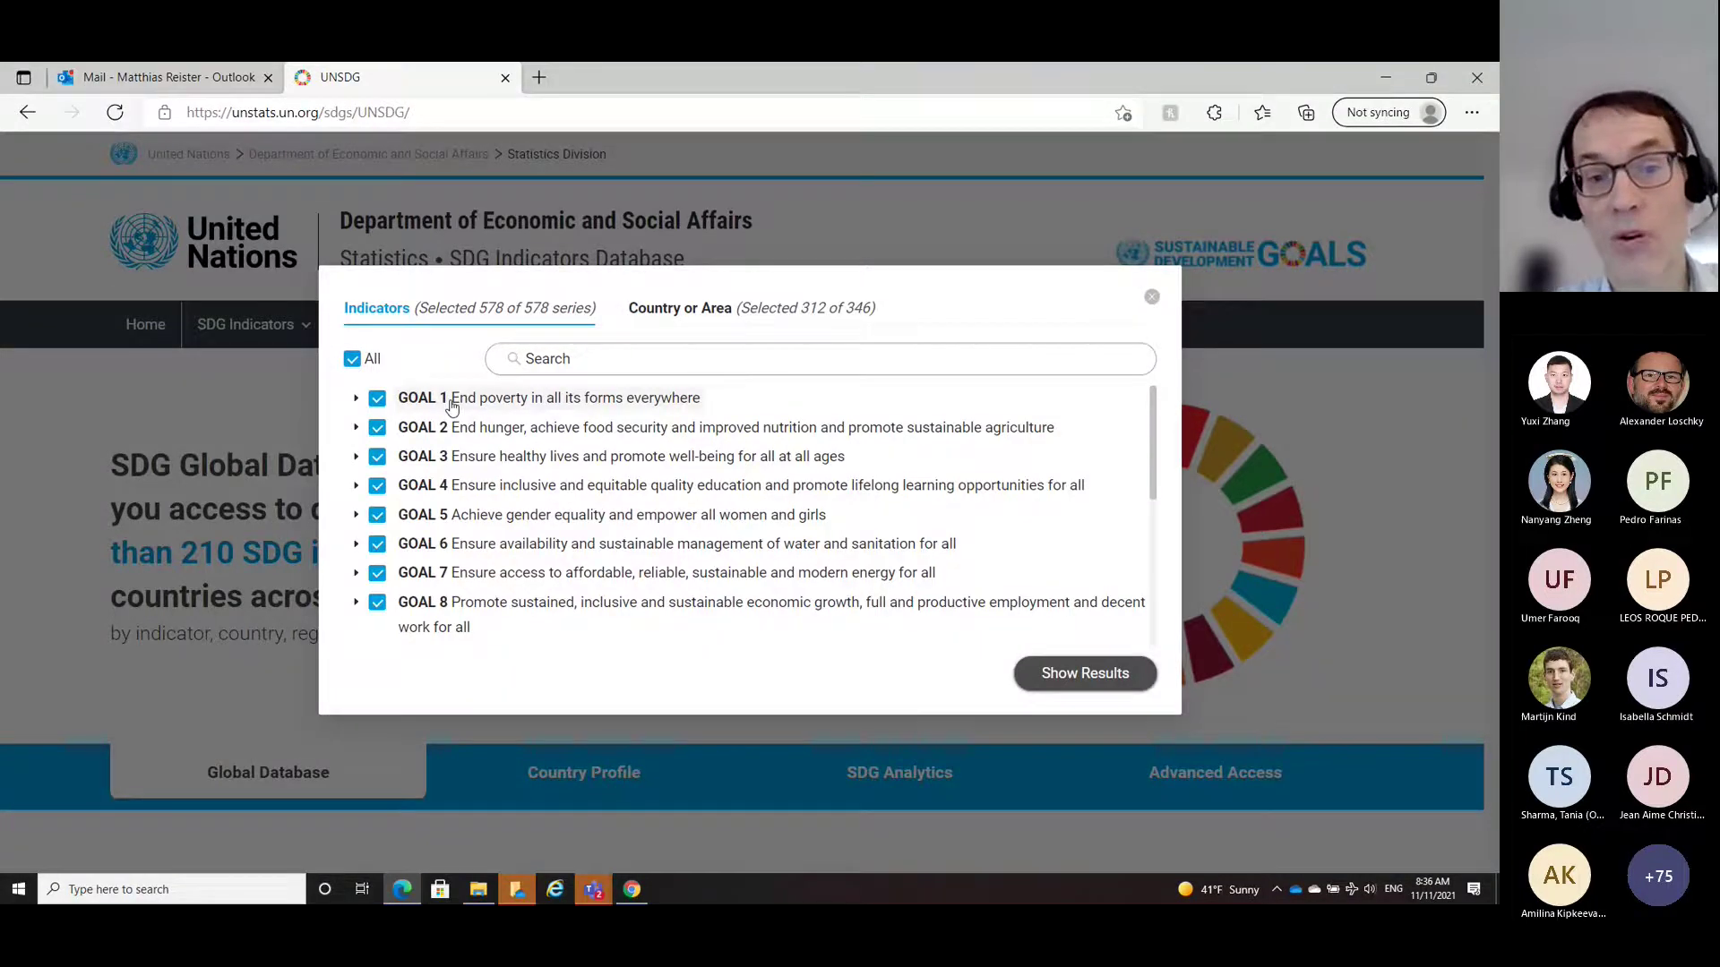
{"action": "left_click", "coordinate": [352, 366]}
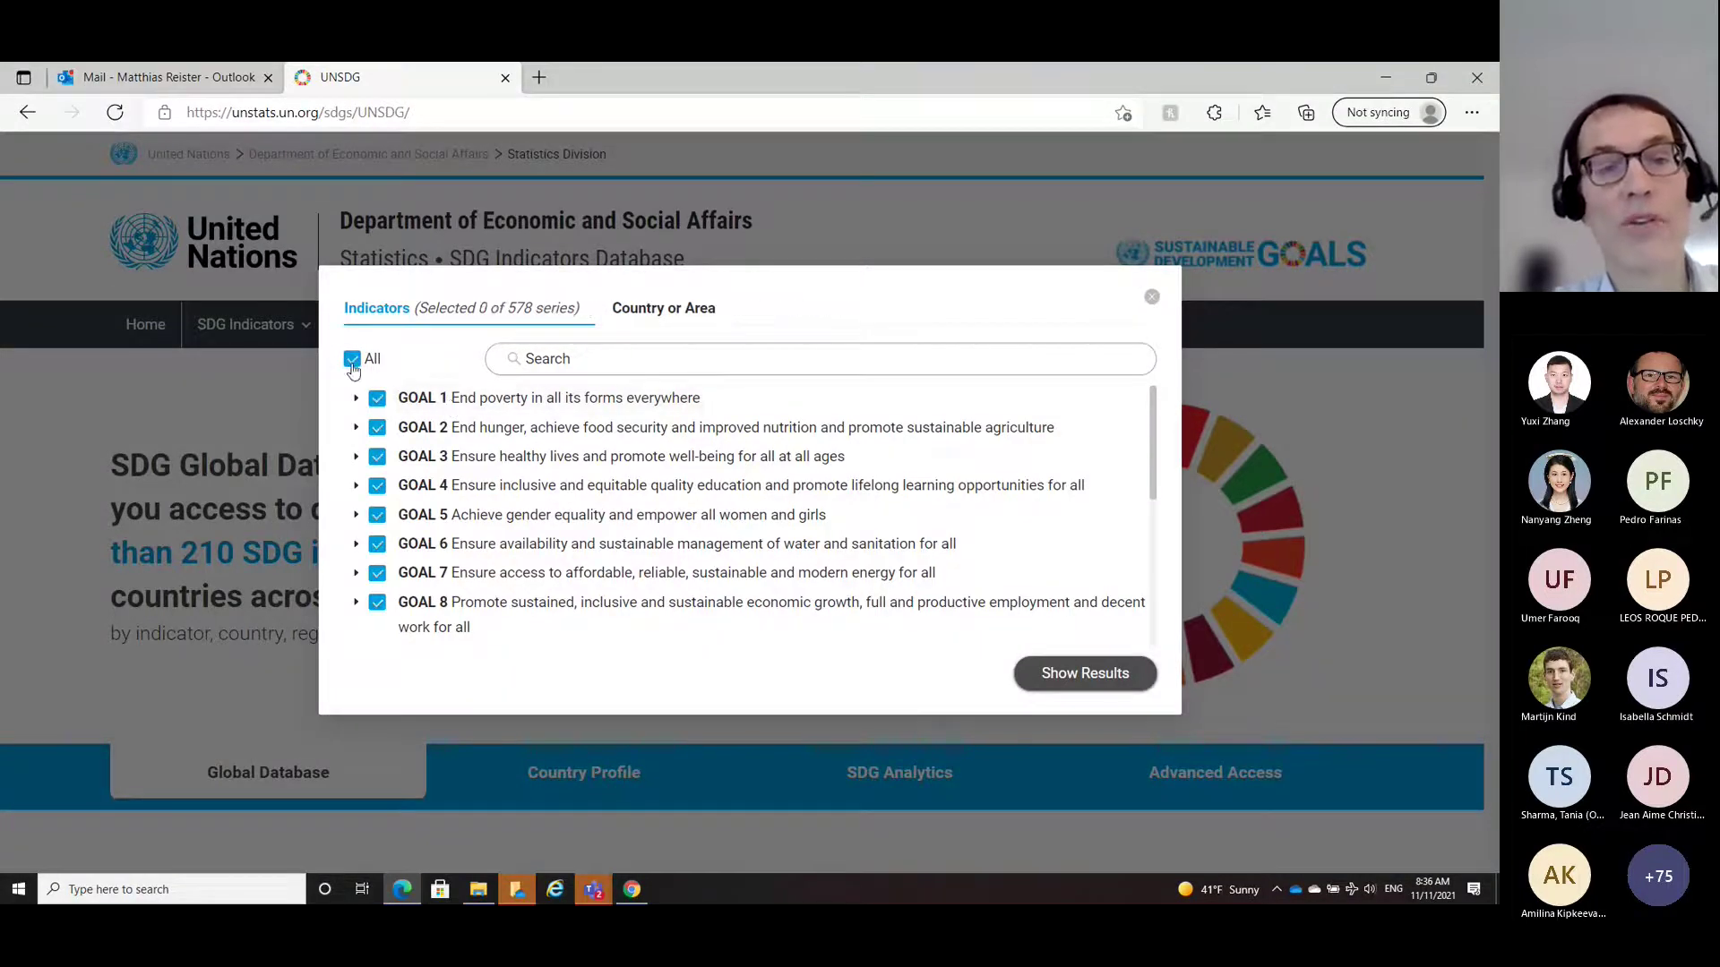
{"action": "left_click", "coordinate": [353, 364]}
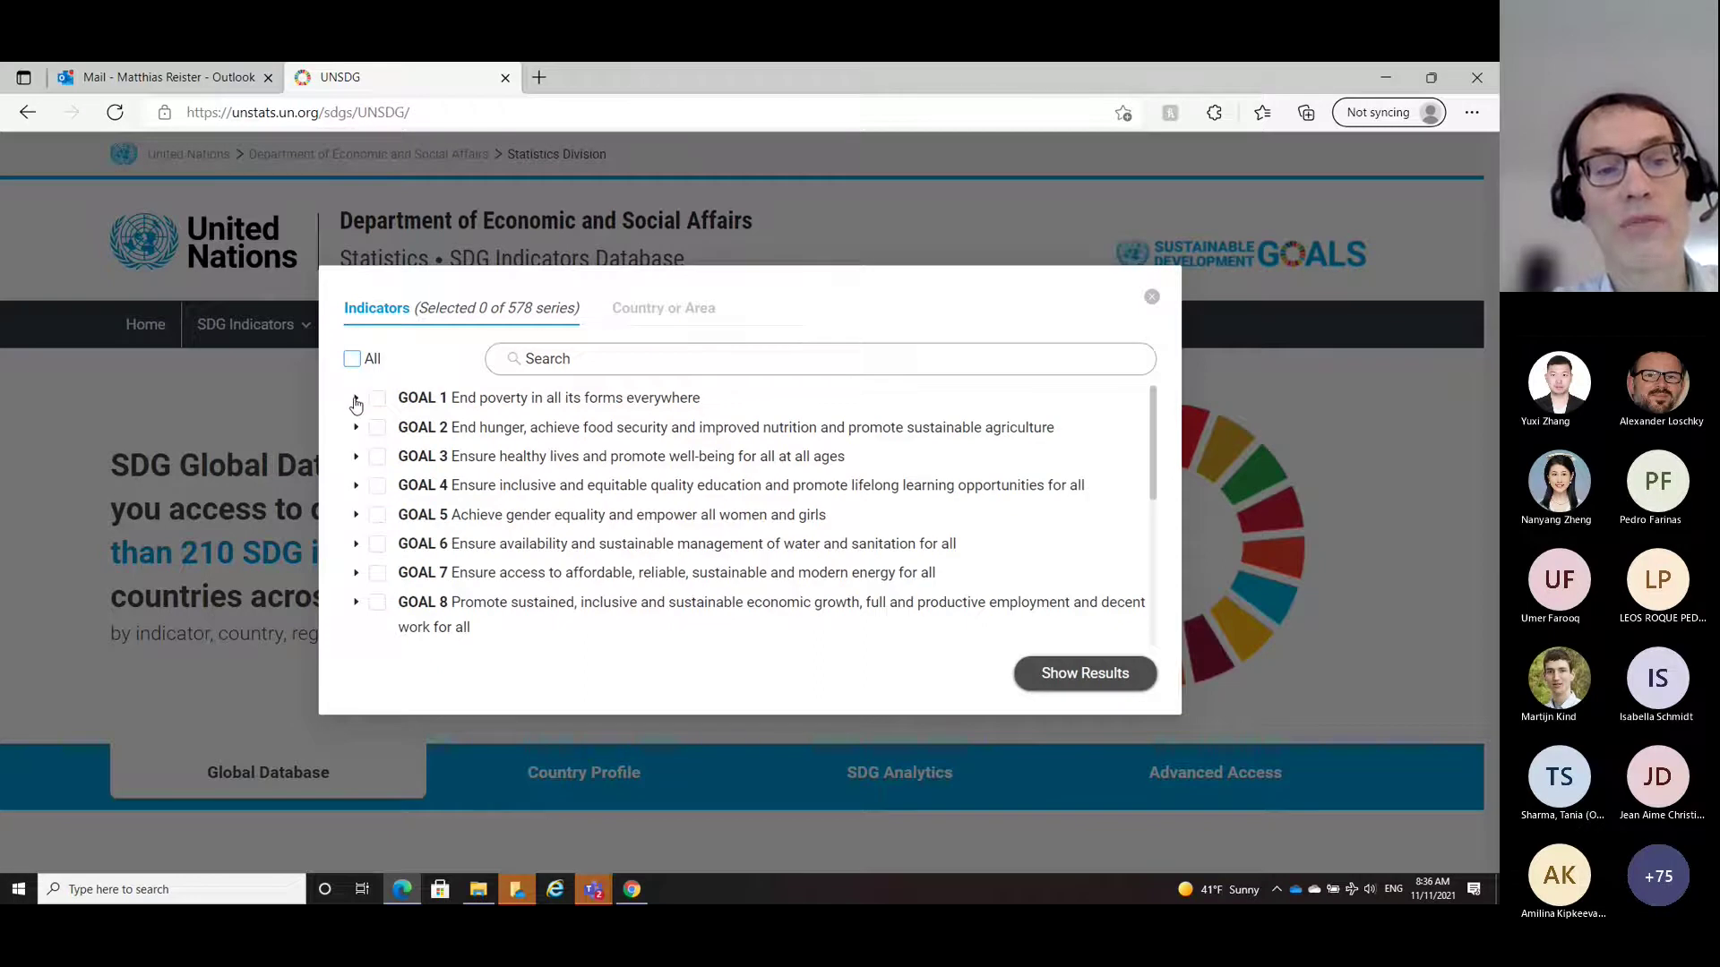
{"action": "left_click", "coordinate": [356, 399]}
{"action": "left_click", "coordinate": [355, 398]}
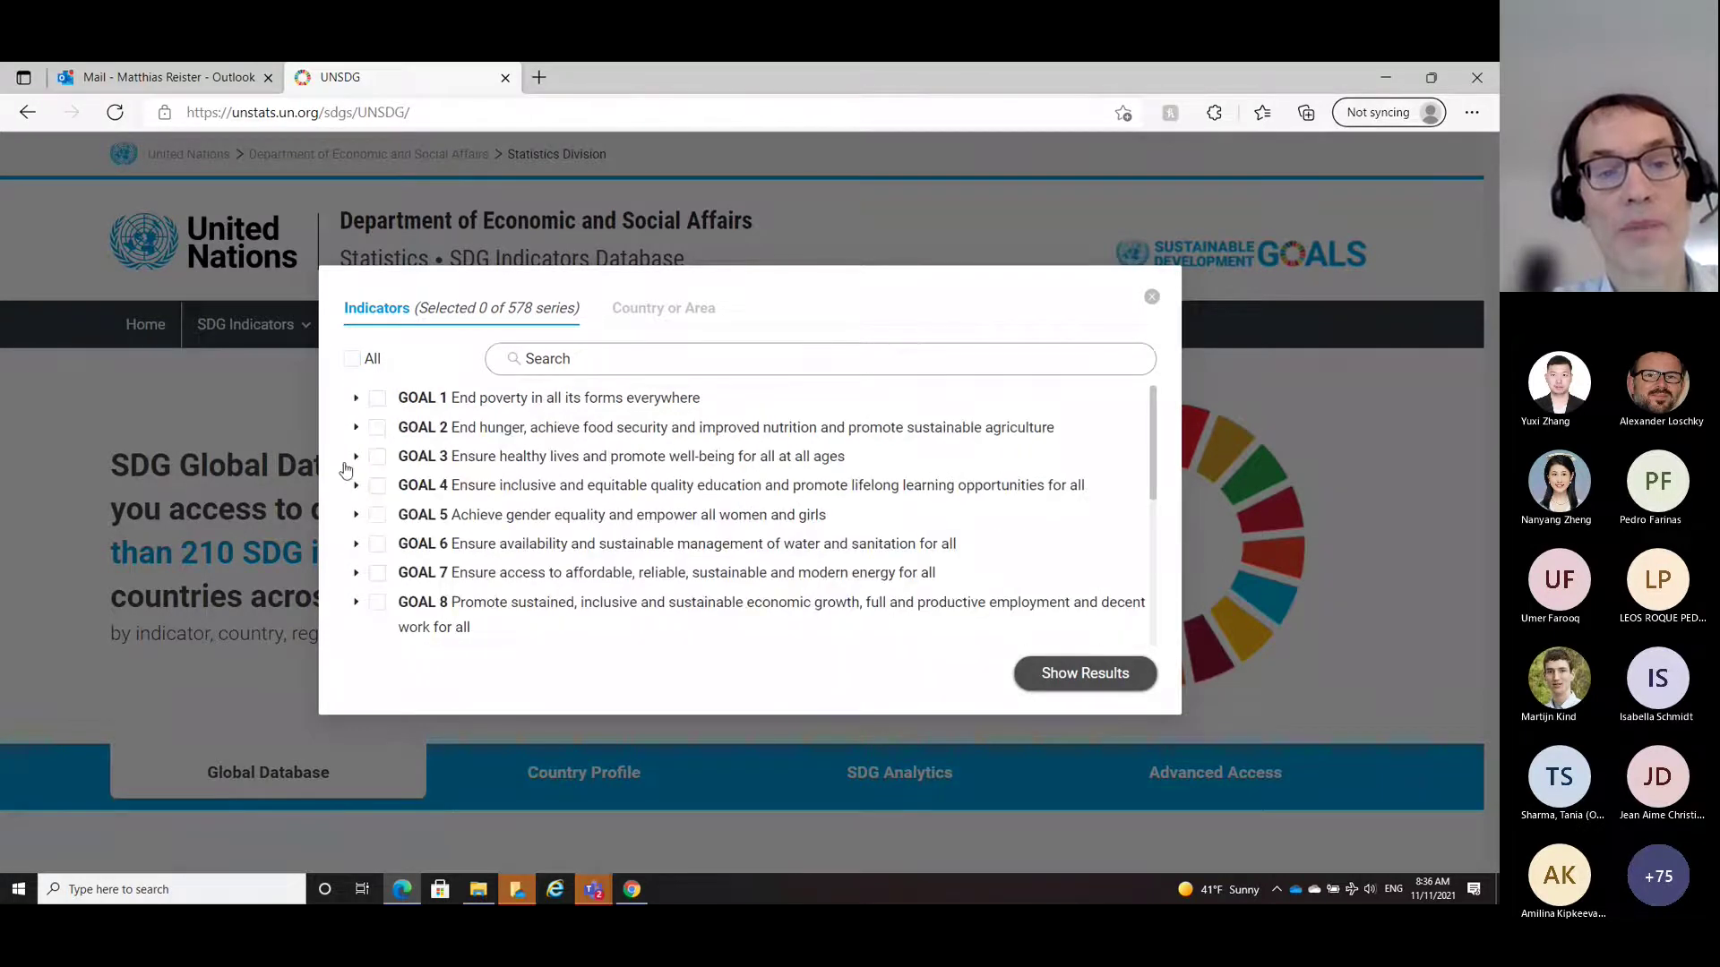
Step: Select Indicator 3.1.1 Maternal mortality ratio under Goal 3, Target 3.1, and show the results page for it
{"action": "left_click", "coordinate": [355, 457]}
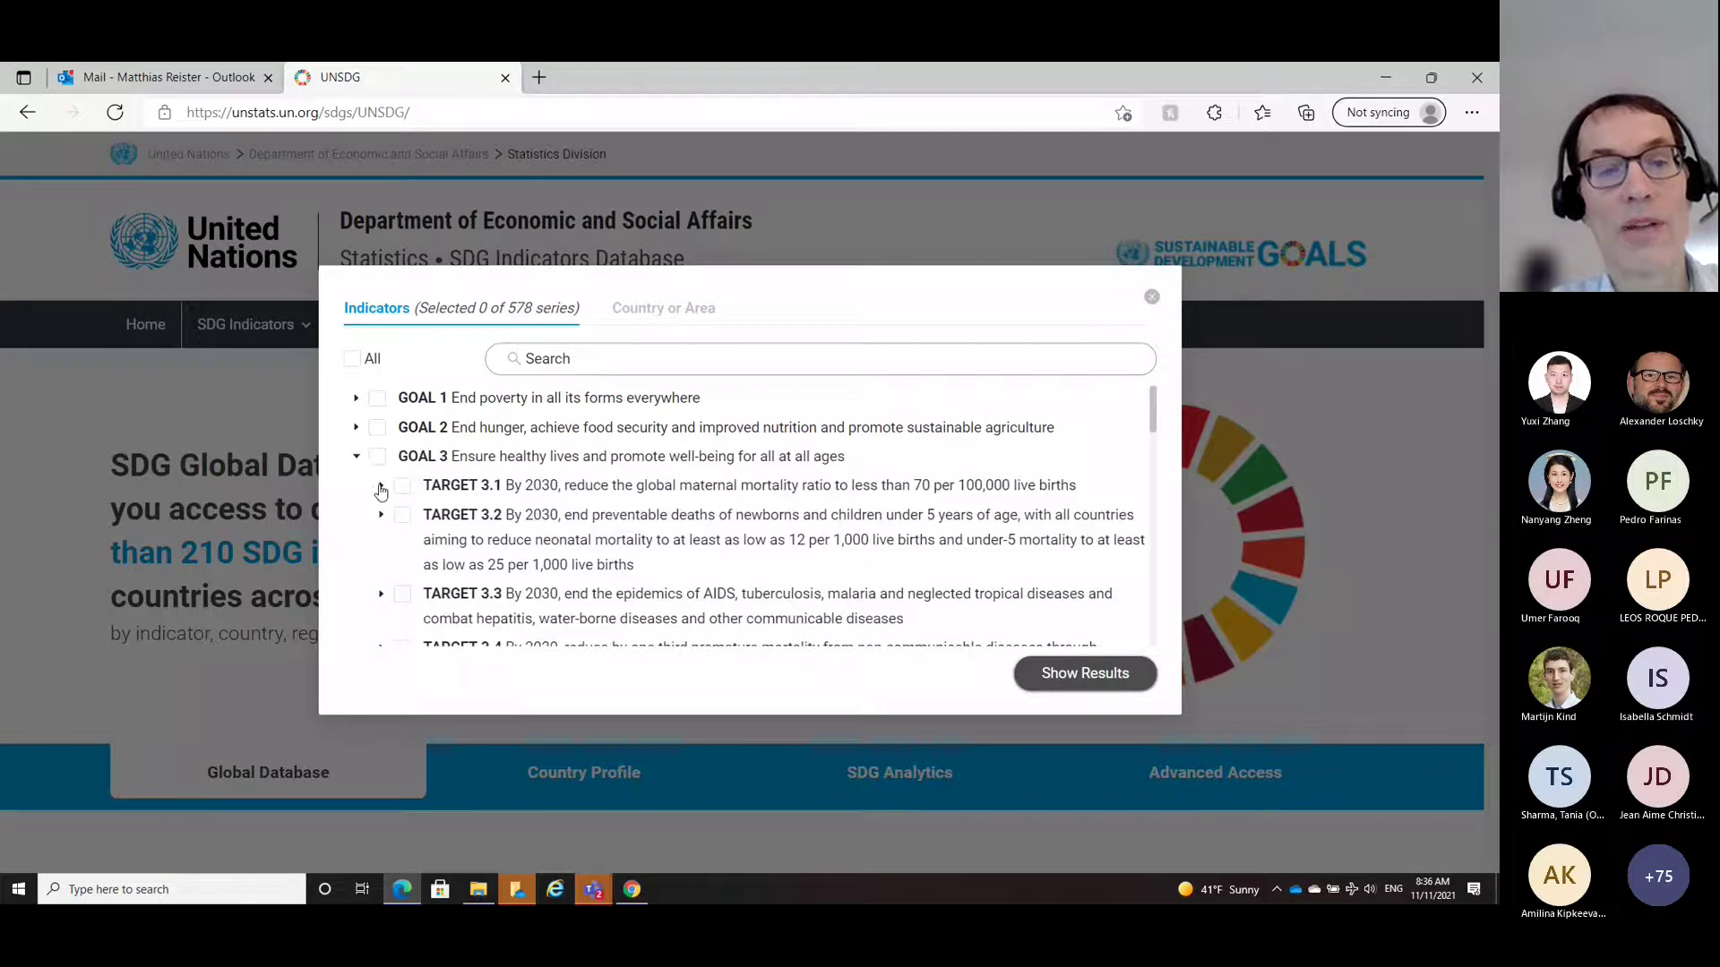
{"action": "left_click", "coordinate": [381, 488]}
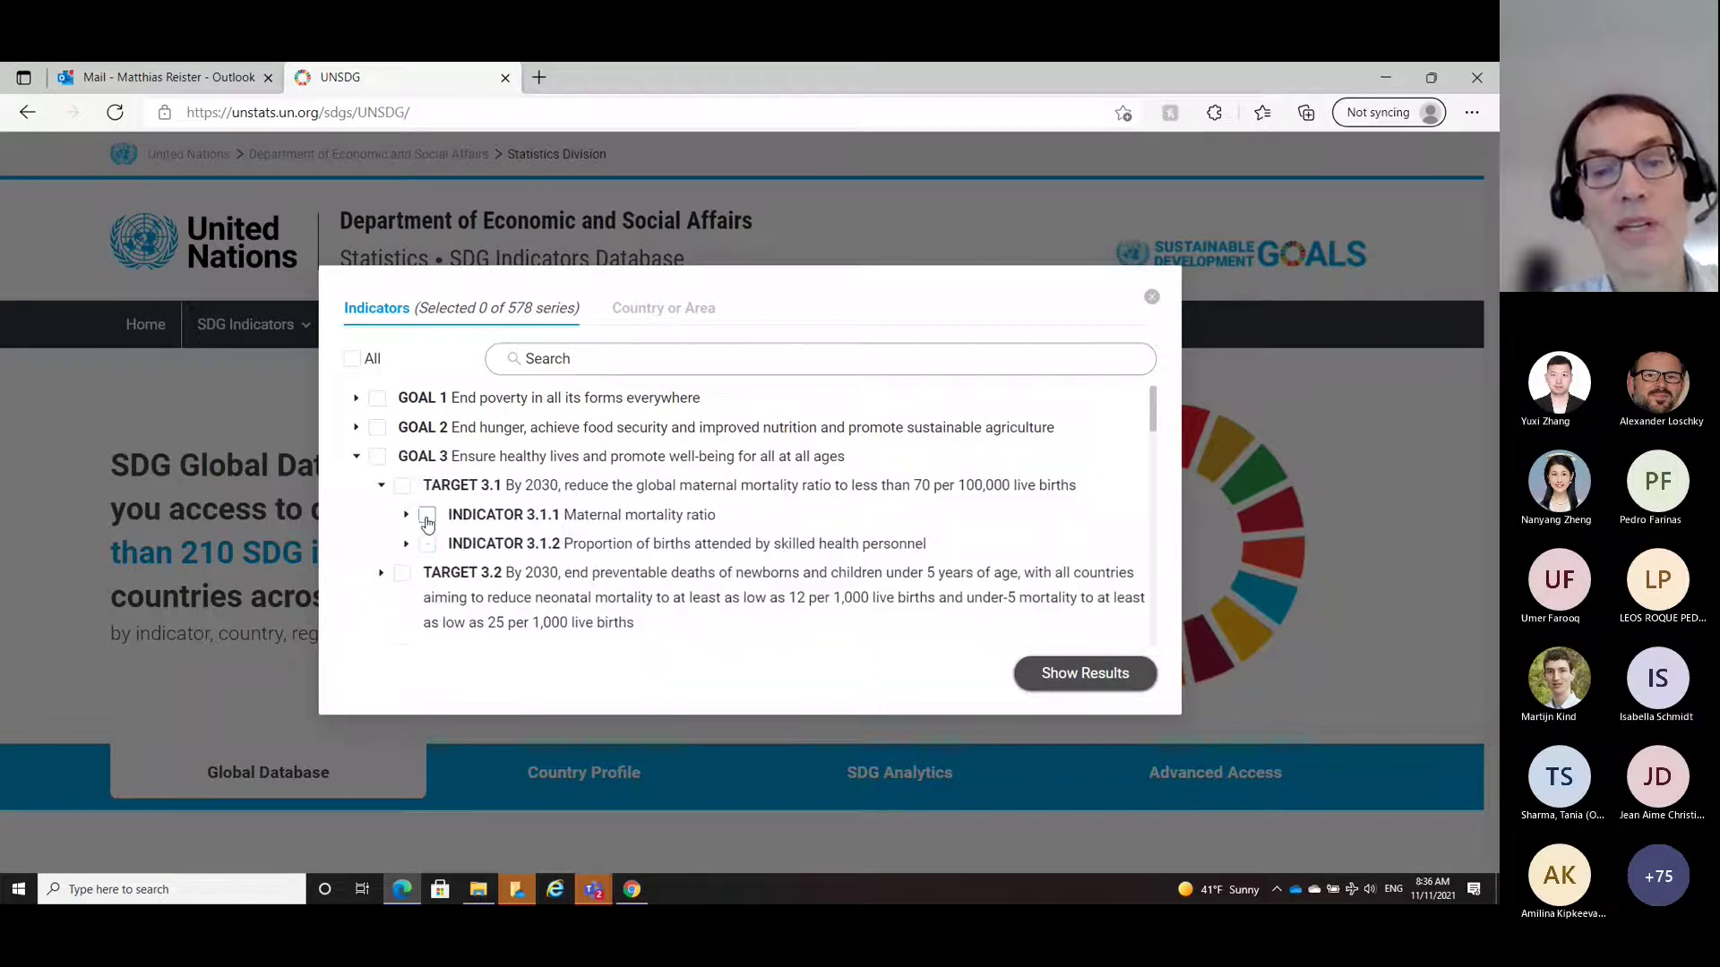
{"action": "left_click", "coordinate": [427, 517]}
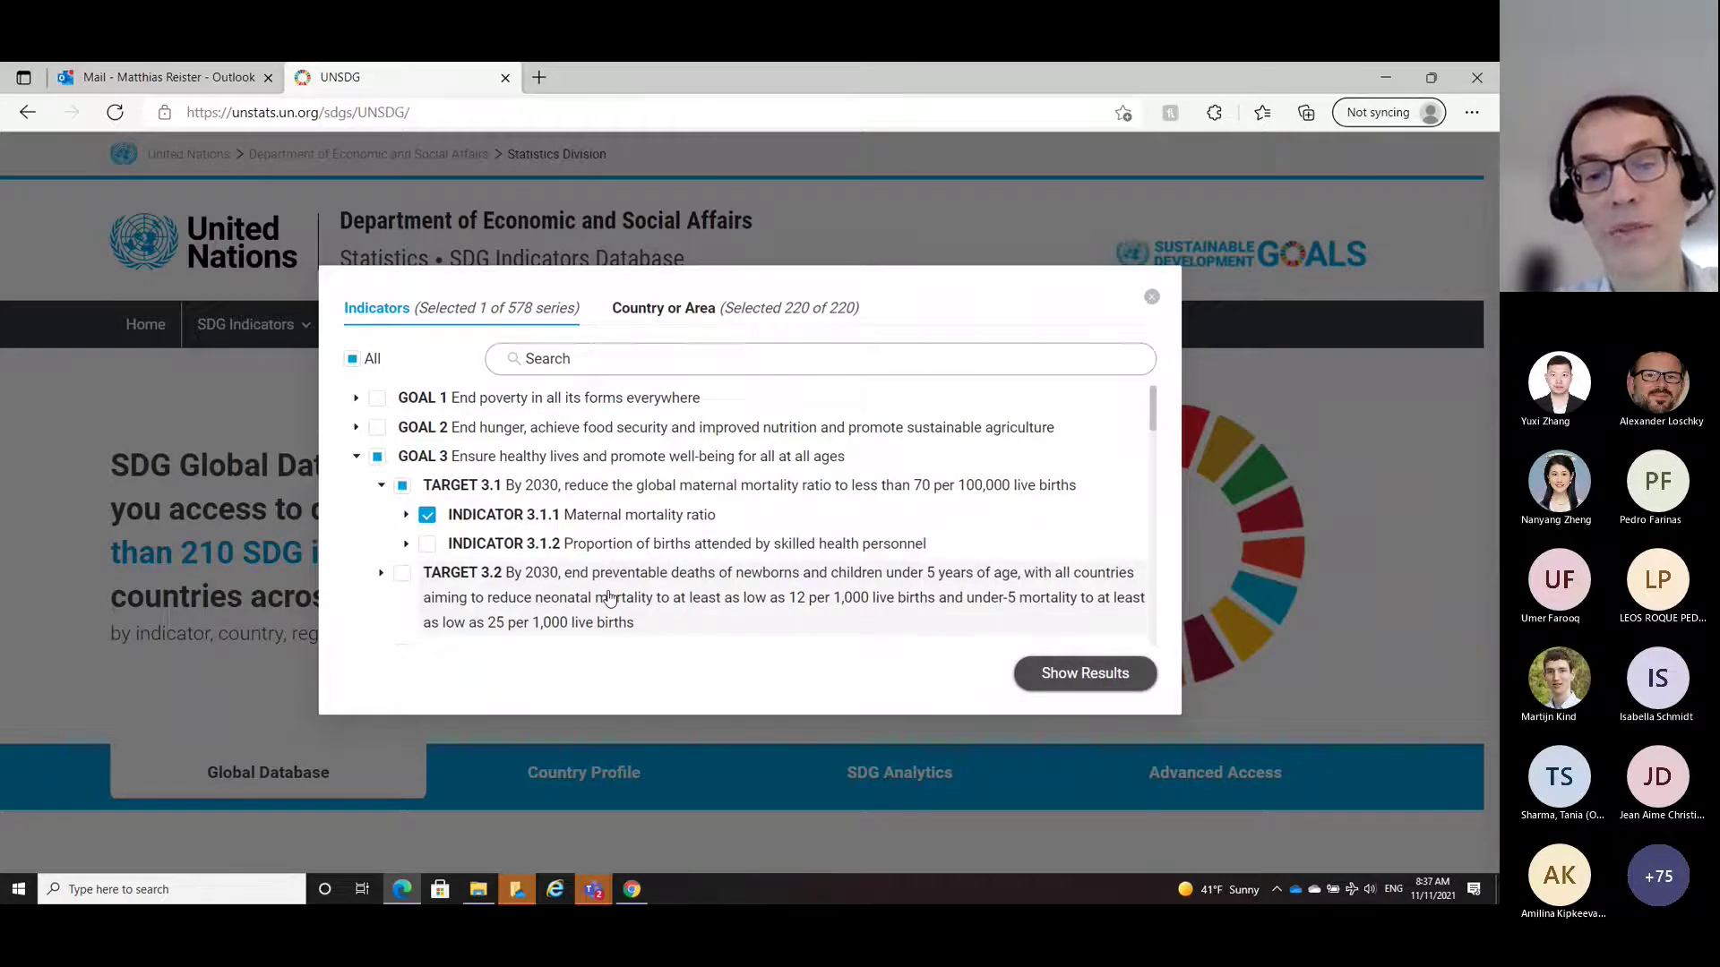
{"action": "left_click", "coordinate": [1104, 680]}
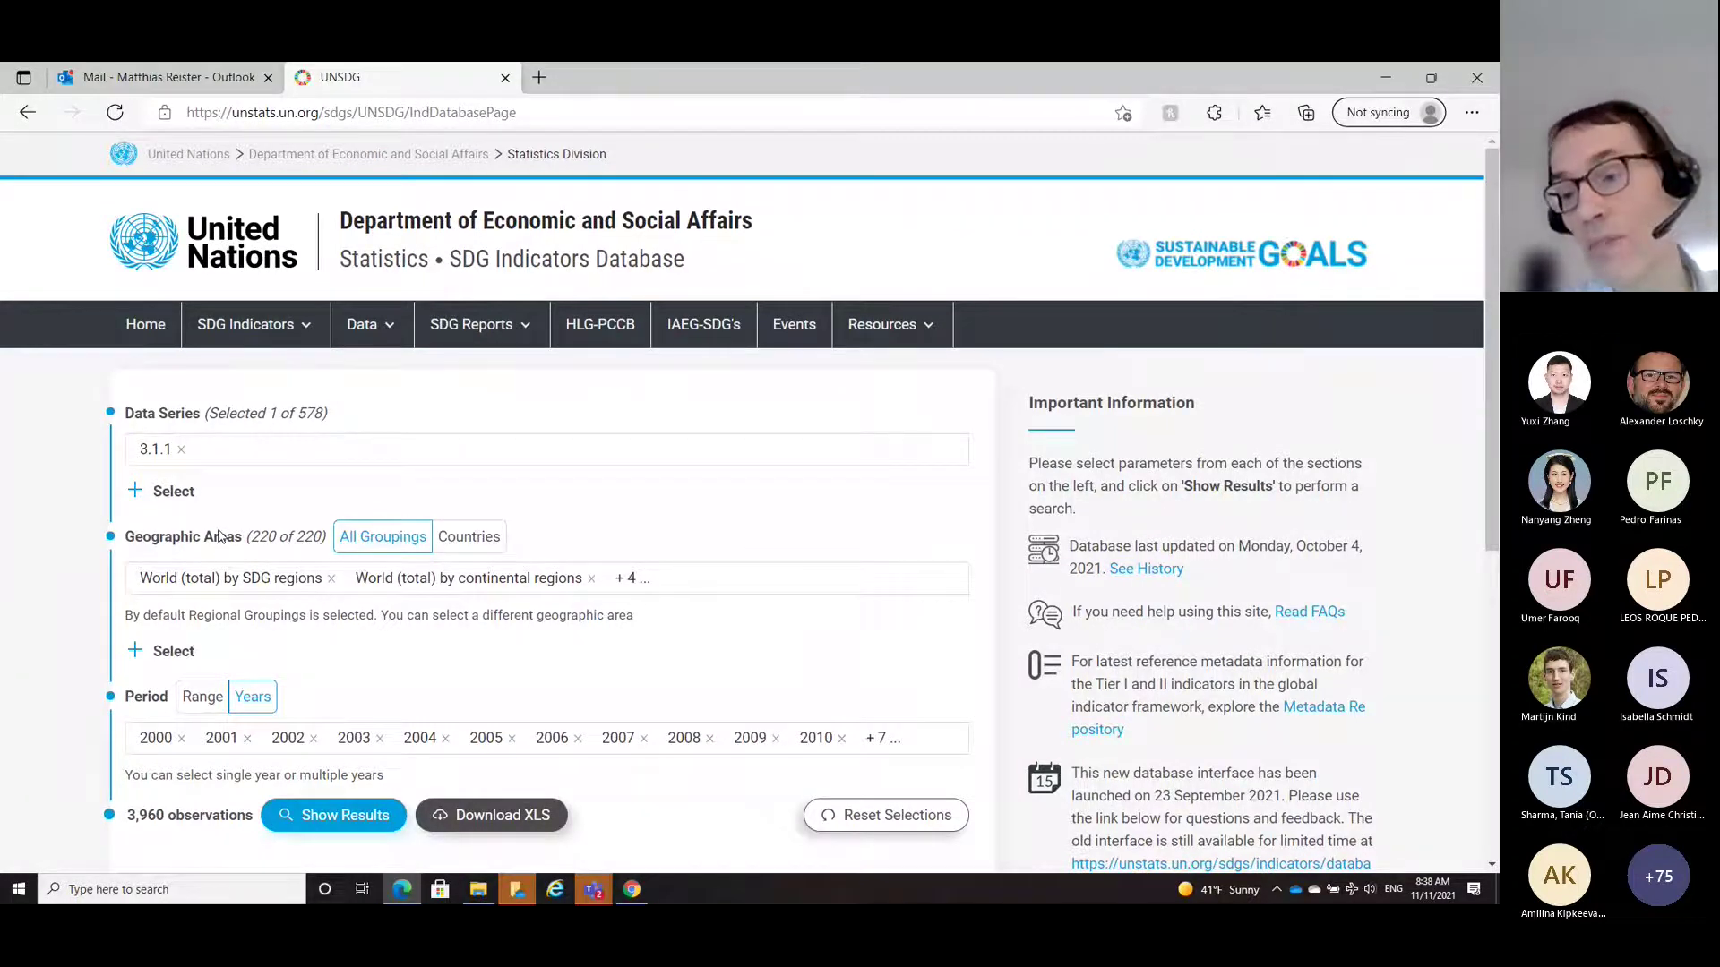
Step: Clear all geographic areas, select only World (total) by SDG regions, and enable automatic selection of dependant items
{"action": "left_click", "coordinate": [134, 654]}
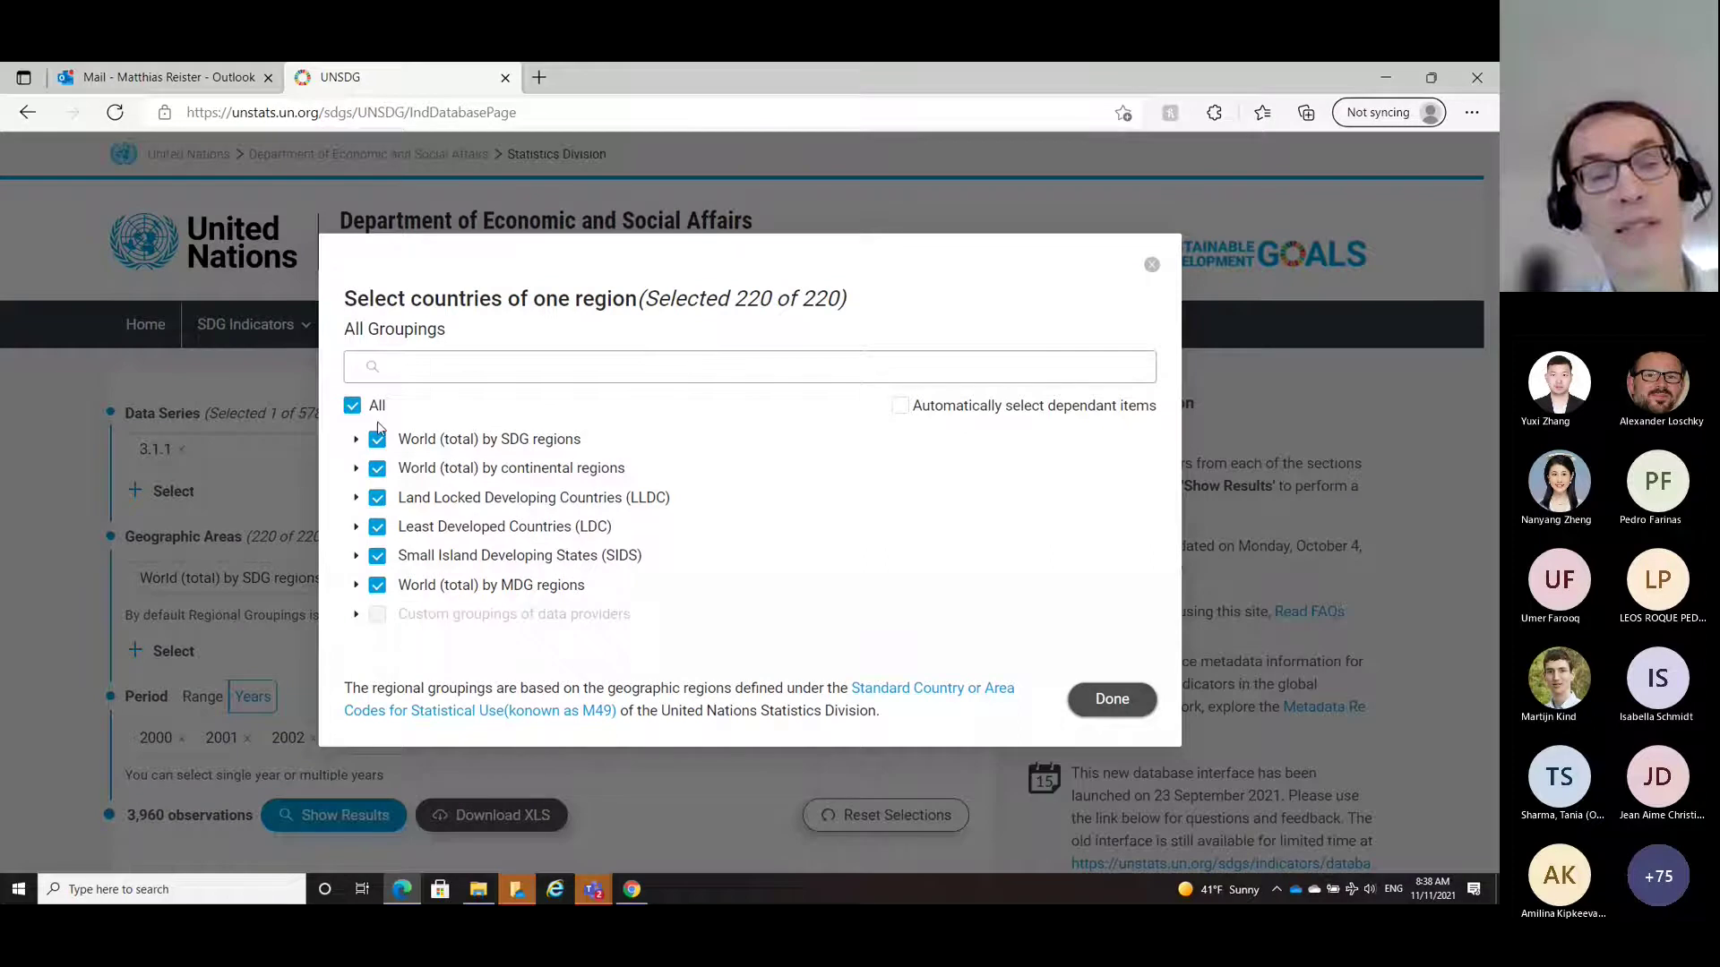
{"action": "left_click", "coordinate": [352, 407]}
{"action": "left_click", "coordinate": [352, 406]}
{"action": "left_click", "coordinate": [352, 406]}
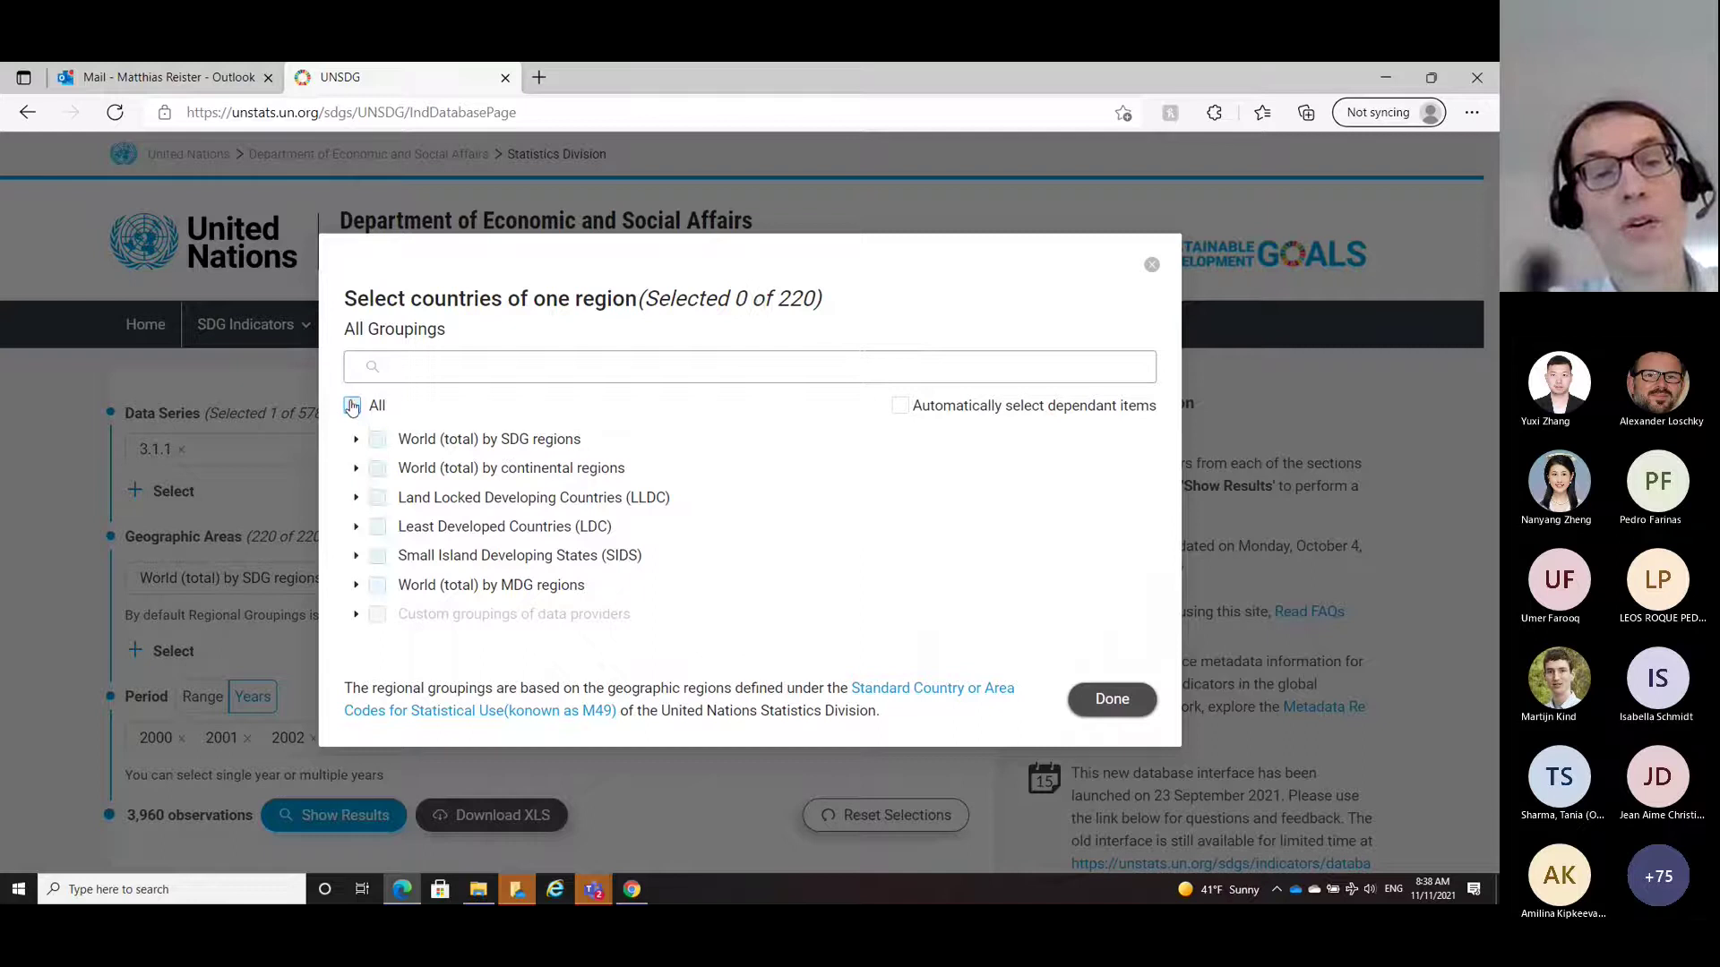
{"action": "left_click", "coordinate": [377, 441]}
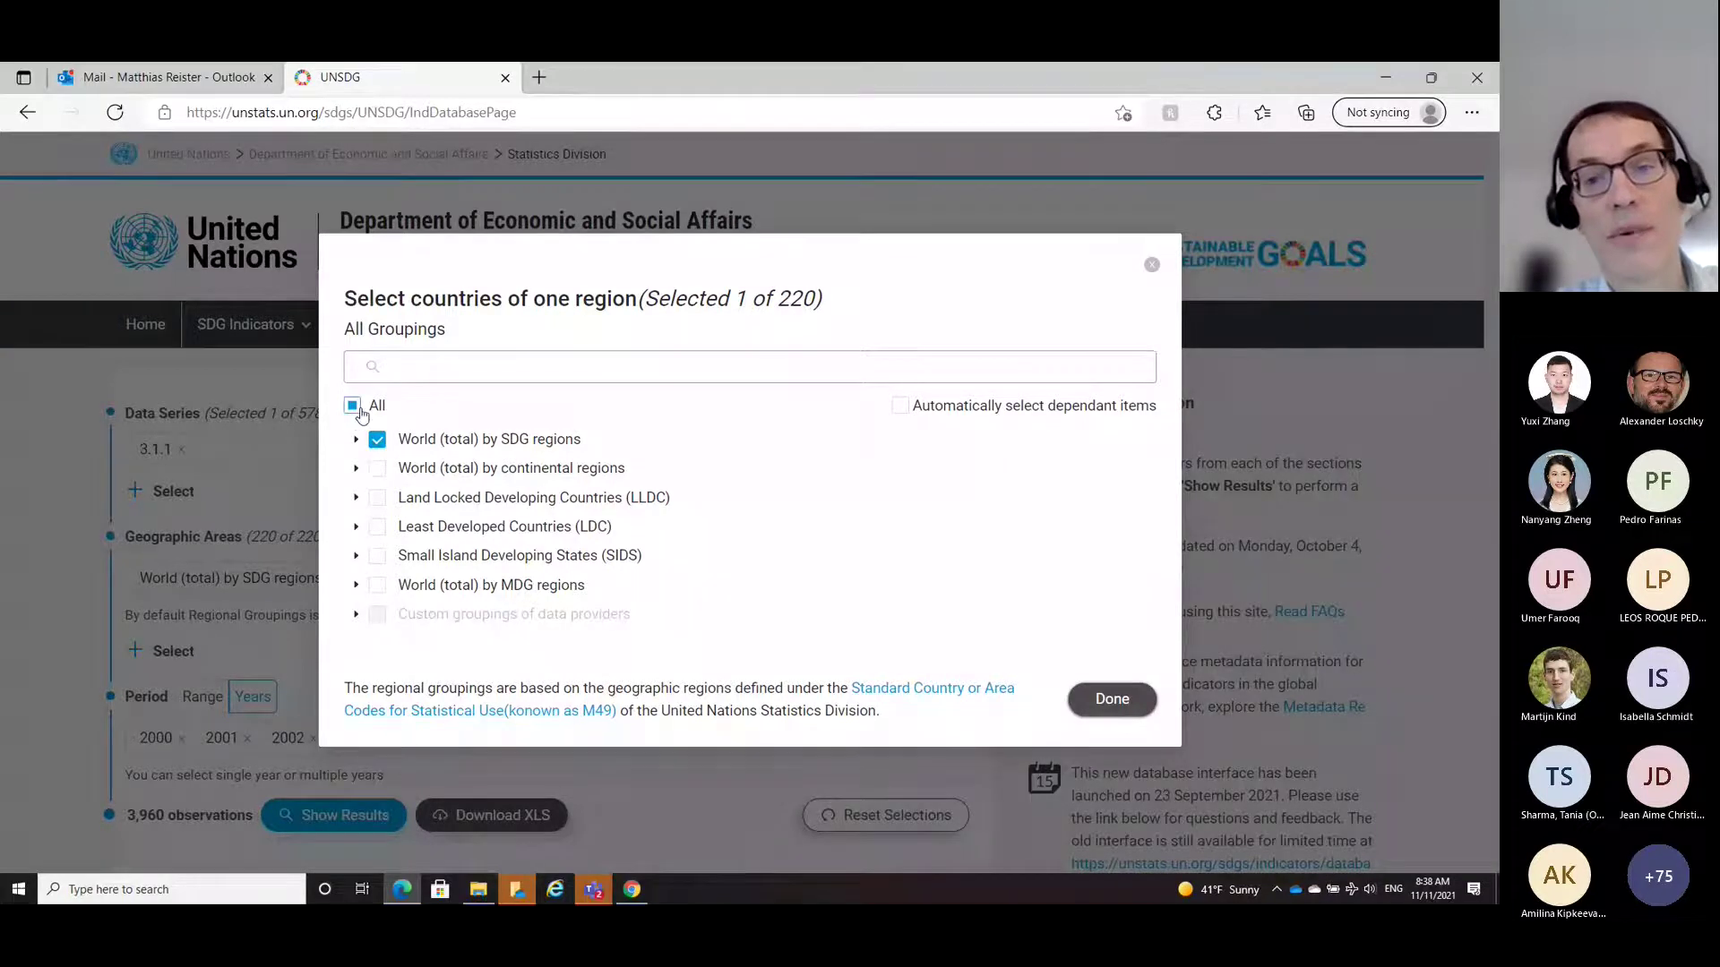
{"action": "left_click", "coordinate": [901, 408]}
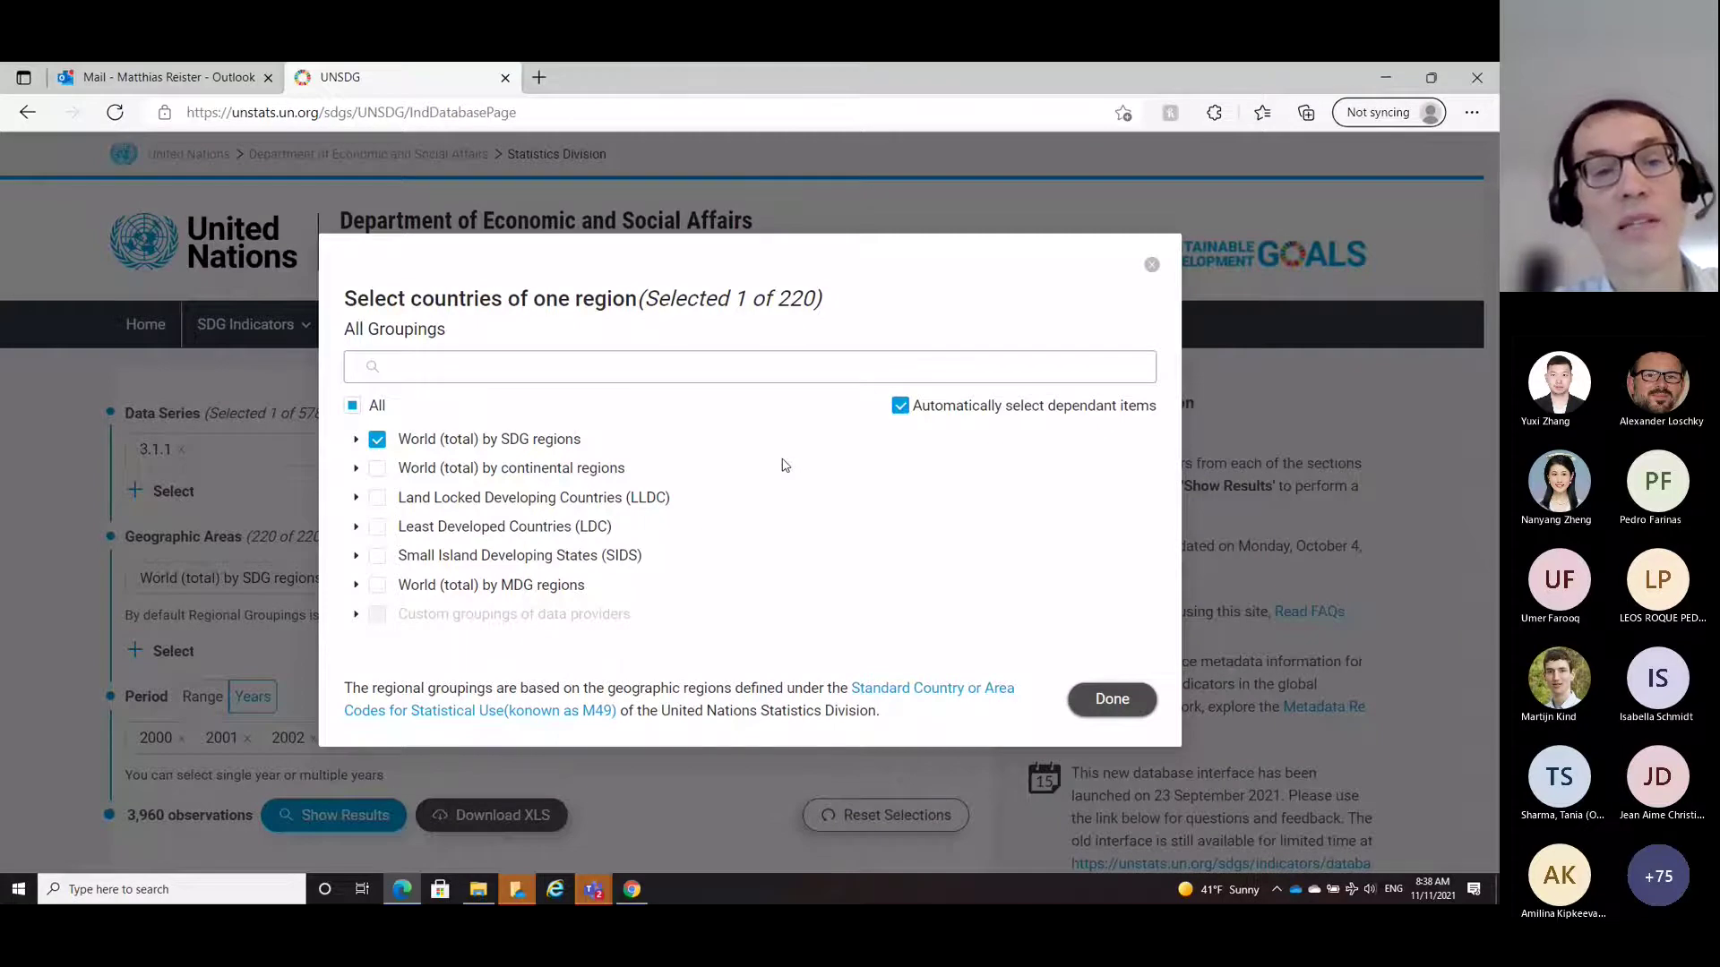
Step: Reset the area selection and select World (total) by SDG regions again, including its dependant items
{"action": "left_click", "coordinate": [353, 405]}
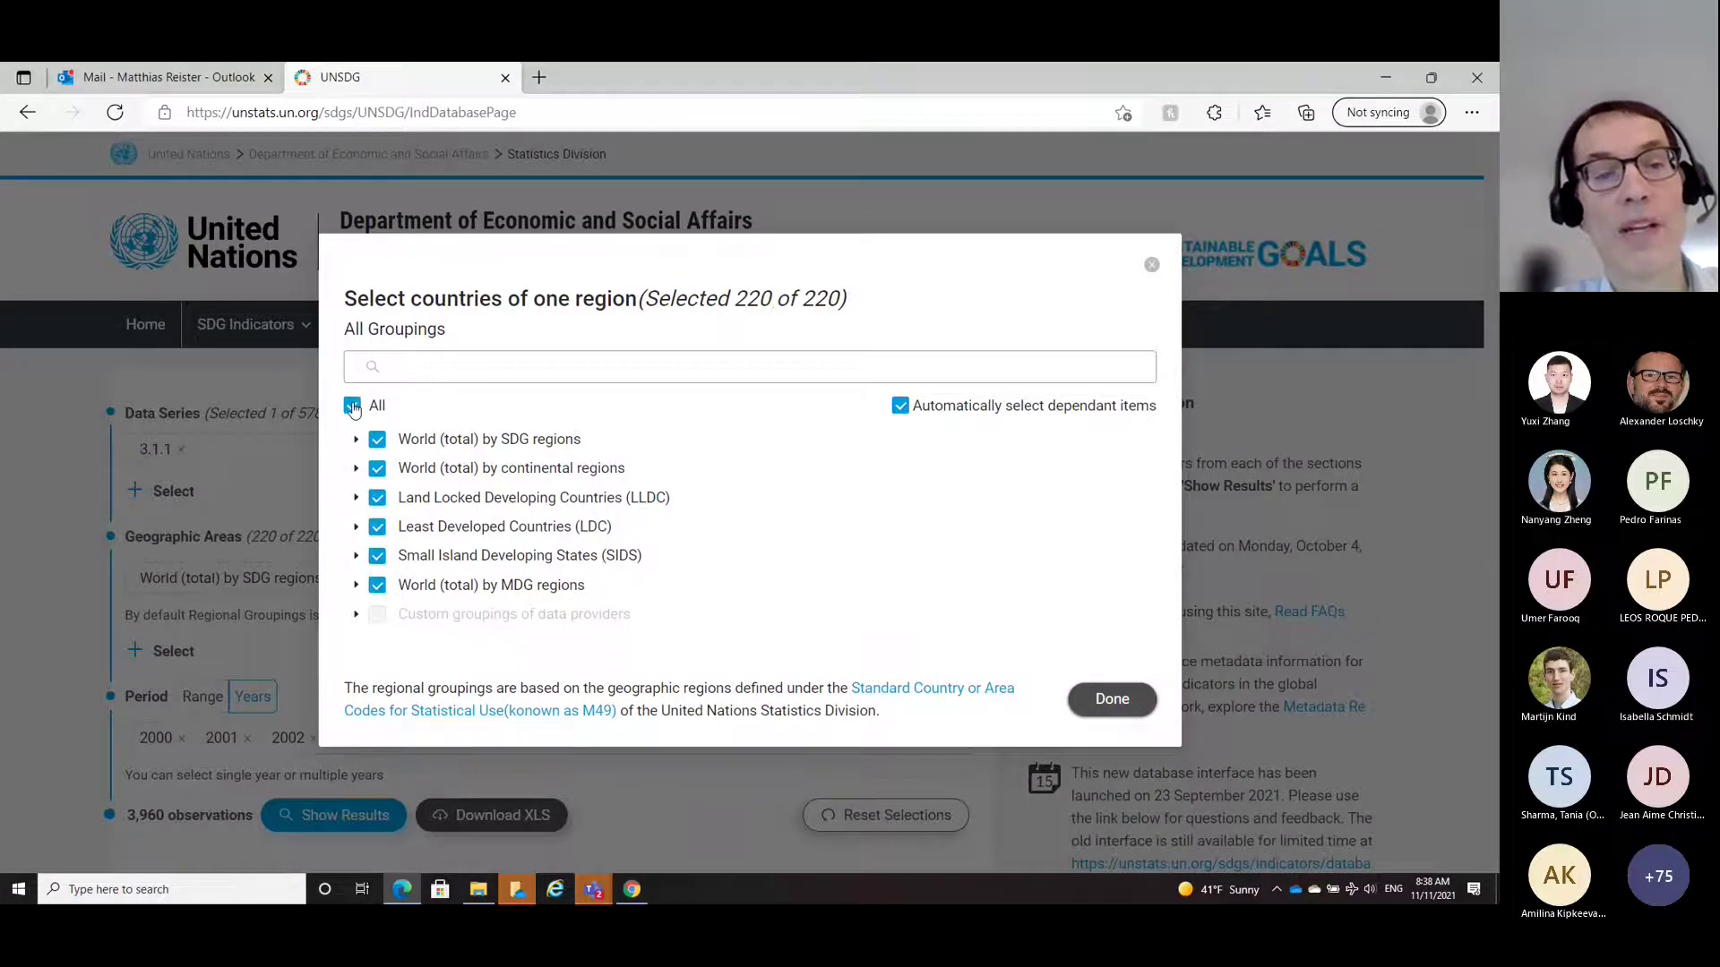
{"action": "left_click", "coordinate": [353, 407]}
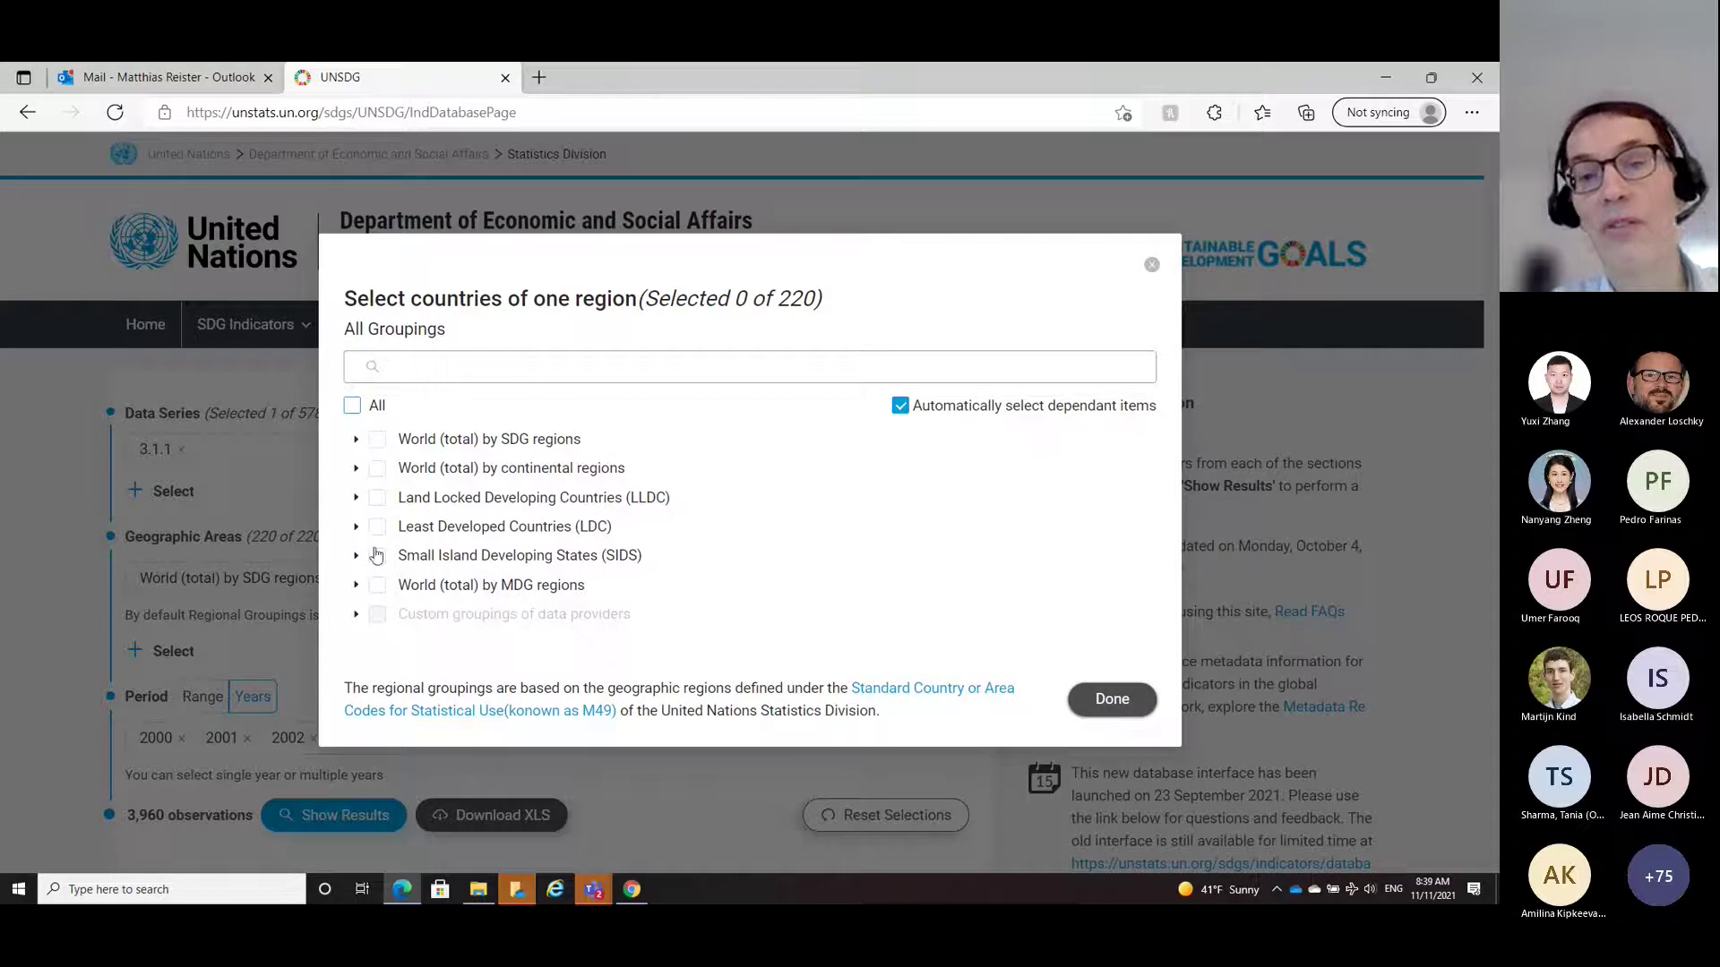
{"action": "left_click", "coordinate": [377, 439]}
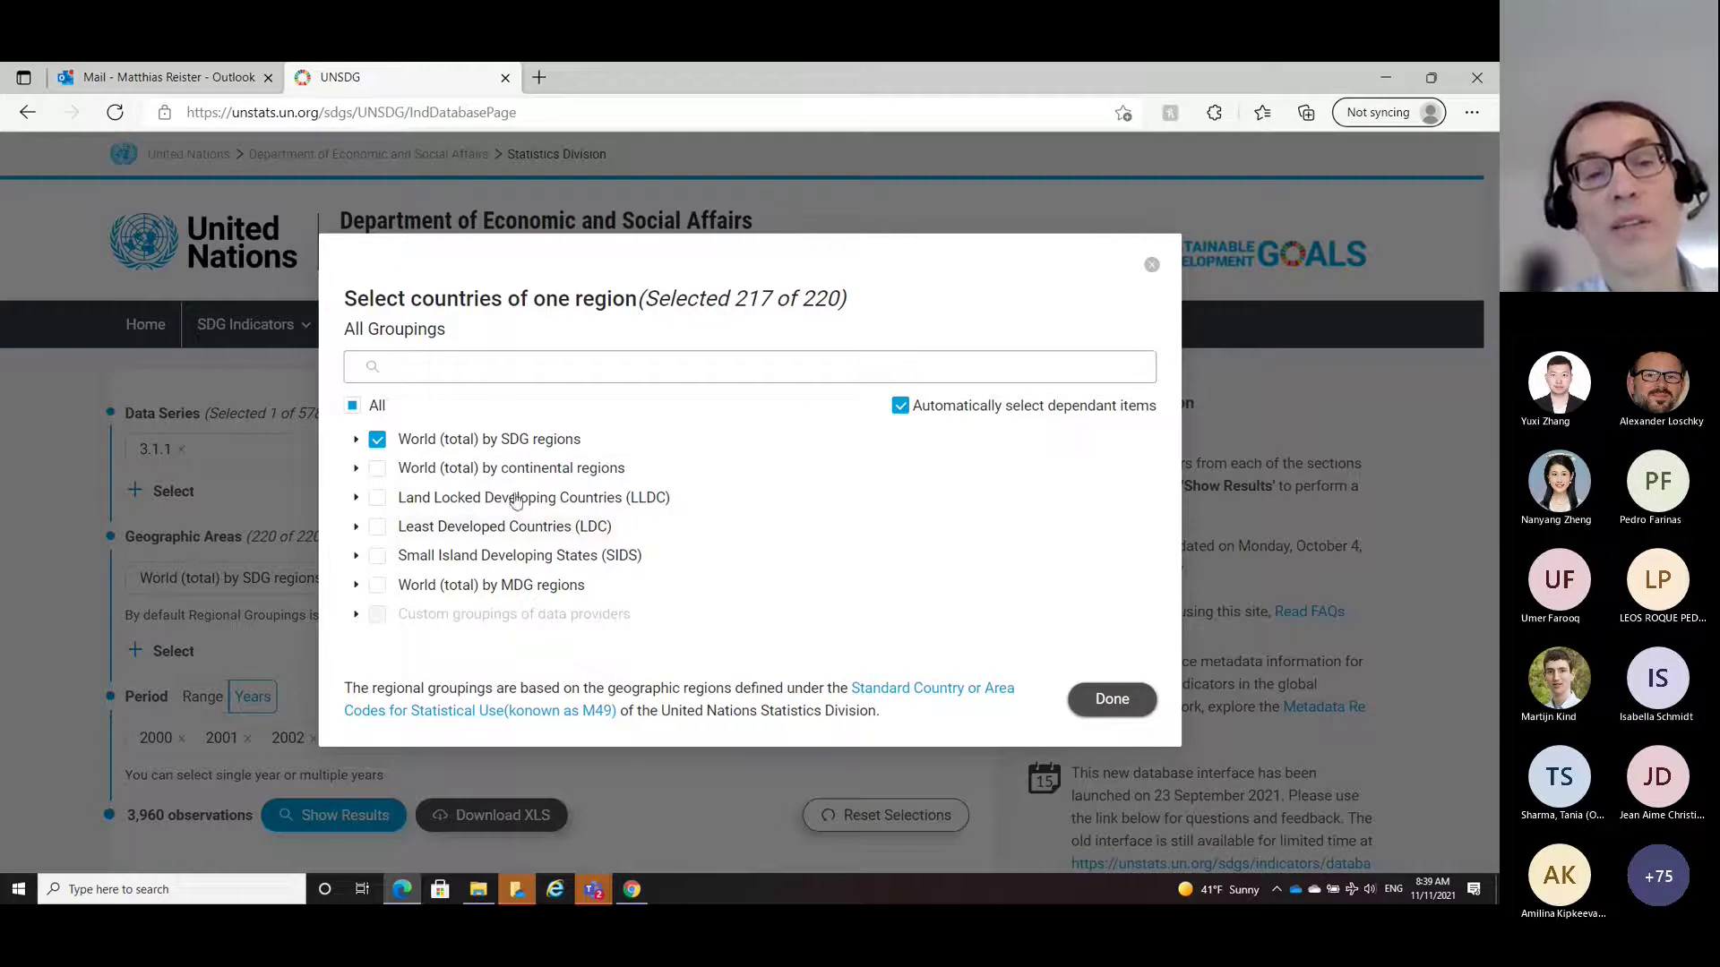
Step: Limit the geographic areas to Eastern Africa and its countries, within Sub-Saharan Africa of the SDG regions, and apply the selection
{"action": "left_click", "coordinate": [356, 440]}
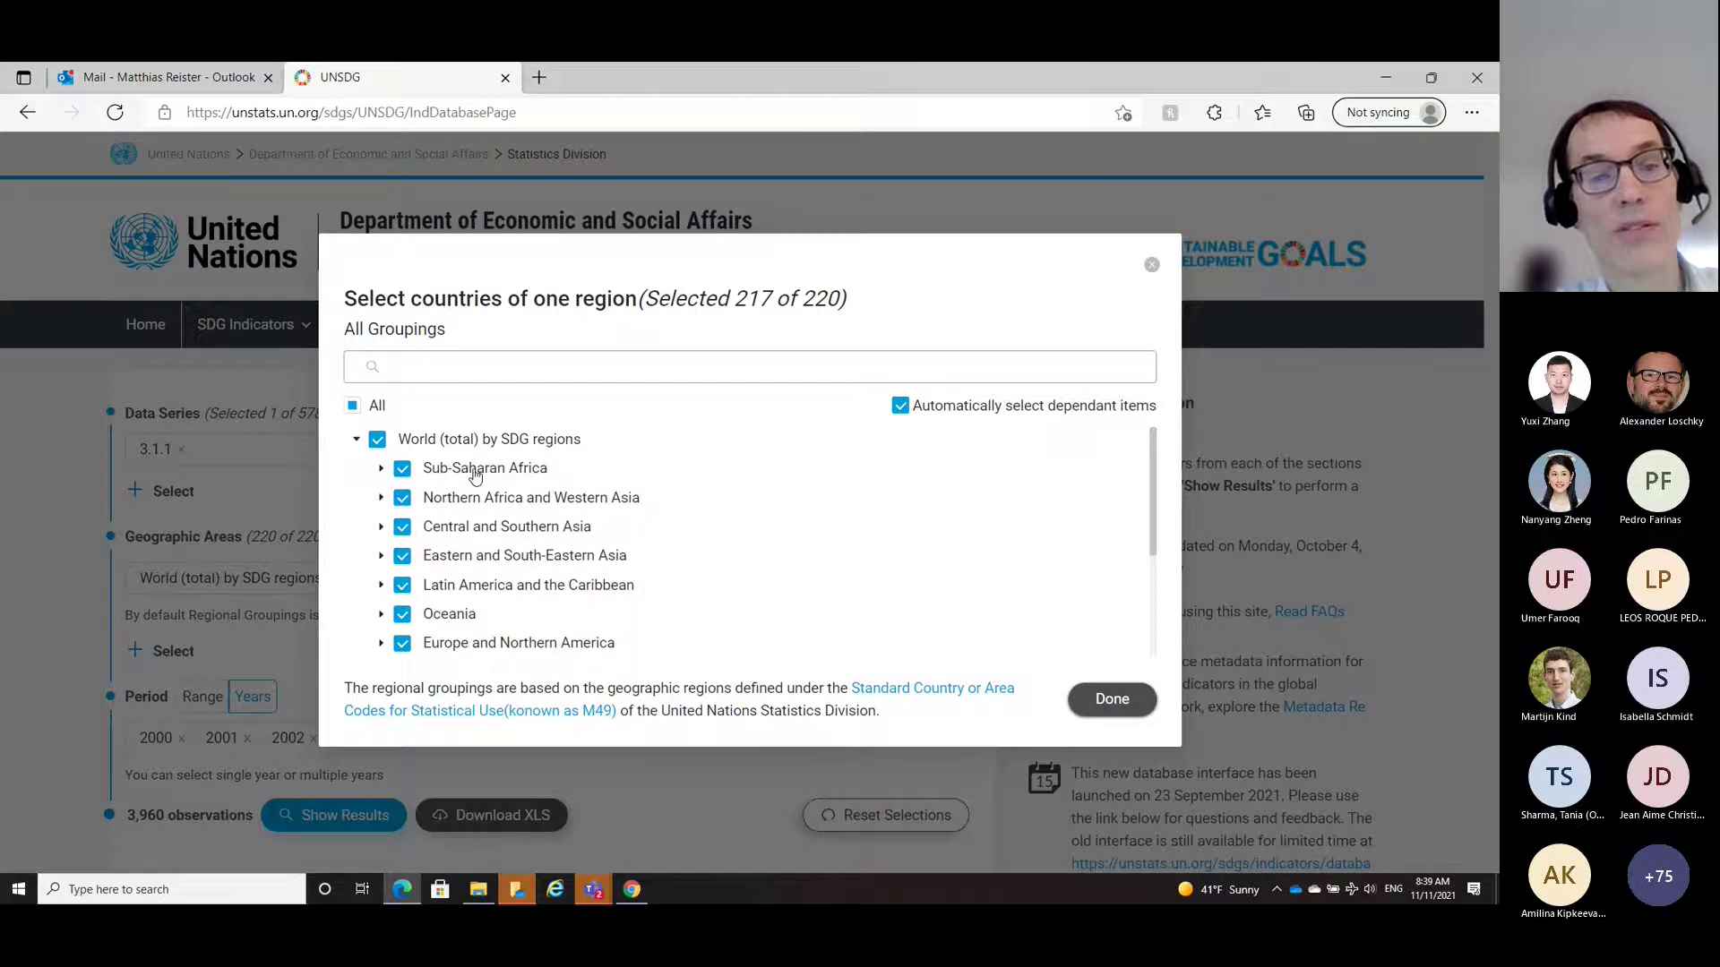
{"action": "left_click", "coordinate": [378, 469]}
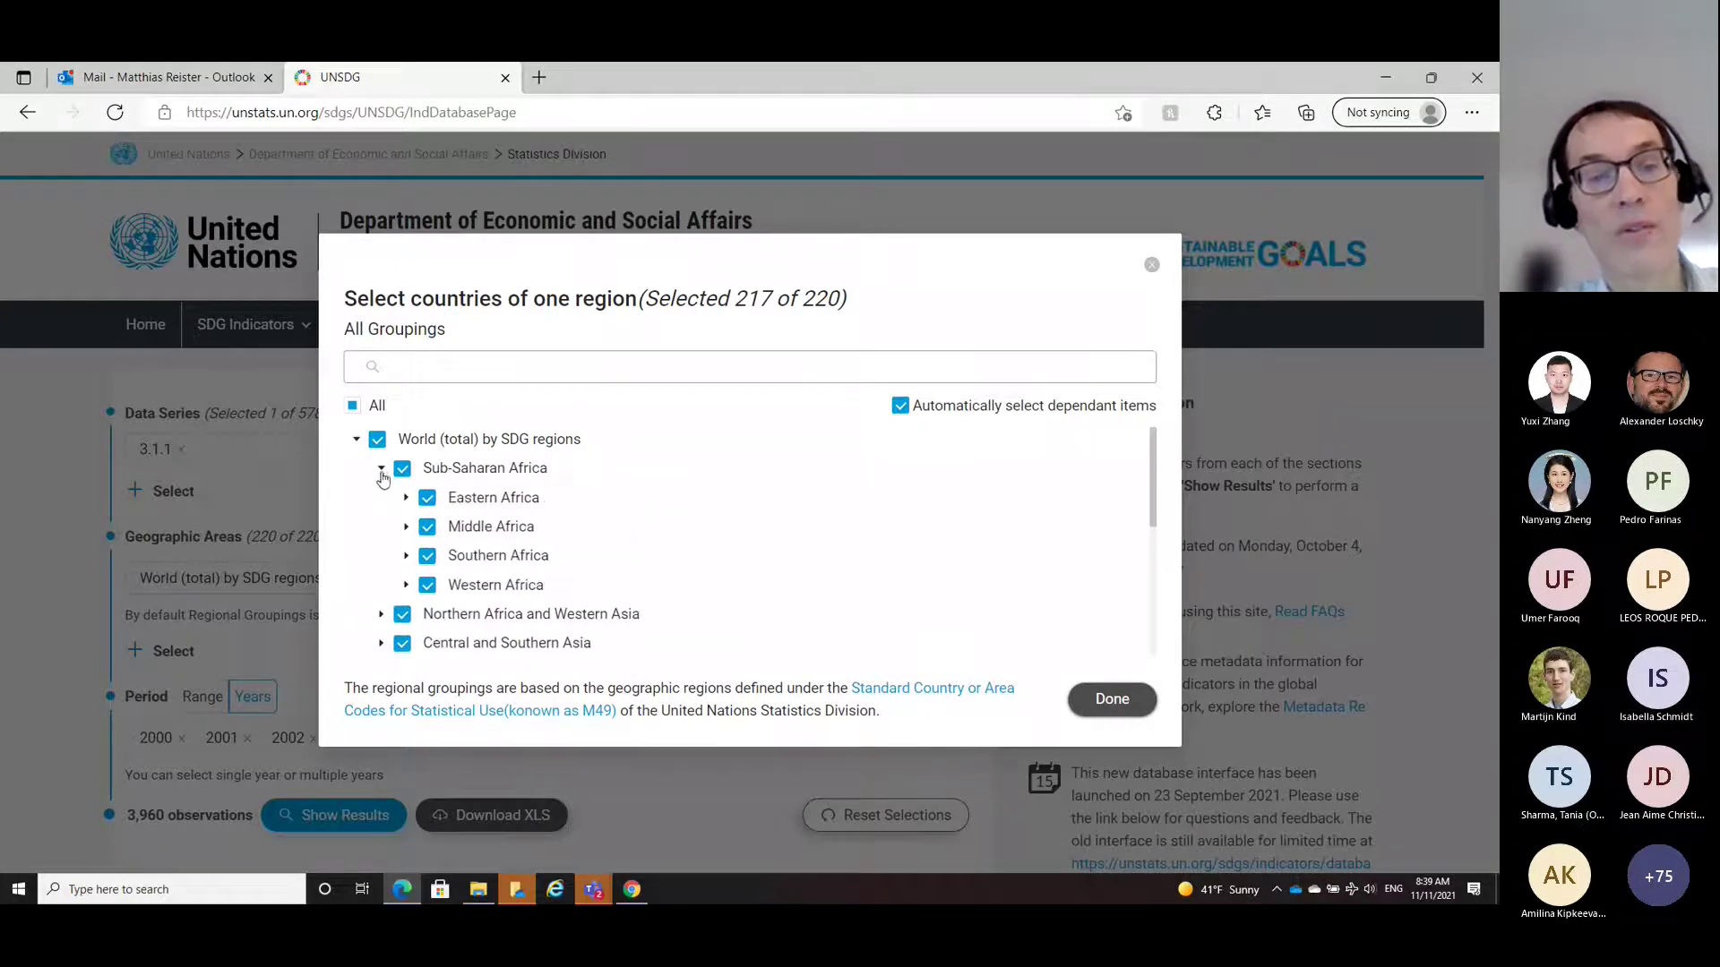
{"action": "left_click", "coordinate": [406, 499]}
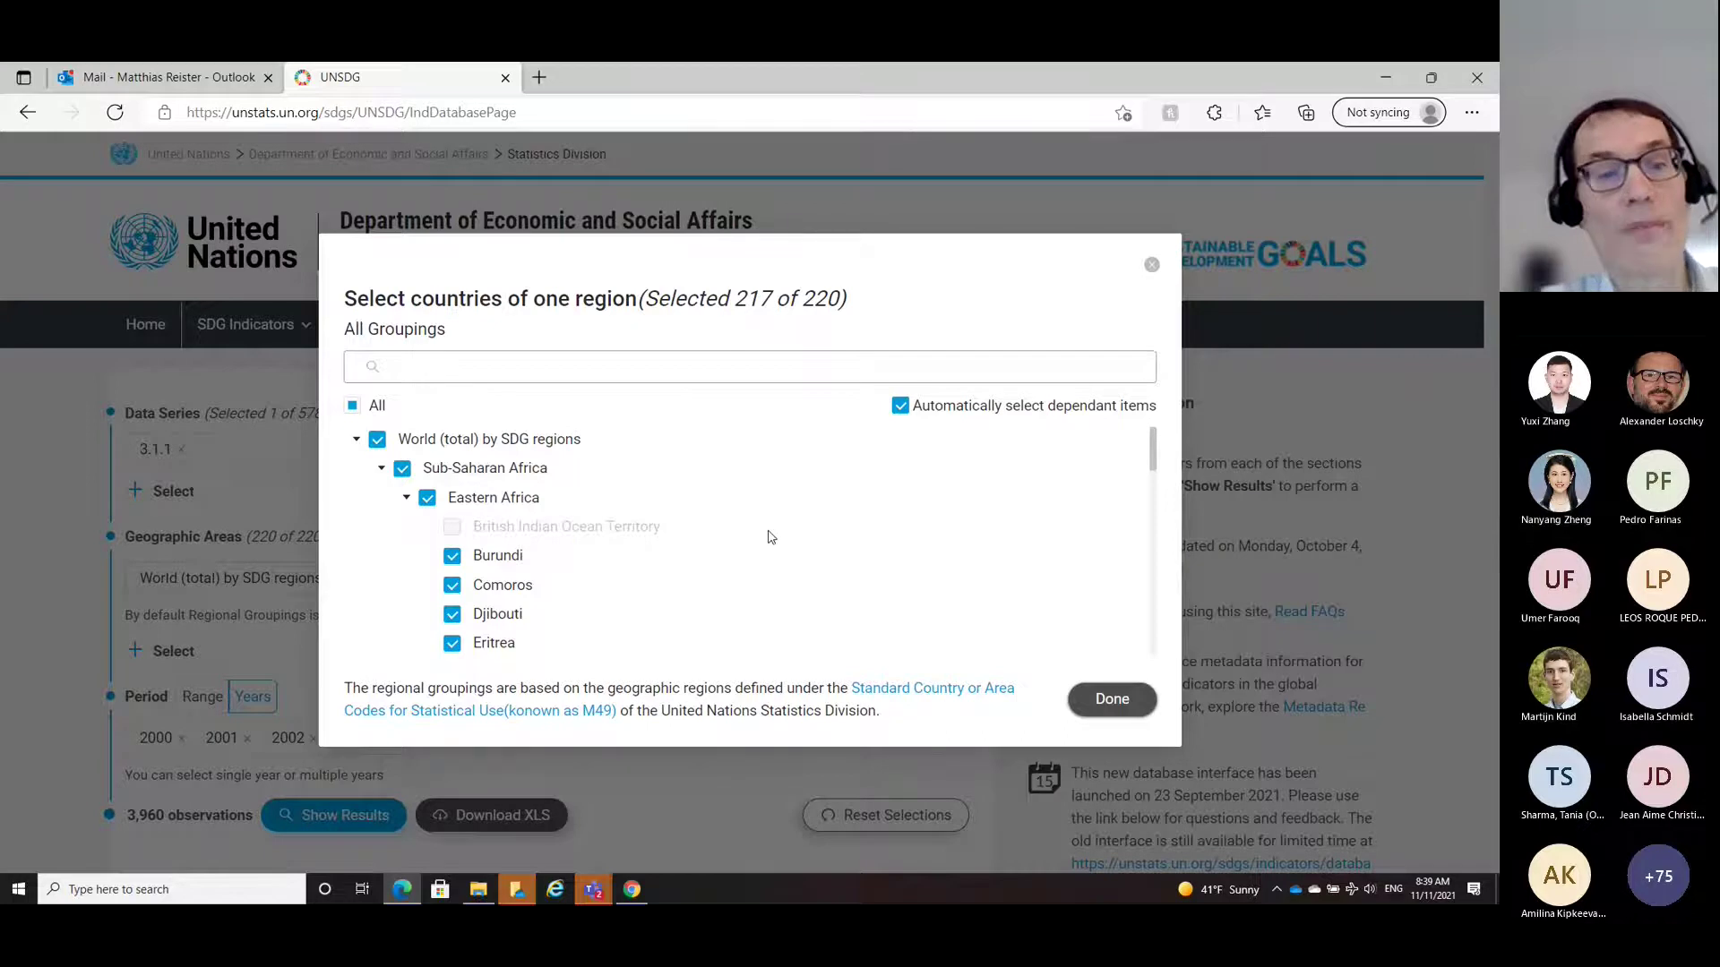
{"action": "left_click", "coordinate": [352, 407]}
{"action": "left_click", "coordinate": [352, 407]}
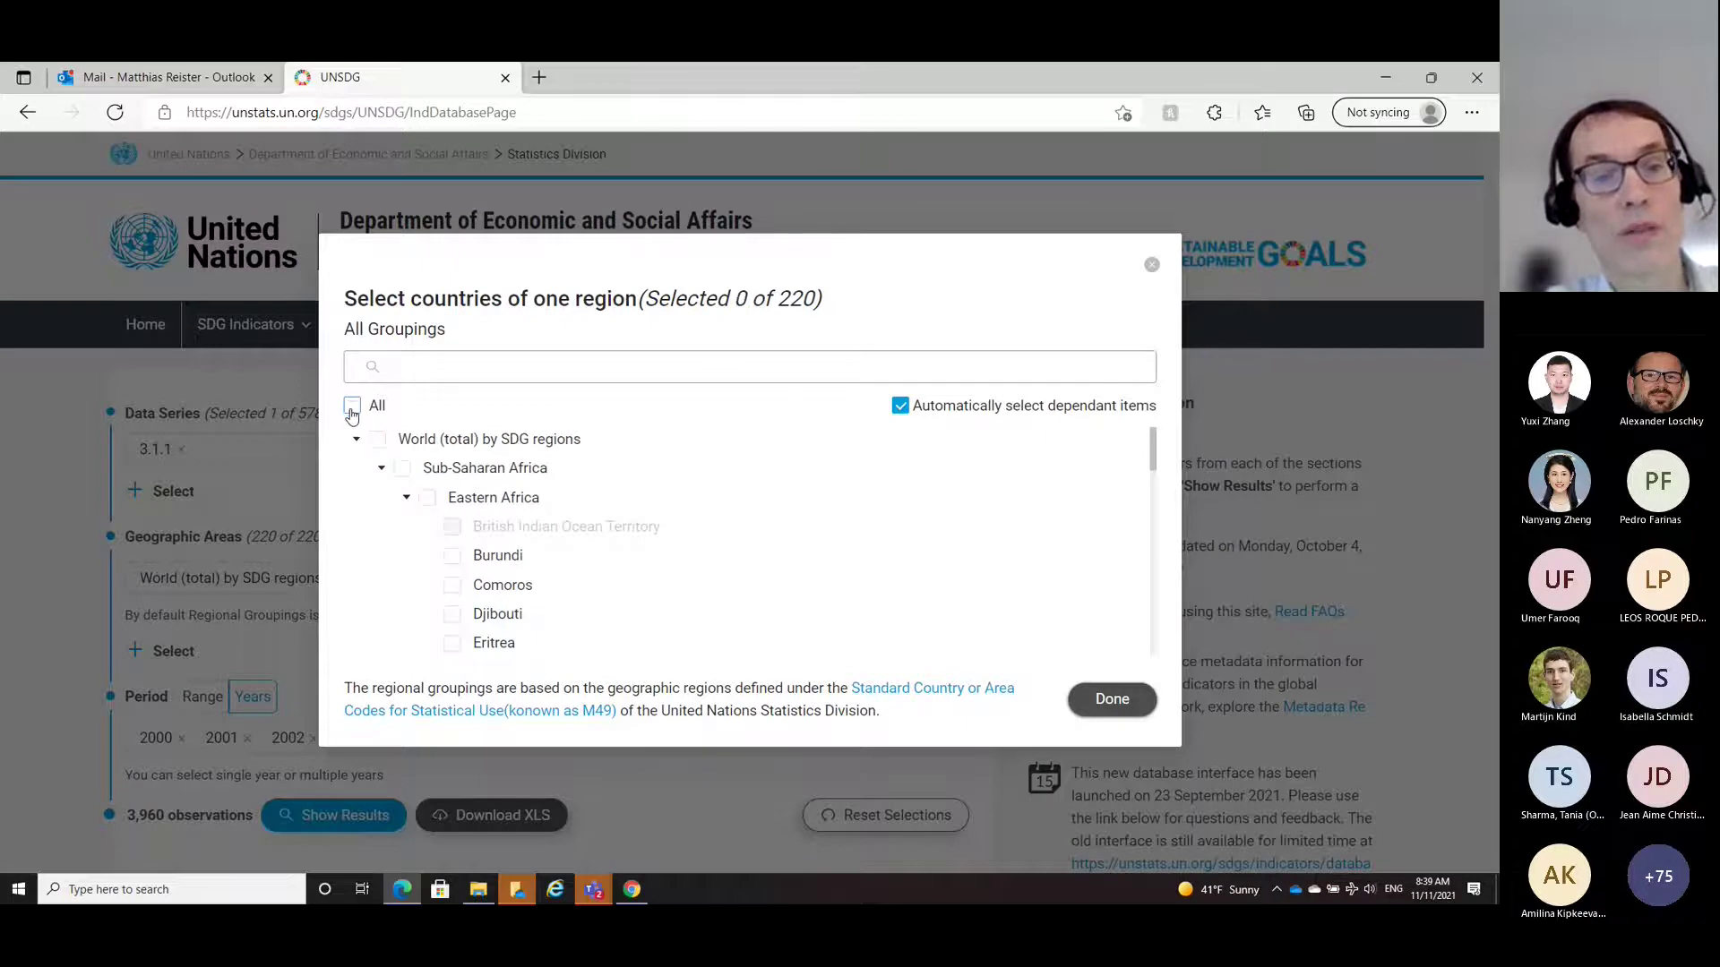
{"action": "left_click", "coordinate": [427, 498]}
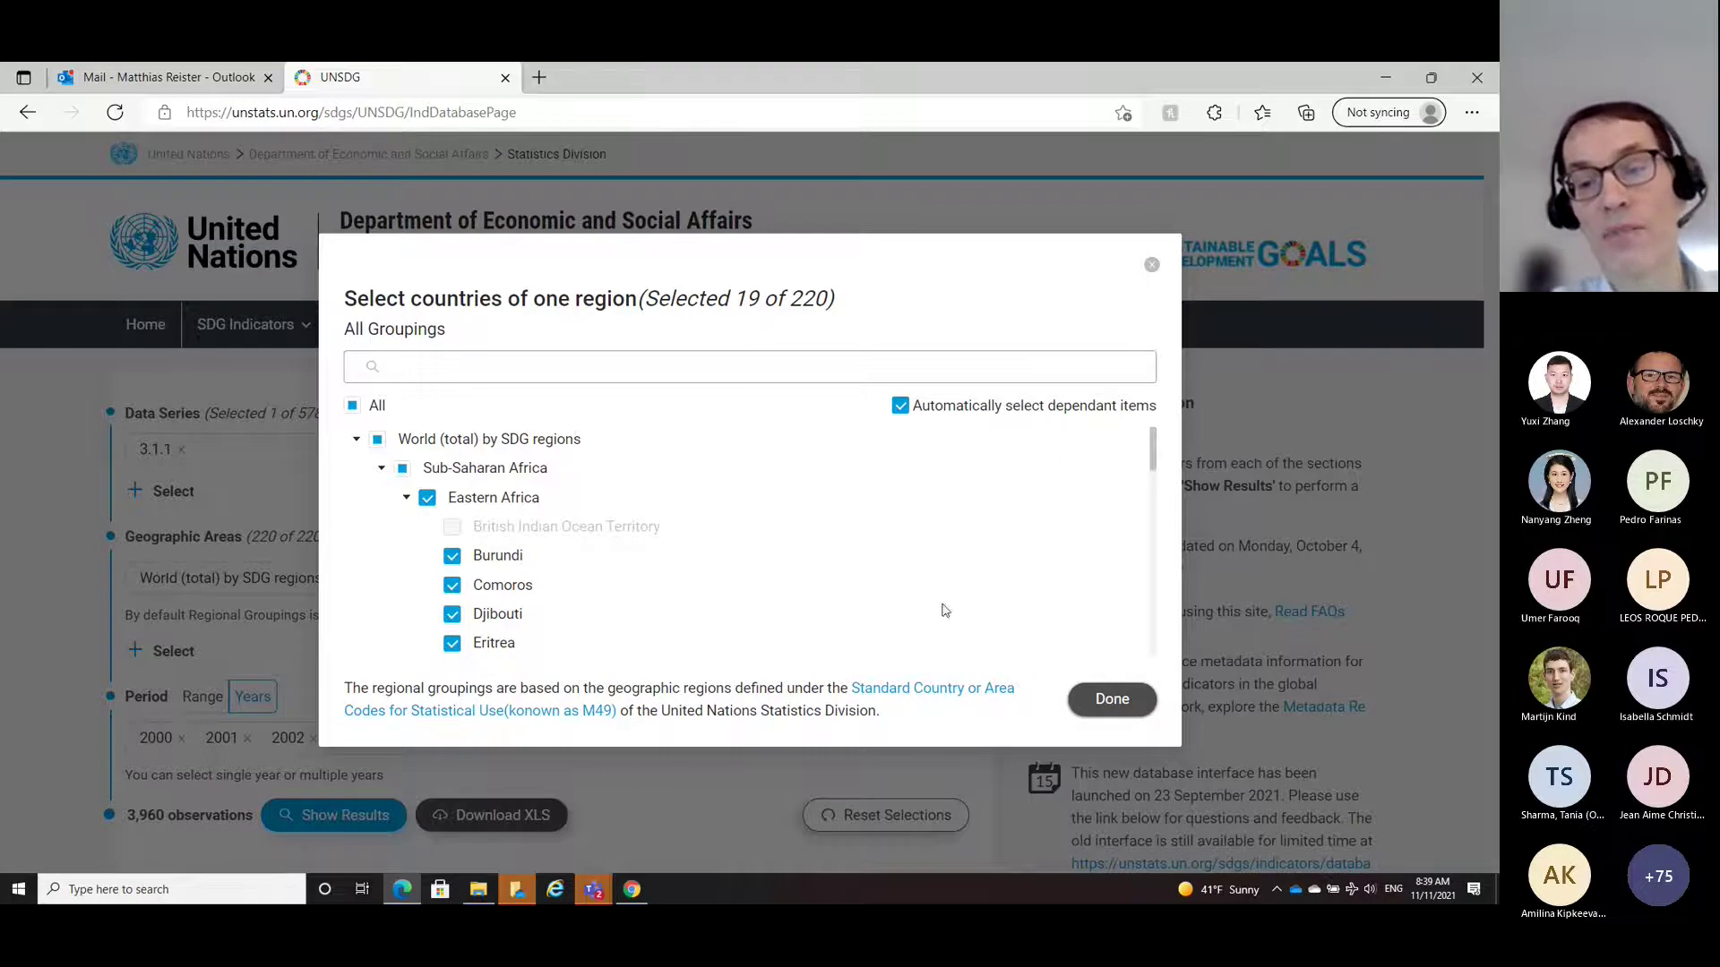
{"action": "left_click", "coordinate": [1110, 701]}
Step: Remove the individual years 2000 through 2008 from the period selection
{"action": "scroll", "coordinate": [484, 662], "scroll_direction": "down", "scroll_amount": 2}
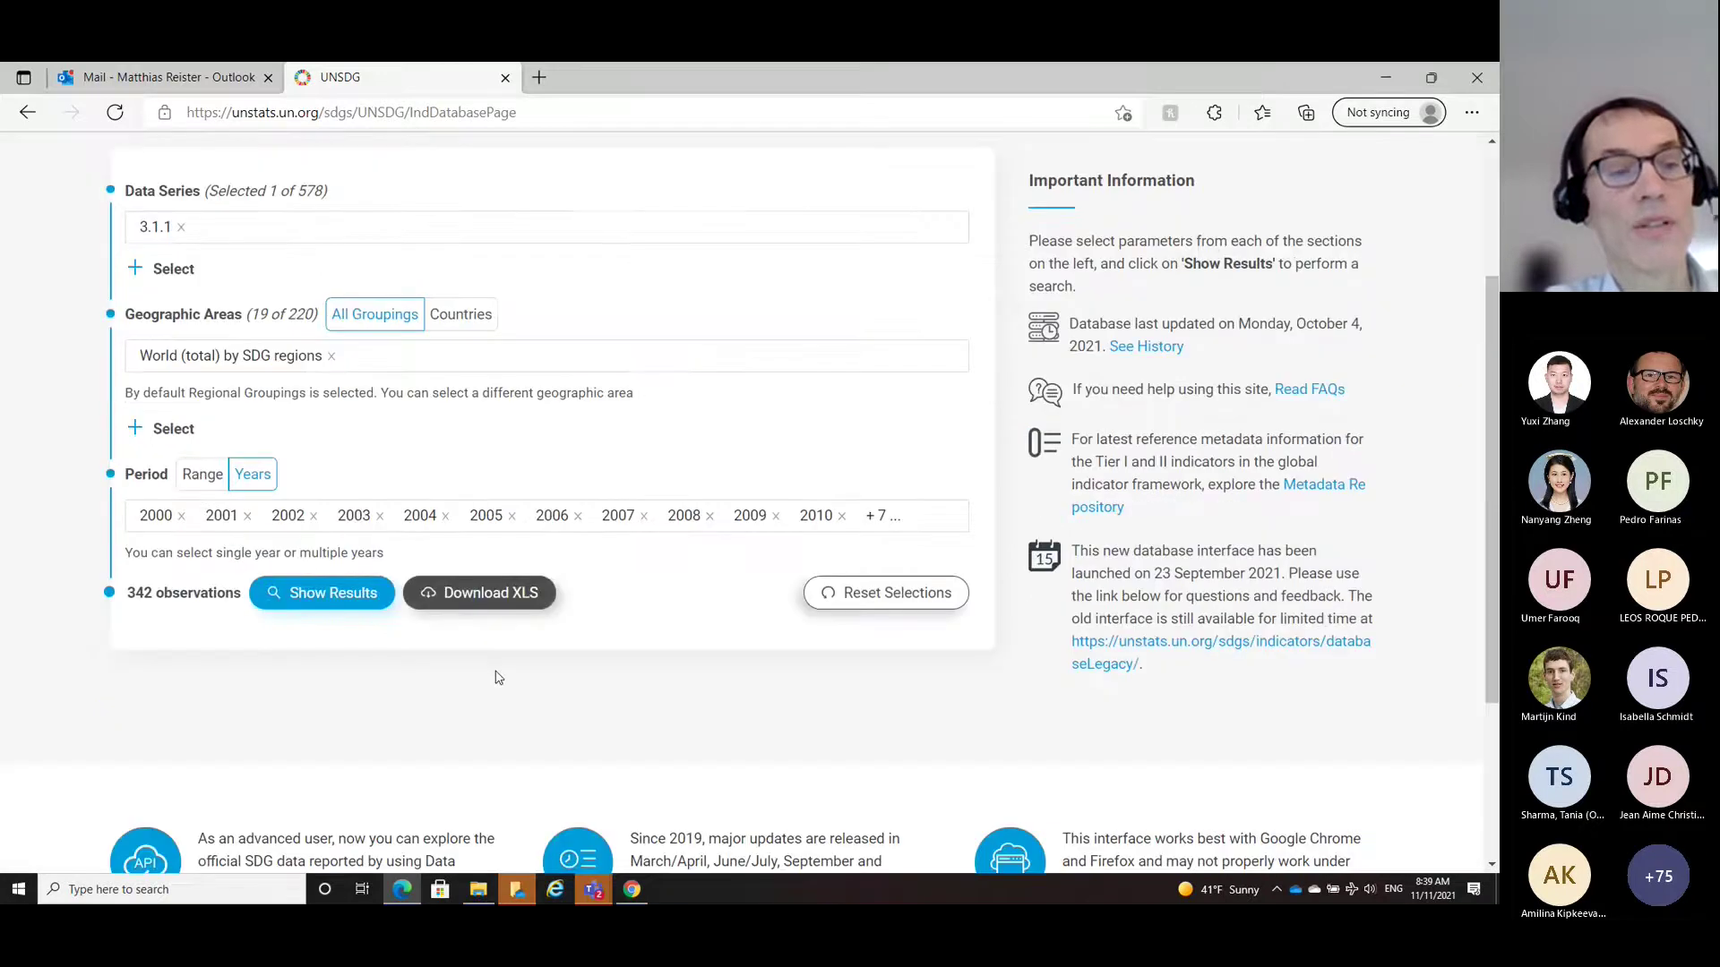
{"action": "left_click", "coordinate": [180, 517]}
{"action": "left_click", "coordinate": [180, 516]}
{"action": "left_click", "coordinate": [180, 517]}
{"action": "left_click", "coordinate": [180, 517]}
{"action": "left_click", "coordinate": [180, 516]}
{"action": "left_click", "coordinate": [180, 517]}
{"action": "left_click", "coordinate": [180, 516]}
{"action": "left_click", "coordinate": [180, 517]}
{"action": "left_click", "coordinate": [180, 516]}
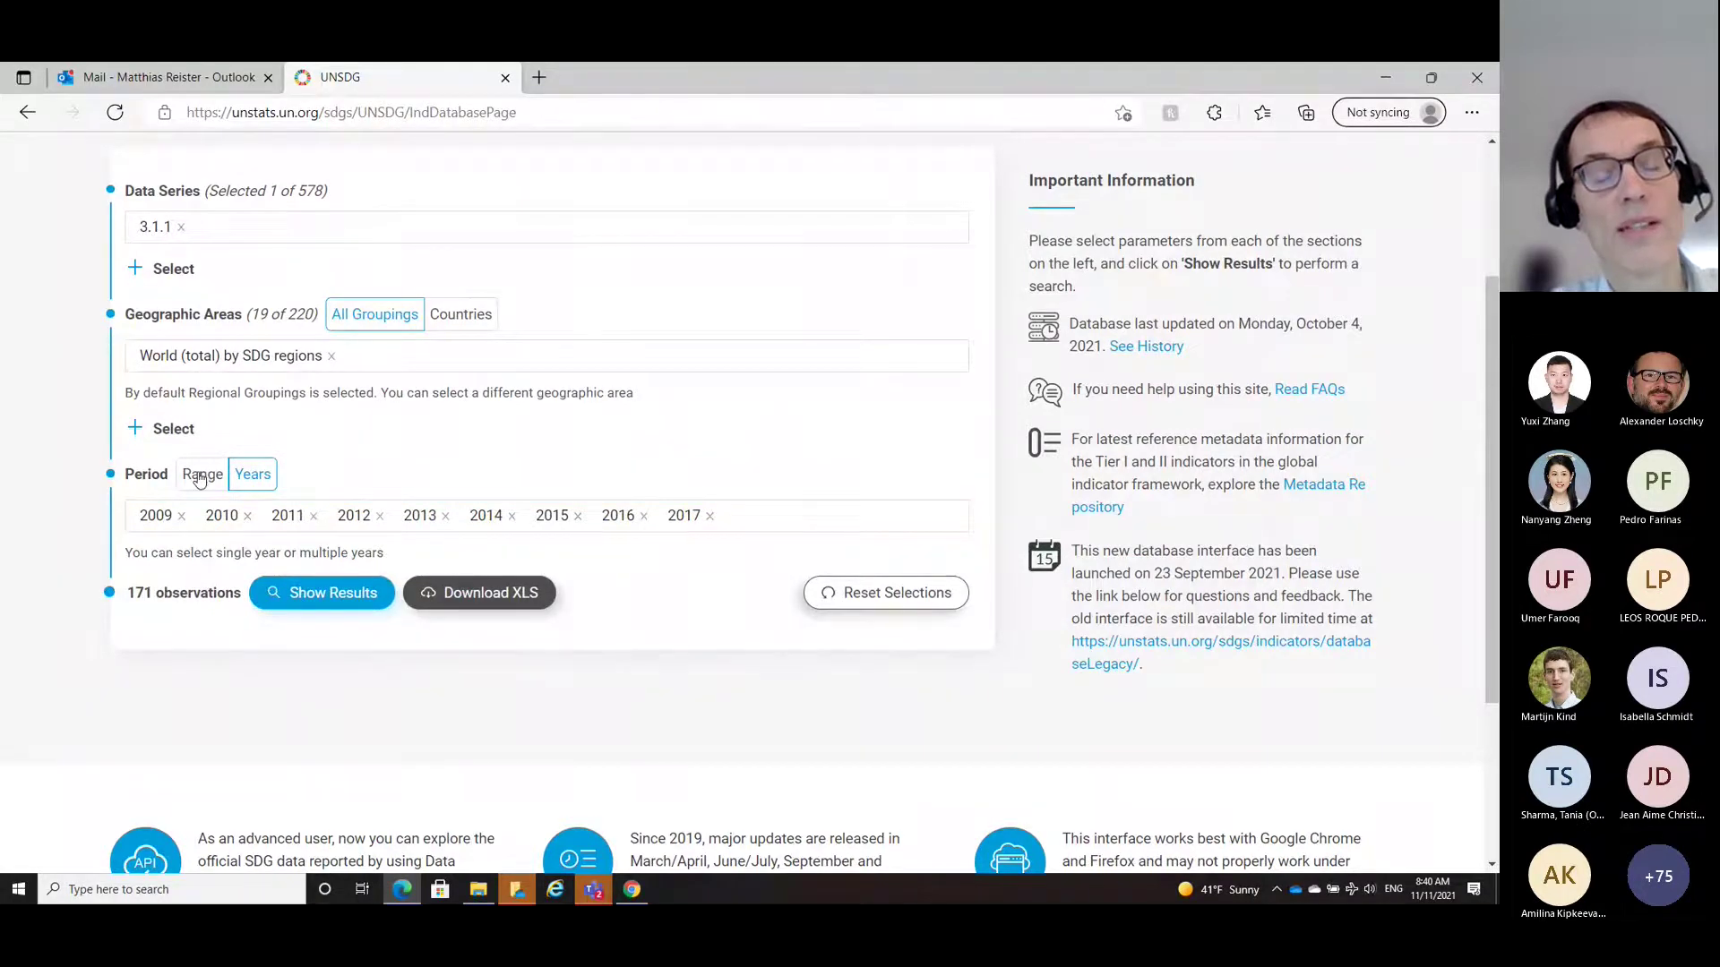
Step: Switch the period to a year range and set it from 2012 to 2017
{"action": "left_click", "coordinate": [198, 477]}
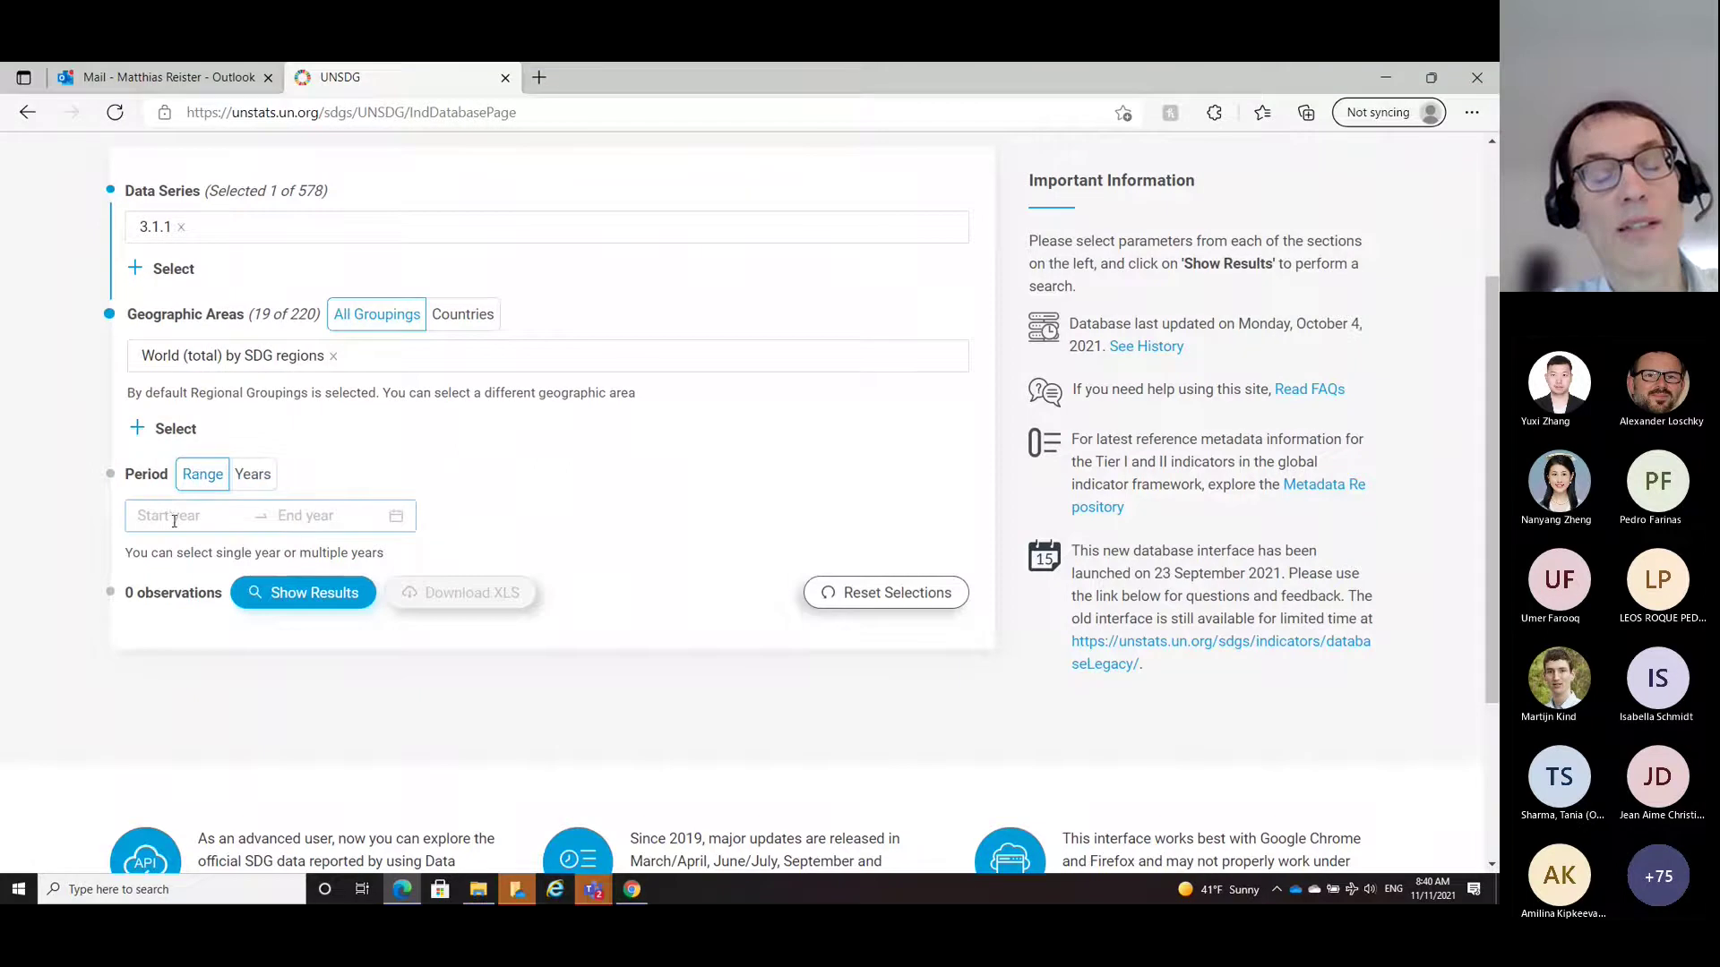
{"action": "left_click", "coordinate": [173, 517]}
{"action": "left_click", "coordinate": [141, 569]}
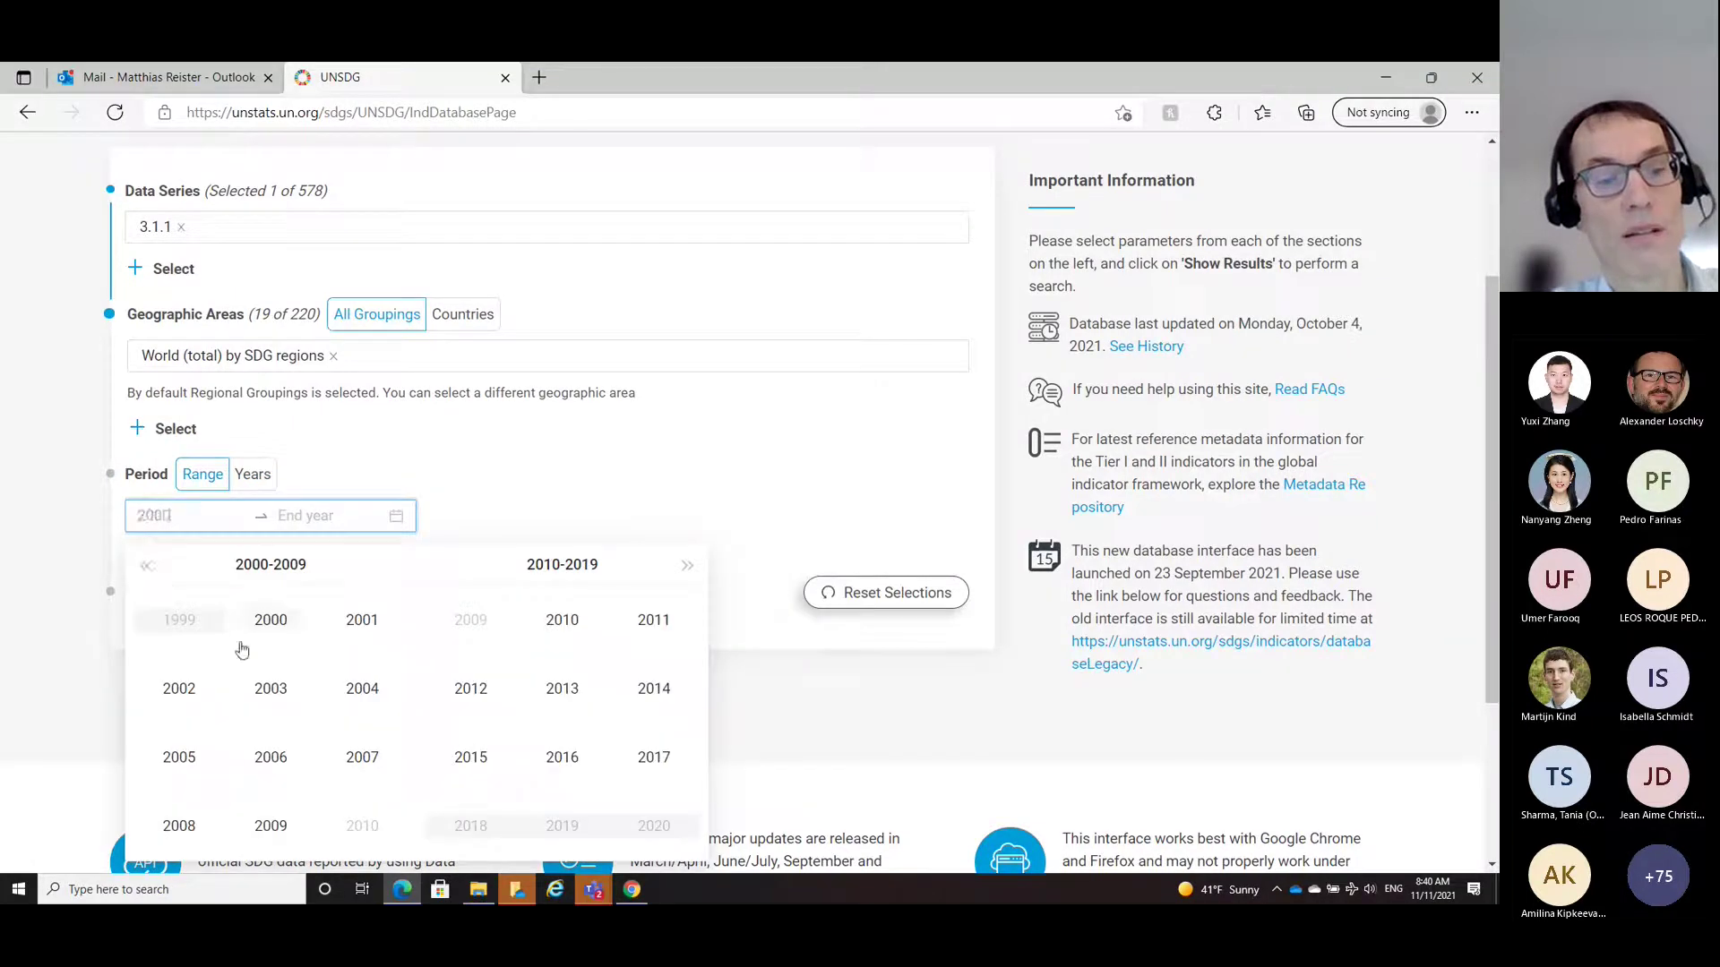
{"action": "left_click", "coordinate": [472, 691]}
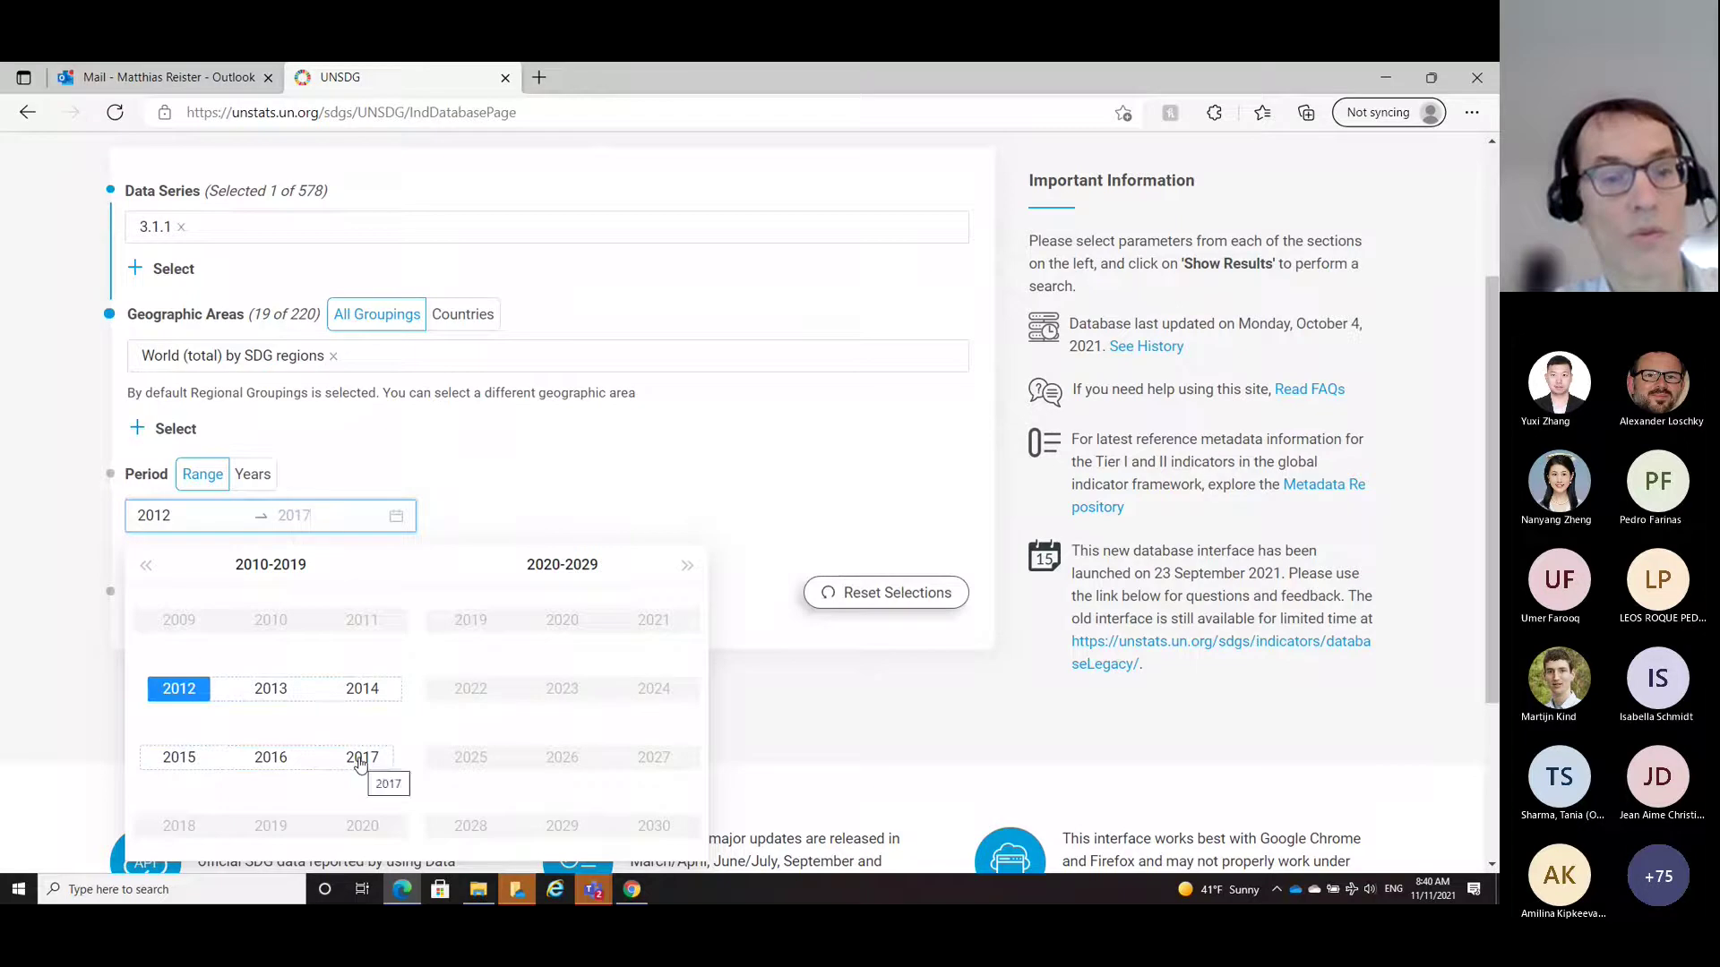
{"action": "left_click", "coordinate": [687, 566]}
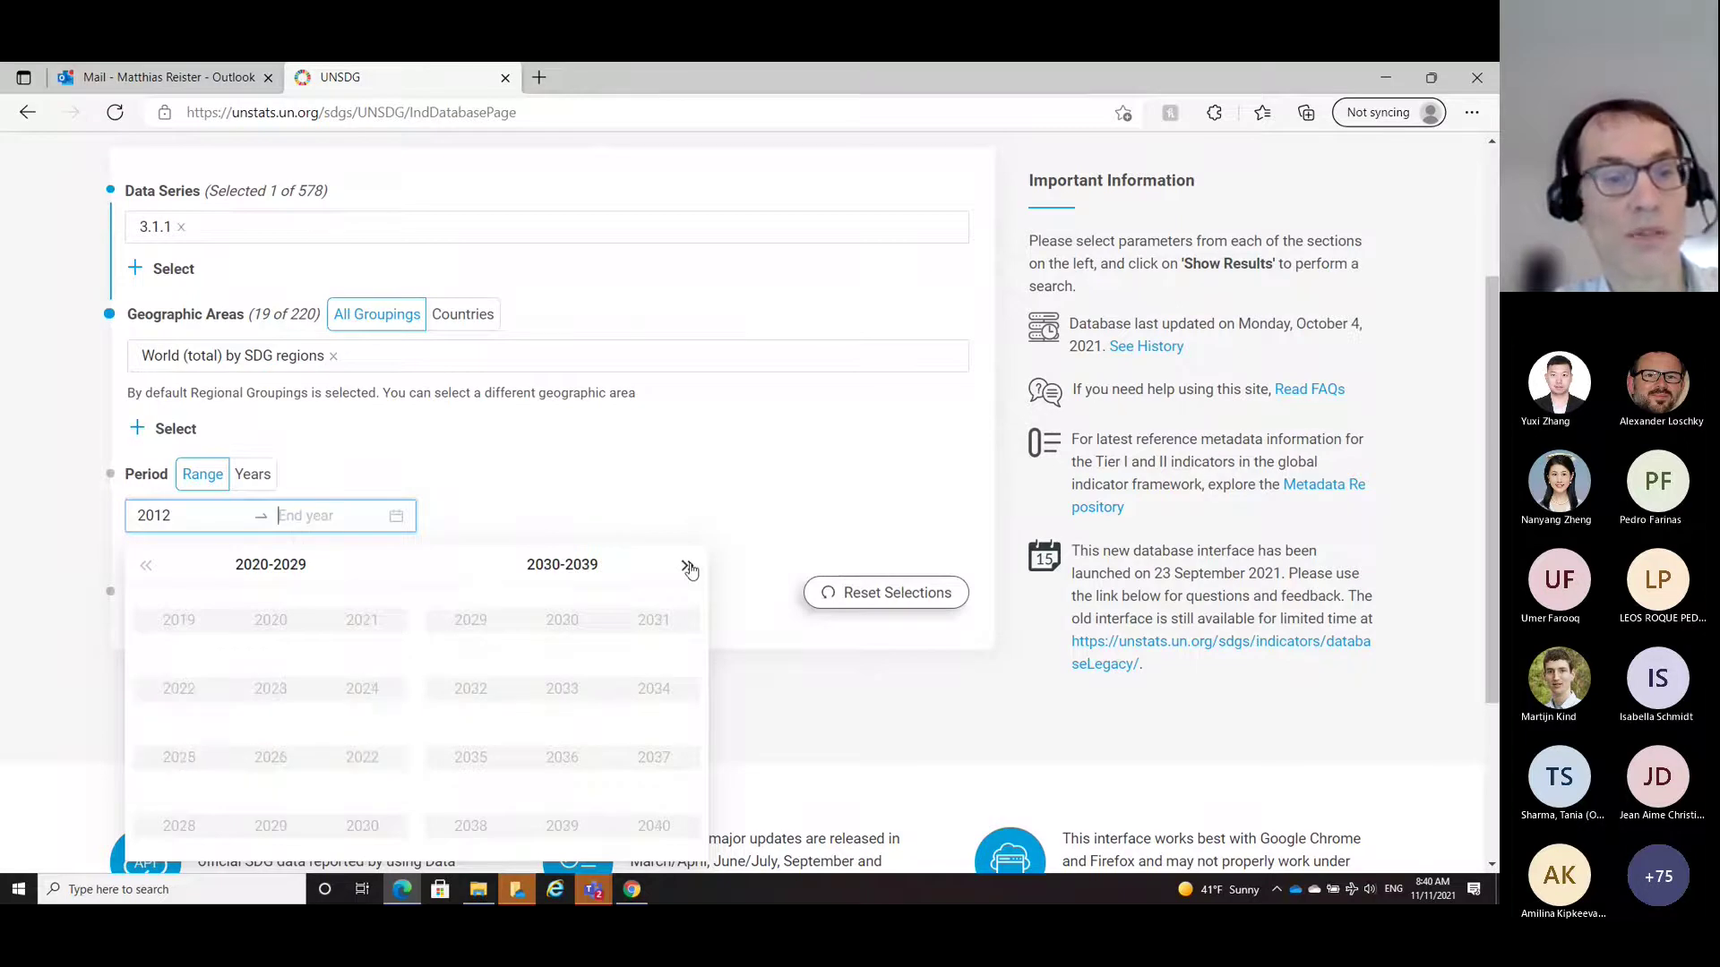
{"action": "left_click", "coordinate": [145, 566]}
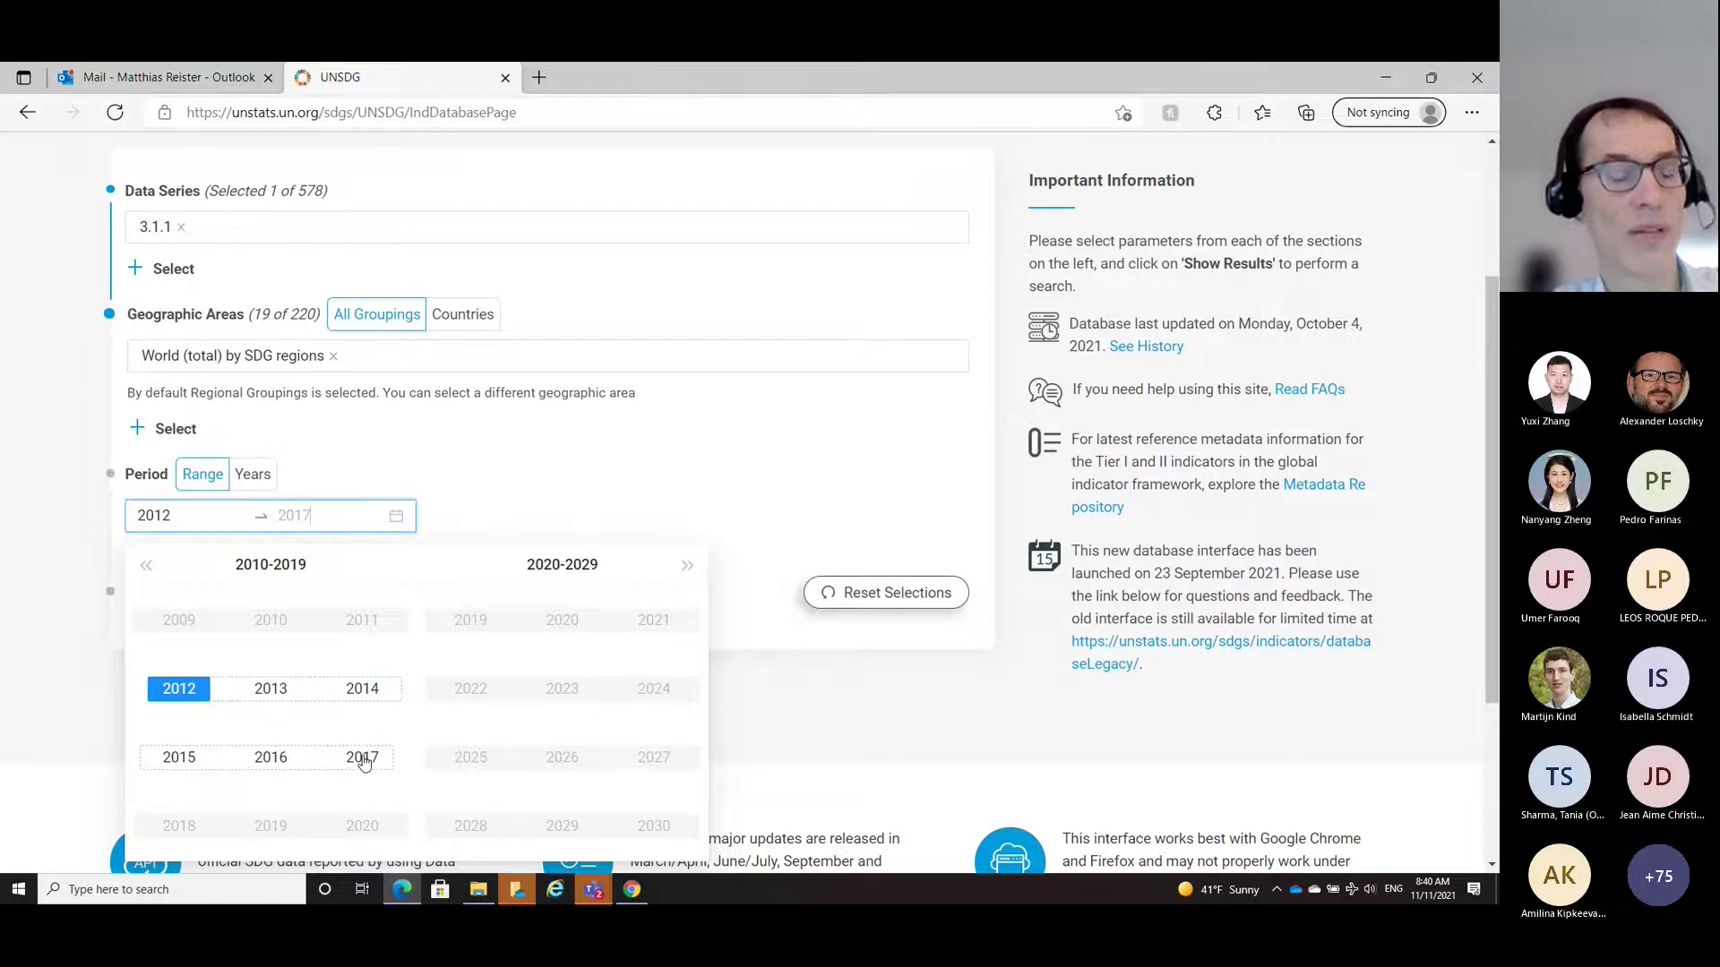
{"action": "left_click", "coordinate": [362, 759]}
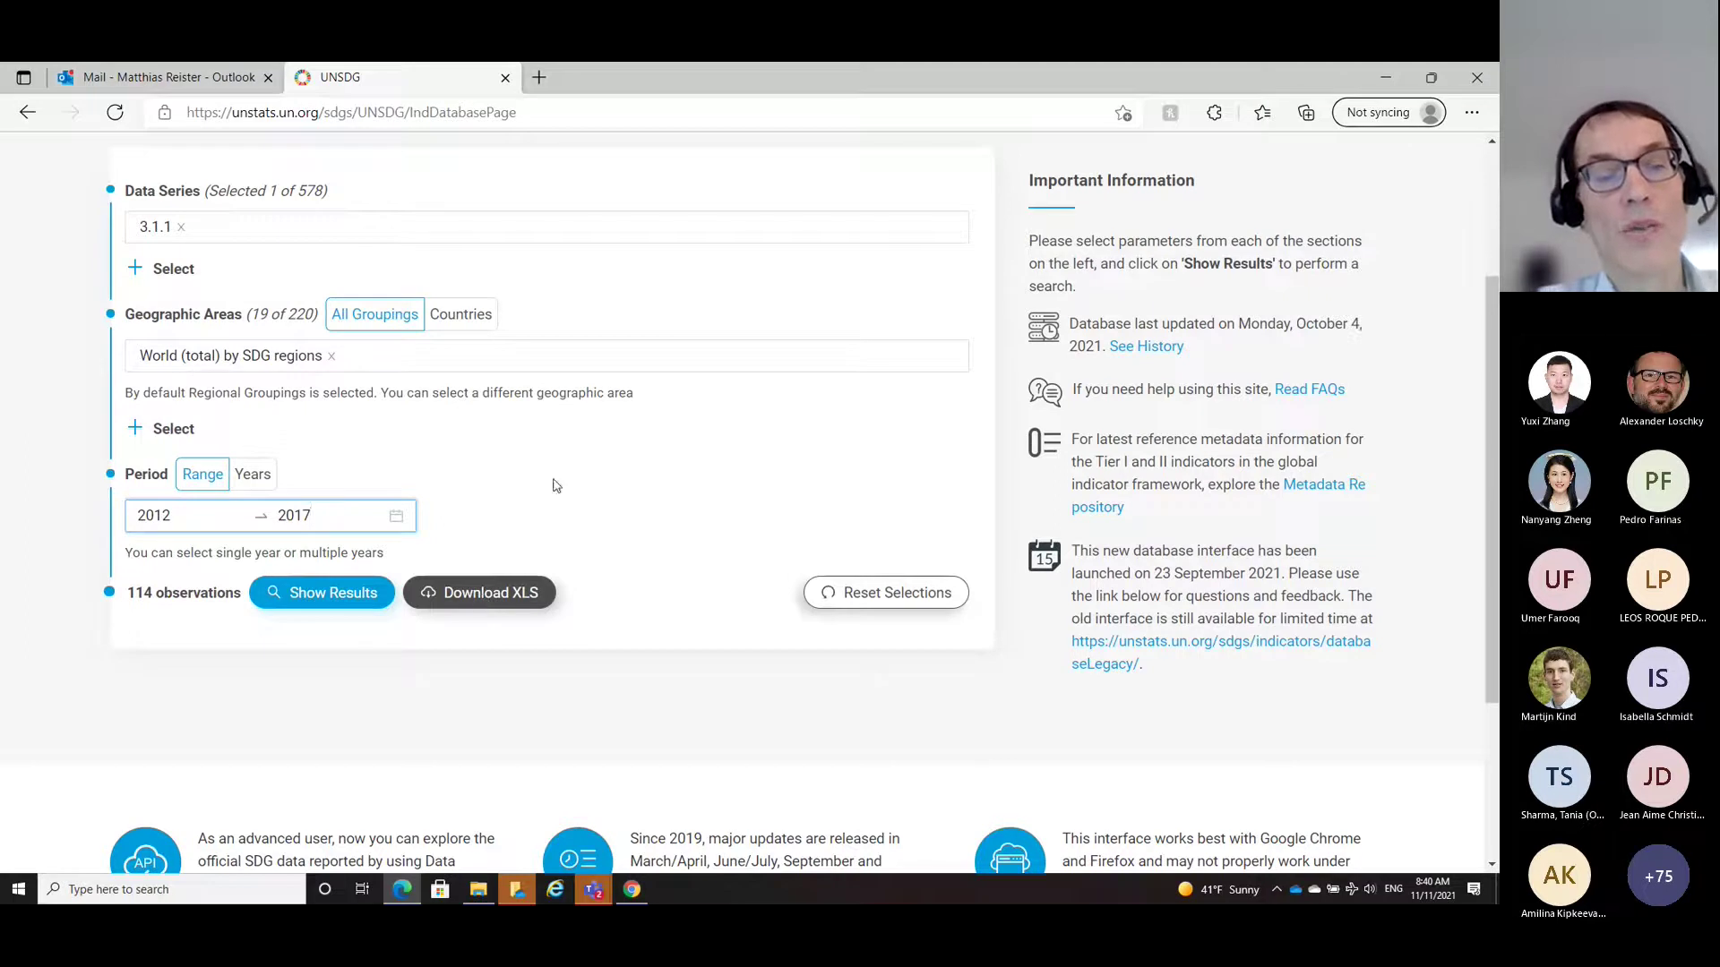
Step: Show the results for the chosen parameters and expand the data table of the Maternal mortality ratio series SH_STA_MORT
{"action": "left_click", "coordinate": [313, 595]}
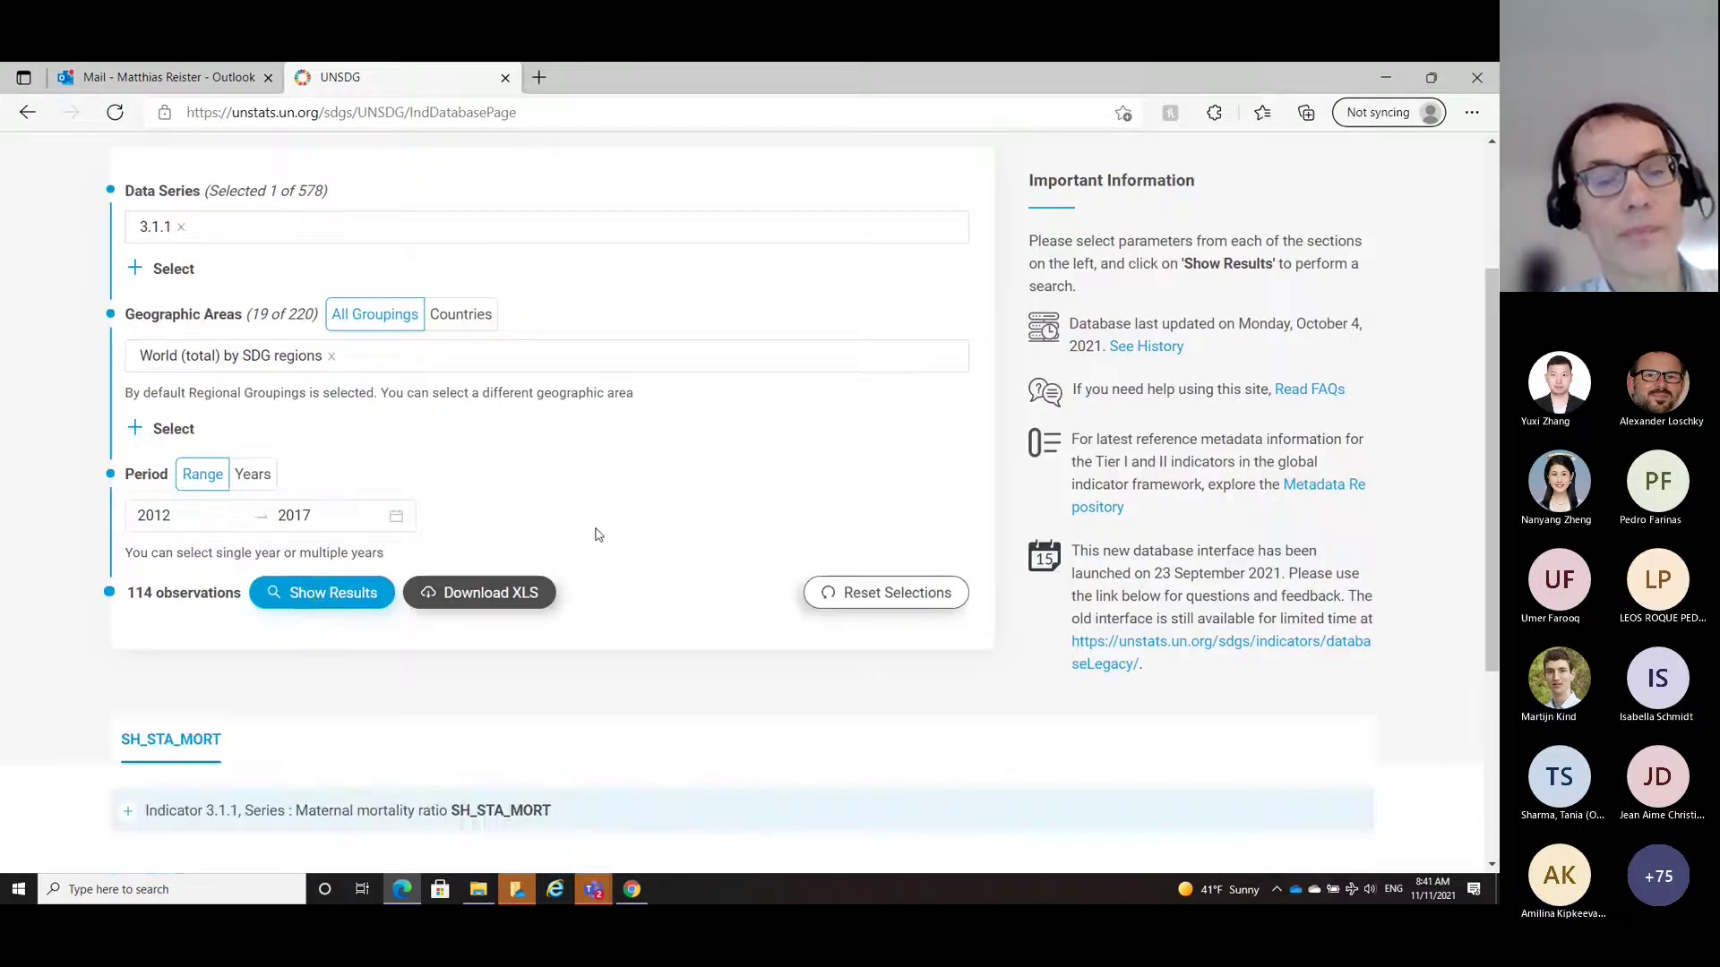
{"action": "scroll", "coordinate": [600, 527], "scroll_direction": "down", "scroll_amount": 4}
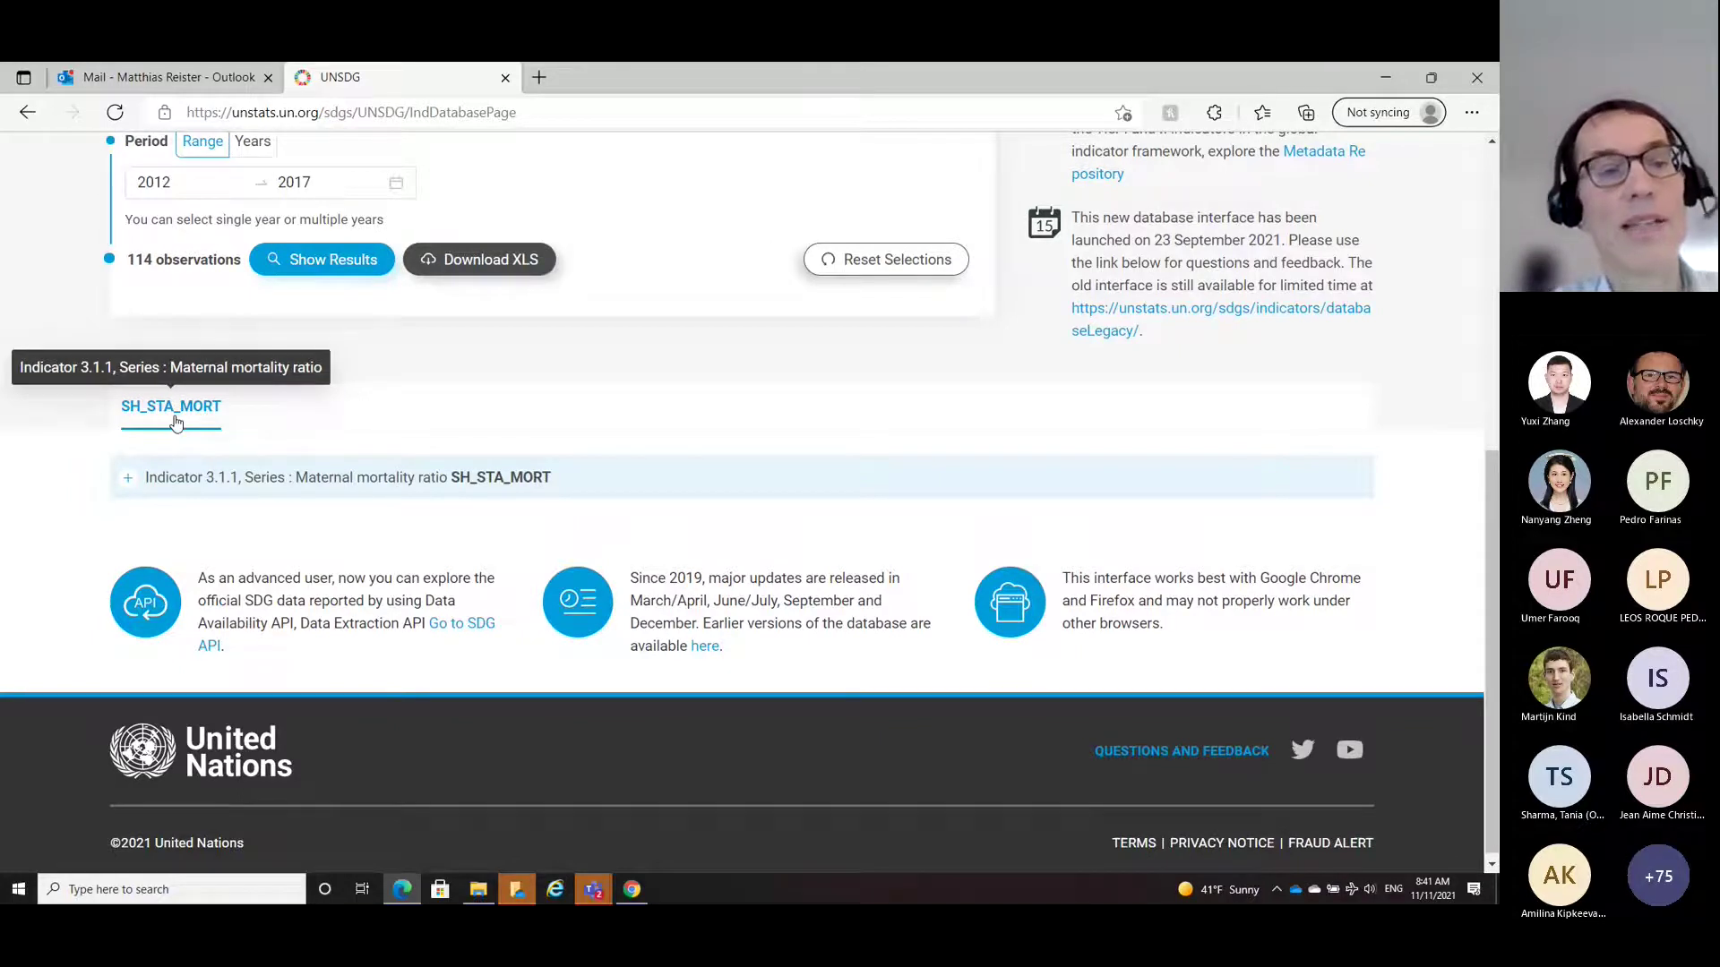
{"action": "left_click", "coordinate": [126, 482]}
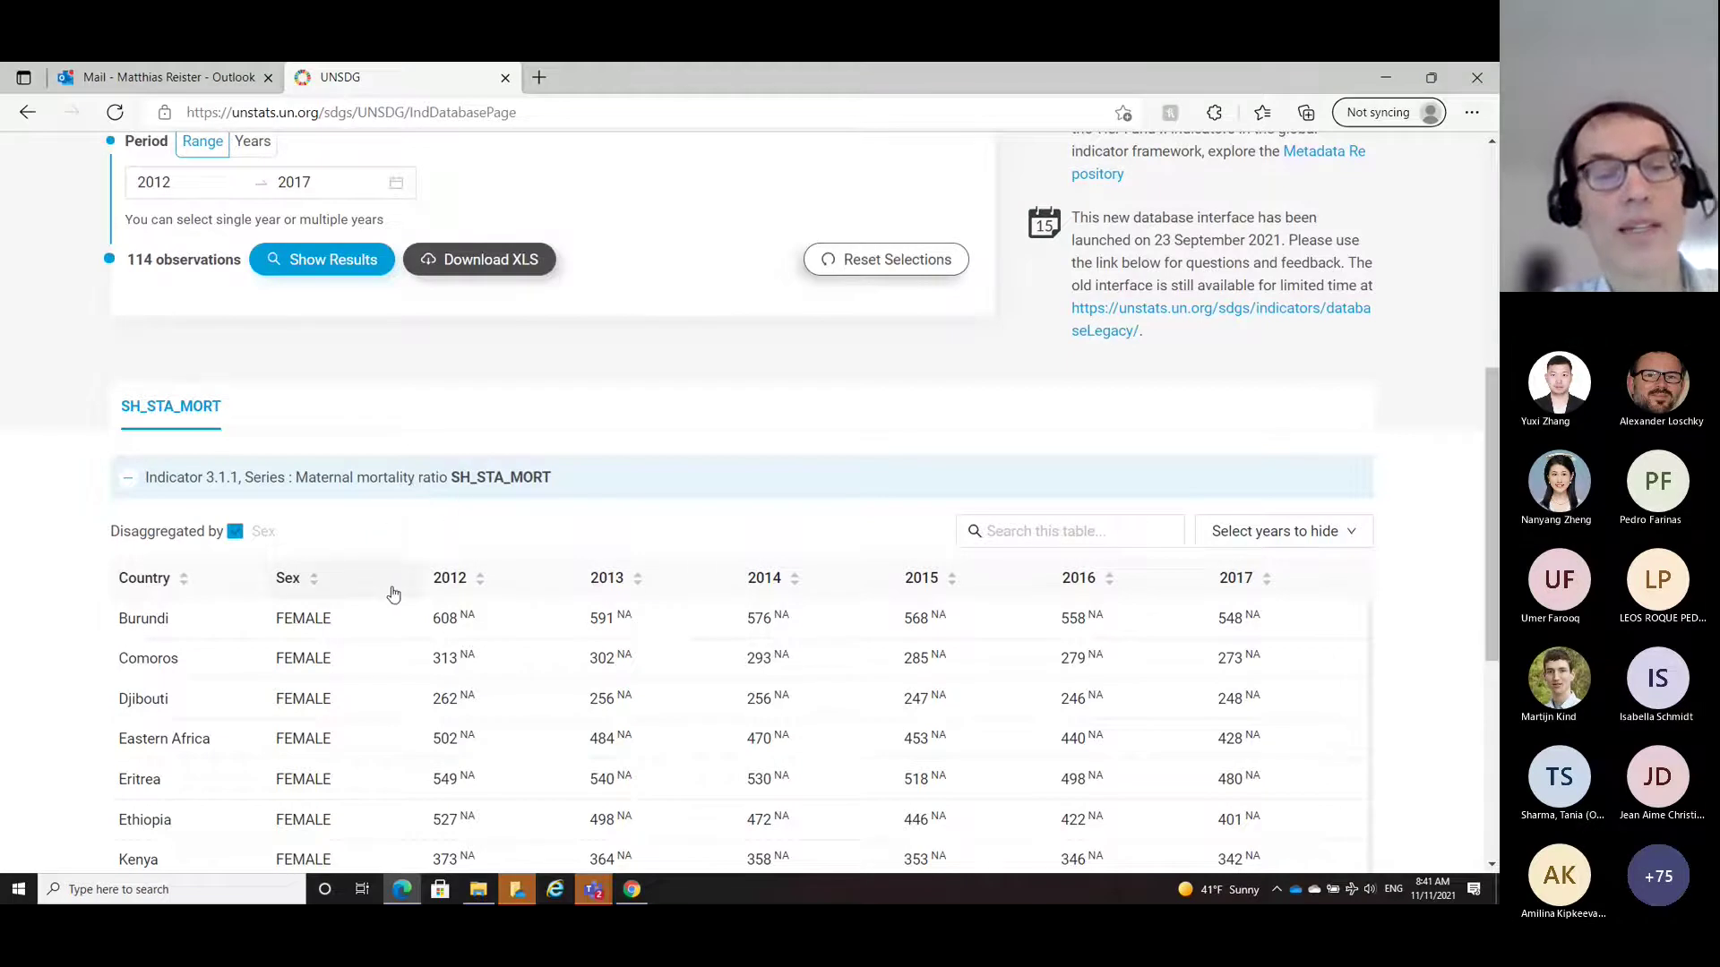
Step: Examine the maternal mortality ratio table by country and year, including the footnotes and paging below it
{"action": "scroll", "coordinate": [678, 581], "scroll_direction": "down", "scroll_amount": 1}
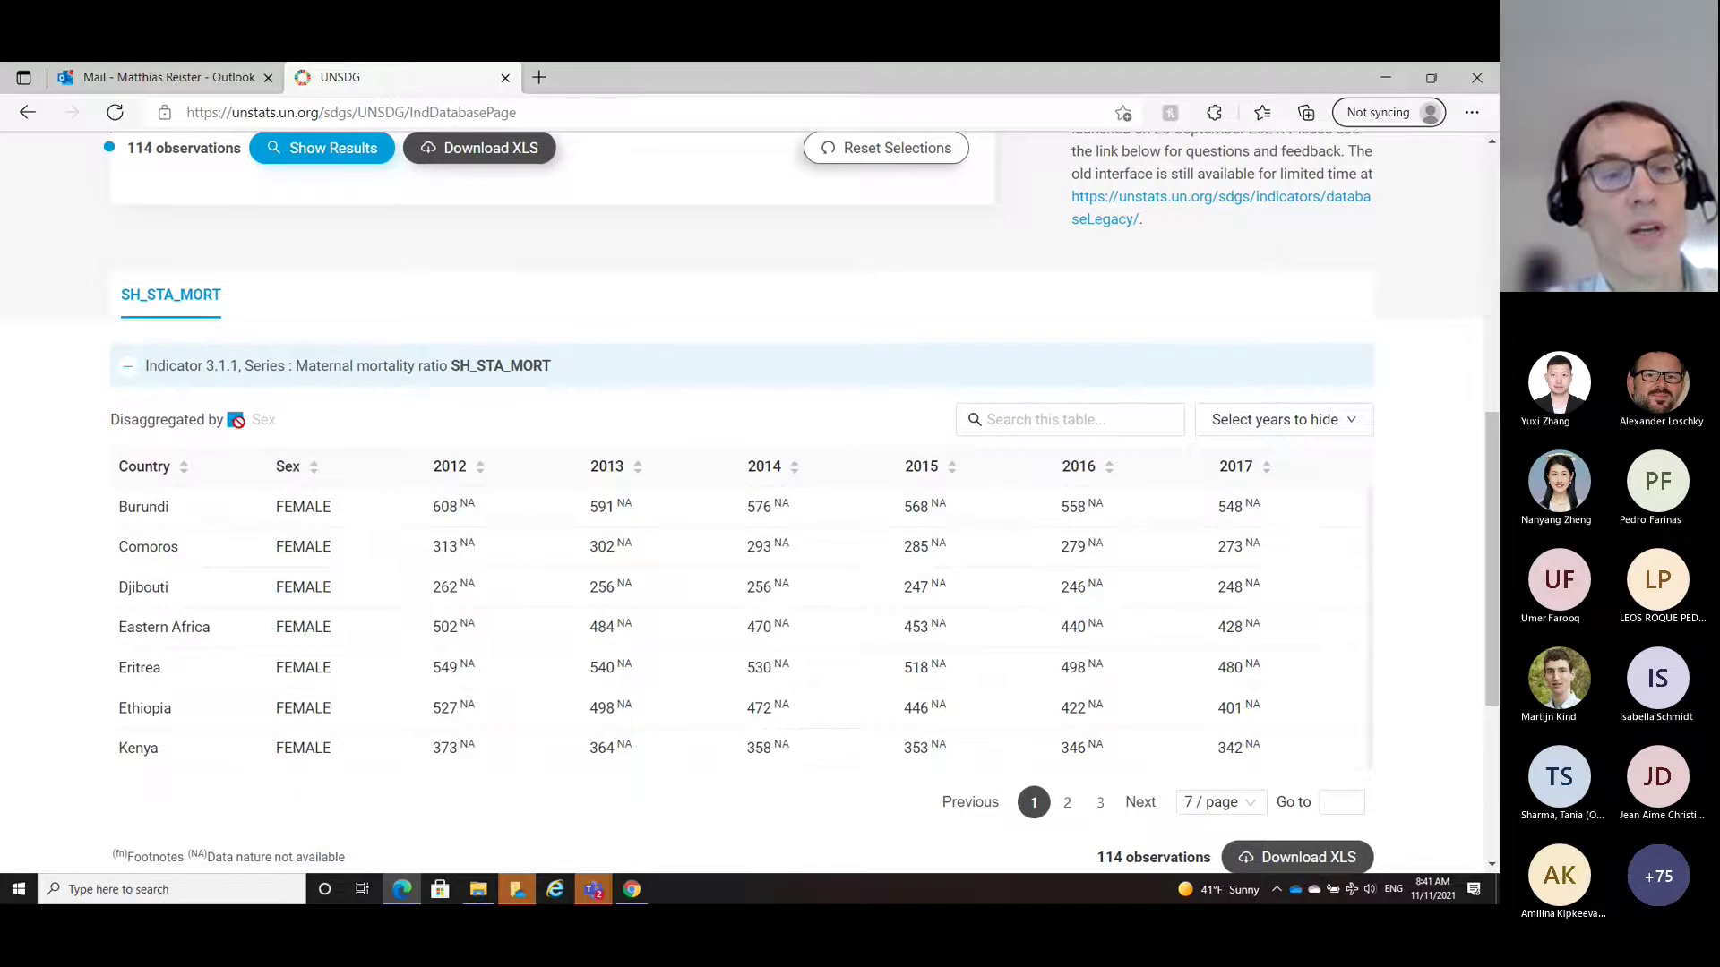
{"action": "scroll", "coordinate": [430, 538], "scroll_direction": "down", "scroll_amount": 2}
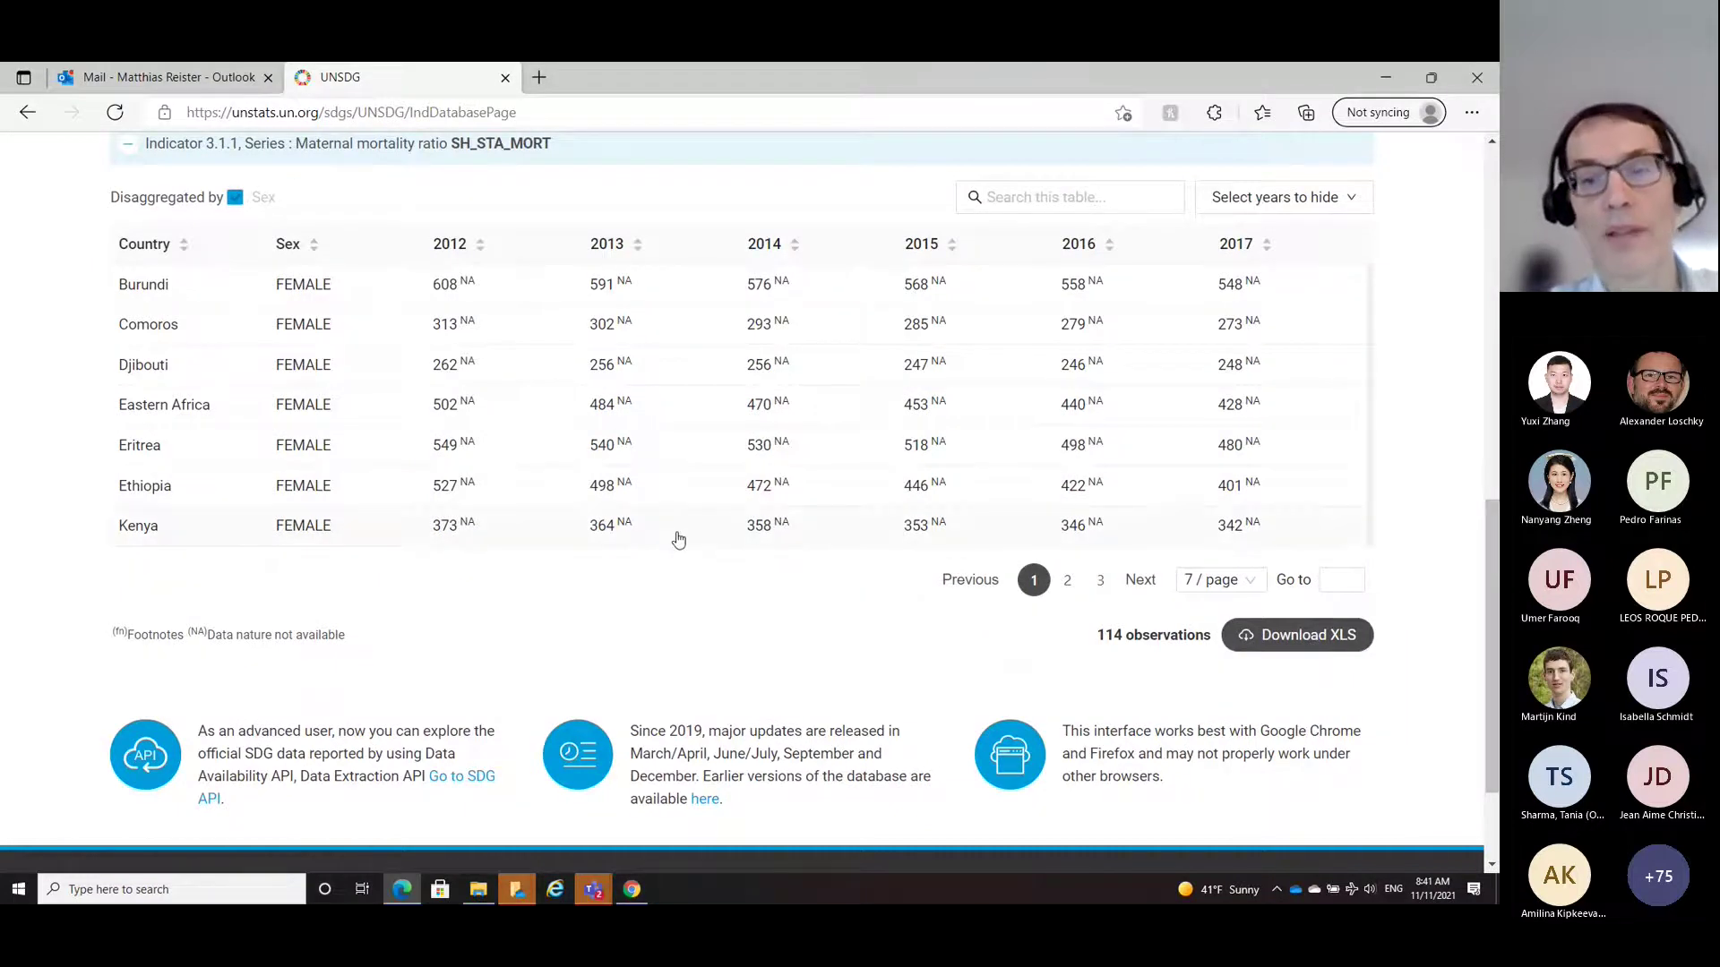
{"action": "scroll", "coordinate": [667, 512], "scroll_direction": "up", "scroll_amount": 2}
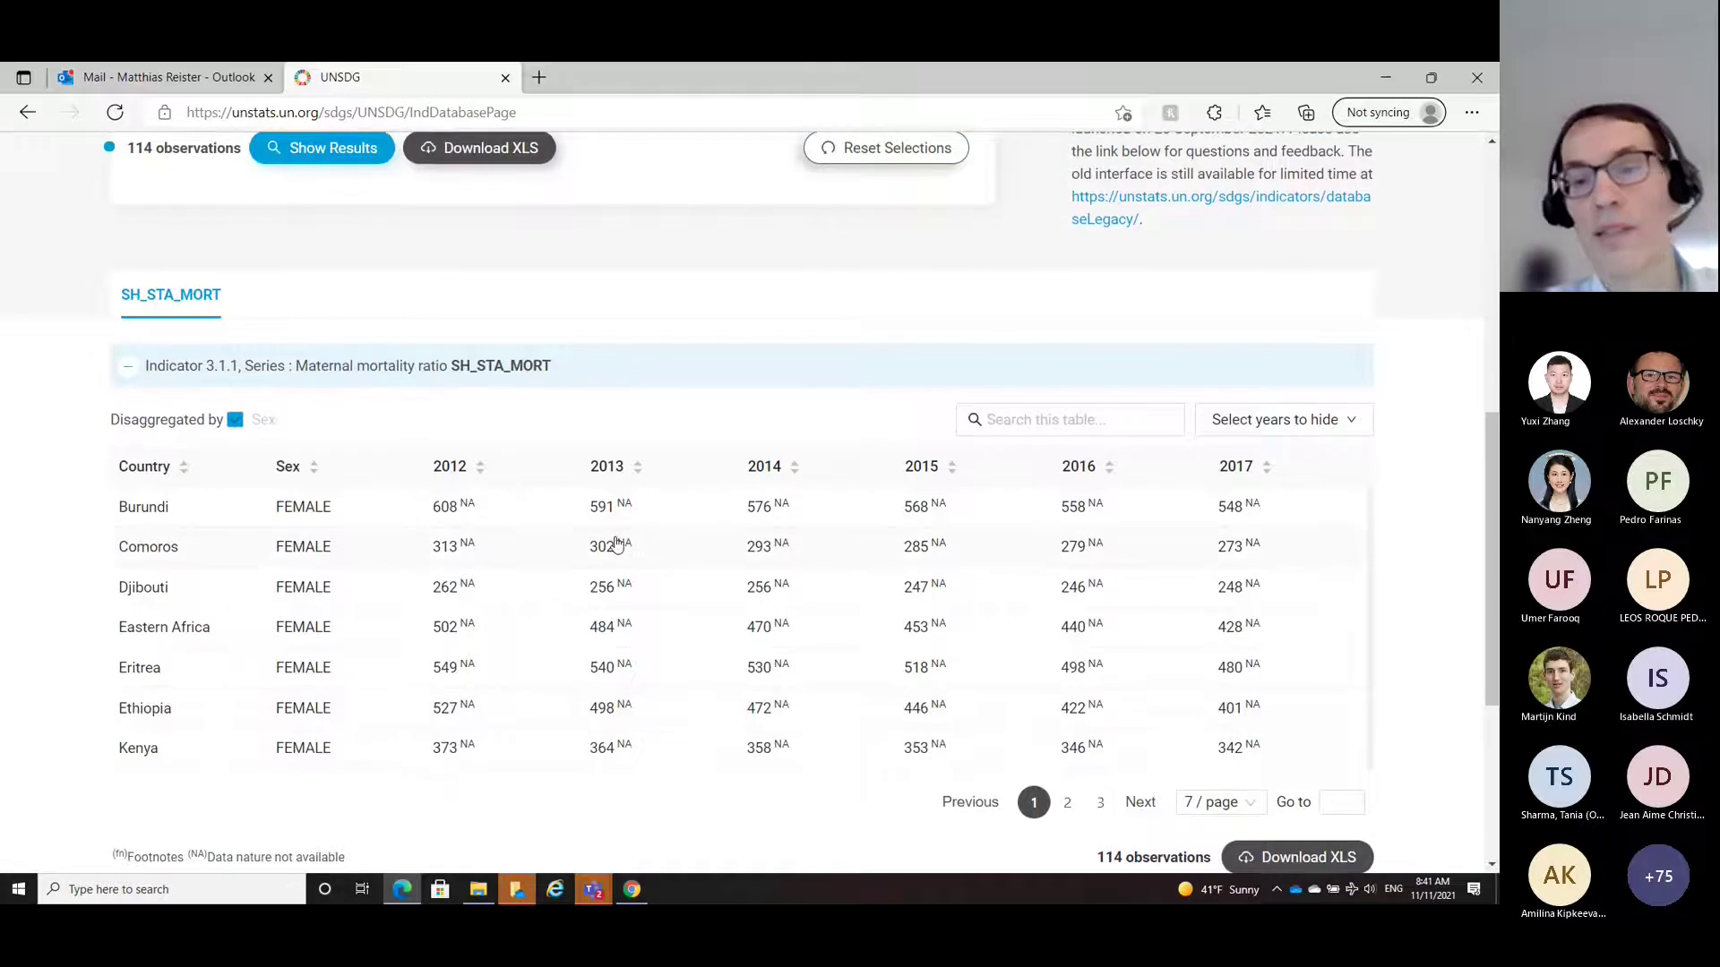
{"action": "scroll", "coordinate": [617, 544], "scroll_direction": "down", "scroll_amount": 2}
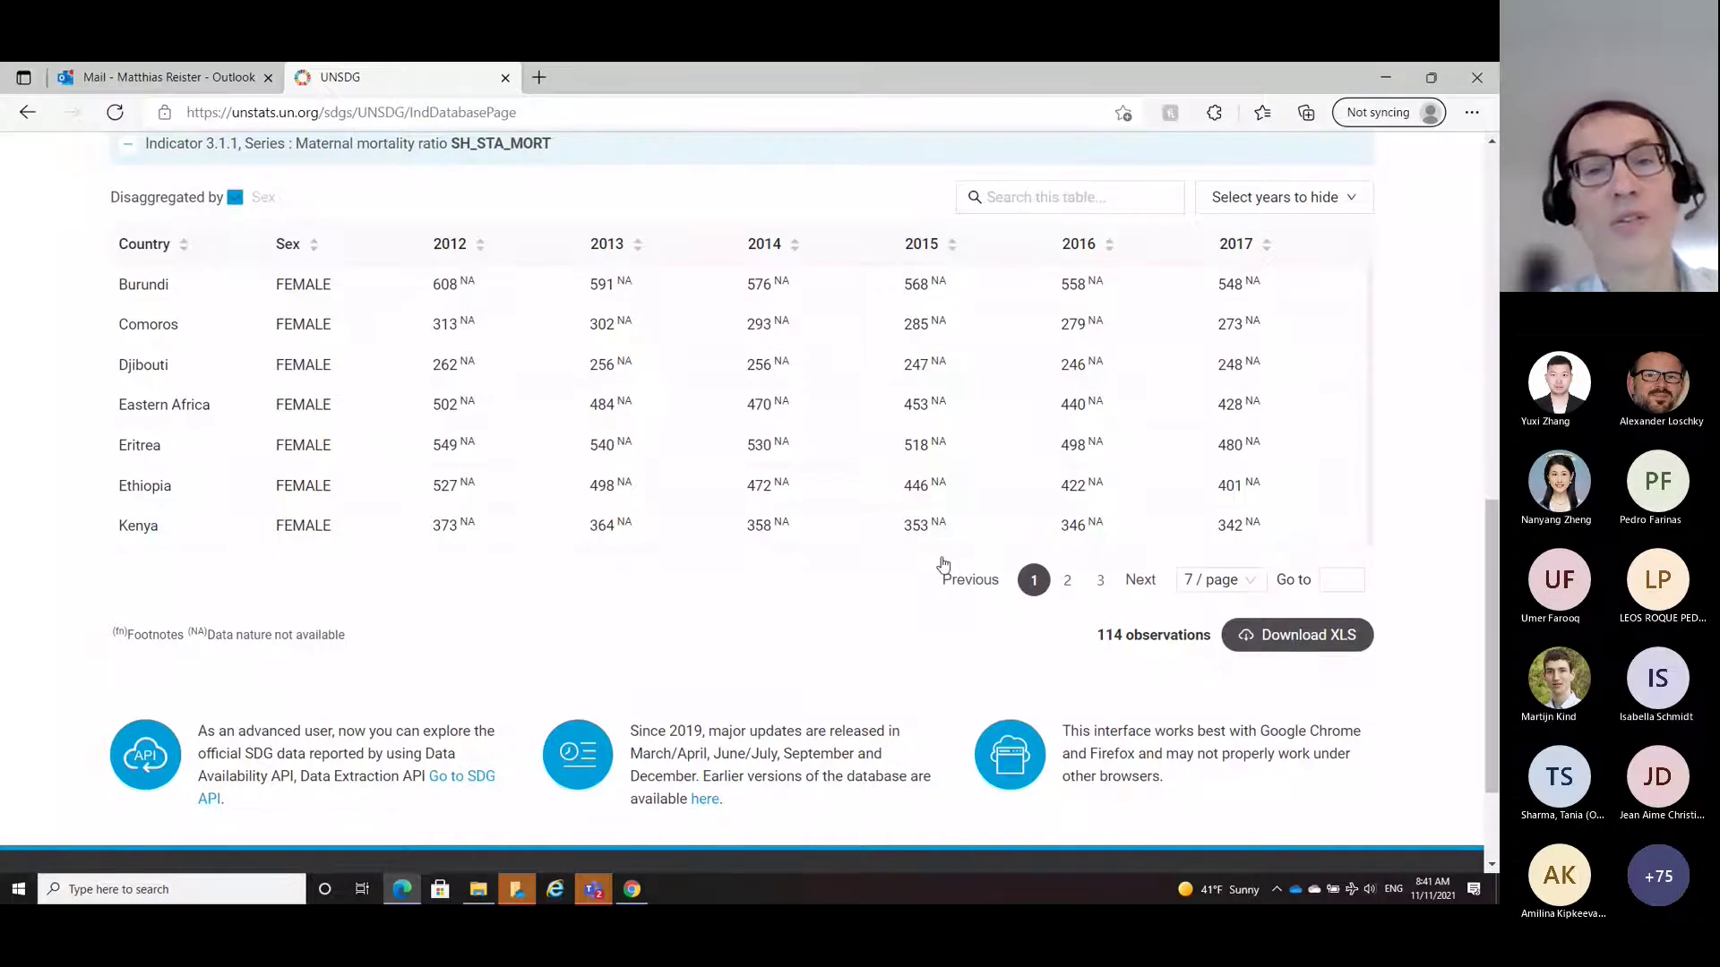
{"action": "scroll", "coordinate": [943, 565], "scroll_direction": "up", "scroll_amount": 4}
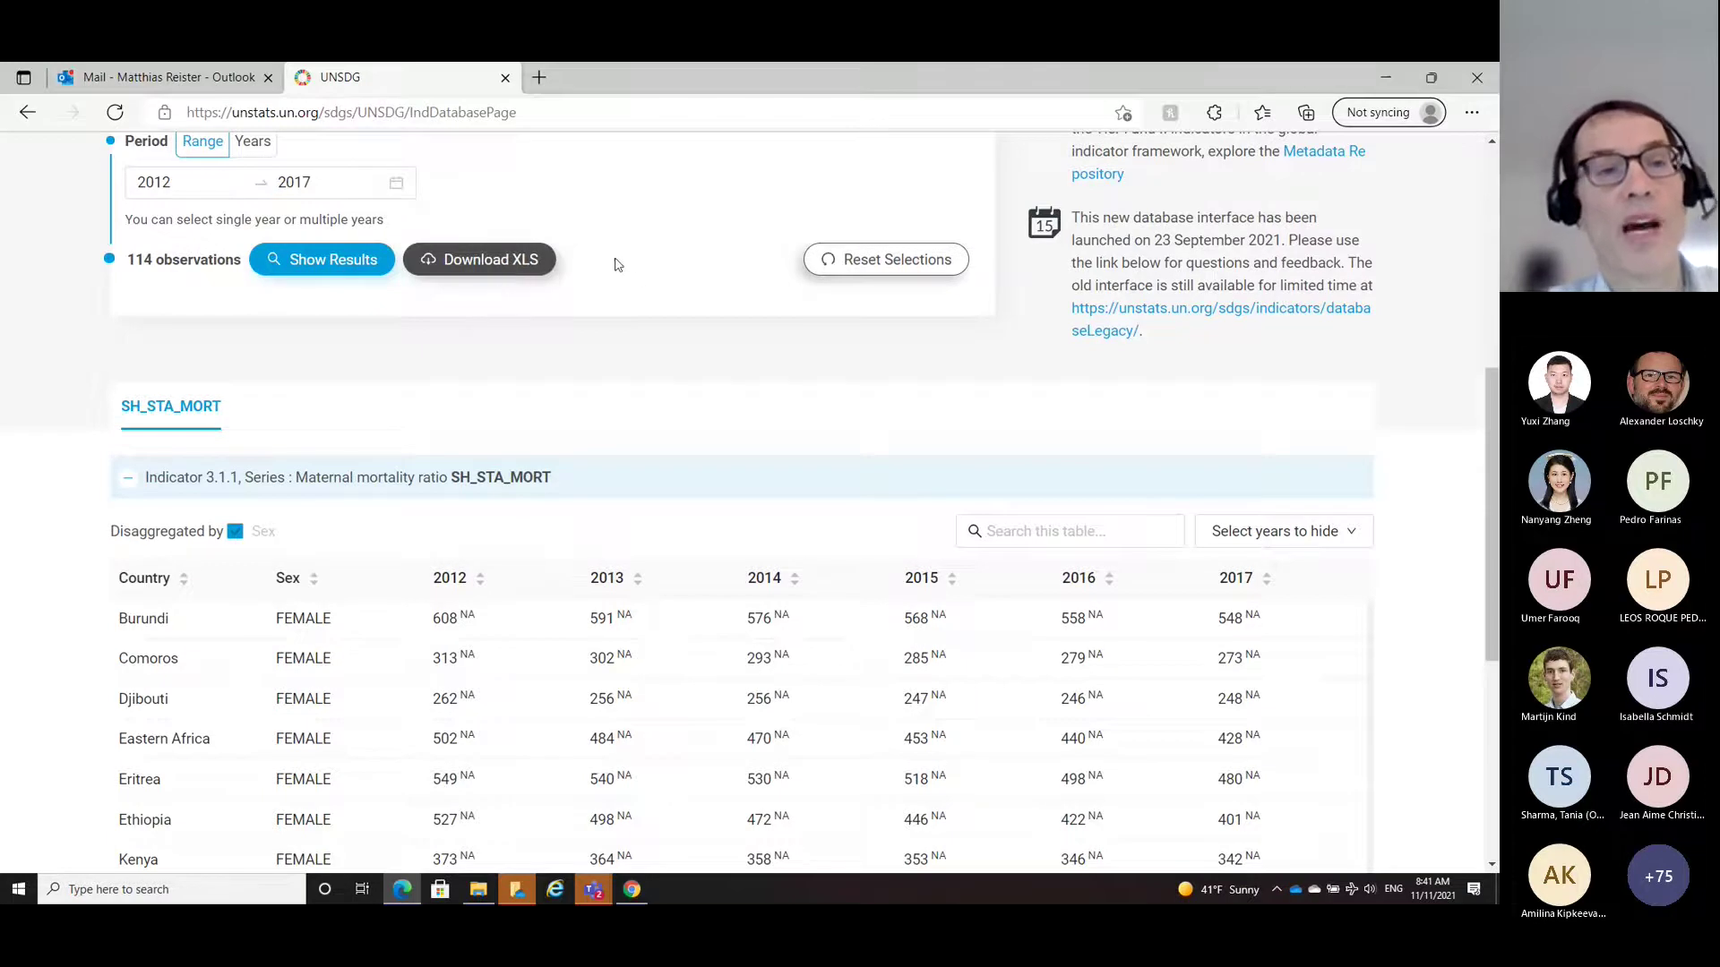
Step: Select all data series and all available geographic groupings, and apply both selections
{"action": "scroll", "coordinate": [591, 358], "scroll_direction": "up", "scroll_amount": 6}
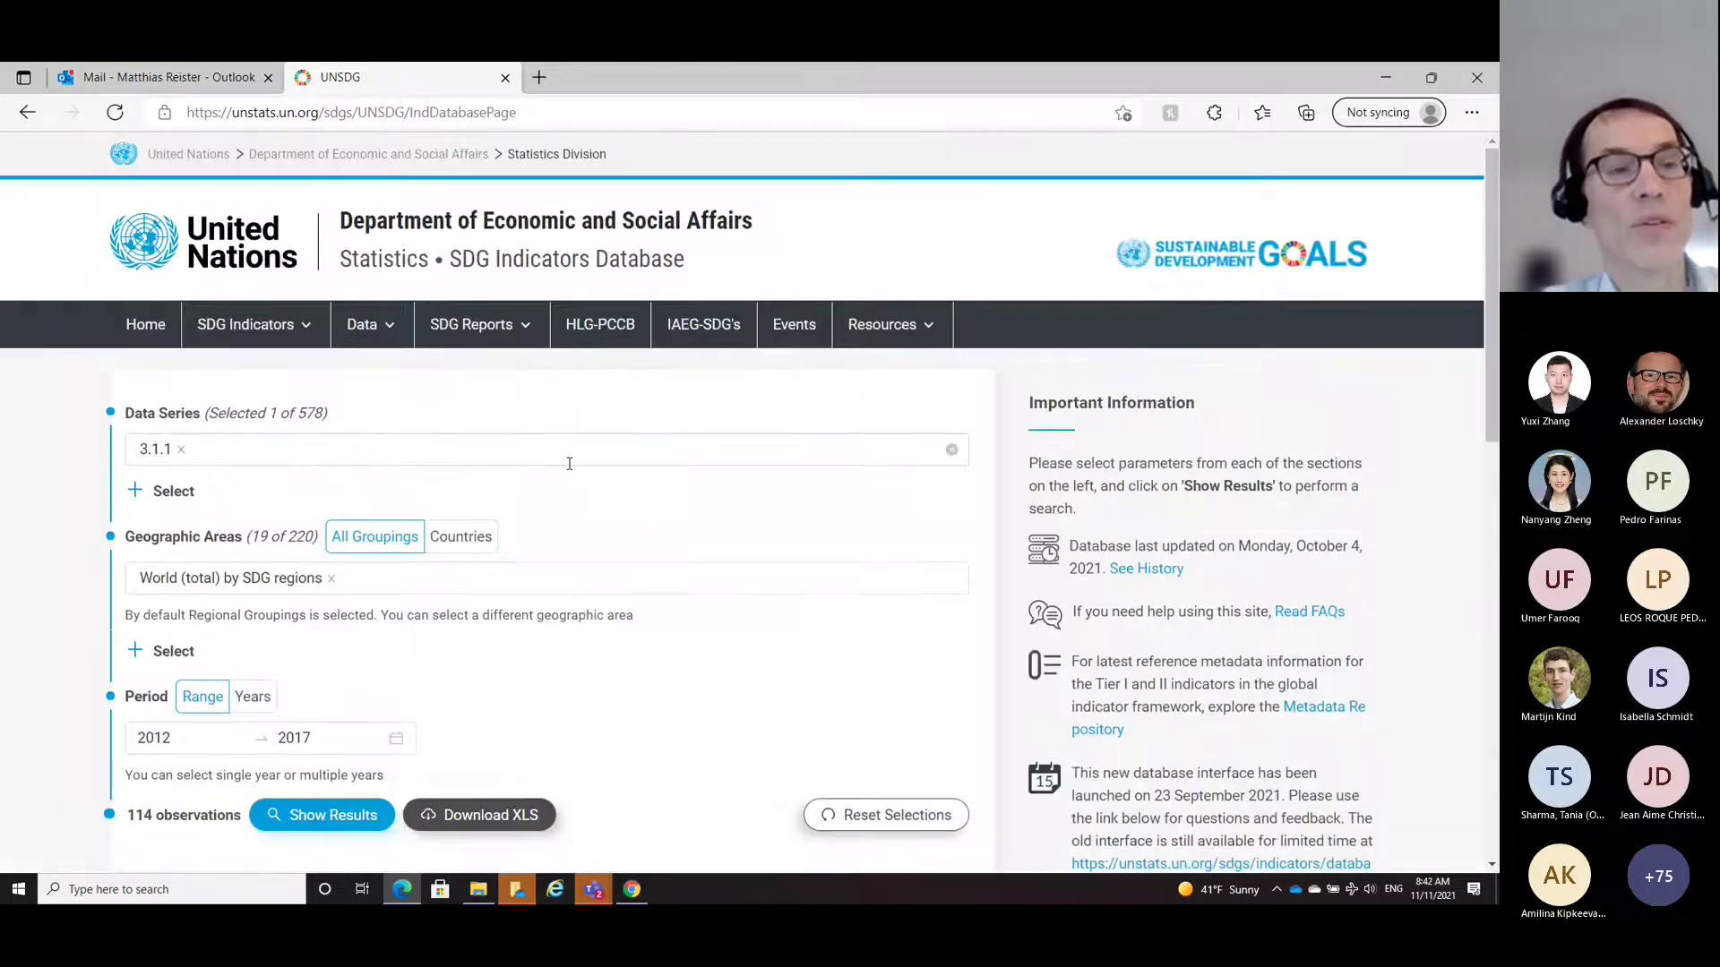
{"action": "left_click", "coordinate": [134, 492]}
{"action": "left_click", "coordinate": [352, 377]}
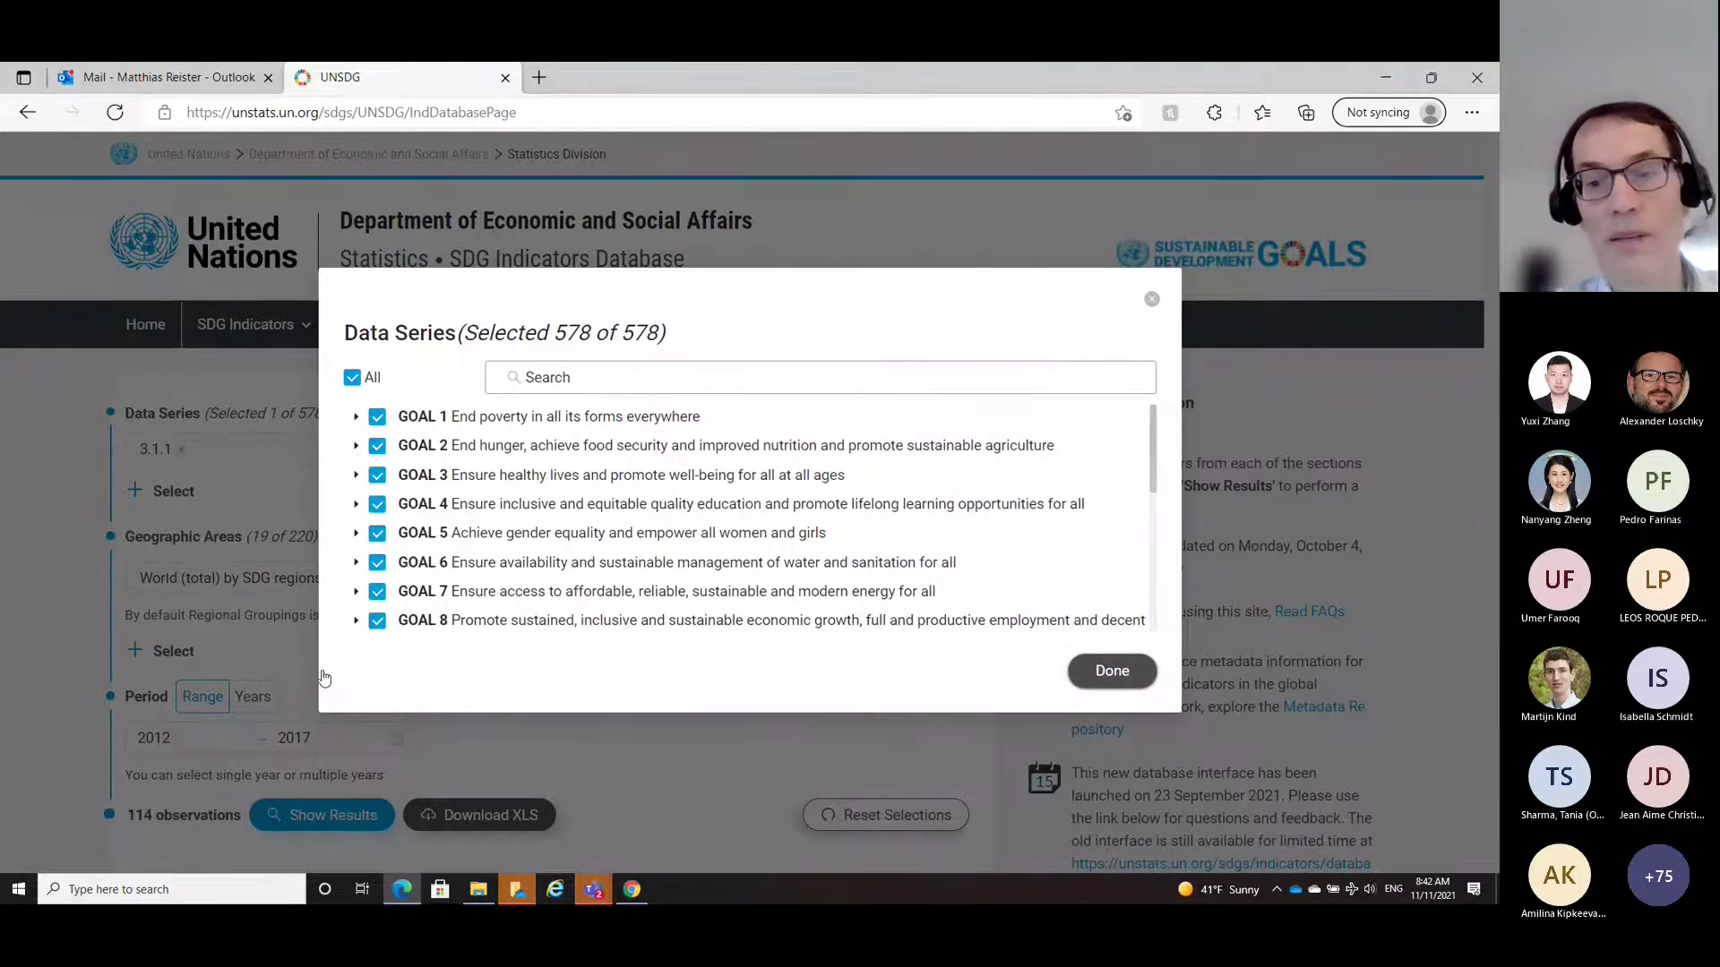
{"action": "left_click", "coordinate": [1111, 676]}
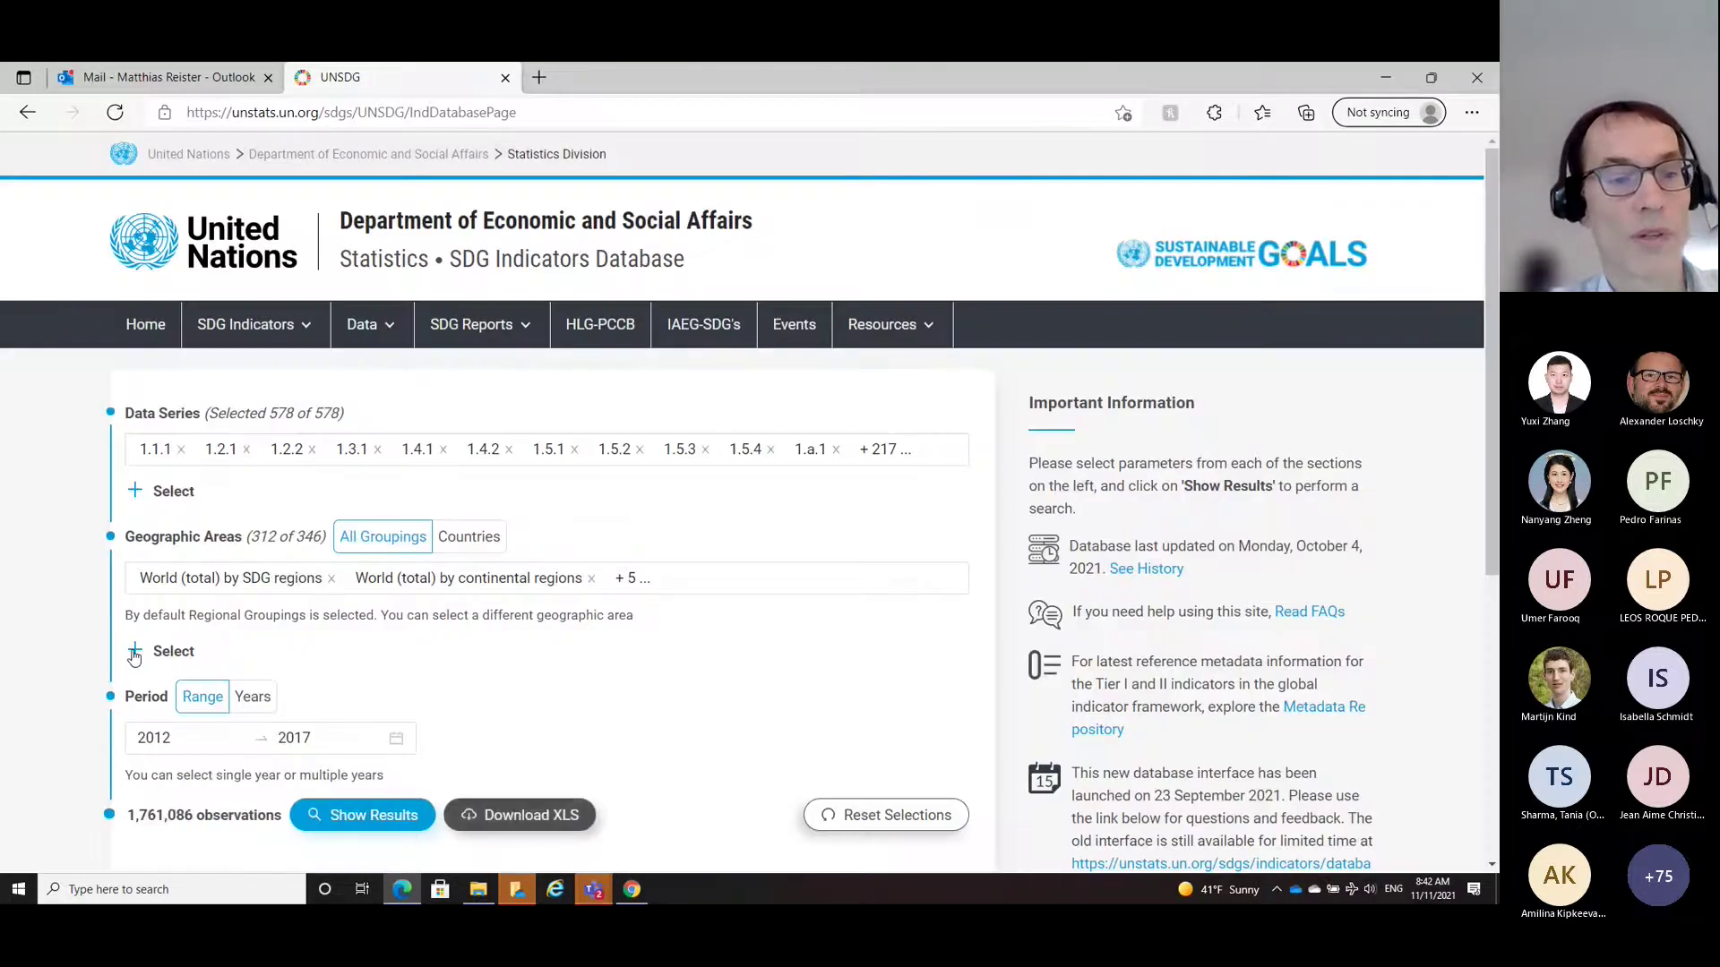
{"action": "left_click", "coordinate": [134, 653]}
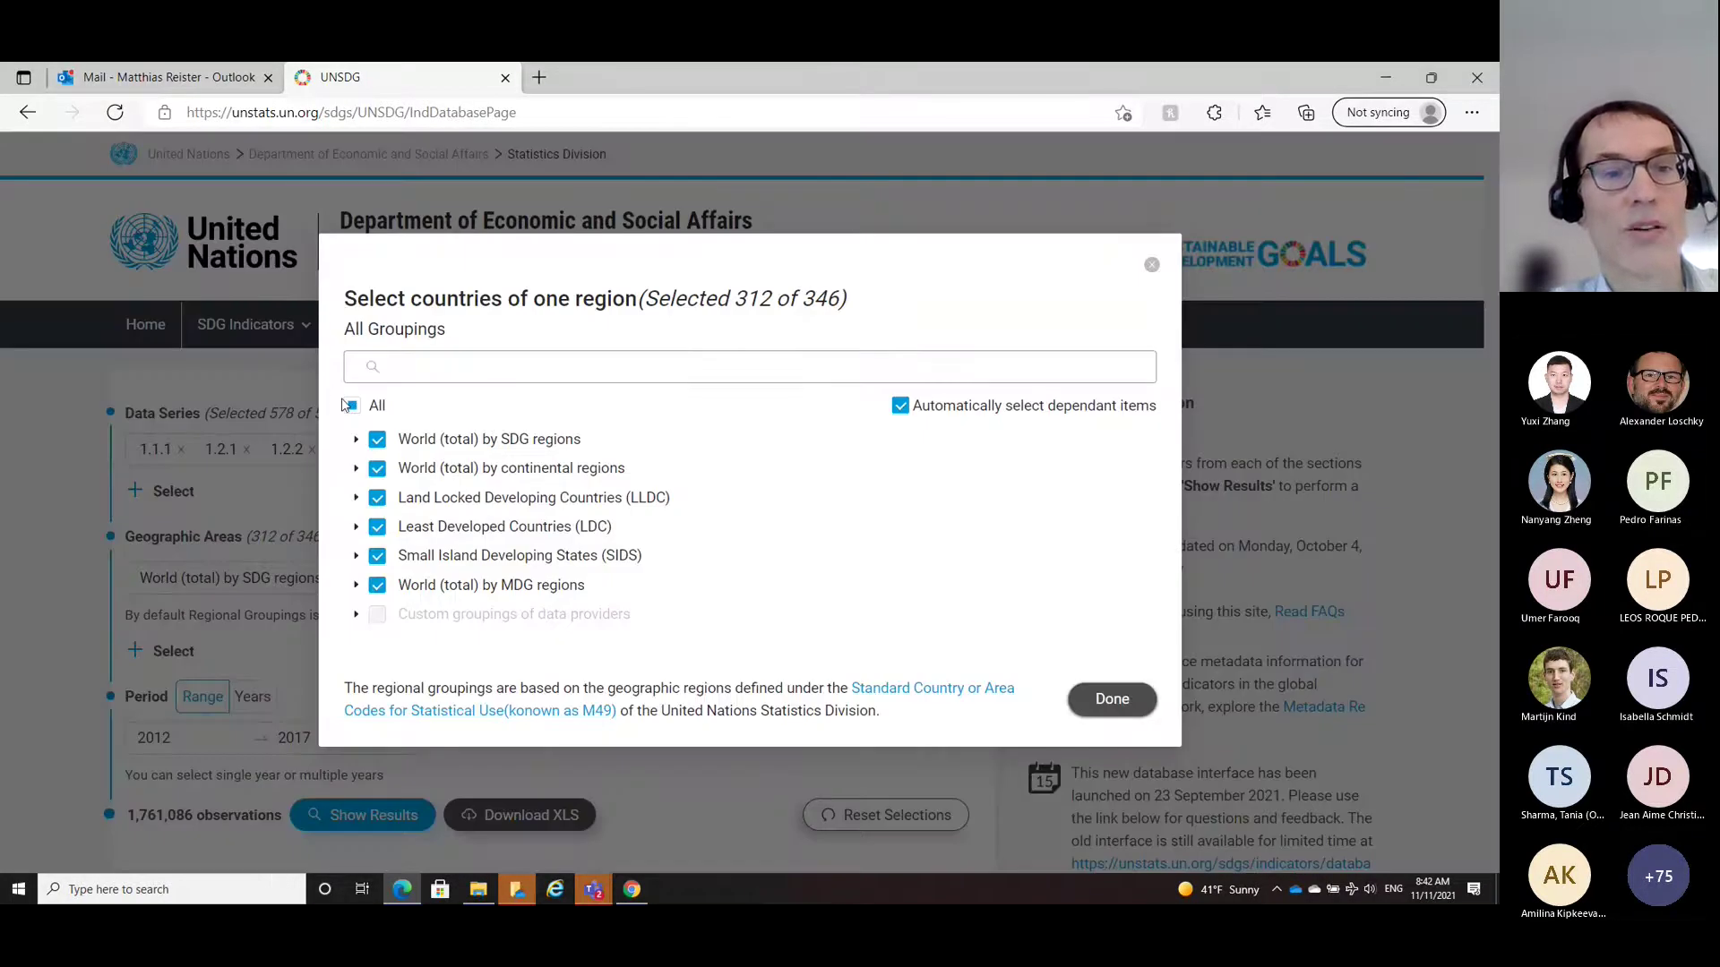
{"action": "left_click", "coordinate": [1112, 699]}
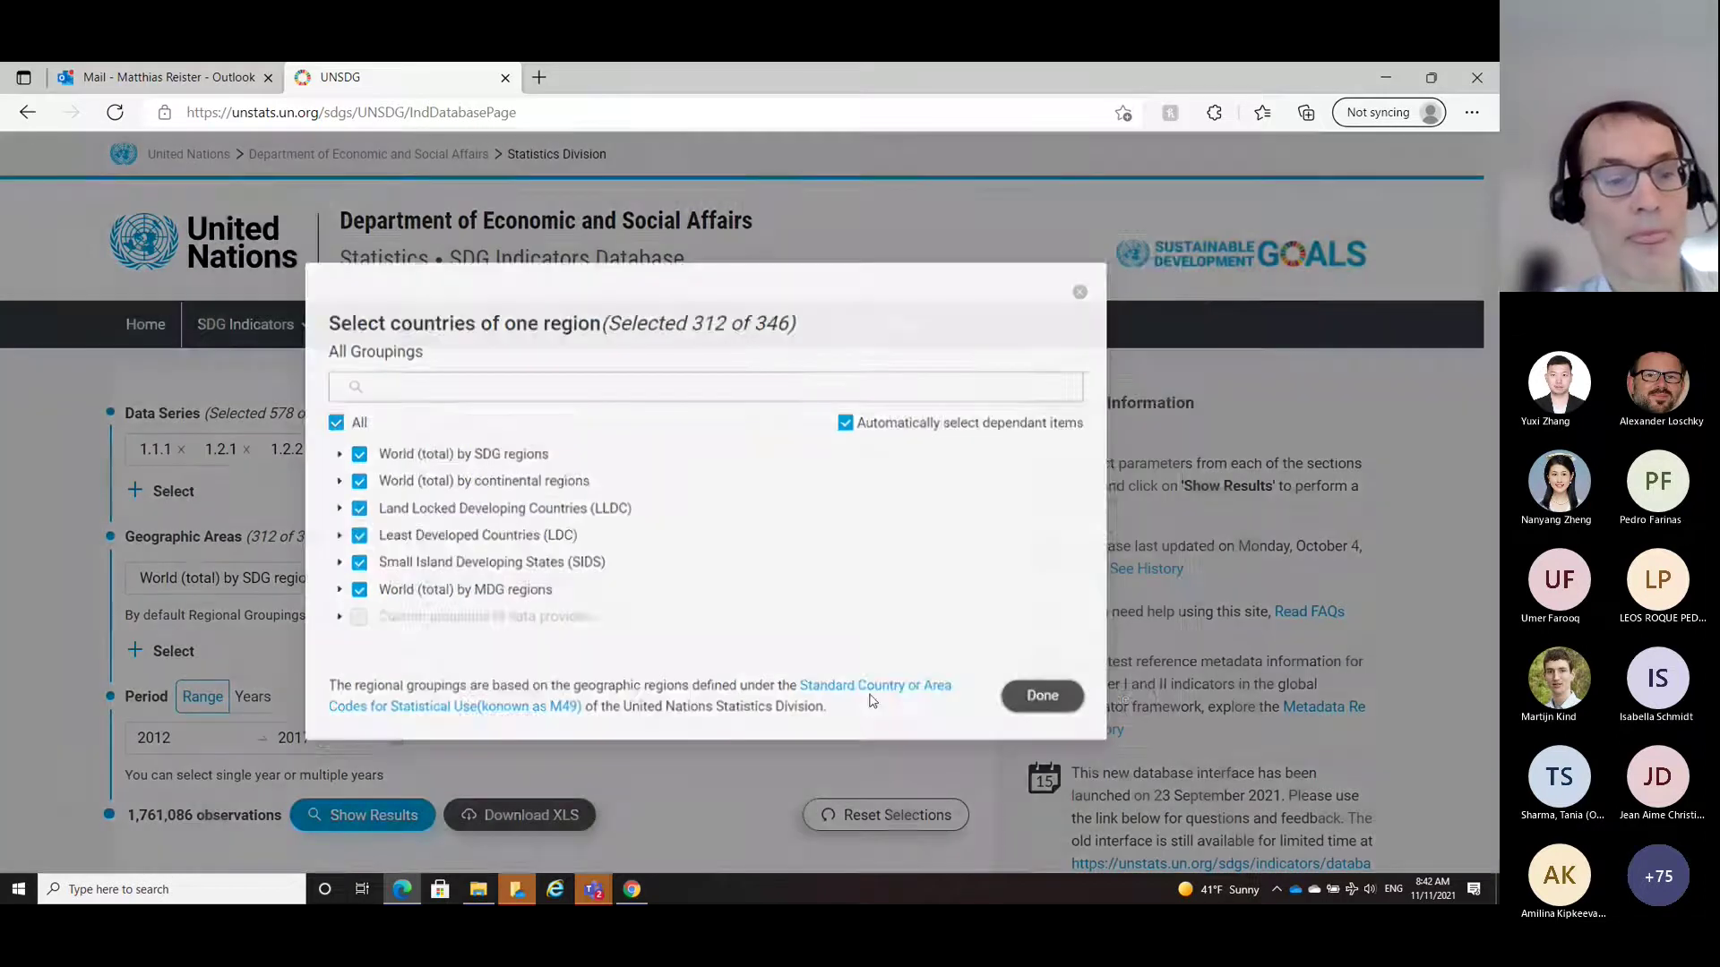
Step: Set the period range from 2010 to 2019
{"action": "scroll", "coordinate": [475, 654], "scroll_direction": "down", "scroll_amount": 2}
{"action": "scroll", "coordinate": [472, 660], "scroll_direction": "down", "scroll_amount": 1}
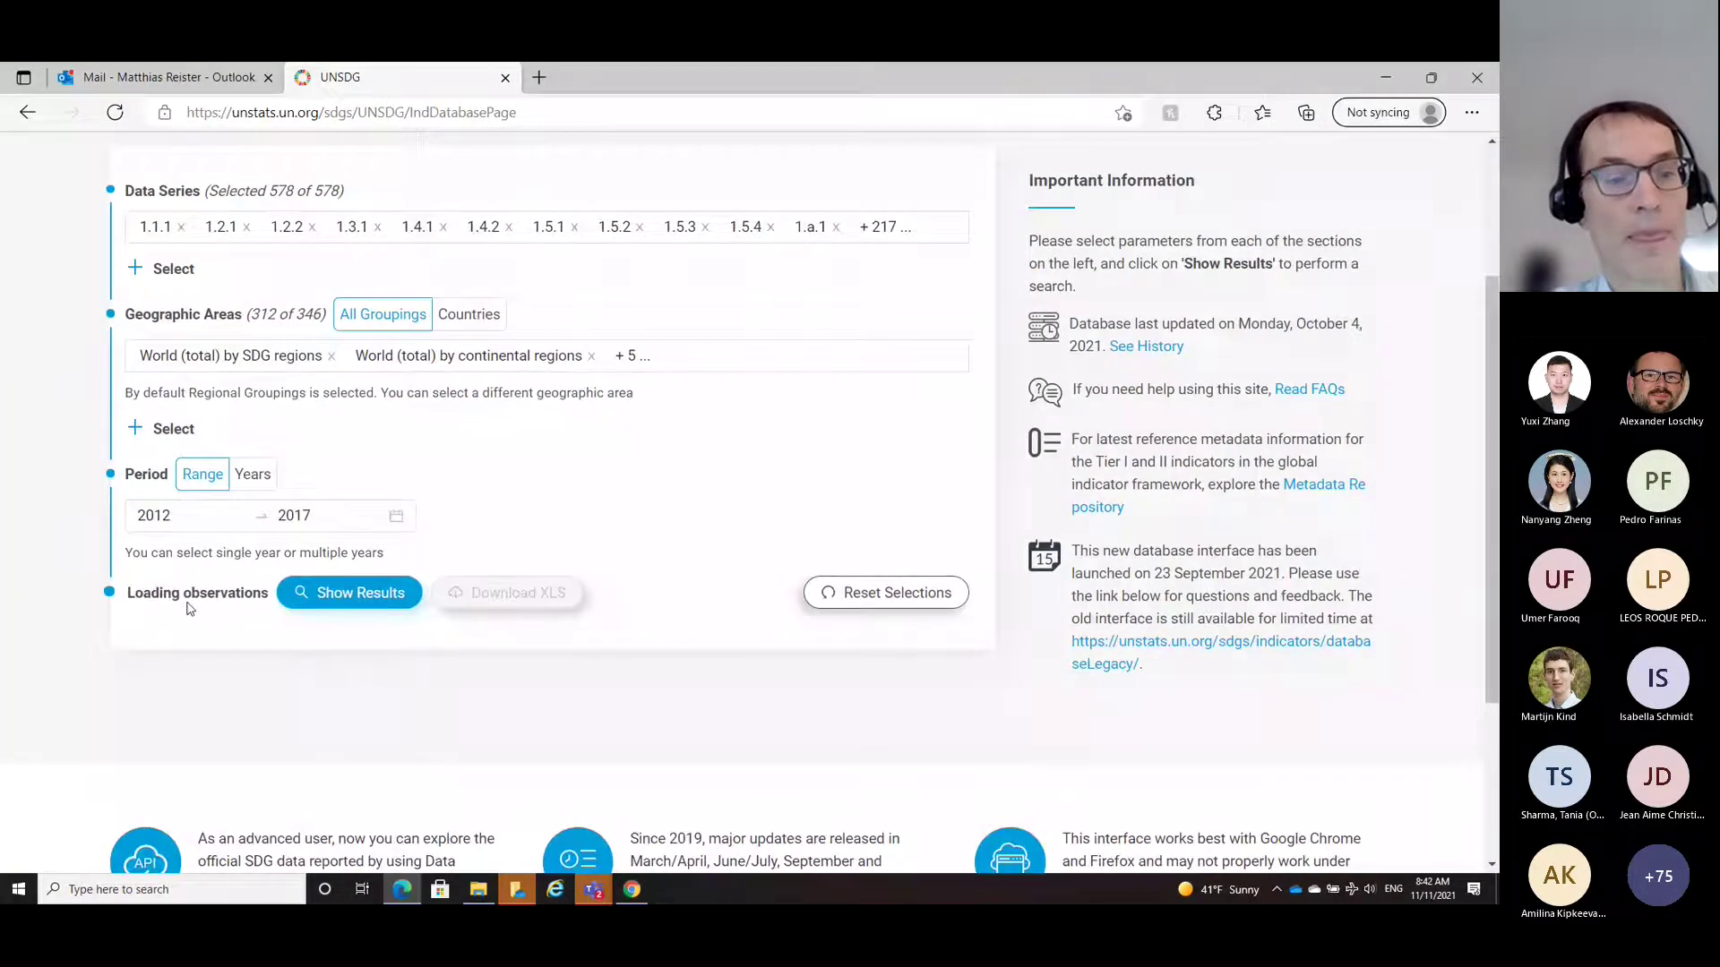
{"action": "left_click", "coordinate": [175, 519]}
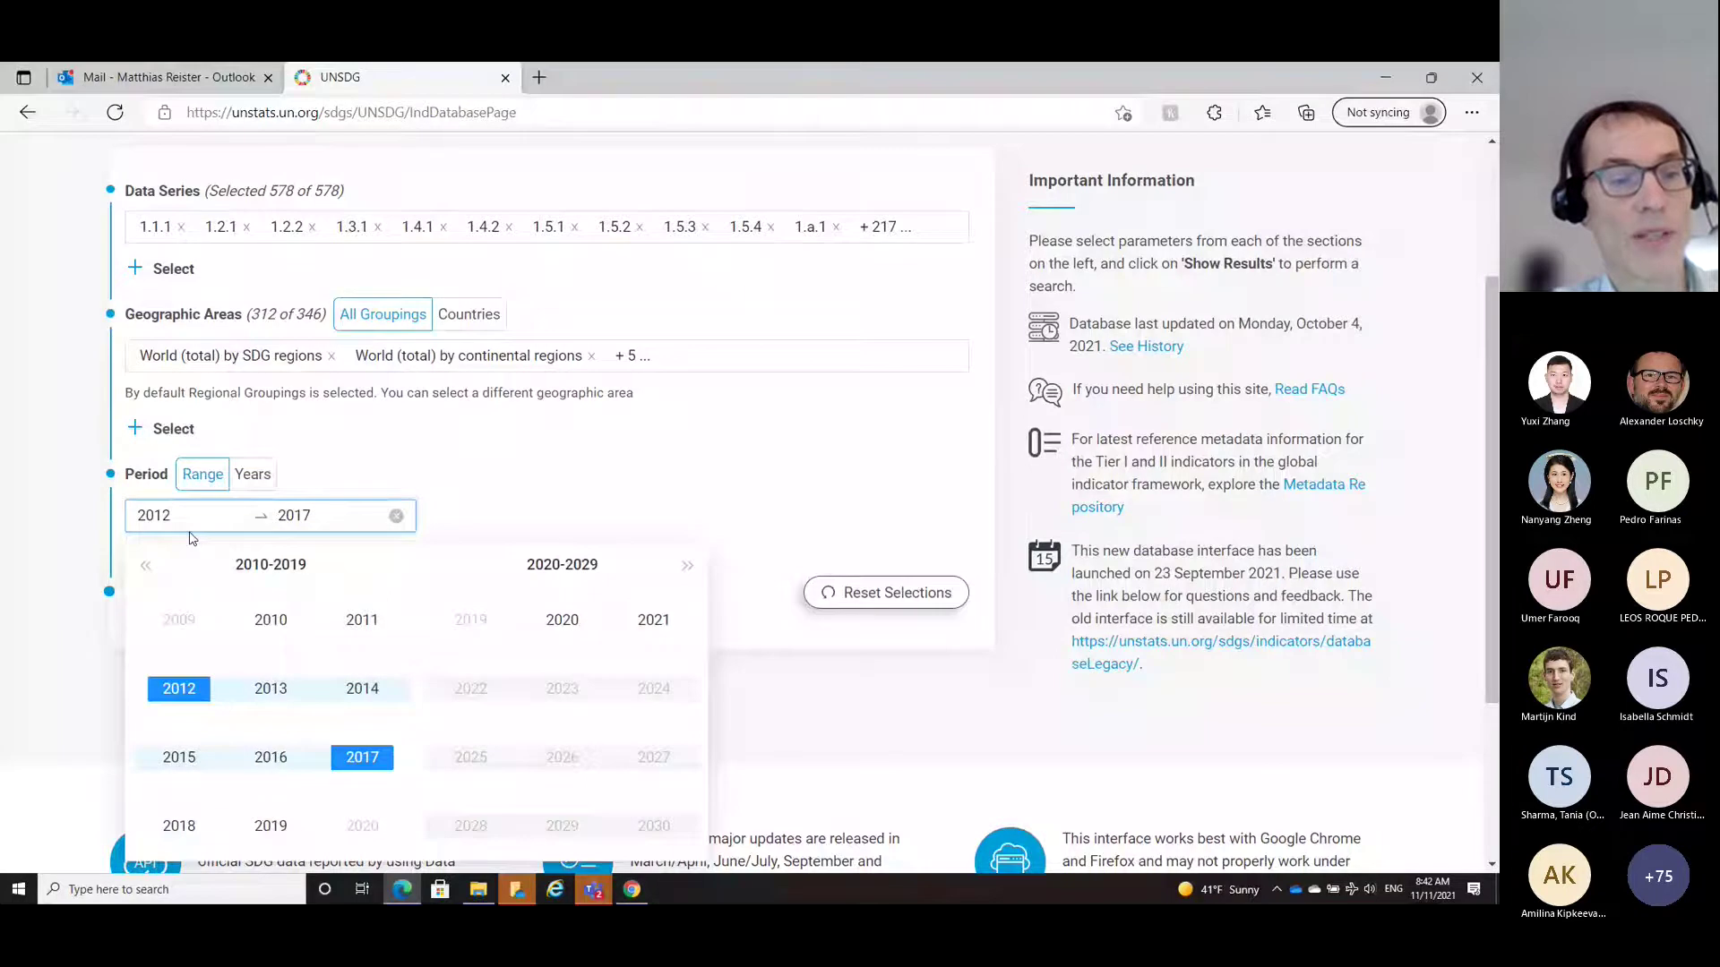
{"action": "left_click", "coordinate": [270, 620]}
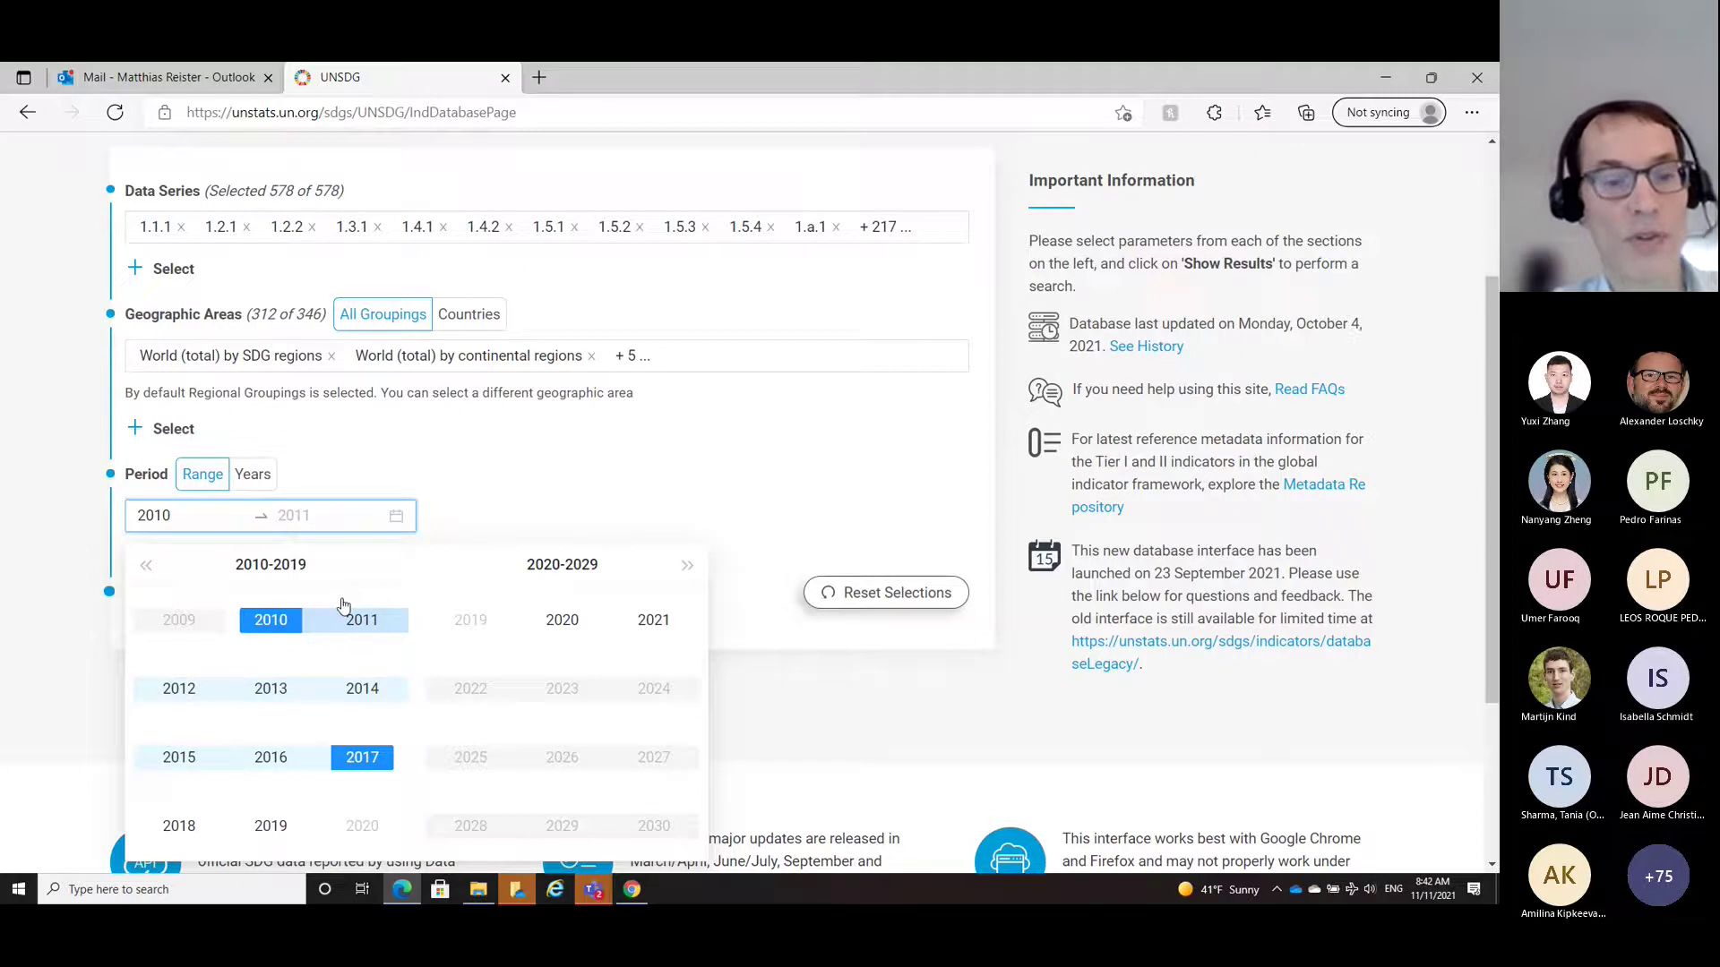
{"action": "left_click", "coordinate": [270, 826]}
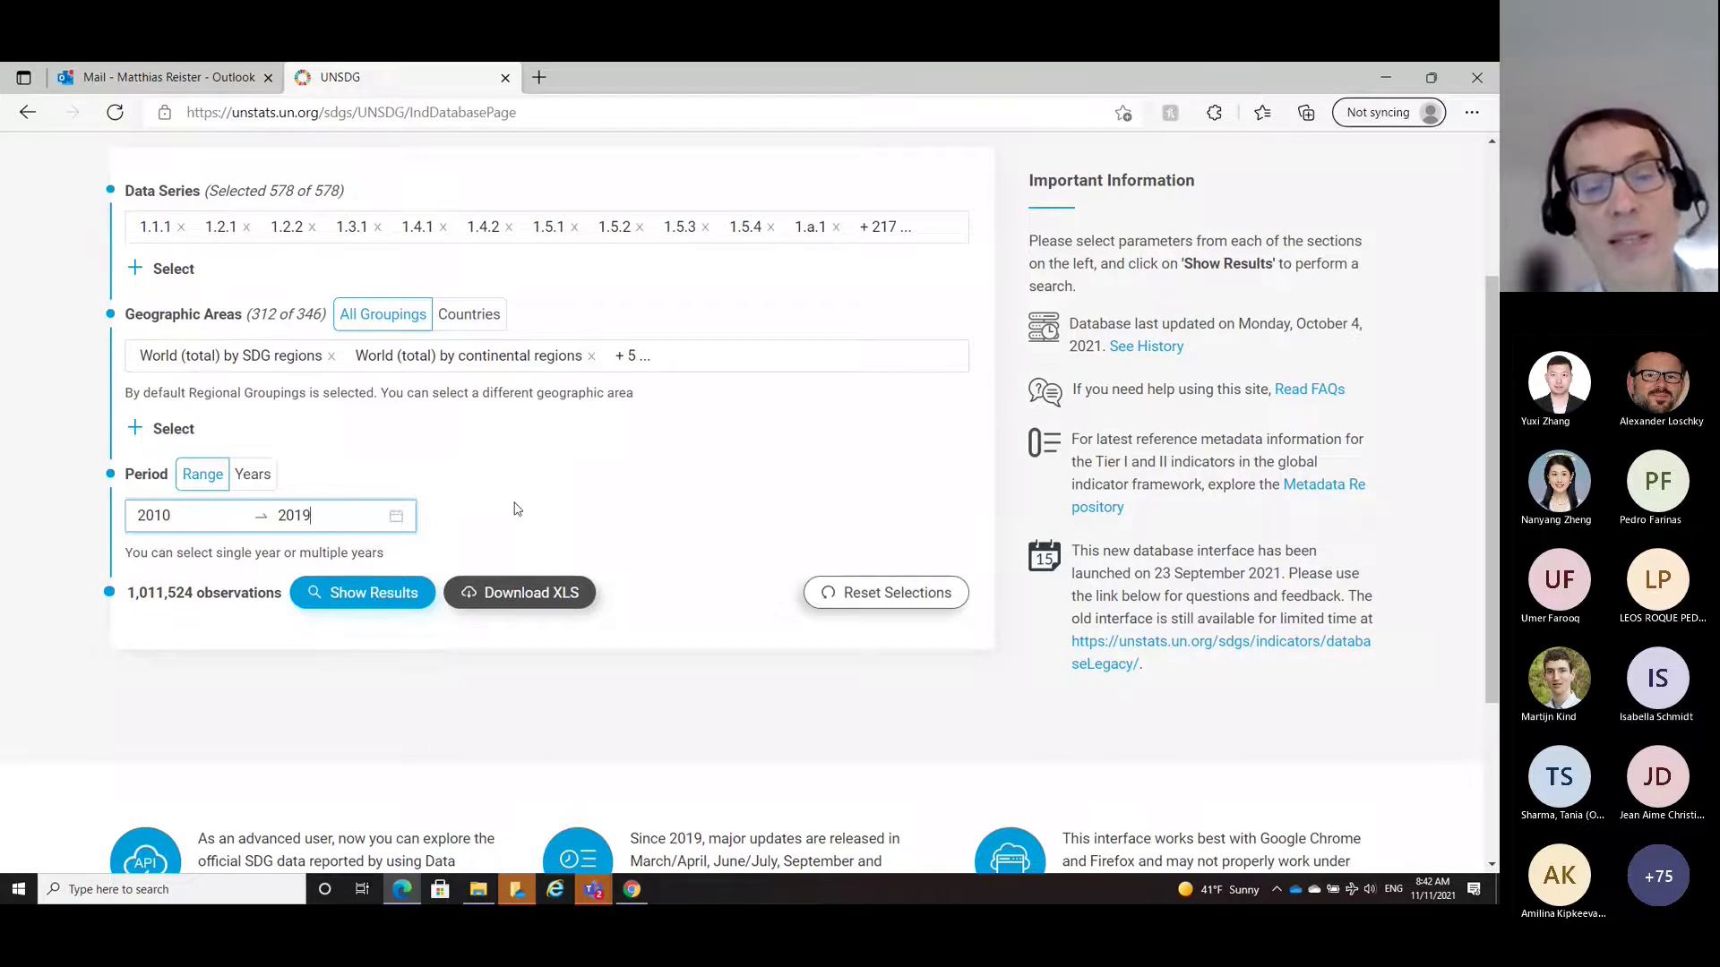
Step: Open the XLS download request for the full selection and cancel it without entering an email address
{"action": "left_click", "coordinate": [526, 599]}
{"action": "left_click", "coordinate": [571, 555]}
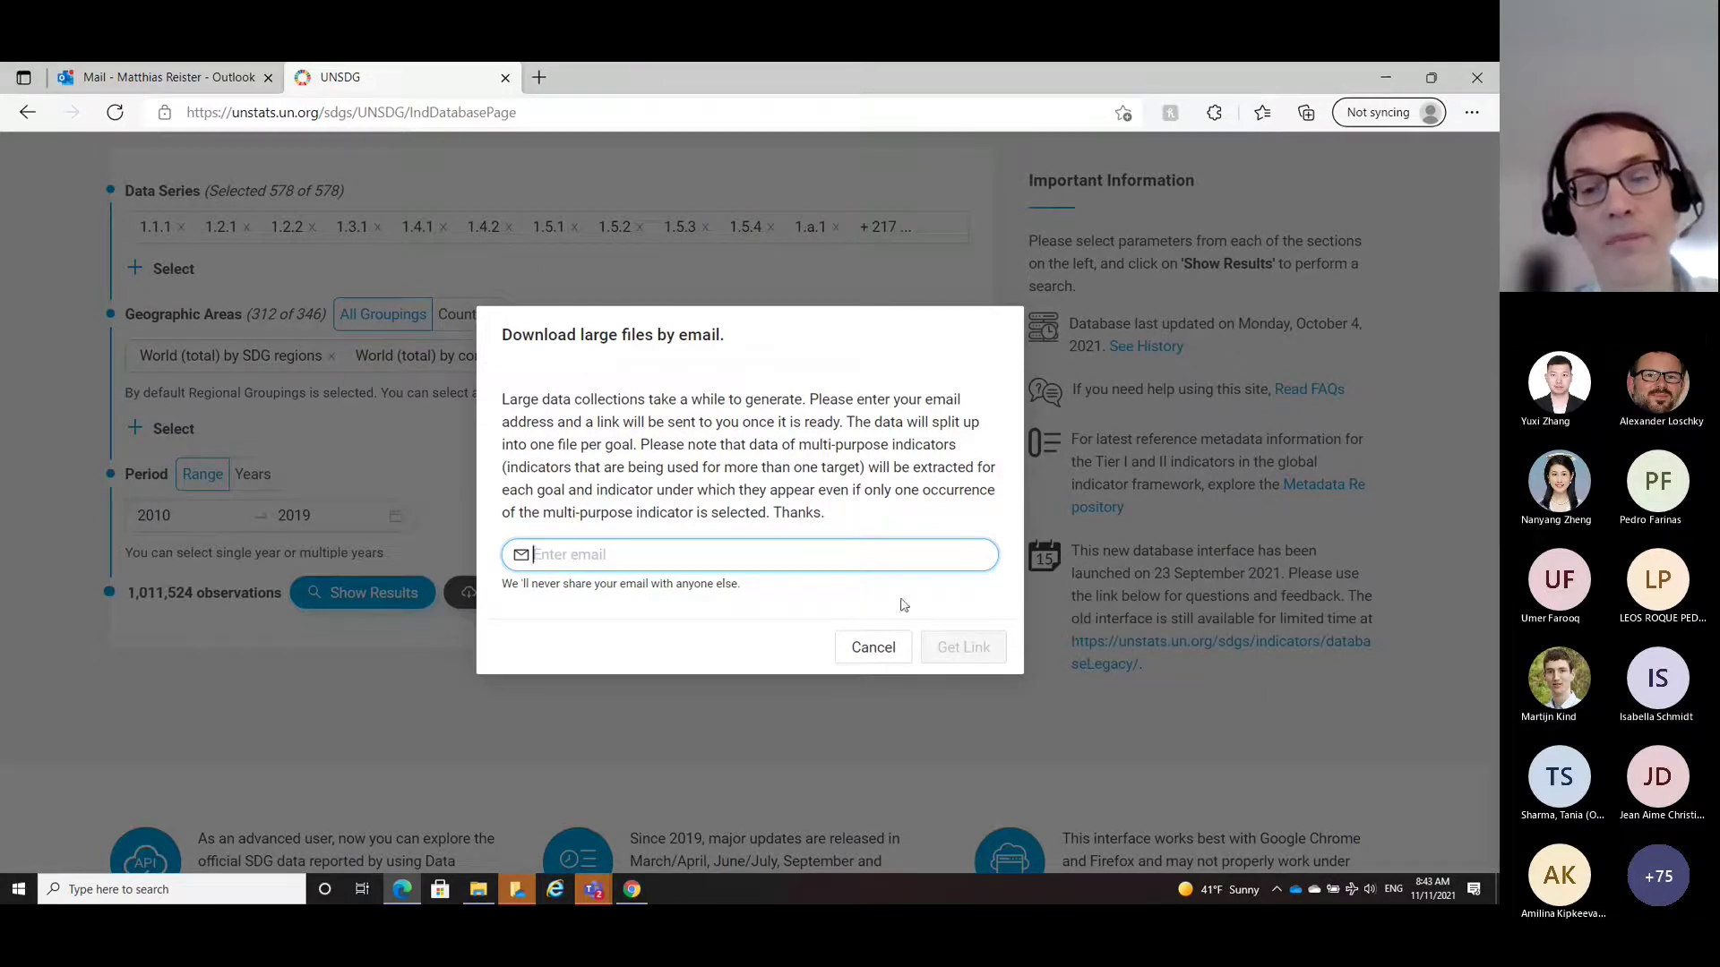
{"action": "left_click", "coordinate": [870, 648]}
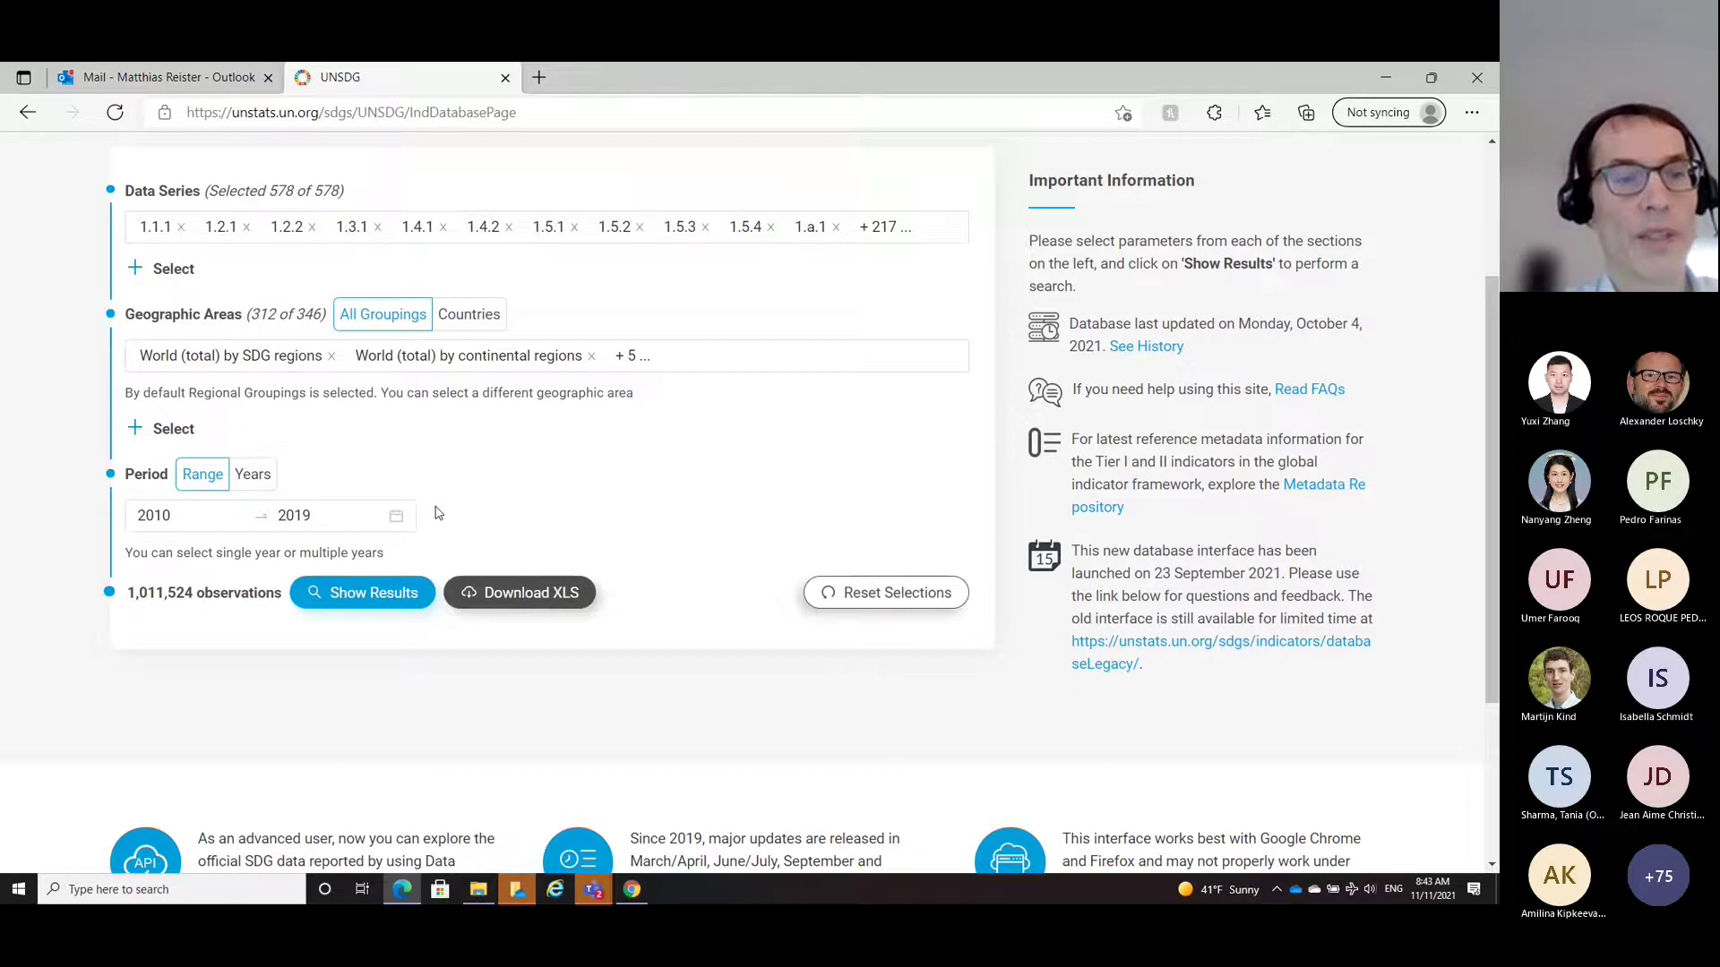
{"action": "scroll", "coordinate": [254, 417], "scroll_direction": "up", "scroll_amount": 2}
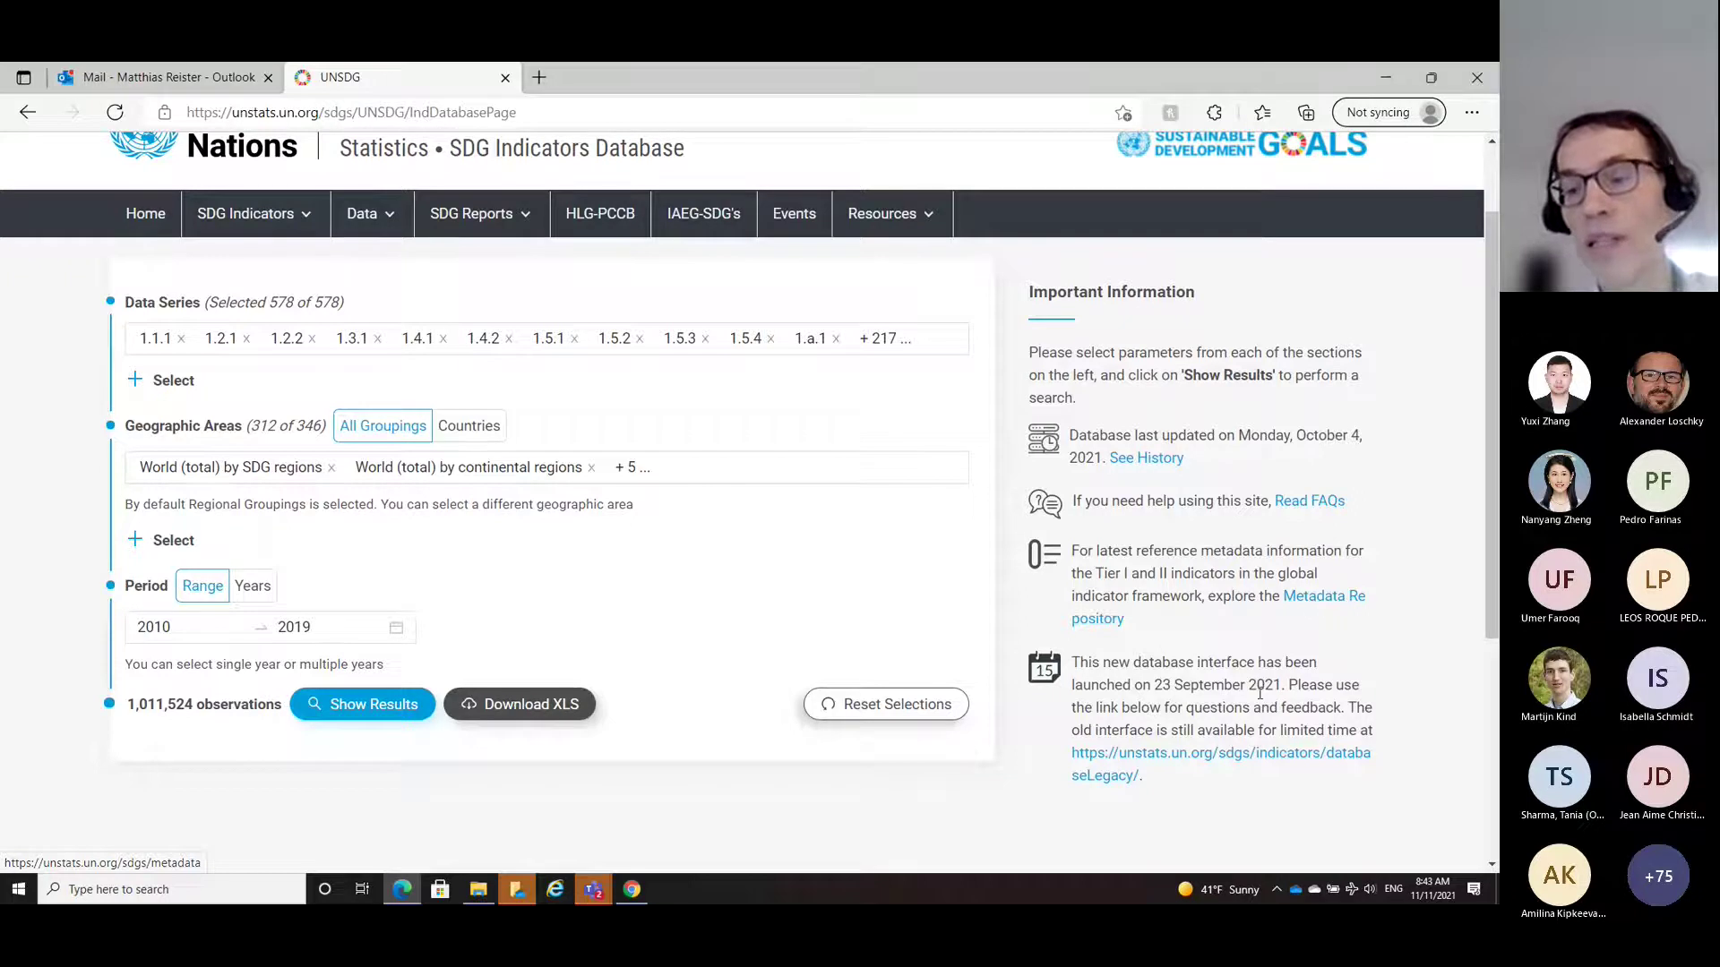
{"action": "scroll", "coordinate": [1236, 708], "scroll_direction": "down", "scroll_amount": 1}
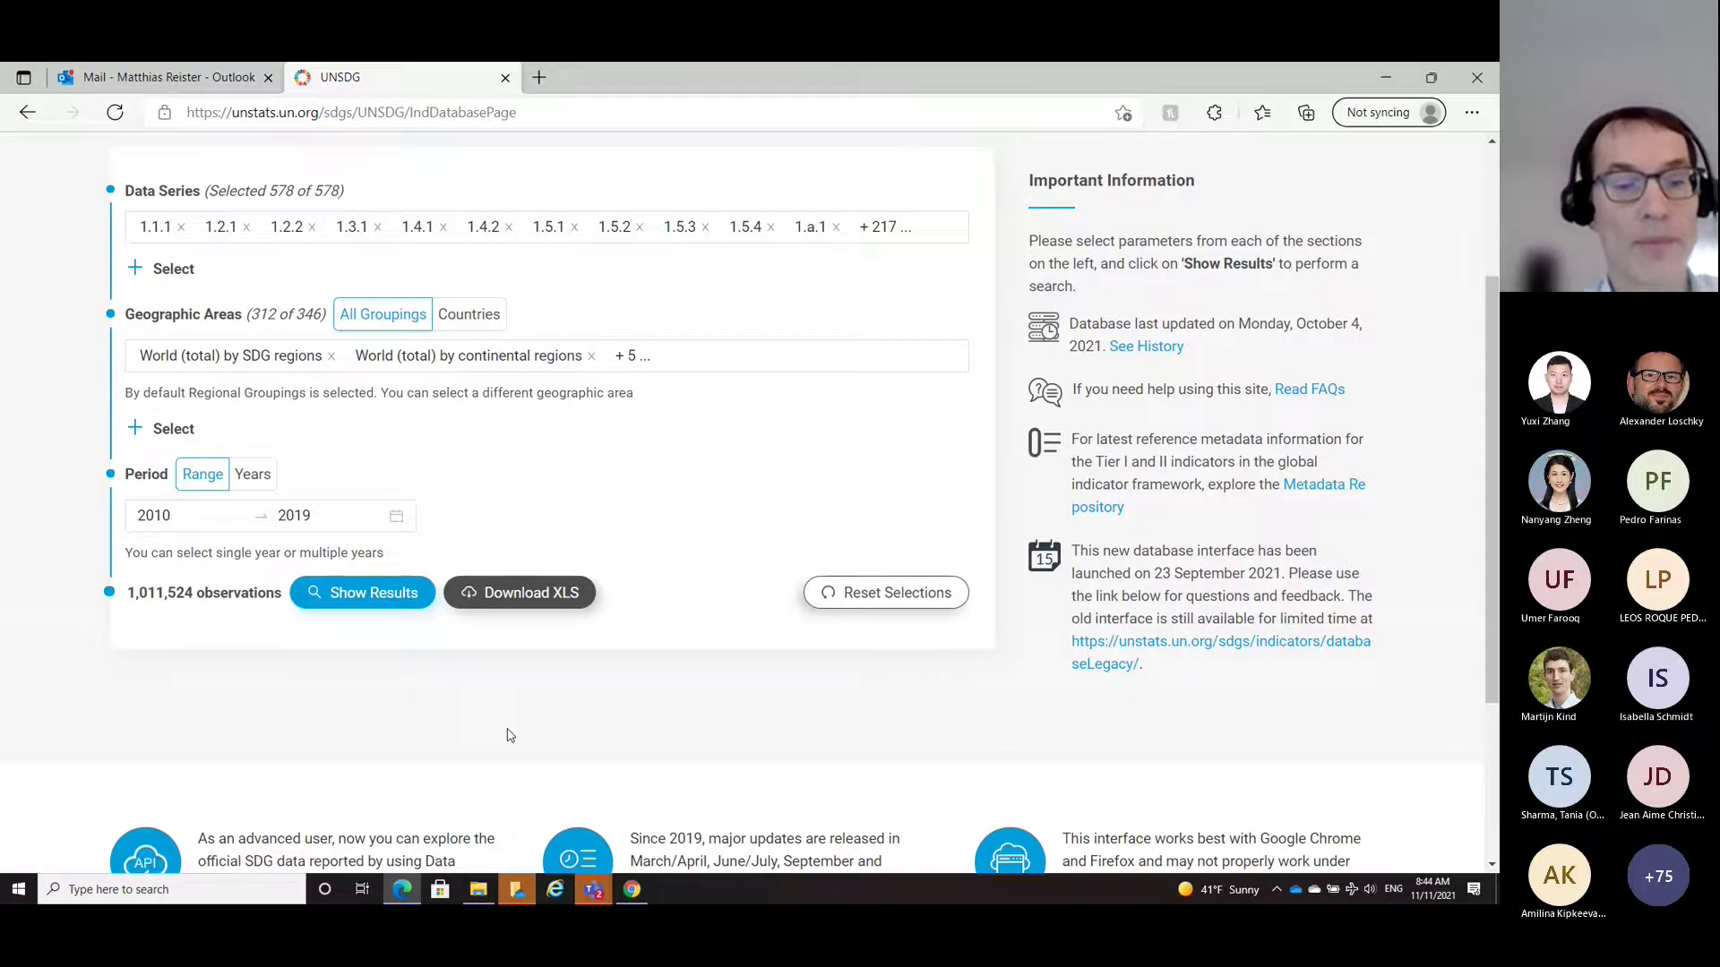
{"action": "scroll", "coordinate": [507, 730], "scroll_direction": "down", "scroll_amount": 3}
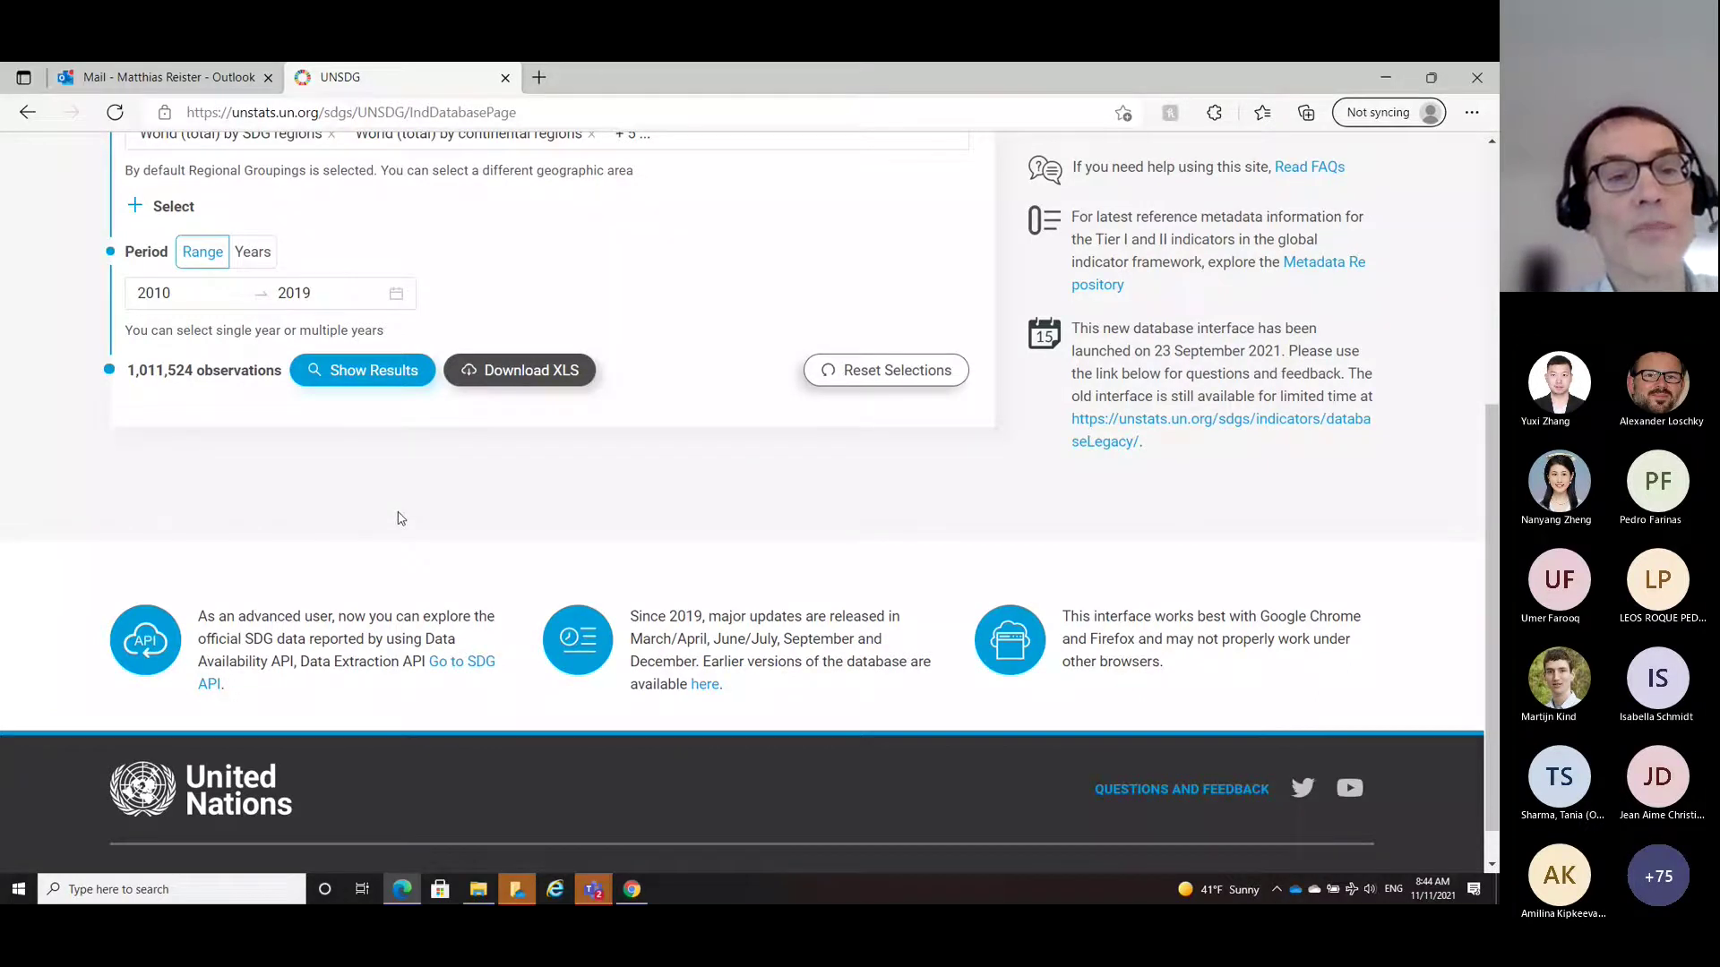
Step: Limit the data series to indicators 2.1.1 and 2.1.2 under Target 2.1 of Goal 2, and apply the selection
{"action": "scroll", "coordinate": [400, 524], "scroll_direction": "up", "scroll_amount": 5}
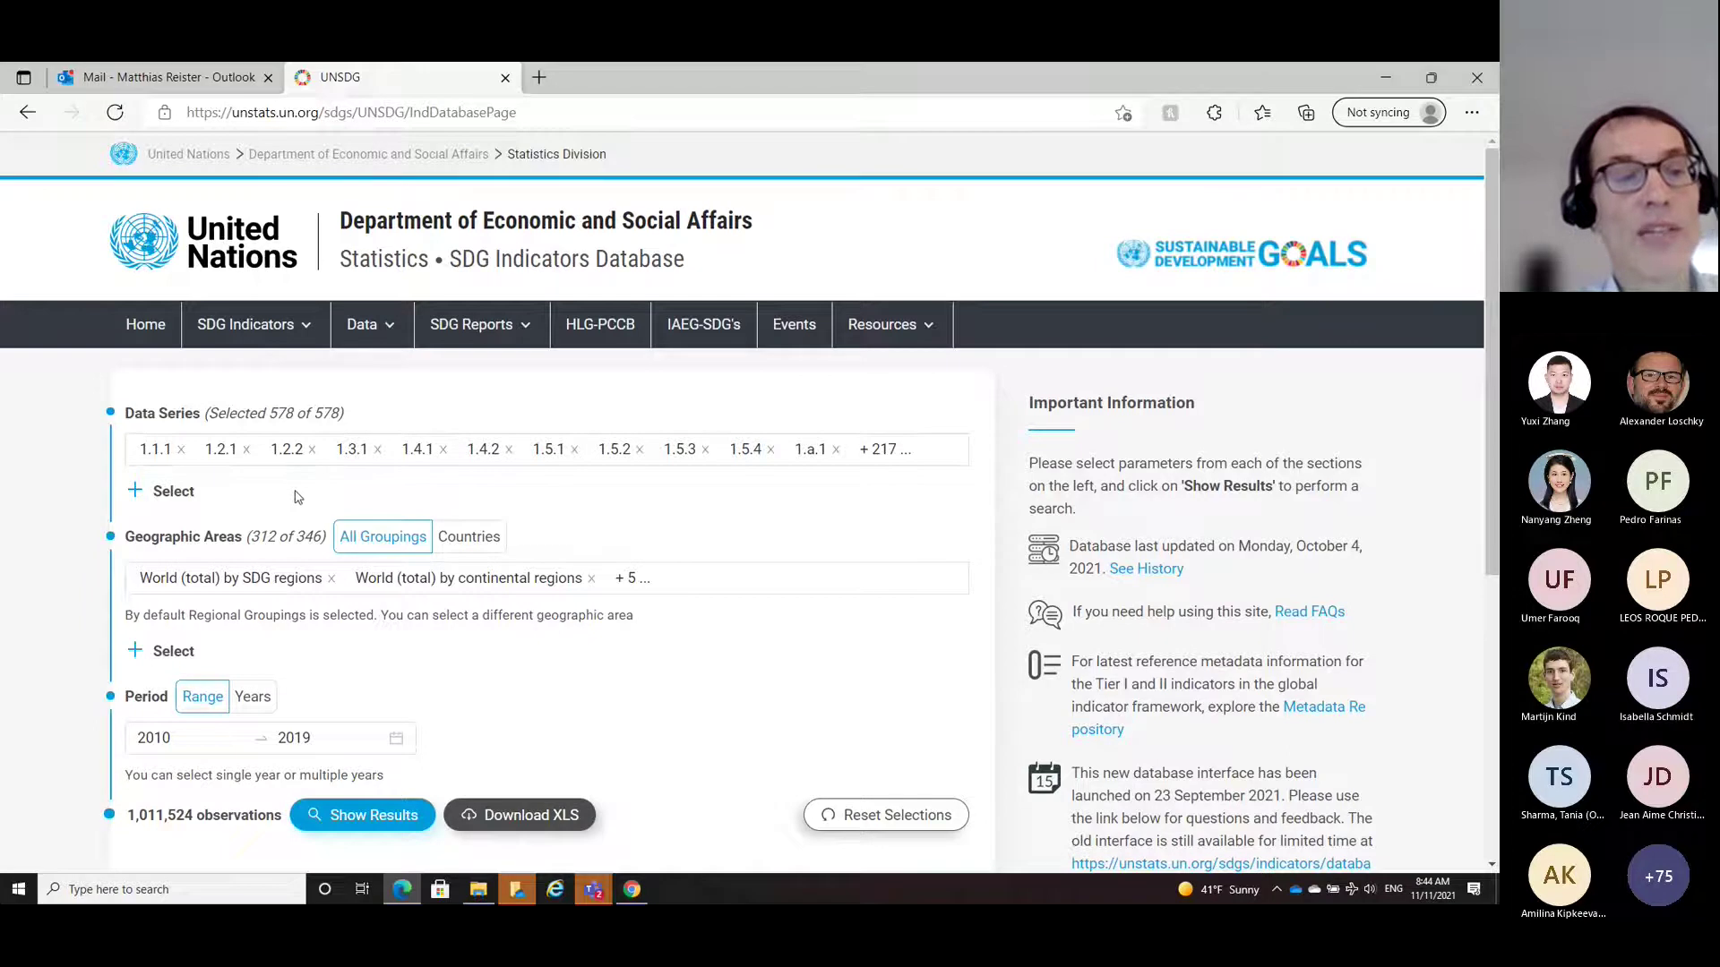
{"action": "left_click", "coordinate": [135, 492]}
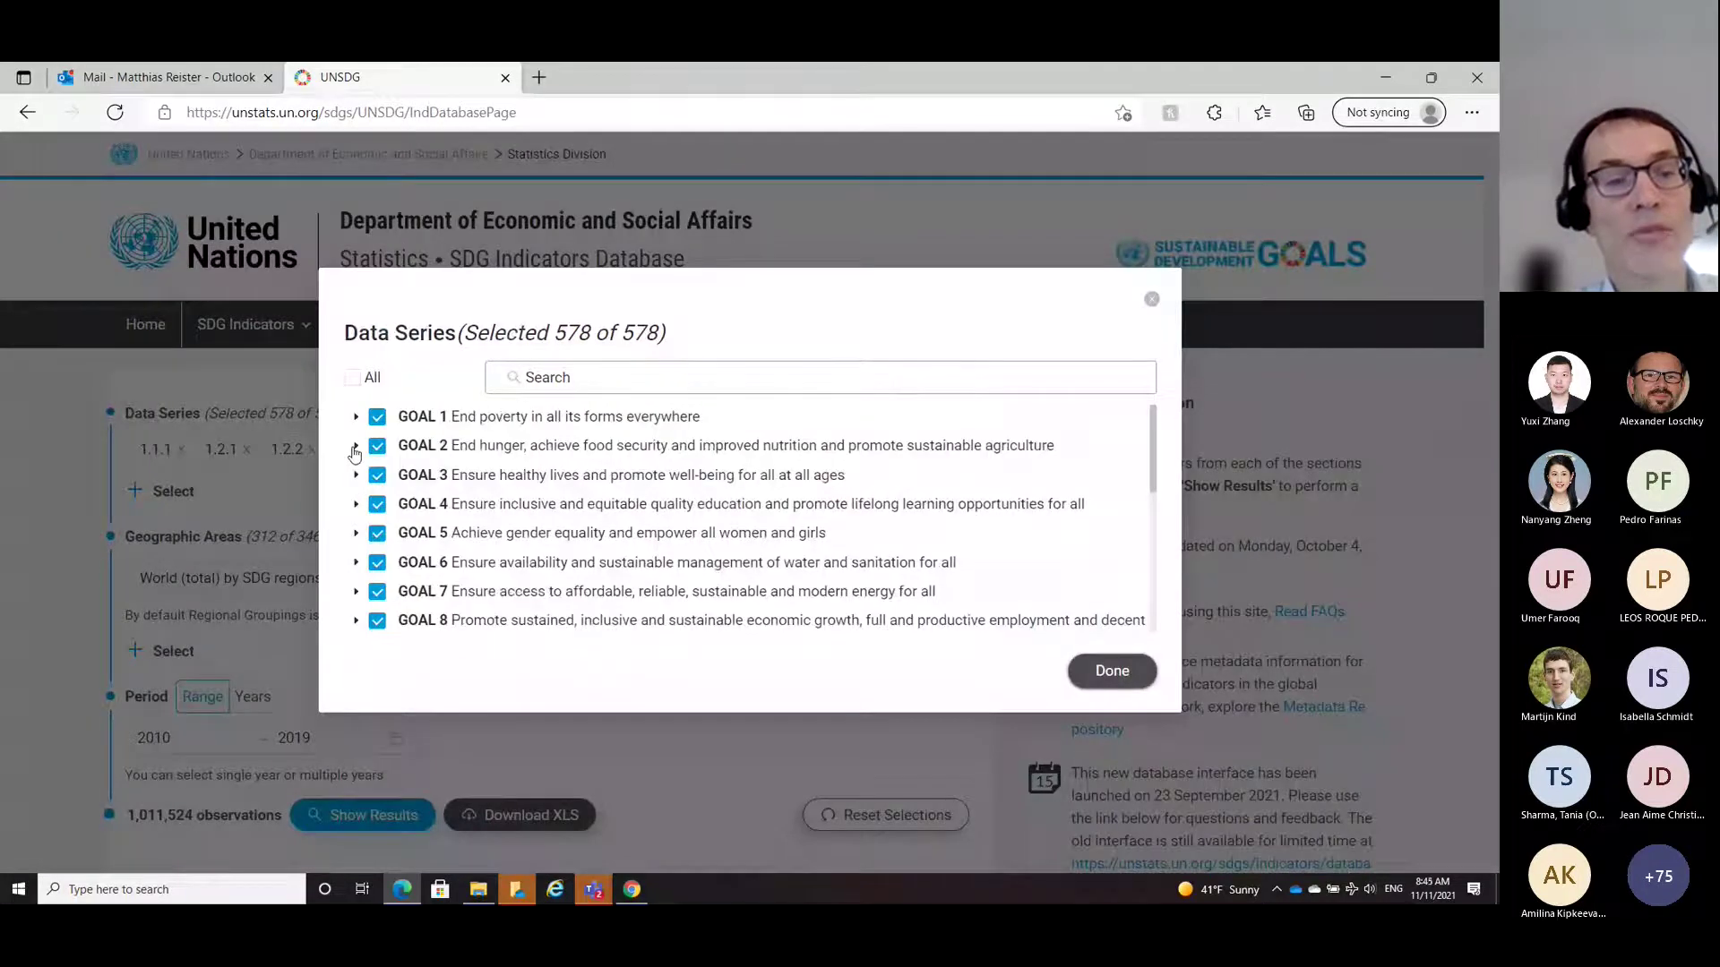
{"action": "left_click", "coordinate": [352, 380]}
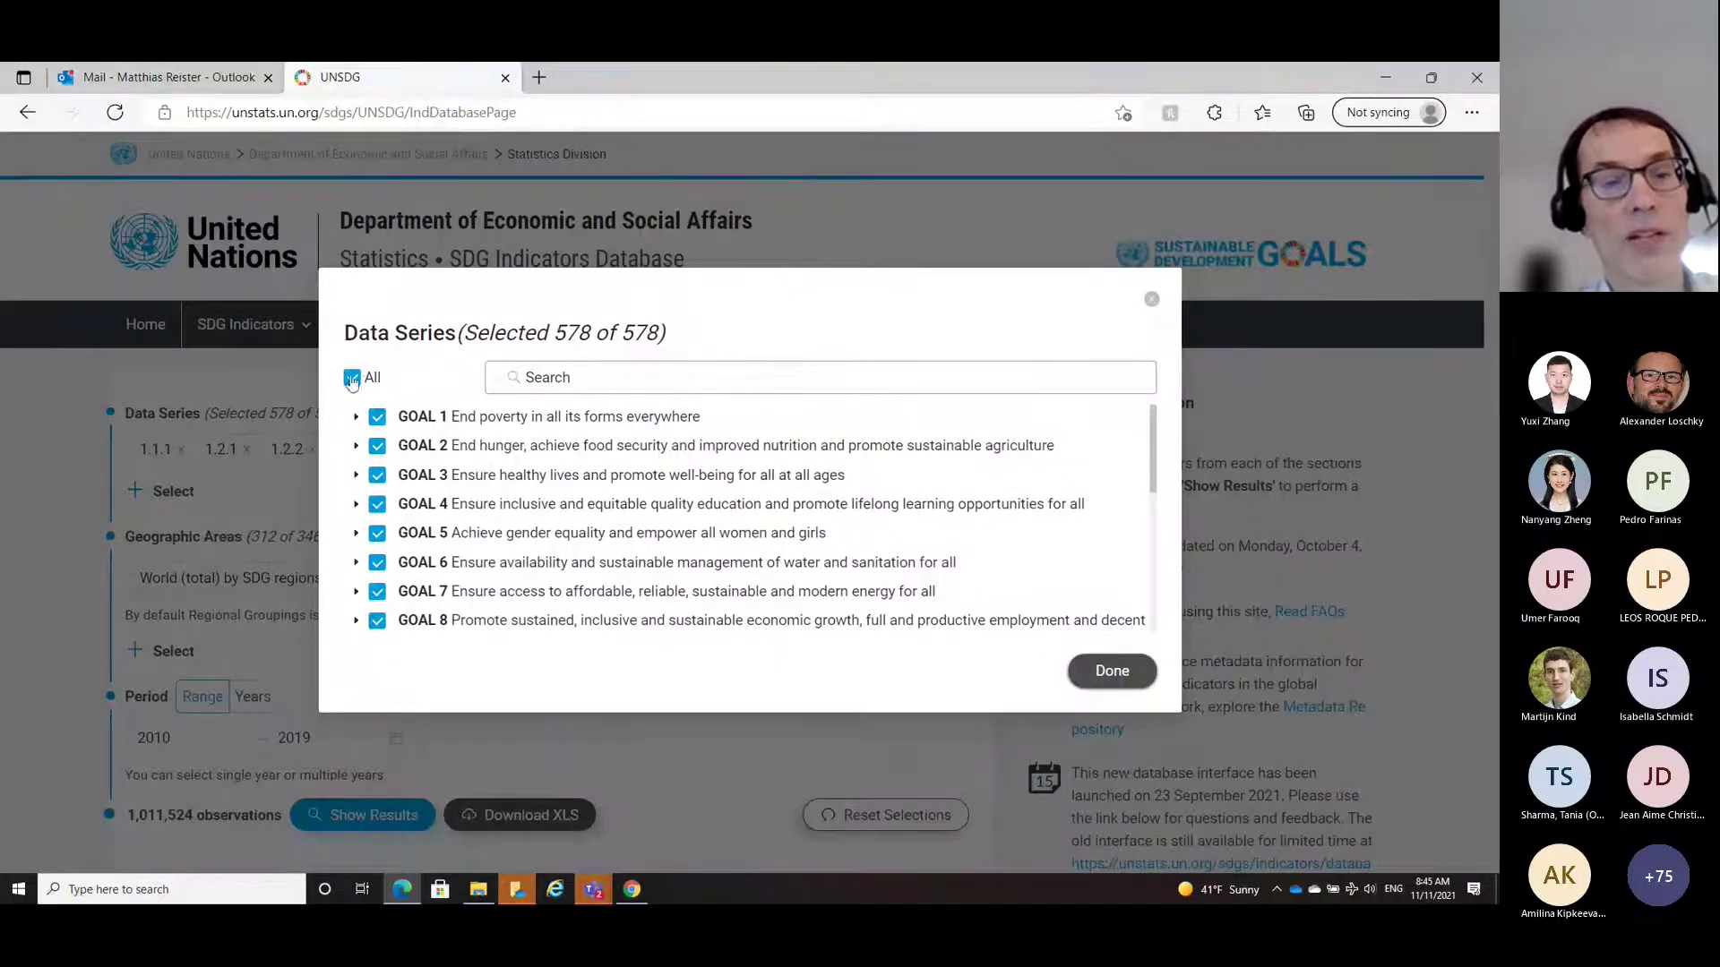
{"action": "left_click", "coordinate": [357, 446]}
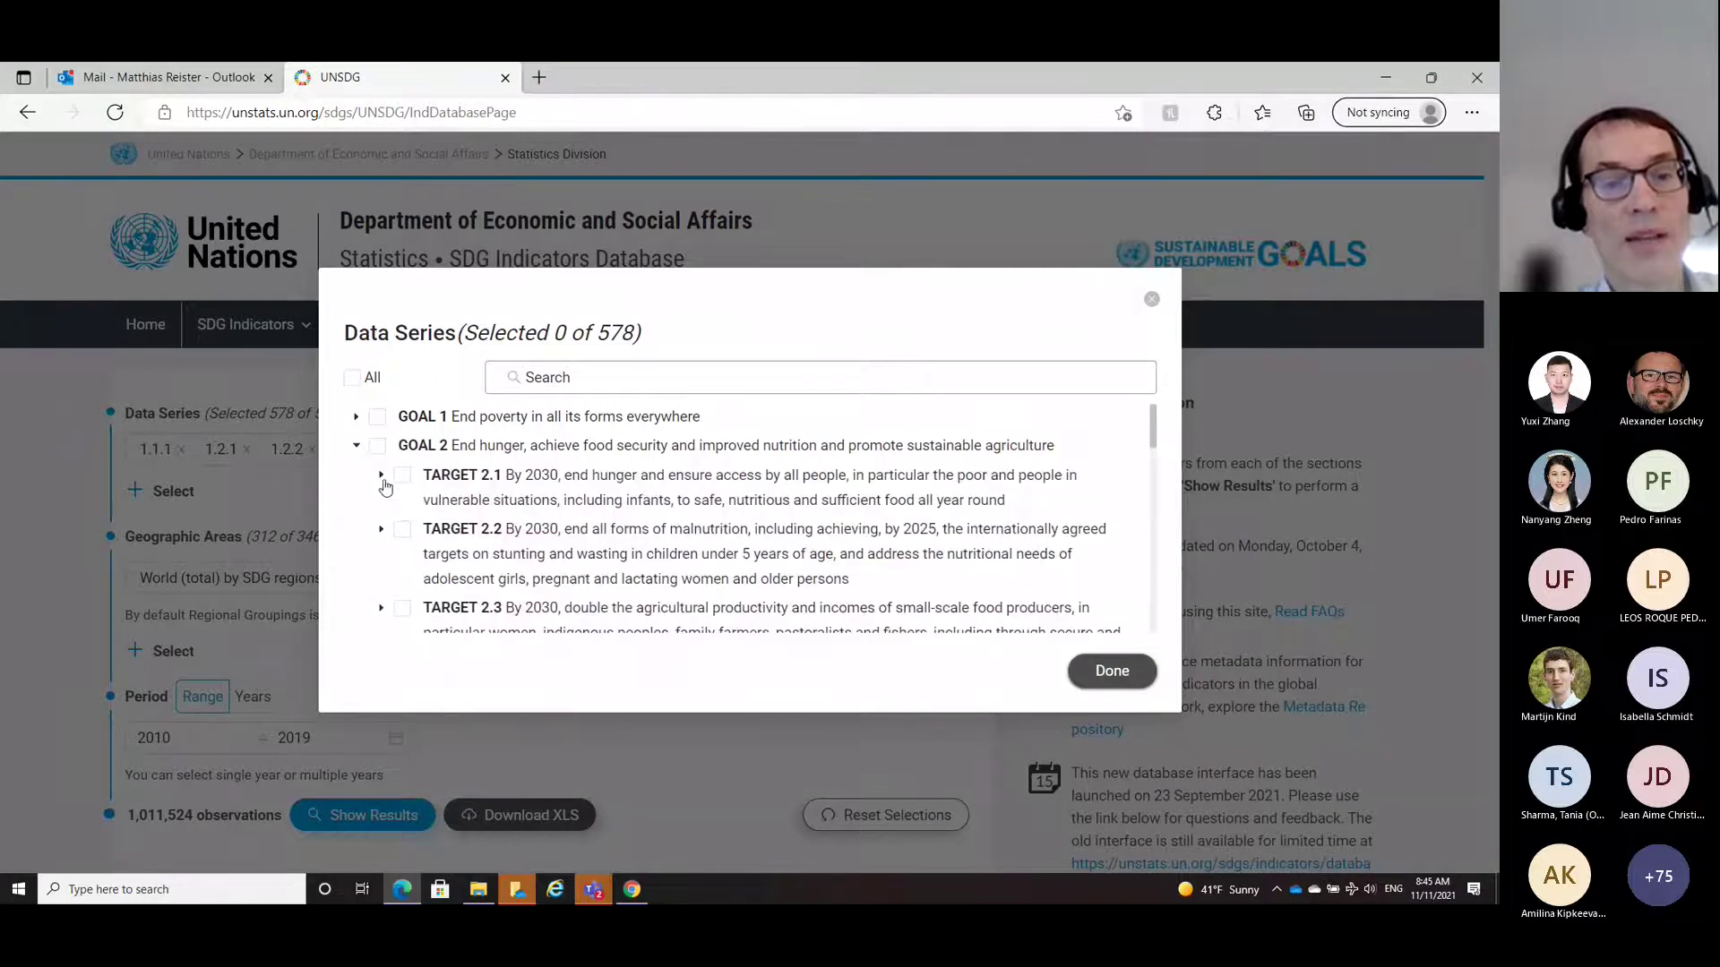
{"action": "left_click", "coordinate": [381, 478]}
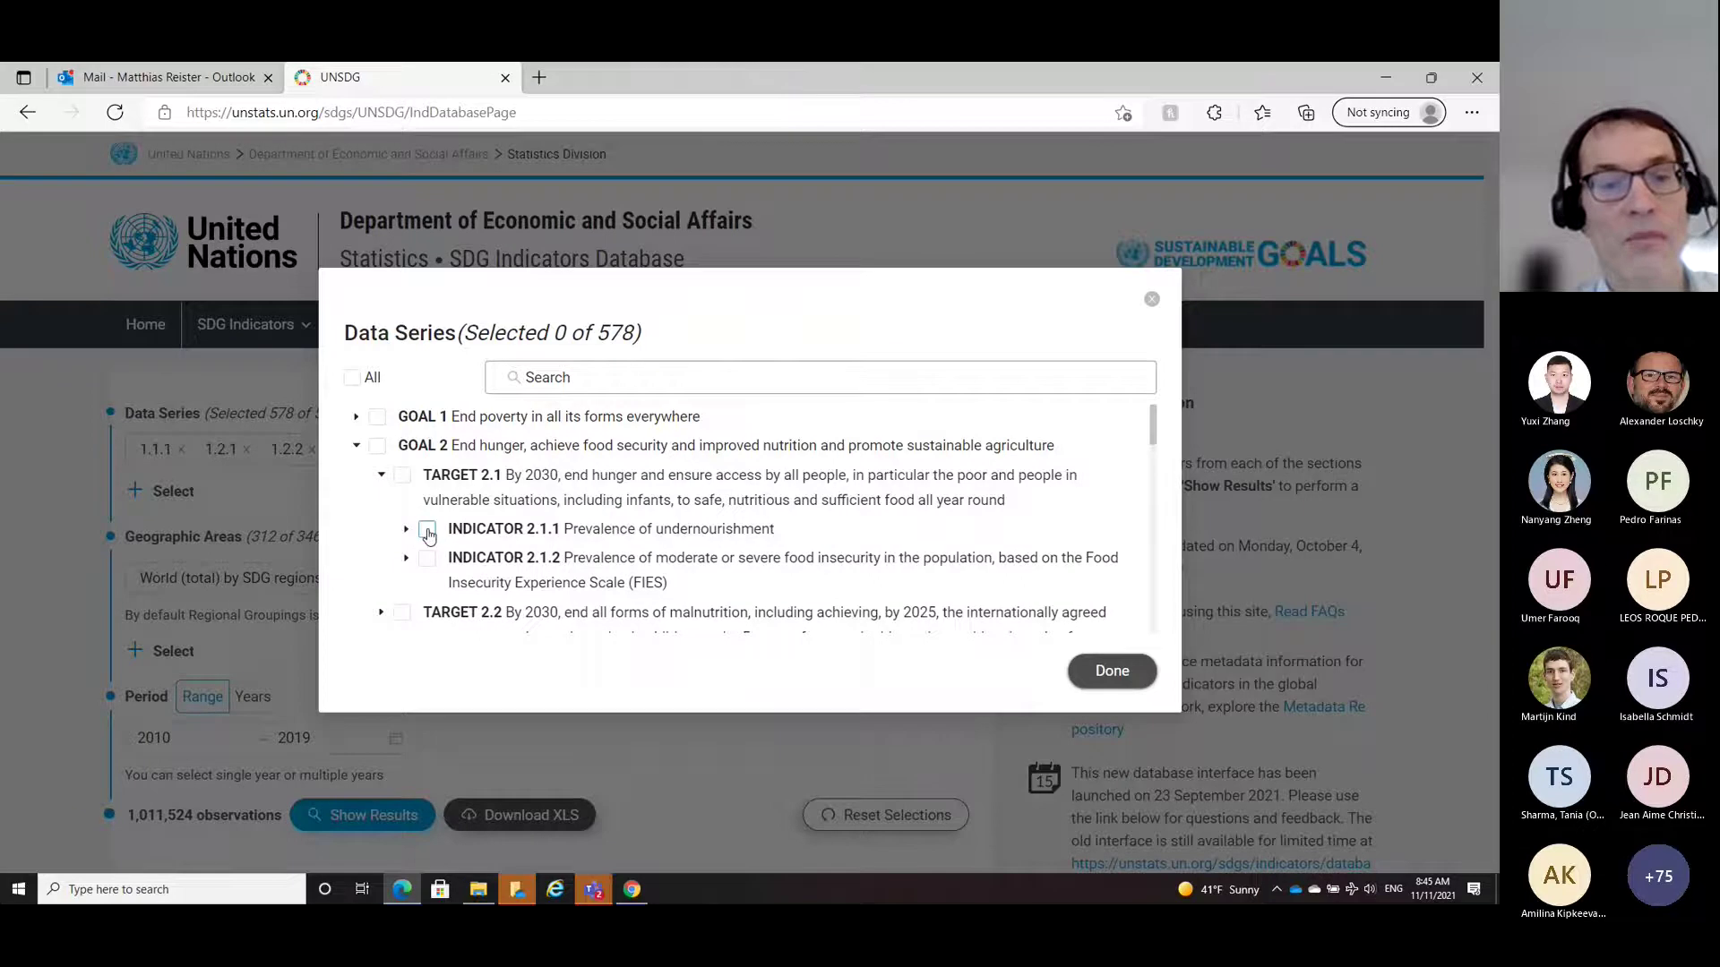
{"action": "left_click", "coordinate": [428, 530]}
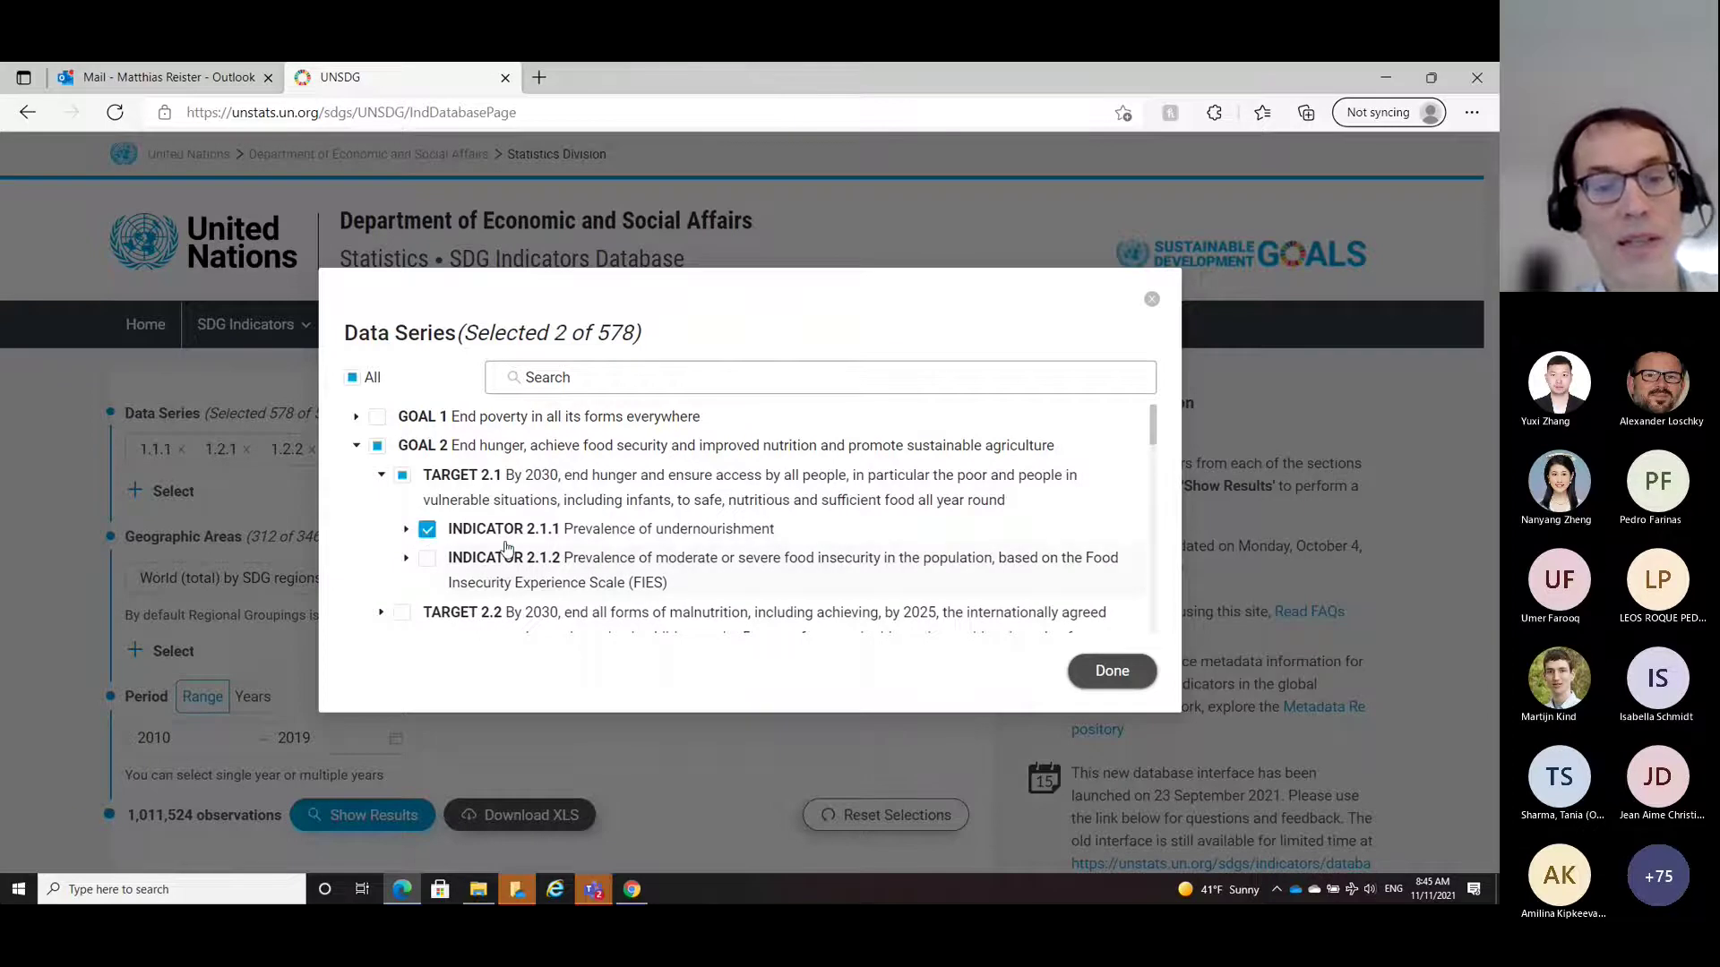
{"action": "left_click", "coordinate": [427, 558]}
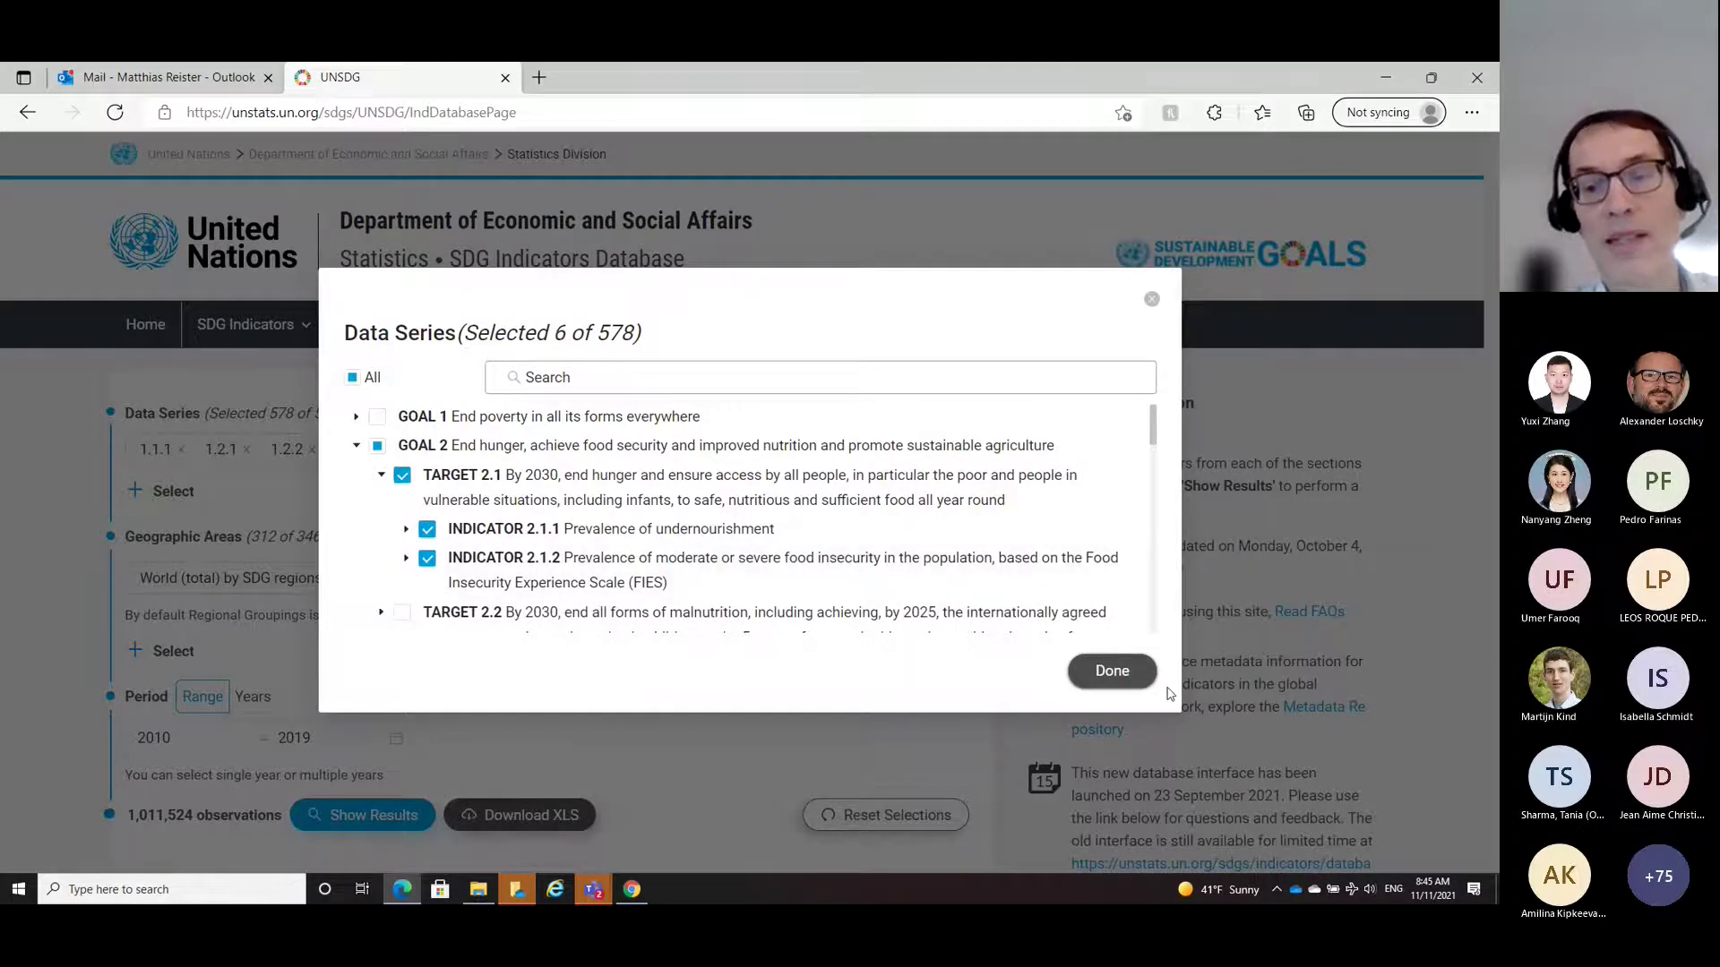
{"action": "left_click", "coordinate": [1111, 671]}
Step: Limit the geographic areas to Central and Southern Asia within the SDG regions and apply the selection
{"action": "scroll", "coordinate": [397, 506], "scroll_direction": "down", "scroll_amount": 3}
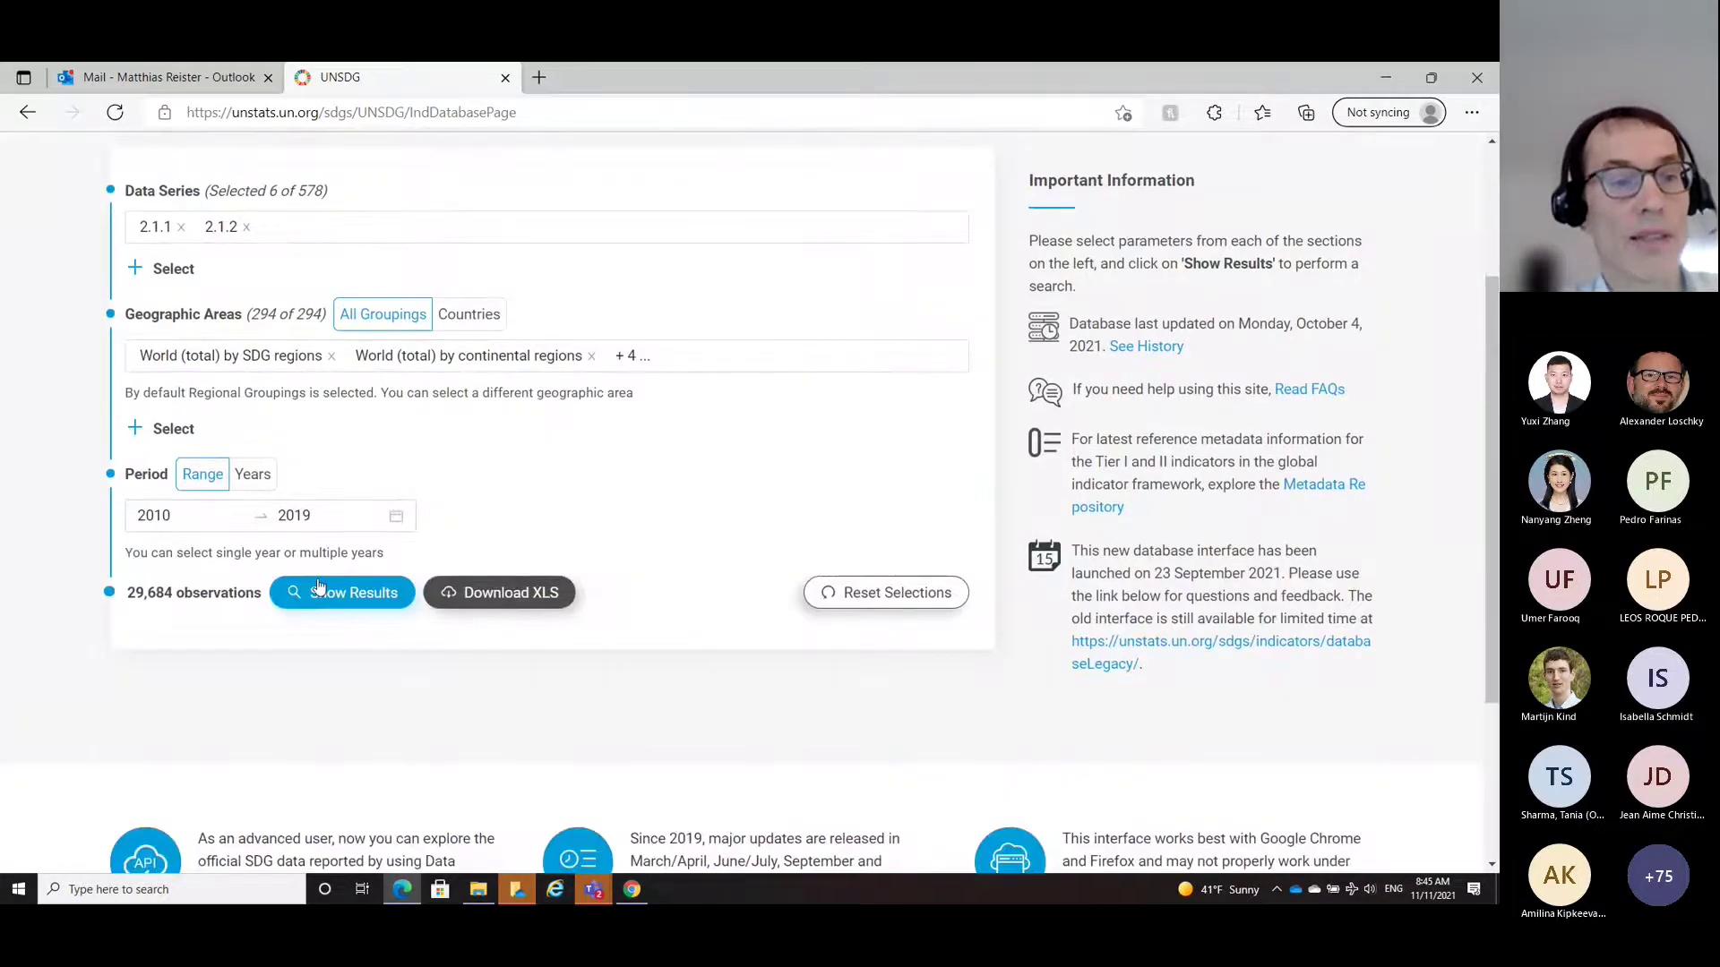
{"action": "left_click", "coordinate": [140, 433]}
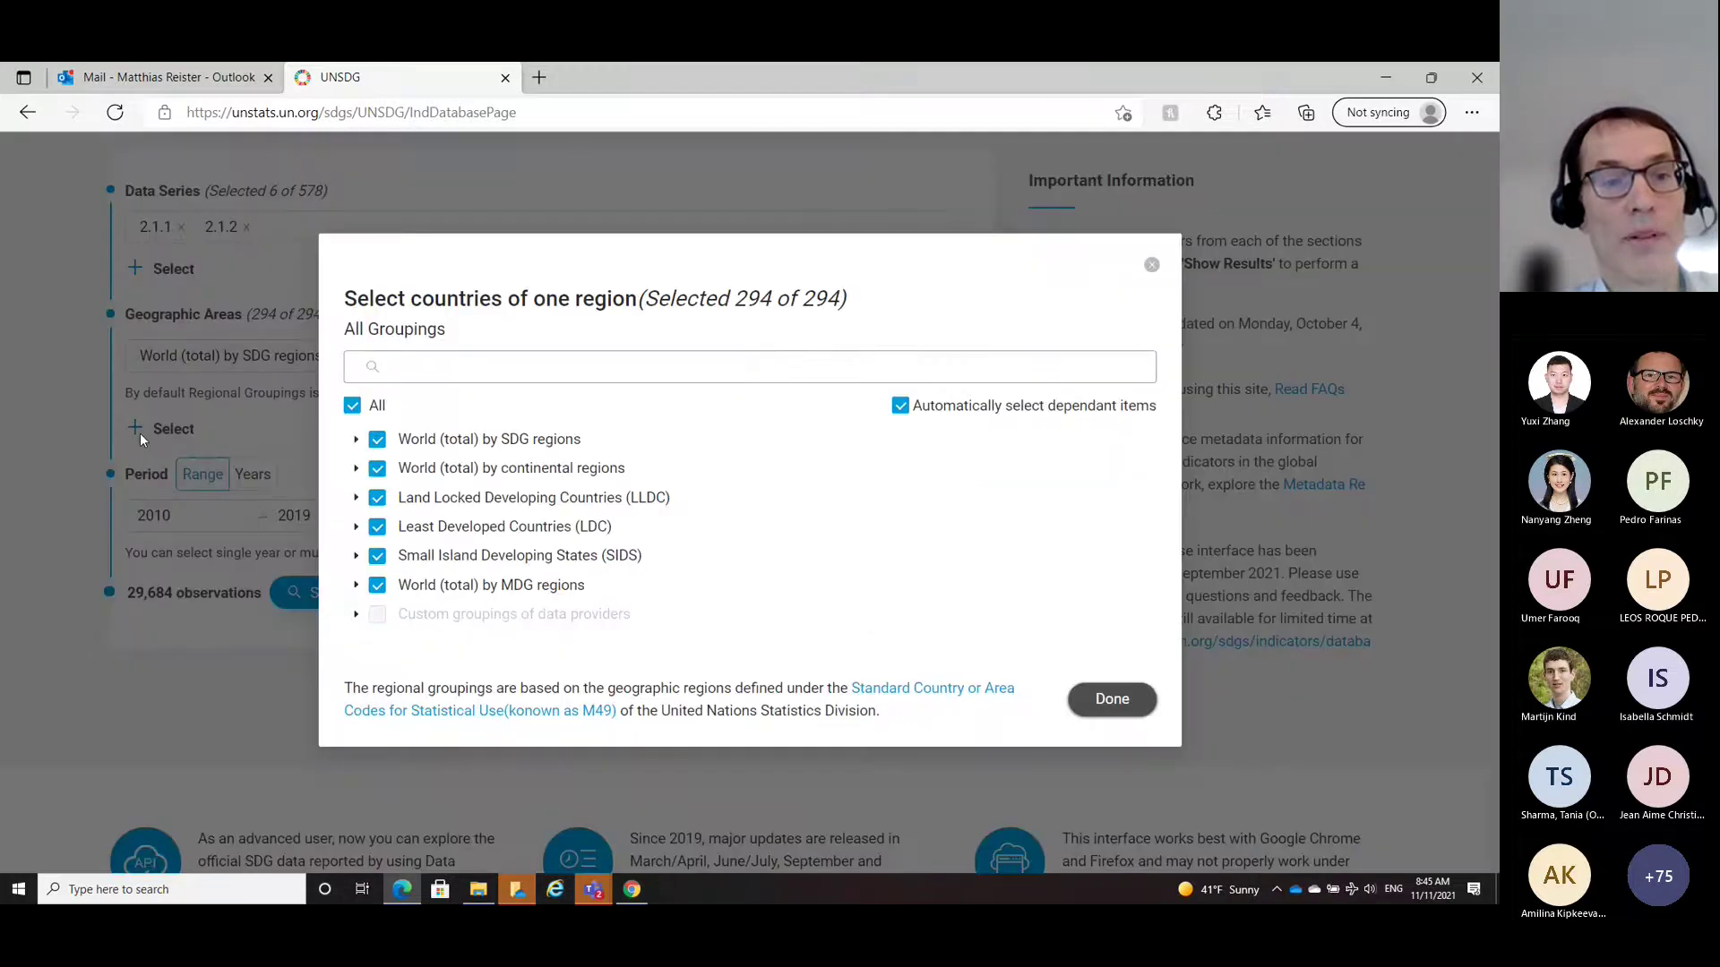
{"action": "left_click", "coordinate": [353, 408]}
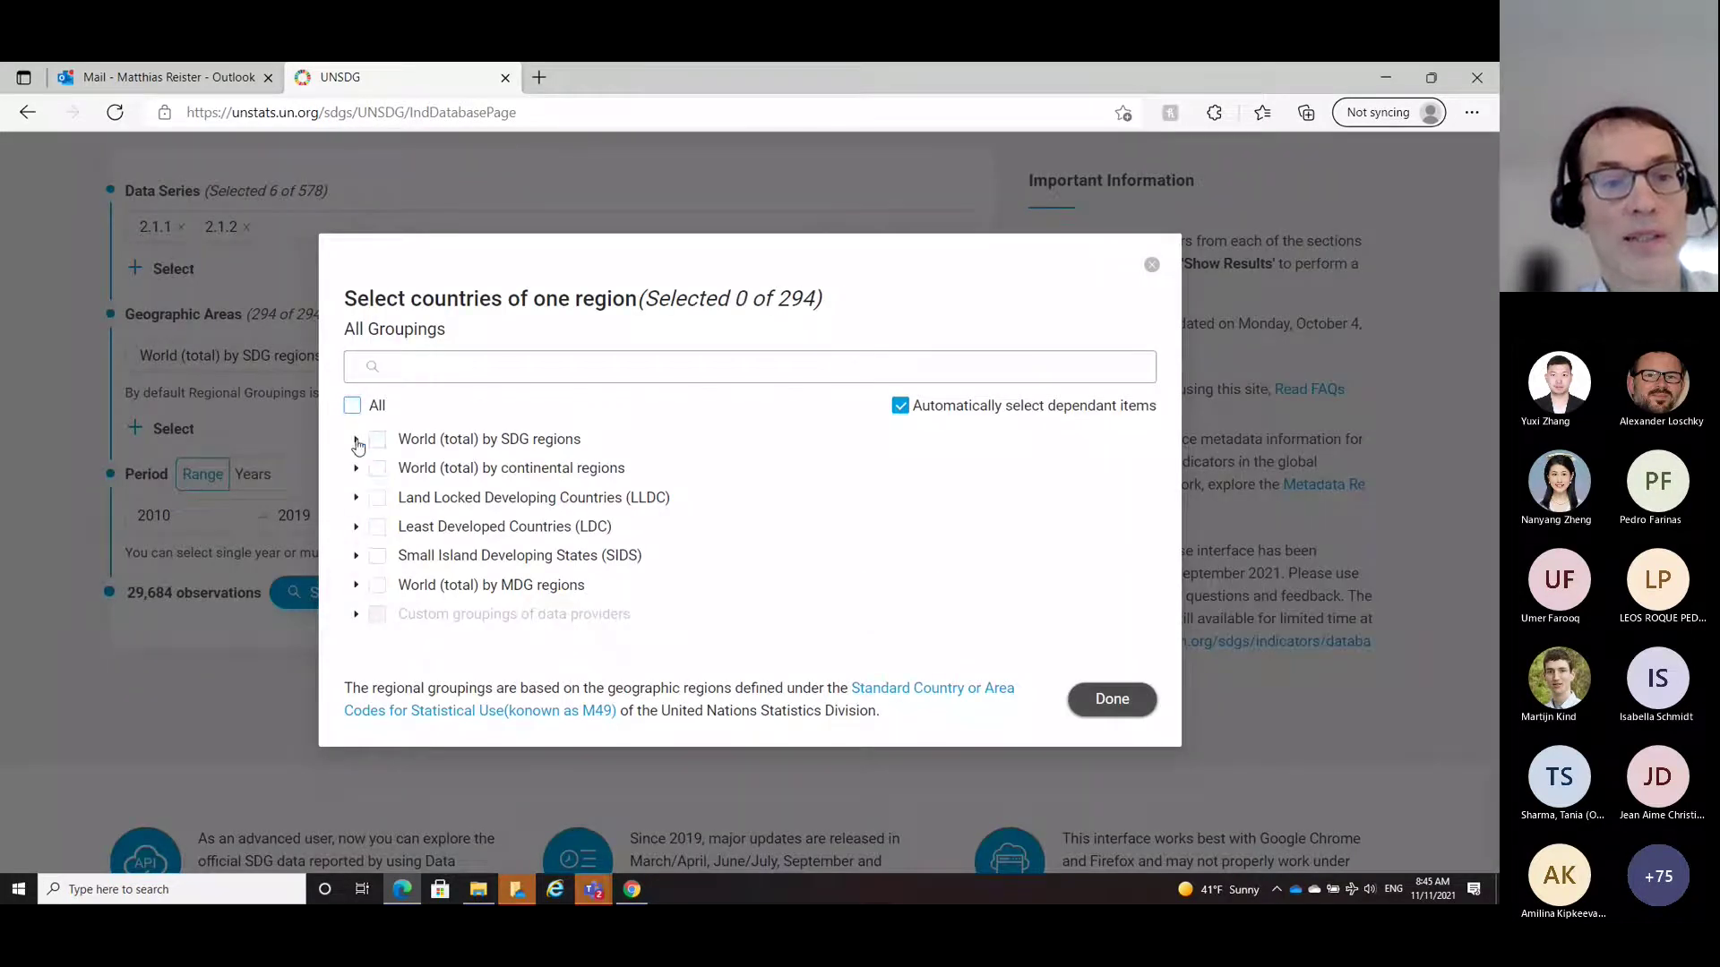
{"action": "left_click", "coordinate": [357, 440]}
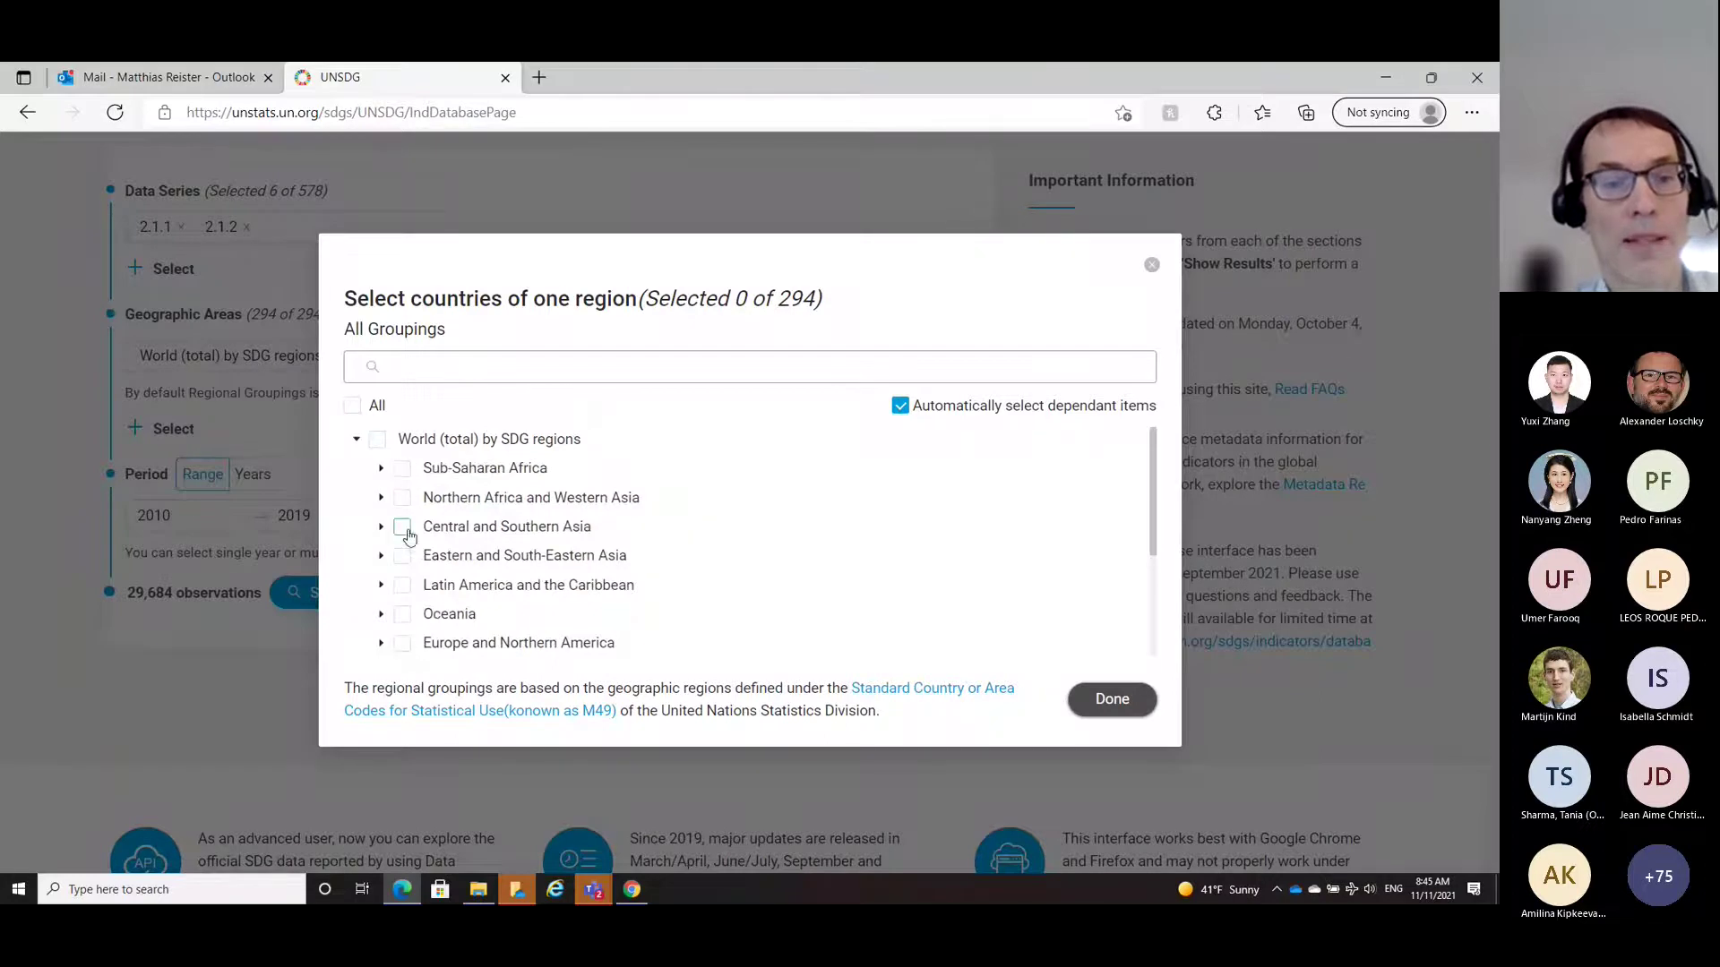
{"action": "left_click", "coordinate": [403, 530]}
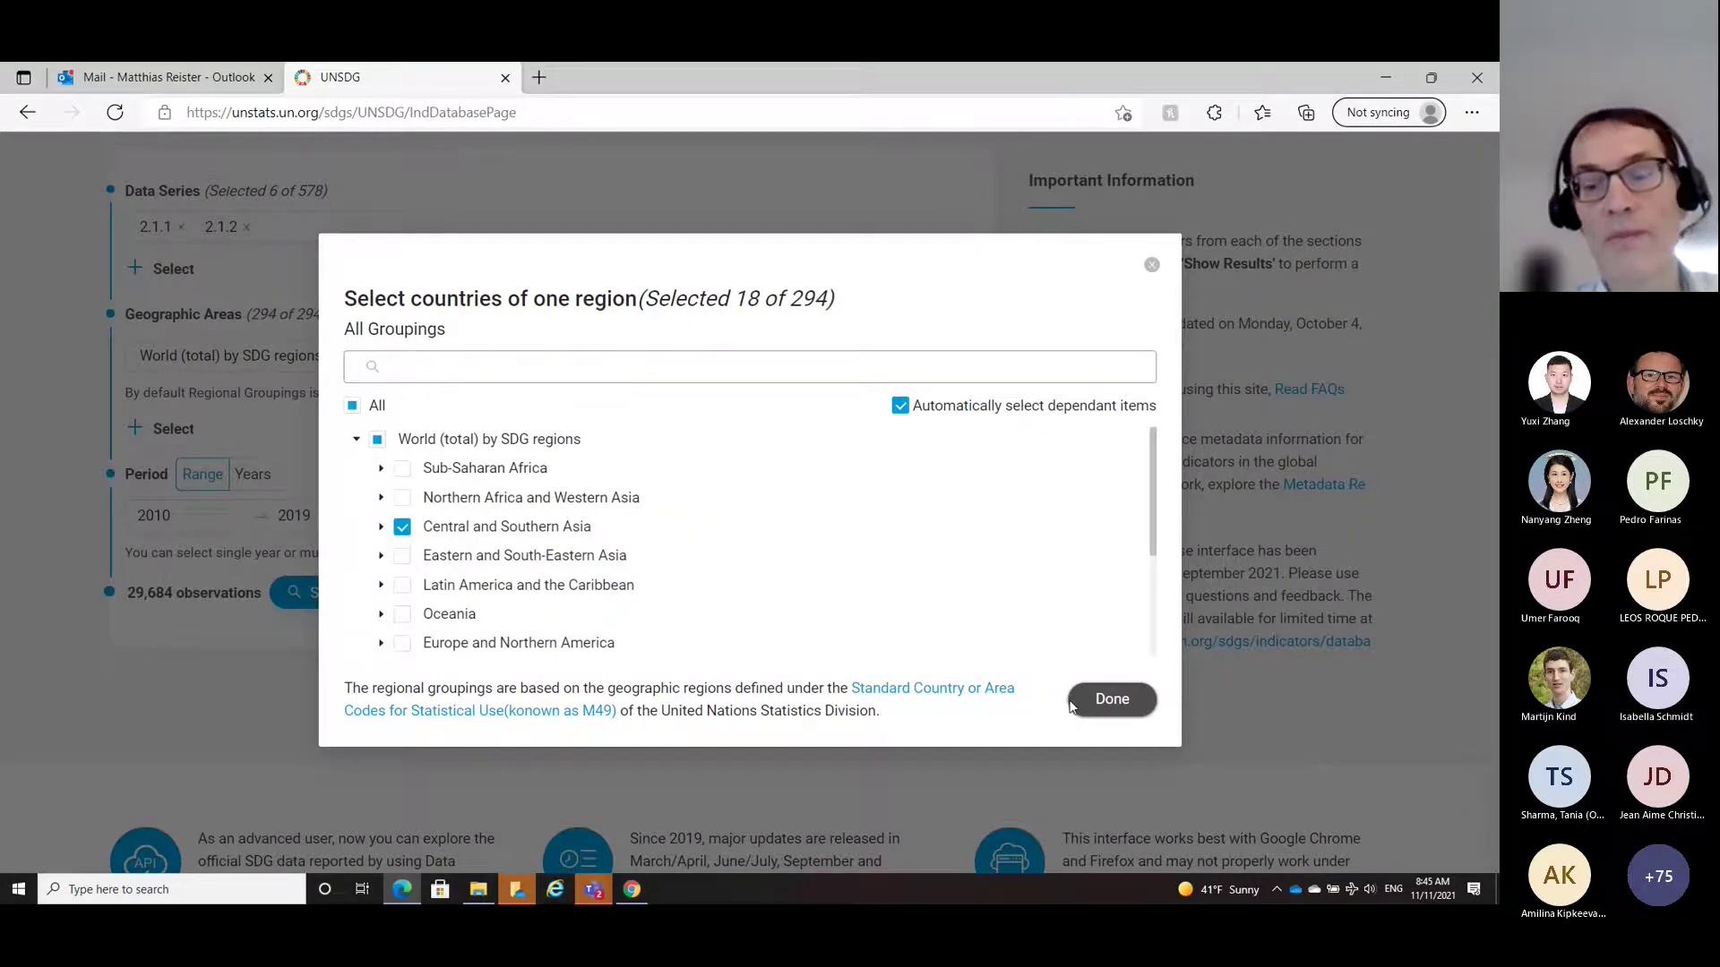
{"action": "left_click", "coordinate": [1120, 705]}
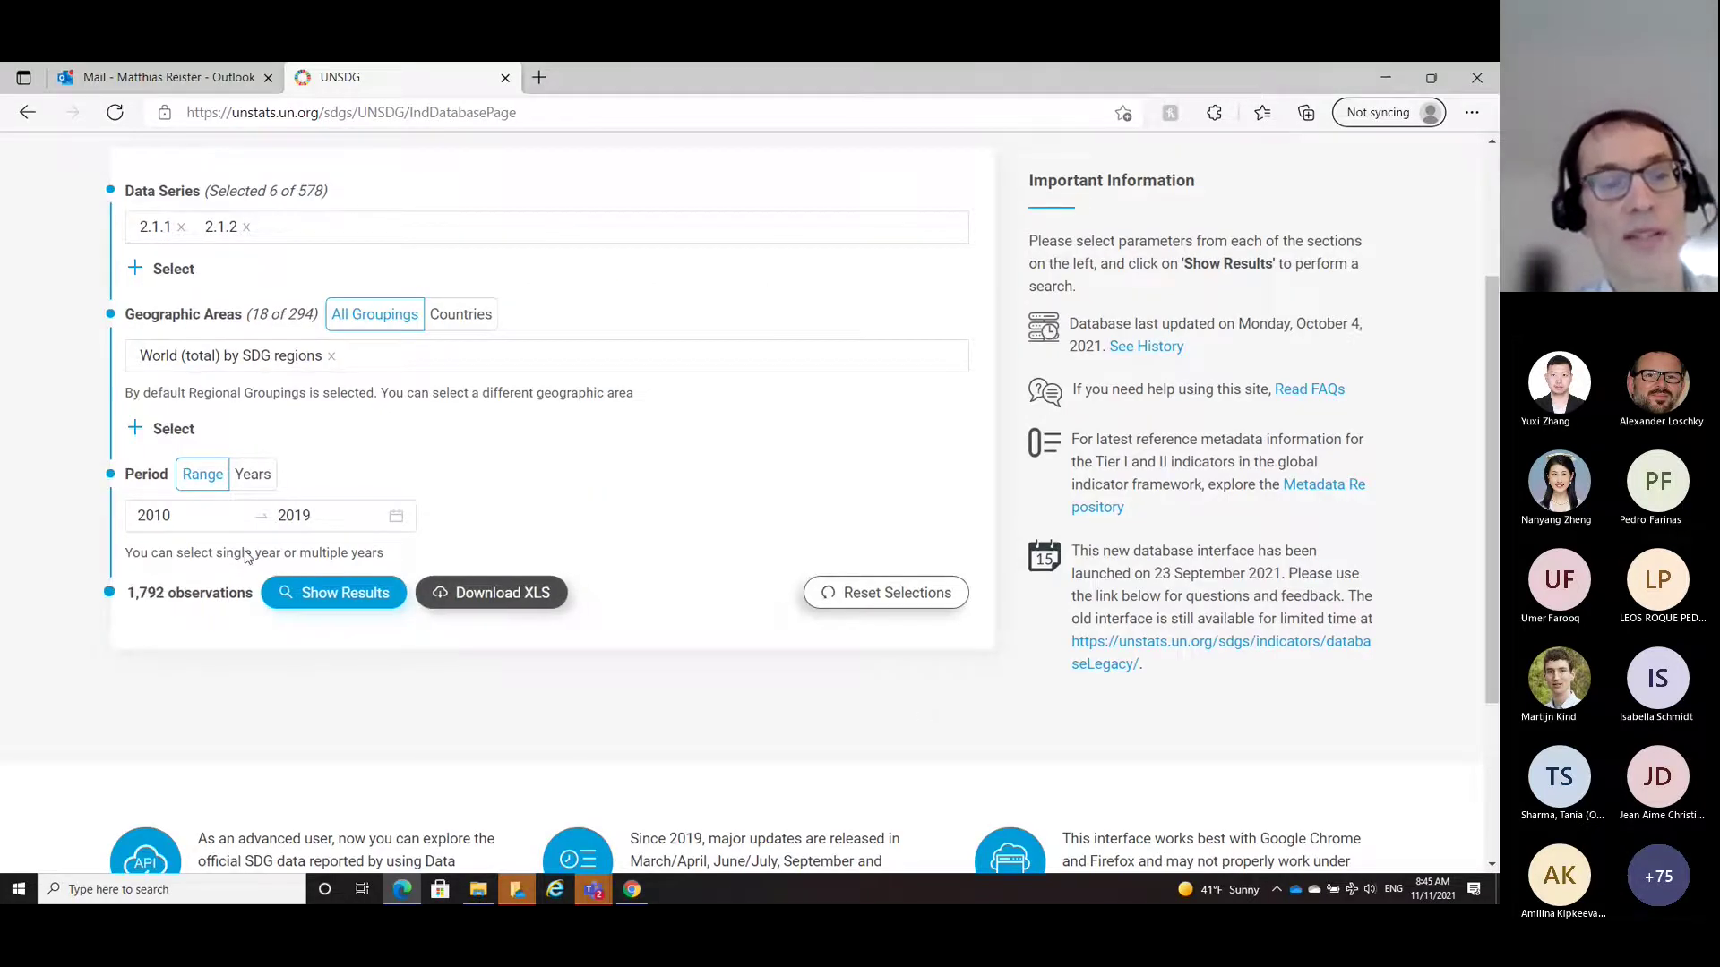
Step: Show the results for the chosen indicators and region, keeping the 2010 to 2019 period
{"action": "left_click", "coordinate": [334, 526]}
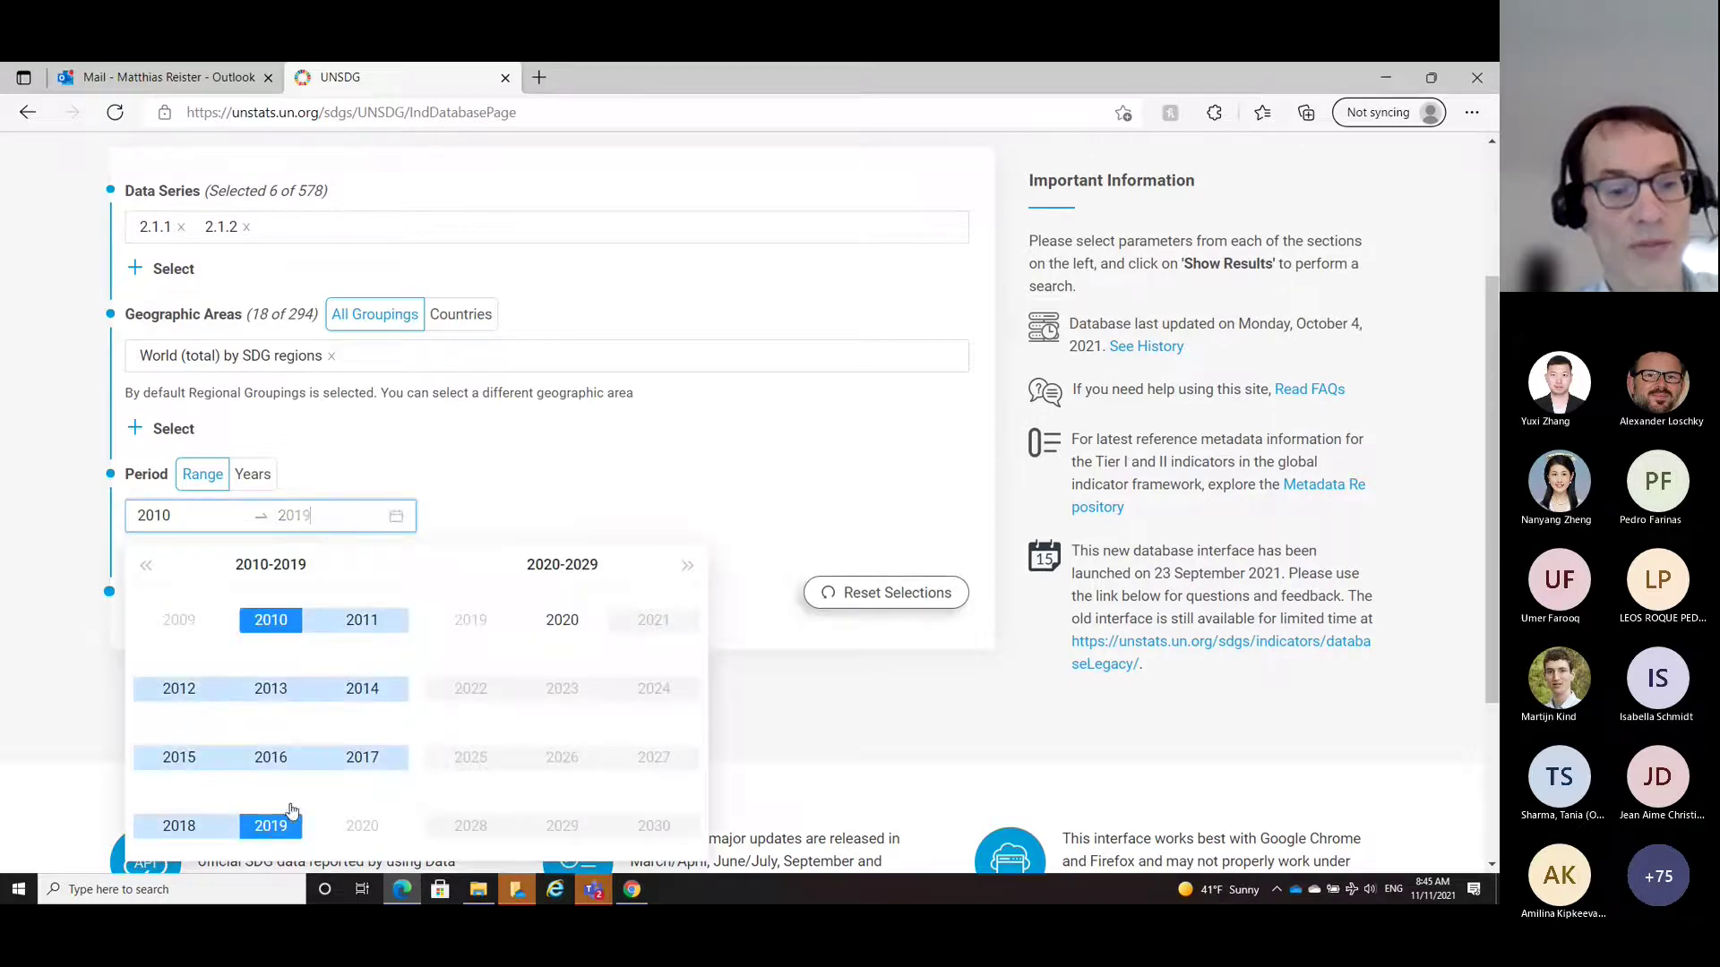
{"action": "left_click", "coordinate": [541, 491]}
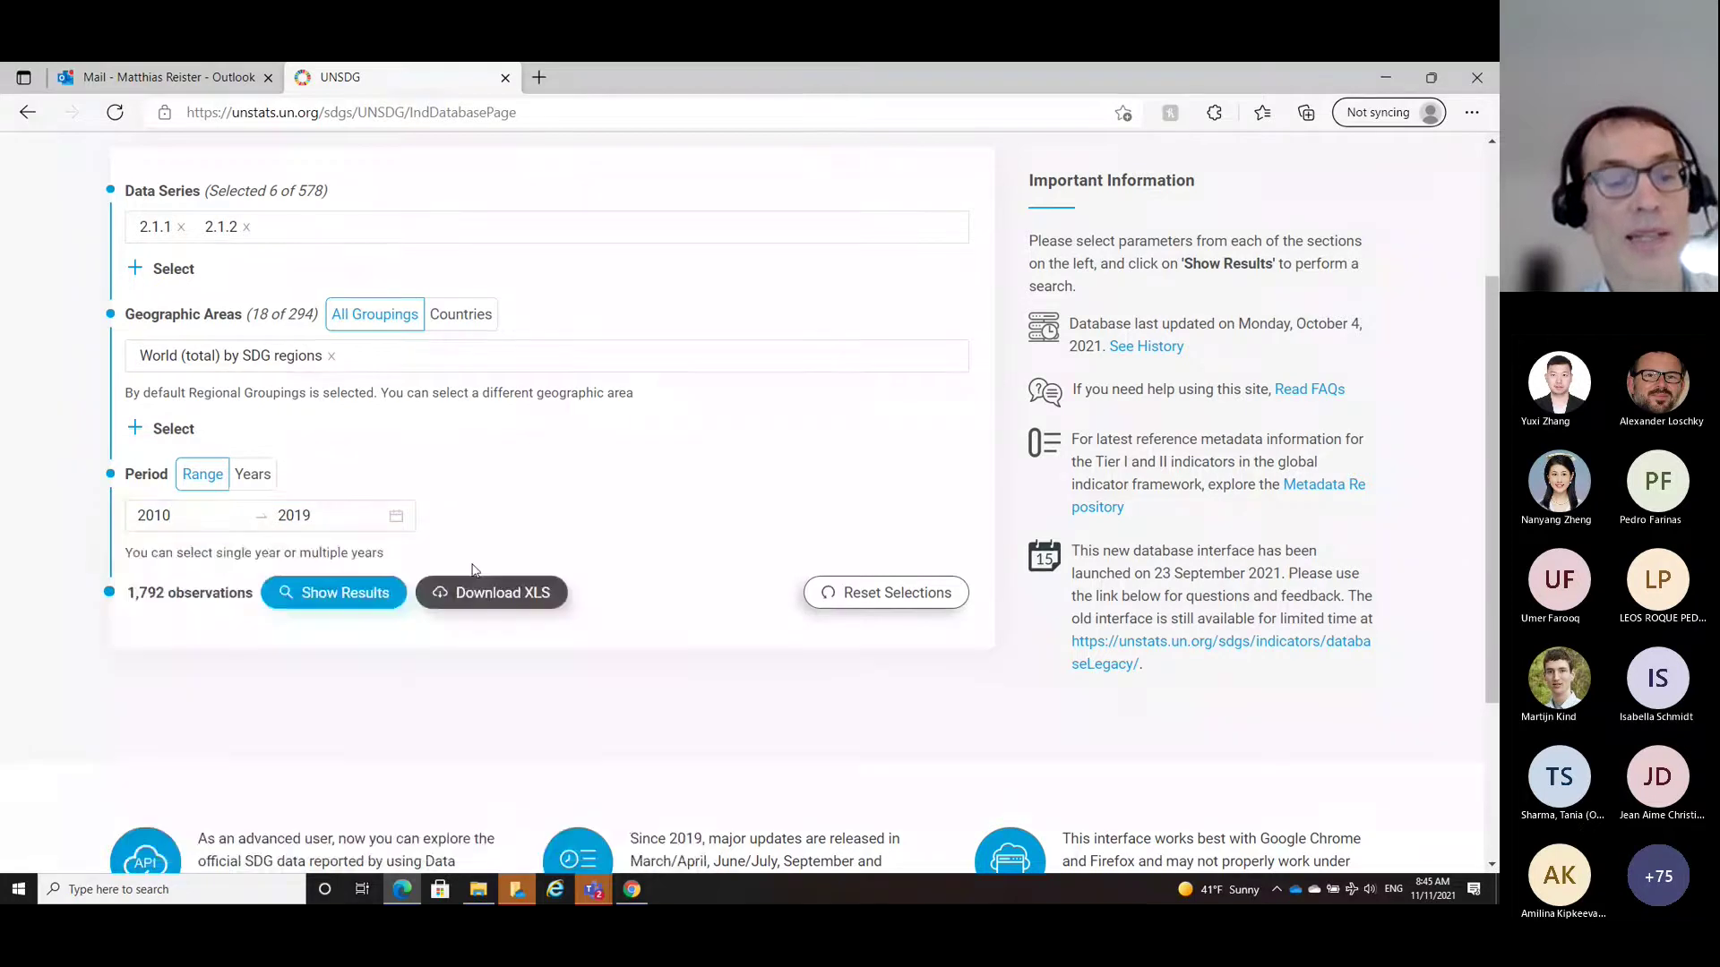
{"action": "left_click", "coordinate": [340, 595]}
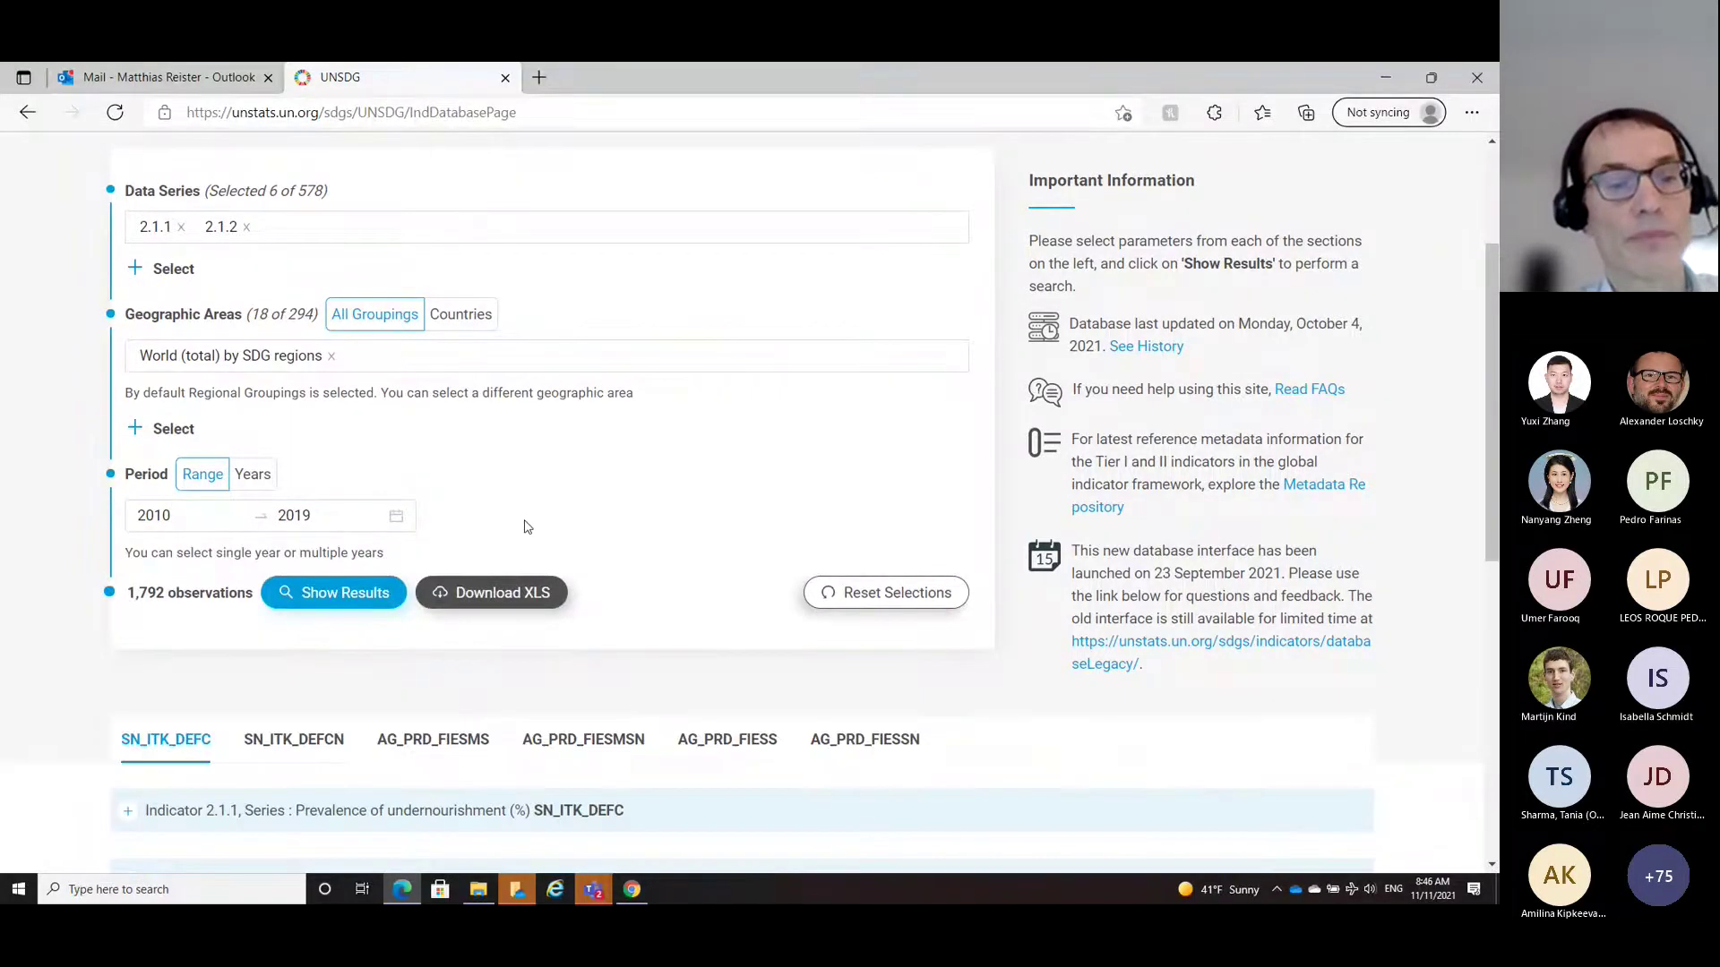
Step: Expand the results table for the number of undernourished people (SN_ITK_DEFCN) and examine its country figures
{"action": "scroll", "coordinate": [483, 555], "scroll_direction": "down", "scroll_amount": 3}
{"action": "scroll", "coordinate": [452, 581], "scroll_direction": "down", "scroll_amount": 2}
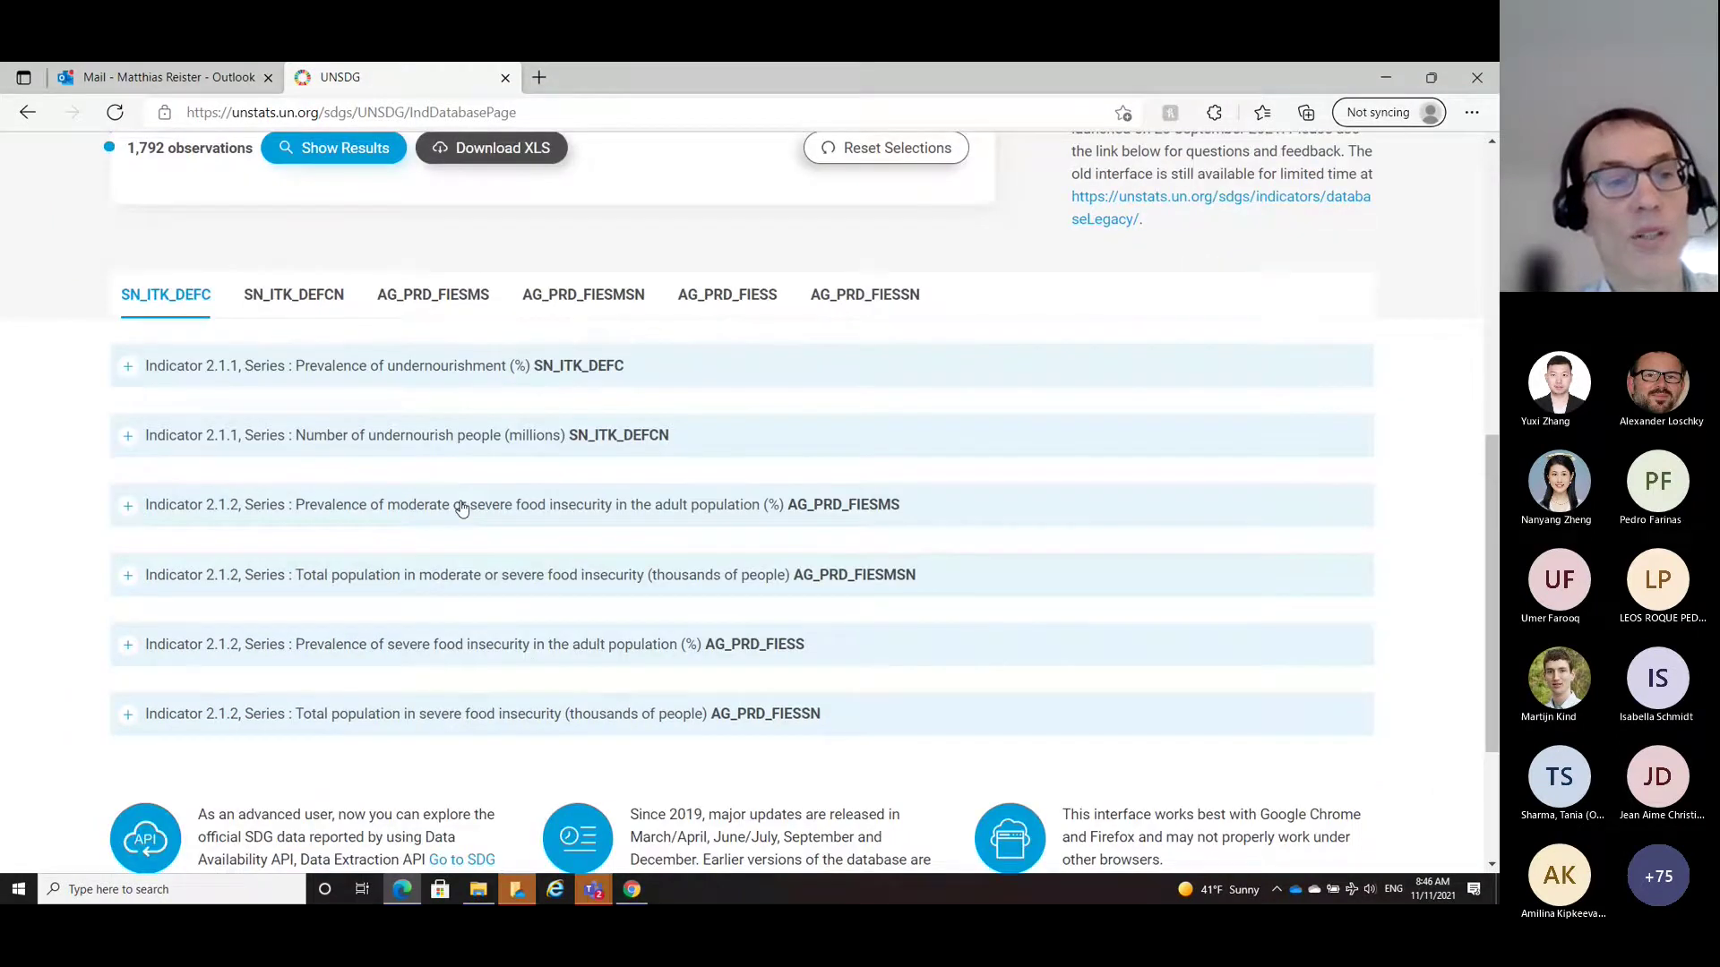
{"action": "scroll", "coordinate": [430, 492], "scroll_direction": "down", "scroll_amount": 1}
{"action": "scroll", "coordinate": [403, 474], "scroll_direction": "up", "scroll_amount": 1}
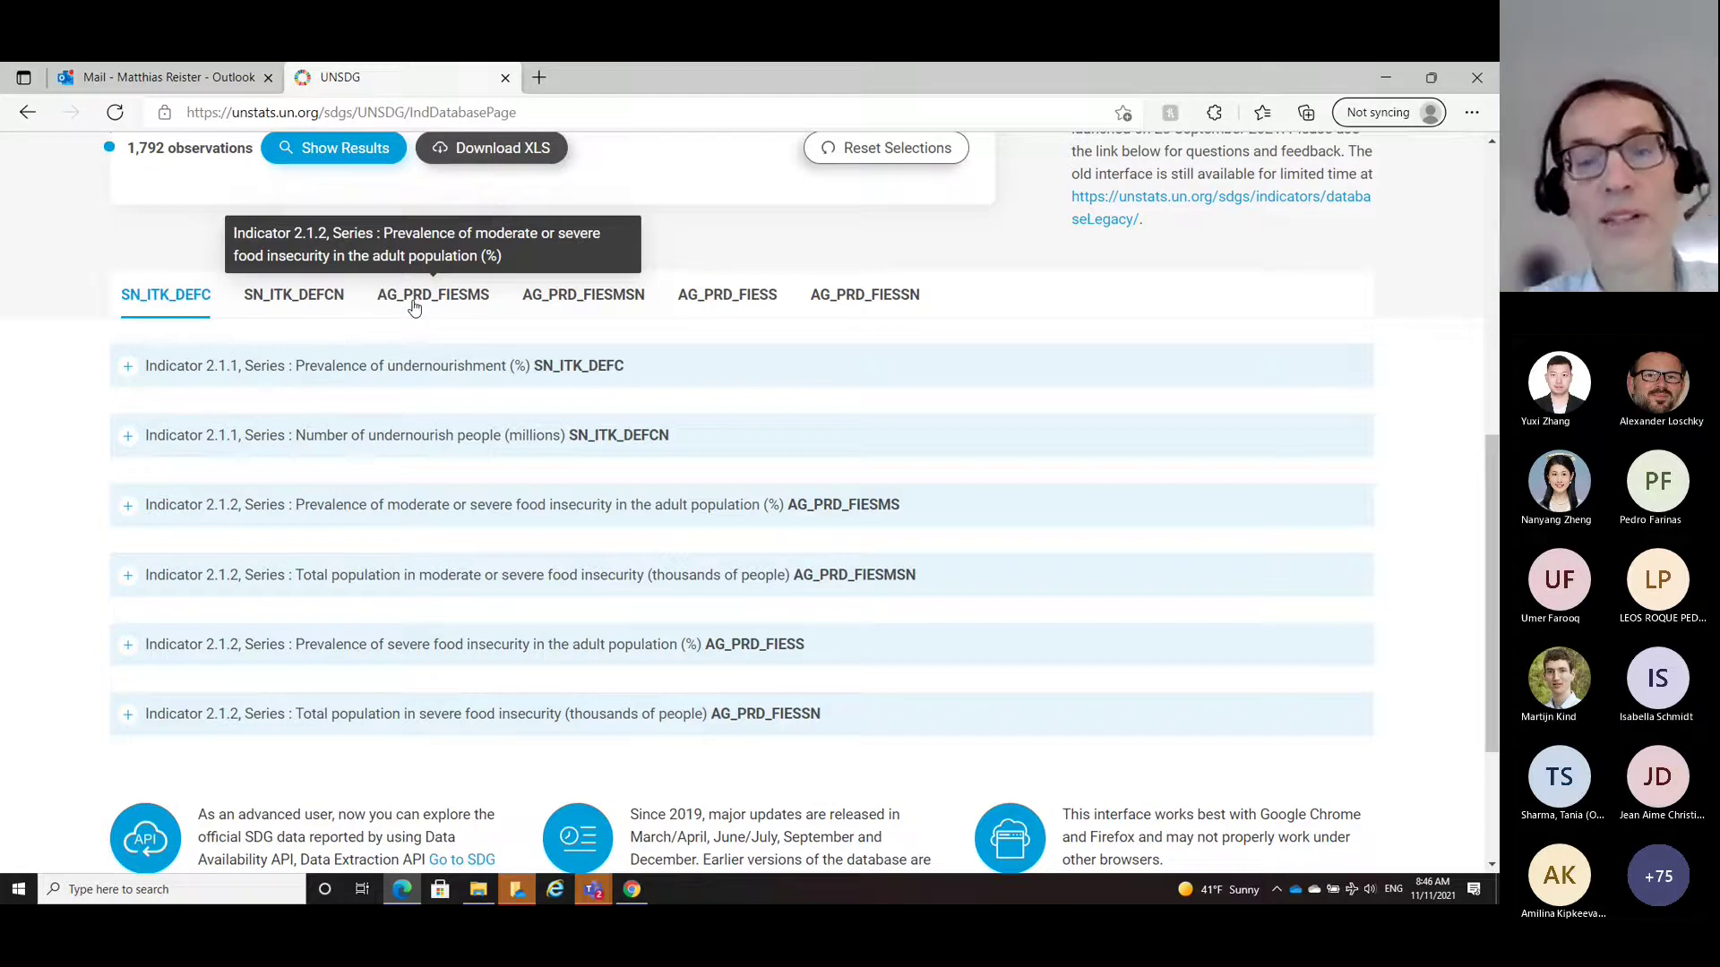
{"action": "left_click", "coordinate": [127, 438]}
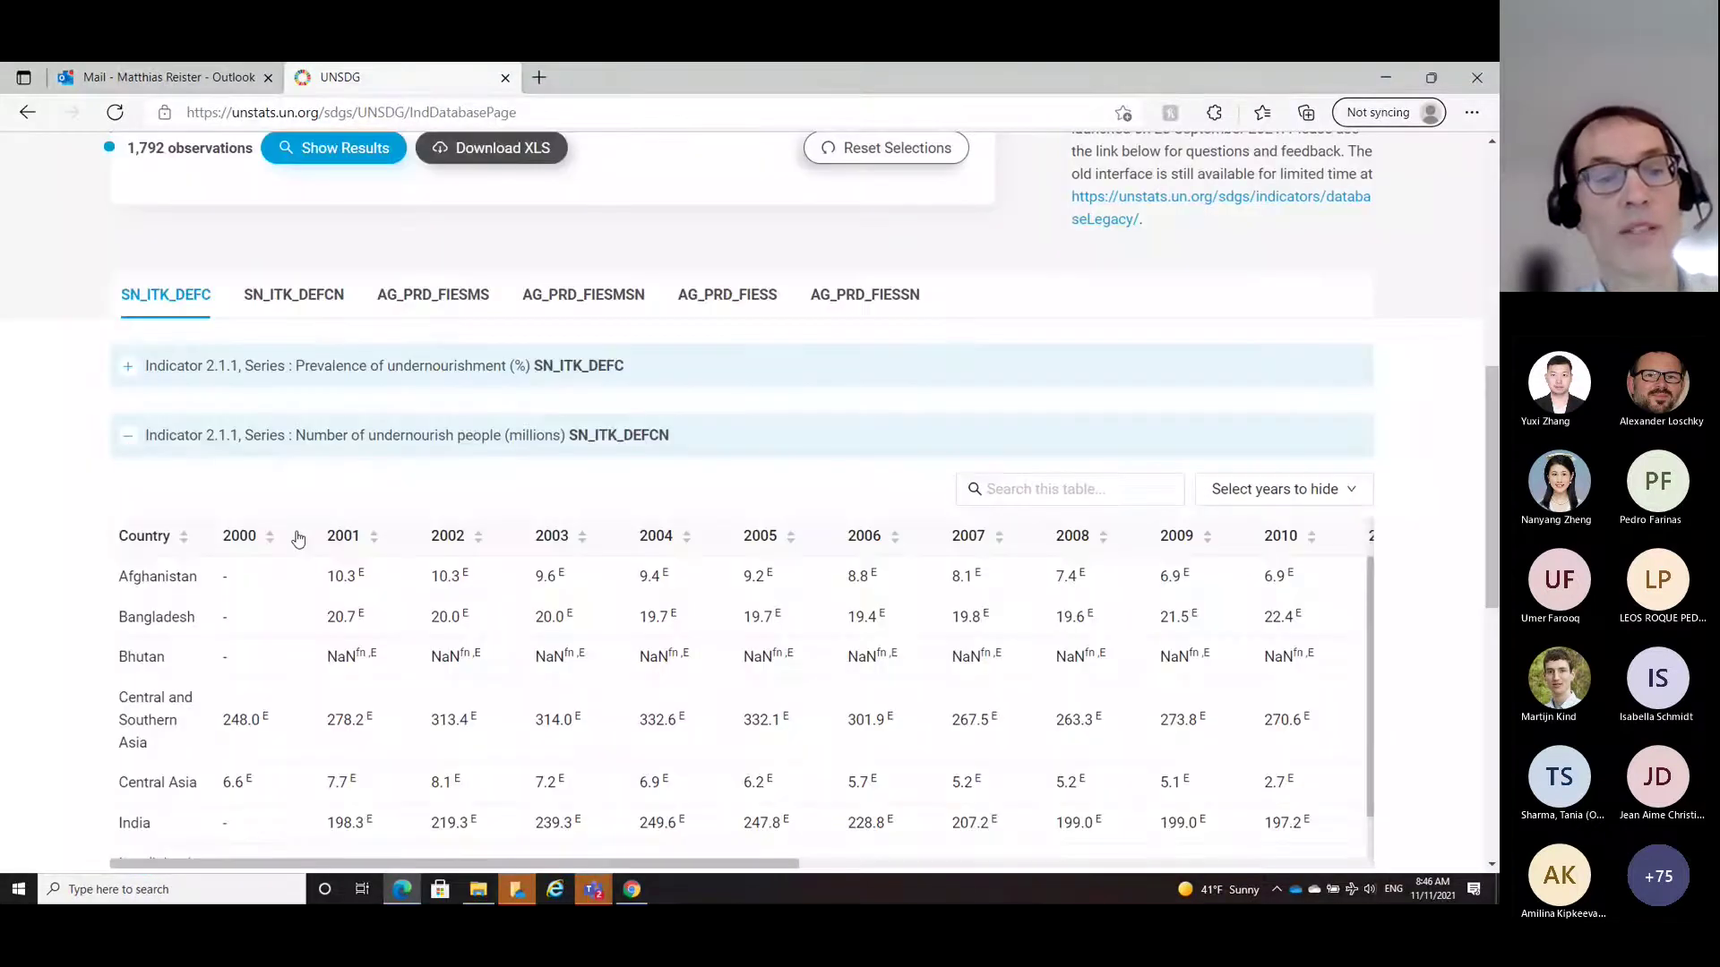
{"action": "scroll", "coordinate": [535, 601], "scroll_direction": "down", "scroll_amount": 1}
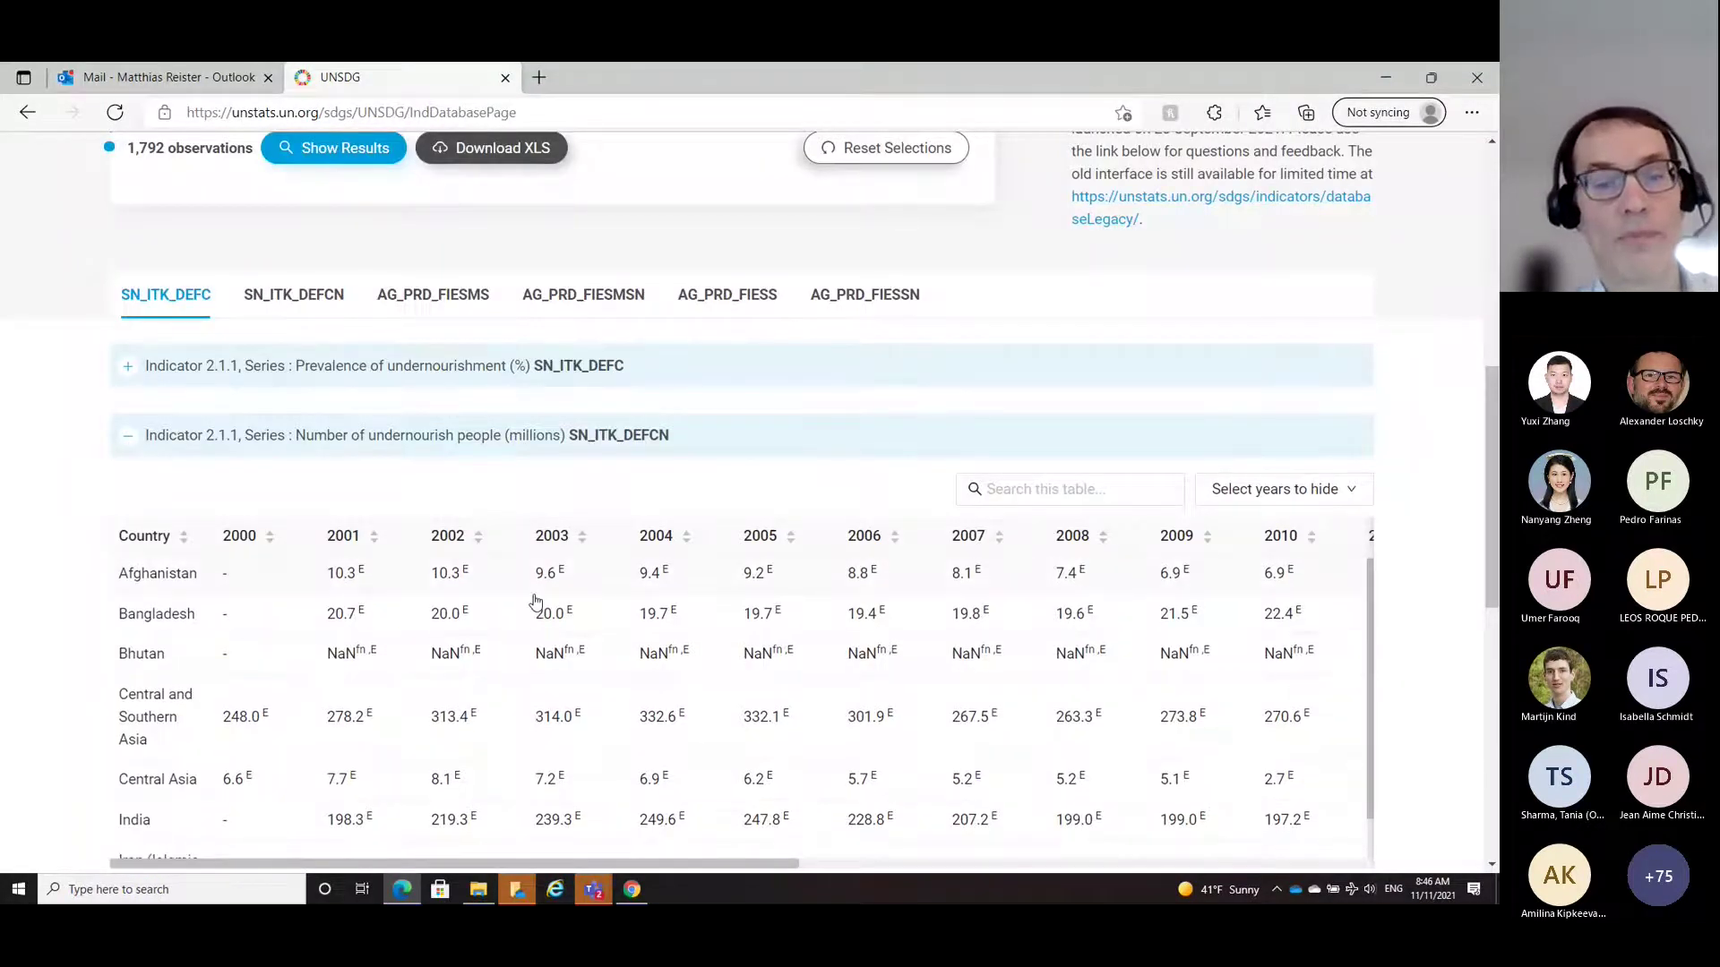
{"action": "scroll", "coordinate": [533, 597], "scroll_direction": "up", "scroll_amount": 1}
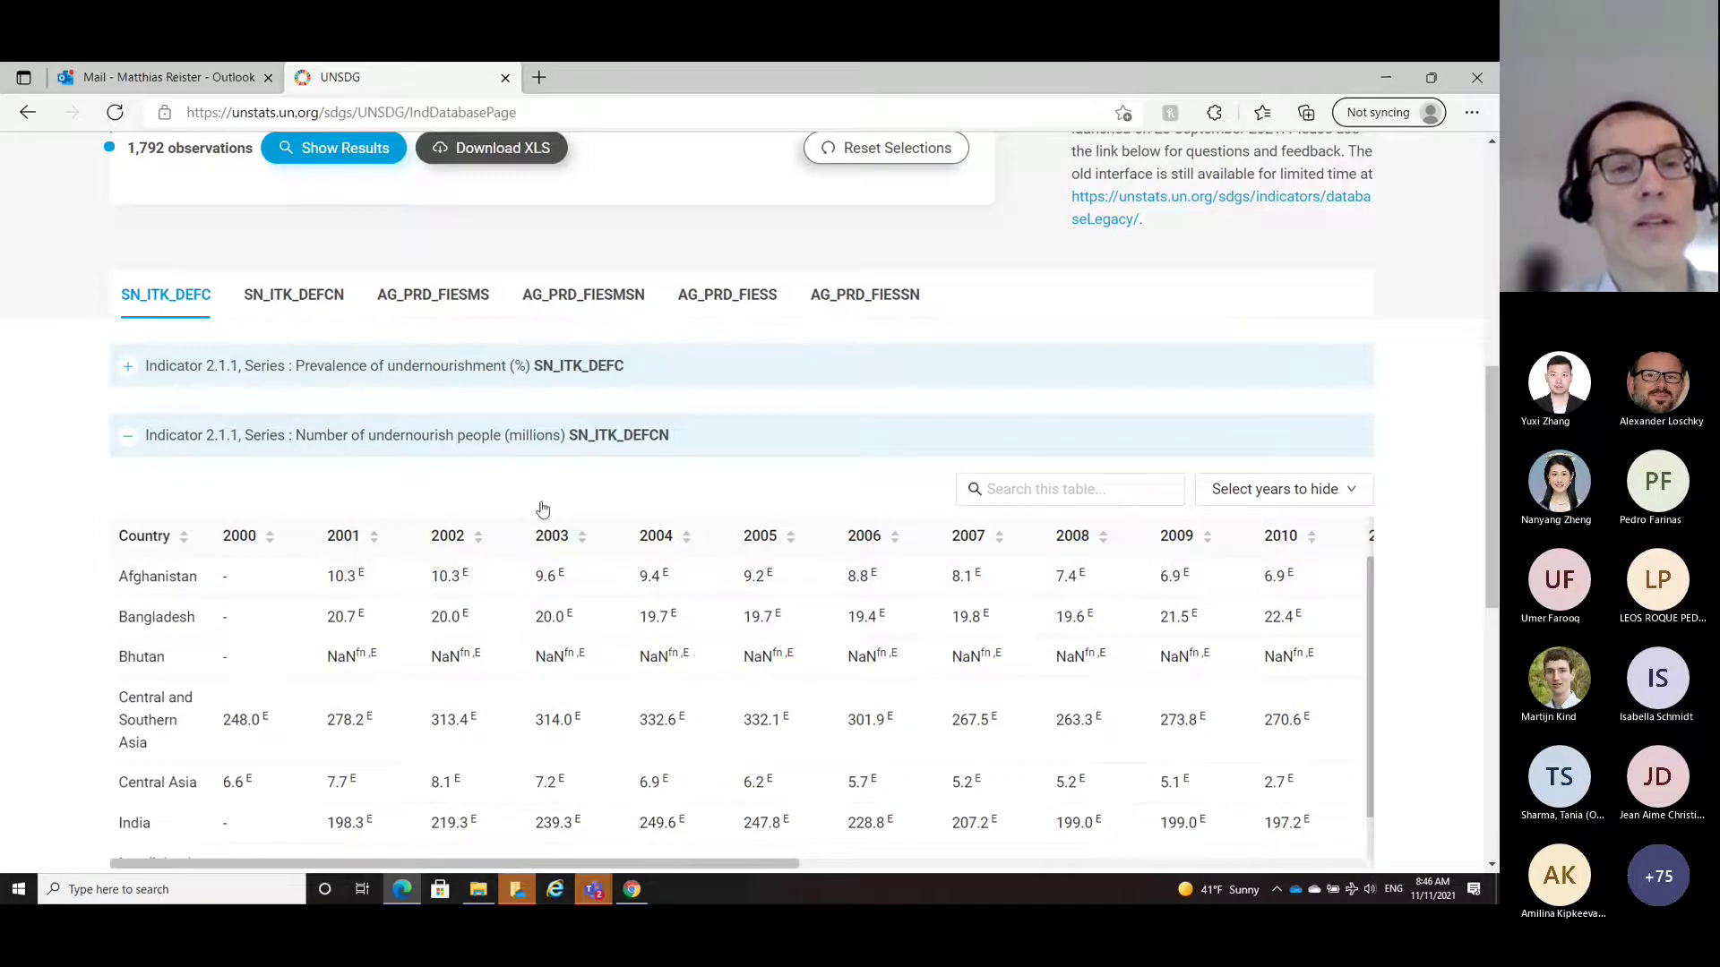
Step: Go to the Country Profiles from the site's data resources and open the profile for Albania
{"action": "scroll", "coordinate": [502, 448], "scroll_direction": "up", "scroll_amount": 8}
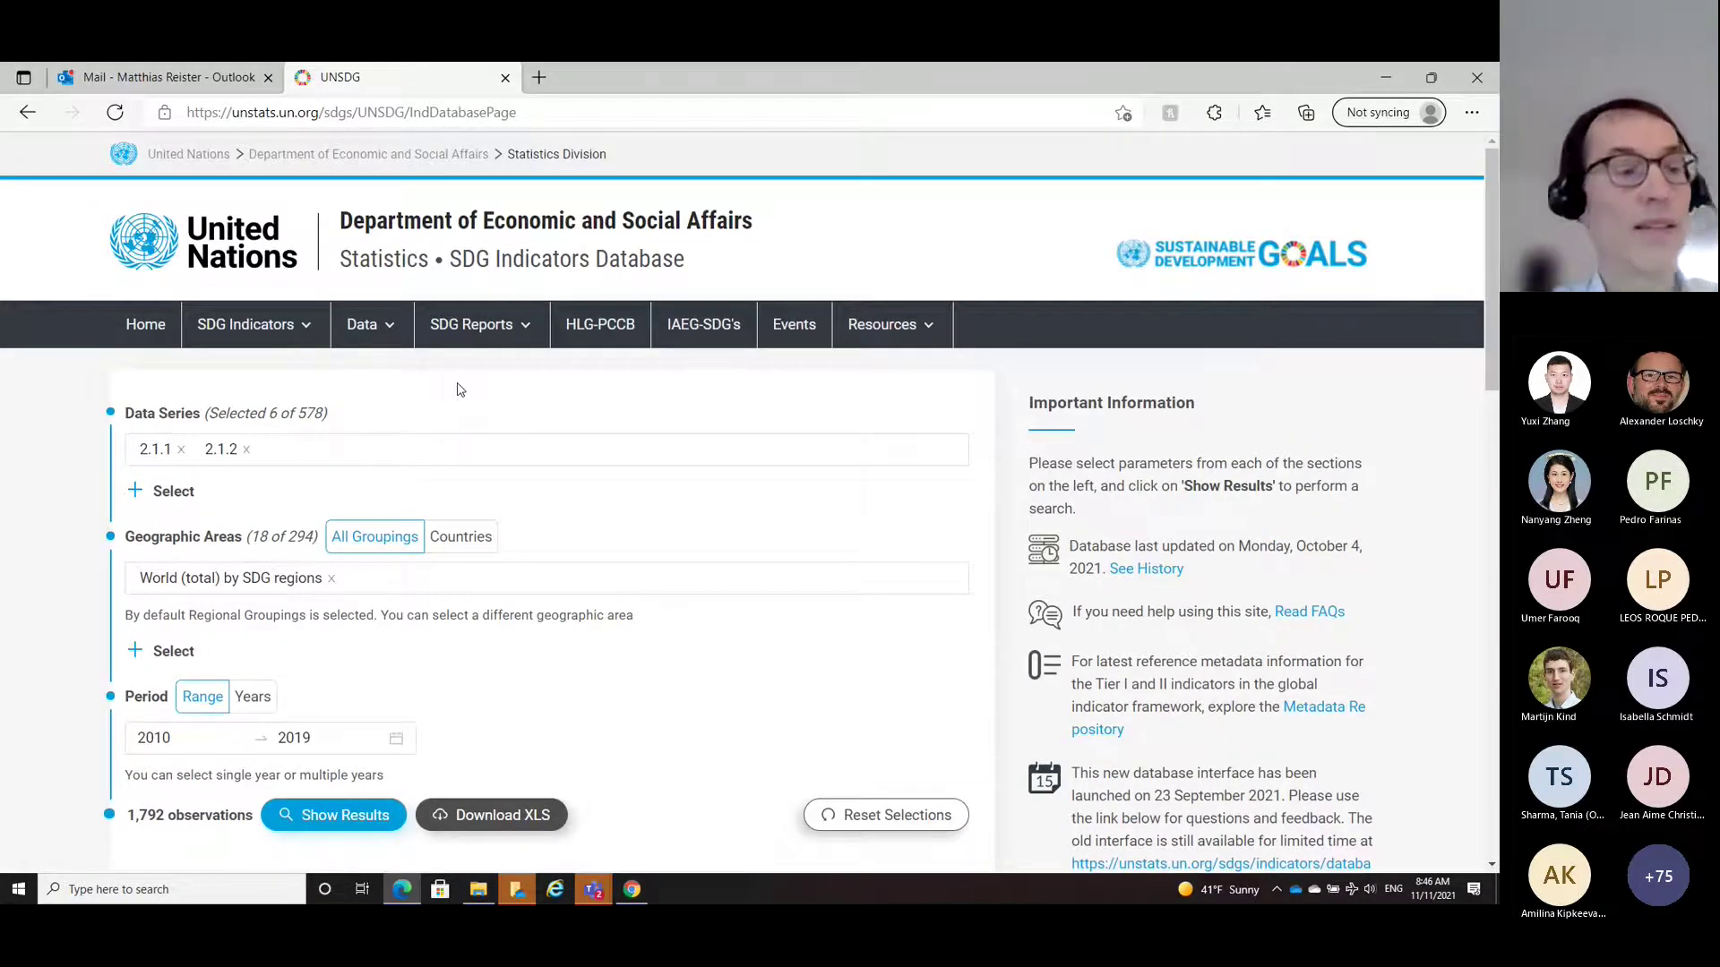
{"action": "mouse_move", "coordinate": [385, 331]}
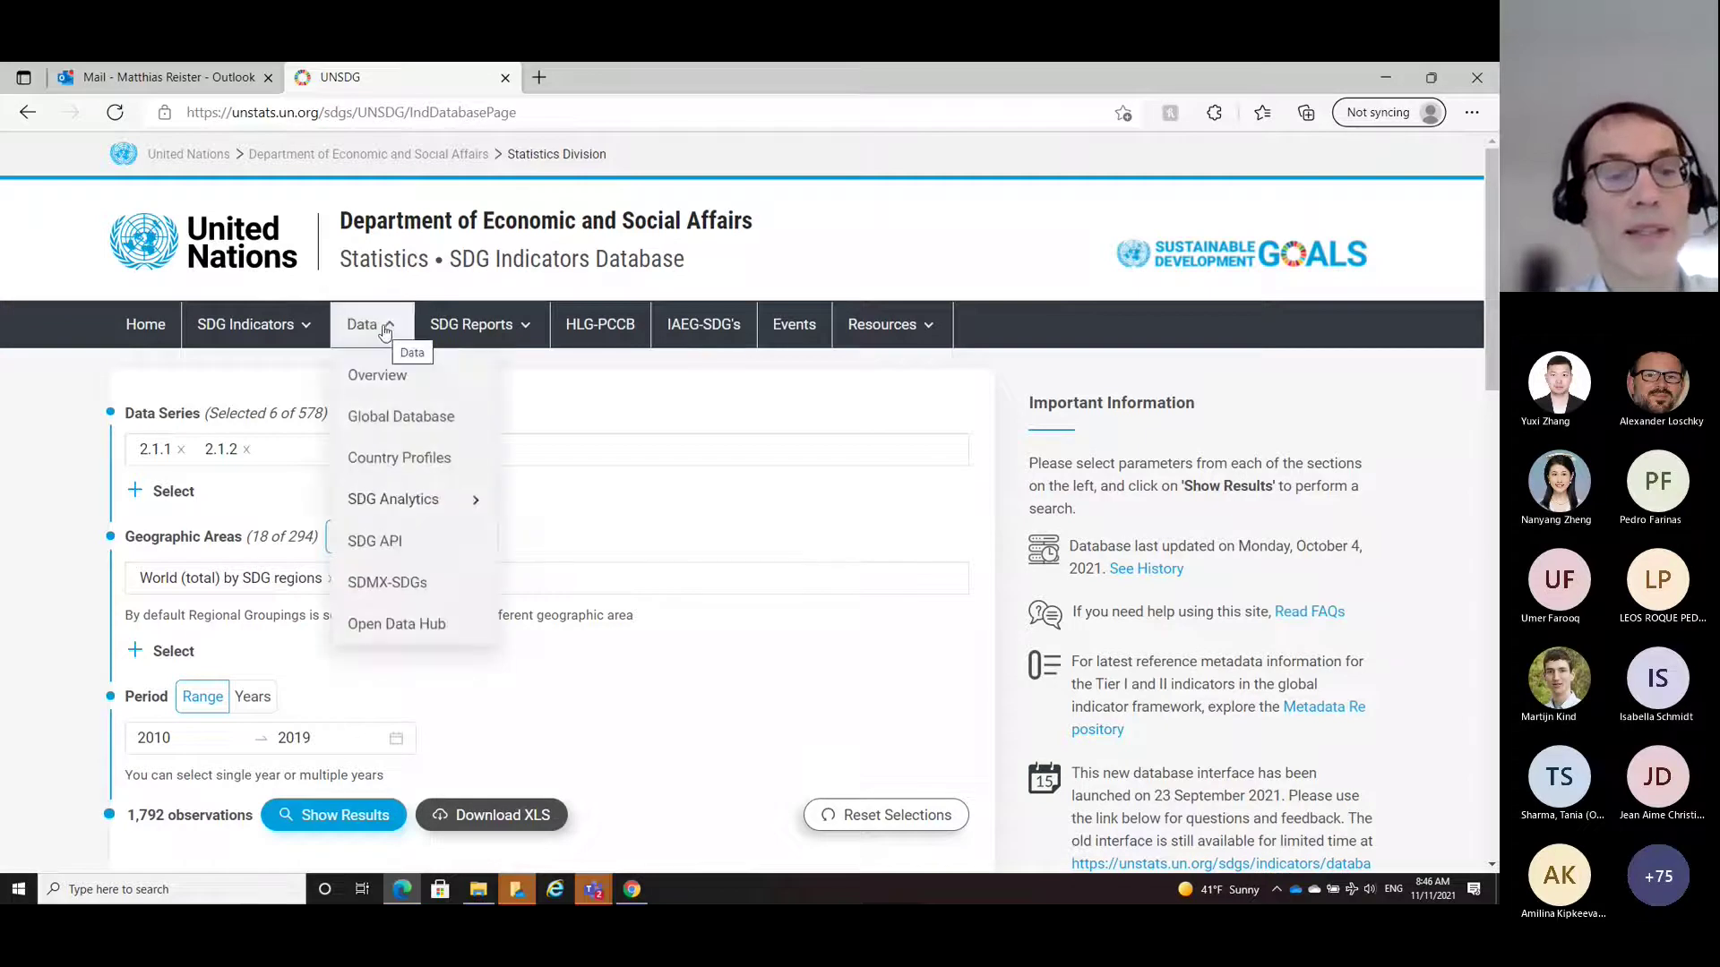
{"action": "left_click", "coordinate": [376, 458]}
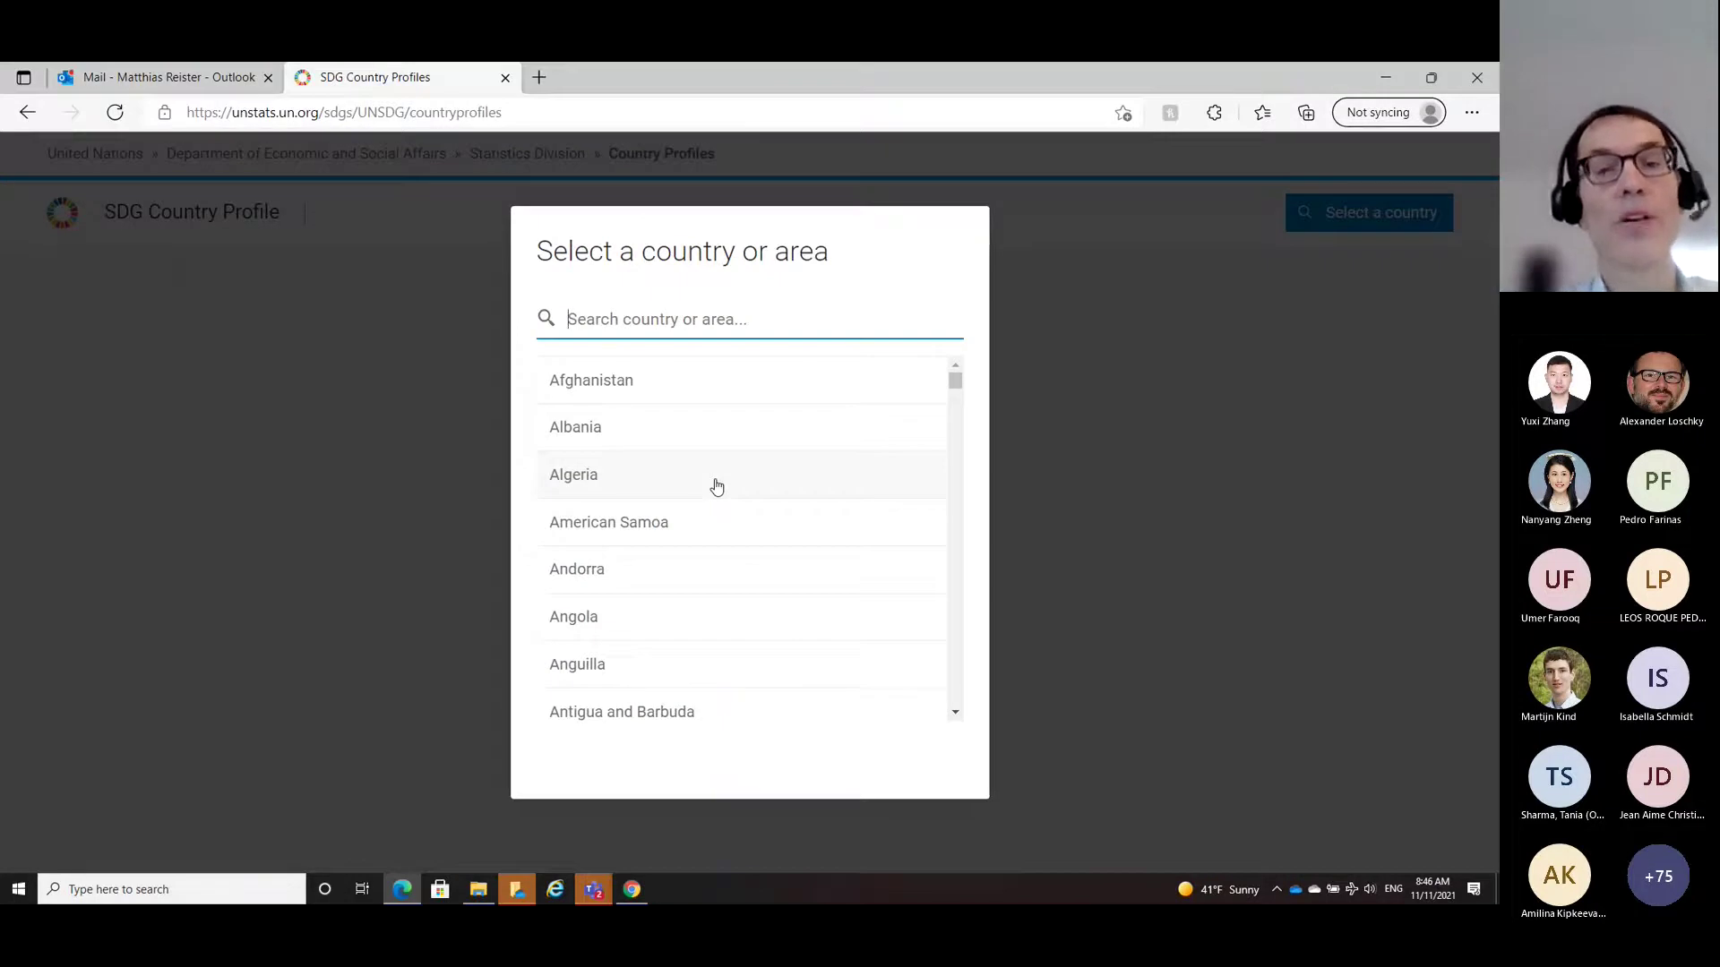
{"action": "left_click", "coordinate": [719, 429]}
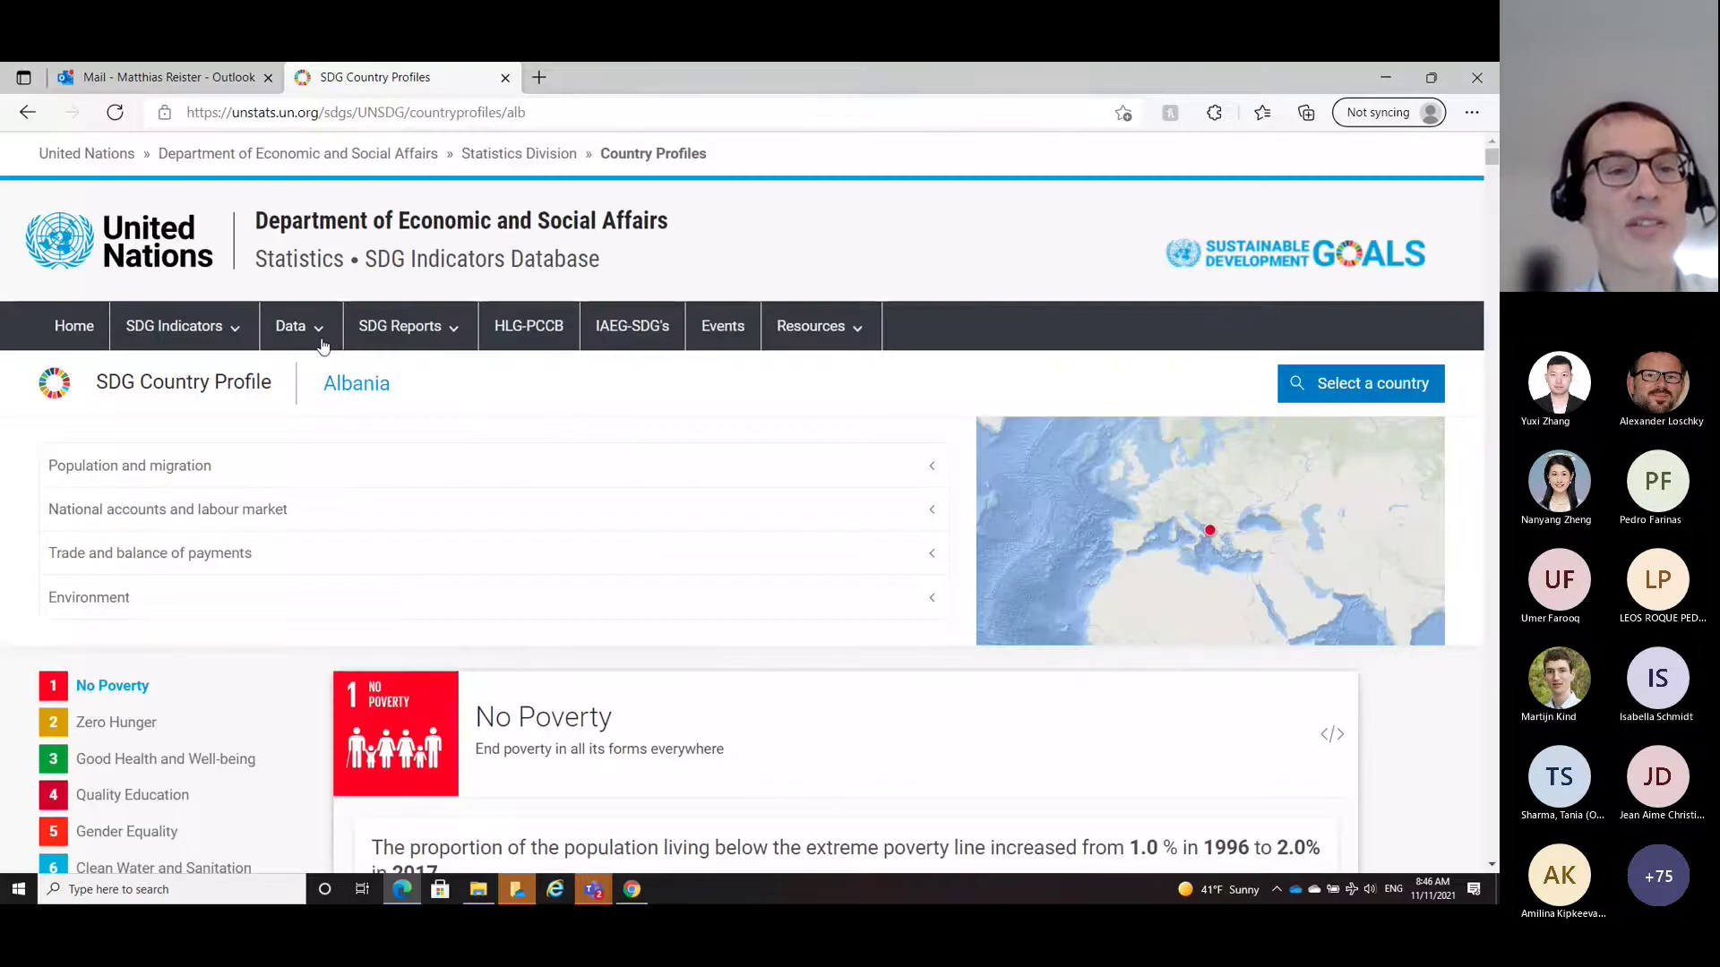
Step: Return to the data overview page and open the SDG country profile for Australia from there
{"action": "left_click", "coordinate": [315, 330]}
{"action": "left_click", "coordinate": [306, 379]}
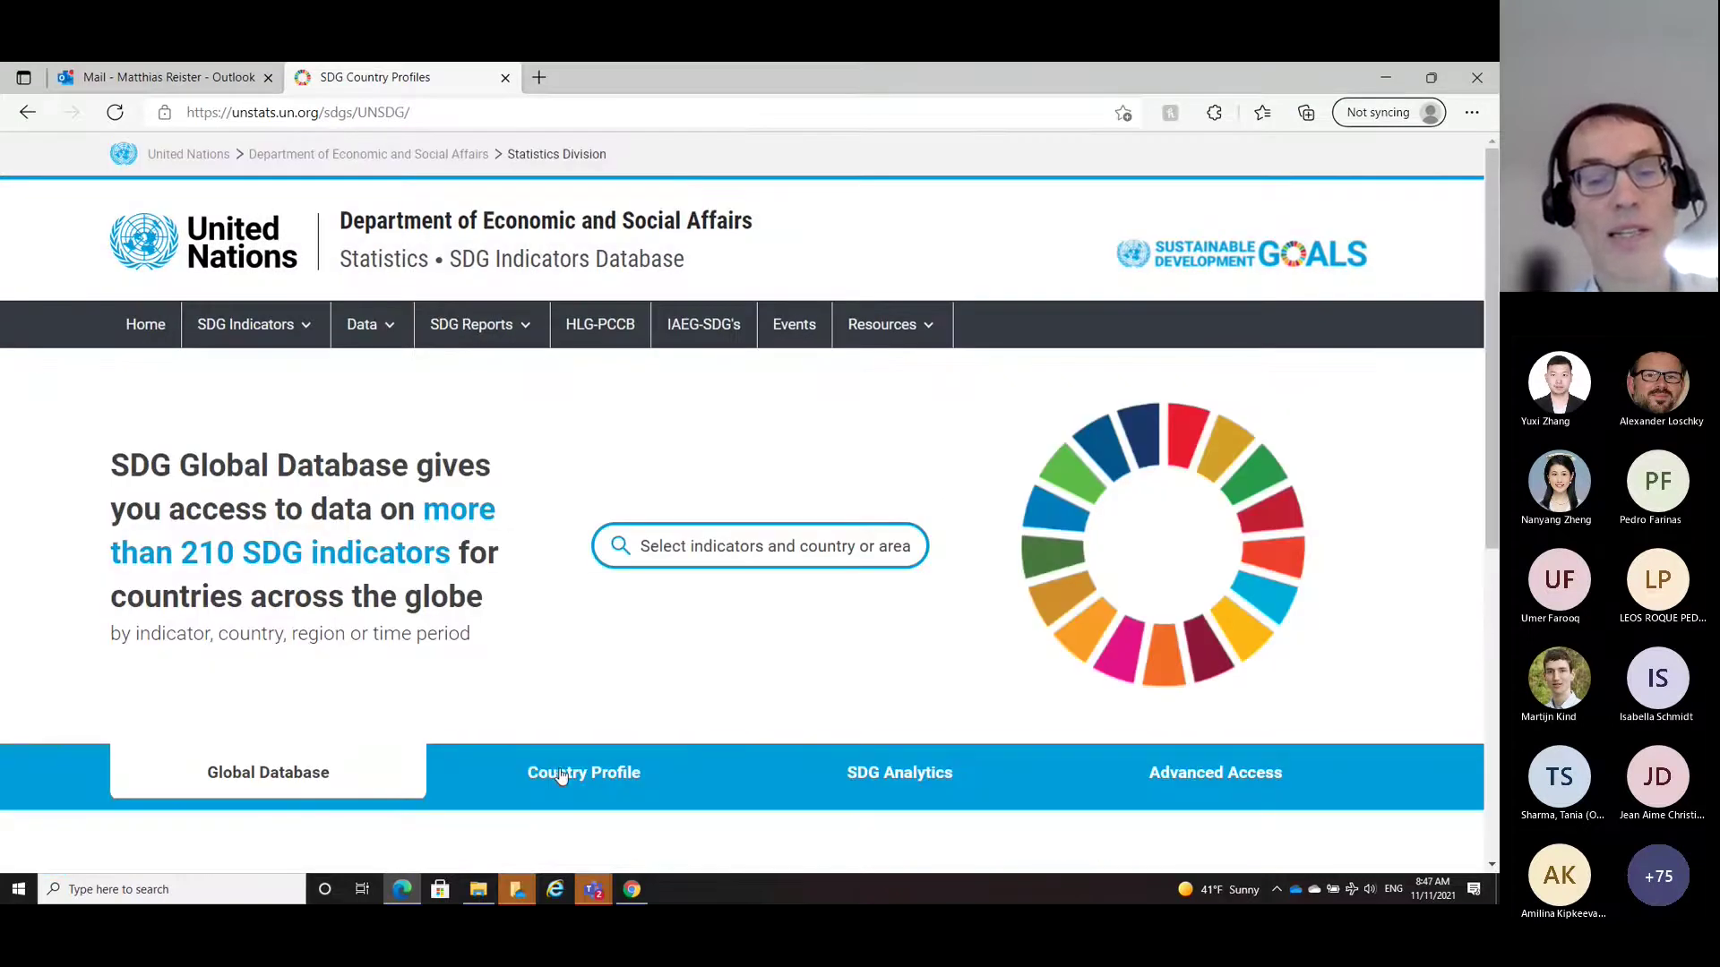
{"action": "left_click", "coordinate": [562, 775]}
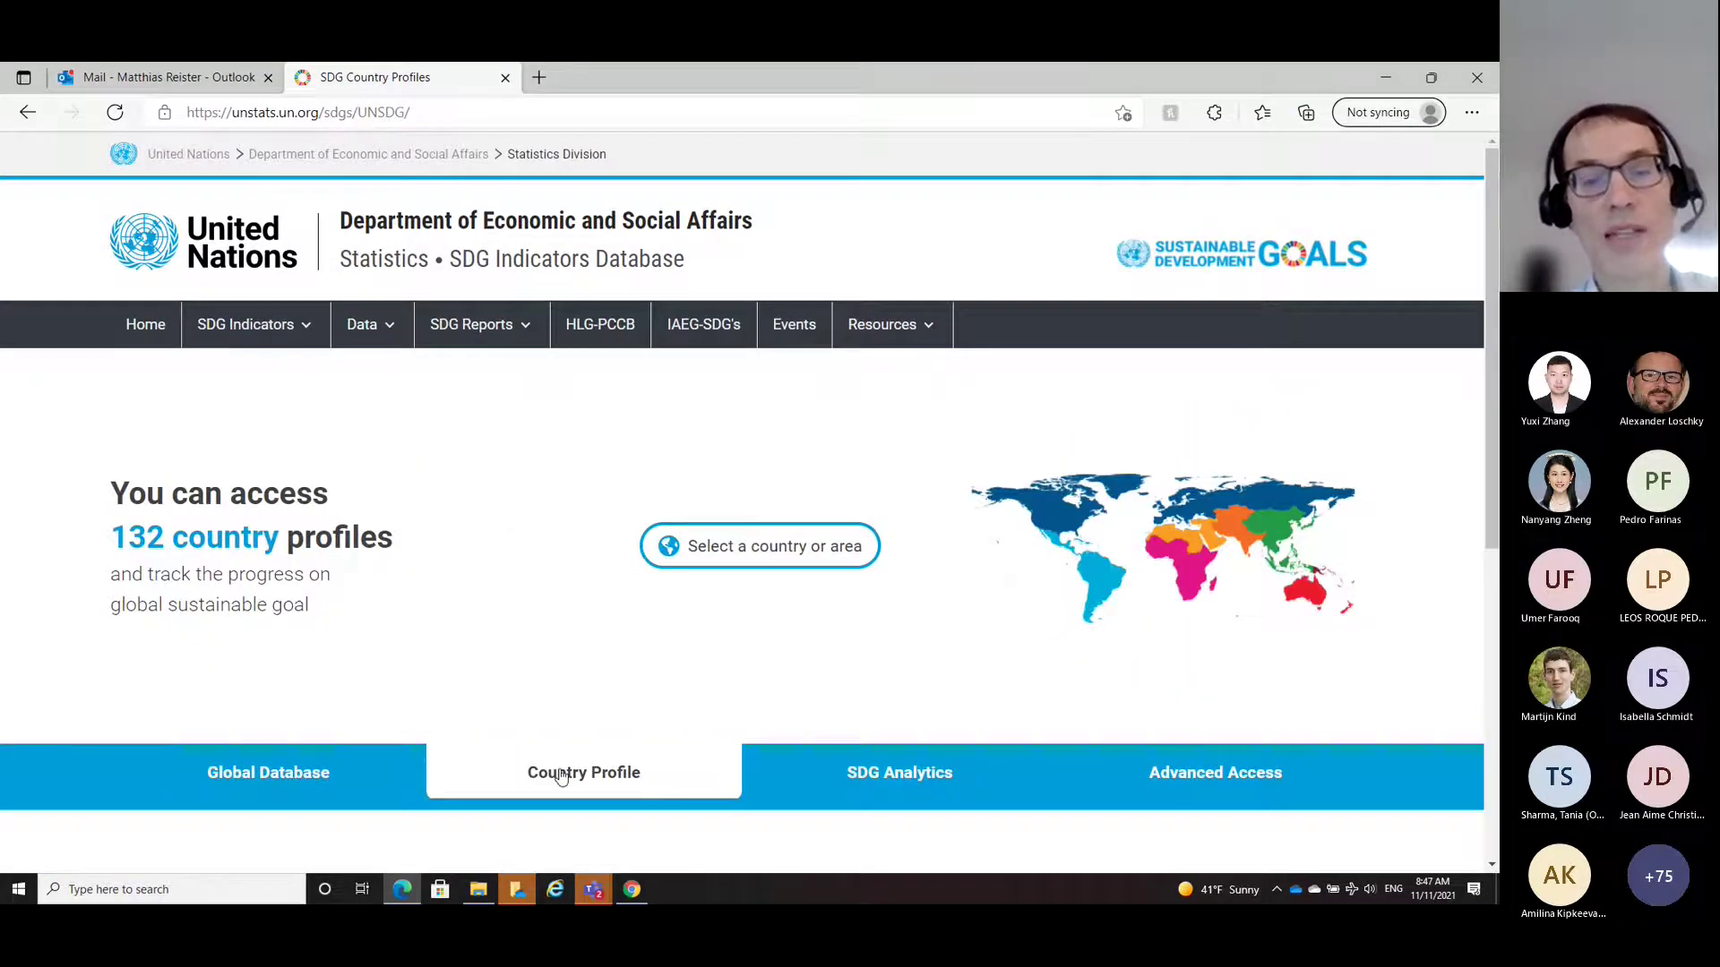
{"action": "left_click", "coordinate": [718, 548]}
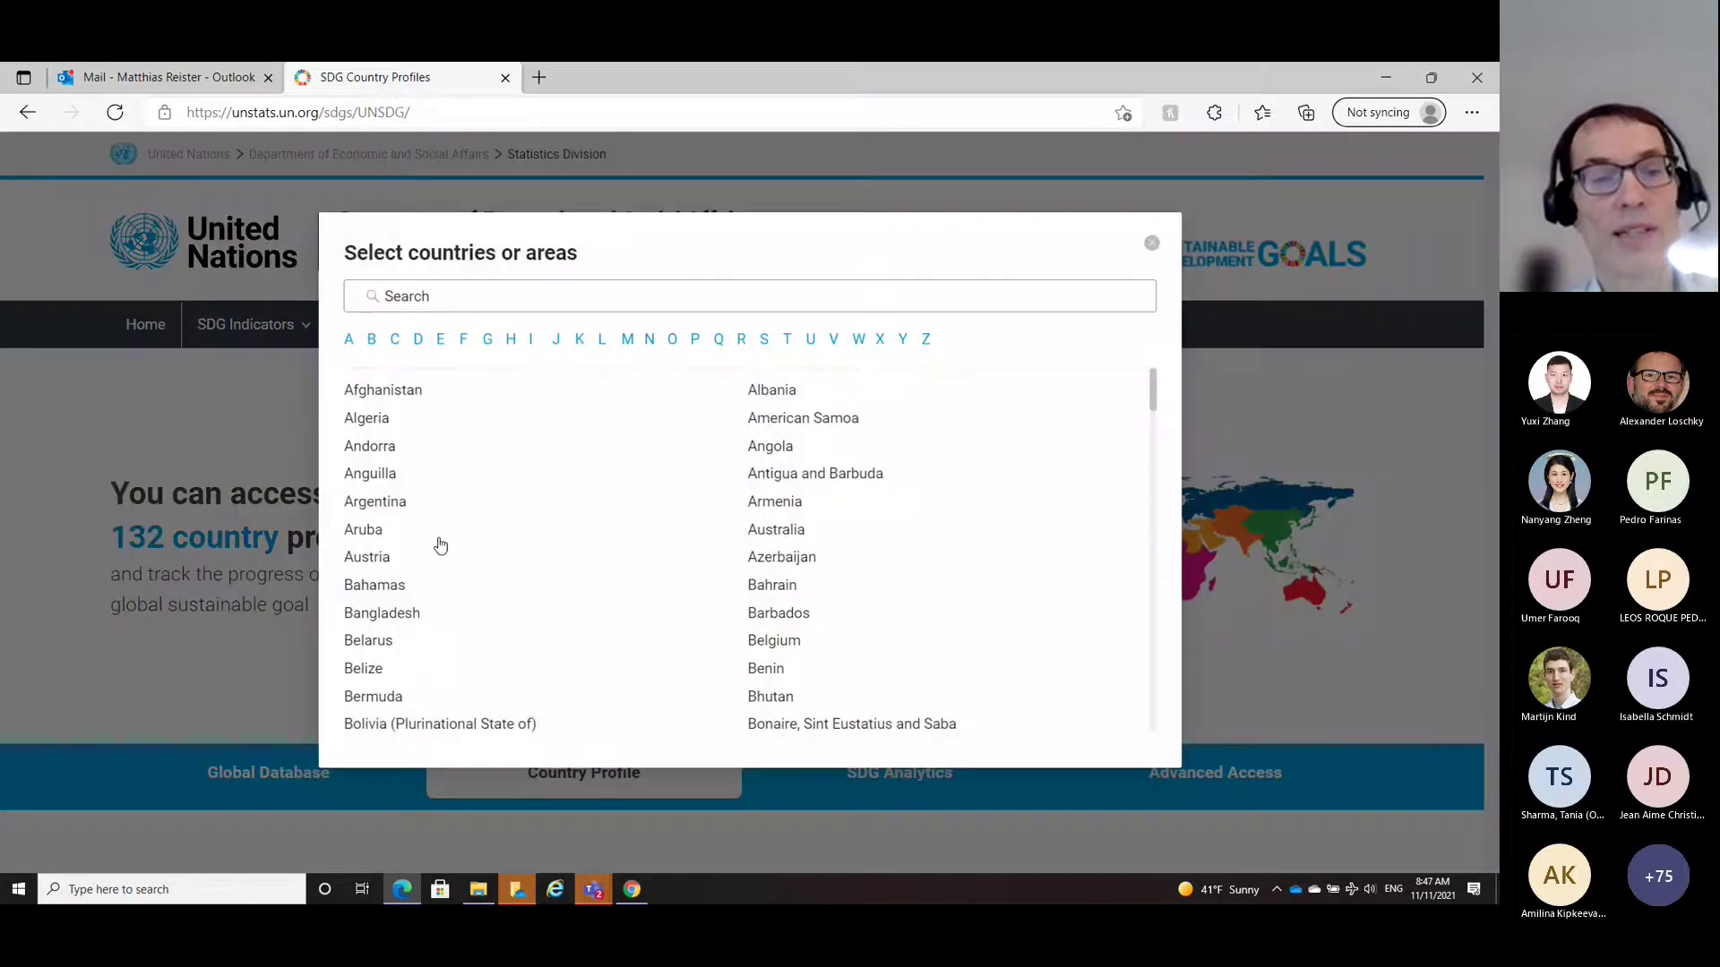
{"action": "left_click", "coordinate": [772, 530]}
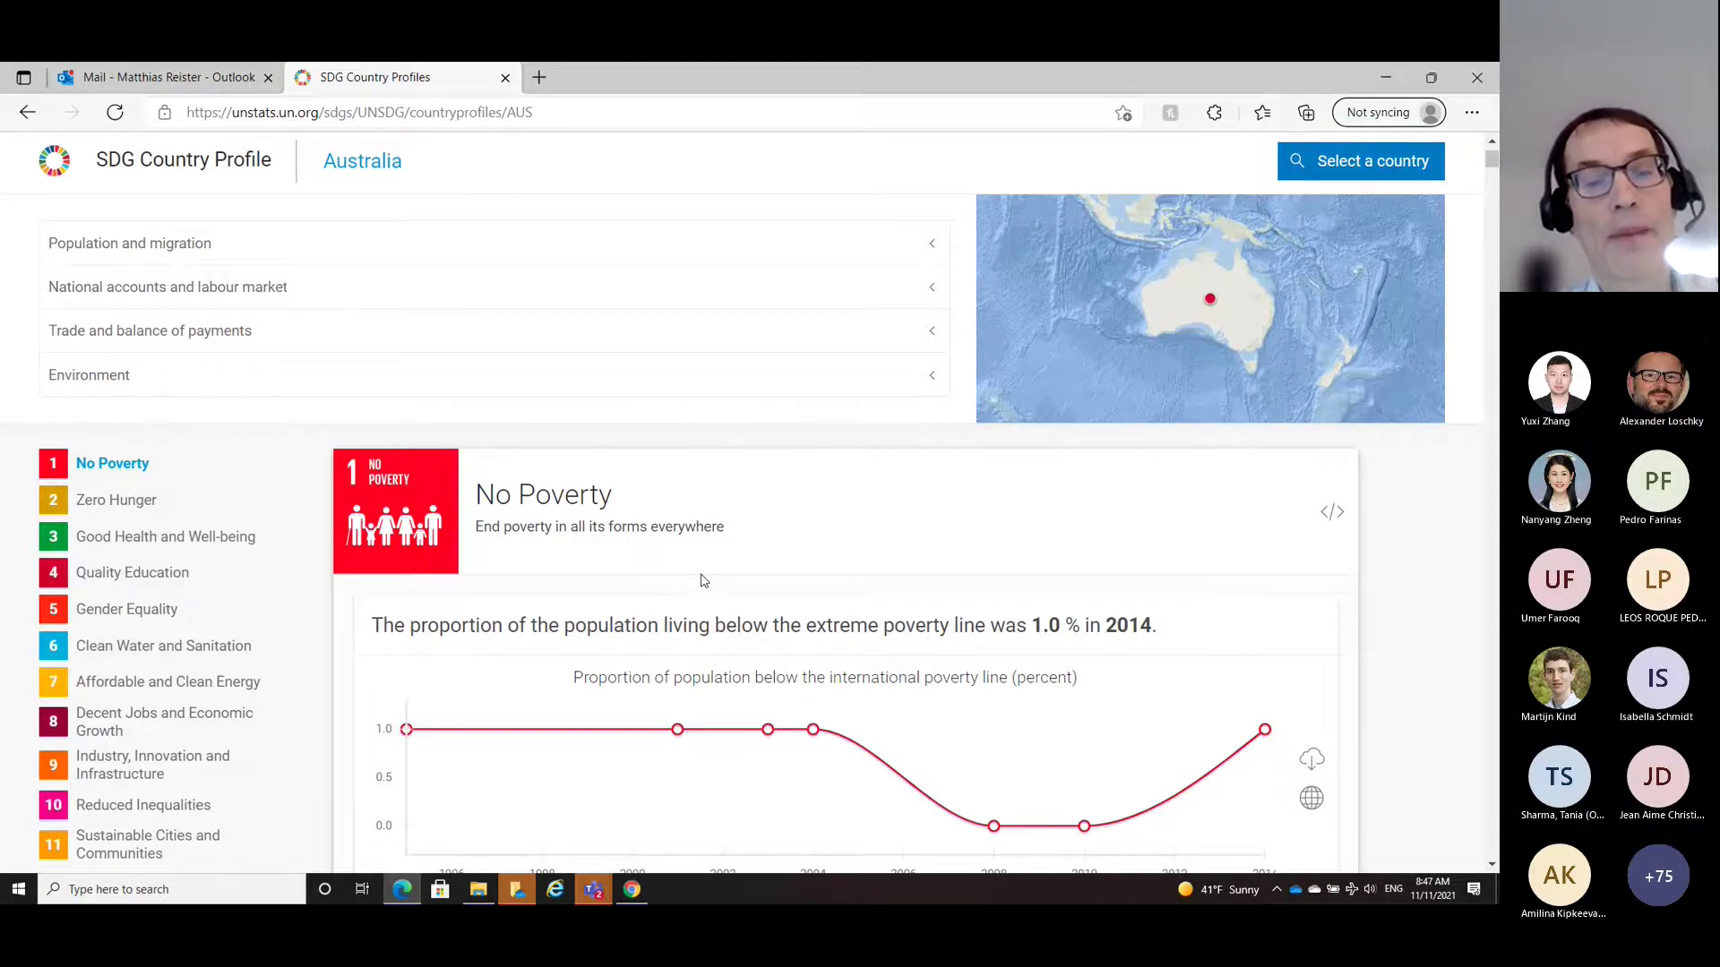
{"action": "scroll", "coordinate": [702, 580], "scroll_direction": "down", "scroll_amount": 5}
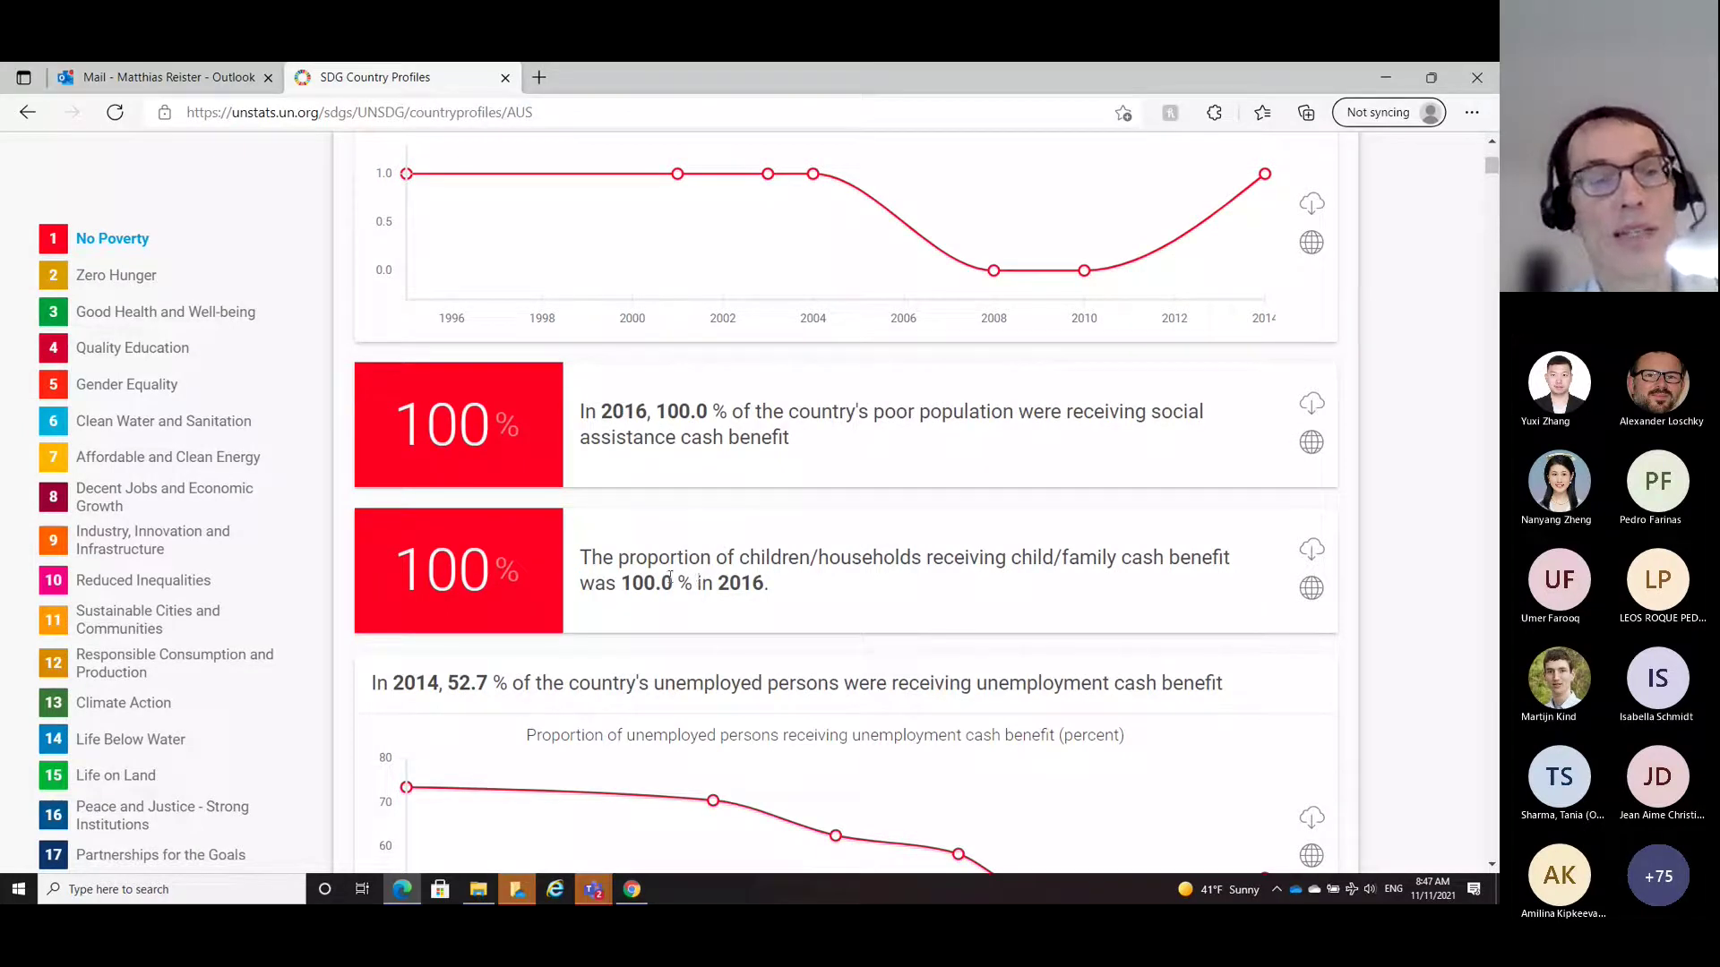
{"action": "left_click", "coordinate": [55, 314]}
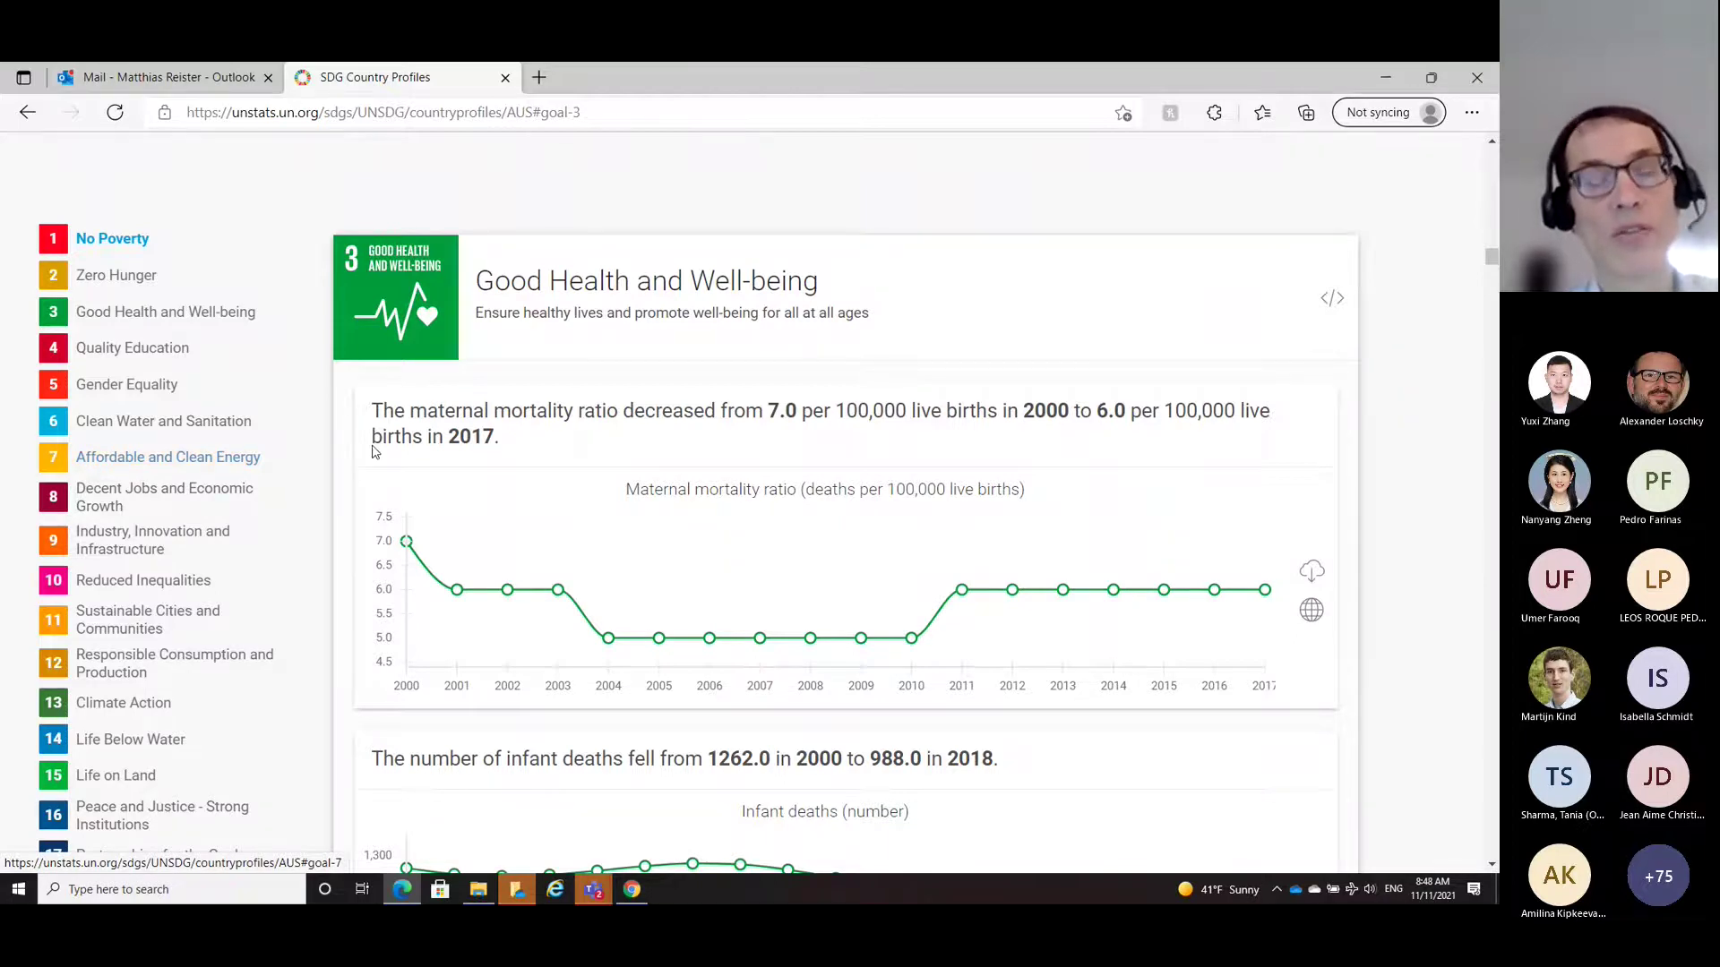
{"action": "scroll", "coordinate": [495, 466], "scroll_direction": "up", "scroll_amount": 2}
{"action": "scroll", "coordinate": [497, 464], "scroll_direction": "up", "scroll_amount": 12}
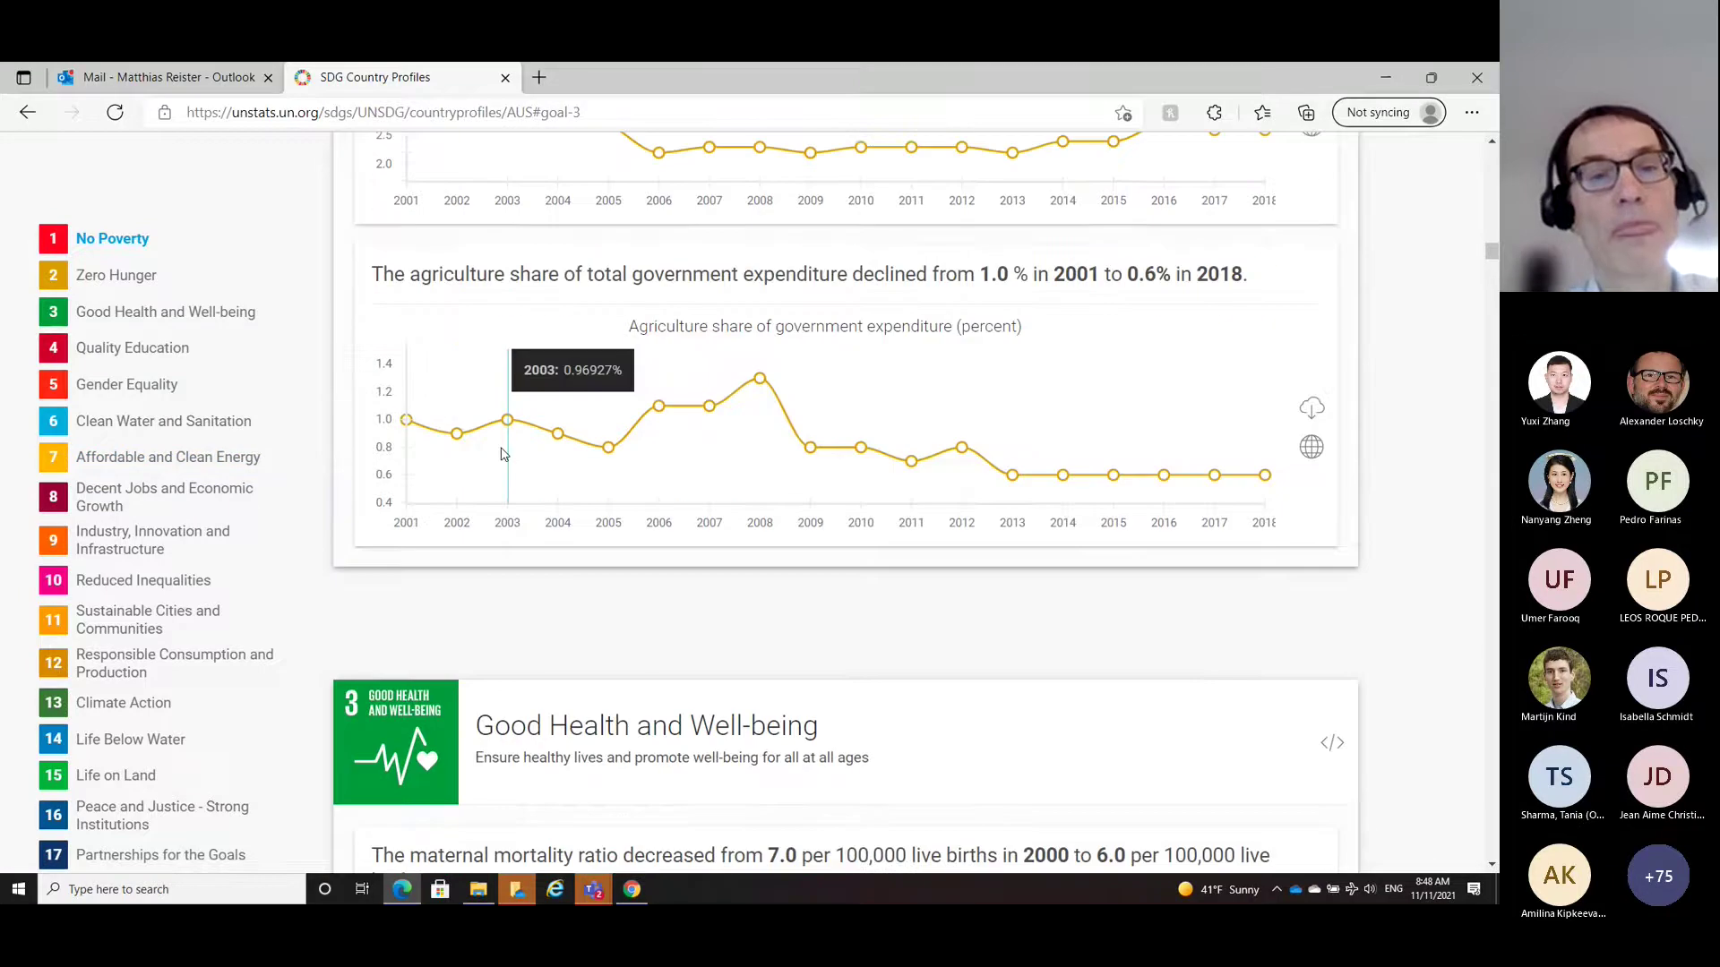
{"action": "scroll", "coordinate": [506, 465], "scroll_direction": "up", "scroll_amount": 15}
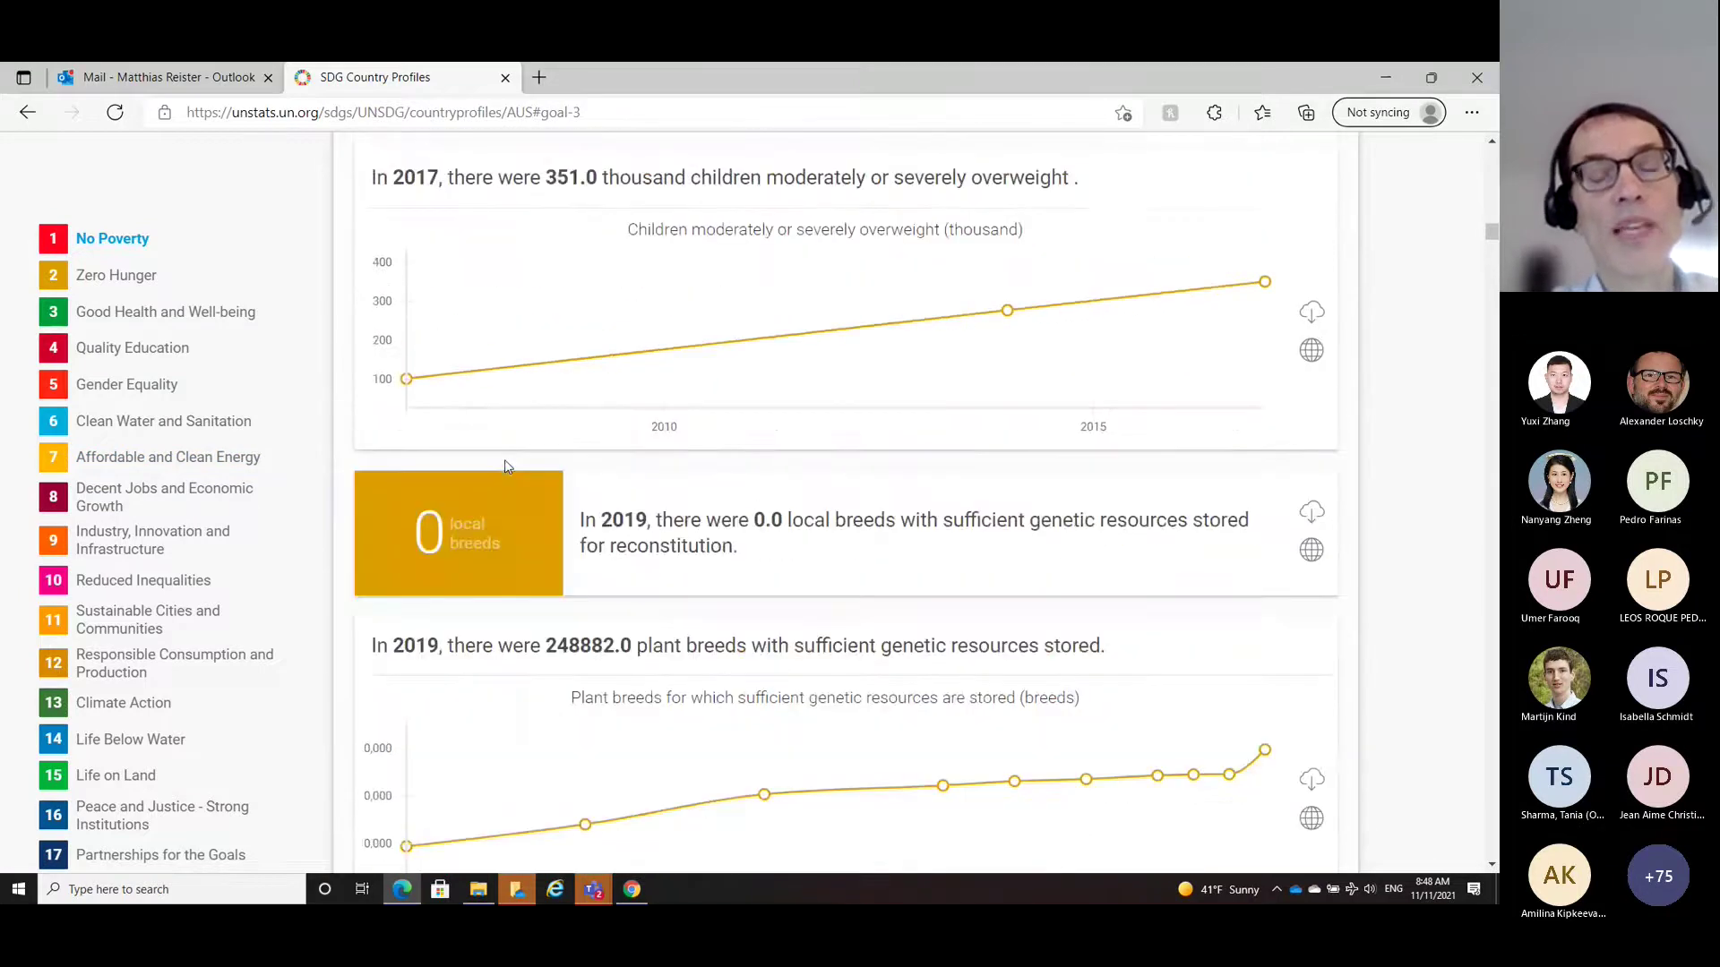
{"action": "scroll", "coordinate": [506, 466], "scroll_direction": "up", "scroll_amount": 15}
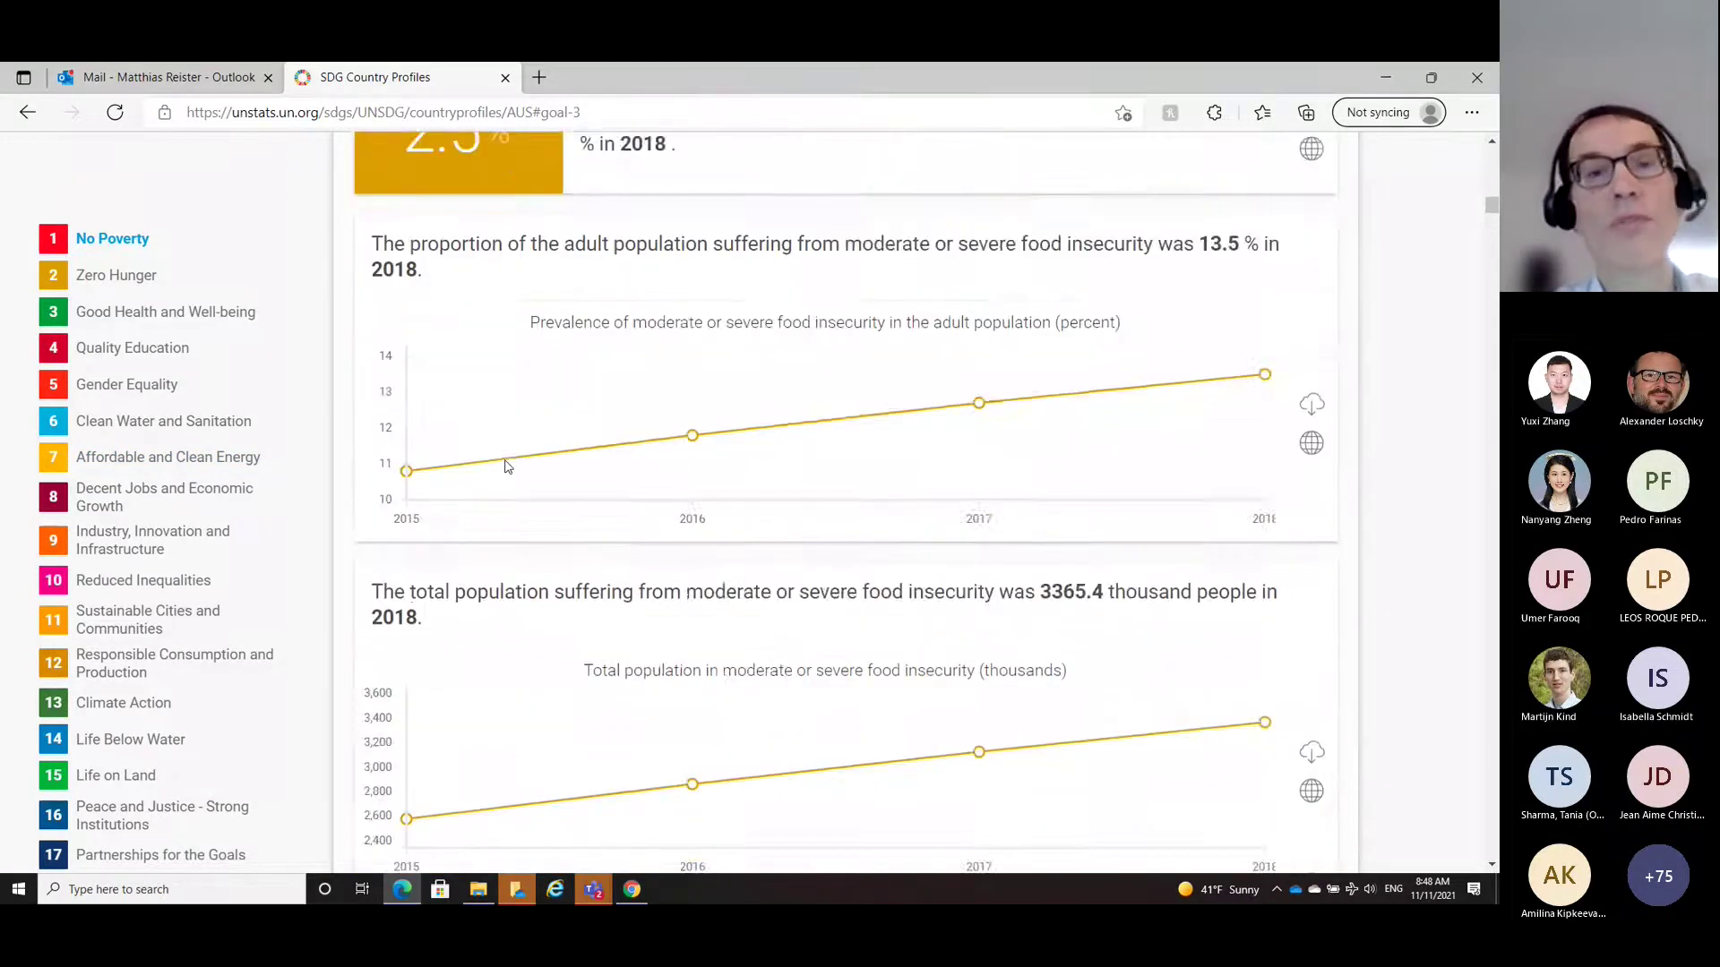
{"action": "scroll", "coordinate": [506, 466], "scroll_direction": "up", "scroll_amount": 8}
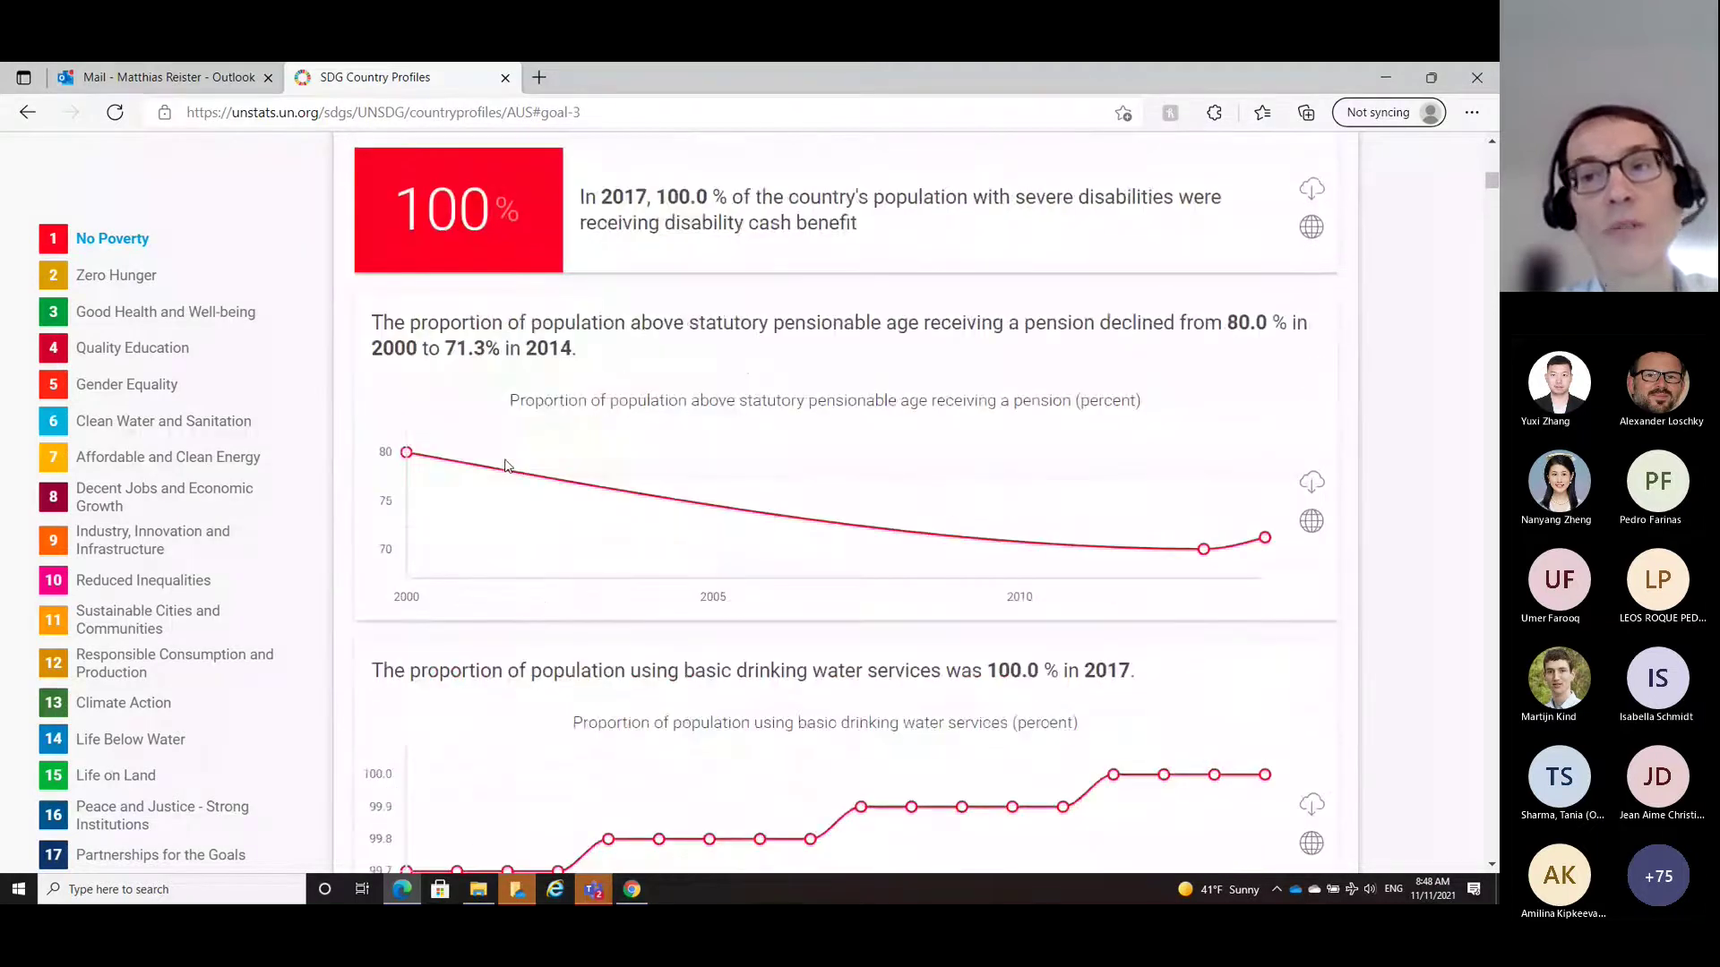
{"action": "scroll", "coordinate": [506, 466], "scroll_direction": "up", "scroll_amount": 5}
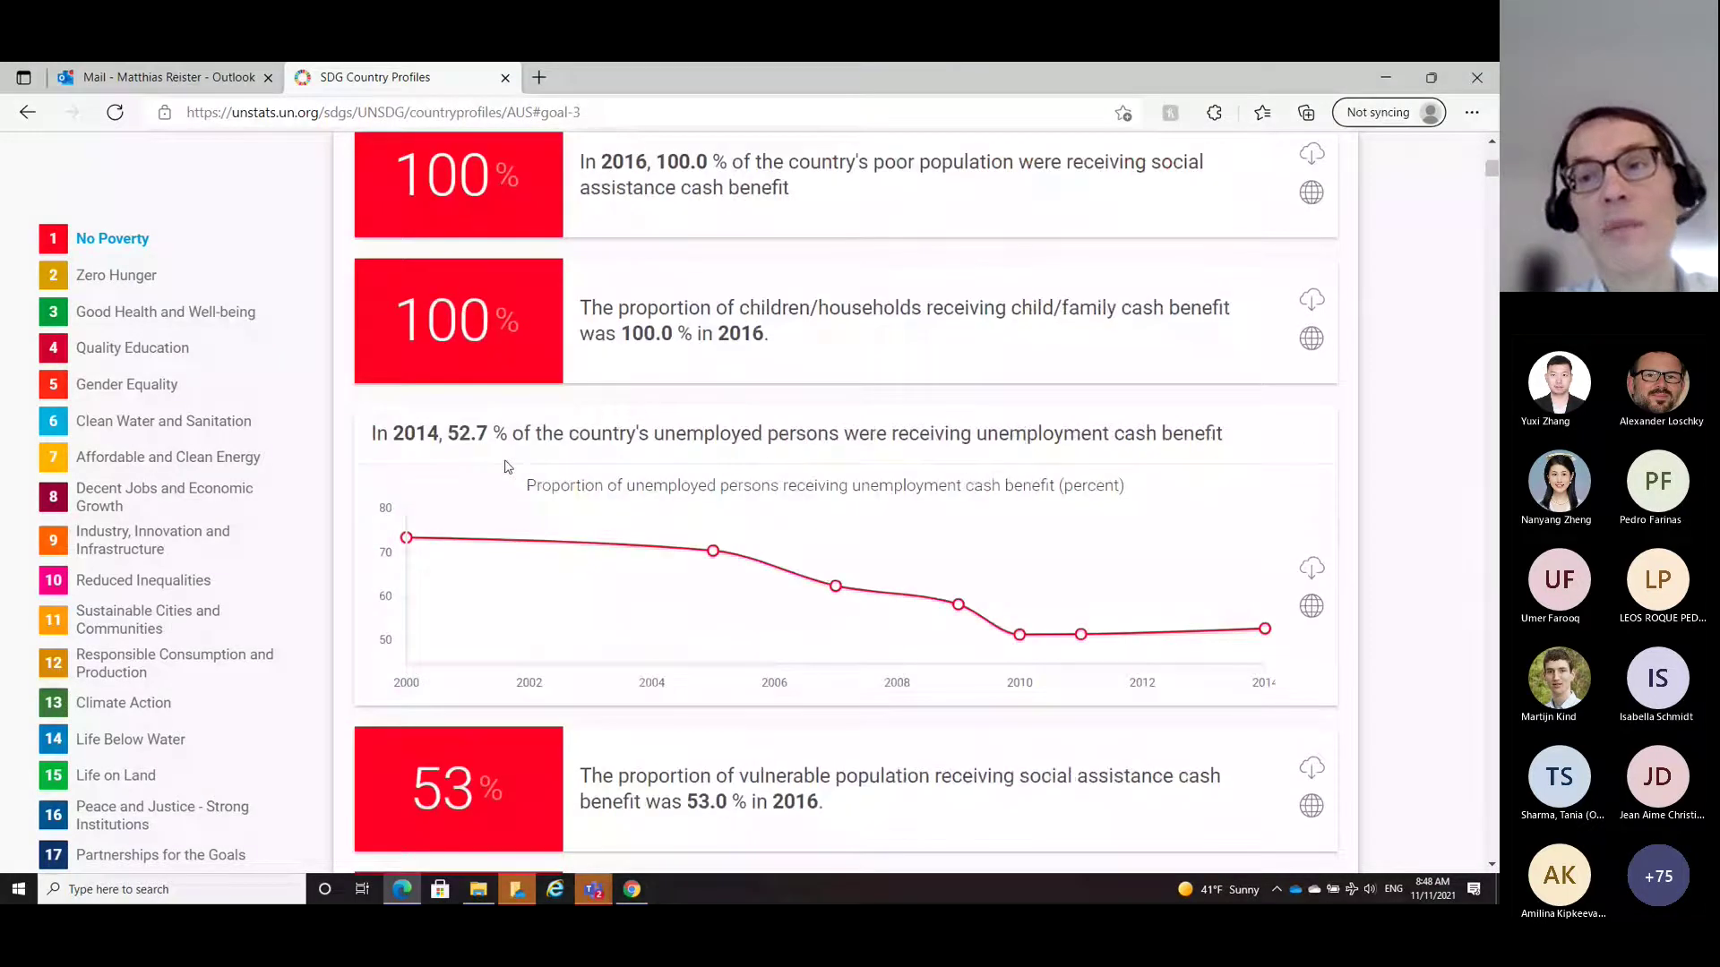
{"action": "scroll", "coordinate": [506, 466], "scroll_direction": "up", "scroll_amount": 5}
{"action": "scroll", "coordinate": [506, 466], "scroll_direction": "up", "scroll_amount": 4}
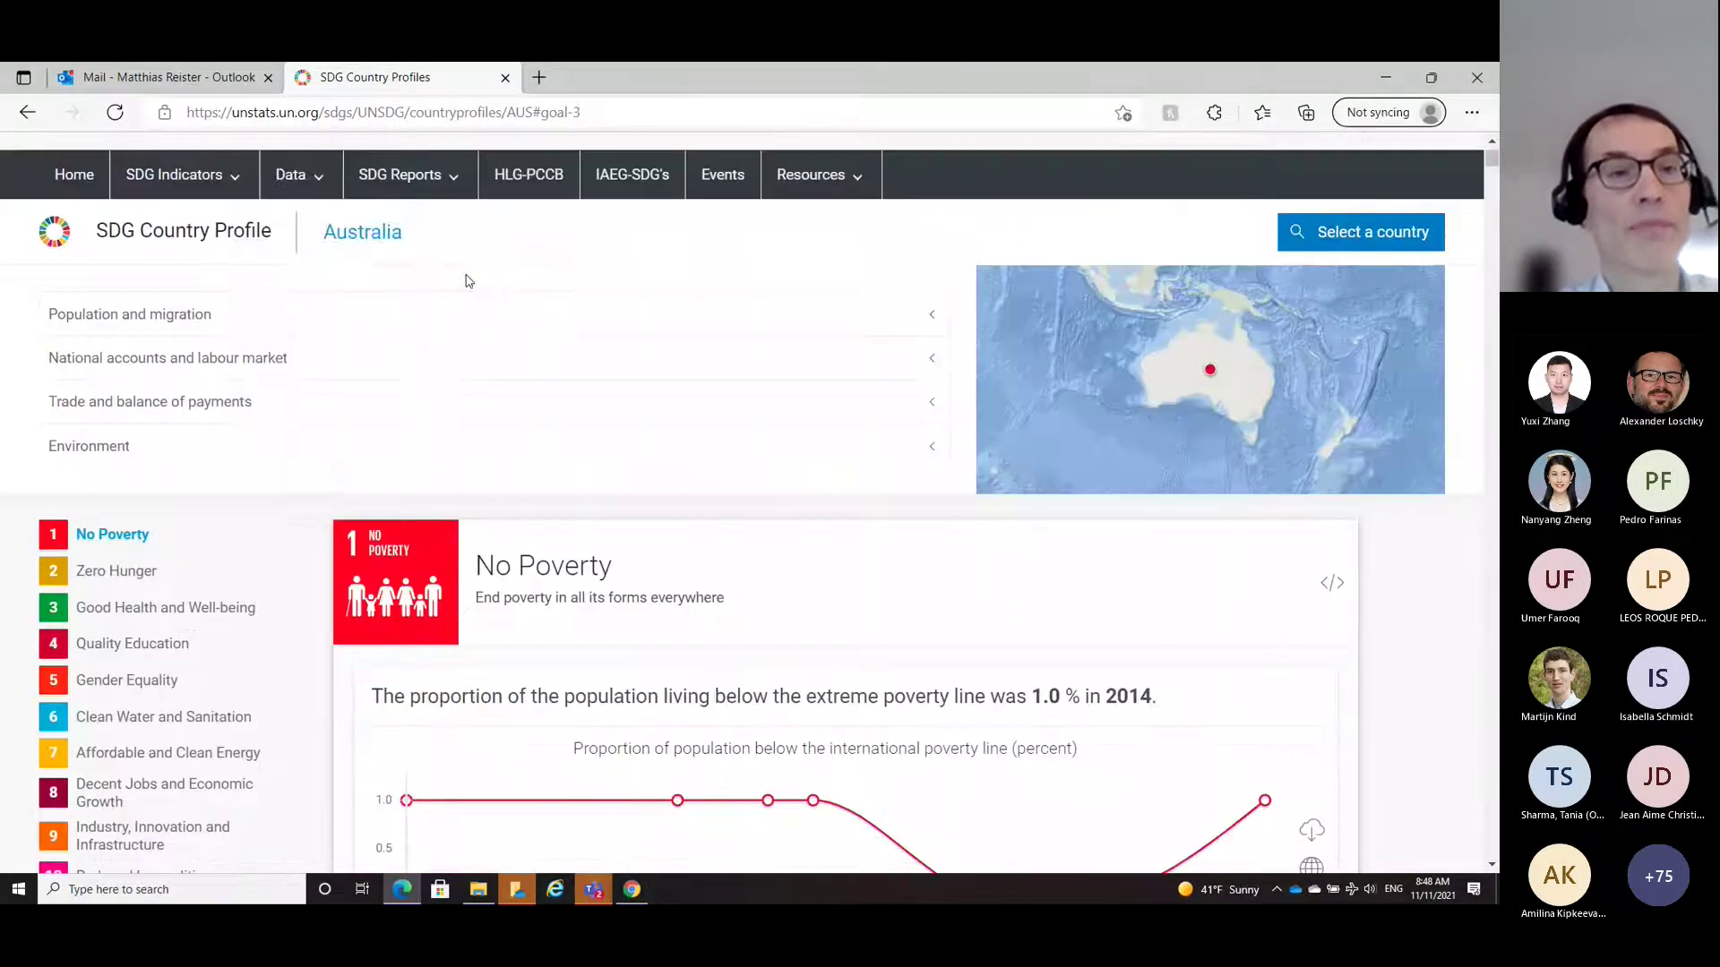
Step: Return to the data overview page and open the Data Availability option of SDG Analytics
{"action": "left_click", "coordinate": [310, 188]}
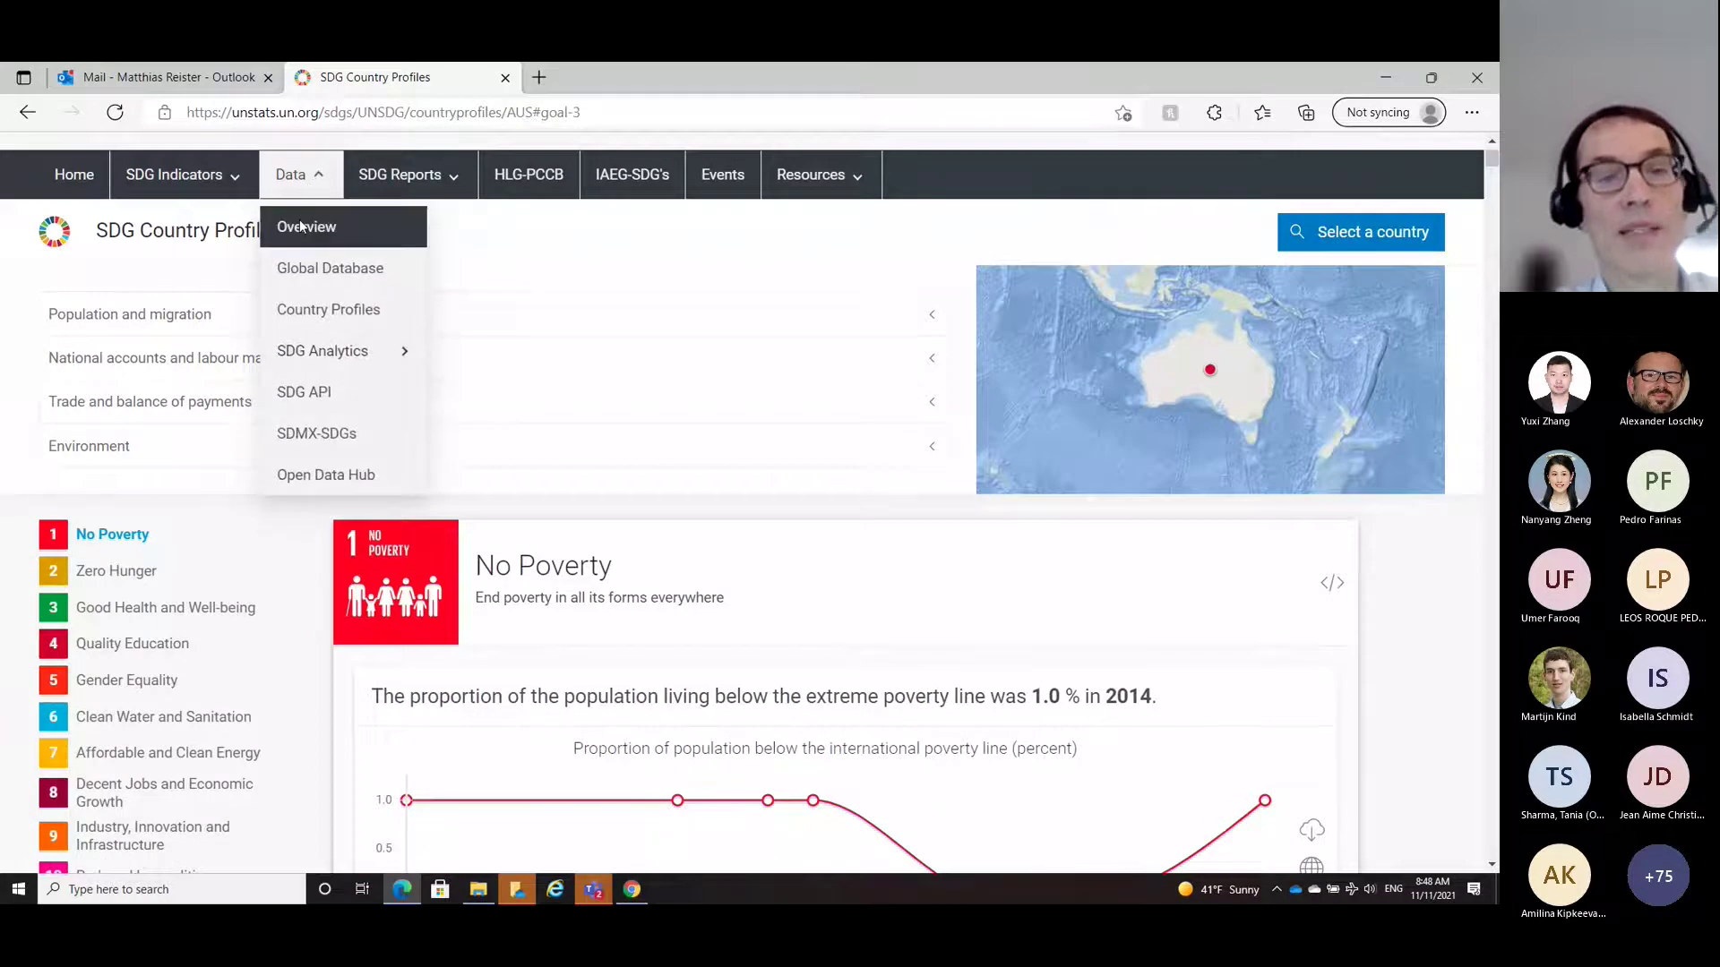
{"action": "left_click", "coordinate": [304, 227]}
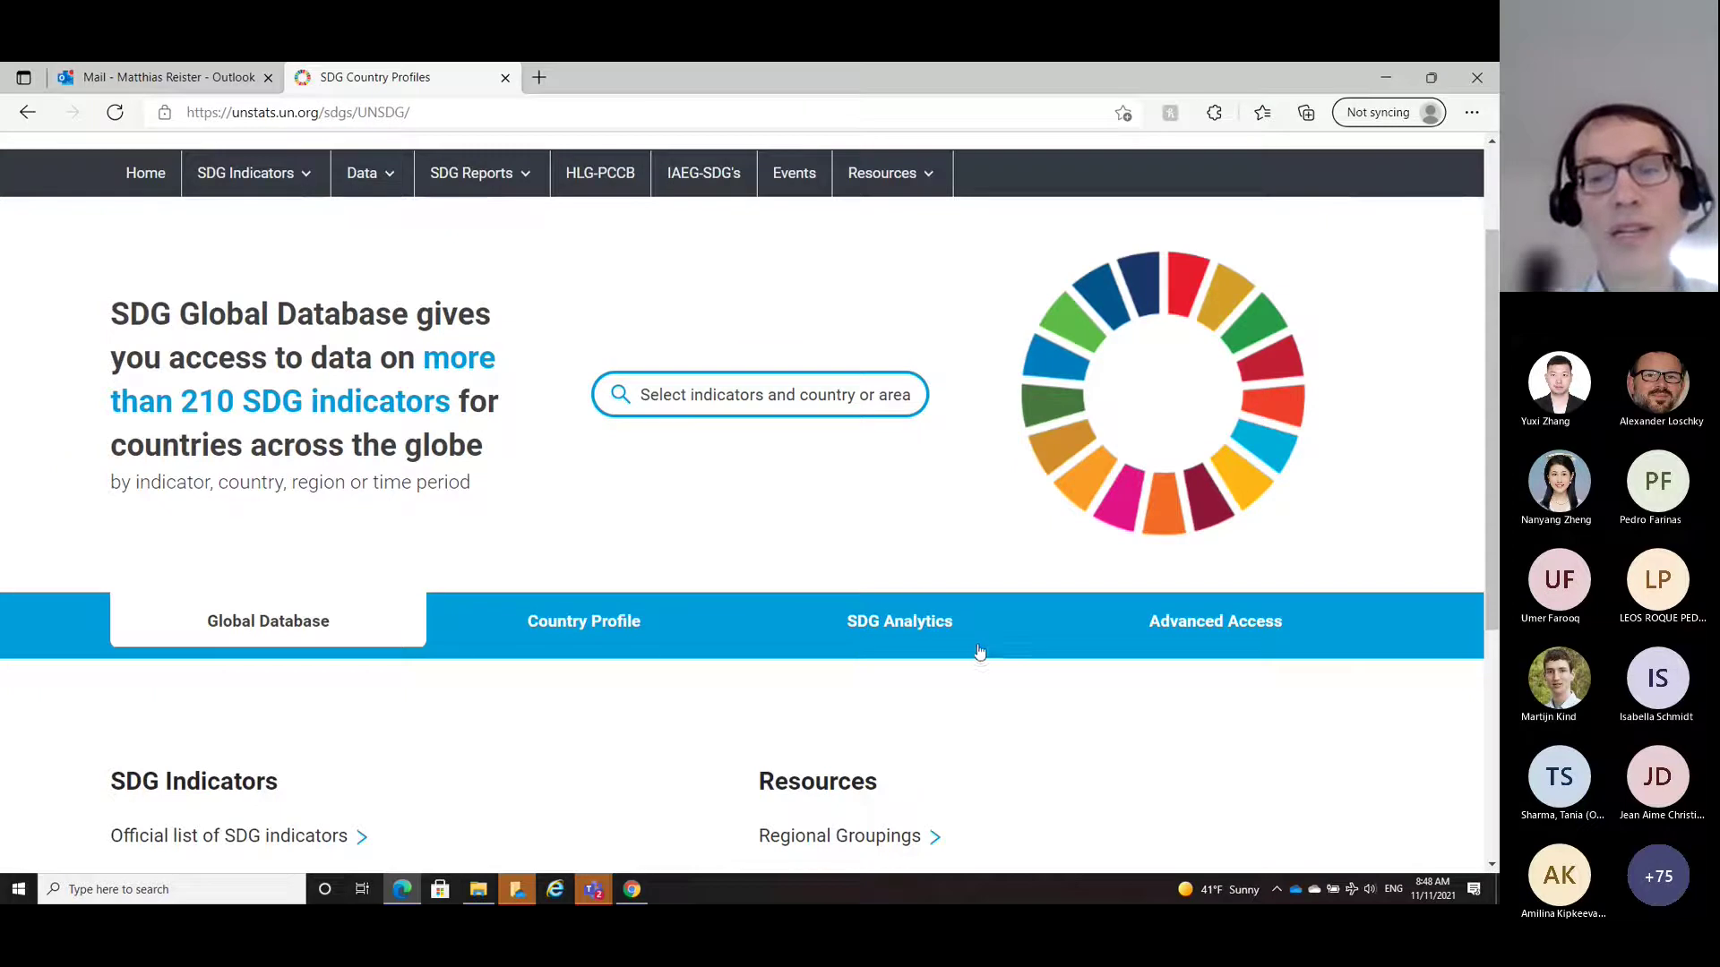
{"action": "left_click", "coordinate": [905, 627]}
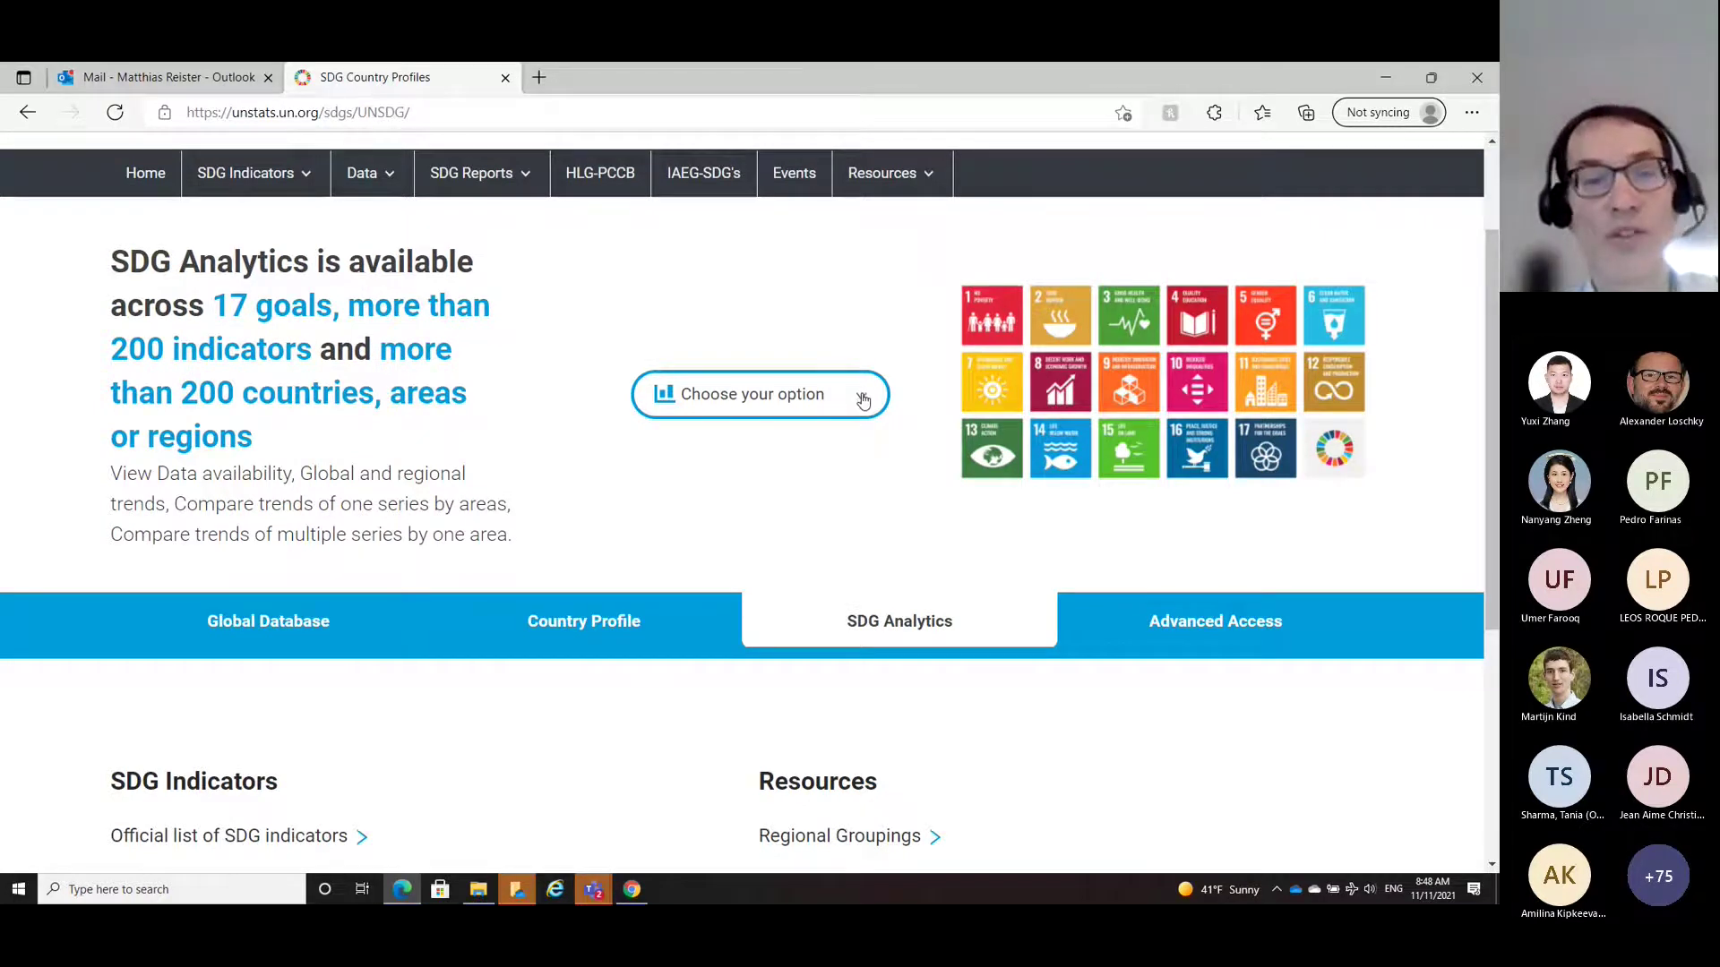
{"action": "left_click", "coordinate": [768, 406]}
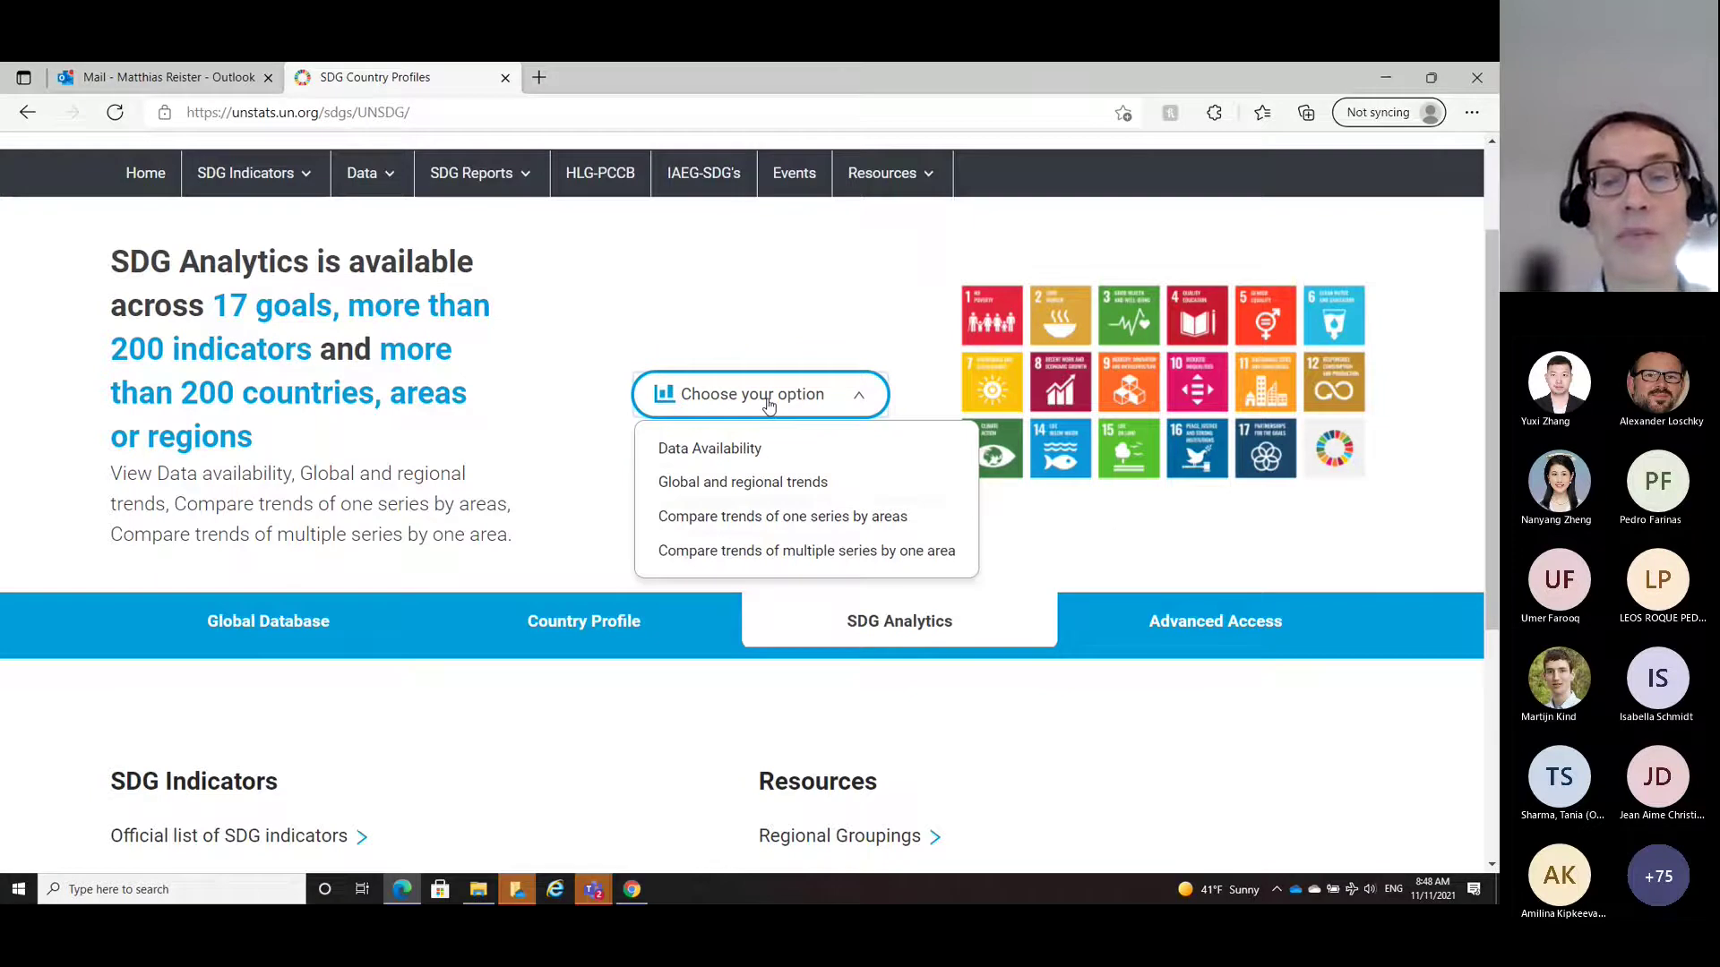
{"action": "left_click", "coordinate": [711, 452]}
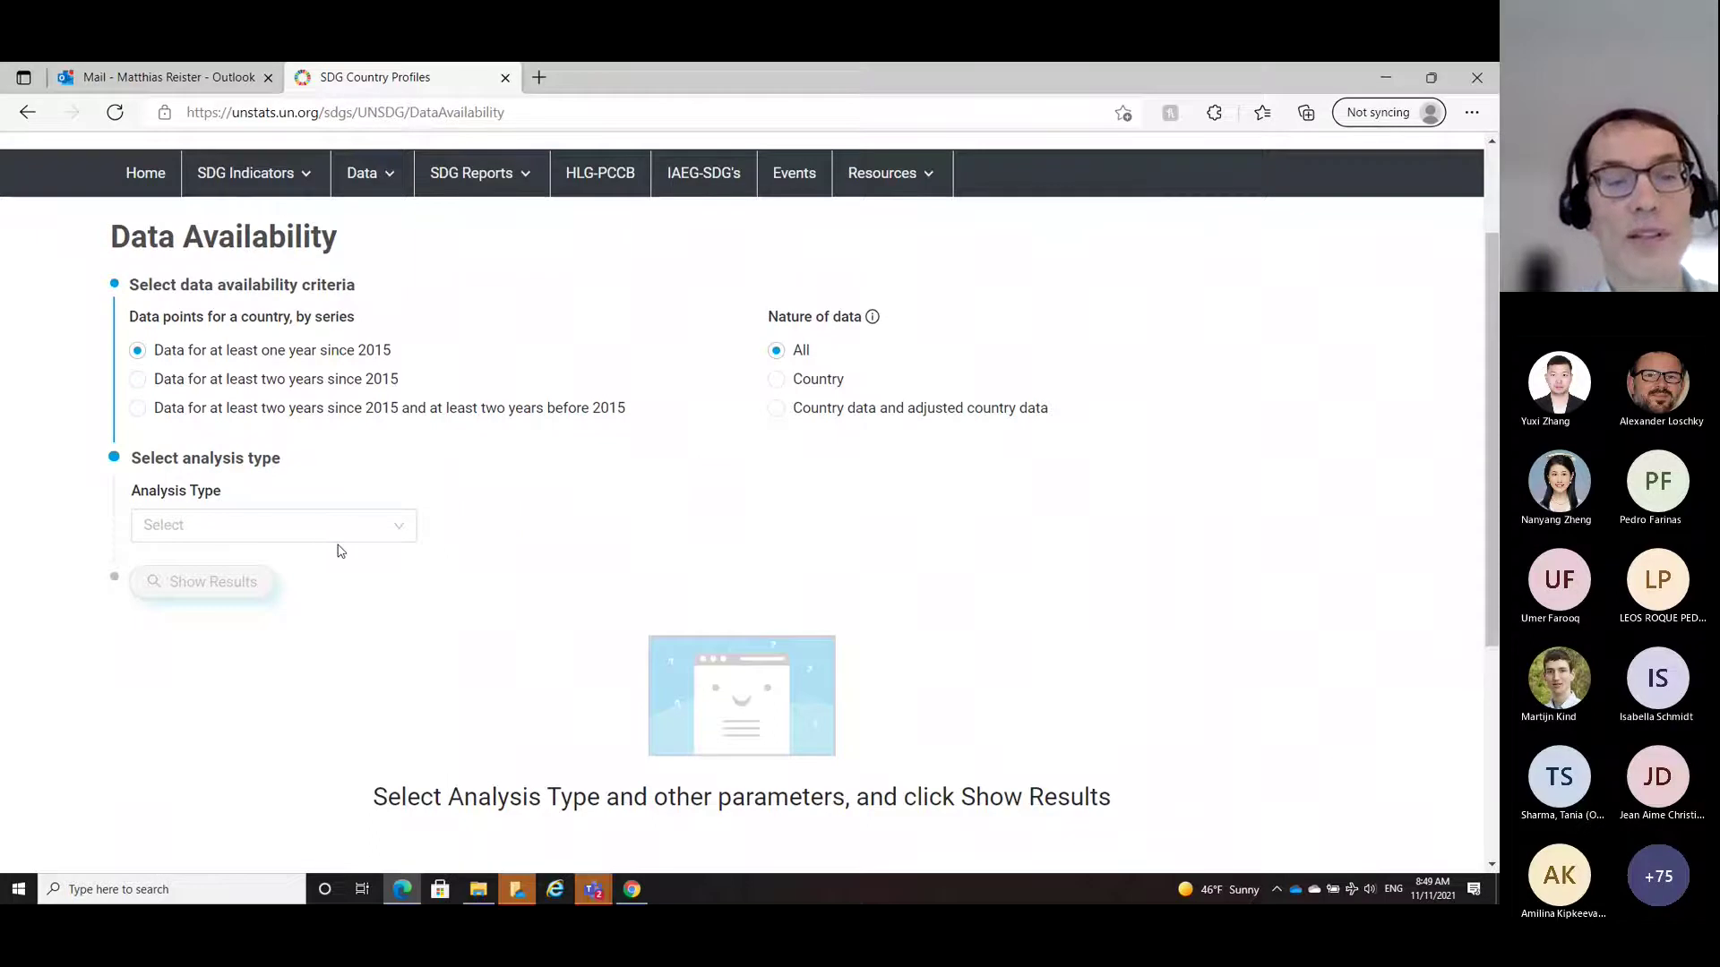
Step: Show the data availability results for Compare Indicators across all goals, covering all countries or areas, and review the table down to its legend
{"action": "left_click", "coordinate": [400, 532]}
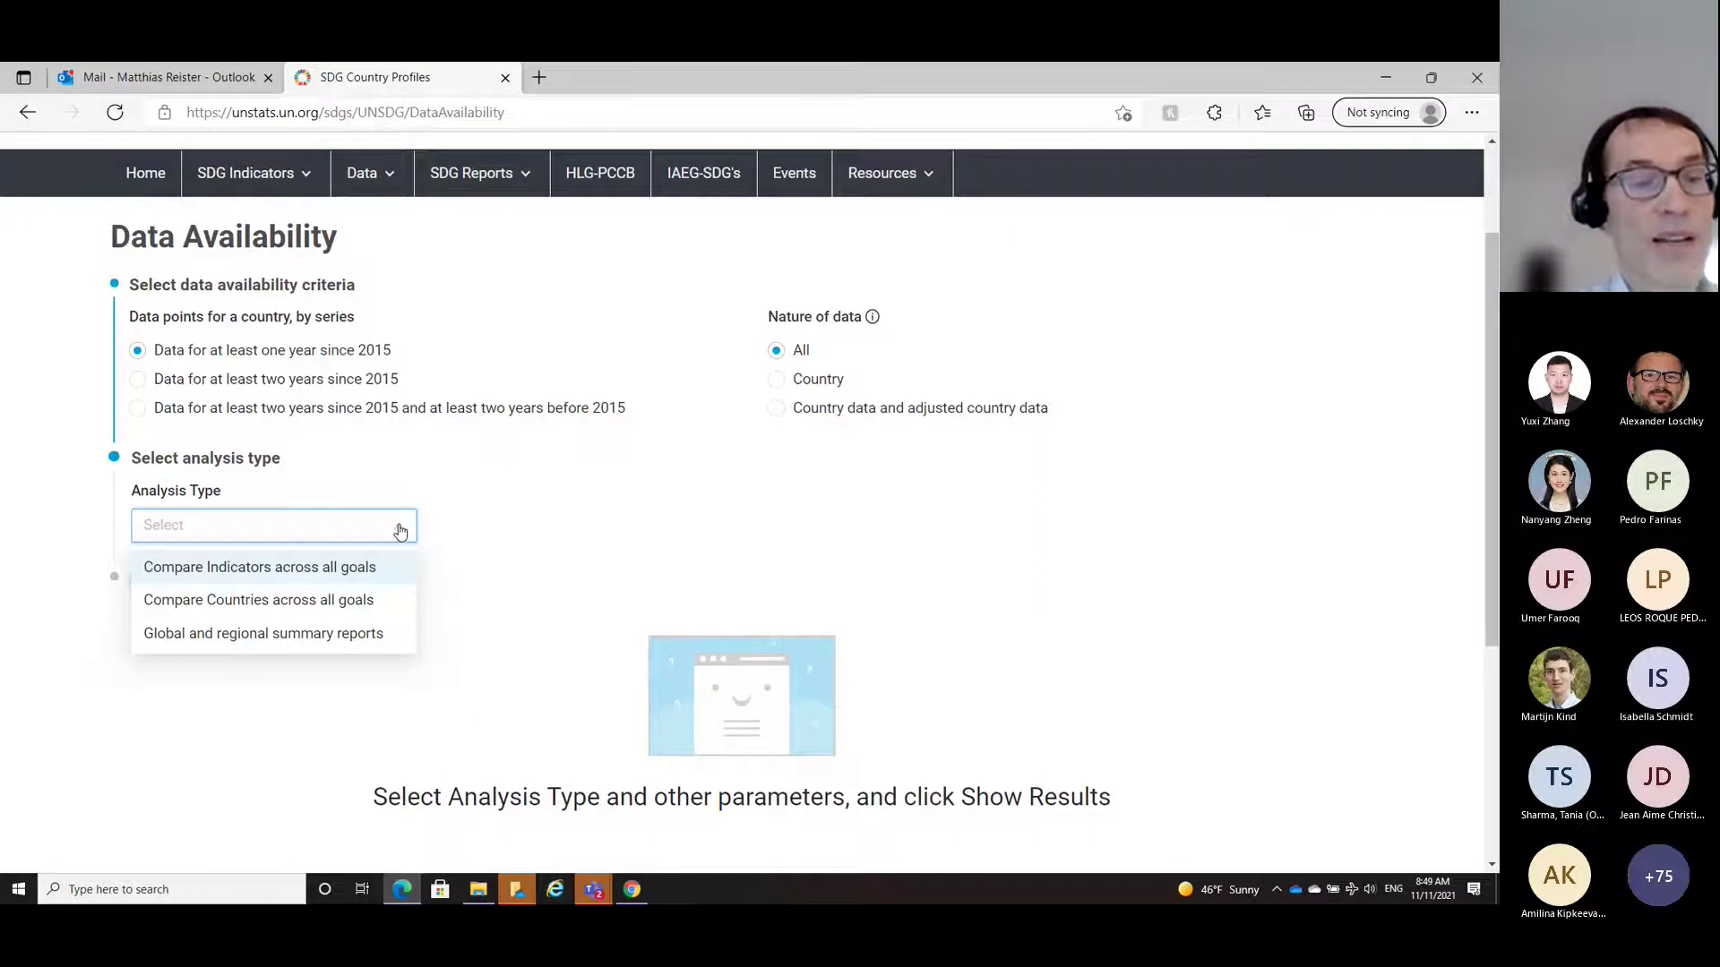
{"action": "left_click", "coordinate": [273, 570]}
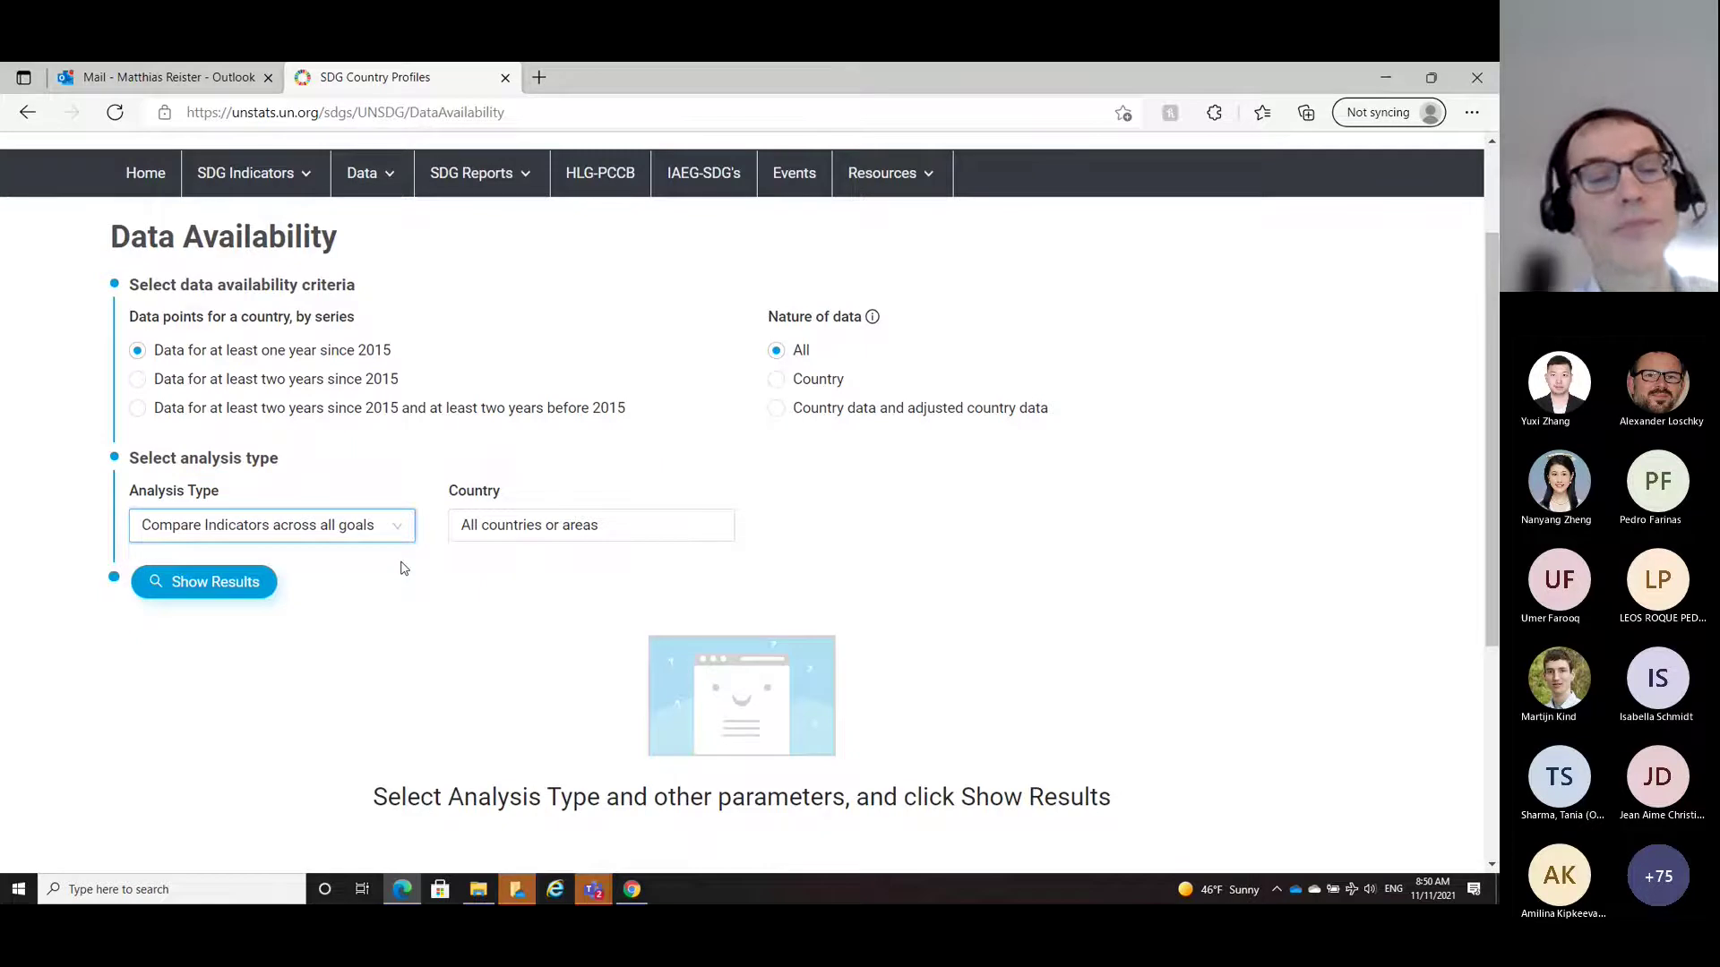
{"action": "left_click", "coordinate": [231, 583]}
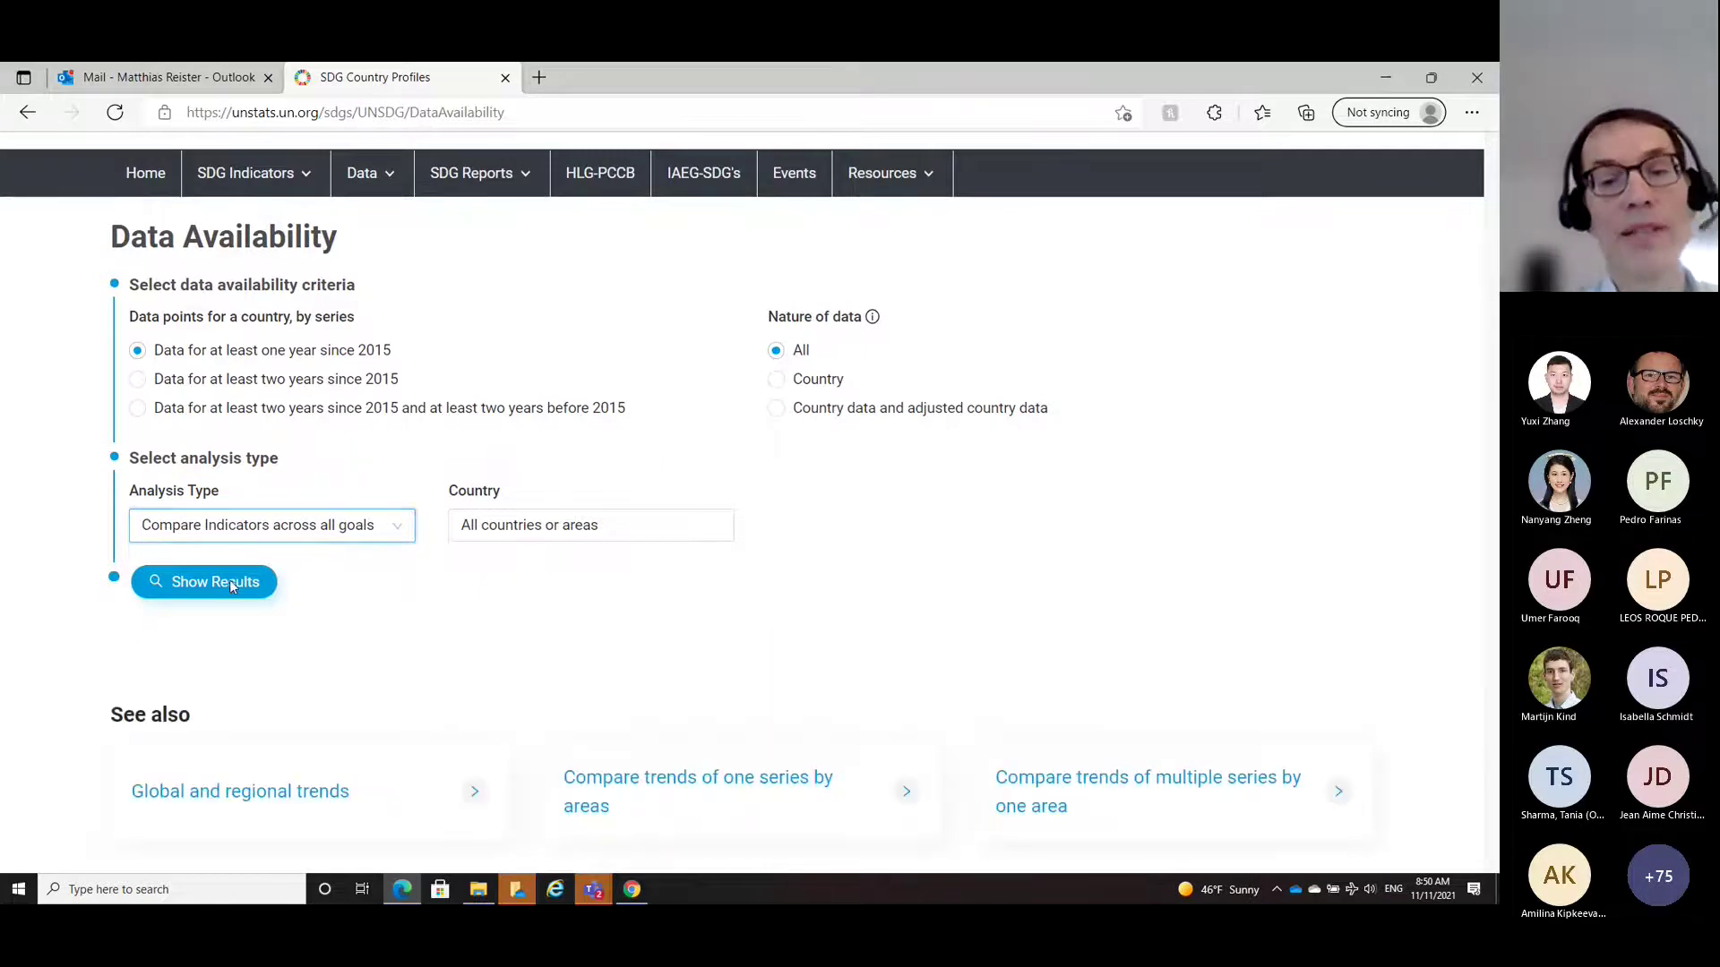
{"action": "left_click", "coordinate": [229, 581]}
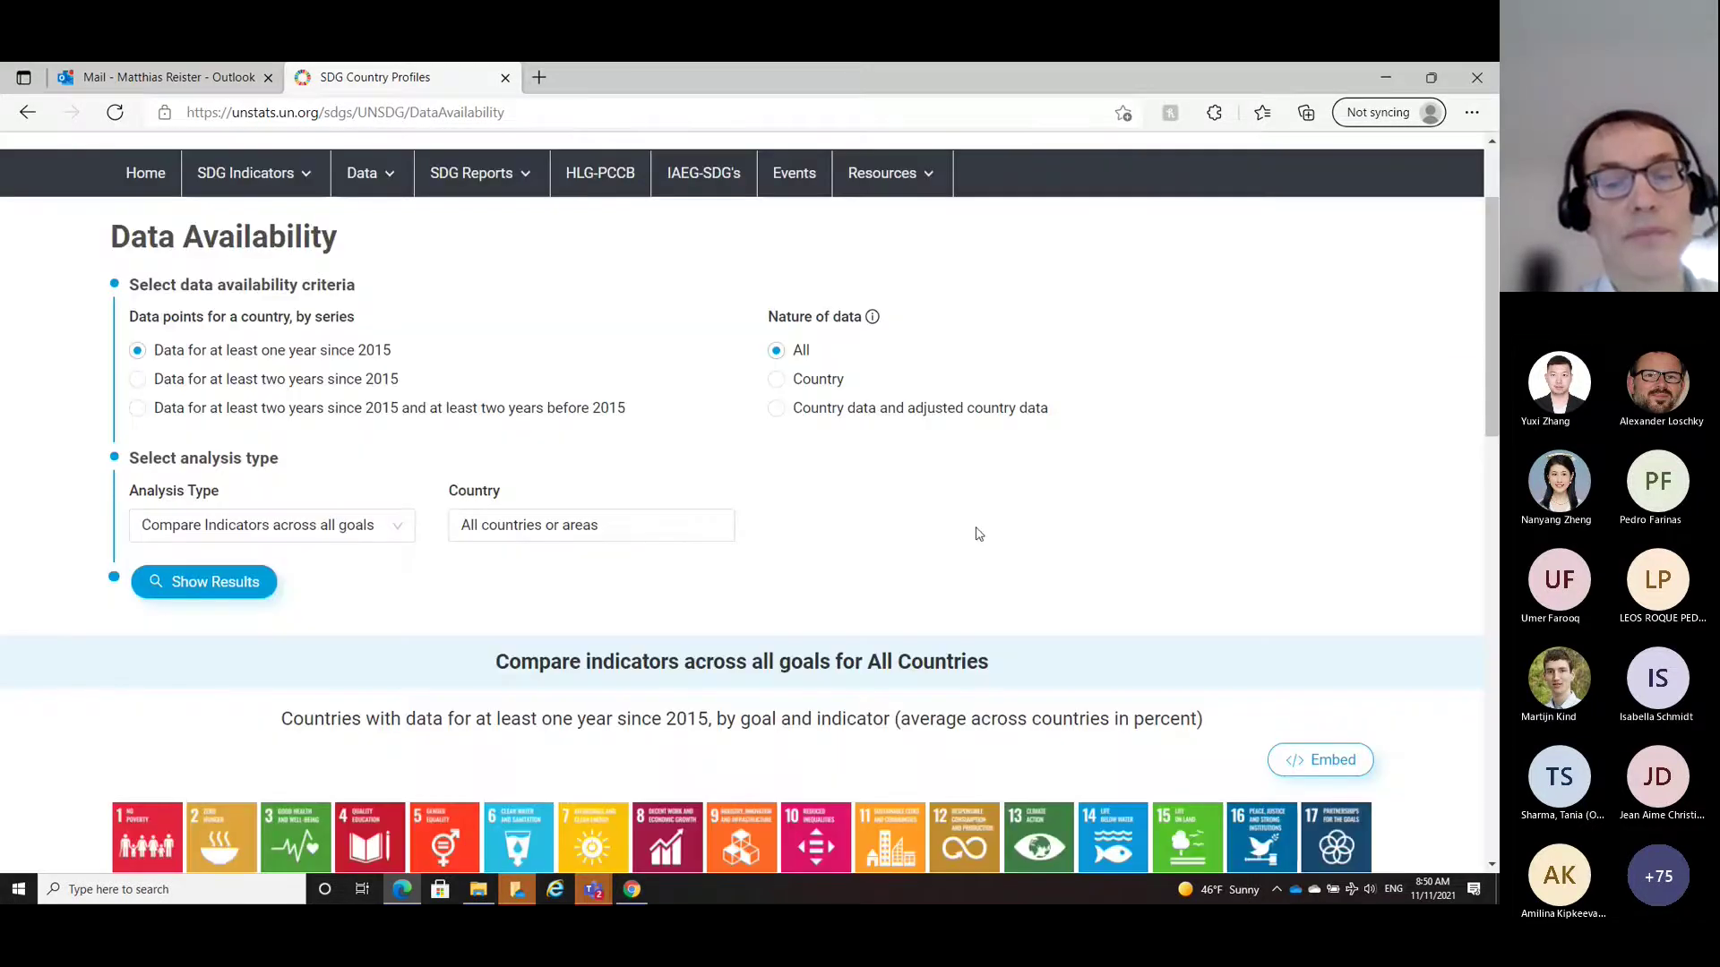
{"action": "scroll", "coordinate": [941, 493], "scroll_direction": "down", "scroll_amount": 3}
{"action": "scroll", "coordinate": [905, 448], "scroll_direction": "down", "scroll_amount": 2}
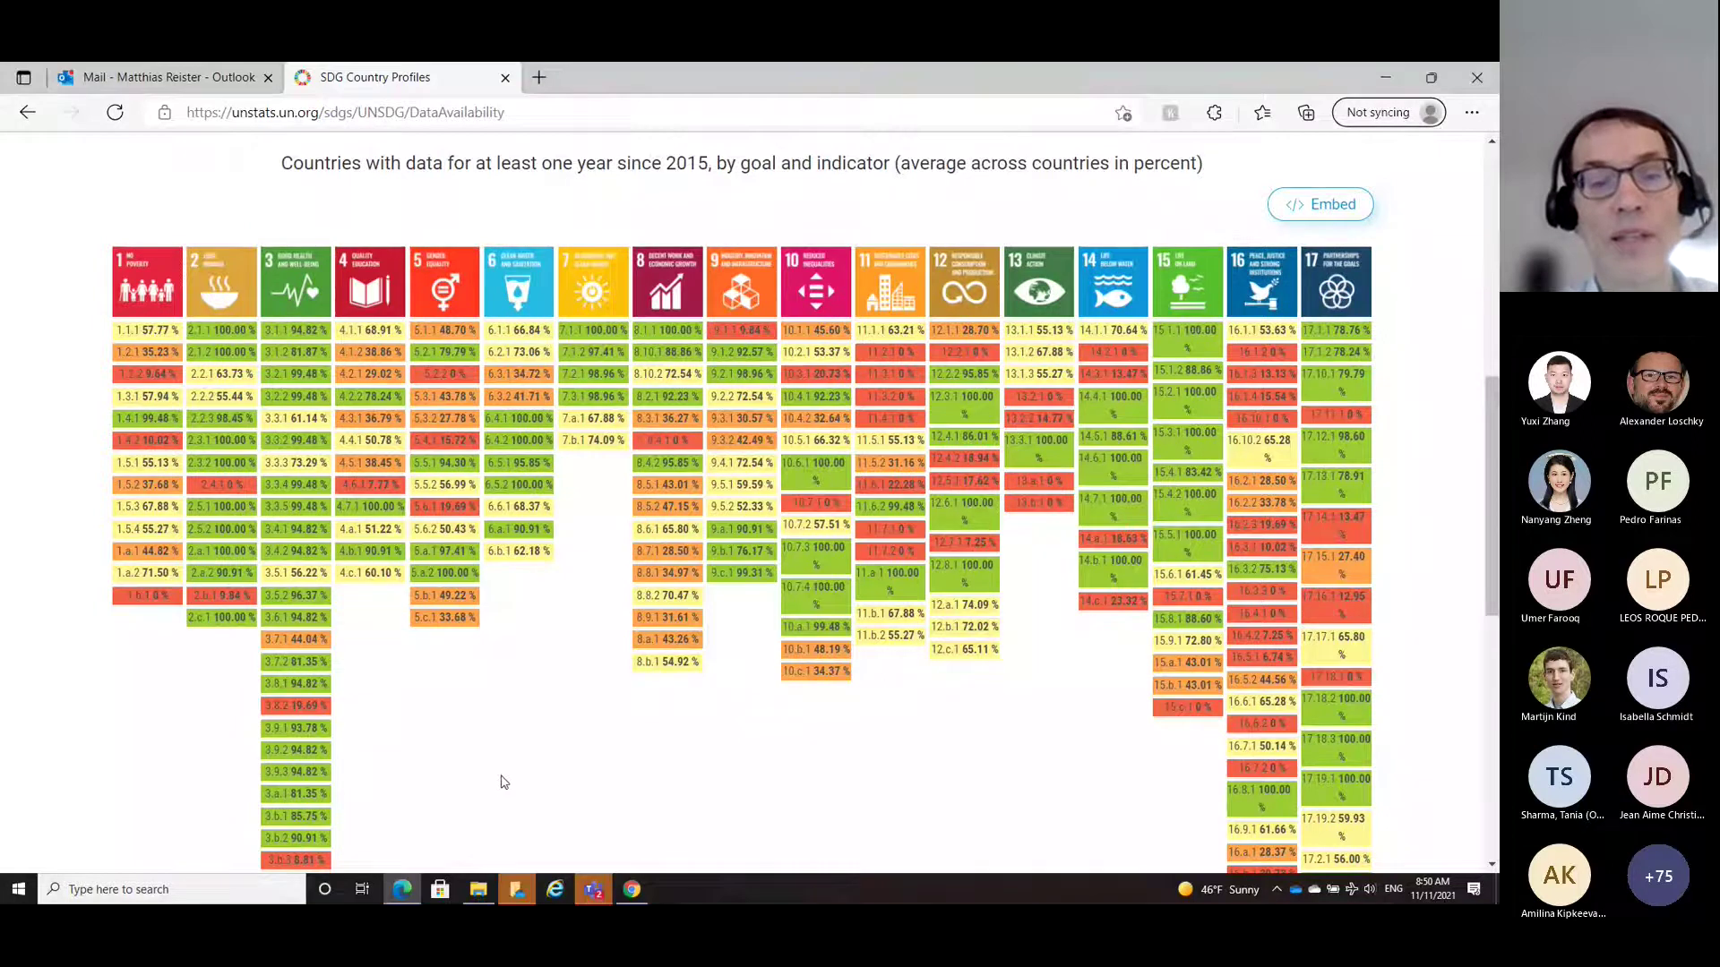
{"action": "scroll", "coordinate": [562, 746], "scroll_direction": "down", "scroll_amount": 4}
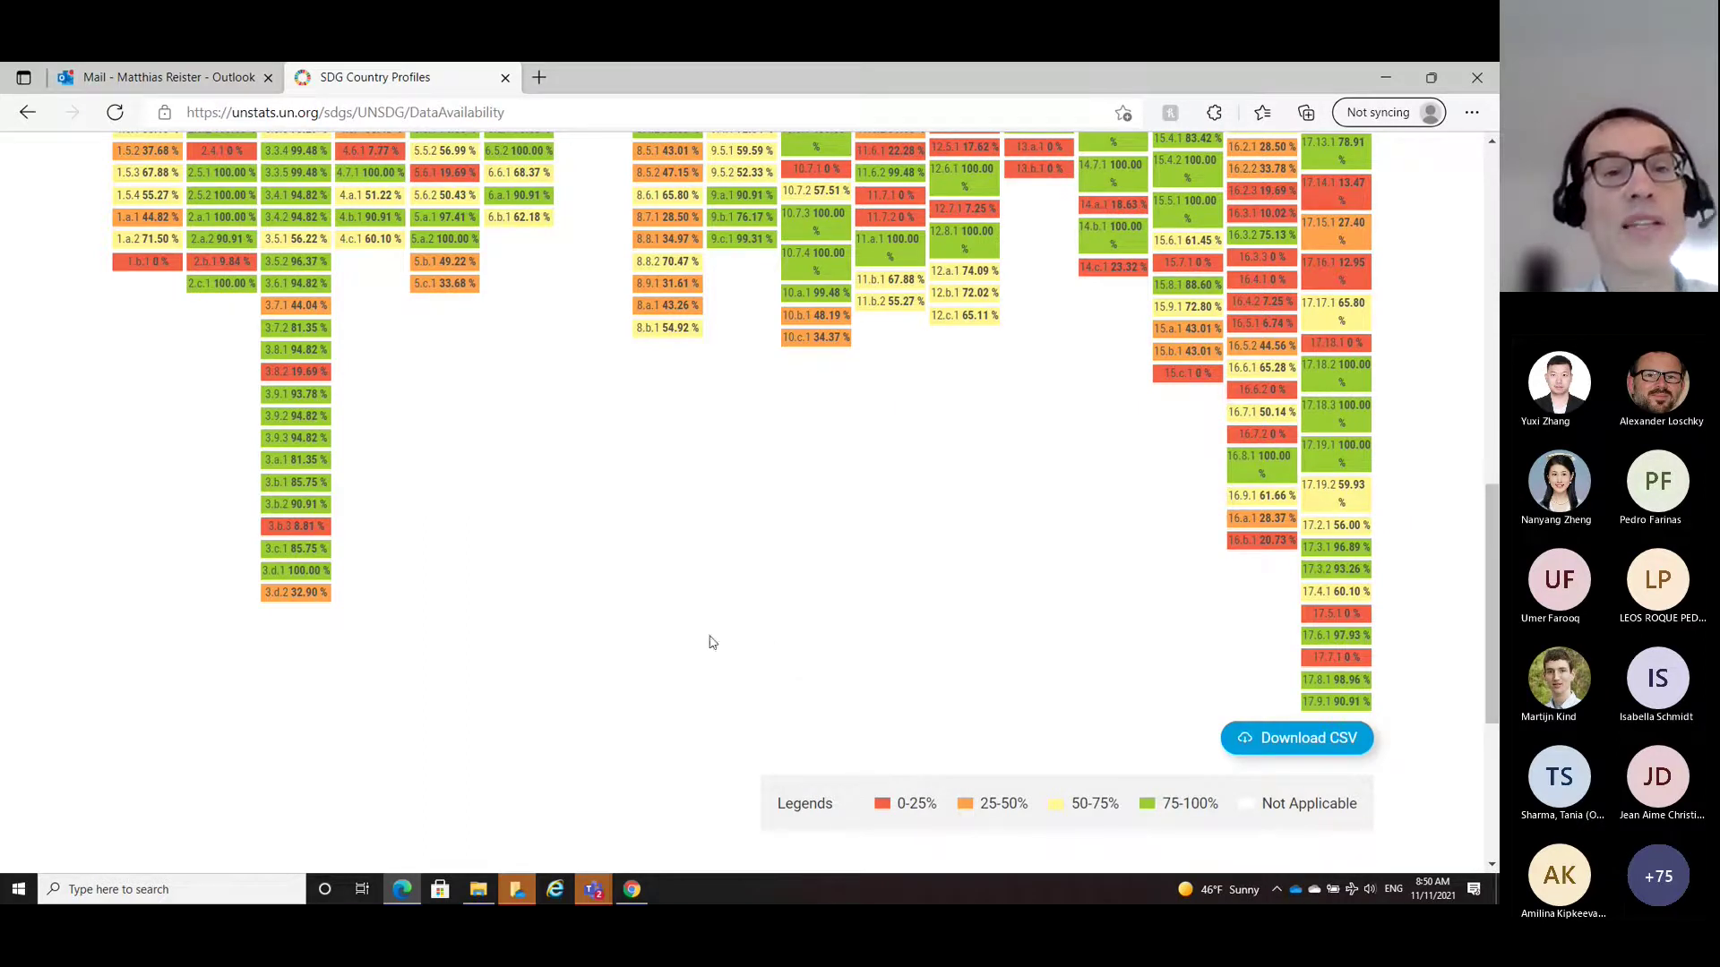
Step: Set the country to Australia for Compare Indicators across all goals and show its data availability results
{"action": "scroll", "coordinate": [649, 607], "scroll_direction": "up", "scroll_amount": 3}
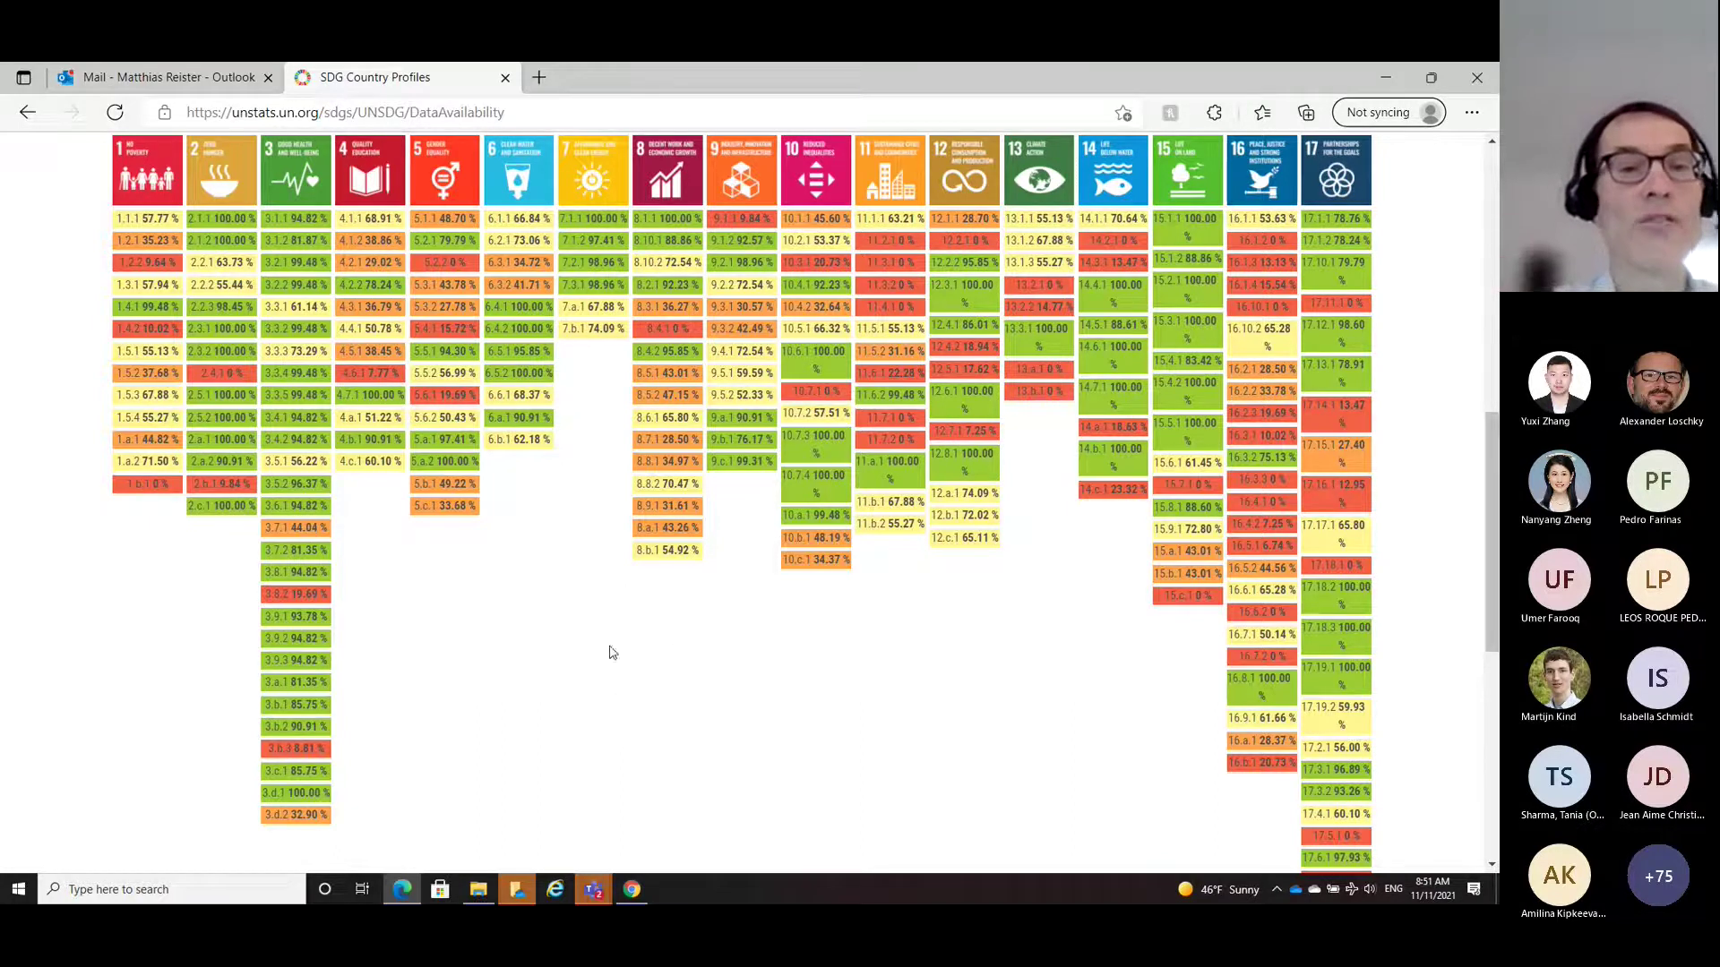
{"action": "scroll", "coordinate": [562, 659], "scroll_direction": "up", "scroll_amount": 4}
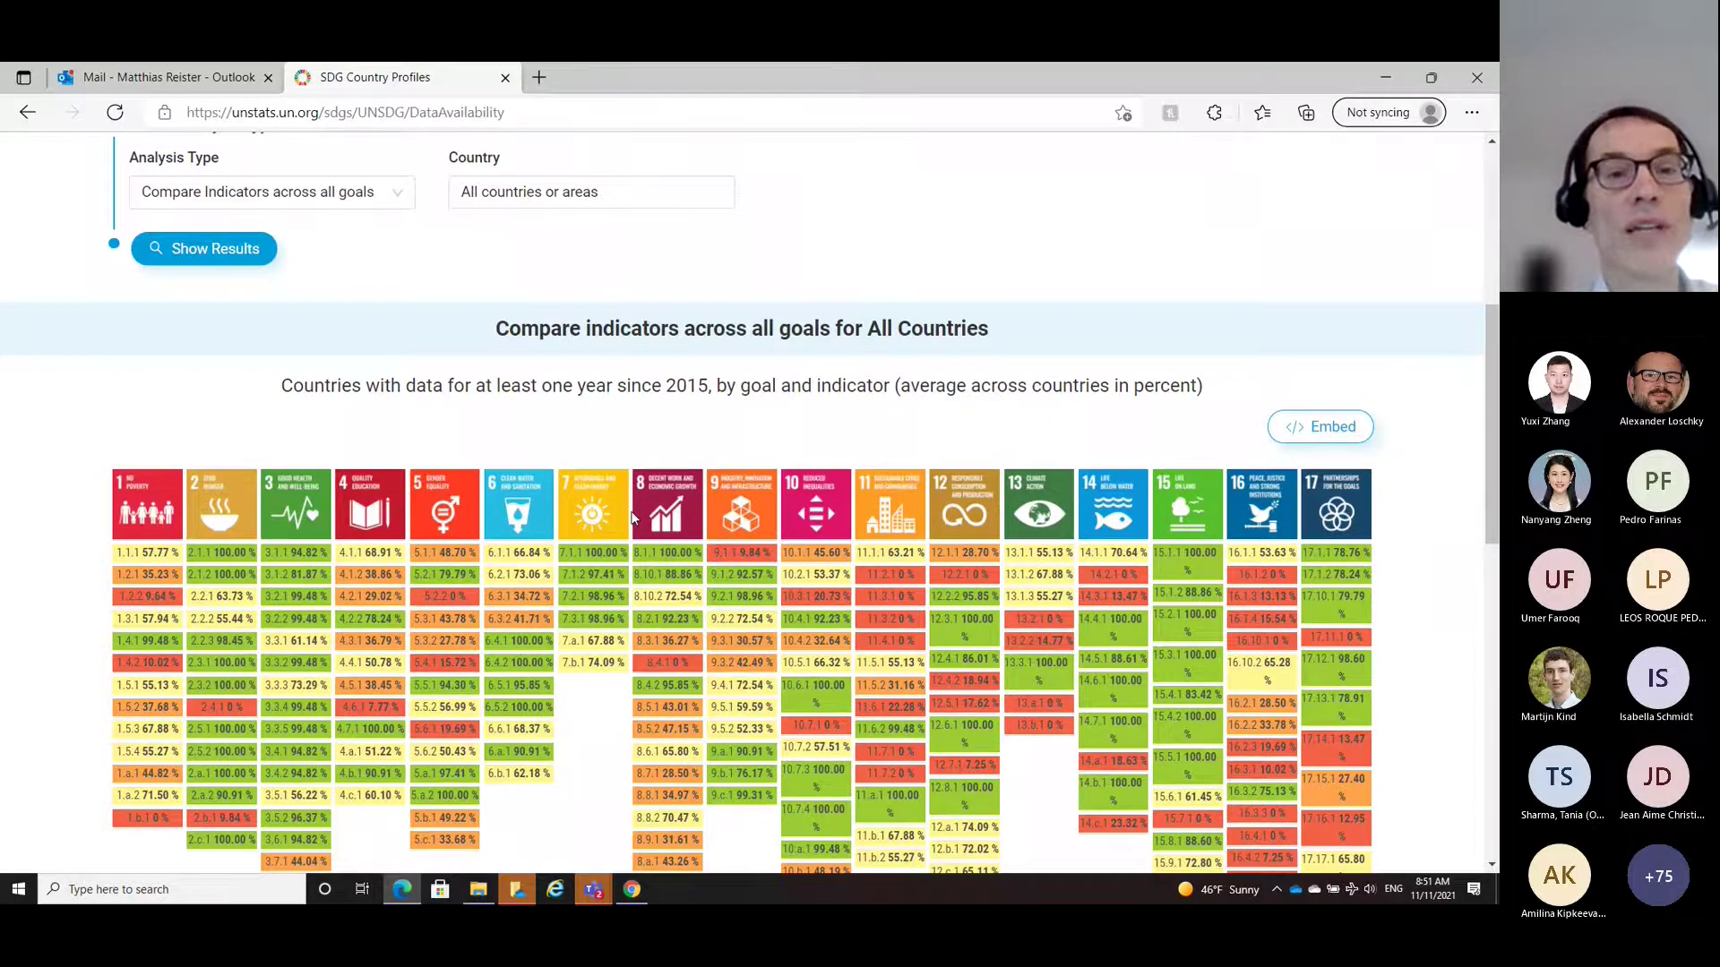
{"action": "left_click", "coordinate": [618, 193]}
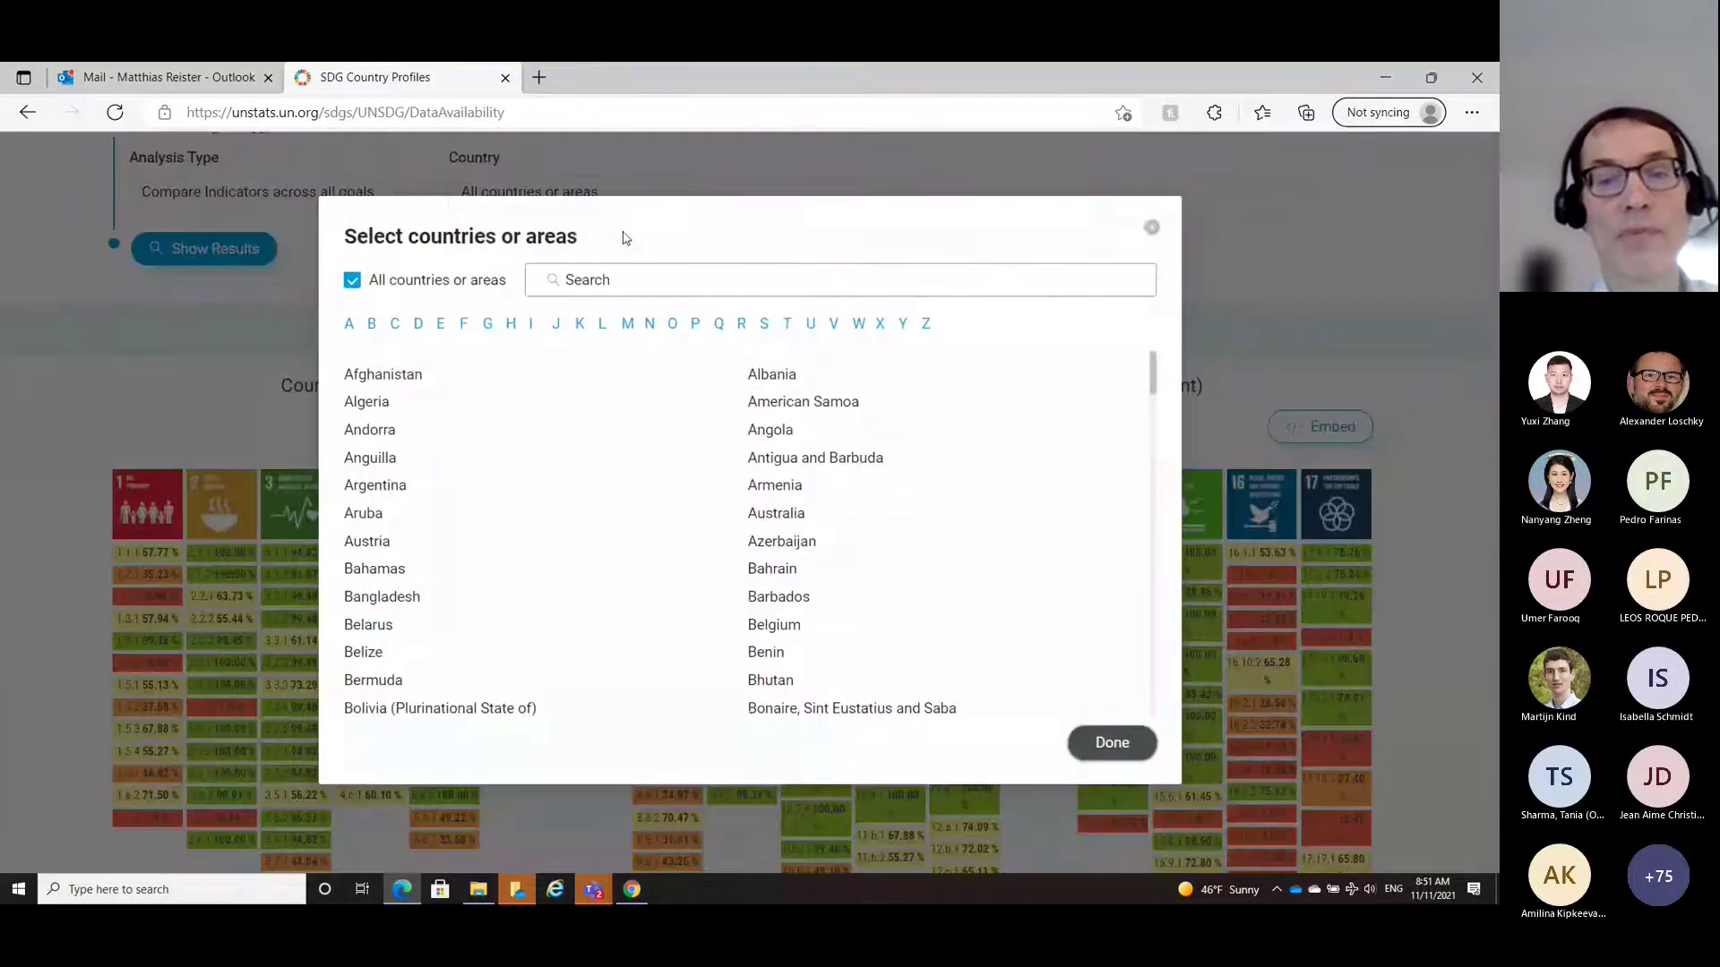
{"action": "left_click", "coordinate": [776, 518]}
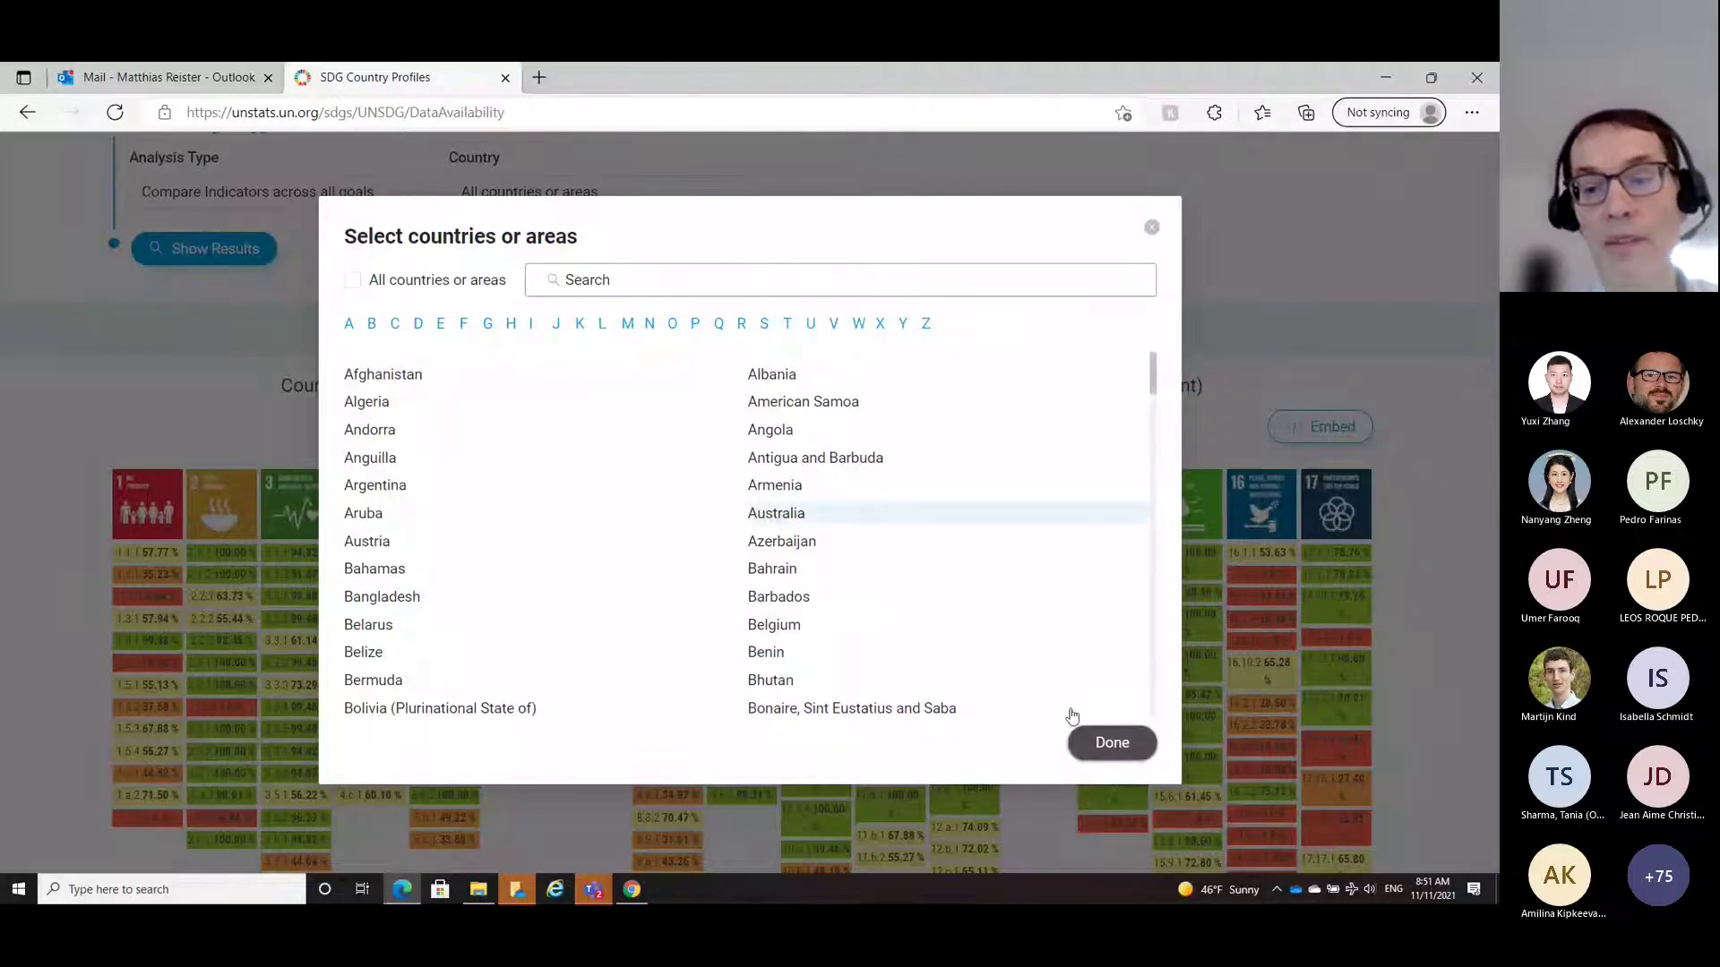
{"action": "left_click", "coordinate": [1078, 739]}
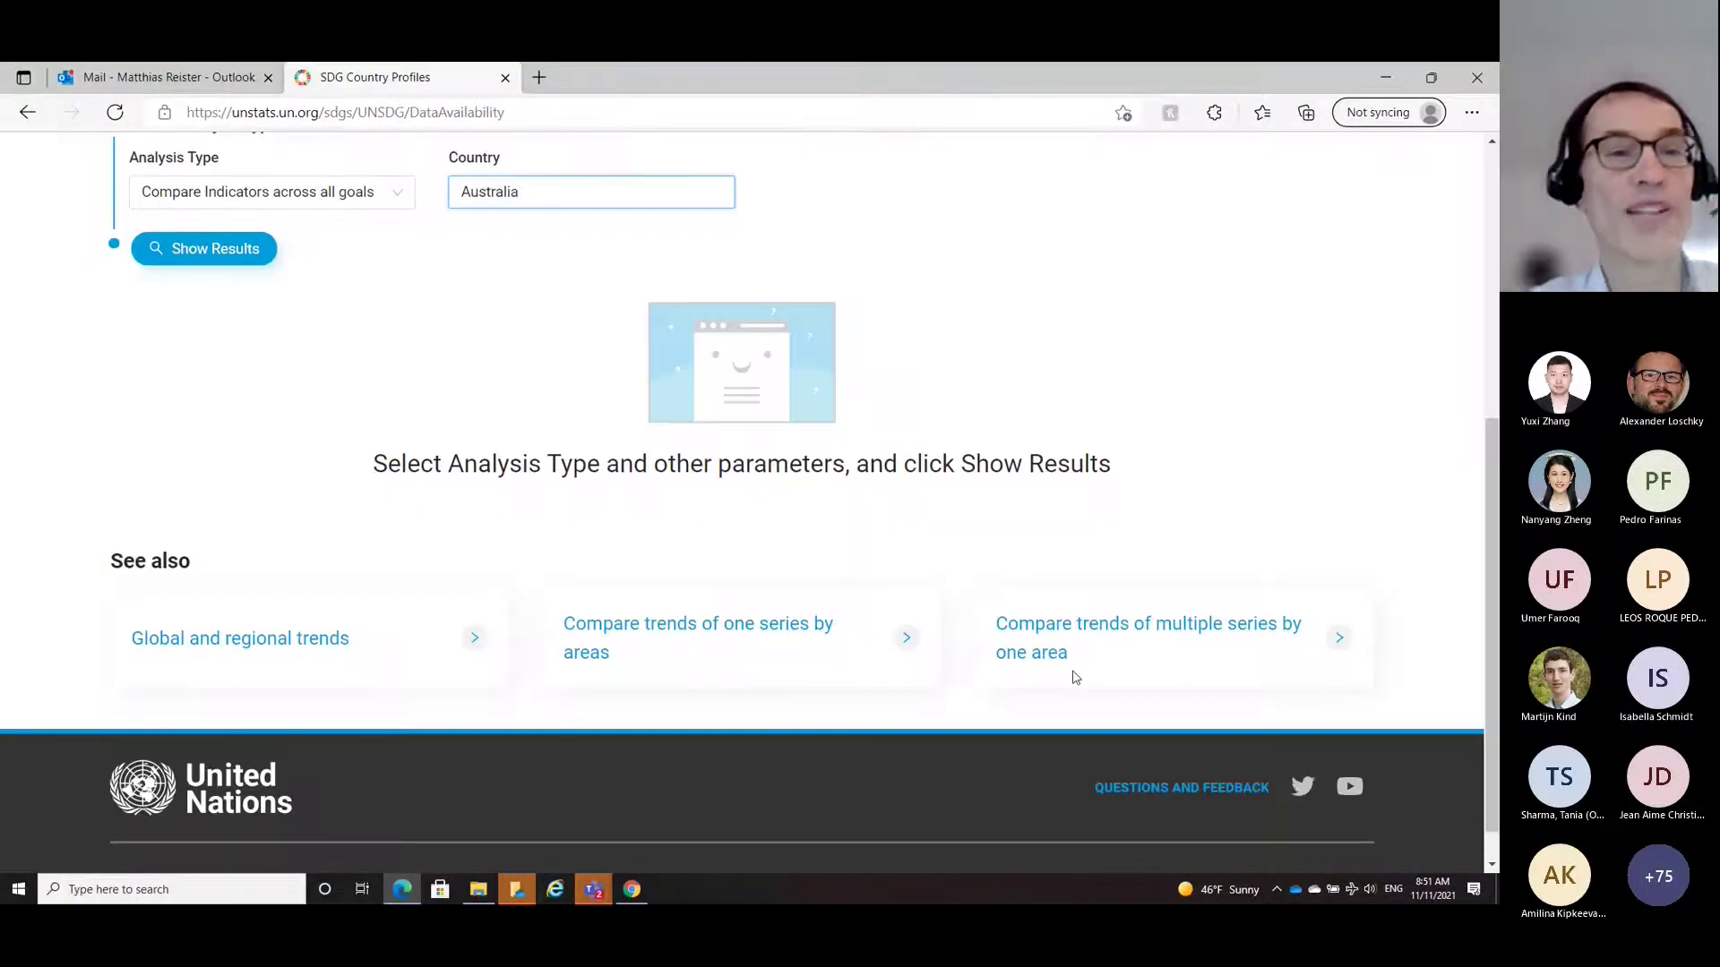
{"action": "left_click", "coordinate": [196, 255]}
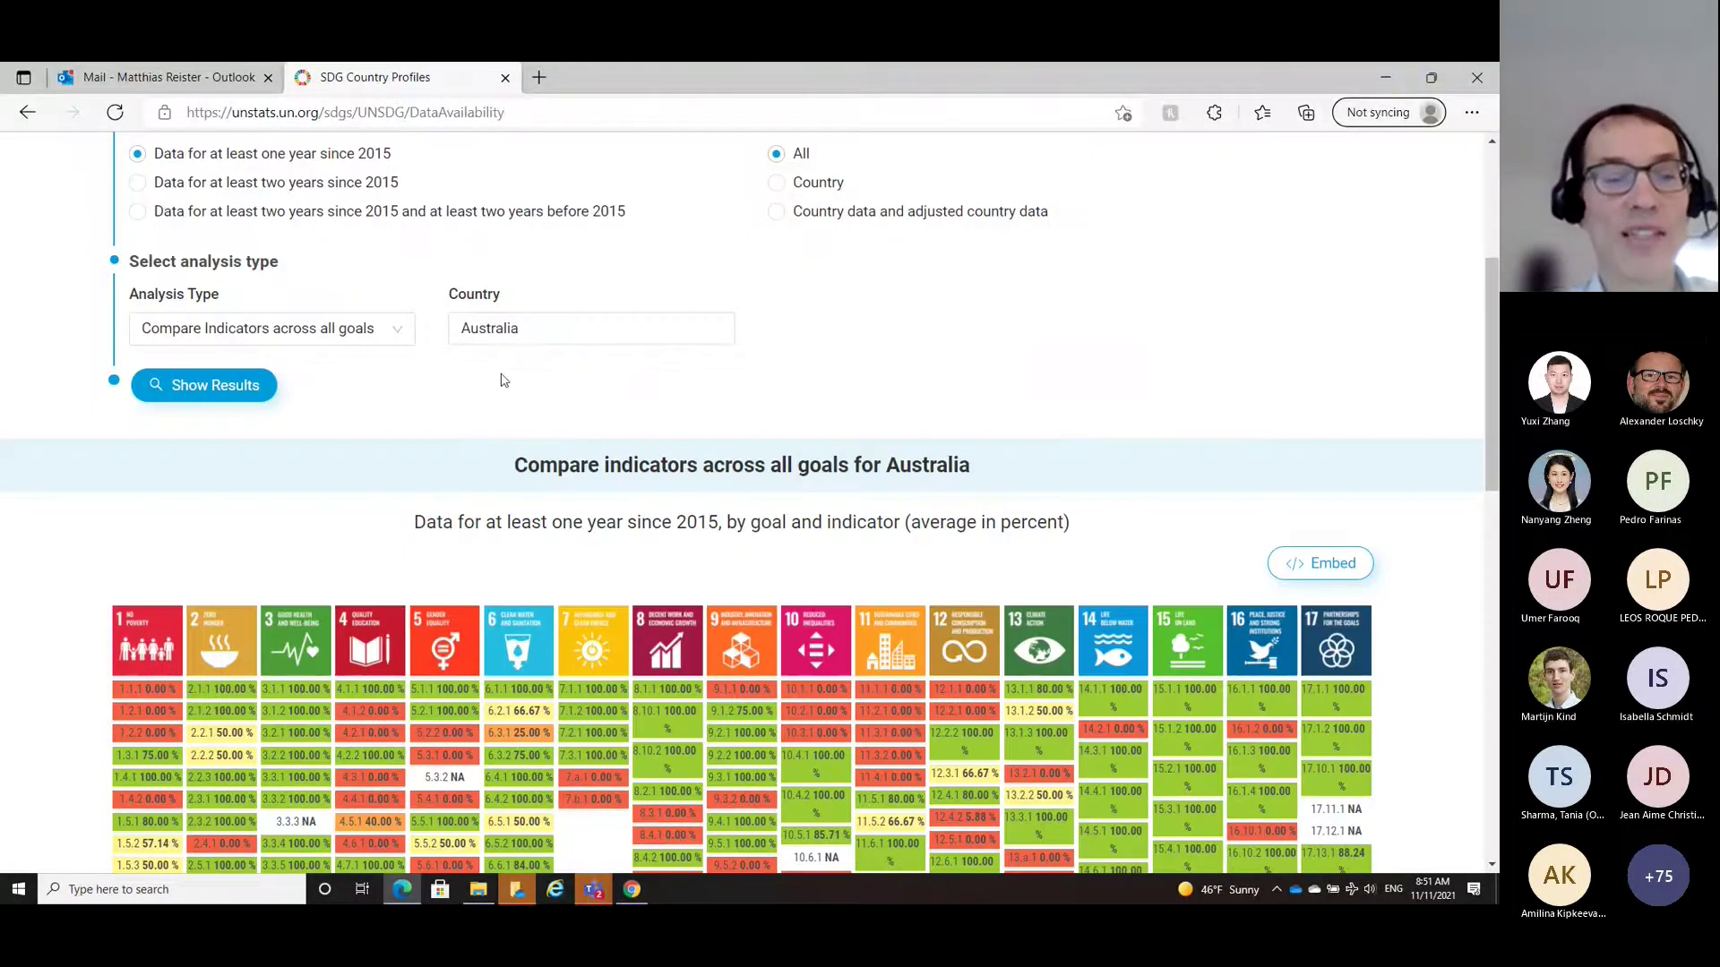
Step: Examine Australia's indicator availability table across the 17 goals and read the description of indicator 16.5.1
{"action": "scroll", "coordinate": [461, 573], "scroll_direction": "down", "scroll_amount": 4}
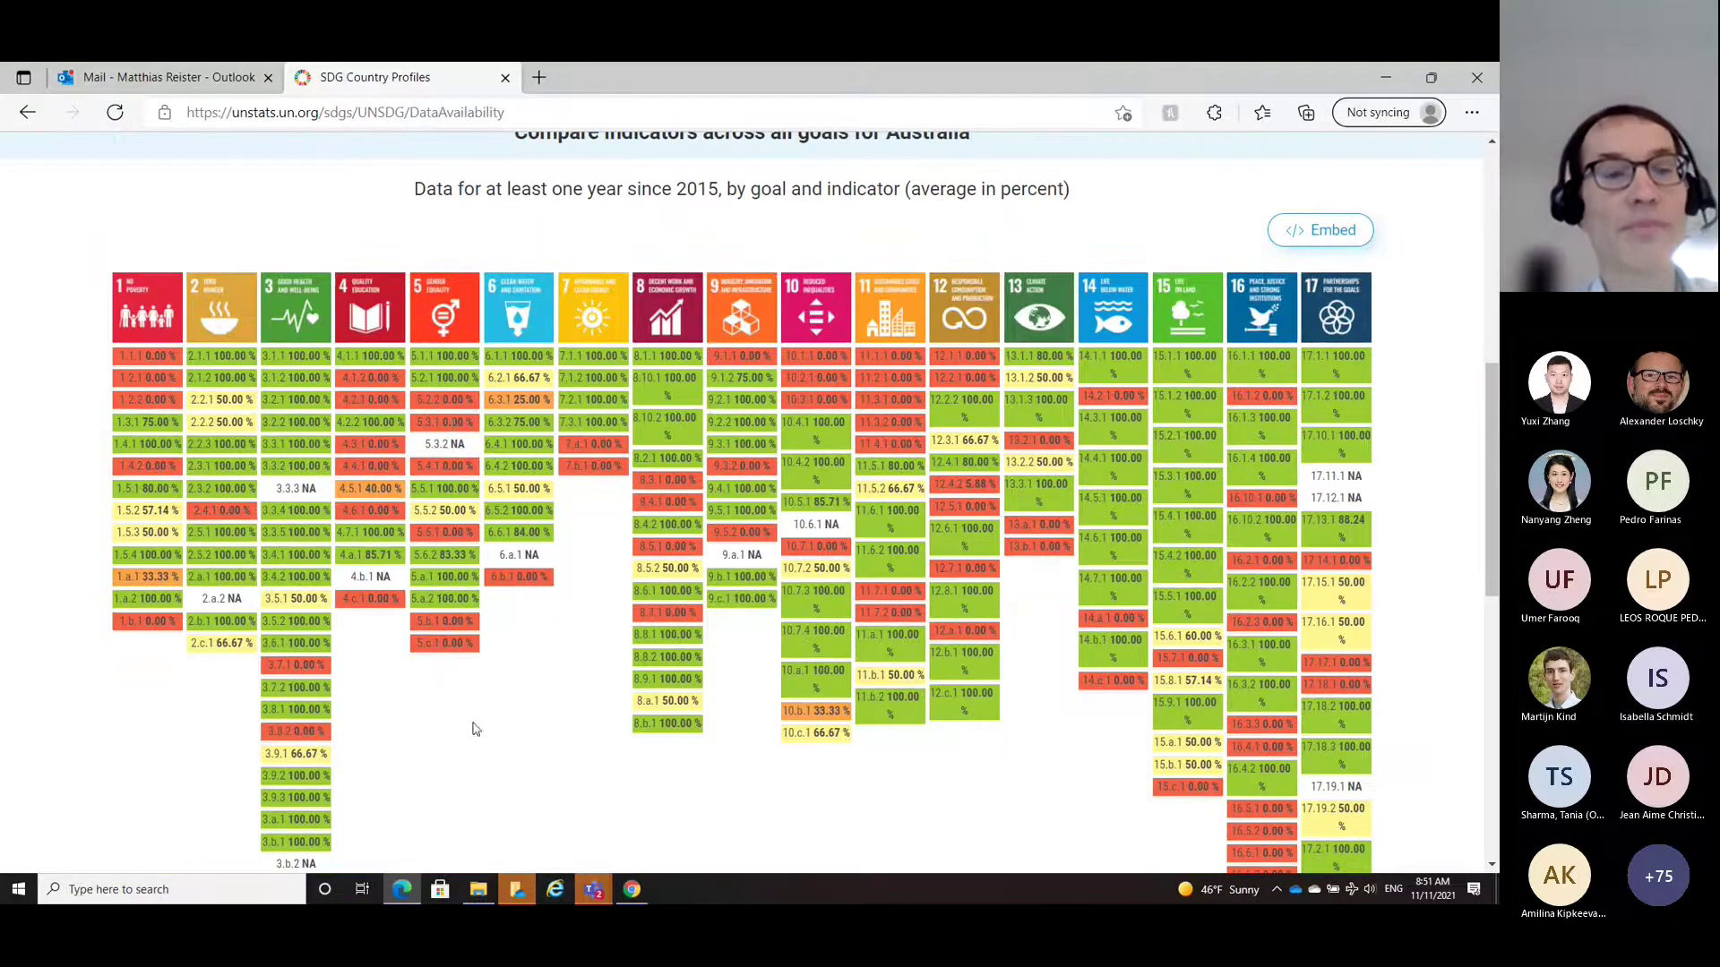
{"action": "scroll", "coordinate": [474, 775], "scroll_direction": "down", "scroll_amount": 1}
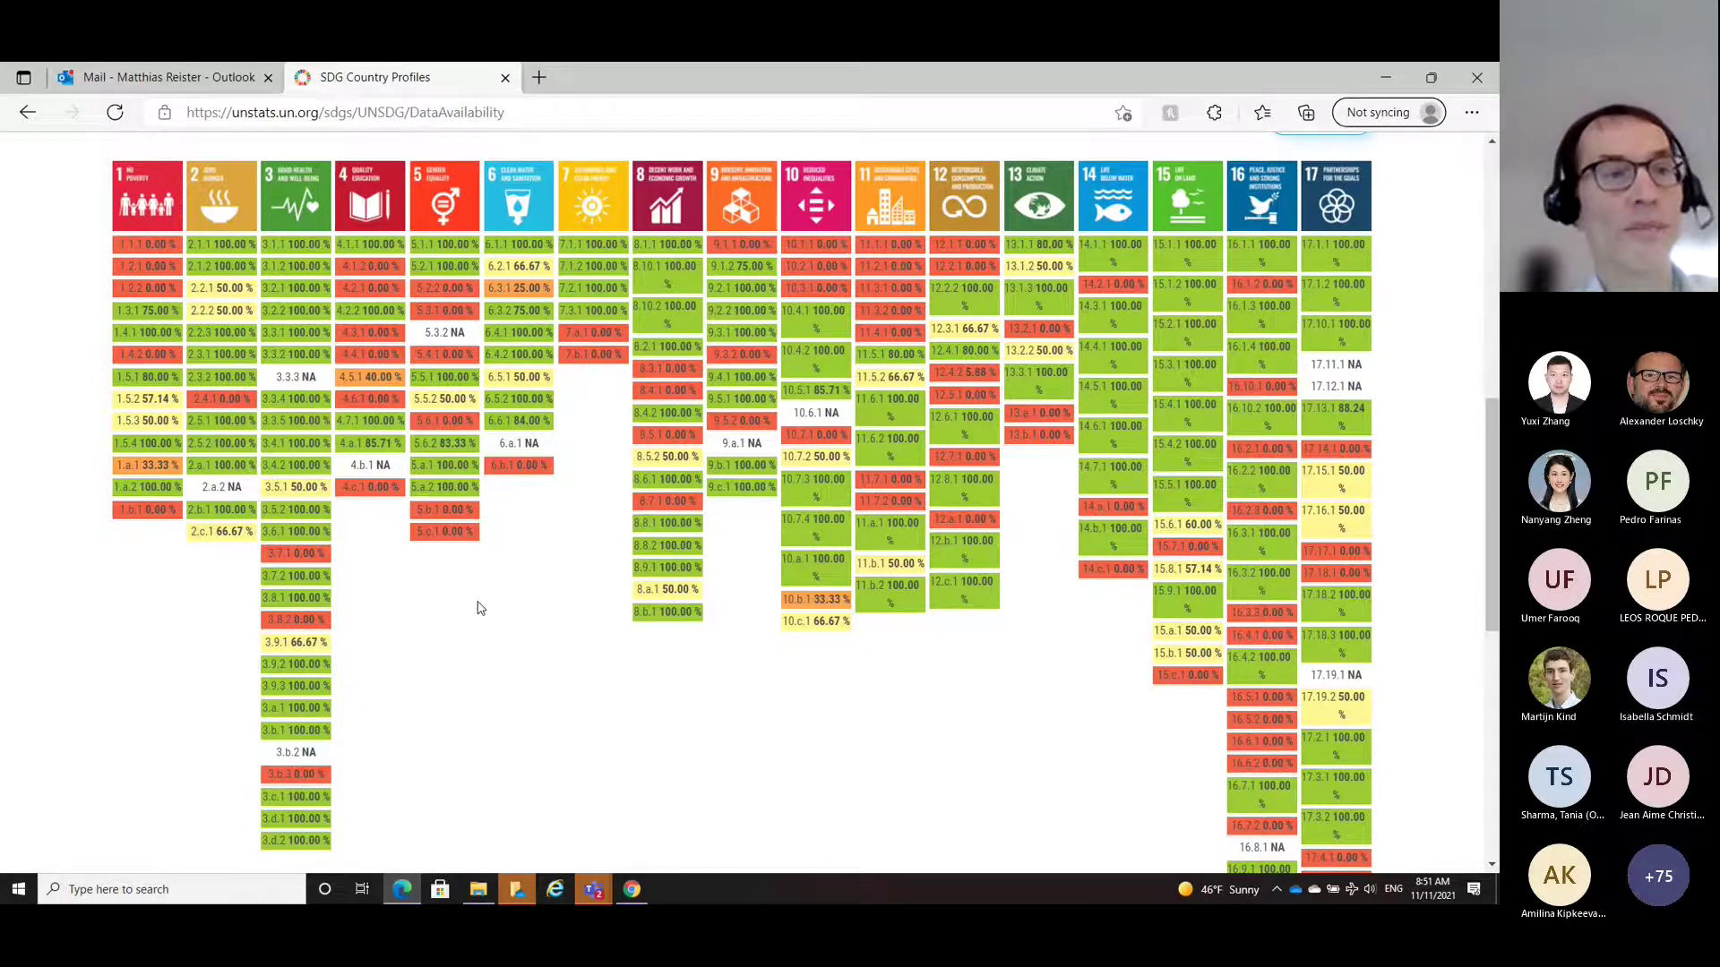
{"action": "scroll", "coordinate": [629, 672], "scroll_direction": "down", "scroll_amount": 2}
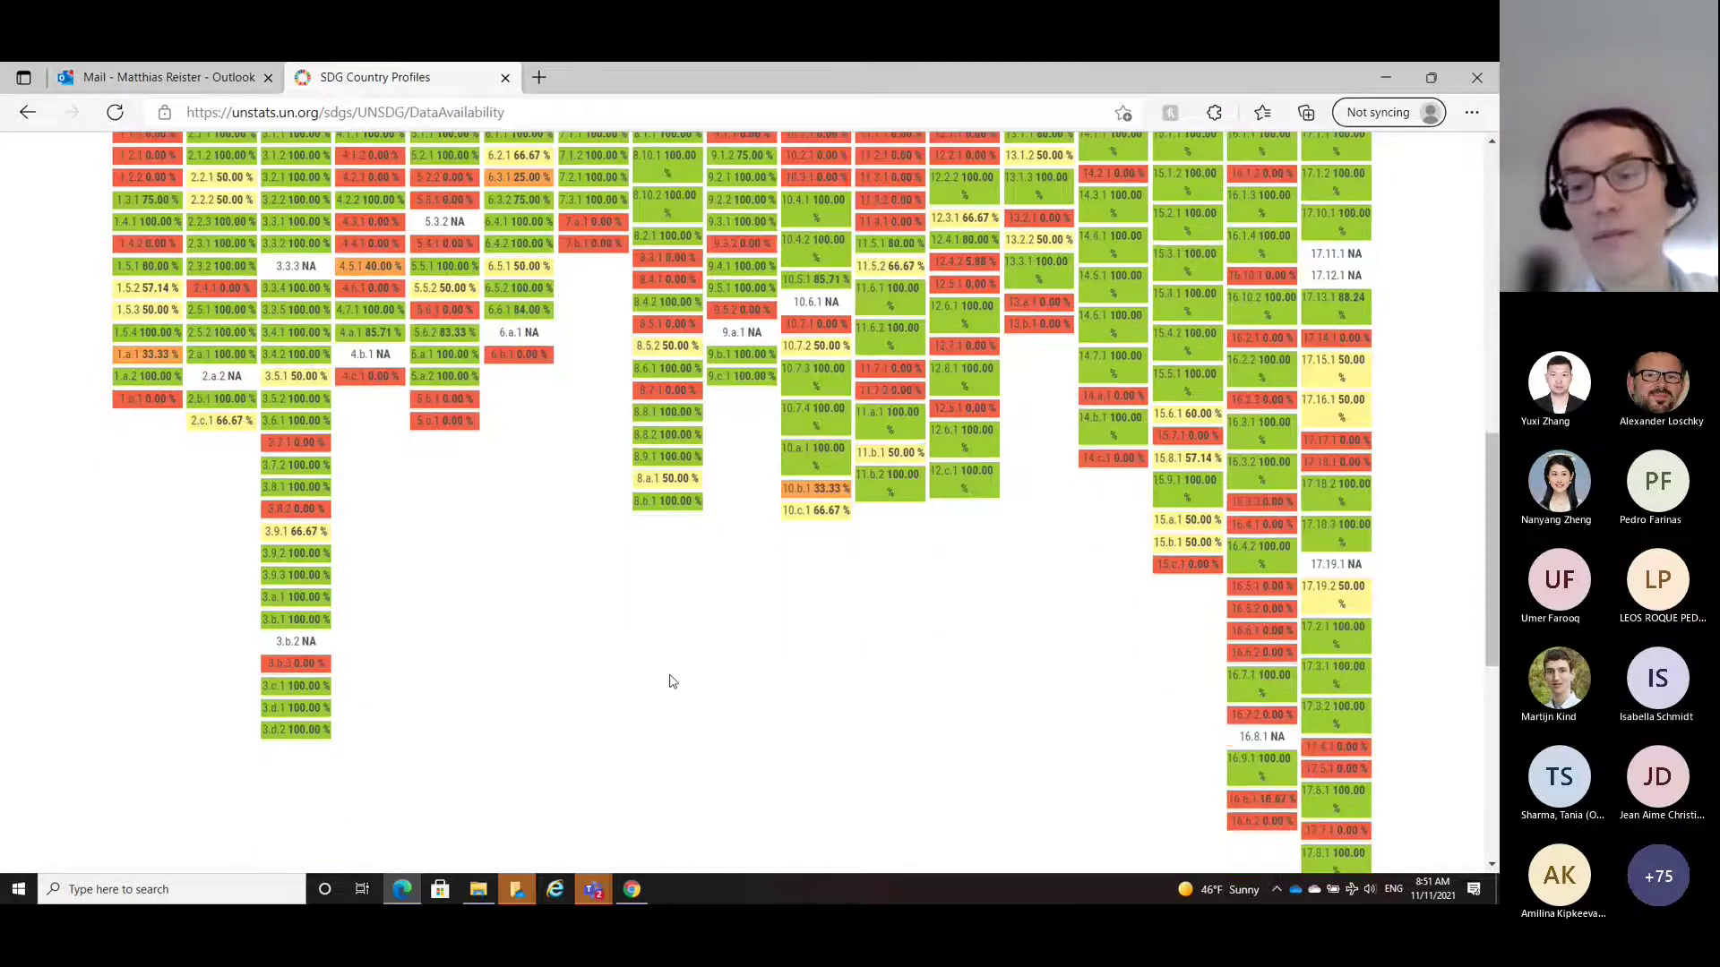
{"action": "scroll", "coordinate": [673, 682], "scroll_direction": "up", "scroll_amount": 1}
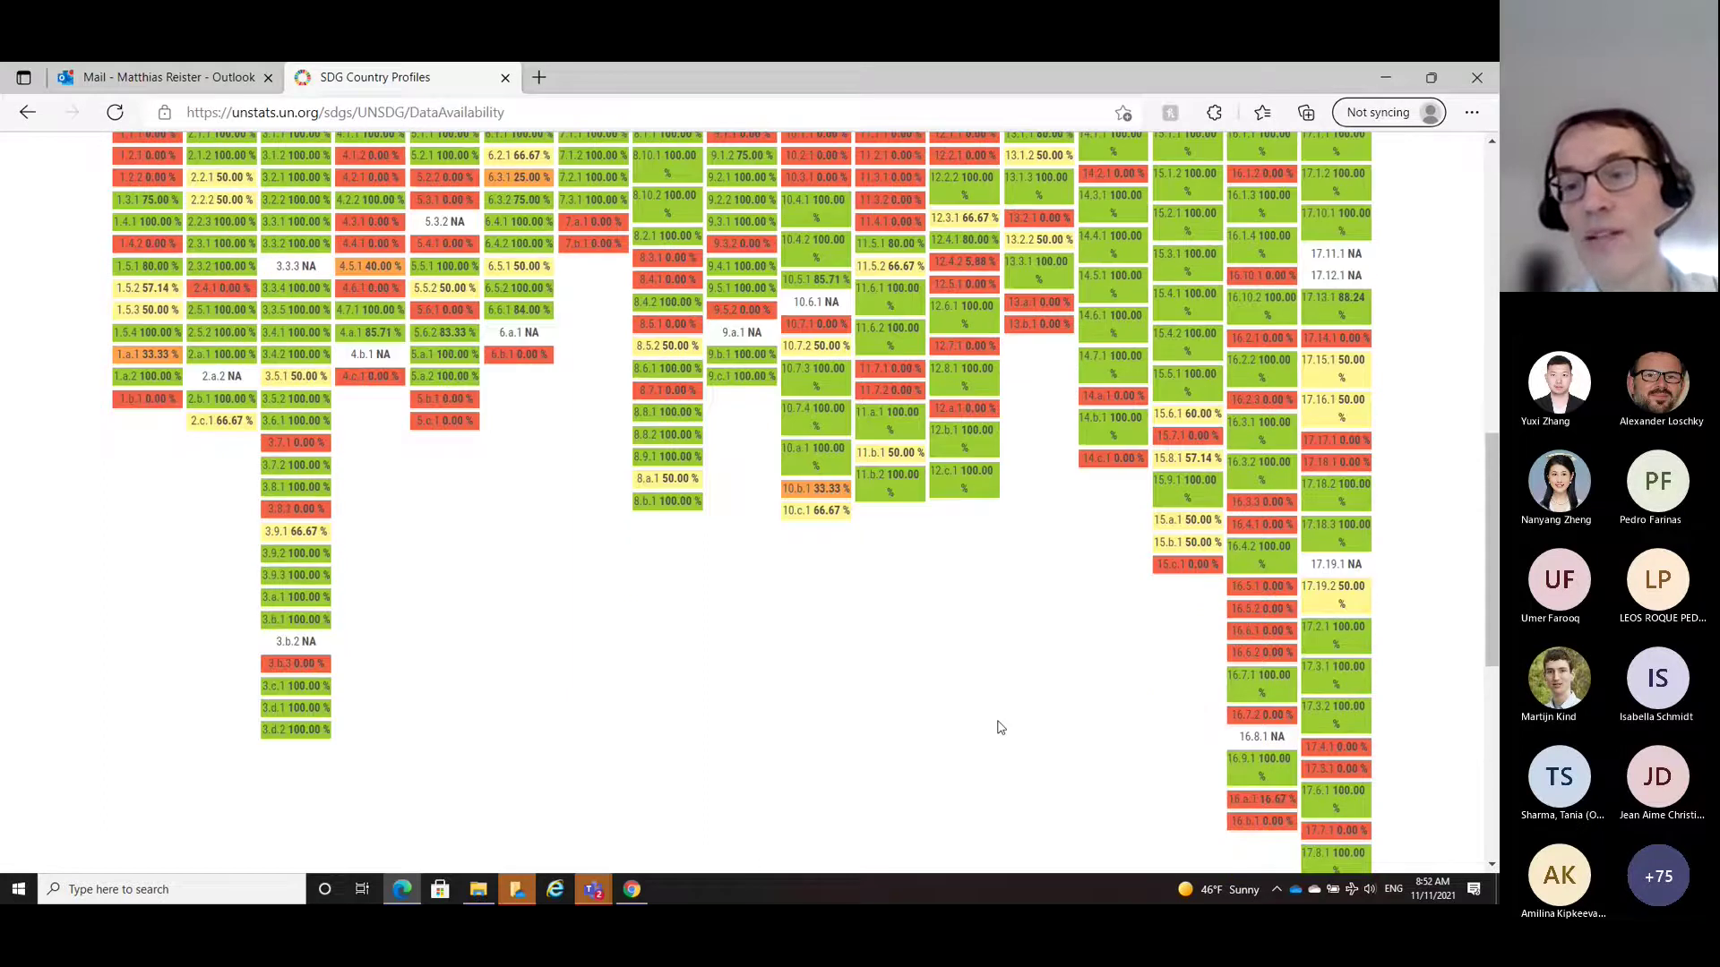
{"action": "scroll", "coordinate": [986, 677], "scroll_direction": "up", "scroll_amount": 3}
{"action": "scroll", "coordinate": [986, 677], "scroll_direction": "down", "scroll_amount": 3}
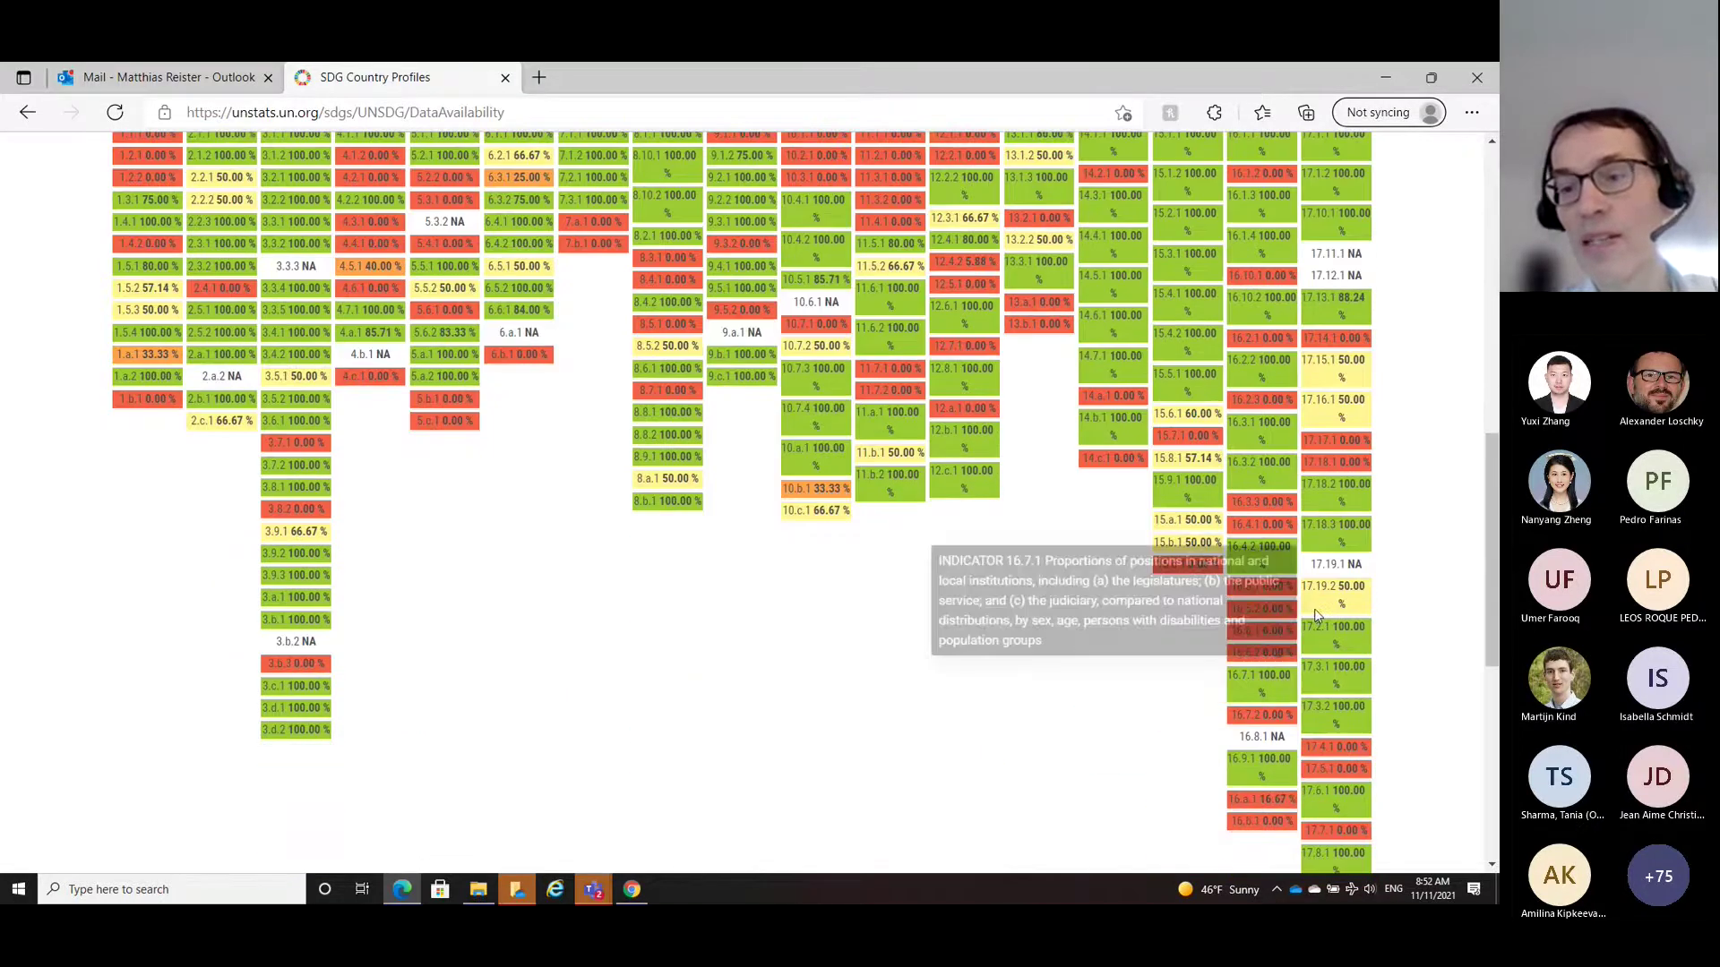
{"action": "mouse_move", "coordinate": [1263, 586]}
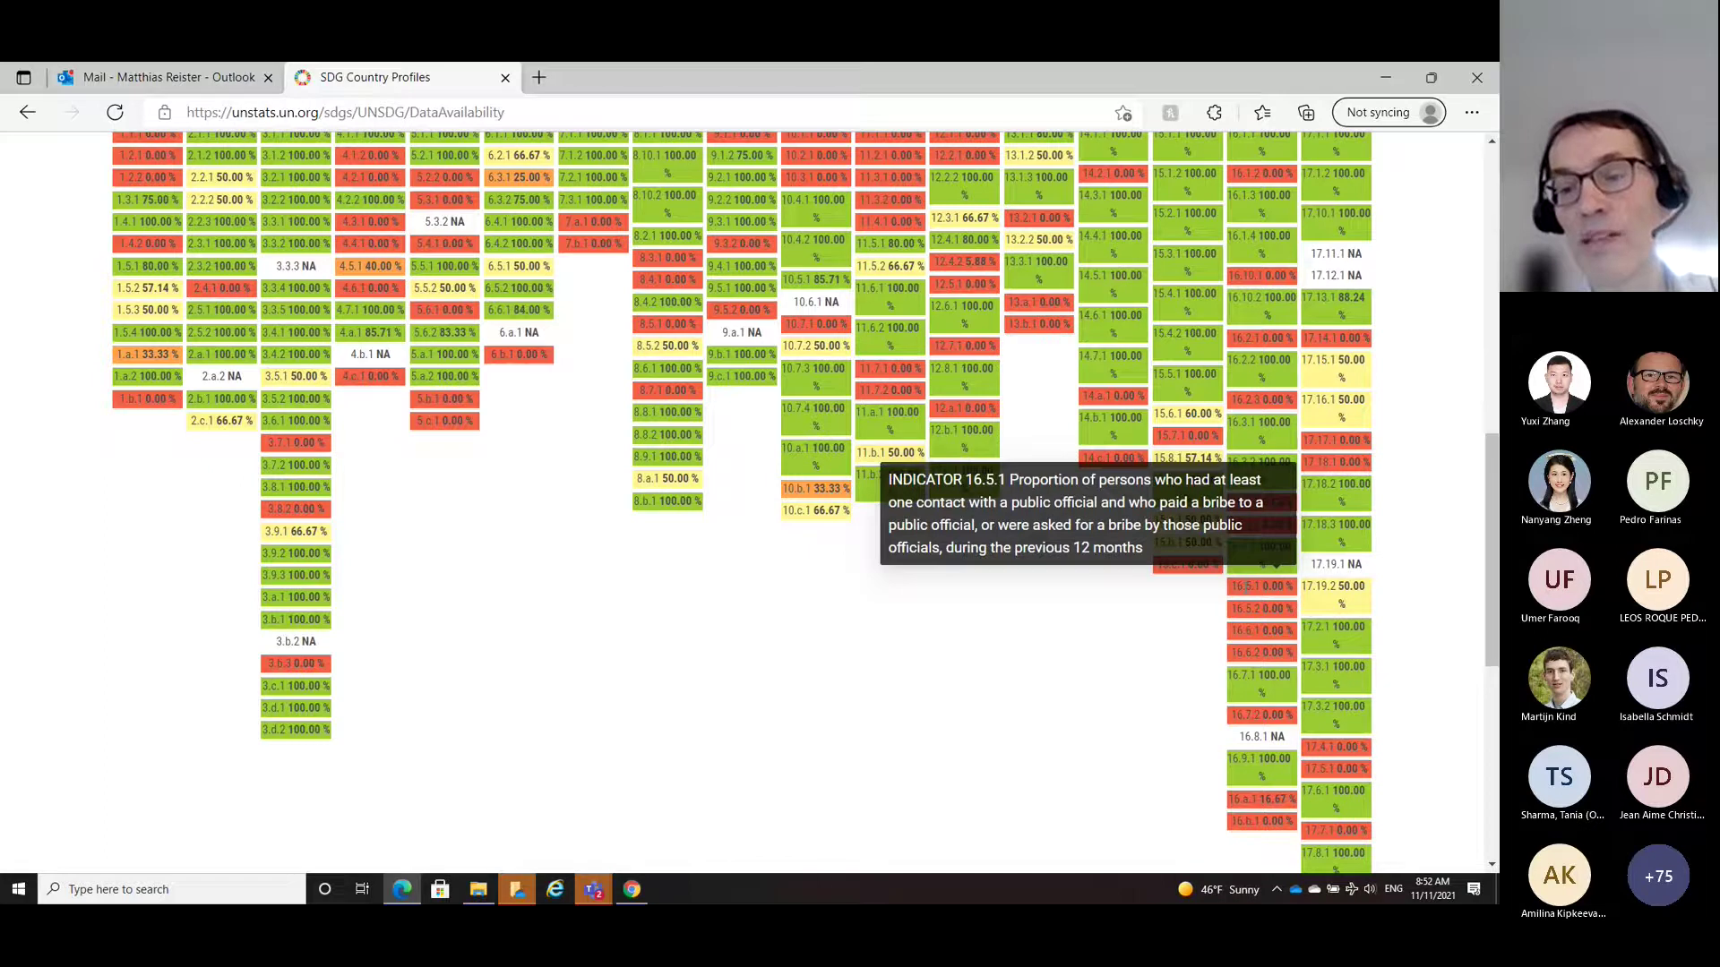
{"action": "mouse_move", "coordinate": [1255, 648]}
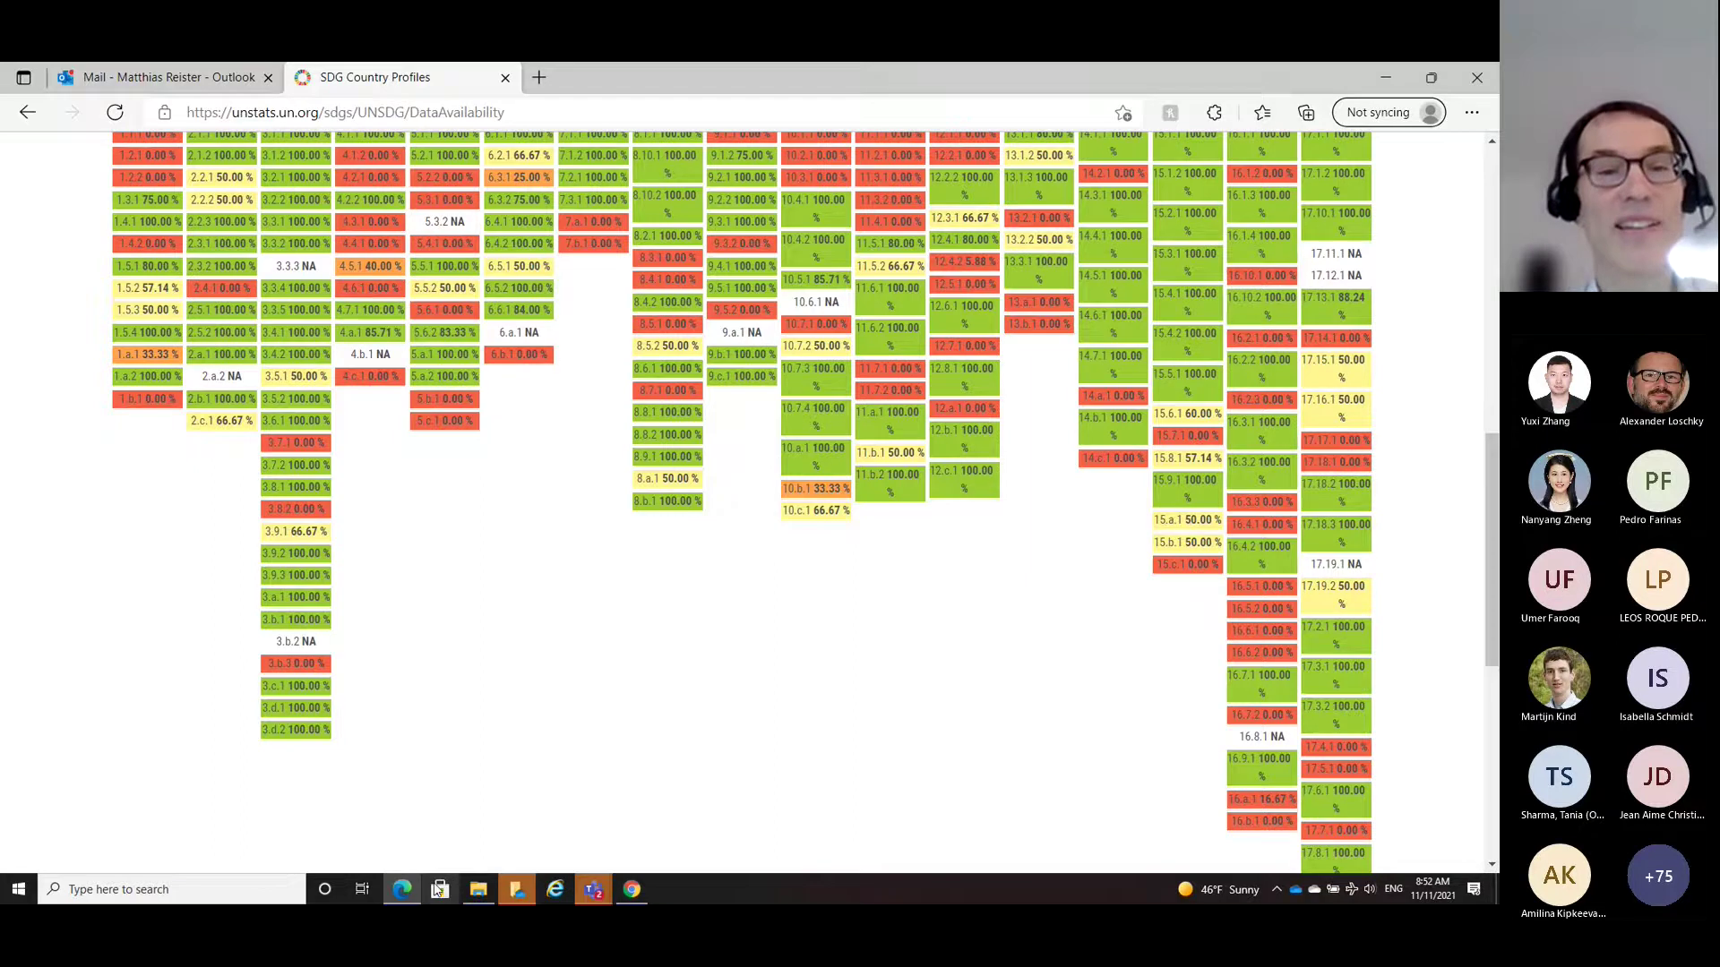
Step: Change the analysis type to Compare Countries across all goals
{"action": "scroll", "coordinate": [564, 849], "scroll_direction": "up", "scroll_amount": 15}
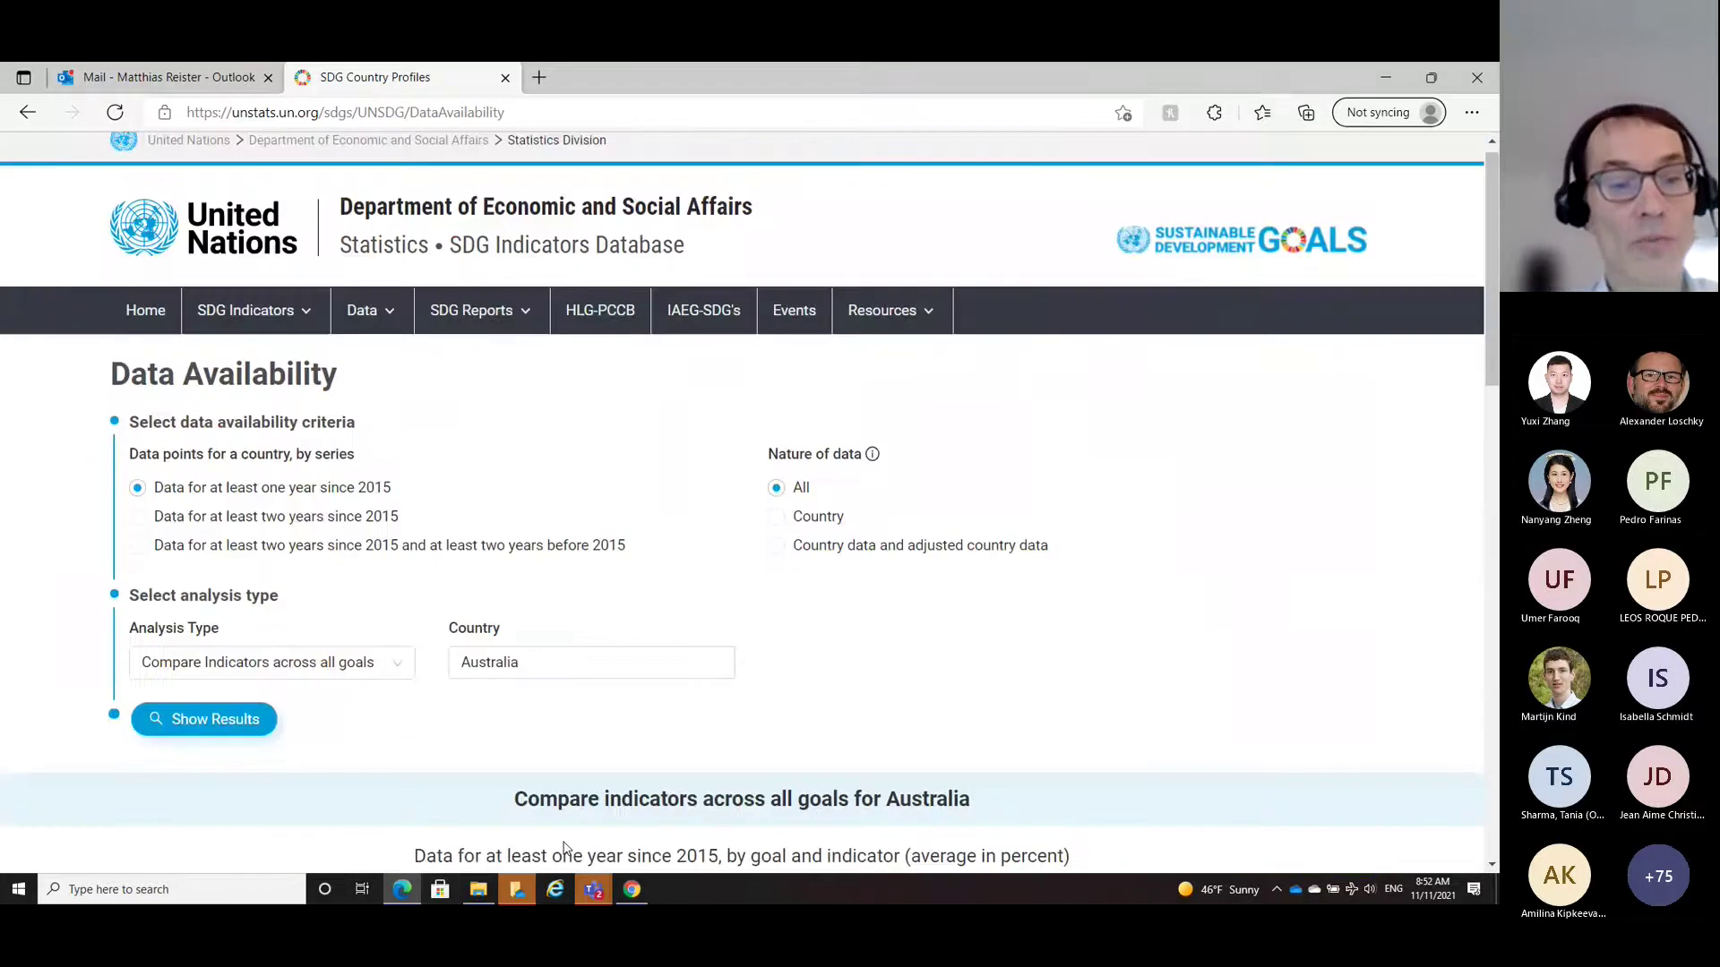
{"action": "scroll", "coordinate": [549, 601], "scroll_direction": "down", "scroll_amount": 3}
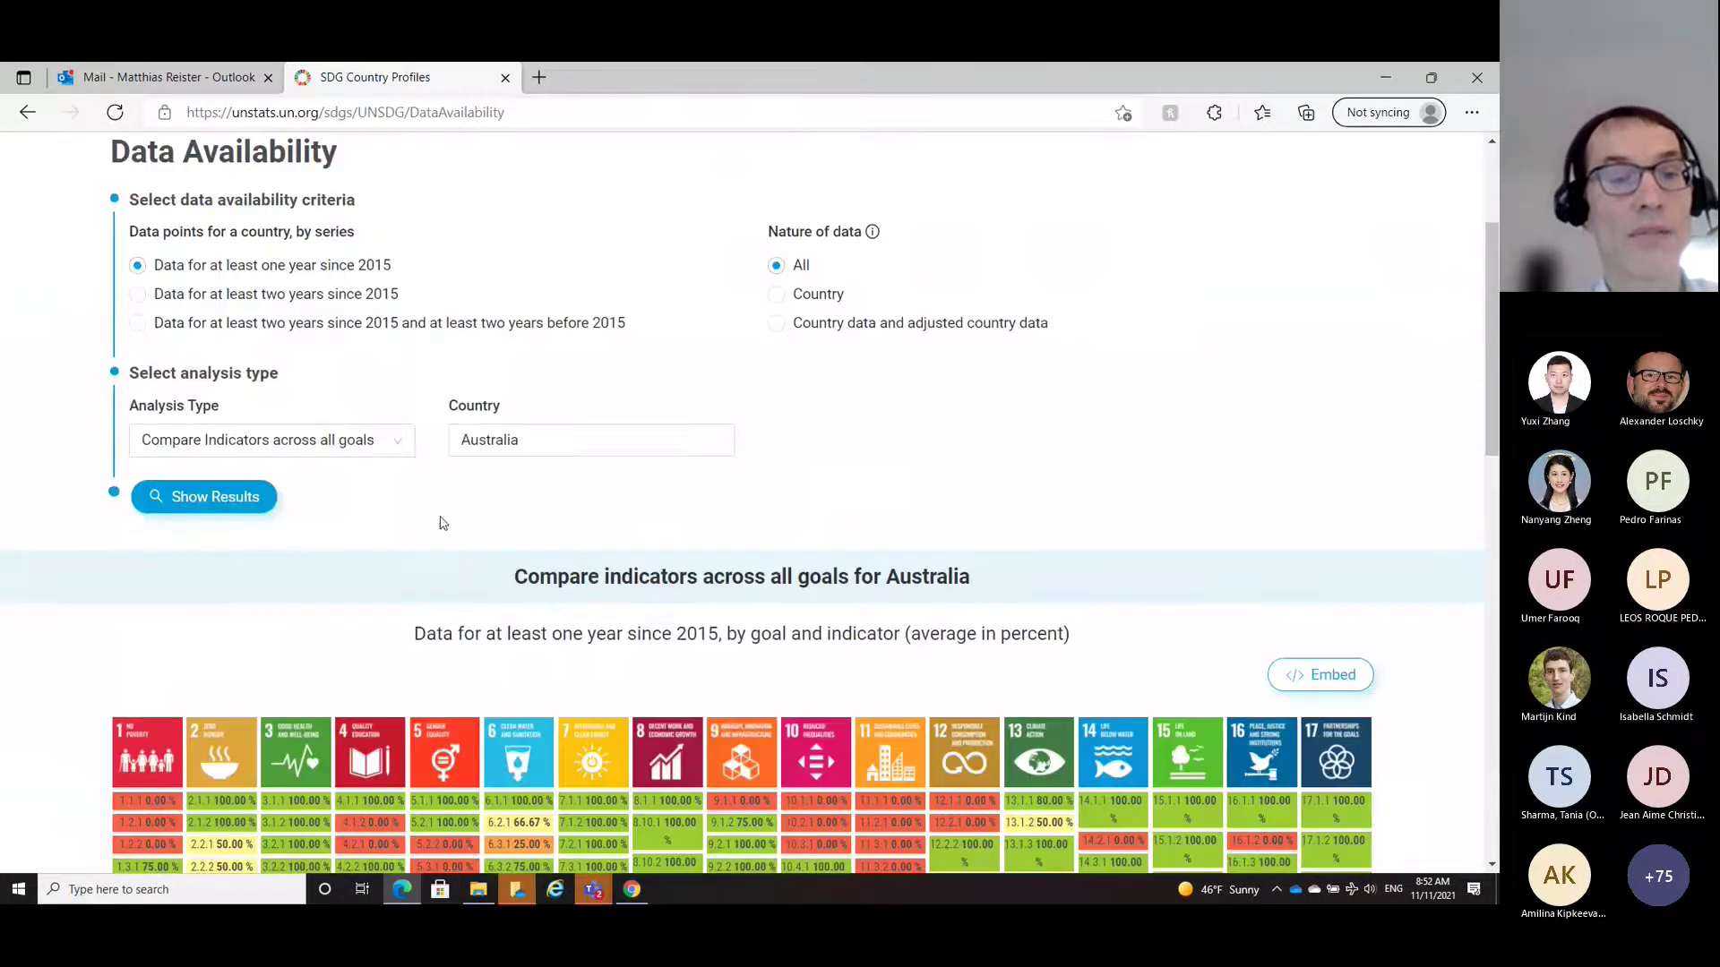
{"action": "left_click", "coordinate": [396, 446]}
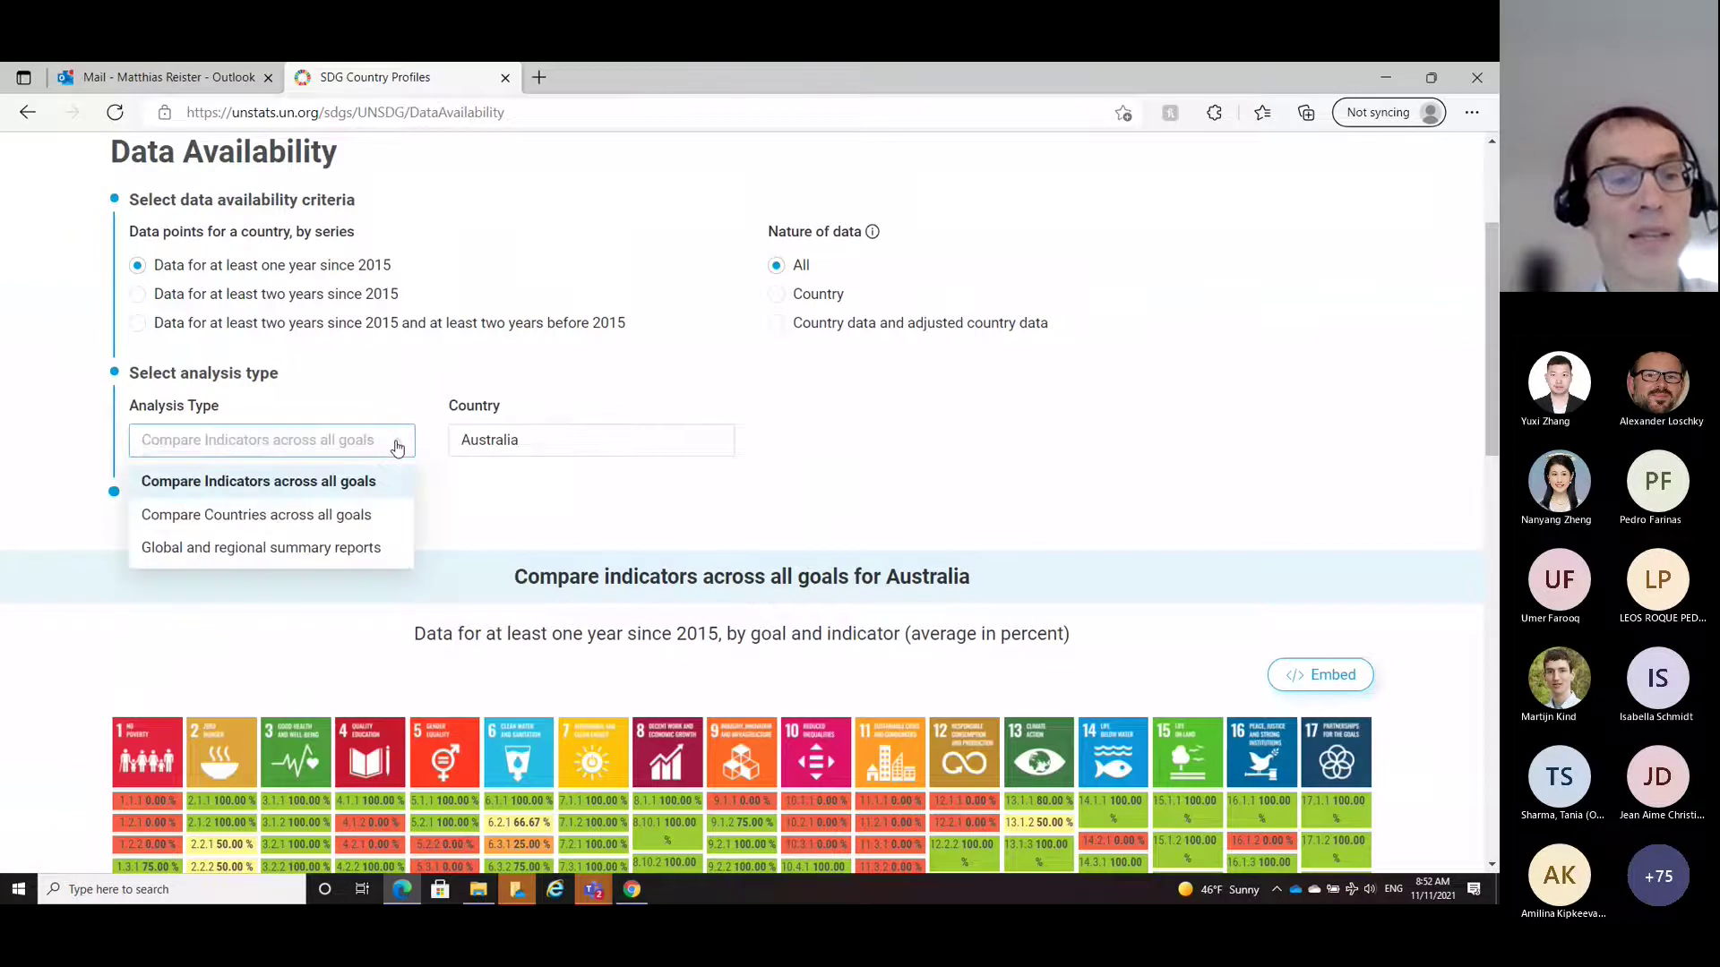
{"action": "left_click", "coordinate": [293, 517]}
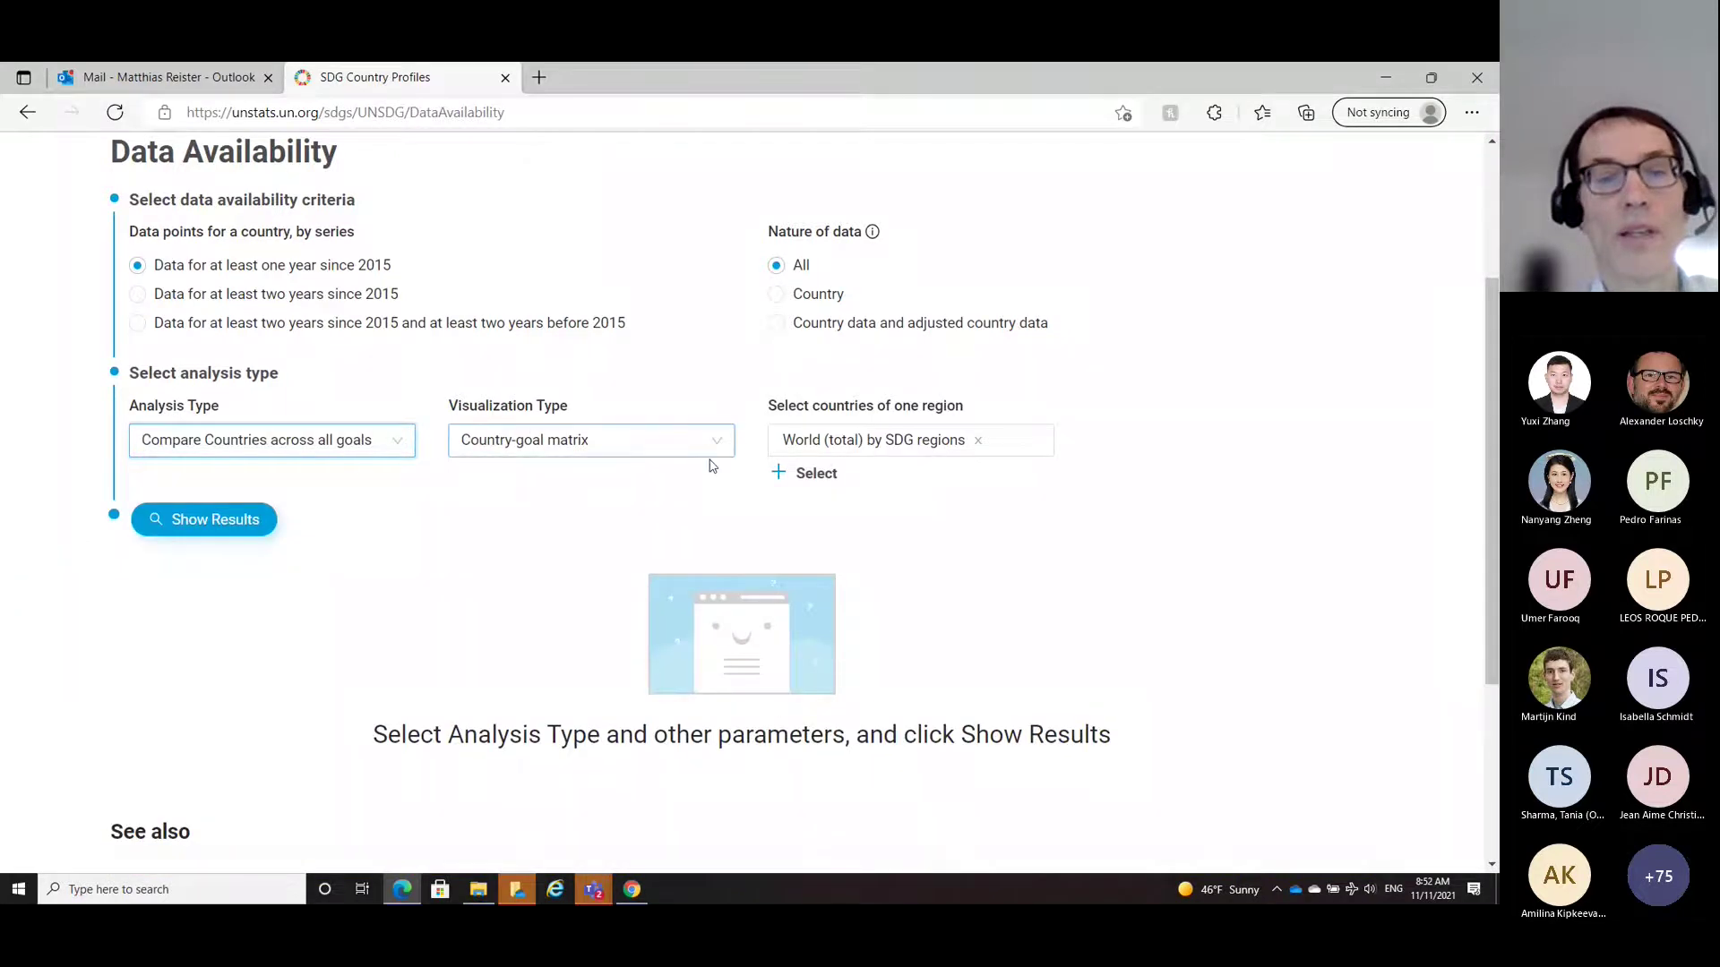
Step: Choose Oceania under the SDG regions, then show the country-goal matrix and review its country rows
{"action": "left_click", "coordinate": [779, 474]}
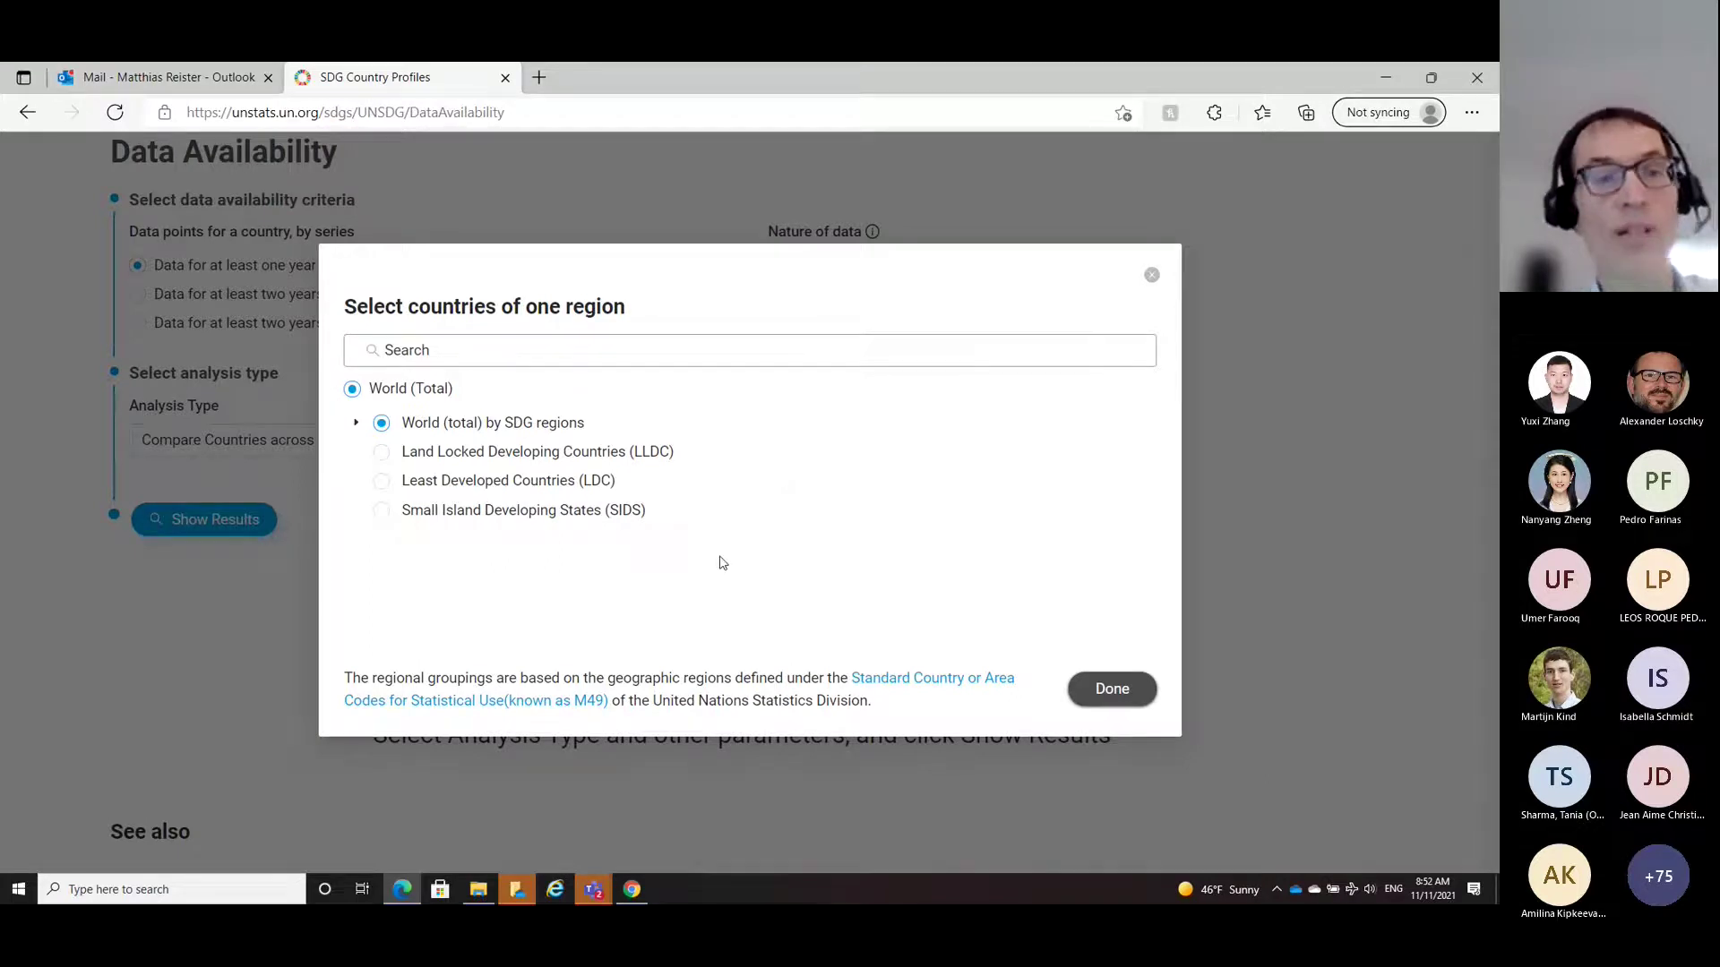
{"action": "left_click", "coordinate": [356, 425]}
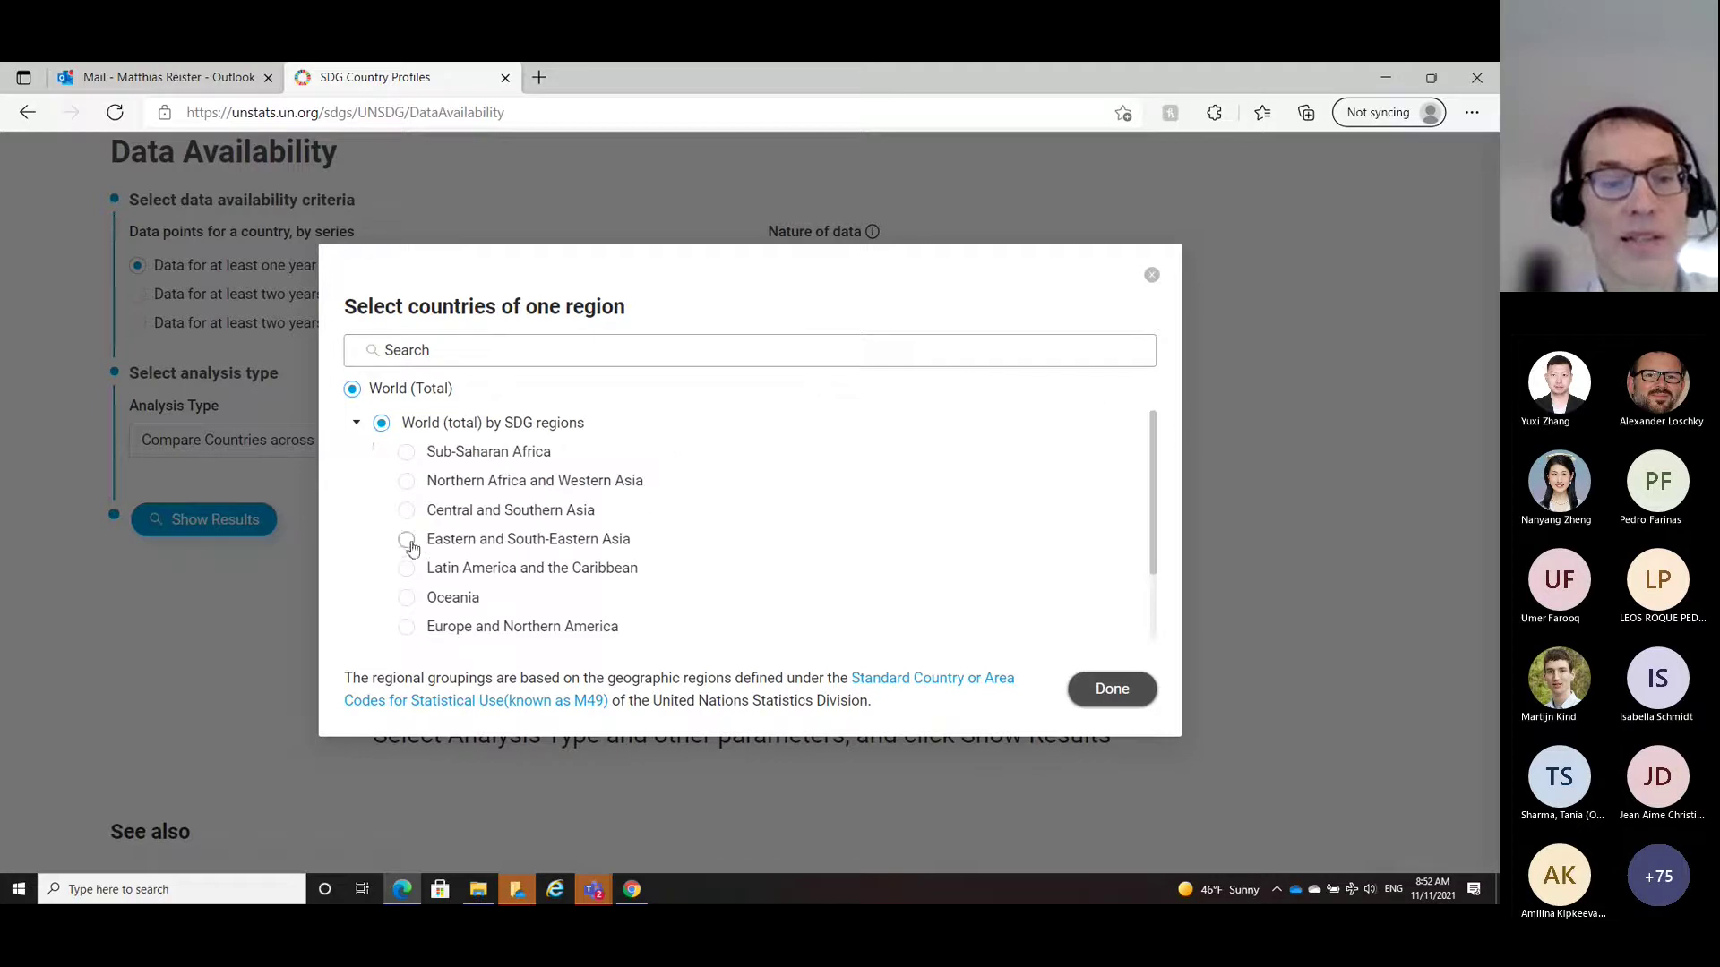
{"action": "left_click", "coordinate": [407, 598]}
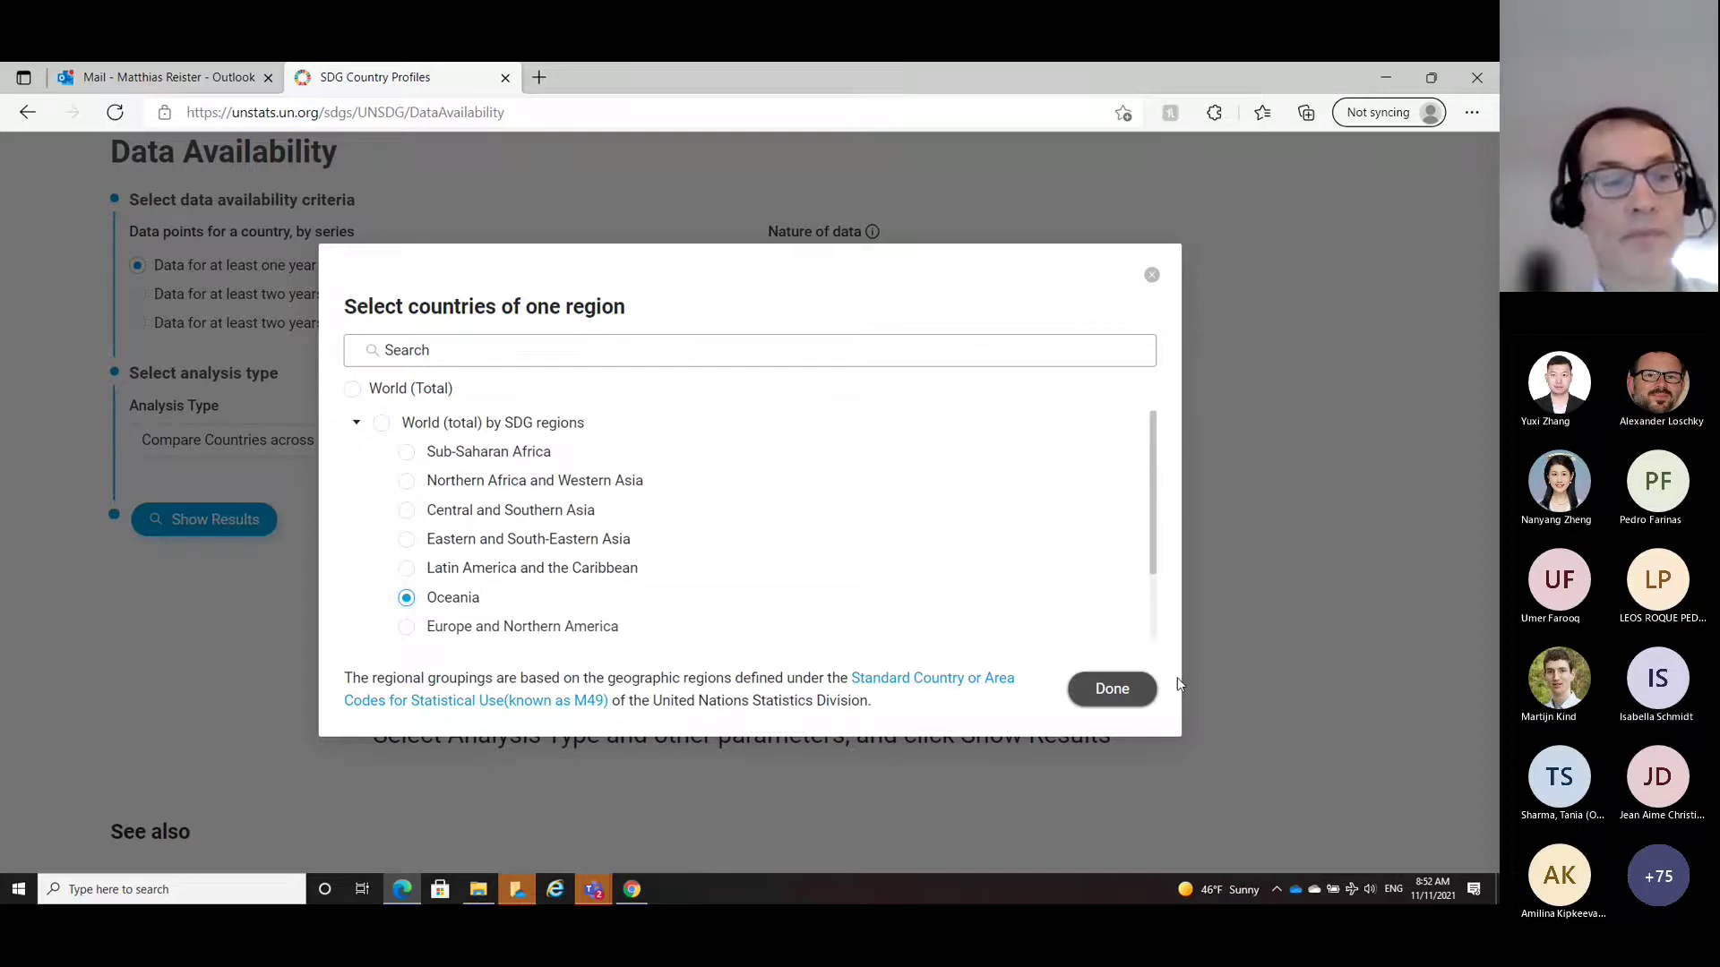
{"action": "left_click", "coordinate": [1120, 688]}
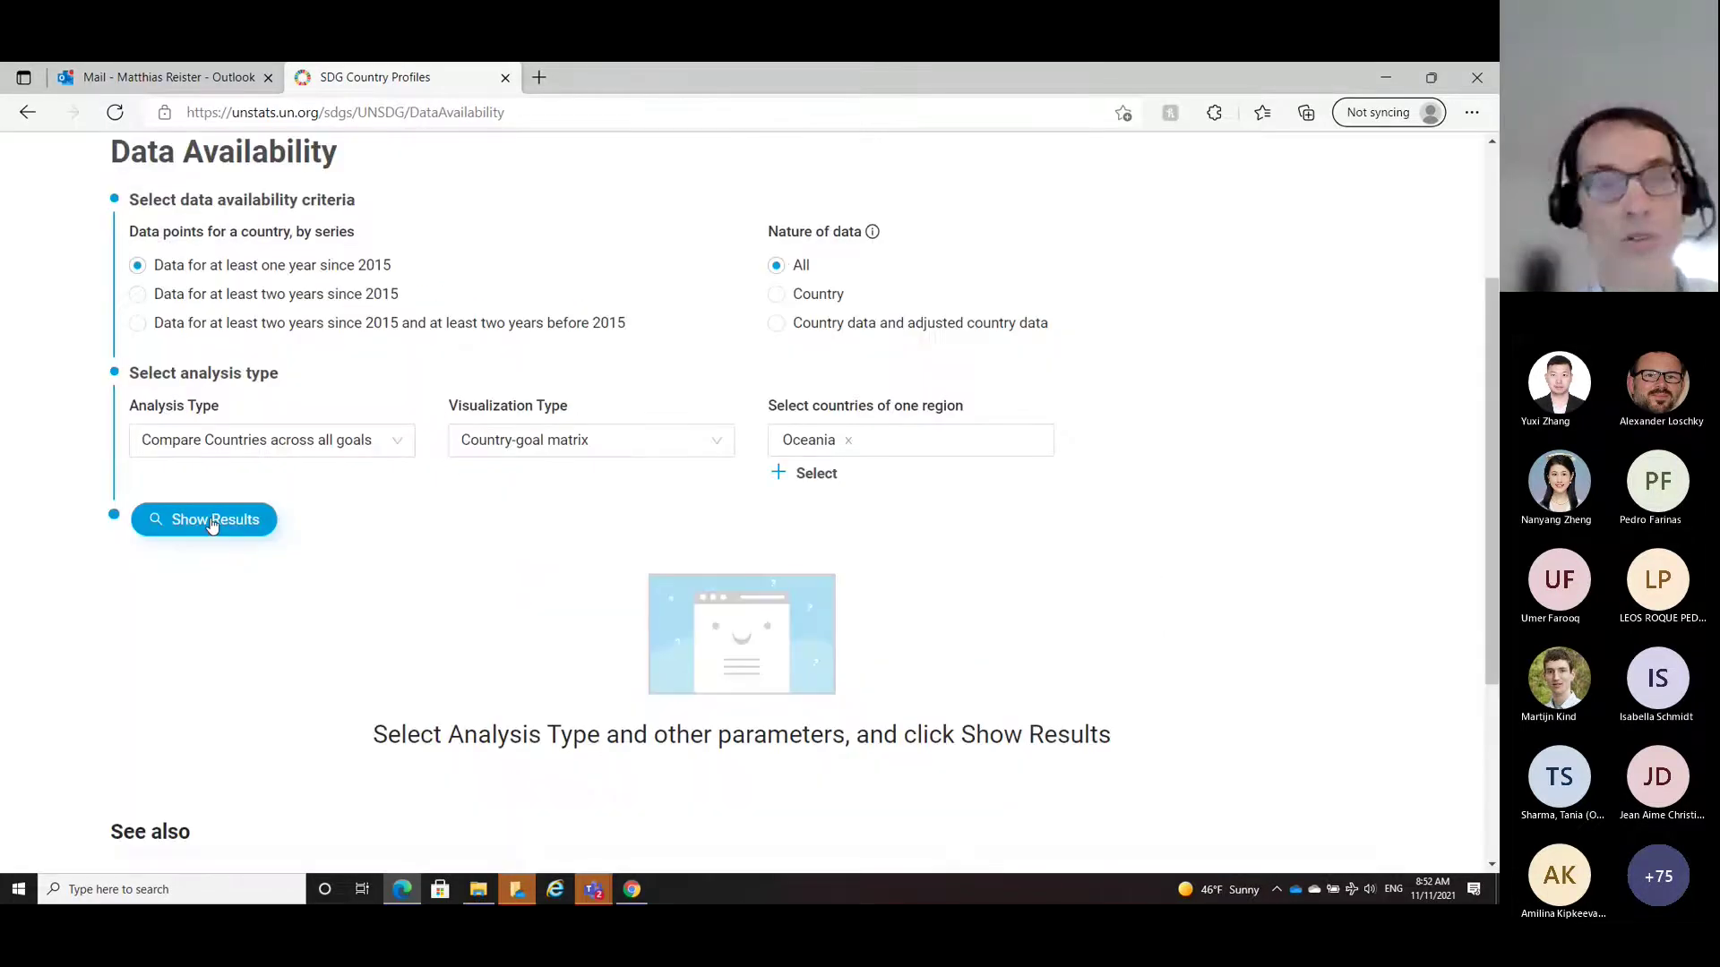
{"action": "left_click", "coordinate": [212, 523]}
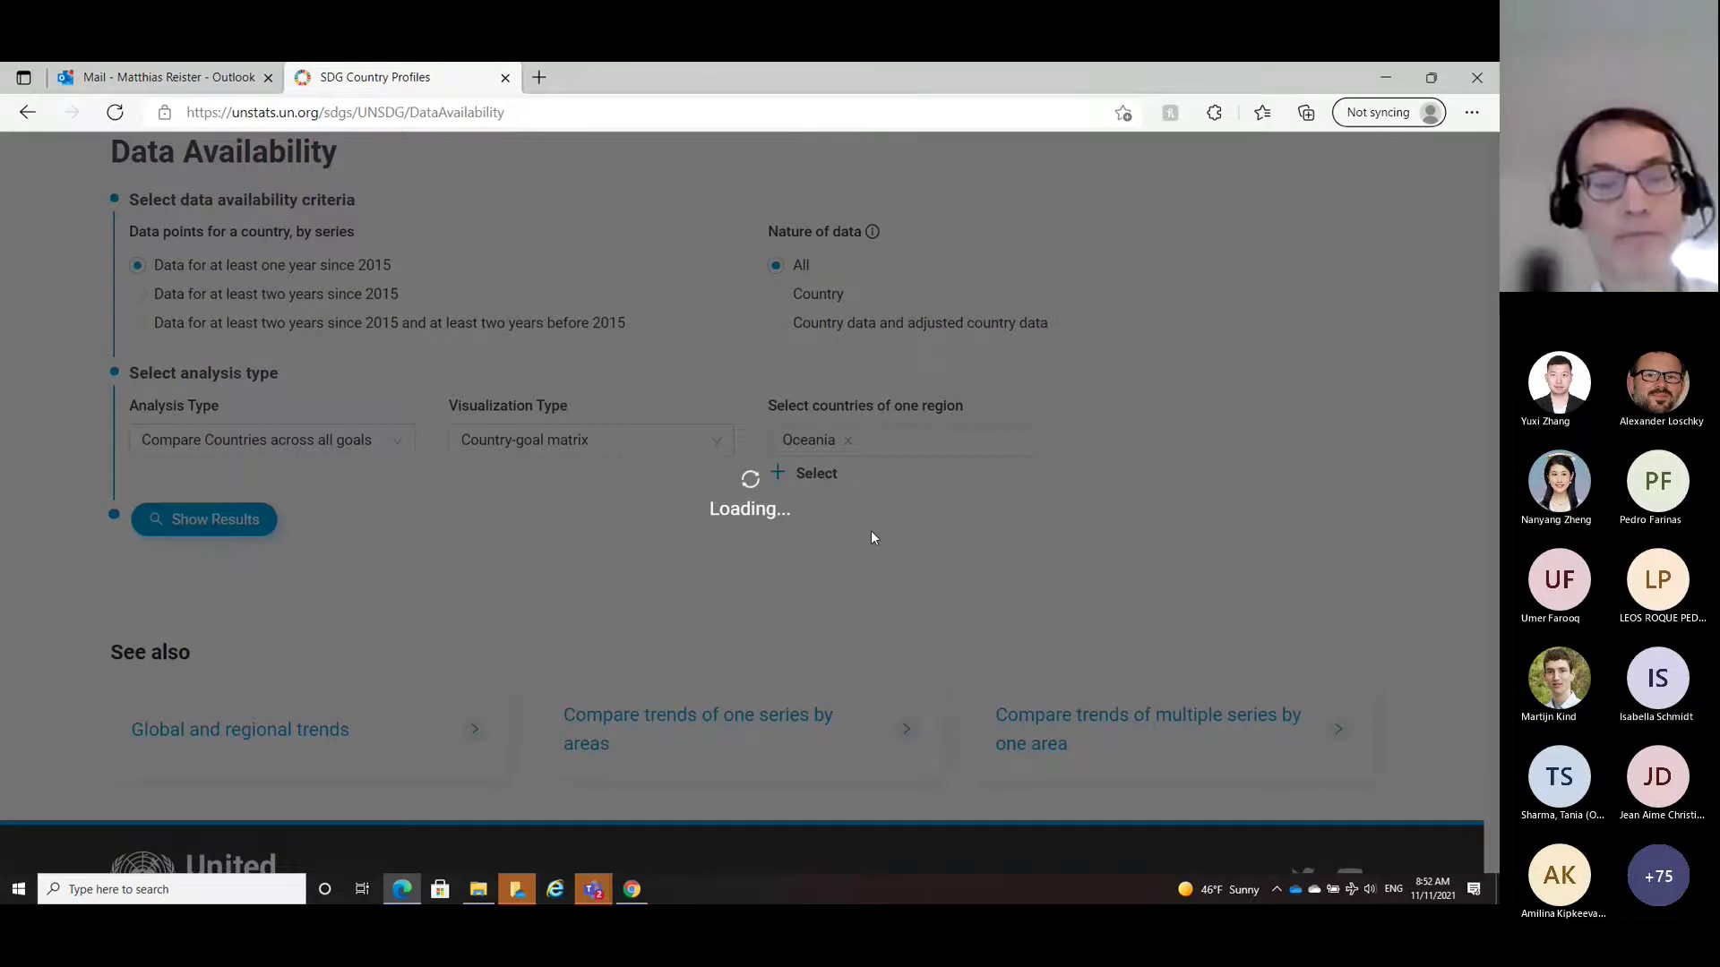
{"action": "scroll", "coordinate": [870, 530], "scroll_direction": "down", "scroll_amount": 7}
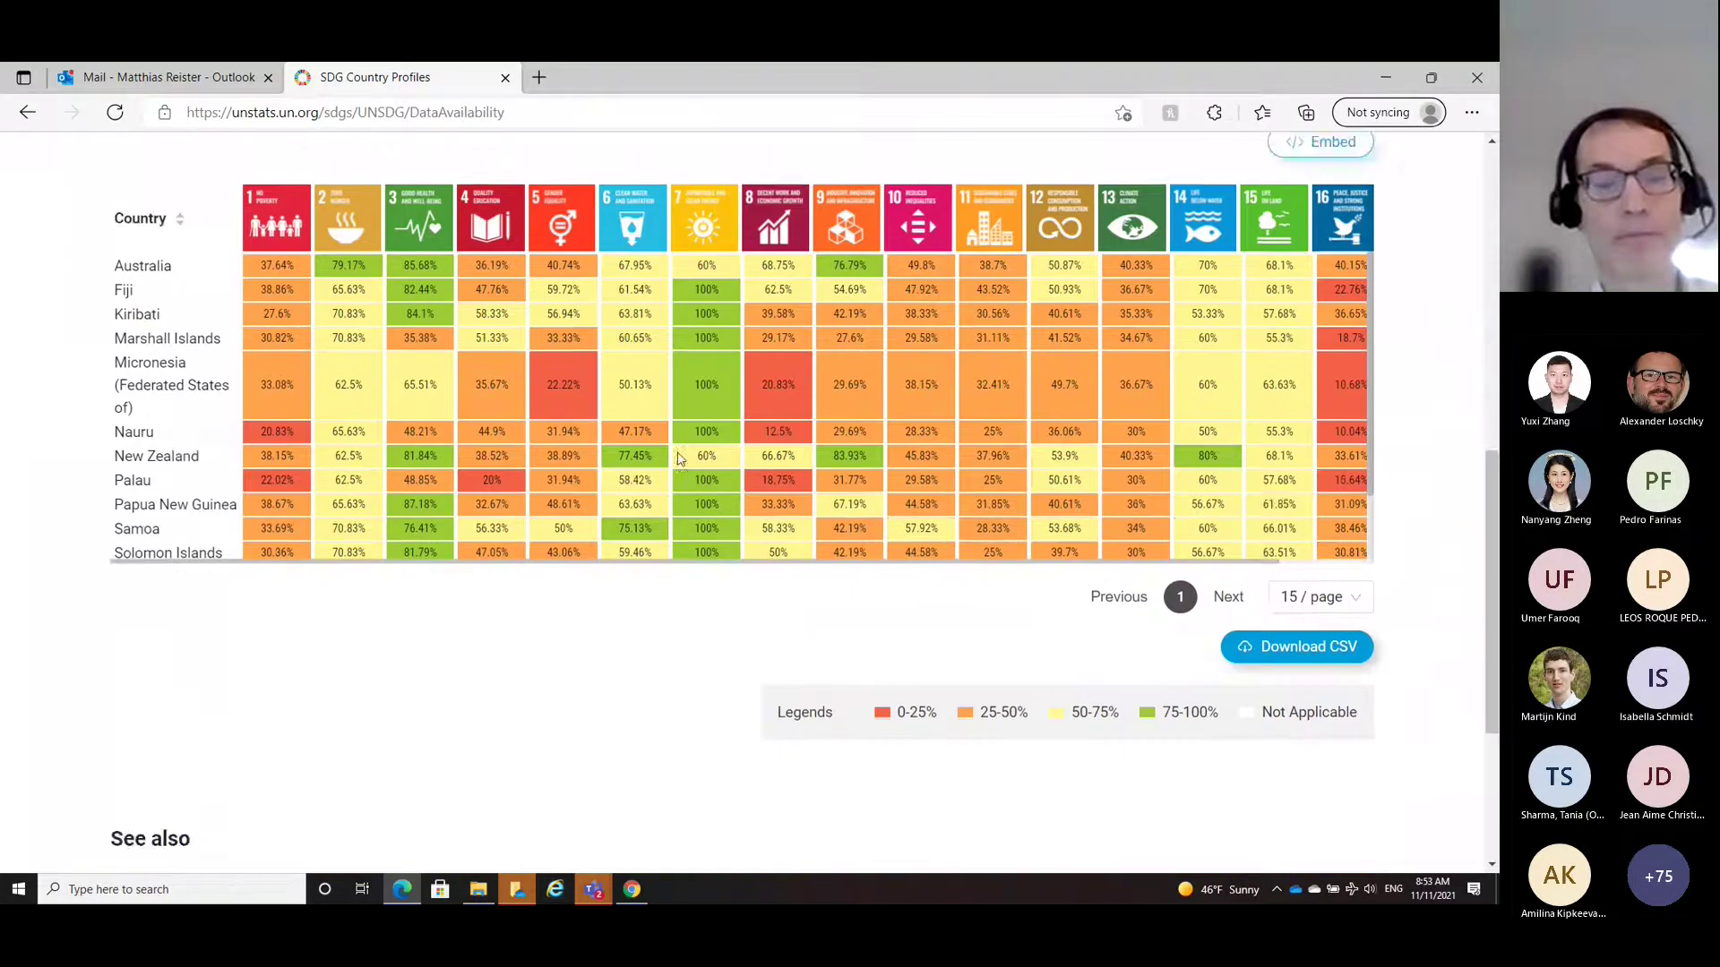
{"action": "scroll", "coordinate": [677, 452], "scroll_direction": "up", "scroll_amount": 1}
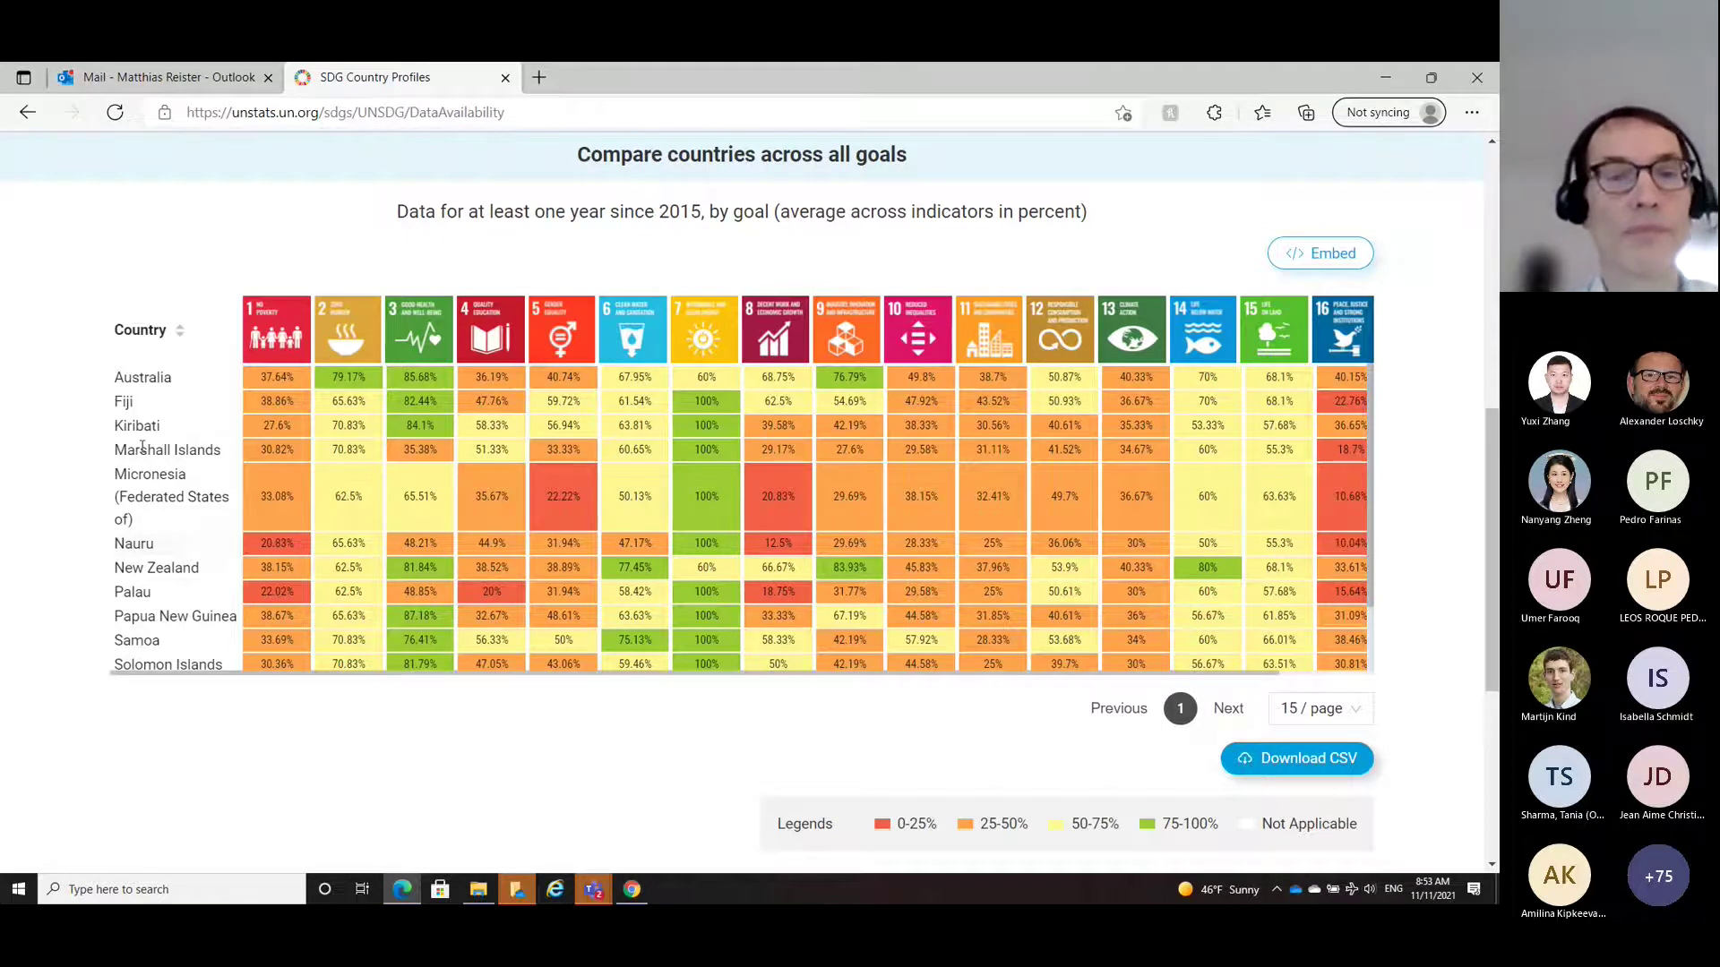
Step: Switch the visualization type to Map with average in % and show the results for Goal 1
{"action": "scroll", "coordinate": [414, 335], "scroll_direction": "up", "scroll_amount": 3}
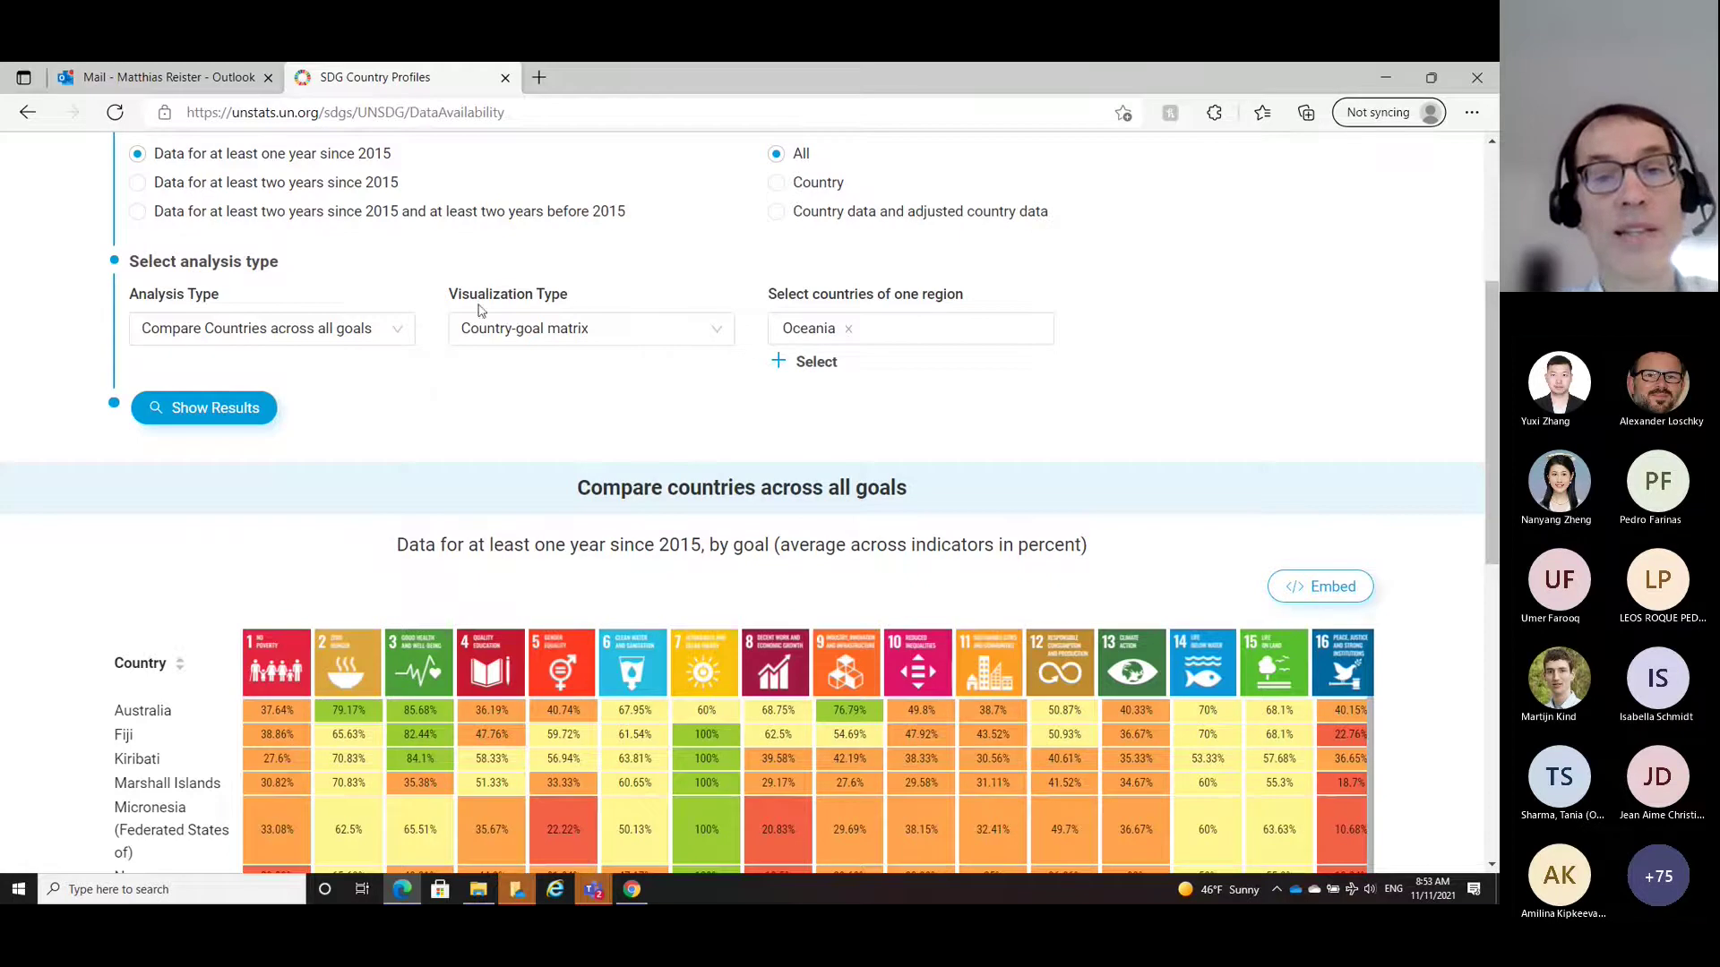
{"action": "left_click", "coordinate": [719, 335]}
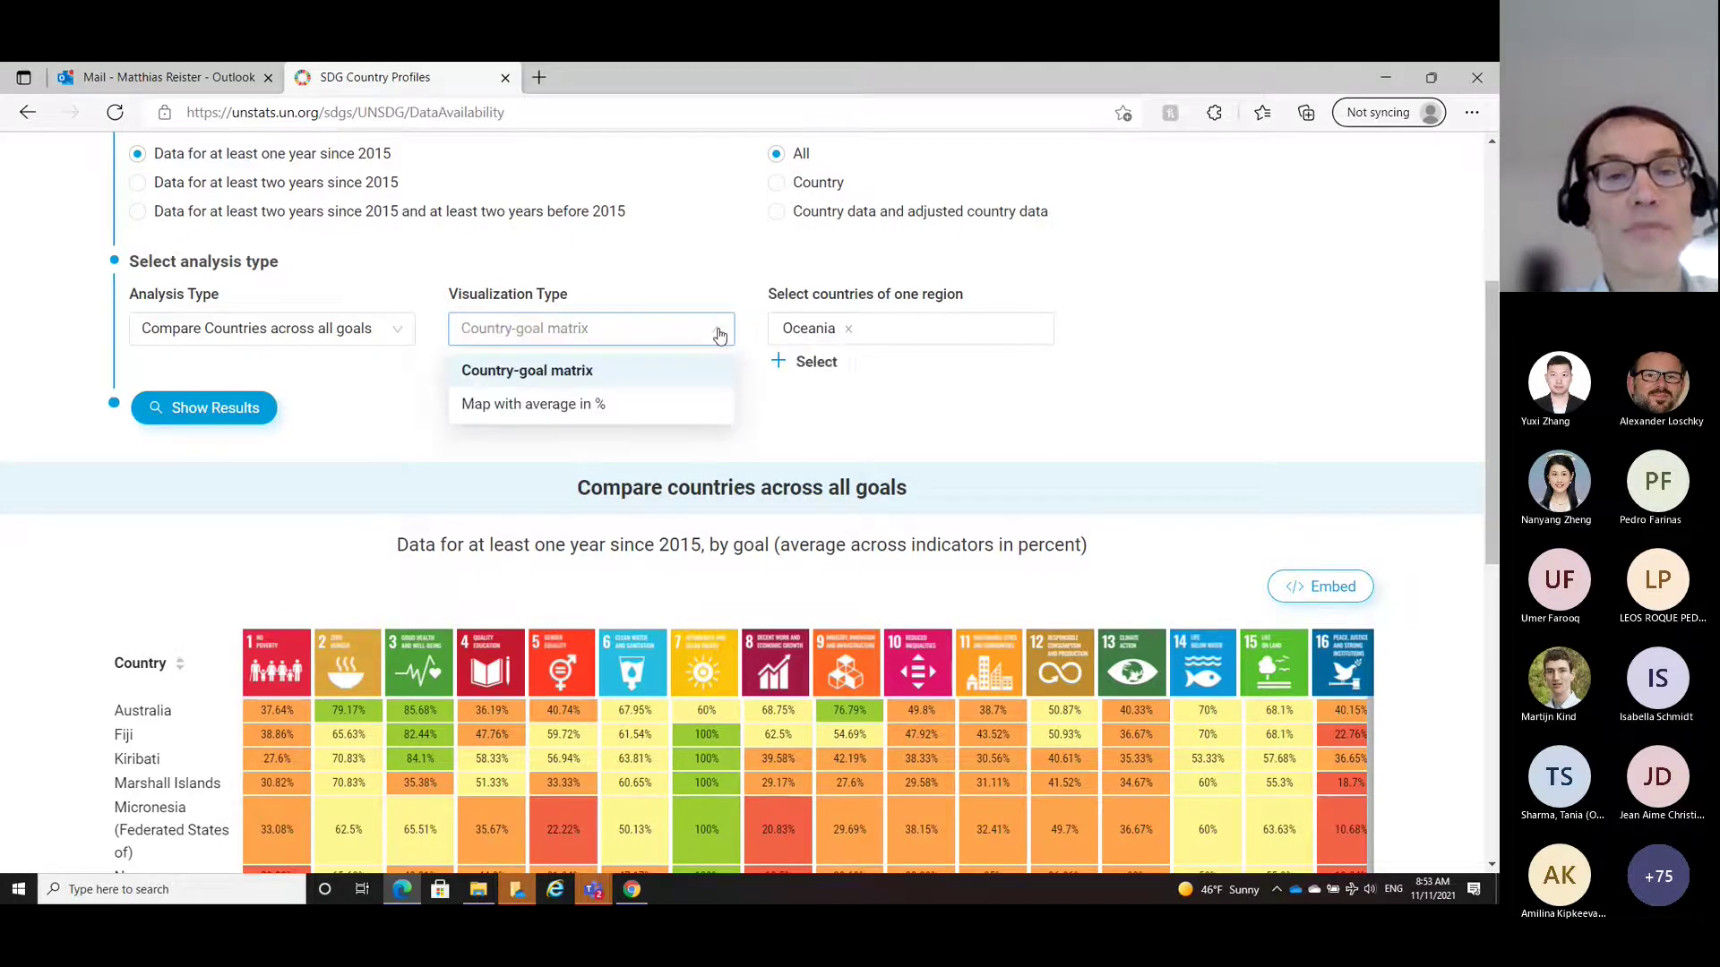
{"action": "left_click", "coordinate": [543, 408]}
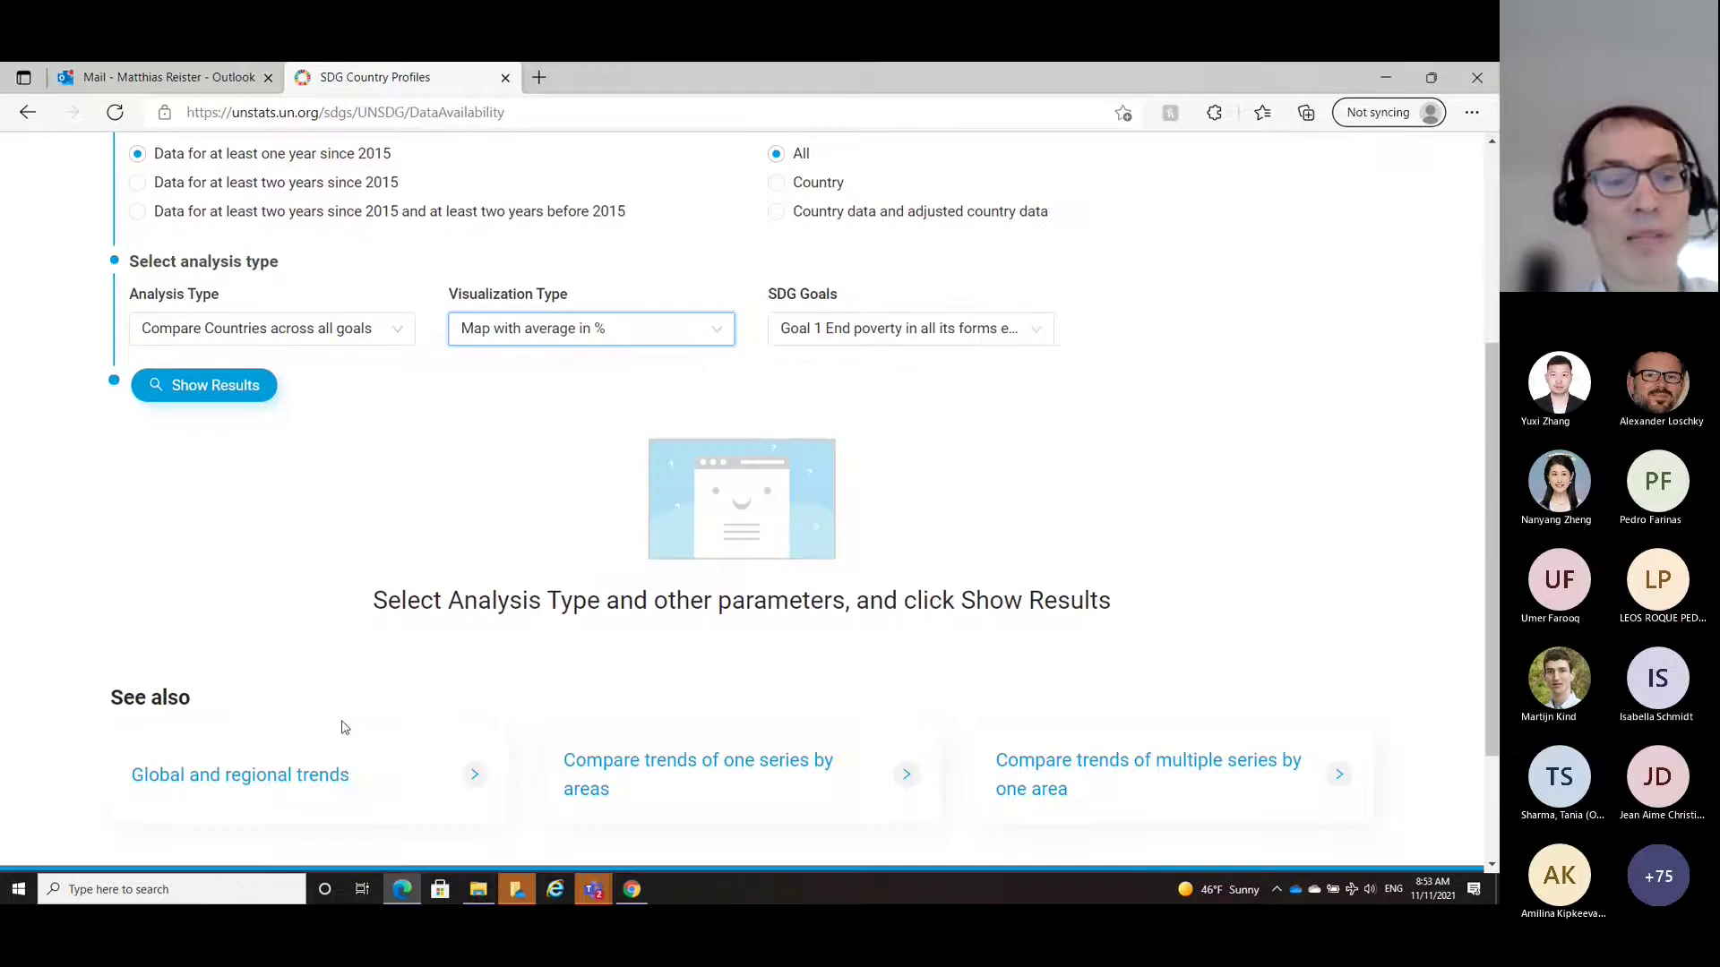
{"action": "left_click", "coordinate": [216, 391]}
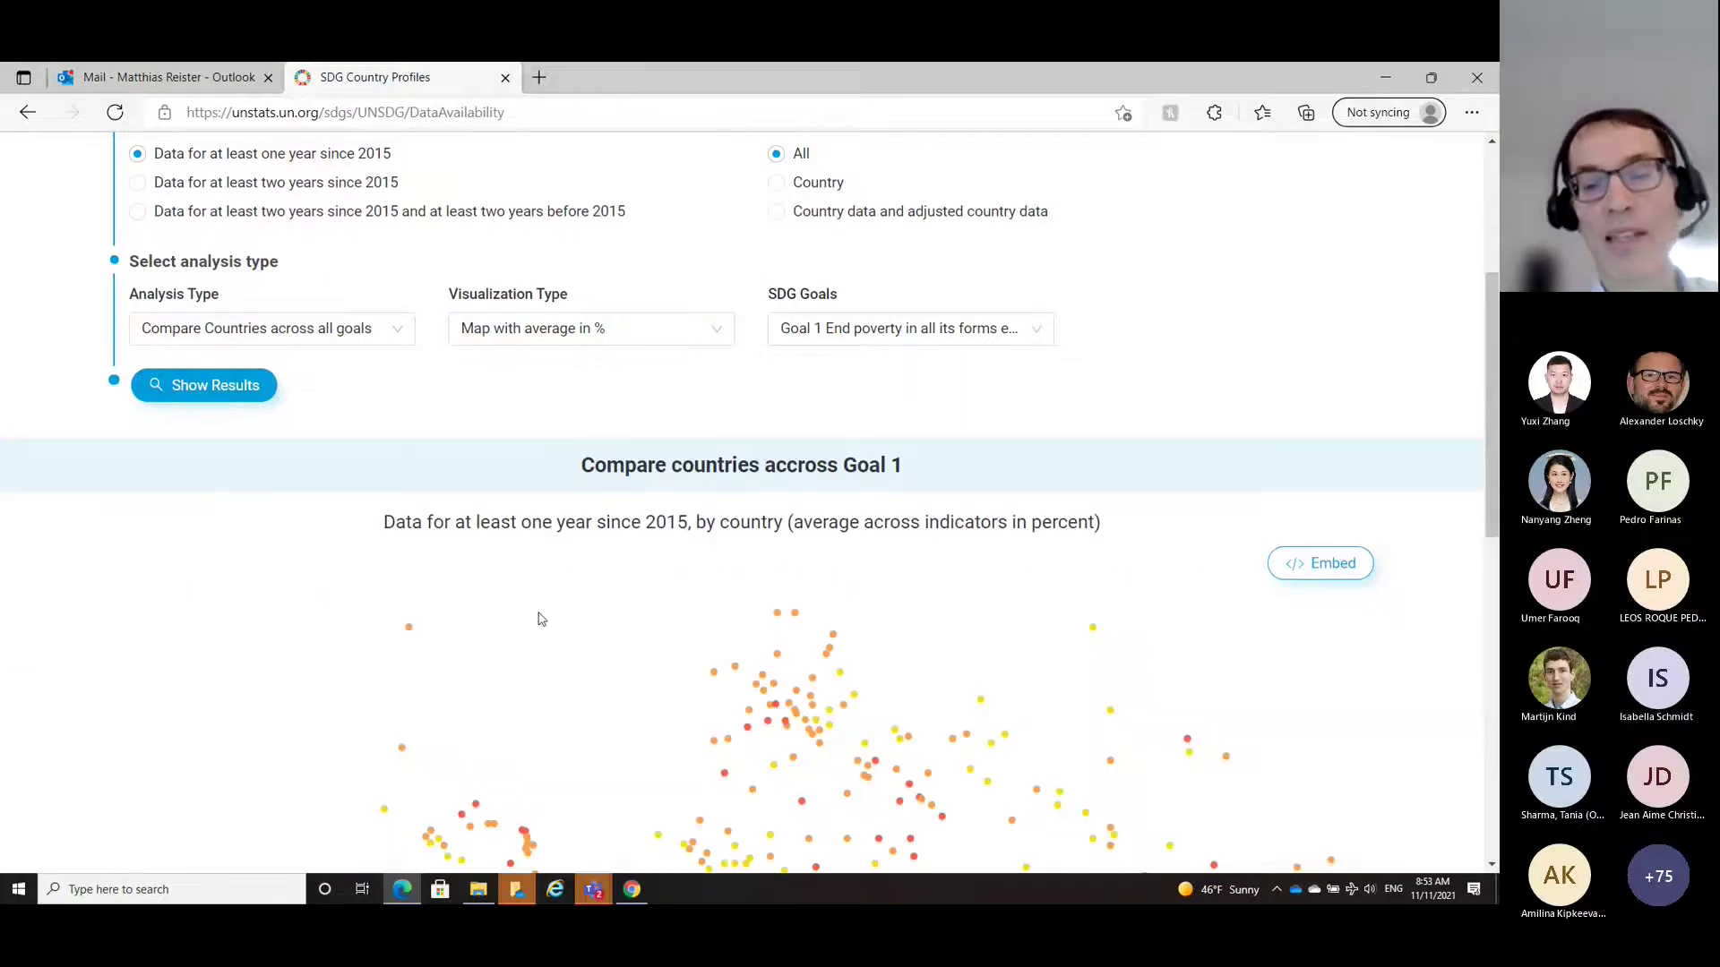
Step: Examine the Goal 1 world map and view the indicator availability breakdown for the Russian Federation
{"action": "scroll", "coordinate": [613, 582], "scroll_direction": "down", "scroll_amount": 2}
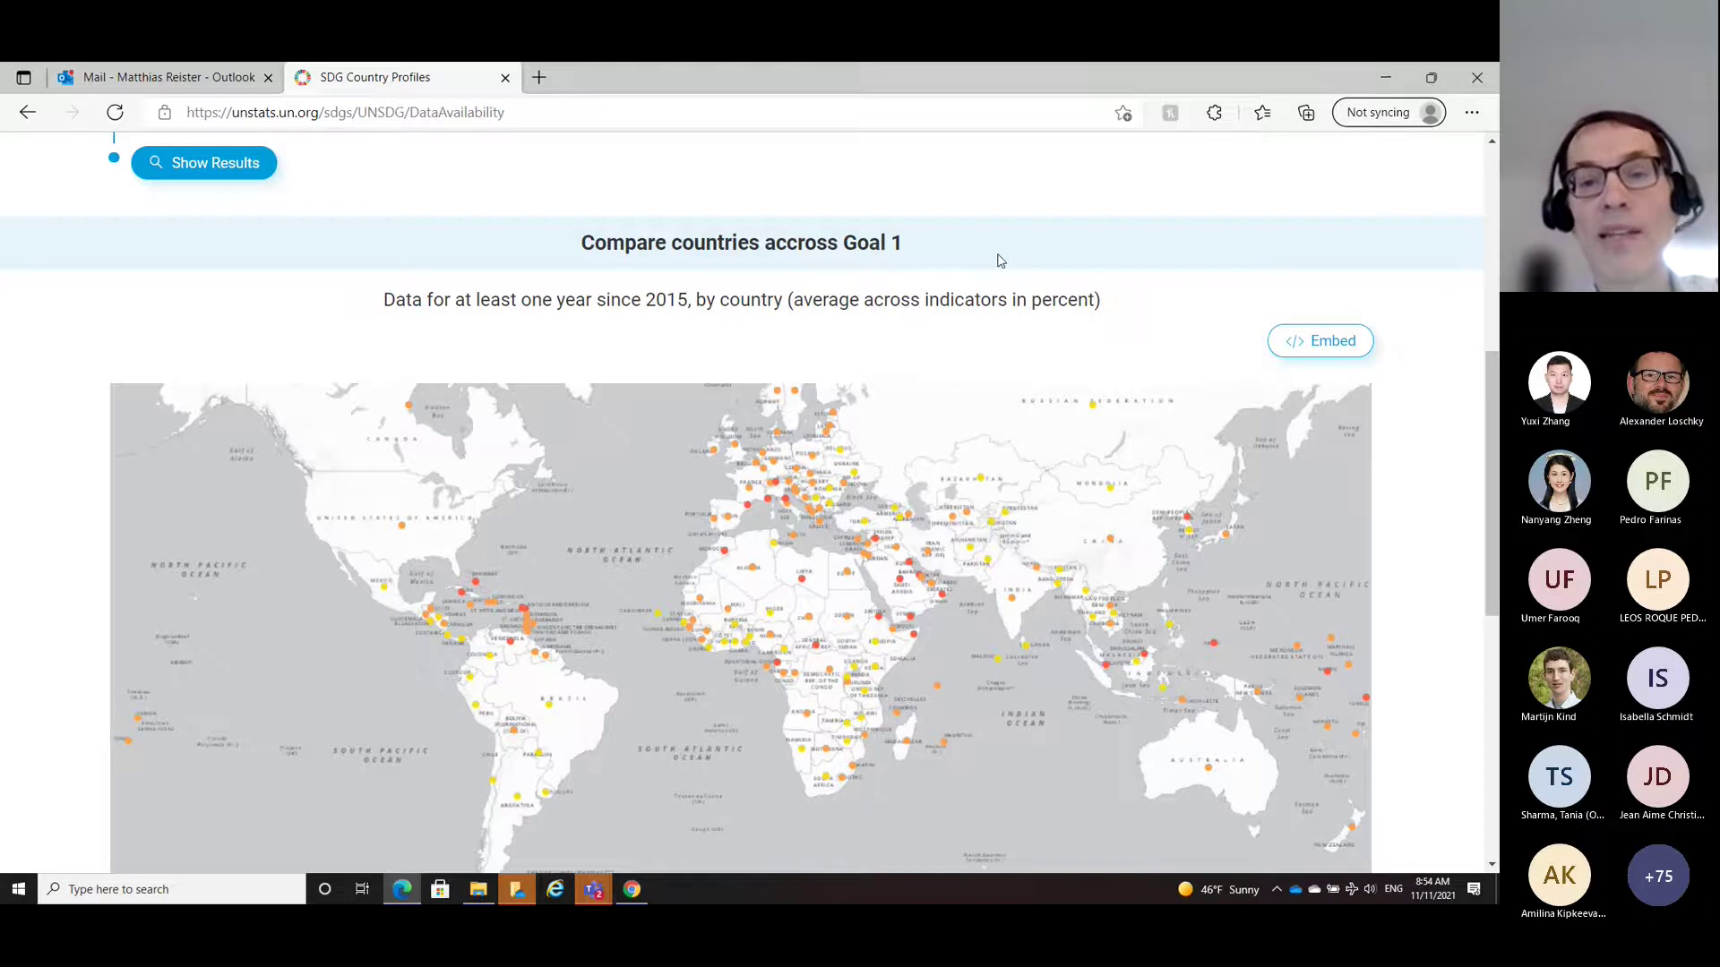
{"action": "scroll", "coordinate": [963, 417], "scroll_direction": "up", "scroll_amount": 1}
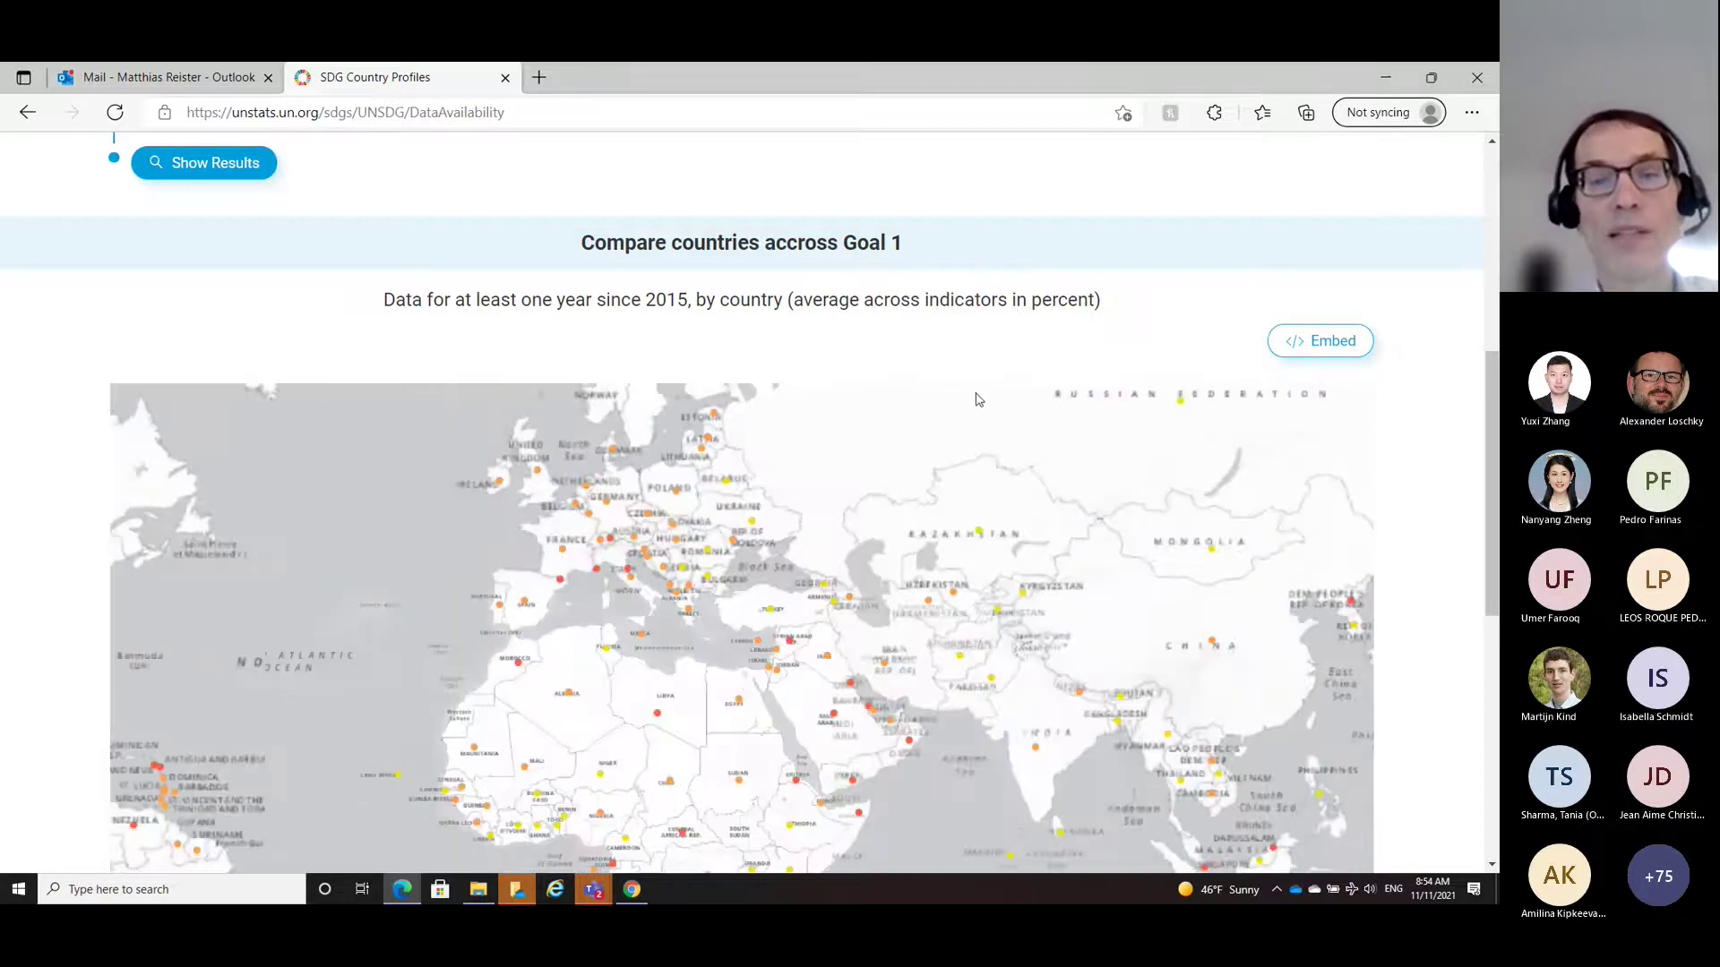
{"action": "scroll", "coordinate": [772, 153], "scroll_direction": "up", "scroll_amount": 2}
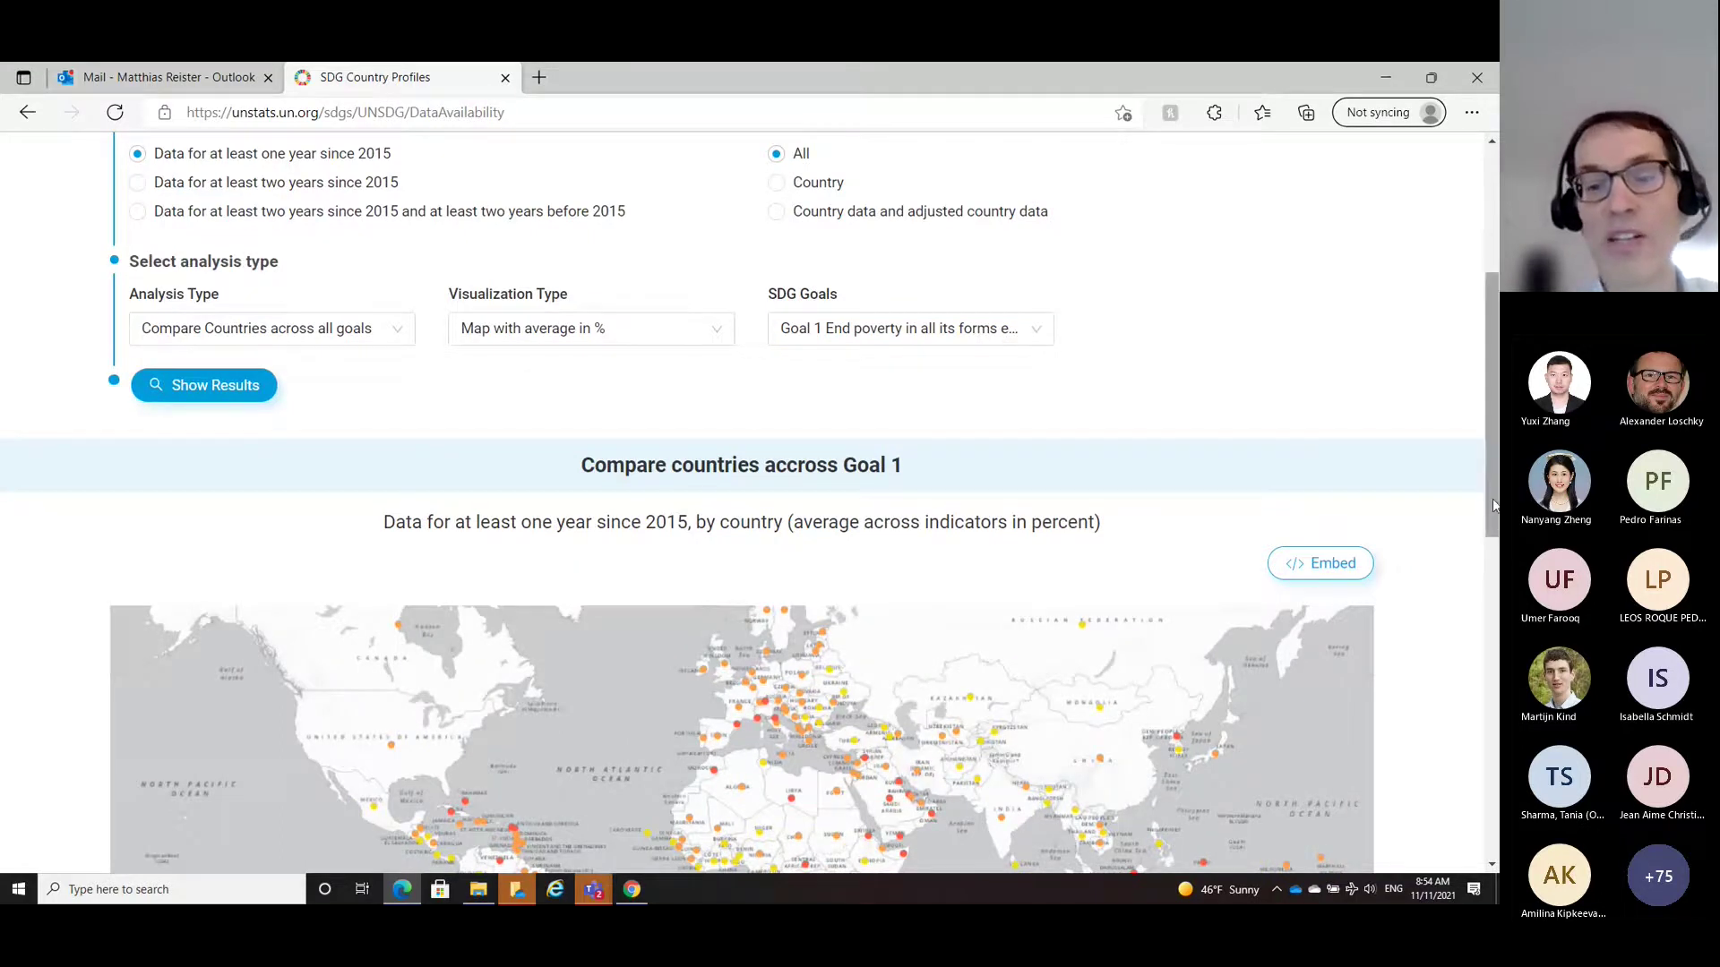
{"action": "left_click_drag", "start_coordinate": [1493, 505], "coordinate": [1492, 608]}
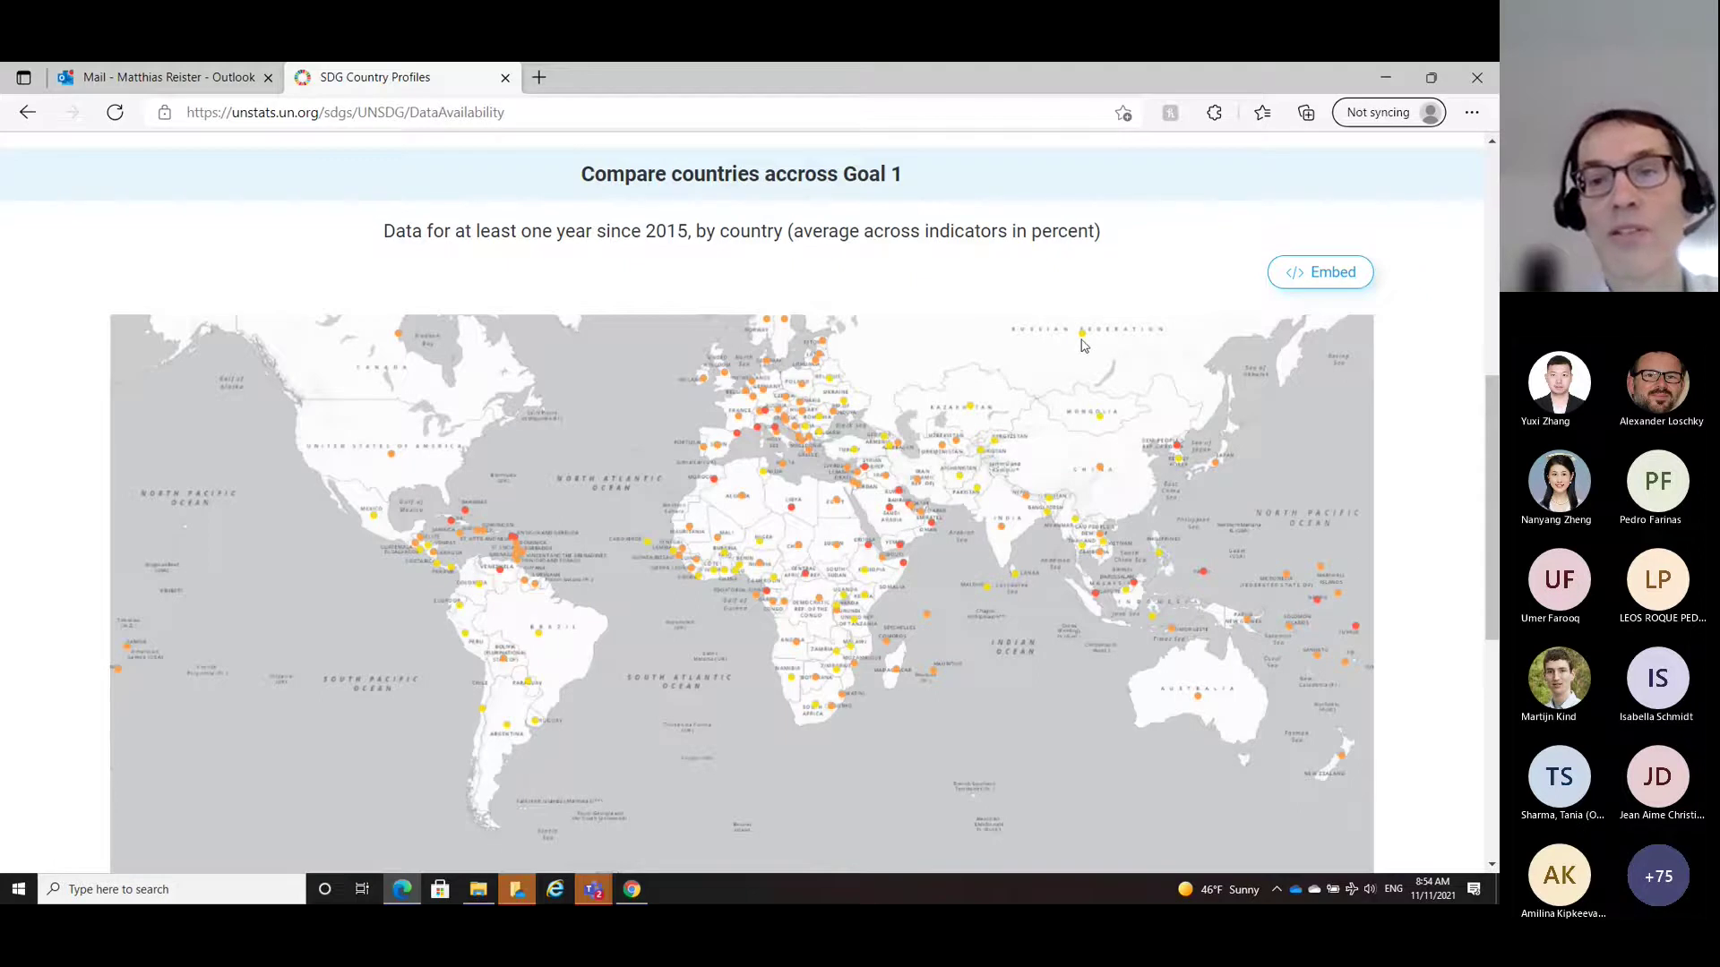
{"action": "mouse_move", "coordinate": [1082, 336]}
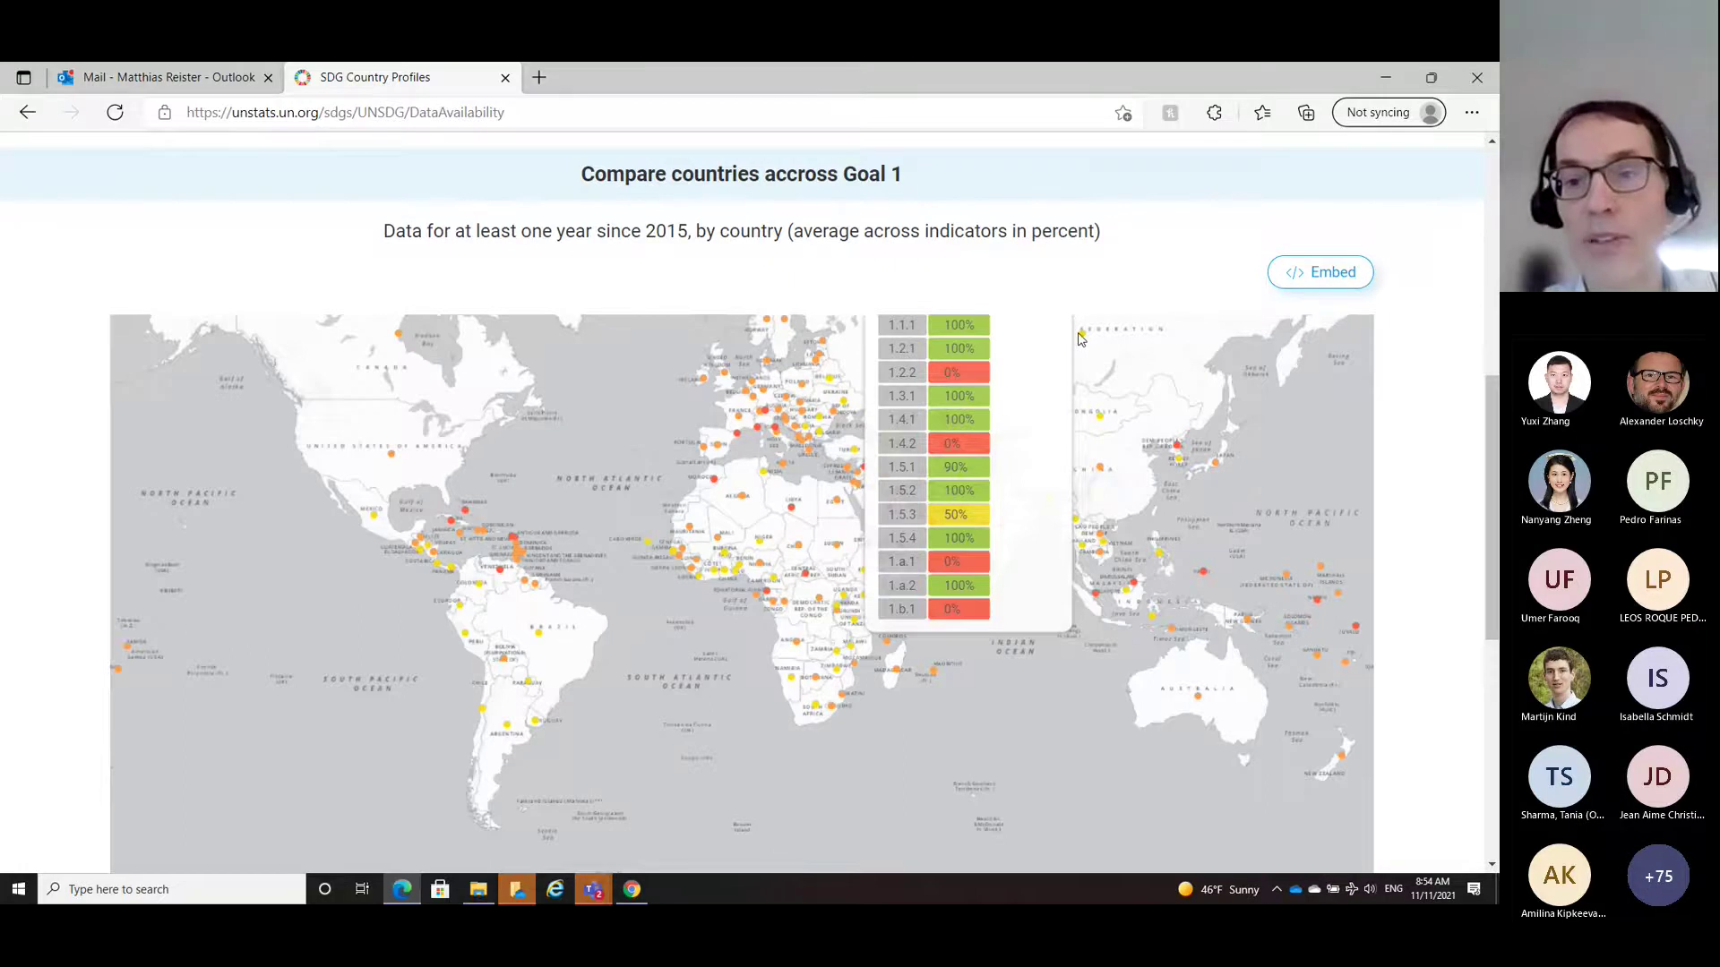
{"action": "left_click_drag", "start_coordinate": [1202, 417], "coordinate": [1238, 419]}
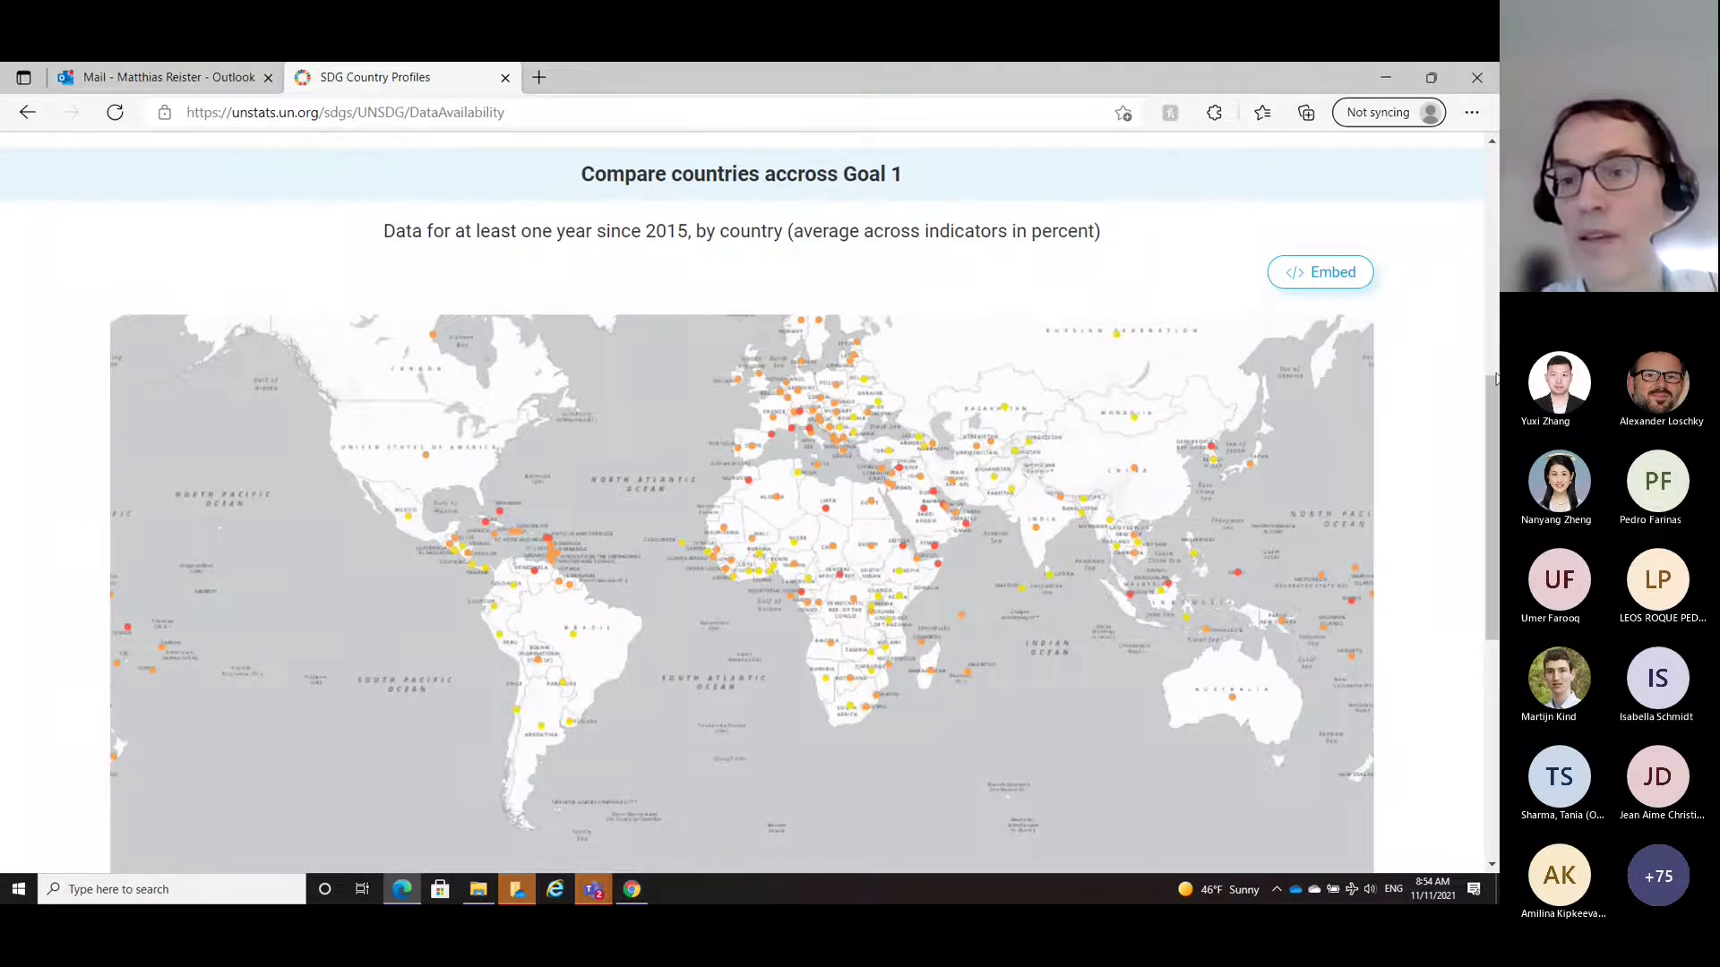
{"action": "scroll", "coordinate": [1495, 379], "scroll_direction": "up", "scroll_amount": 2}
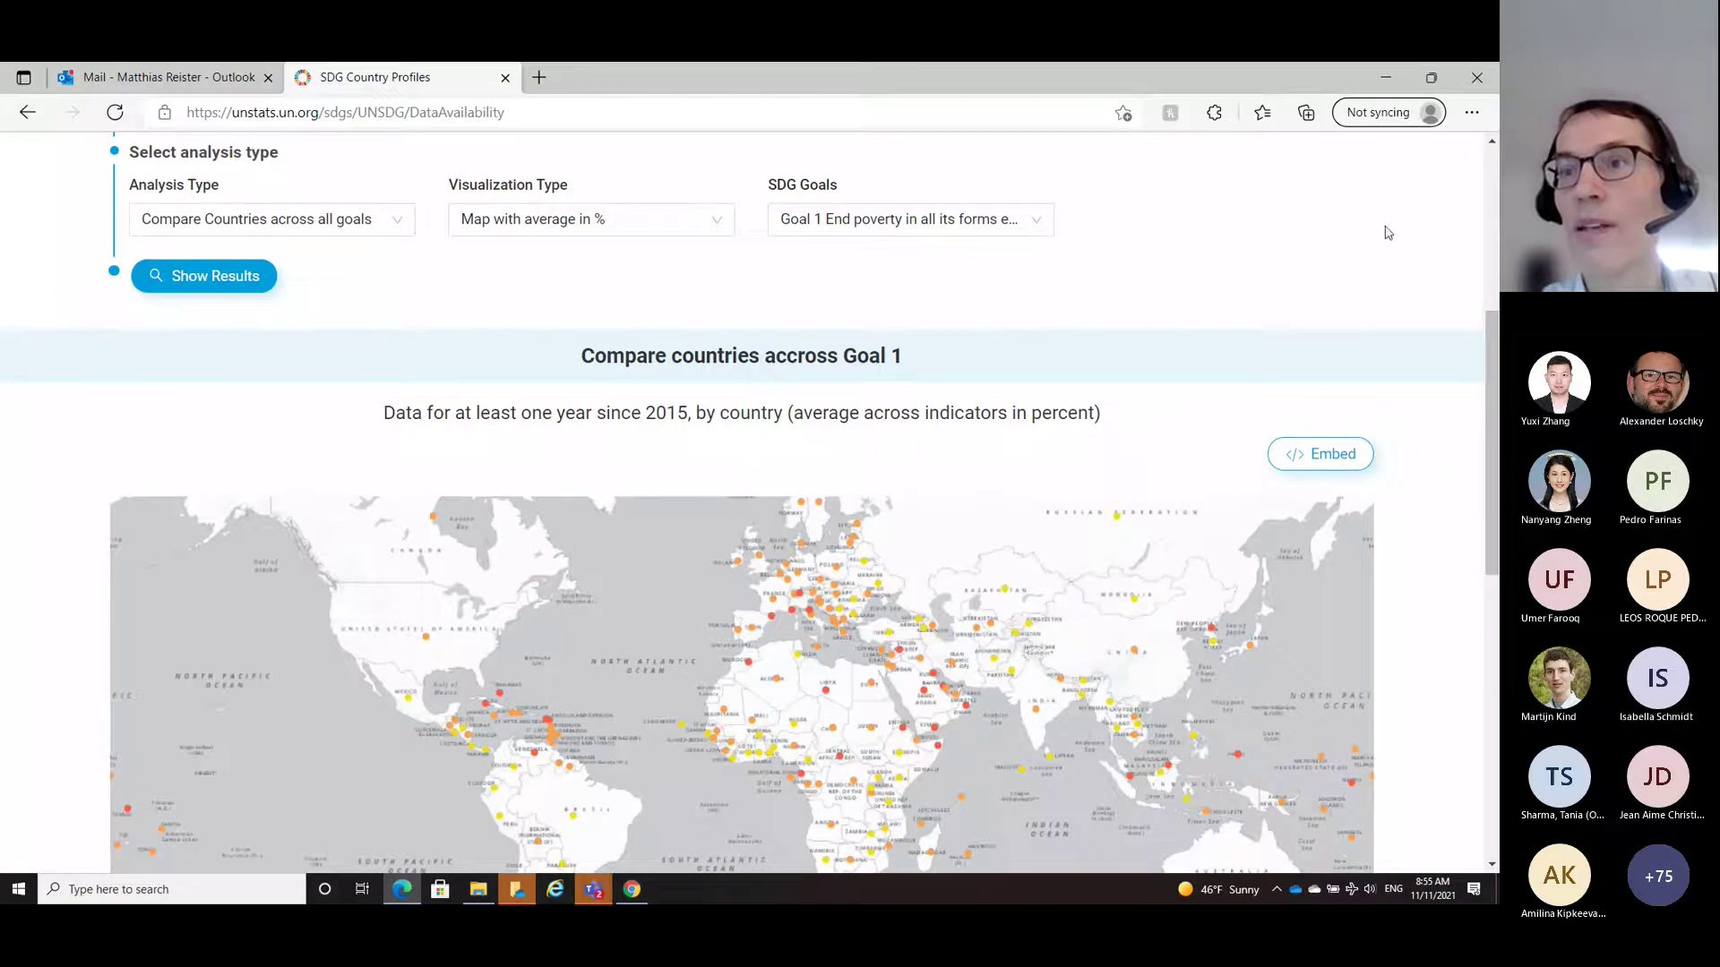
Step: Reduce the browser page zoom to 90%
{"action": "left_click", "coordinate": [1472, 115]}
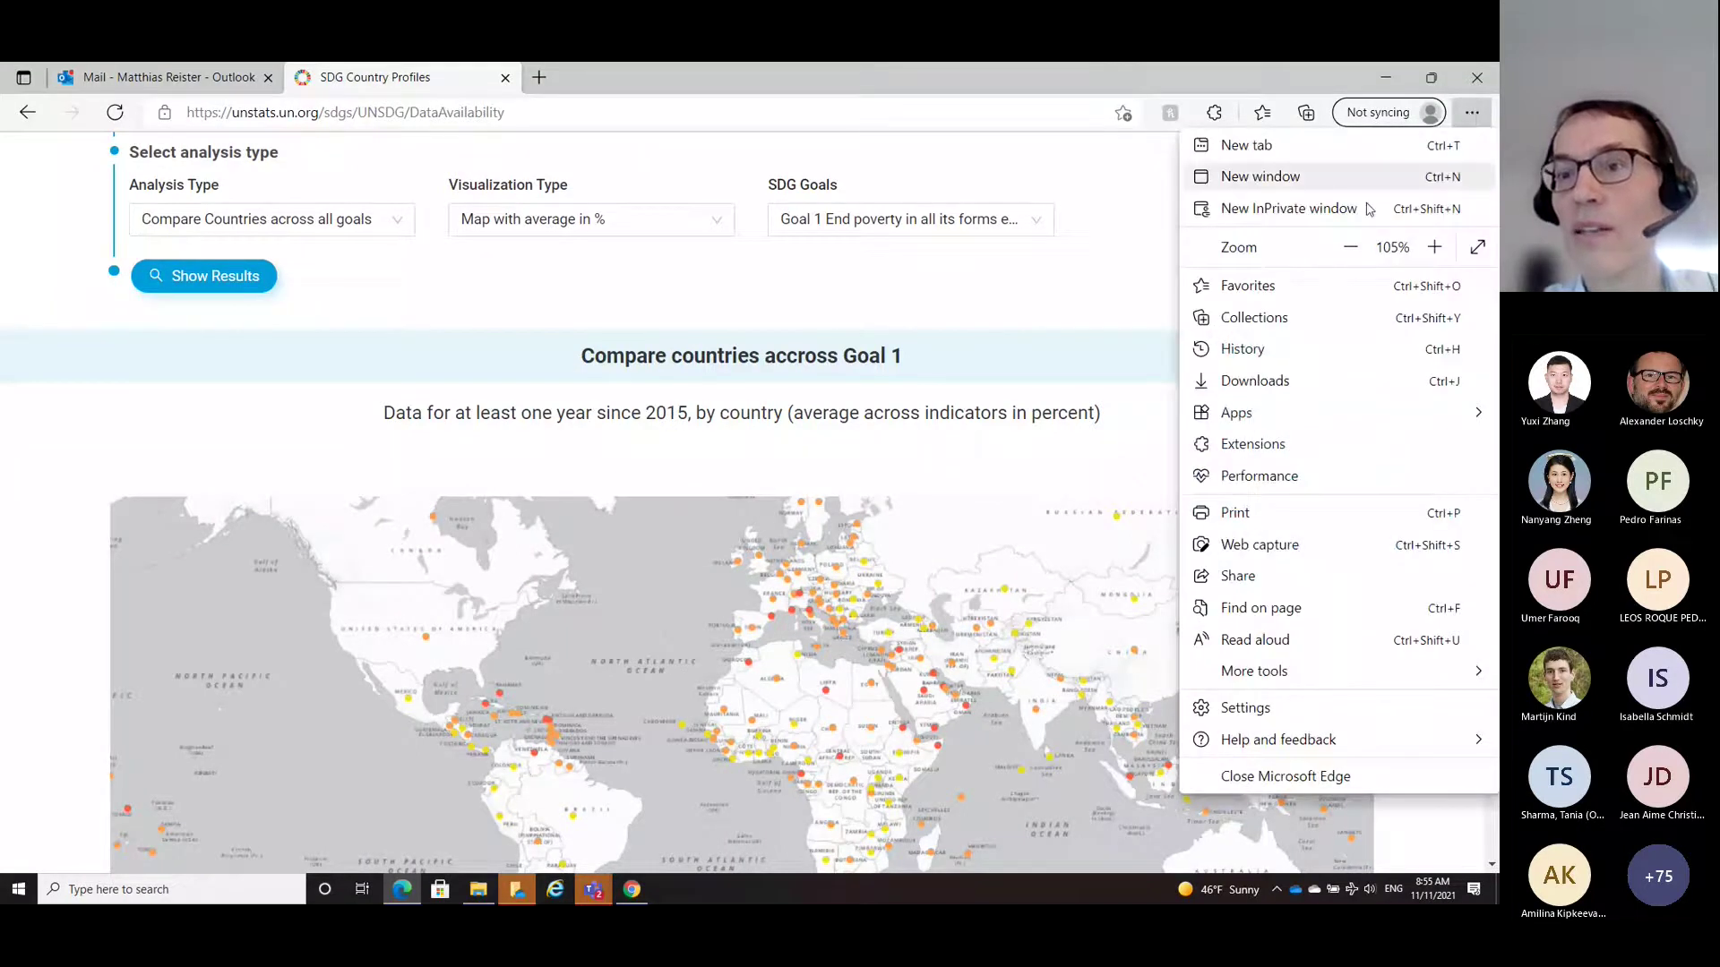
{"action": "left_click", "coordinate": [1349, 247]}
{"action": "left_click", "coordinate": [1350, 247]}
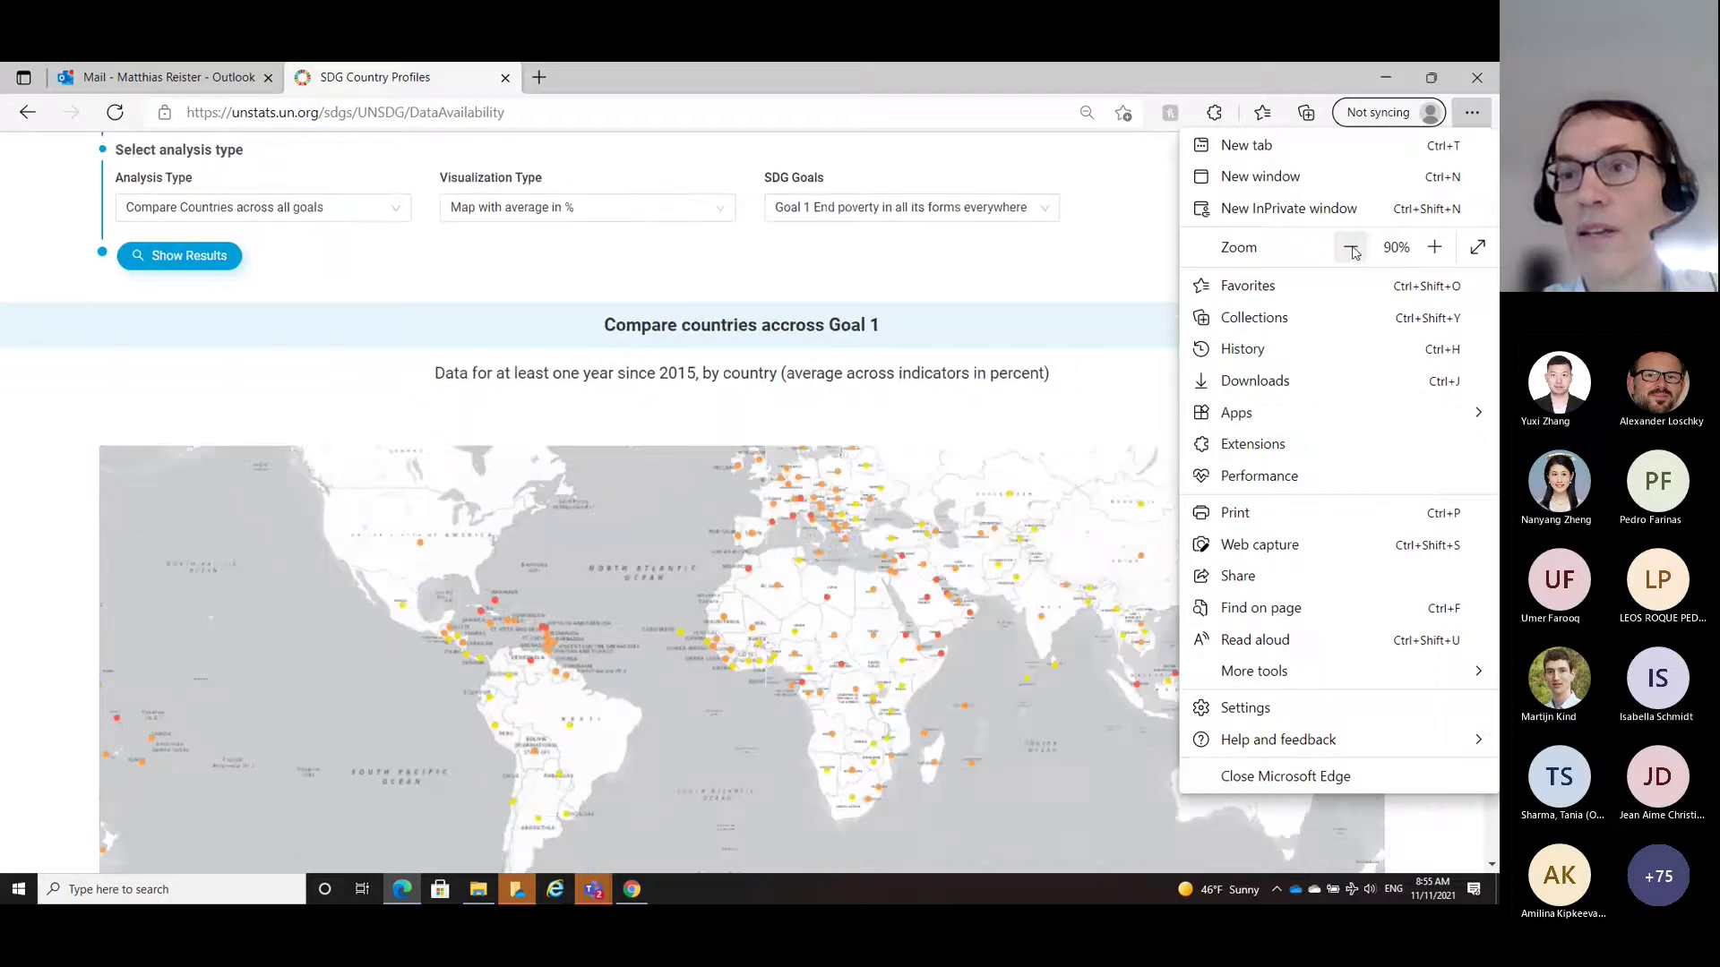
{"action": "left_click", "coordinate": [1094, 283]}
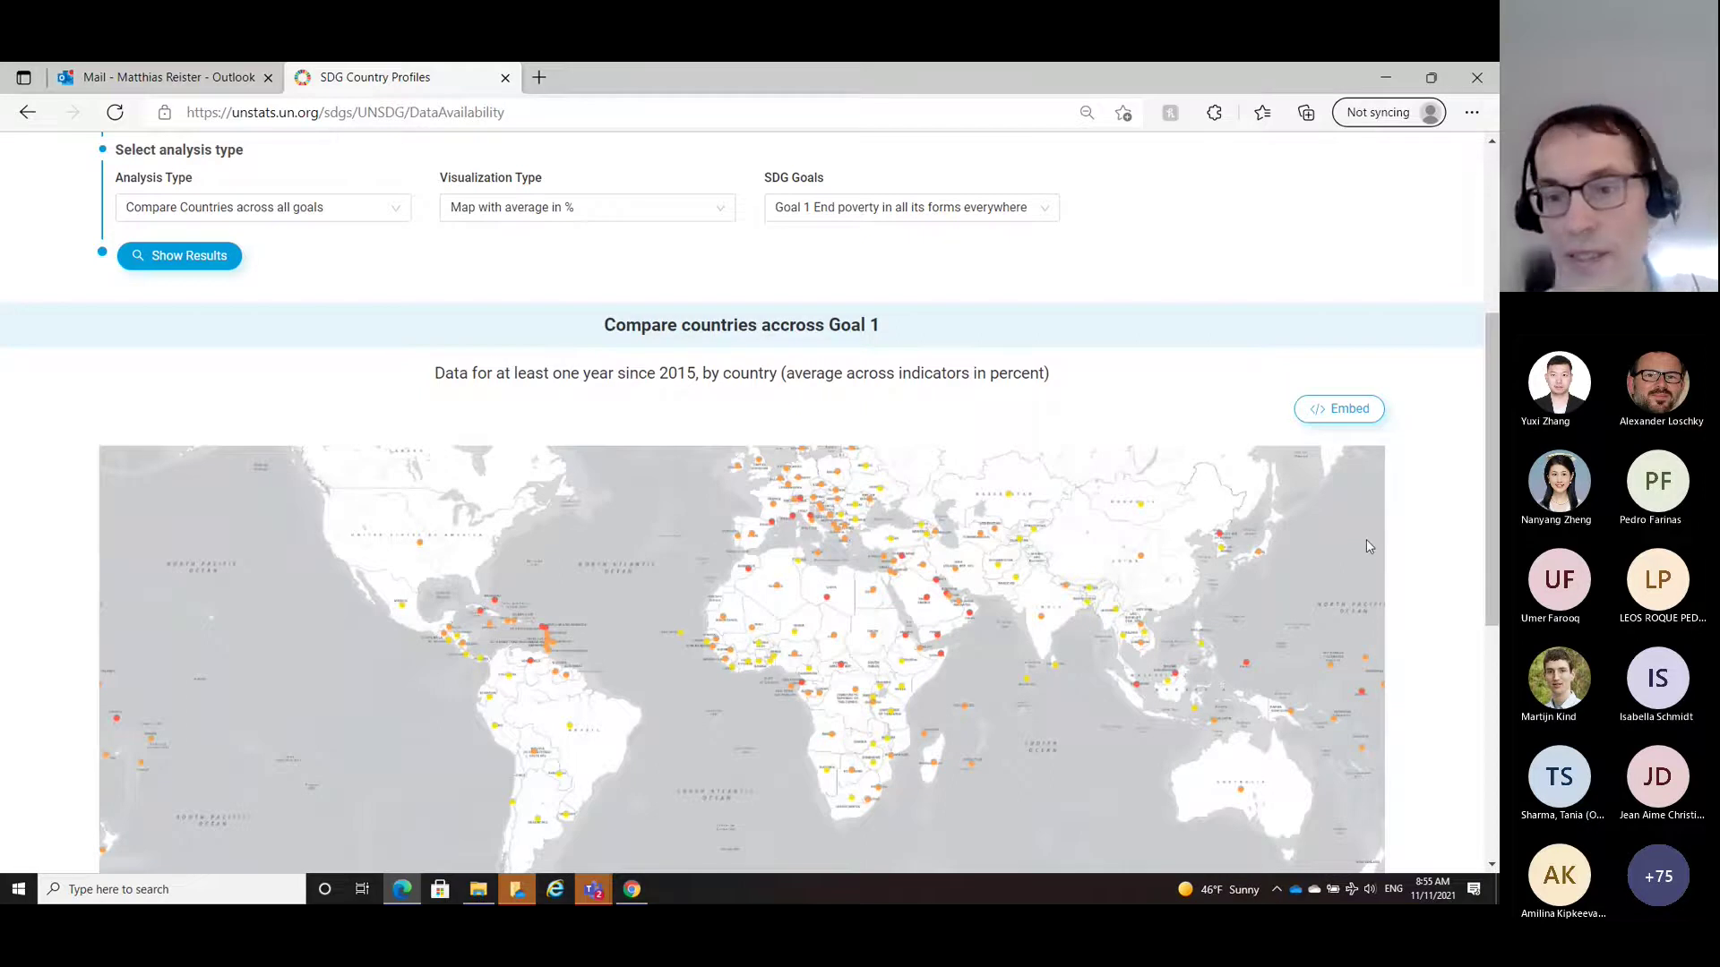
Step: Examine the Goal 1 world map and view the indicator availability breakdown for the United States of America
{"action": "left_click", "coordinate": [820, 562]}
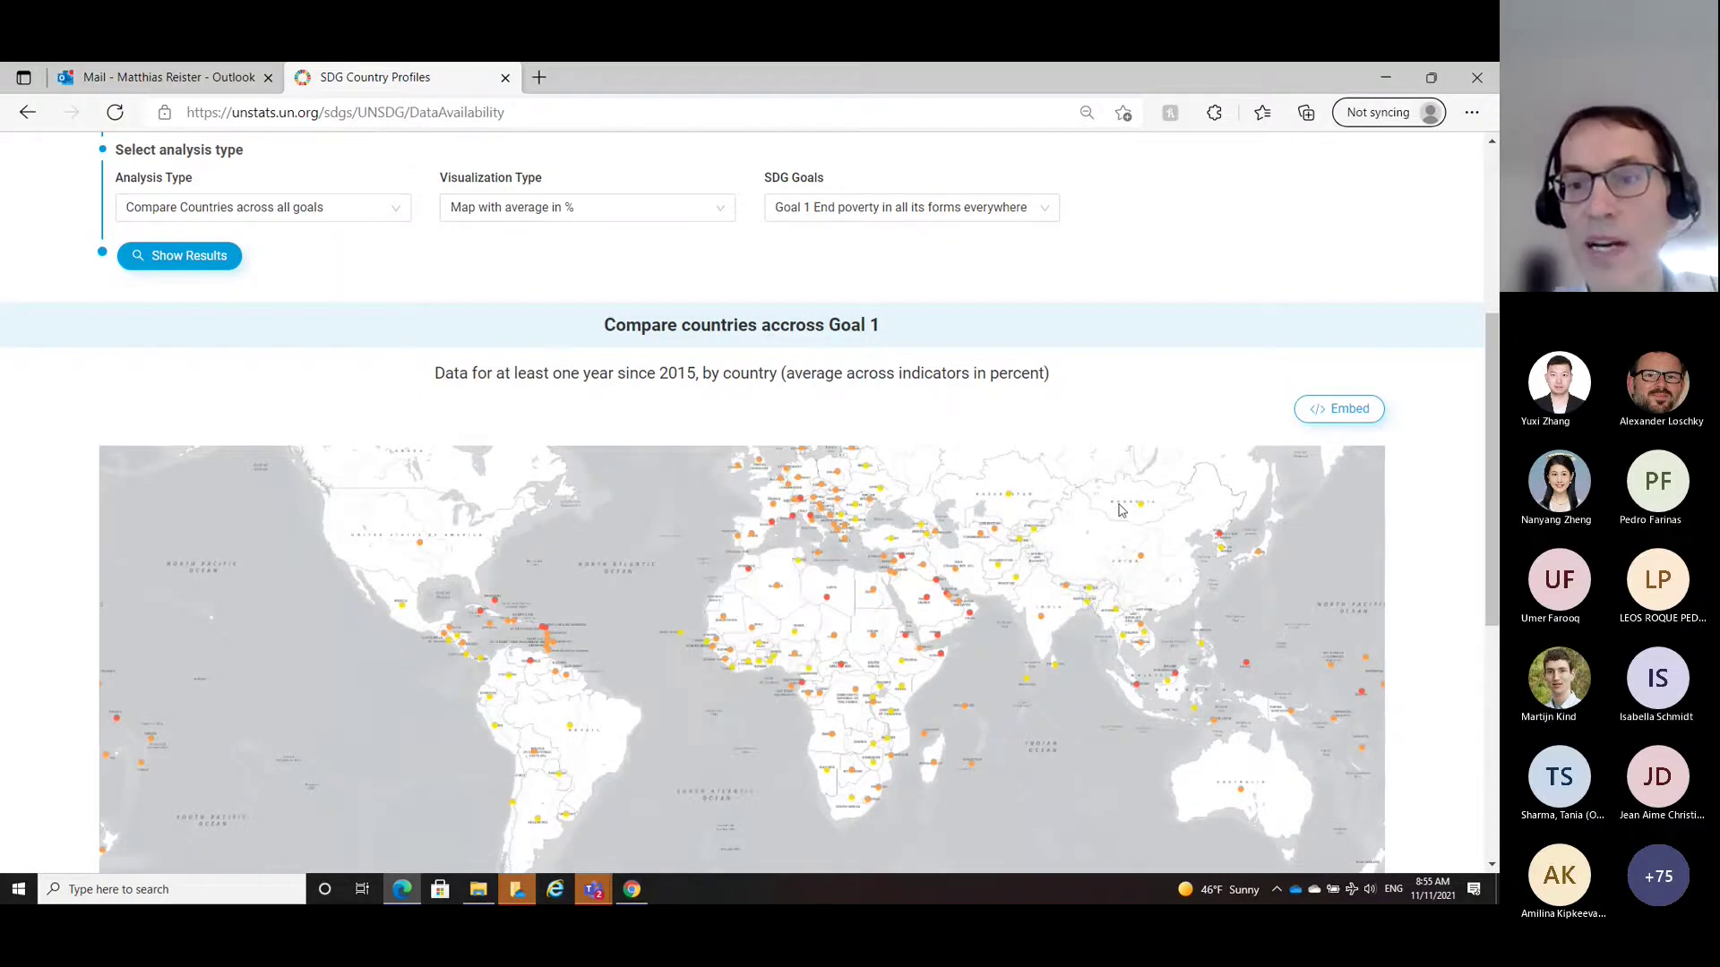
{"action": "scroll", "coordinate": [1093, 498], "scroll_direction": "up", "scroll_amount": 1}
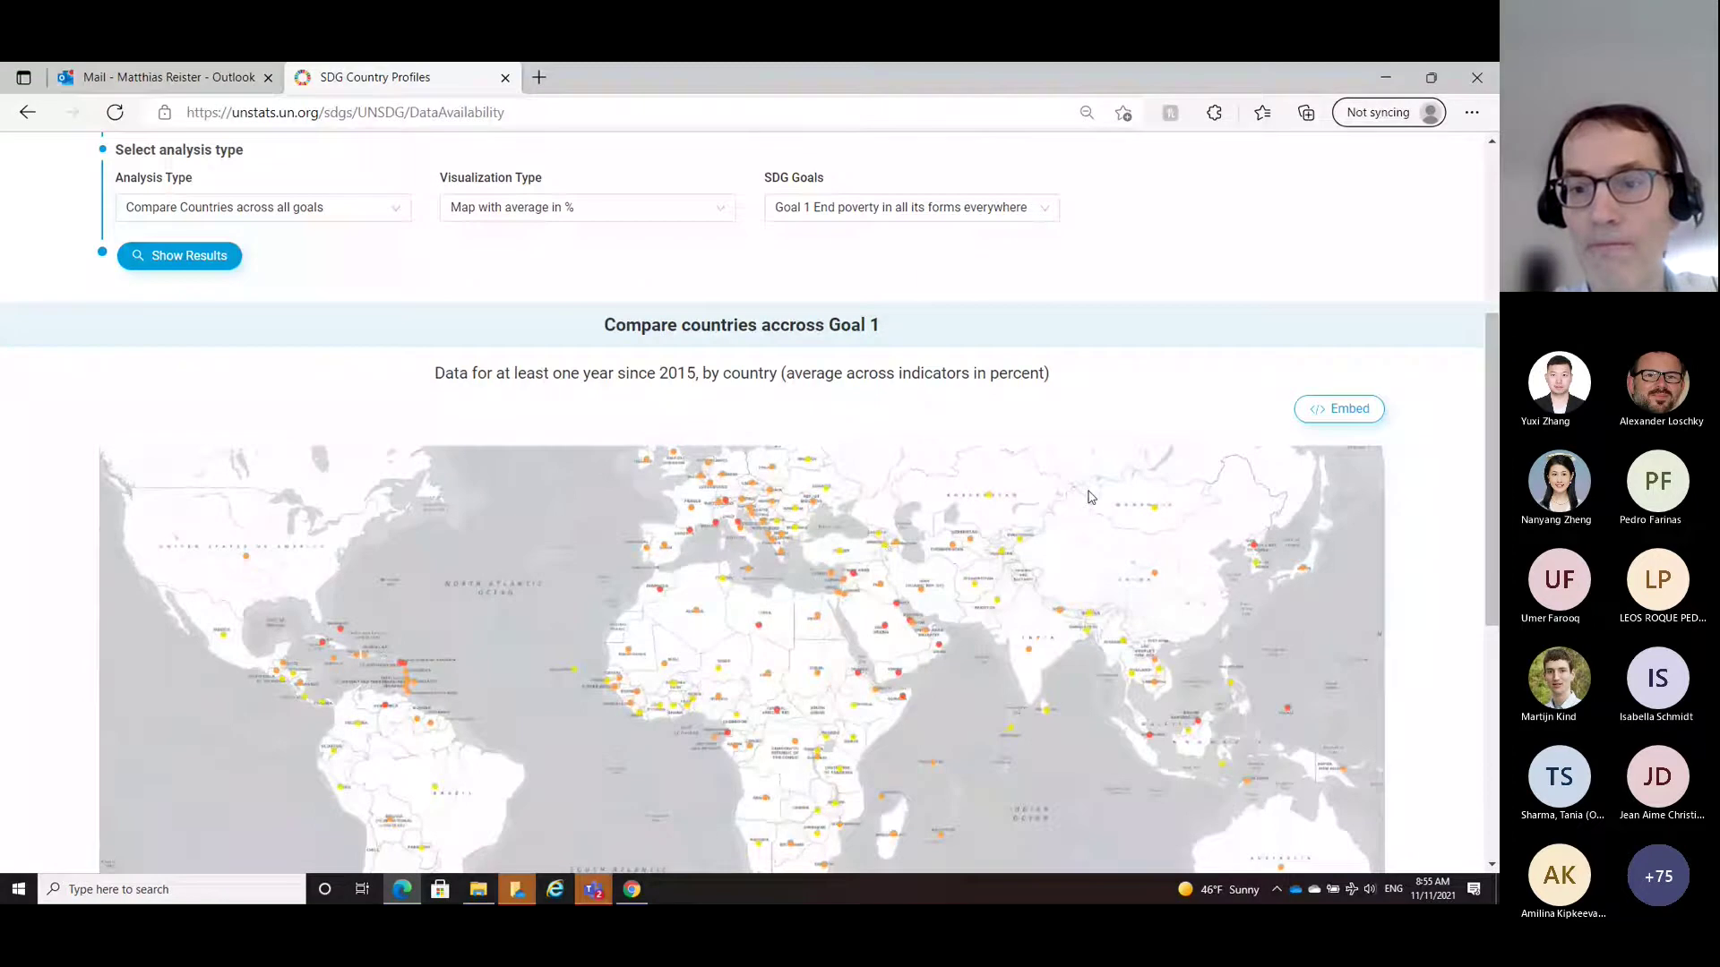
{"action": "scroll", "coordinate": [1080, 507], "scroll_direction": "down", "scroll_amount": 1}
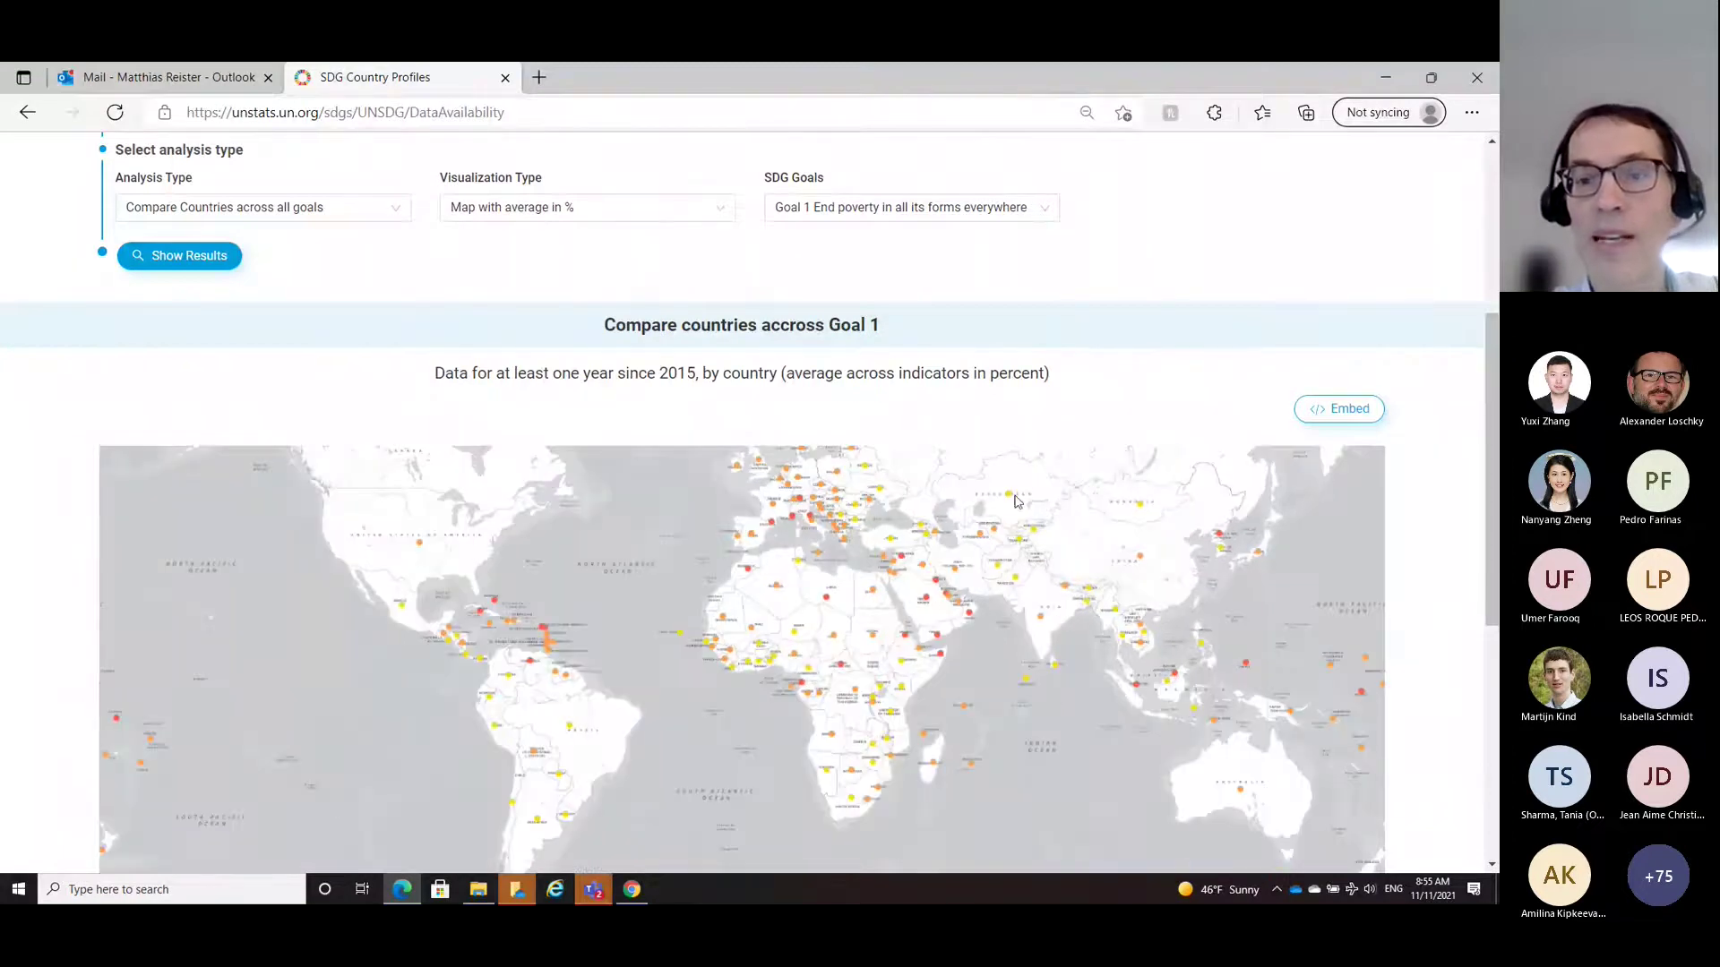
{"action": "mouse_move", "coordinate": [1007, 497]}
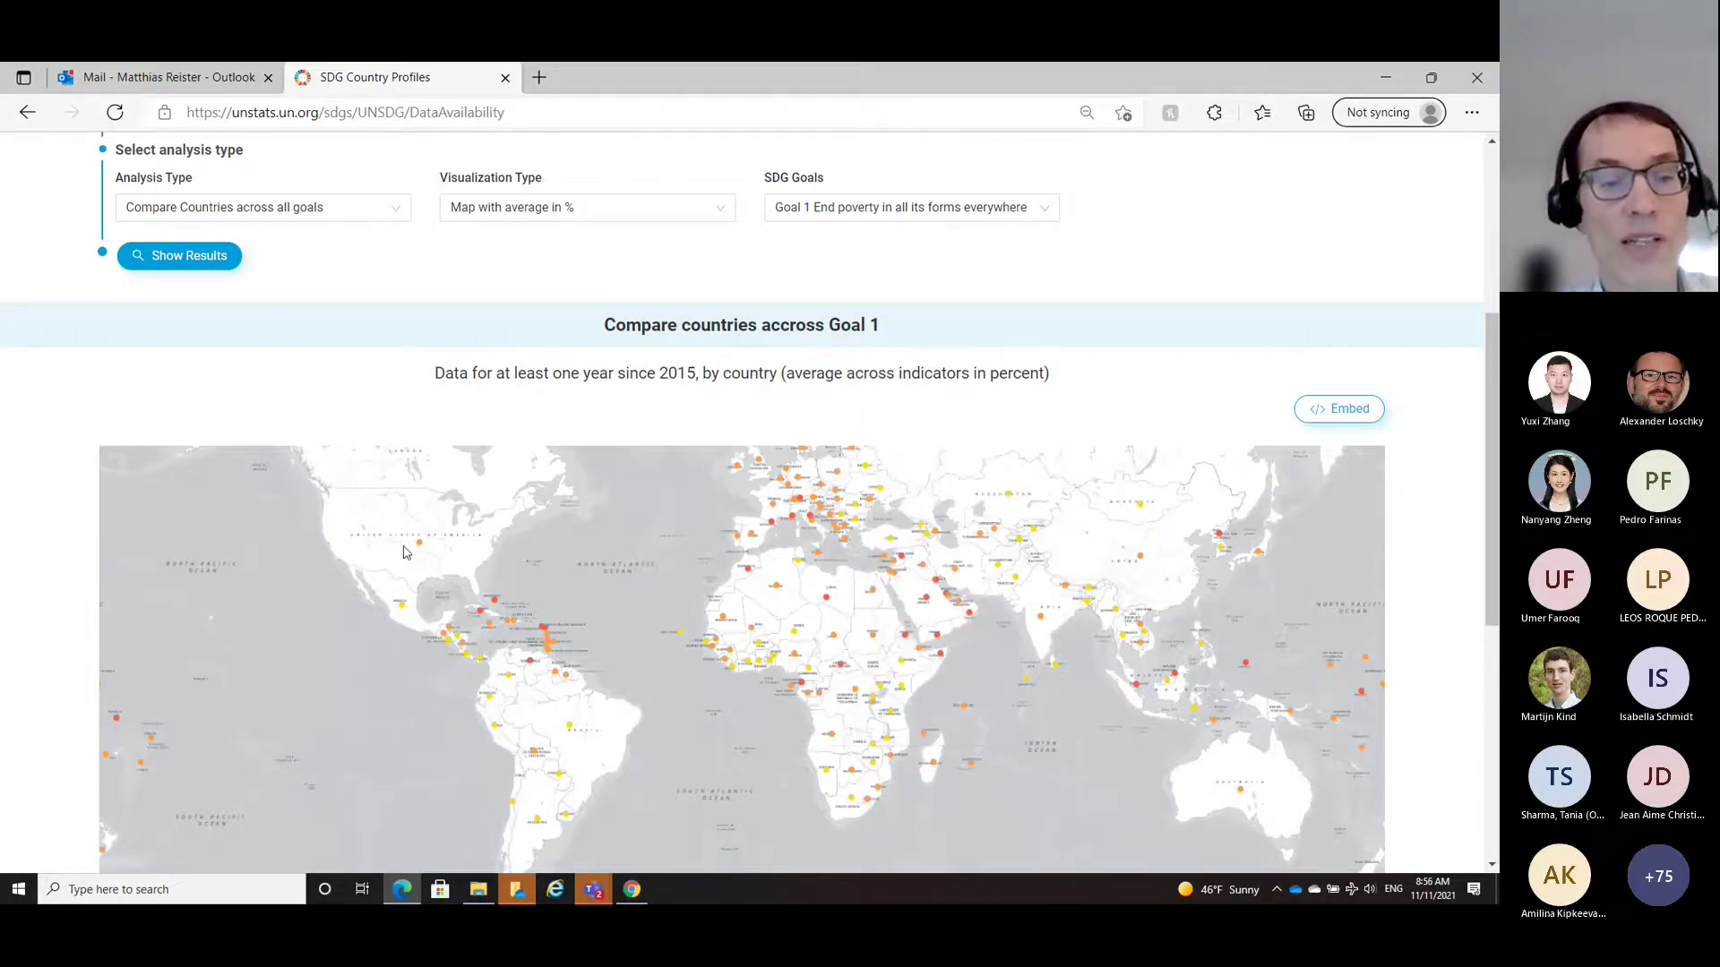
{"action": "mouse_move", "coordinate": [420, 545]}
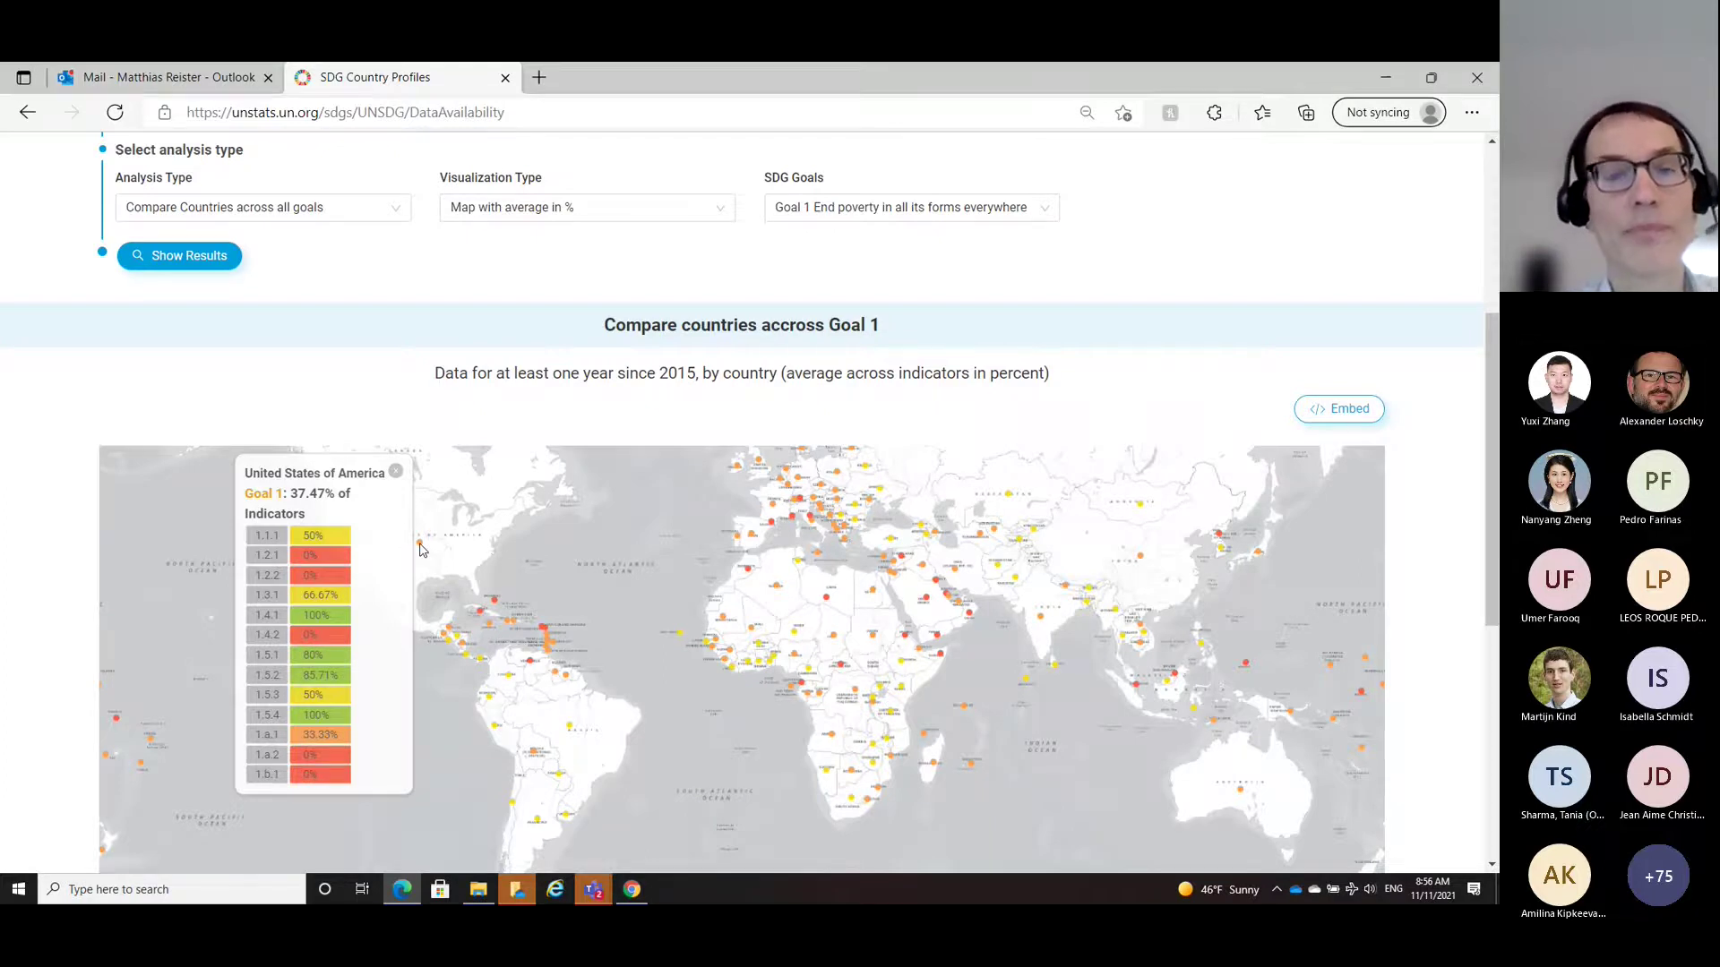
Step: Switch the map to Goal 3, show the results and view Libya's indicator availability breakdown
{"action": "left_click", "coordinate": [1044, 212]}
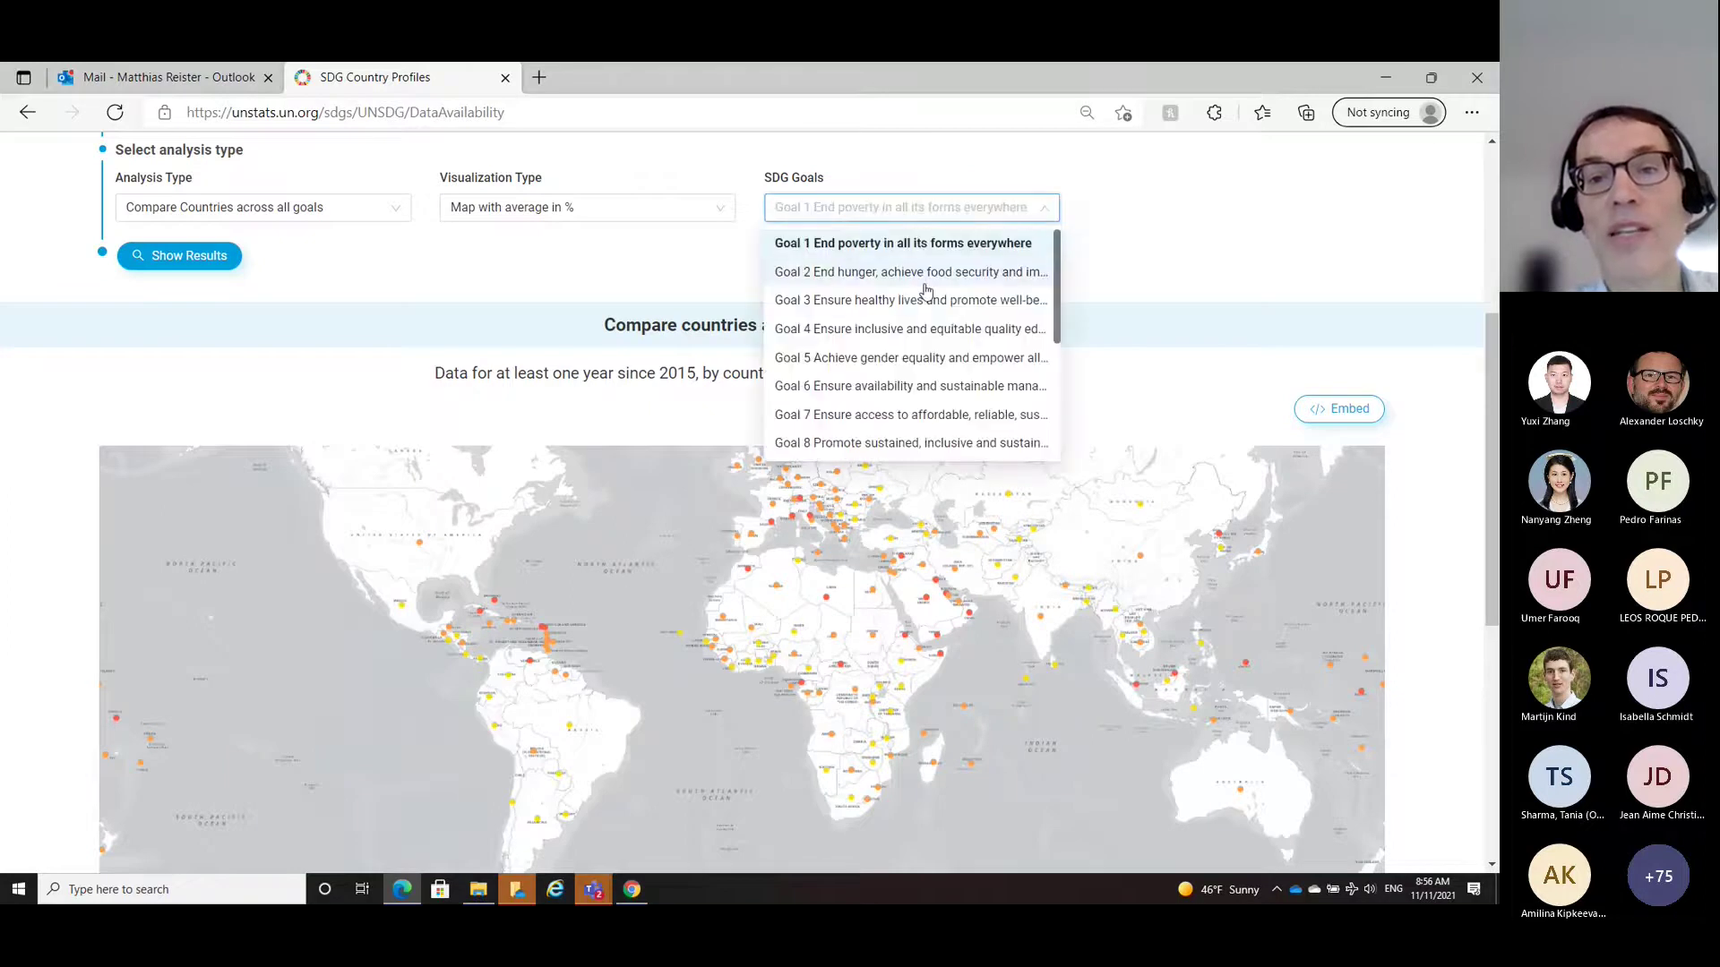
{"action": "left_click", "coordinate": [927, 301]}
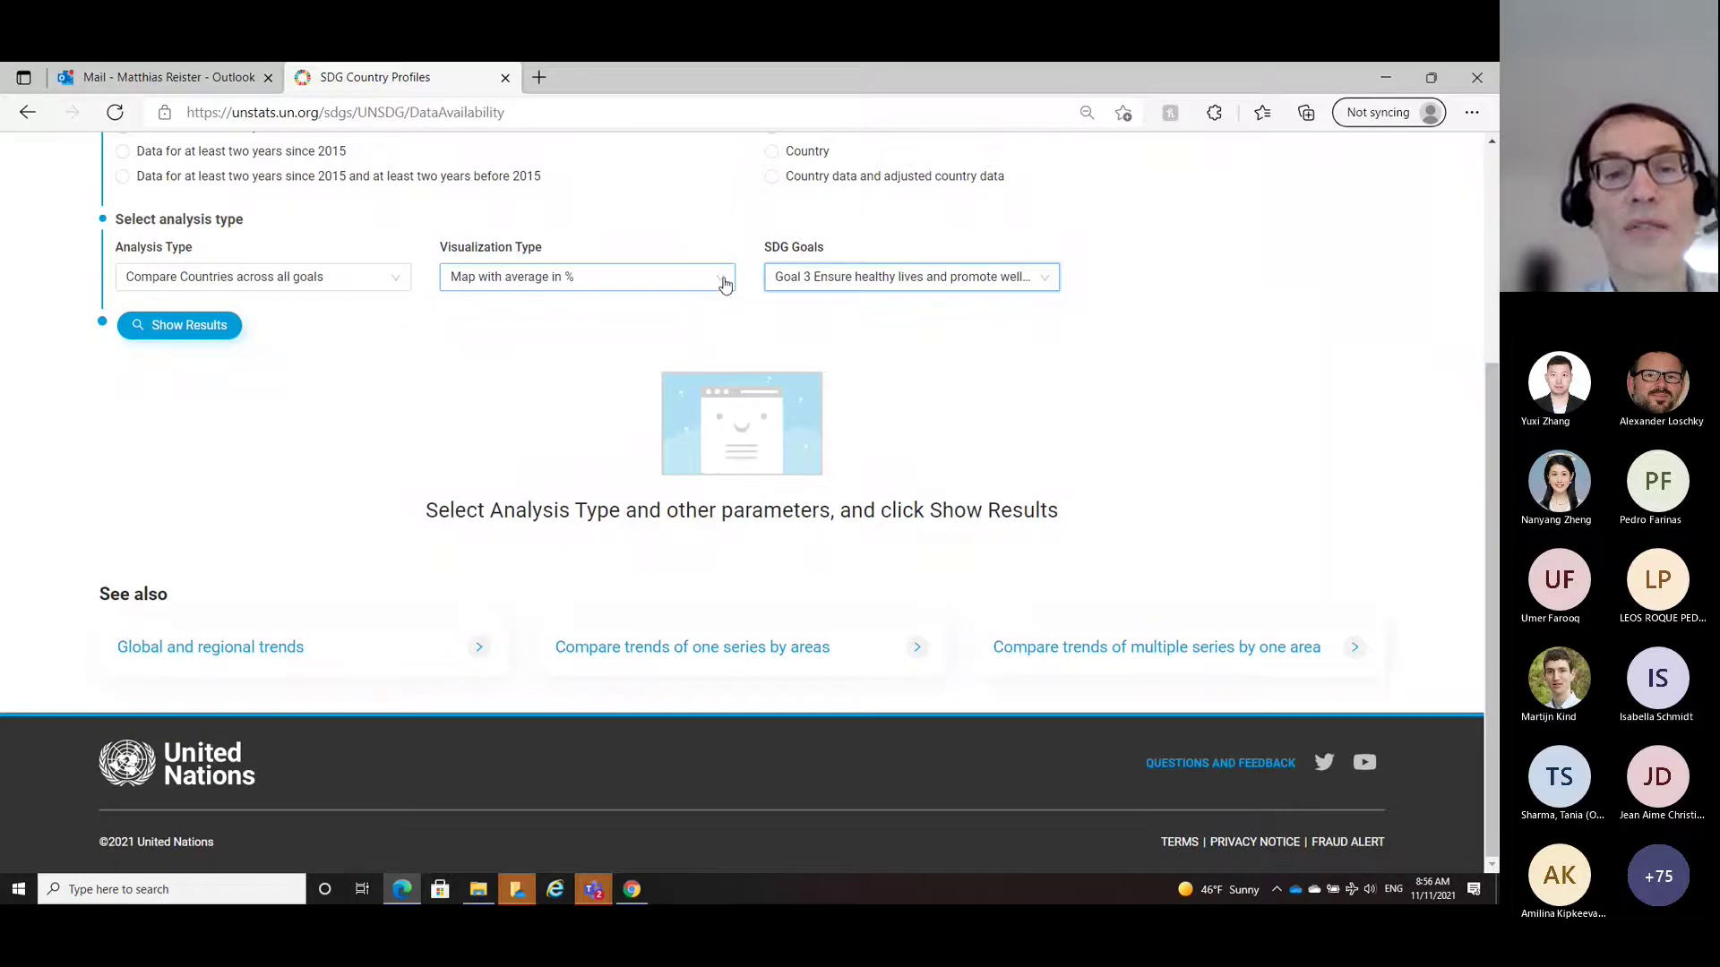
{"action": "scroll", "coordinate": [187, 332], "scroll_direction": "up", "scroll_amount": 2}
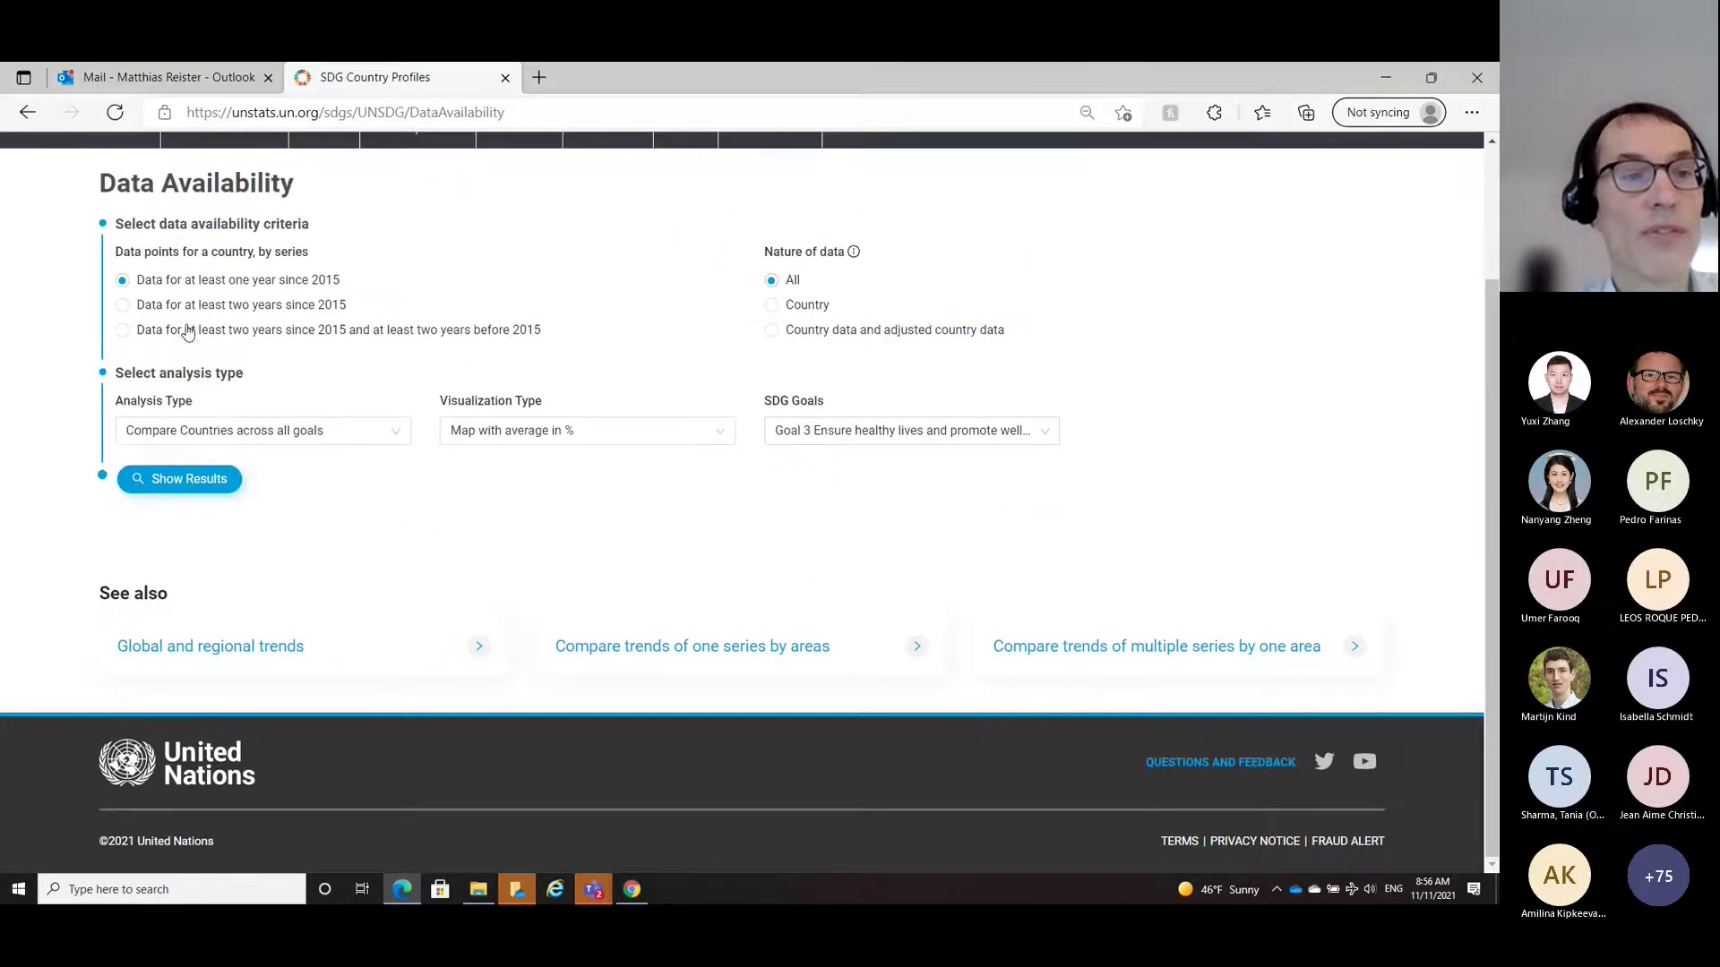
{"action": "left_click", "coordinate": [143, 478]}
{"action": "scroll", "coordinate": [173, 475], "scroll_direction": "down", "scroll_amount": 2}
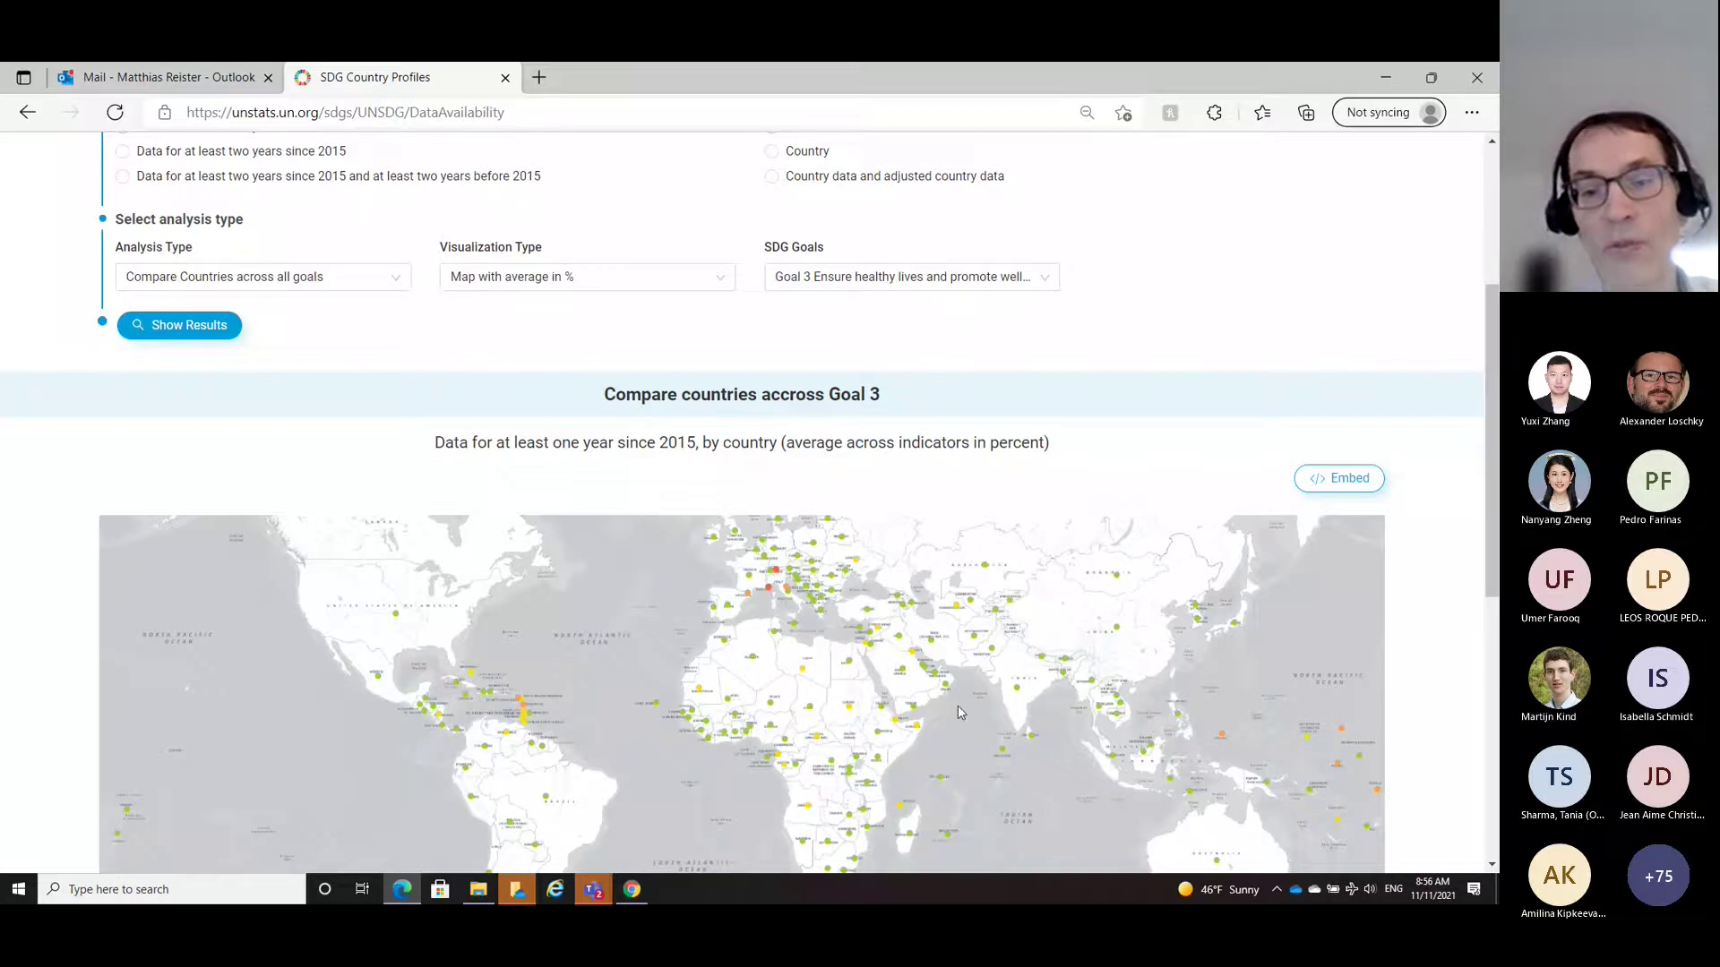
{"action": "mouse_move", "coordinate": [803, 674]}
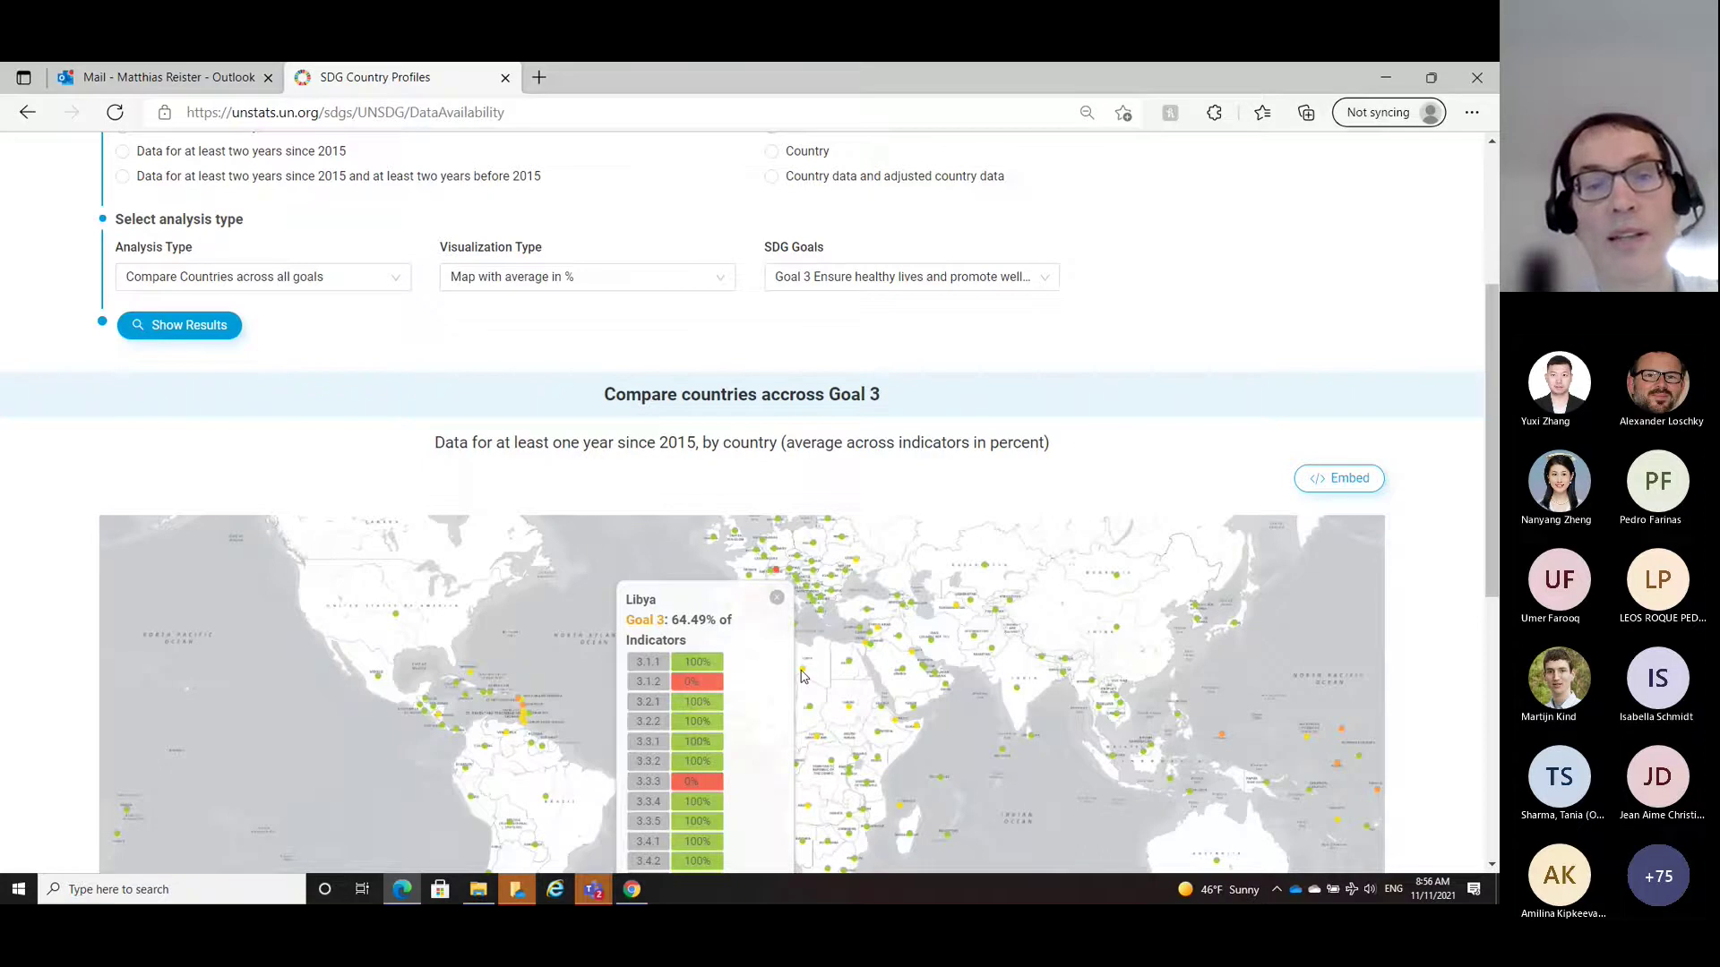
Step: Change the analysis type to Global and regional summary reports and show the World by goal results
{"action": "left_click", "coordinate": [397, 282]}
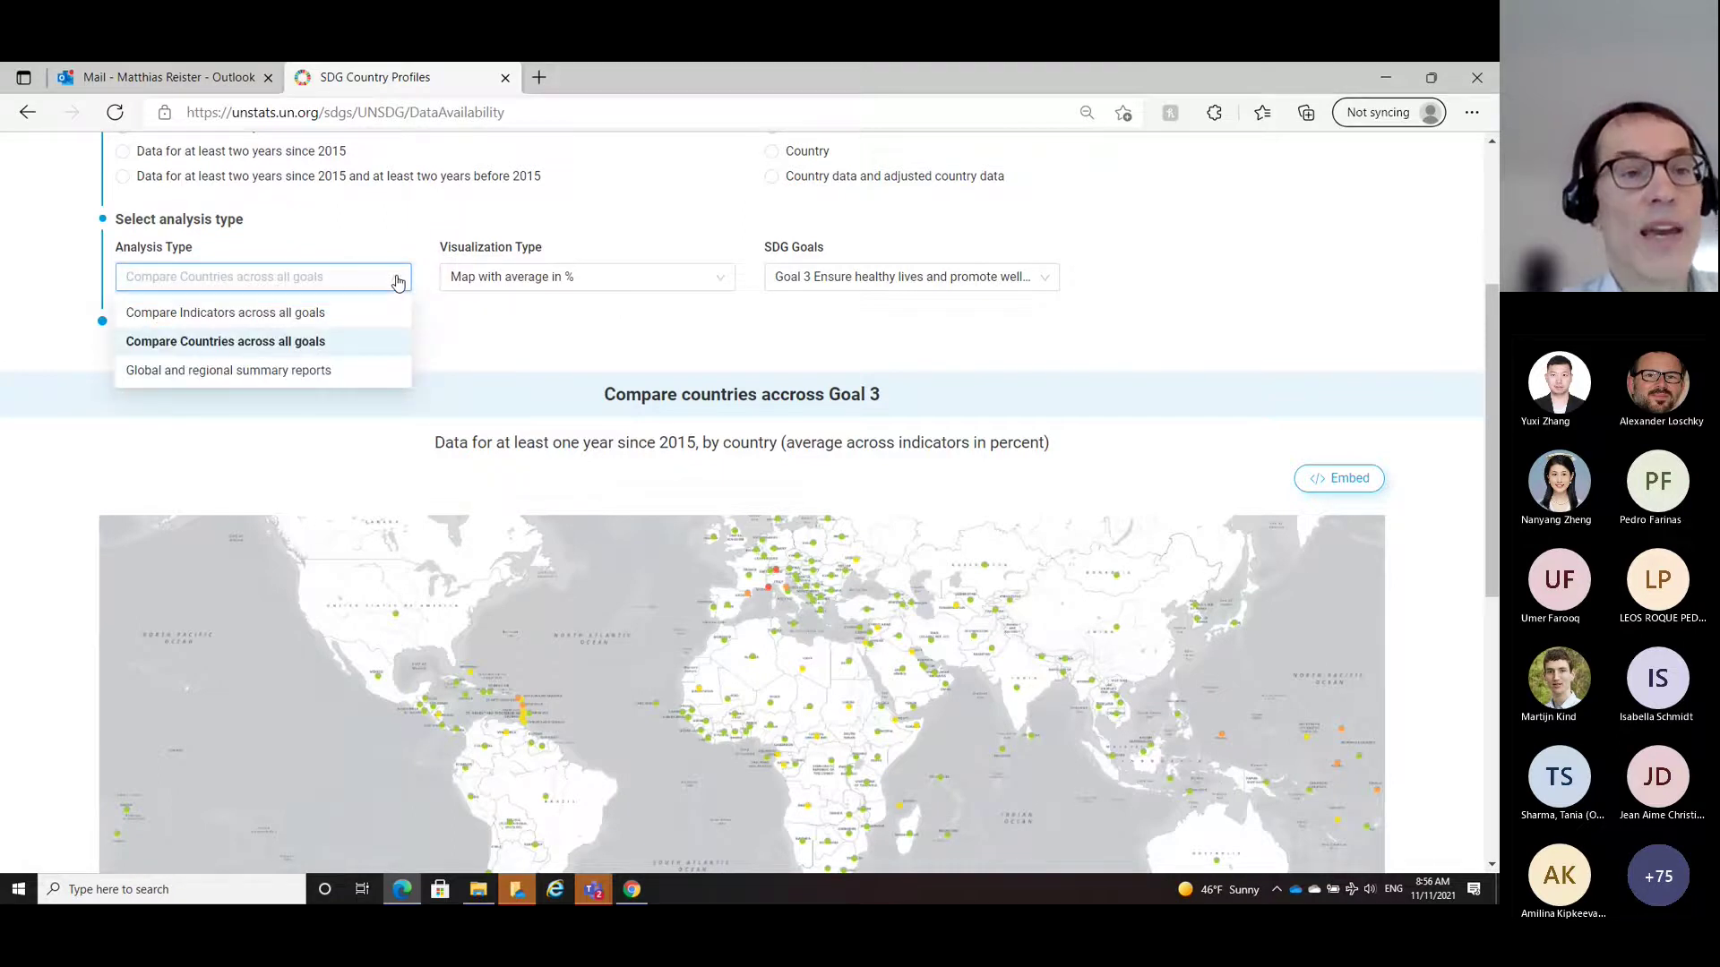
{"action": "left_click", "coordinate": [262, 371]}
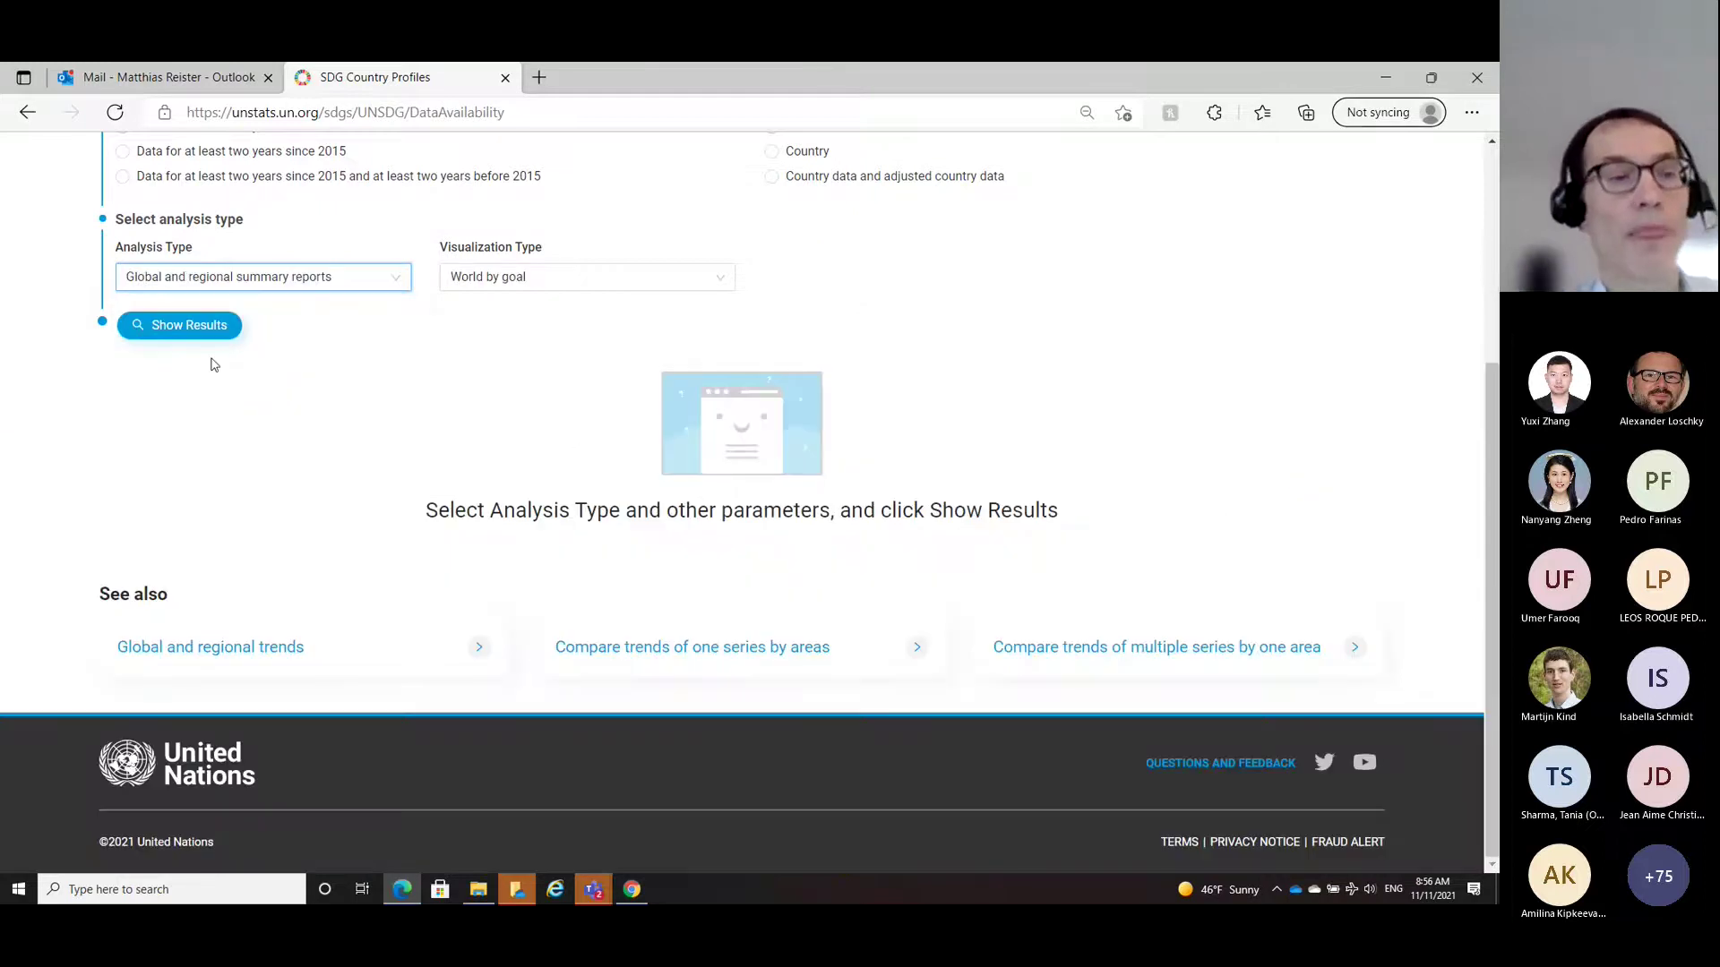
{"action": "left_click", "coordinate": [191, 325]}
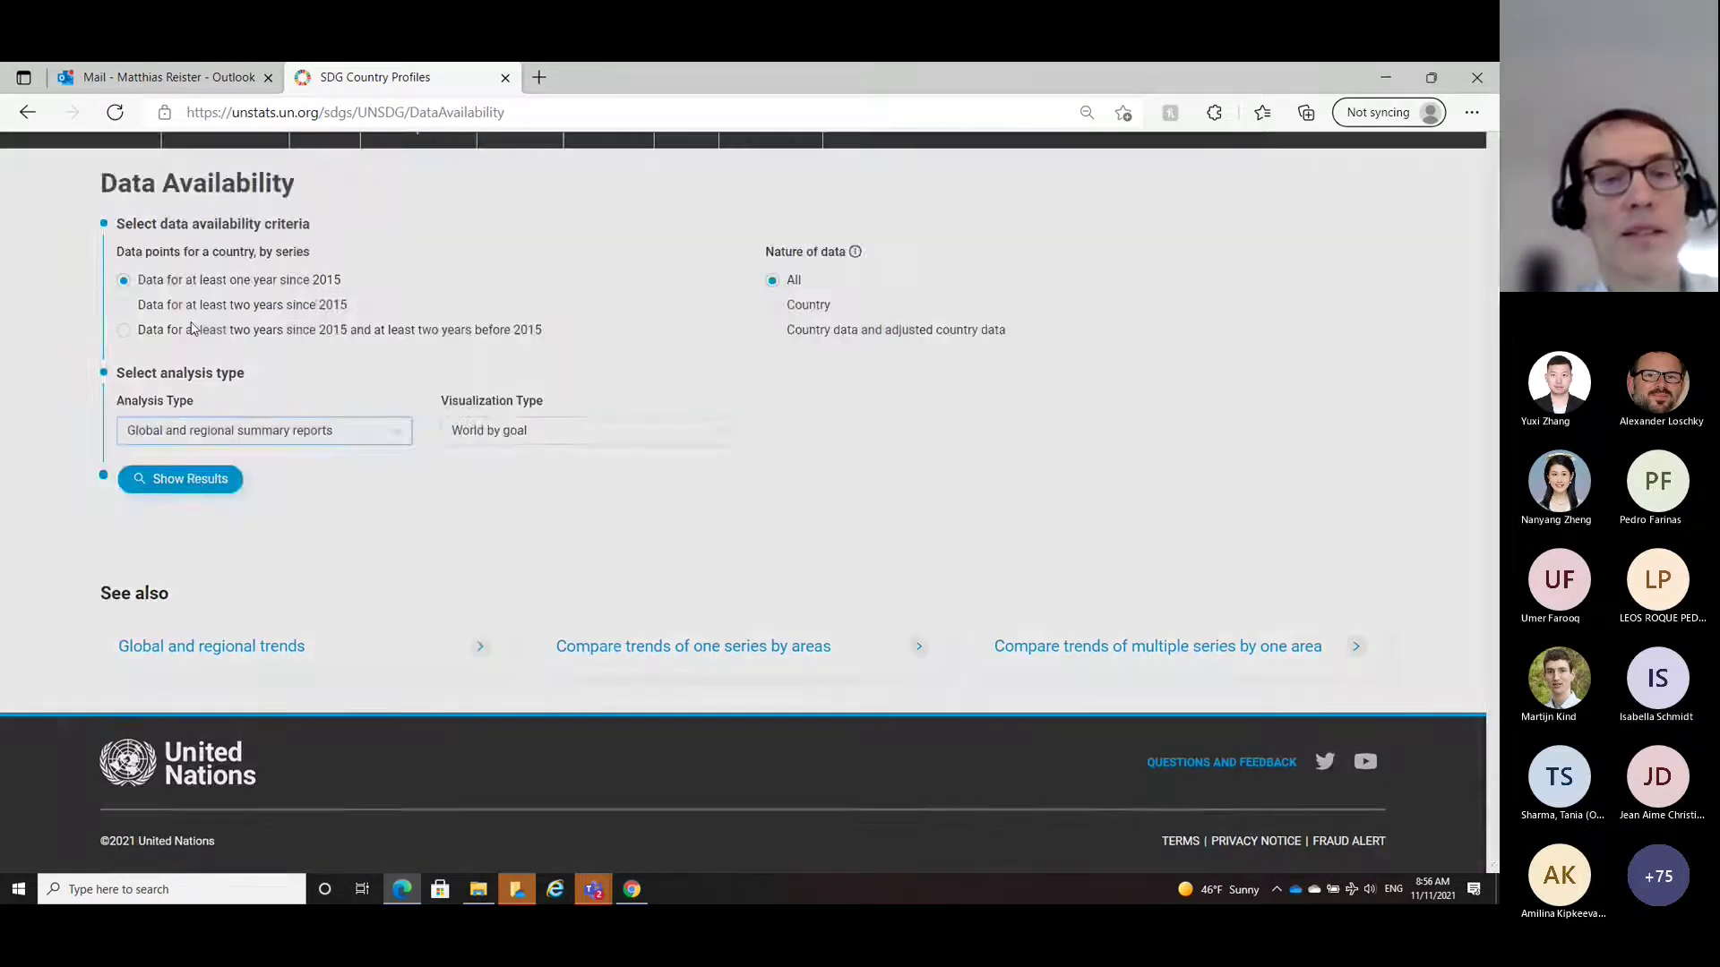
{"action": "scroll", "coordinate": [947, 445], "scroll_direction": "down", "scroll_amount": 4}
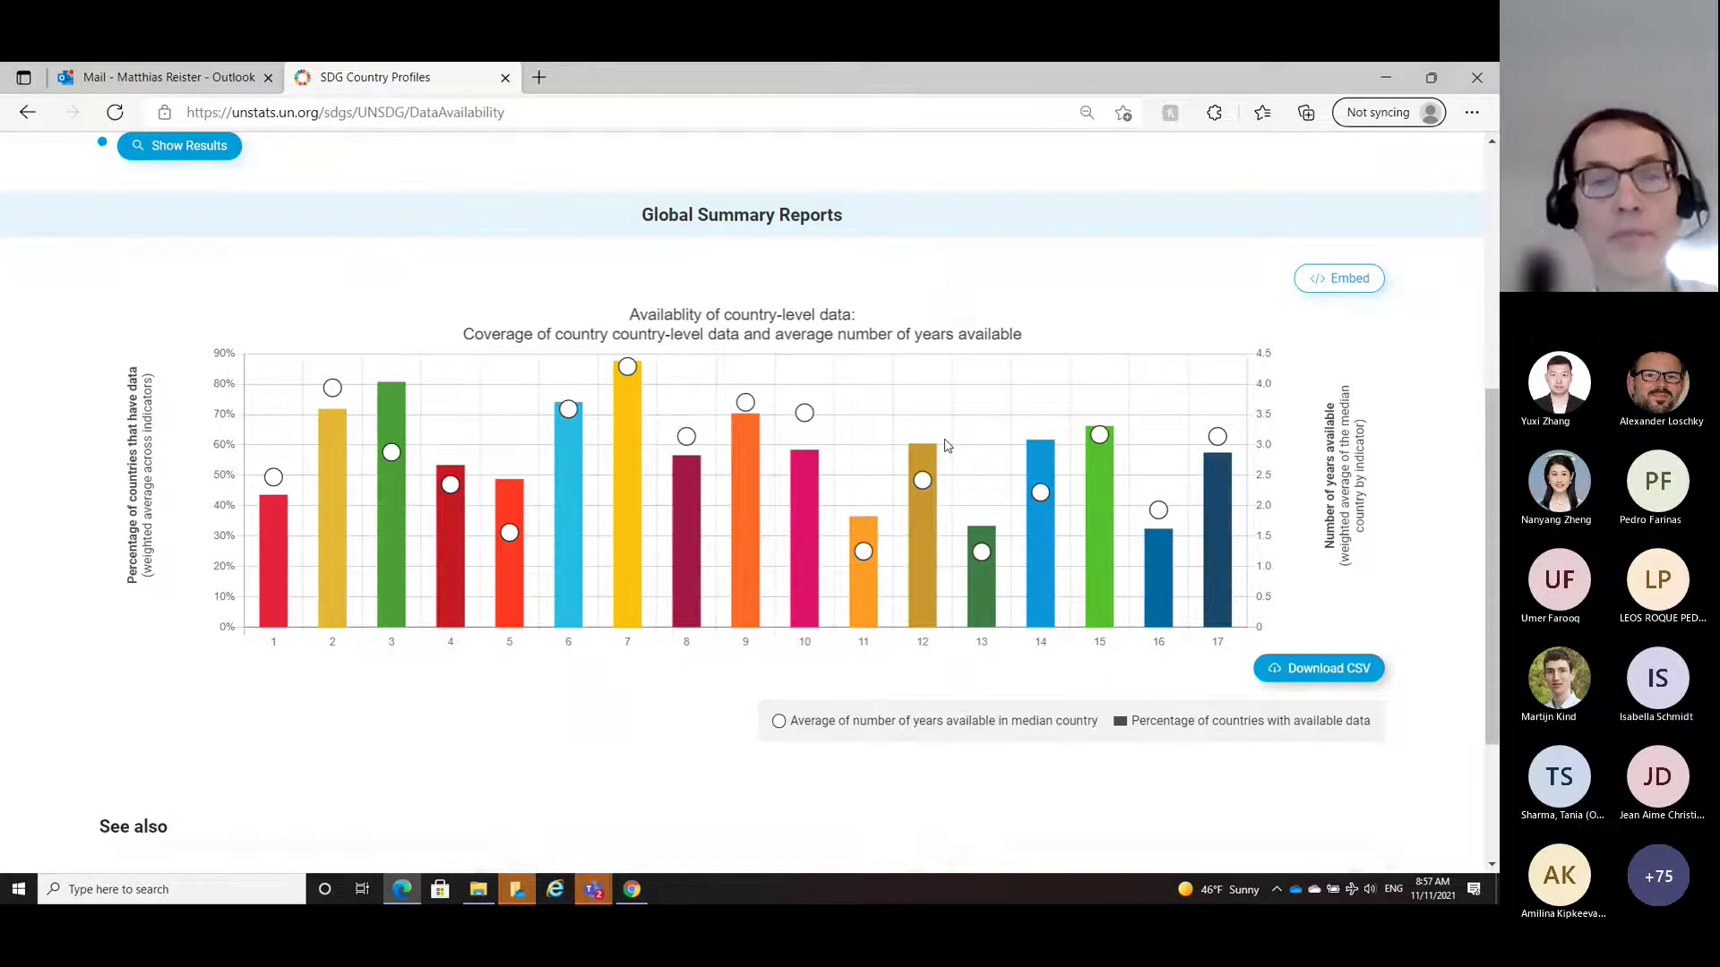
{"action": "scroll", "coordinate": [621, 306], "scroll_direction": "up", "scroll_amount": 3}
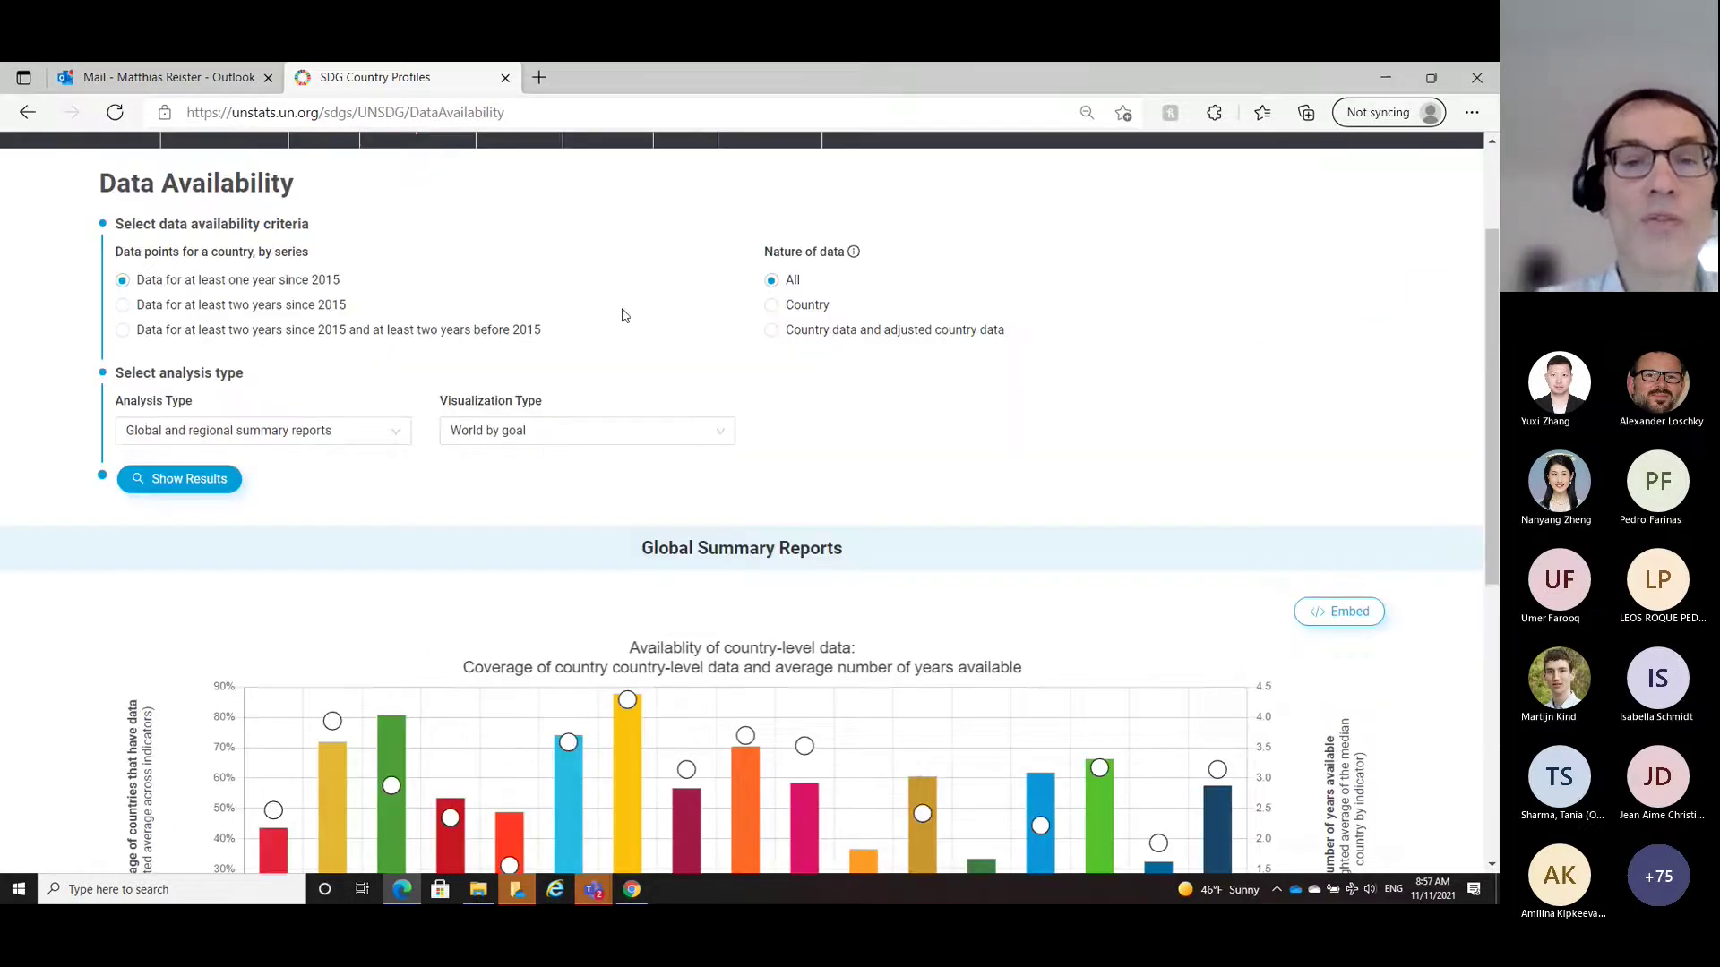
Step: Set the visualization type to Compare across goals and select Goals 1, 2, 3 and 6
{"action": "left_click", "coordinate": [723, 436]}
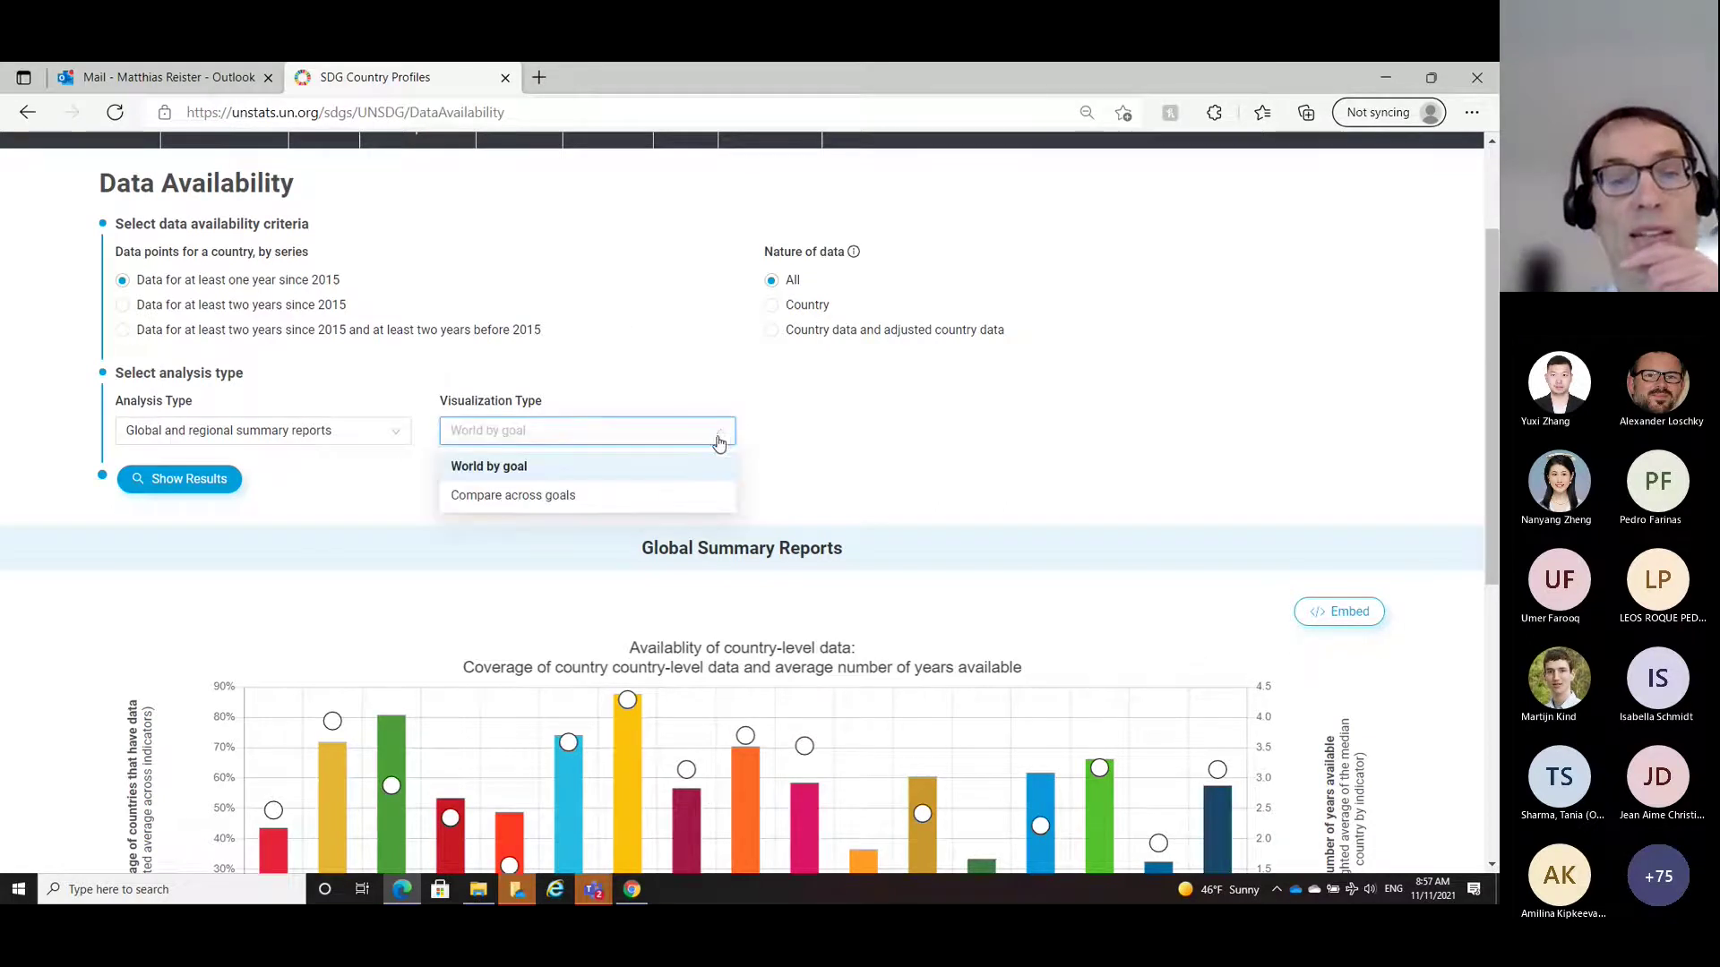
{"action": "left_click", "coordinate": [567, 498]}
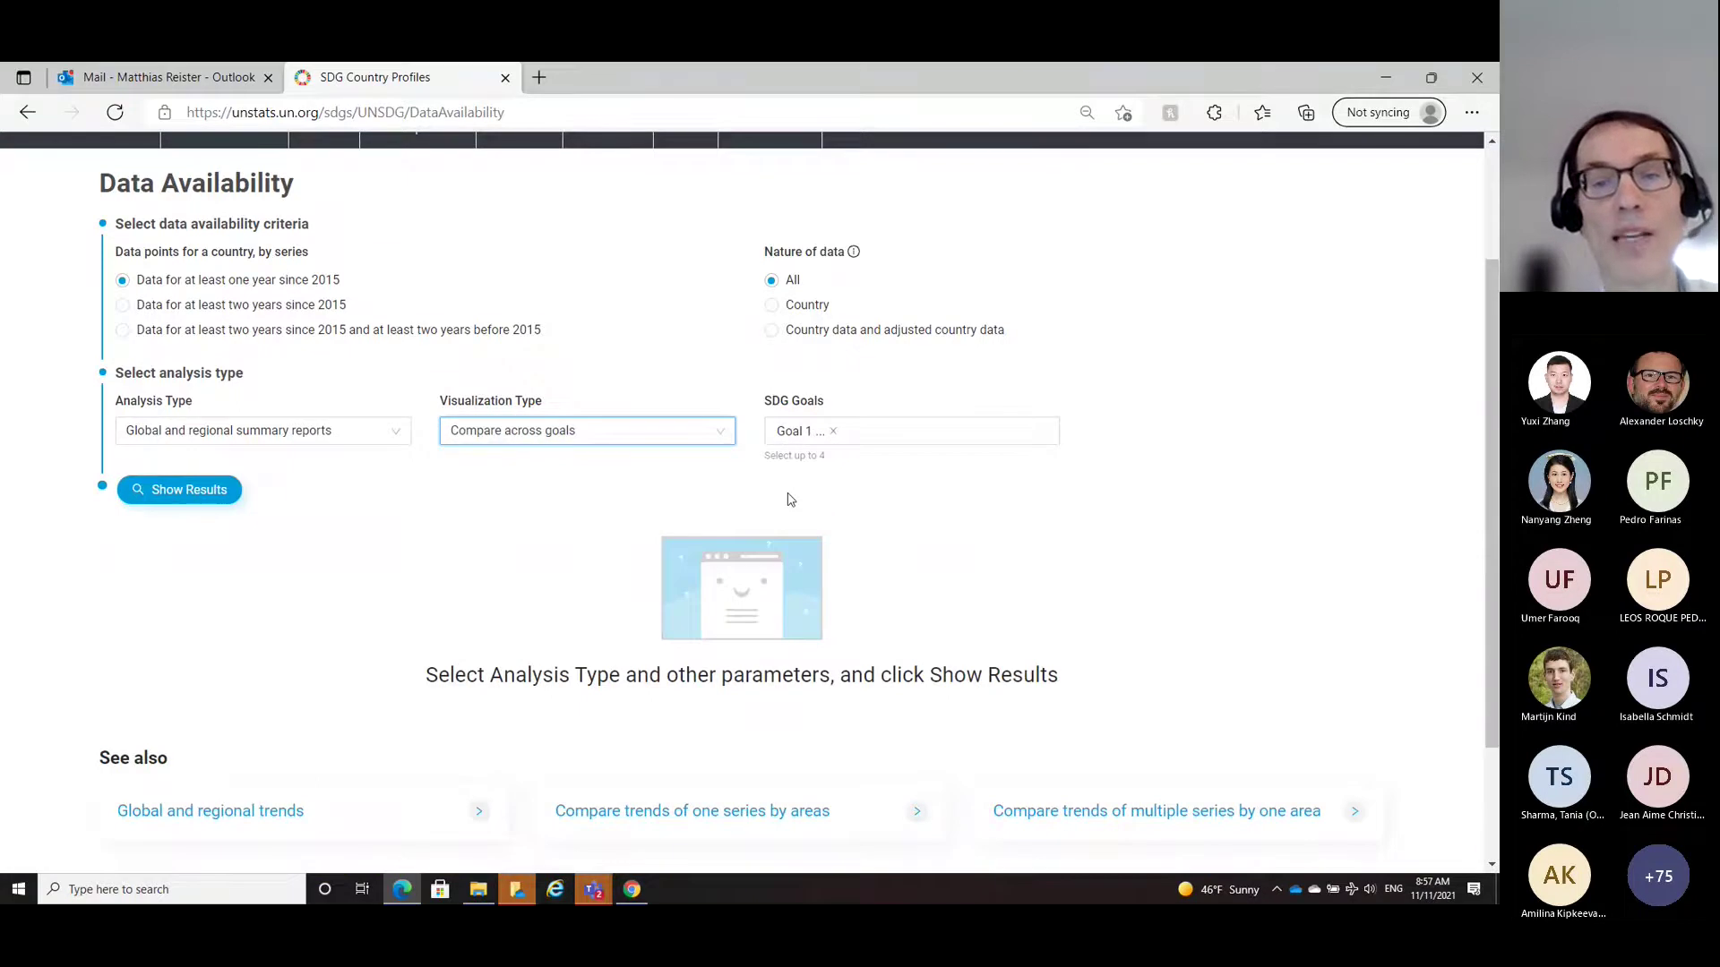
{"action": "left_click", "coordinate": [818, 431]}
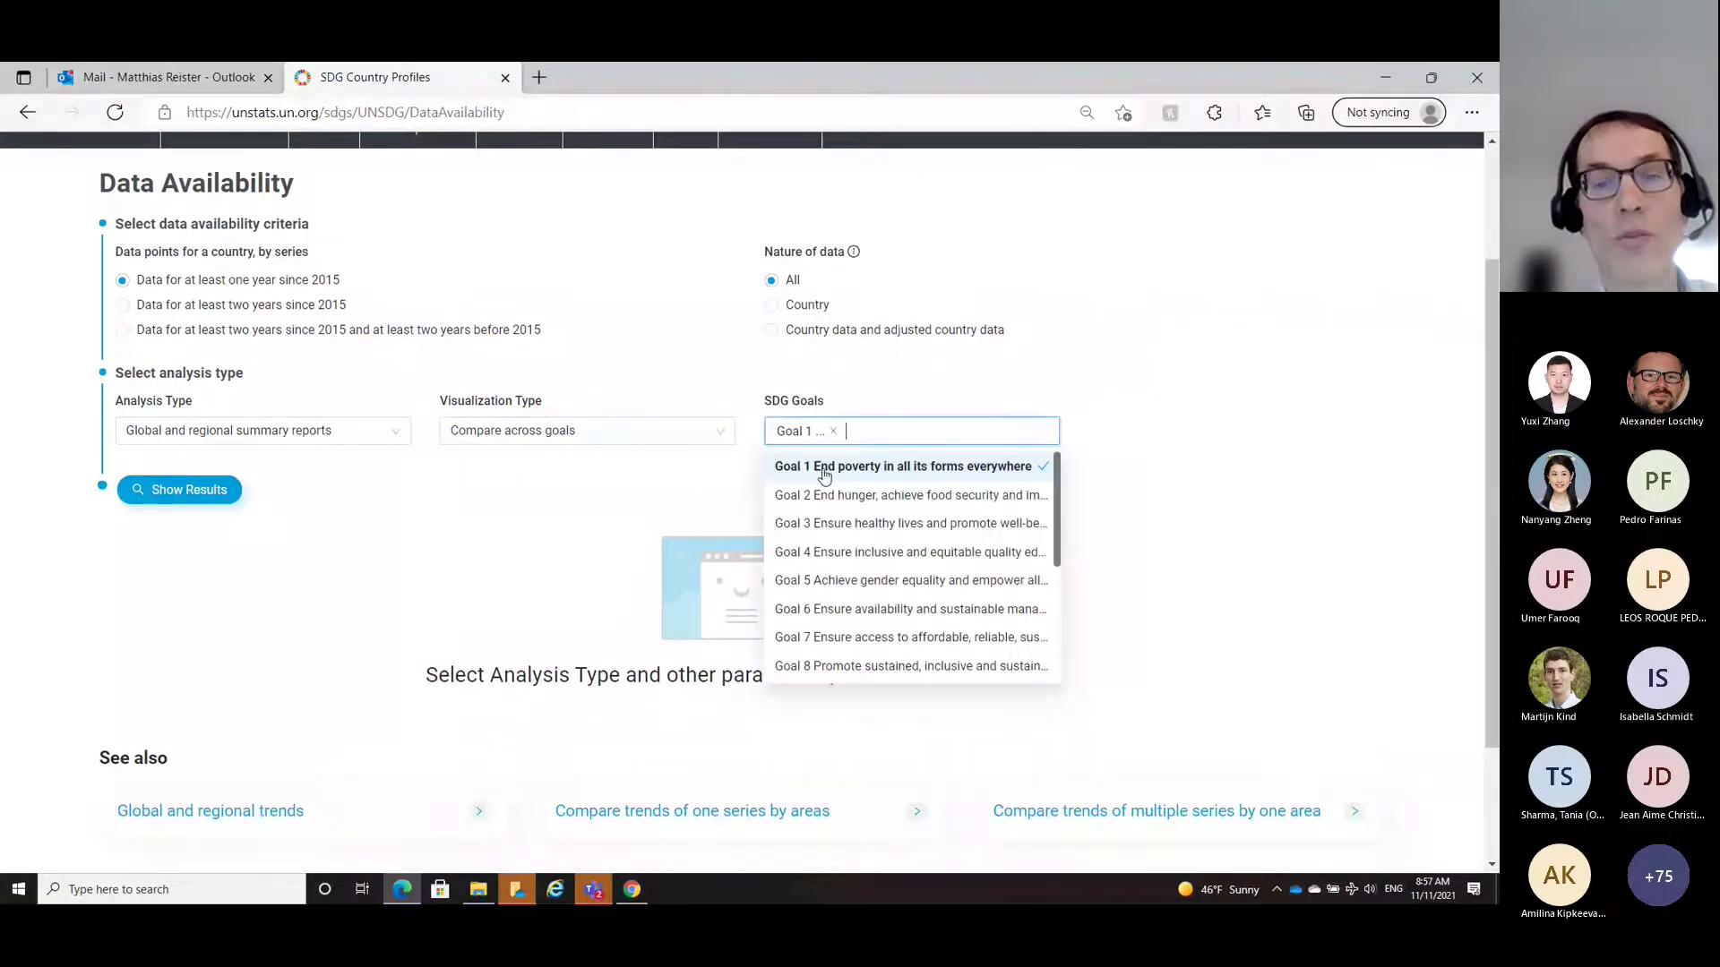
{"action": "left_click", "coordinate": [820, 524]}
{"action": "left_click", "coordinate": [842, 613]}
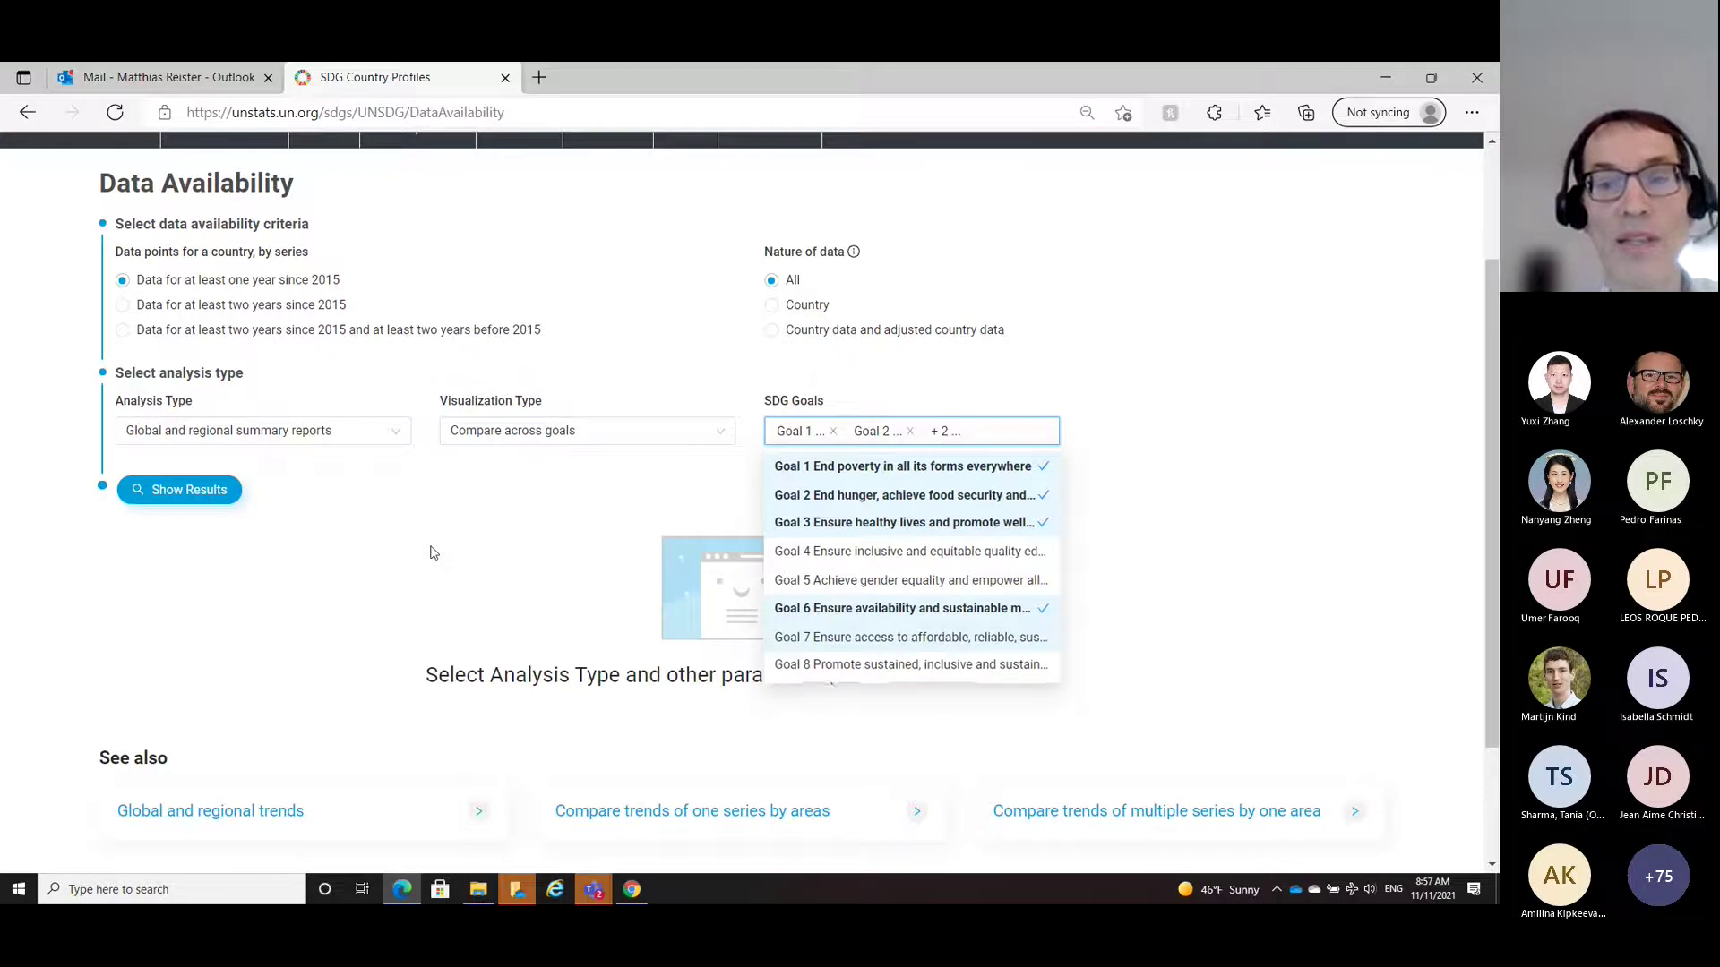
Step: Show the regional summary reports and review the chart of data percentages for each region
{"action": "left_click", "coordinate": [197, 491]}
{"action": "left_click", "coordinate": [182, 491]}
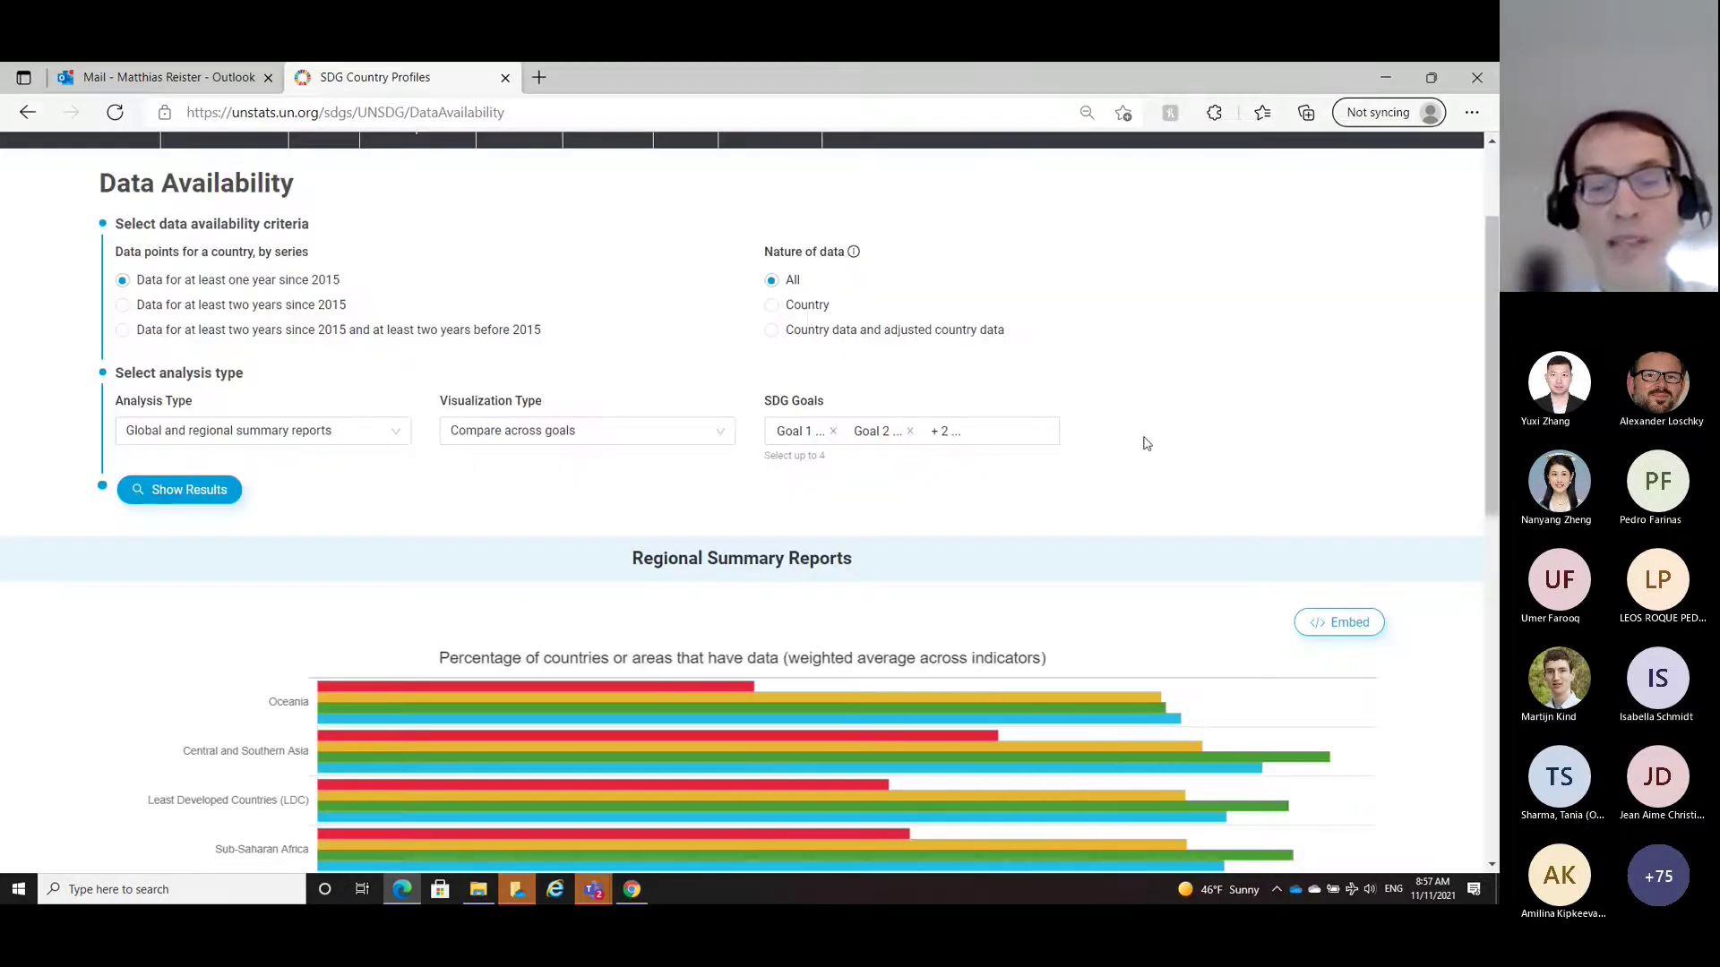
{"action": "scroll", "coordinate": [1146, 443], "scroll_direction": "down", "scroll_amount": 5}
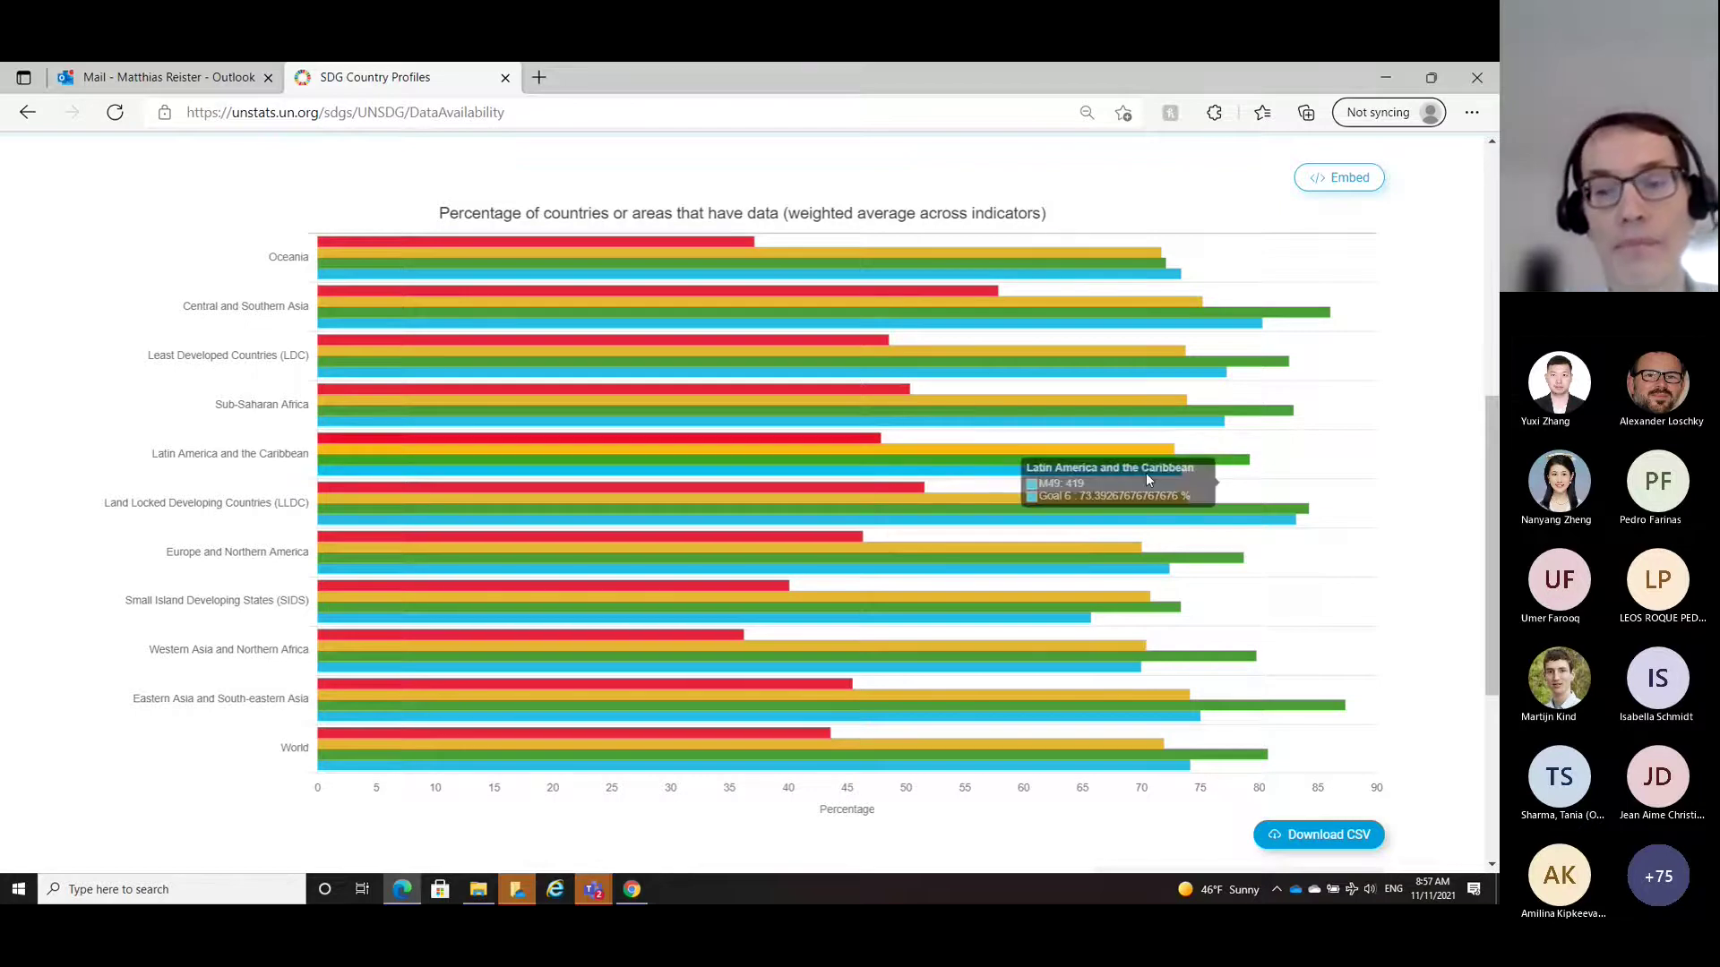
{"action": "scroll", "coordinate": [963, 457], "scroll_direction": "down", "scroll_amount": 3}
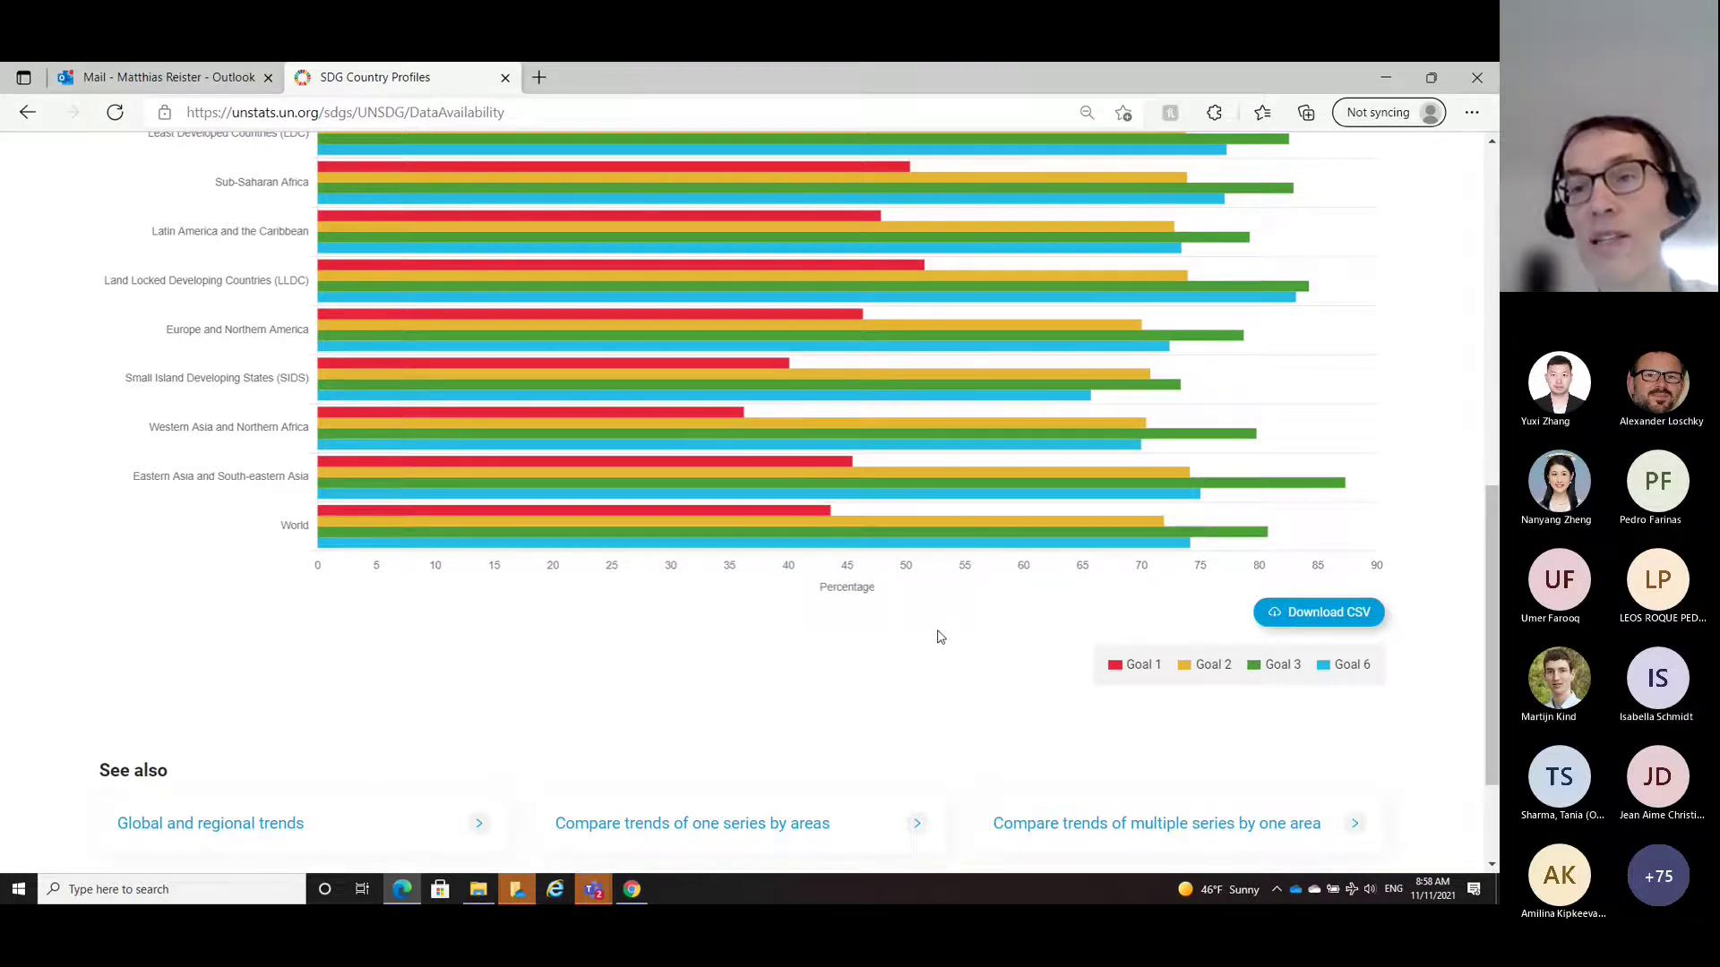
{"action": "scroll", "coordinate": [940, 637], "scroll_direction": "up", "scroll_amount": 1}
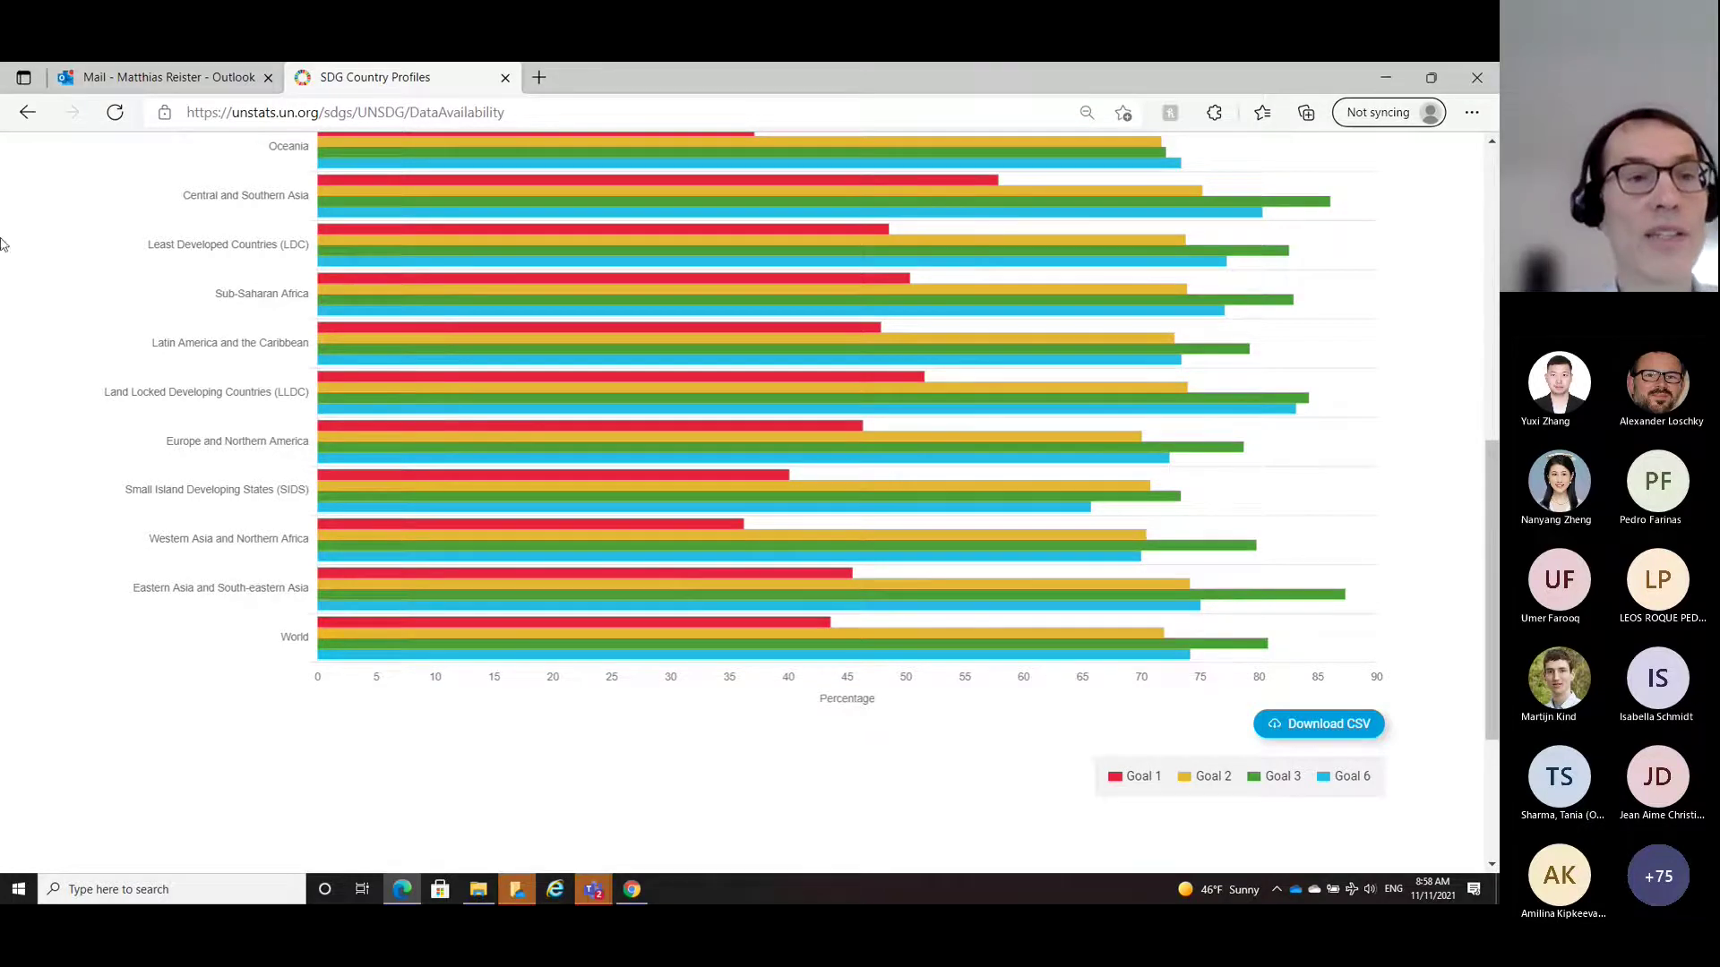
Step: Open the Global and regional trends page of SDG Analytics
{"action": "scroll", "coordinate": [240, 338], "scroll_direction": "up", "scroll_amount": 4}
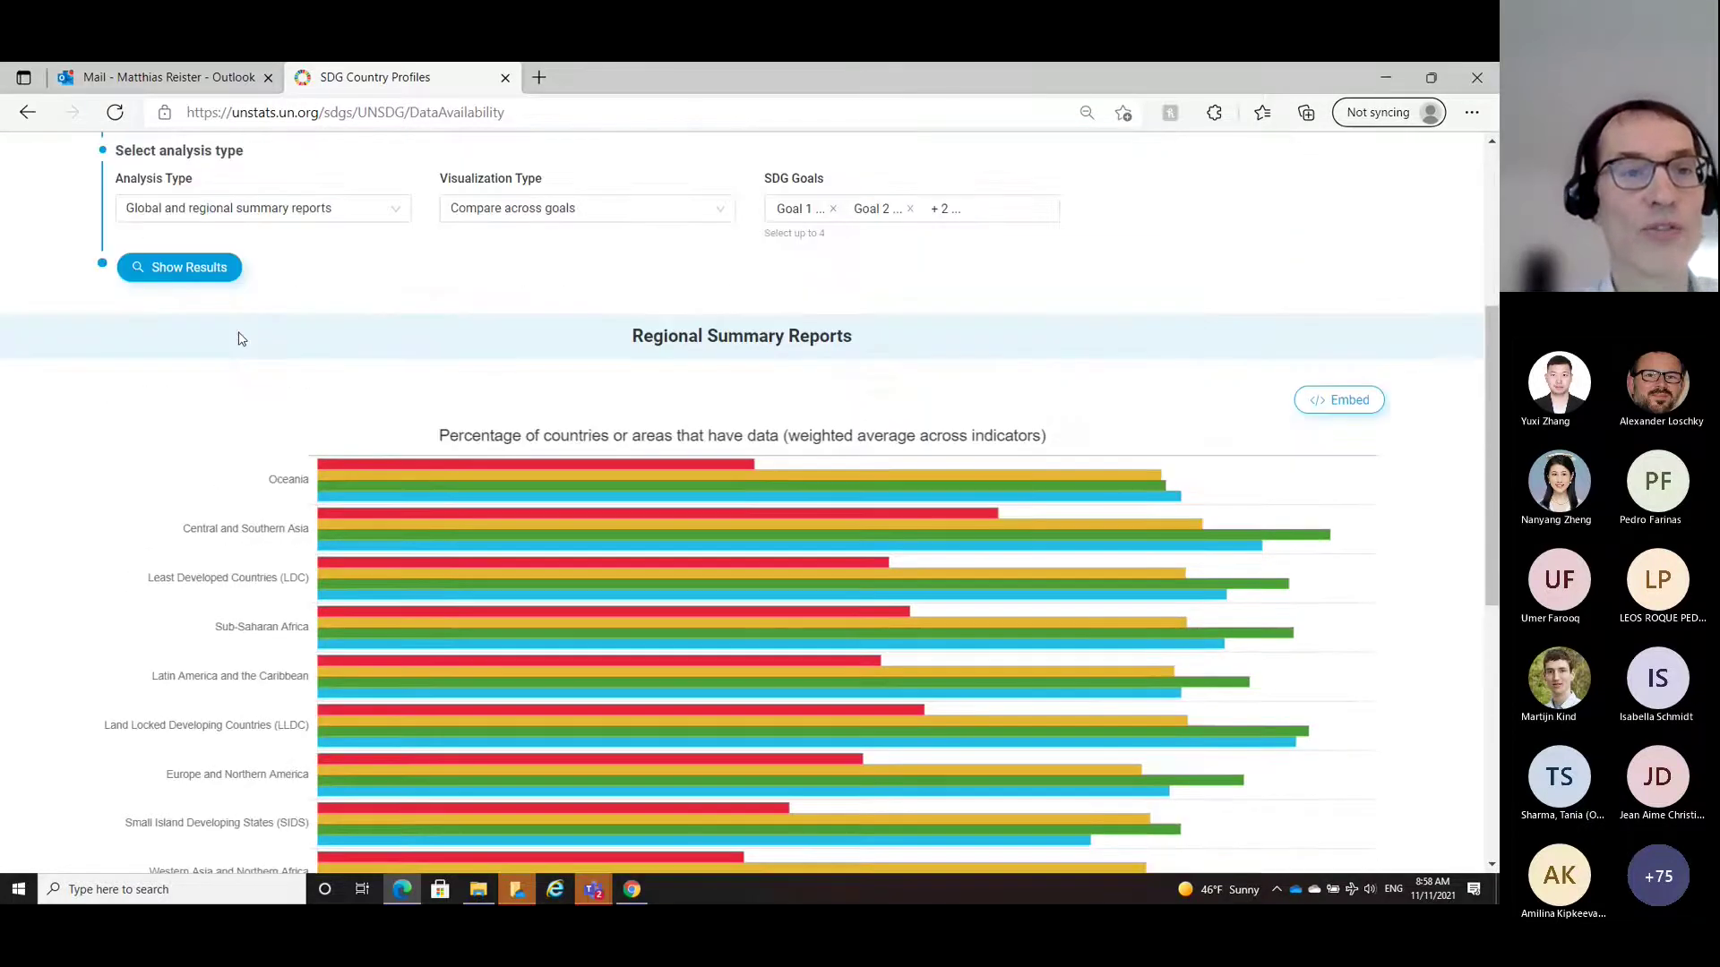
{"action": "scroll", "coordinate": [240, 339], "scroll_direction": "up", "scroll_amount": 2}
{"action": "scroll", "coordinate": [457, 326], "scroll_direction": "up", "scroll_amount": 2}
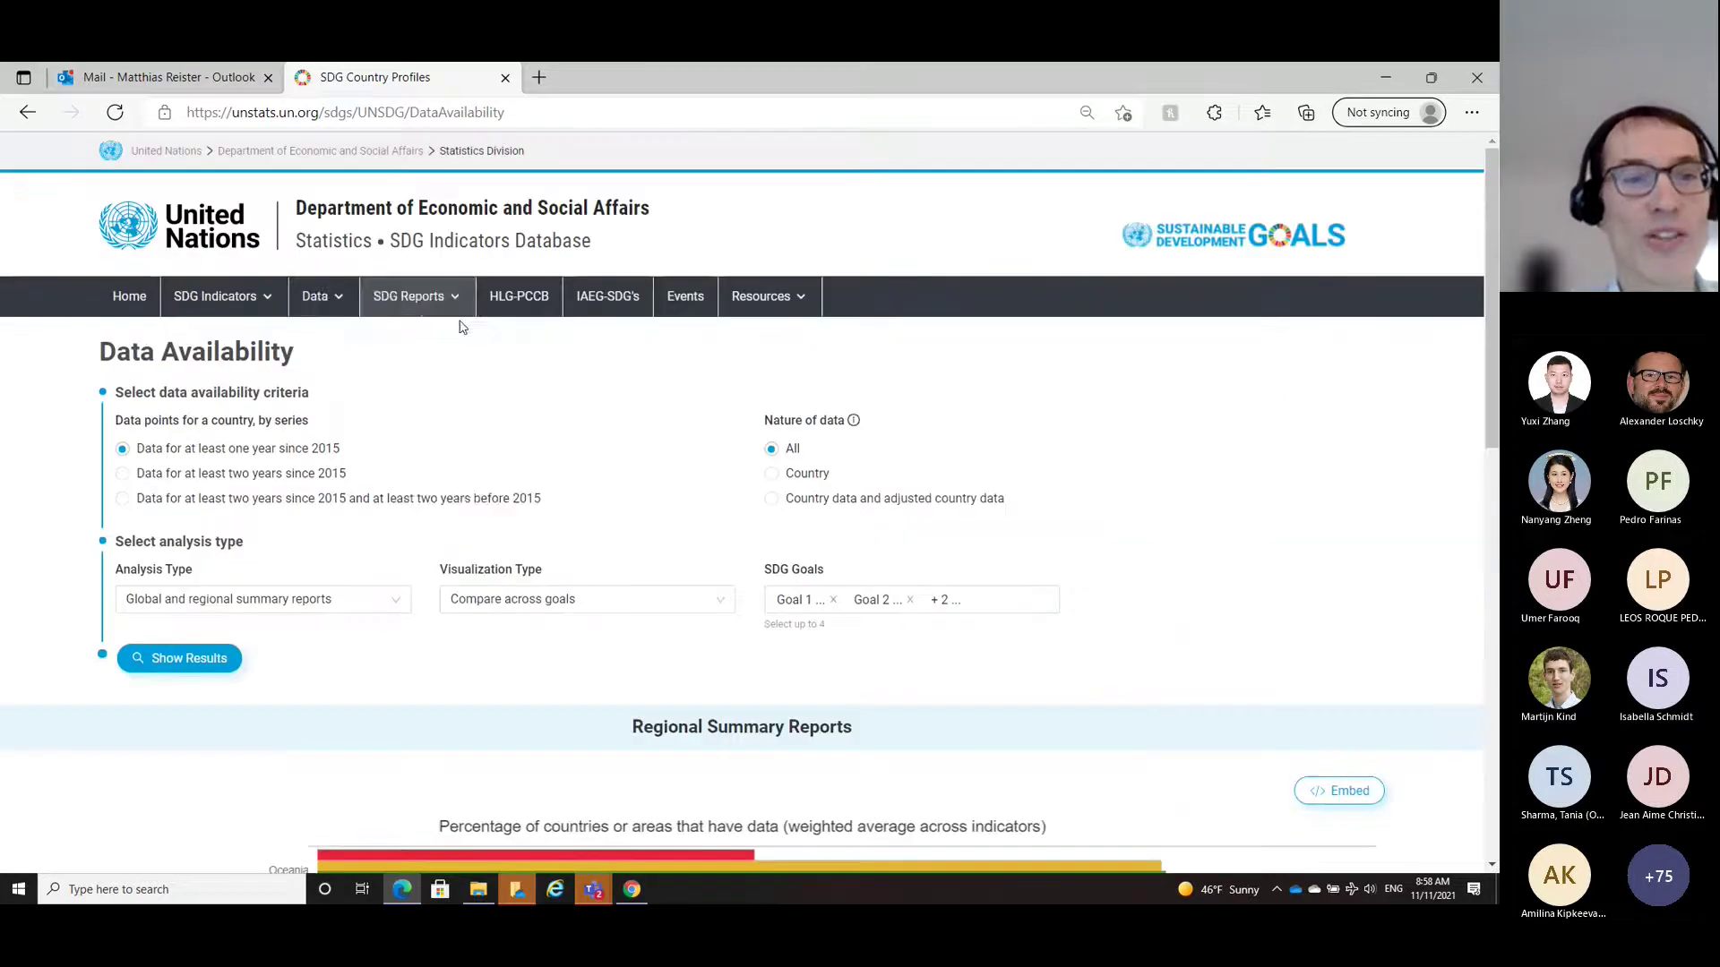
{"action": "mouse_move", "coordinate": [326, 299]}
{"action": "mouse_move", "coordinate": [355, 444]}
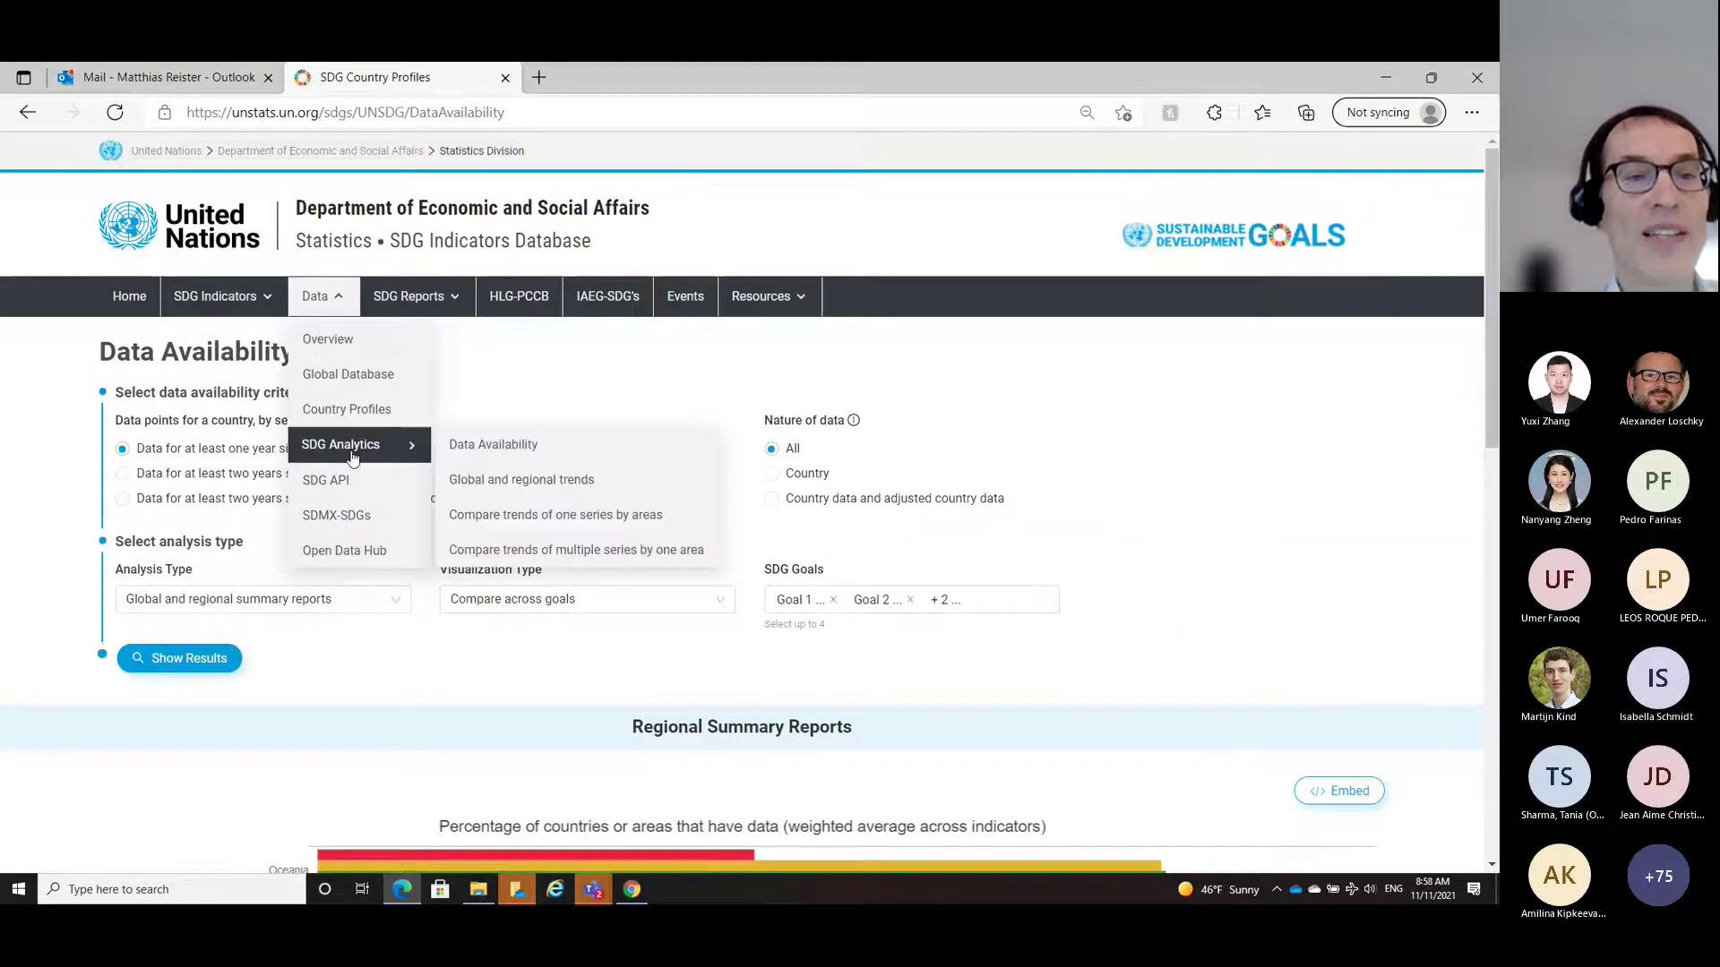
{"action": "left_click", "coordinate": [486, 482]}
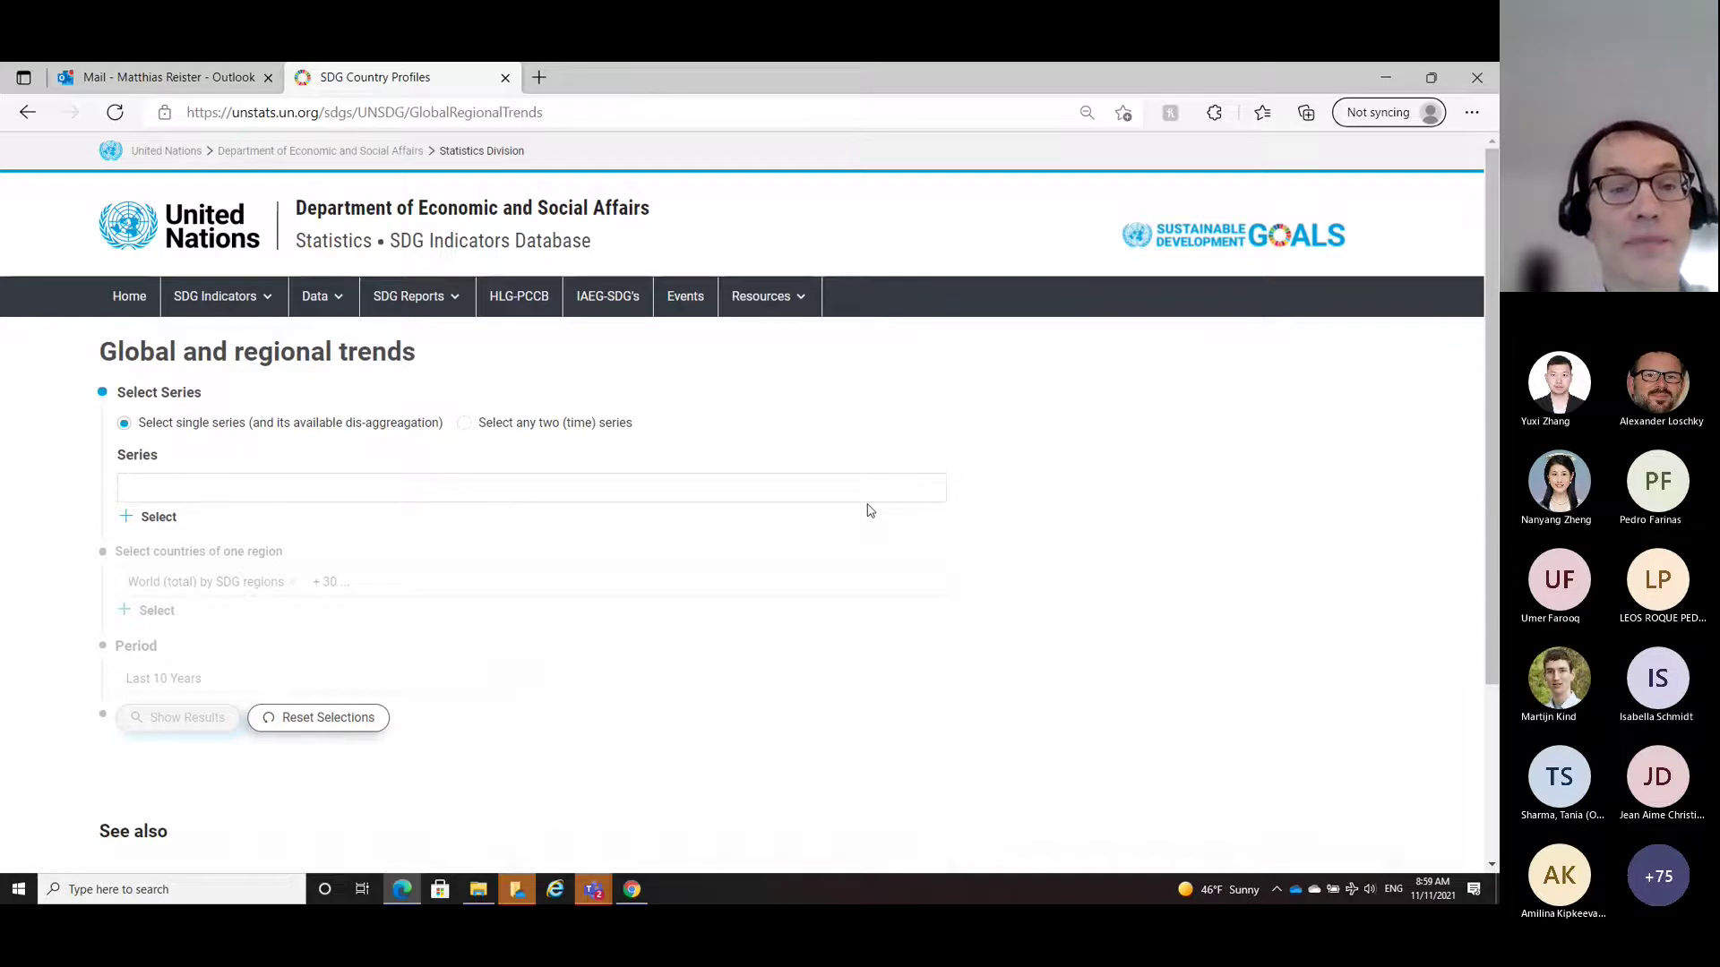
Step: Select the single series Prevalence of undernourishment (%) SN_ITK_DEFC under Indicator 2.1.1
{"action": "left_click", "coordinate": [867, 500]}
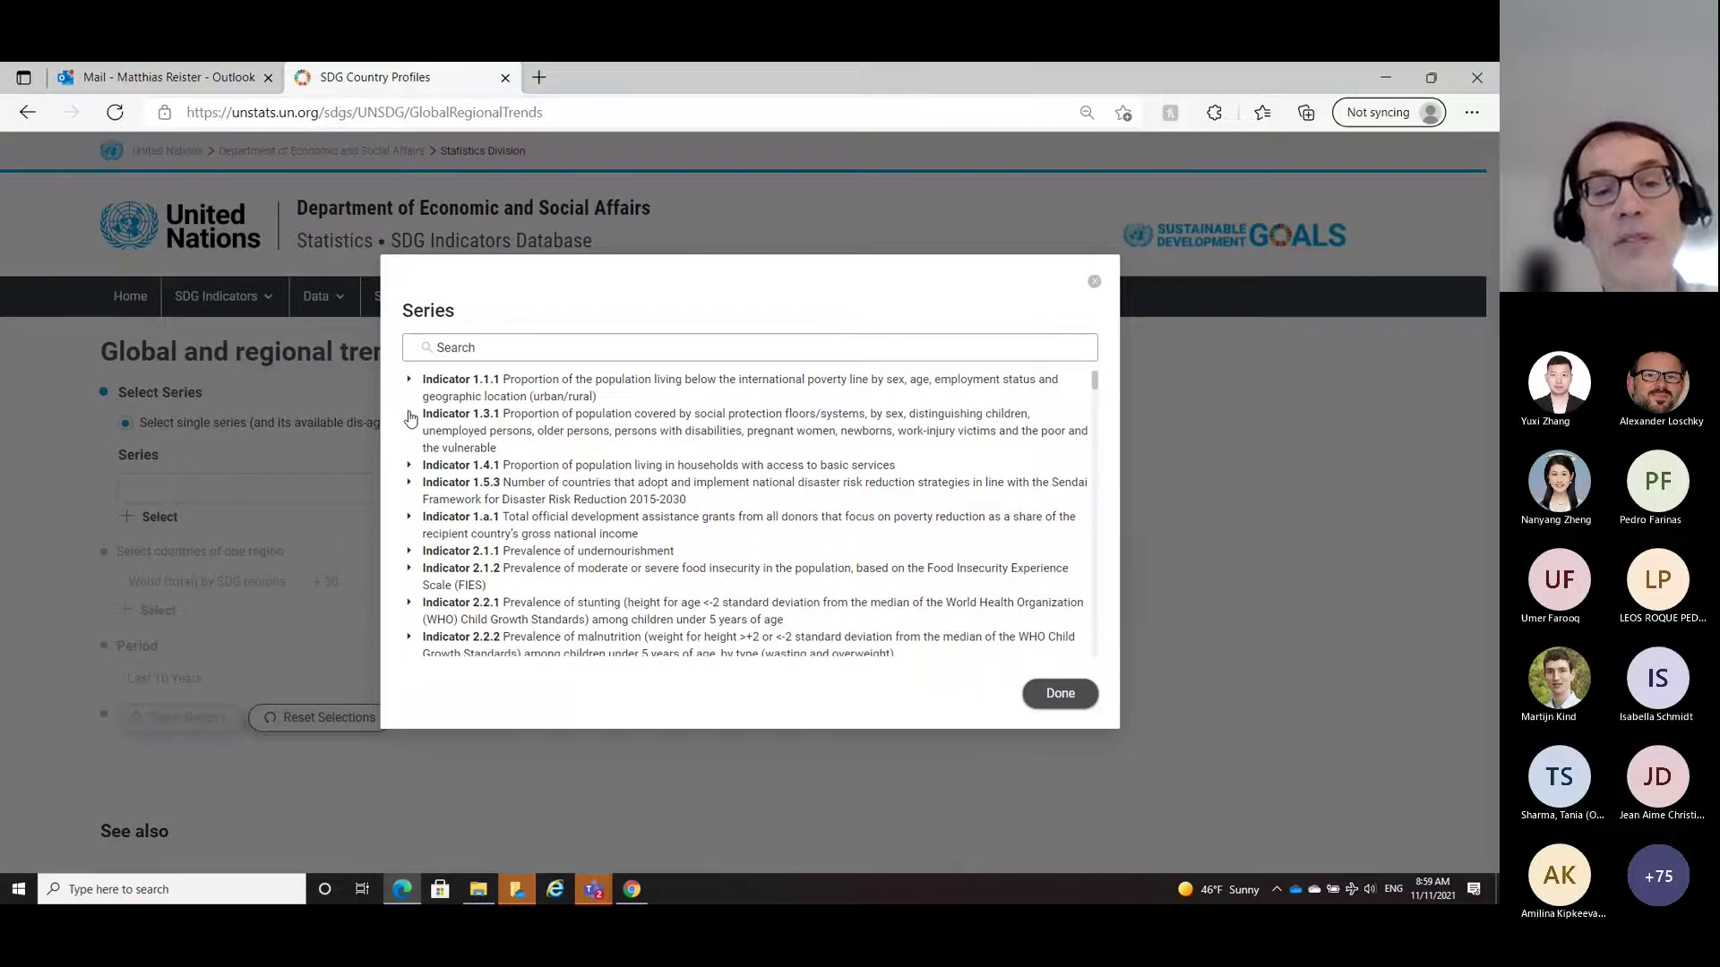
{"action": "left_click", "coordinate": [409, 415]}
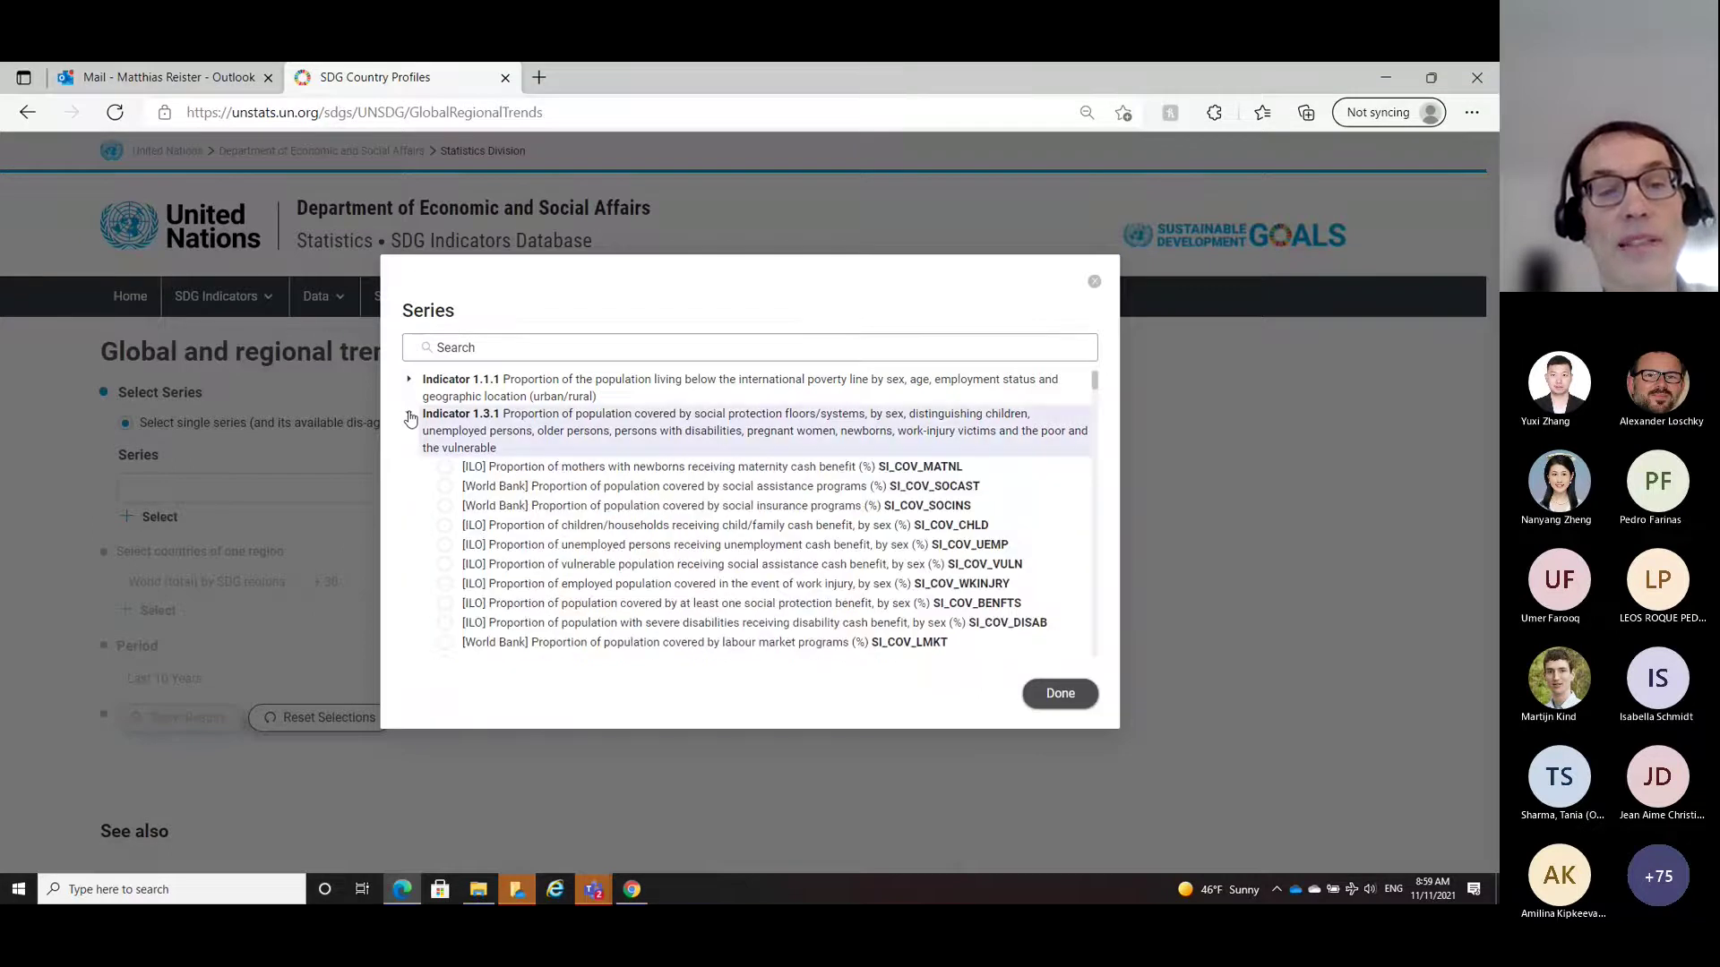
{"action": "left_click", "coordinate": [409, 415]}
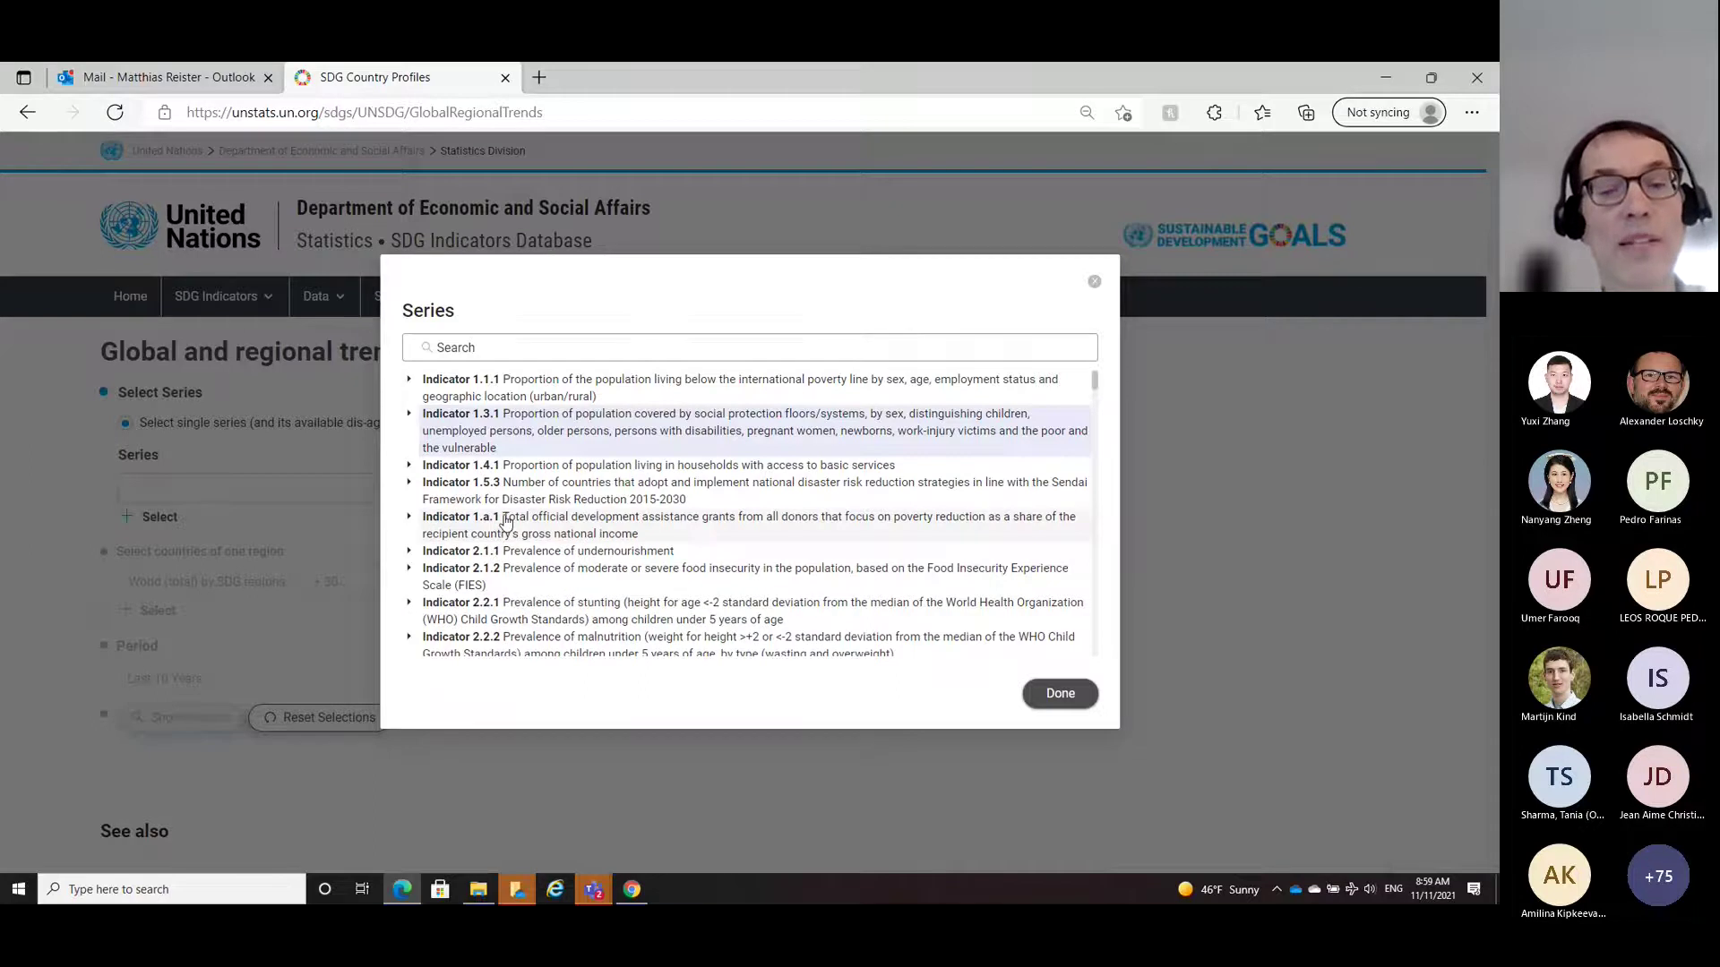
{"action": "scroll", "coordinate": [501, 526], "scroll_direction": "down", "scroll_amount": 1}
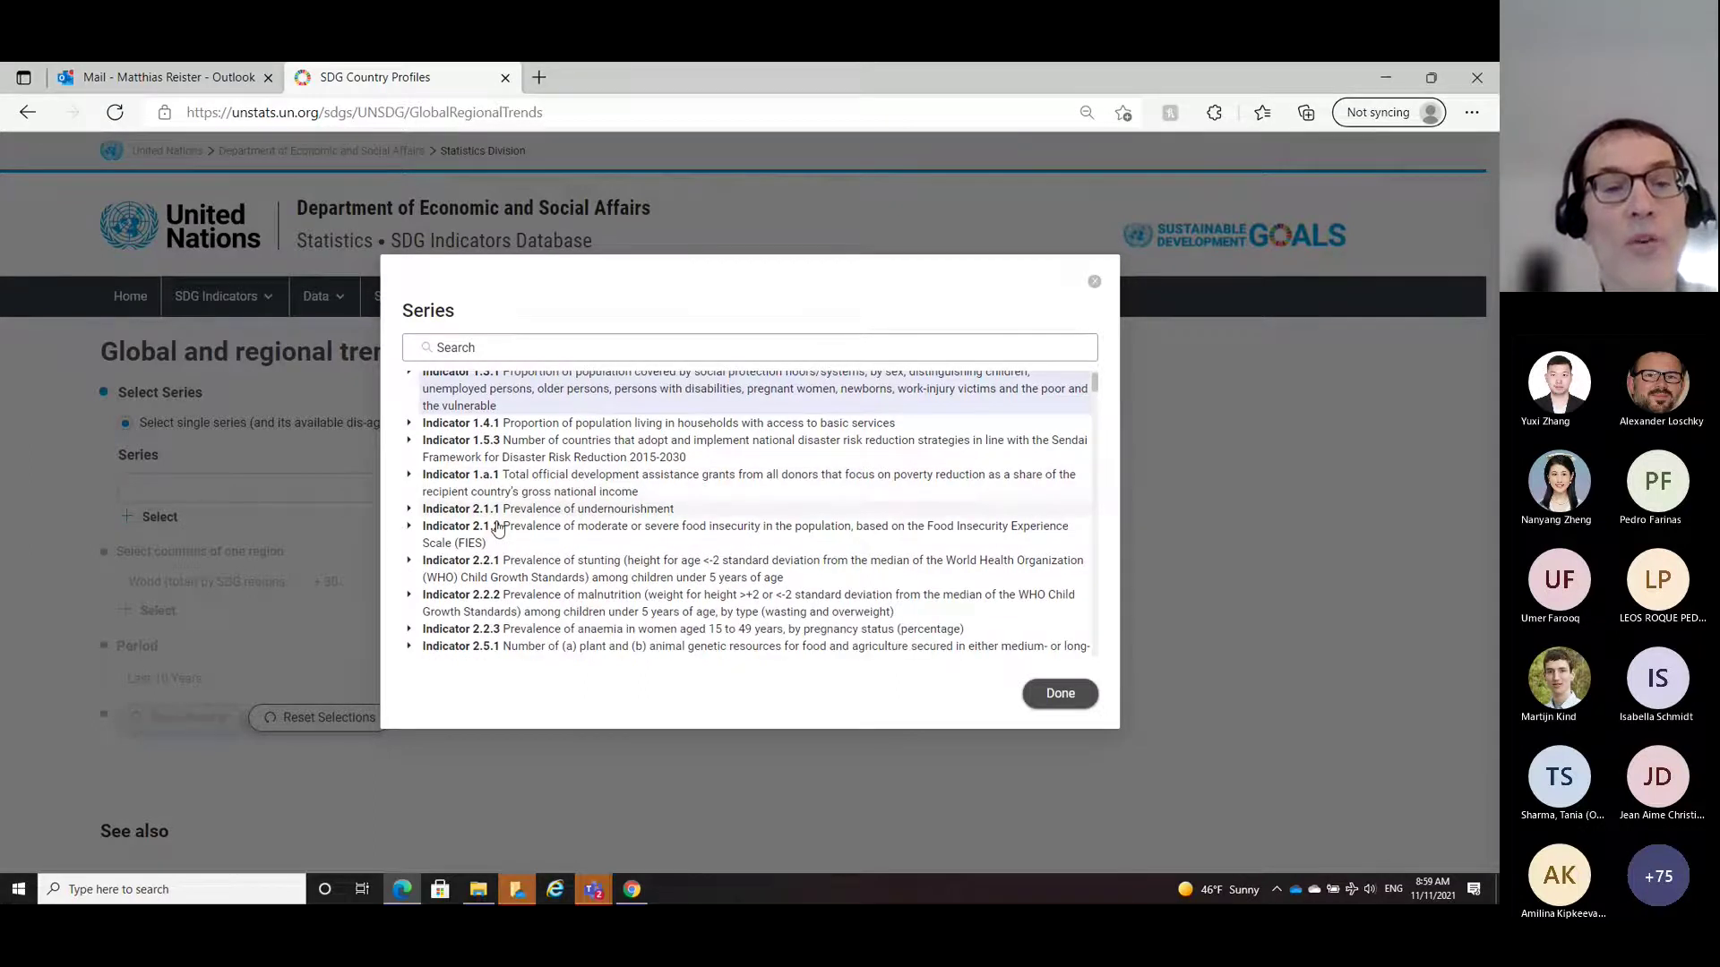
{"action": "left_click", "coordinate": [409, 508]}
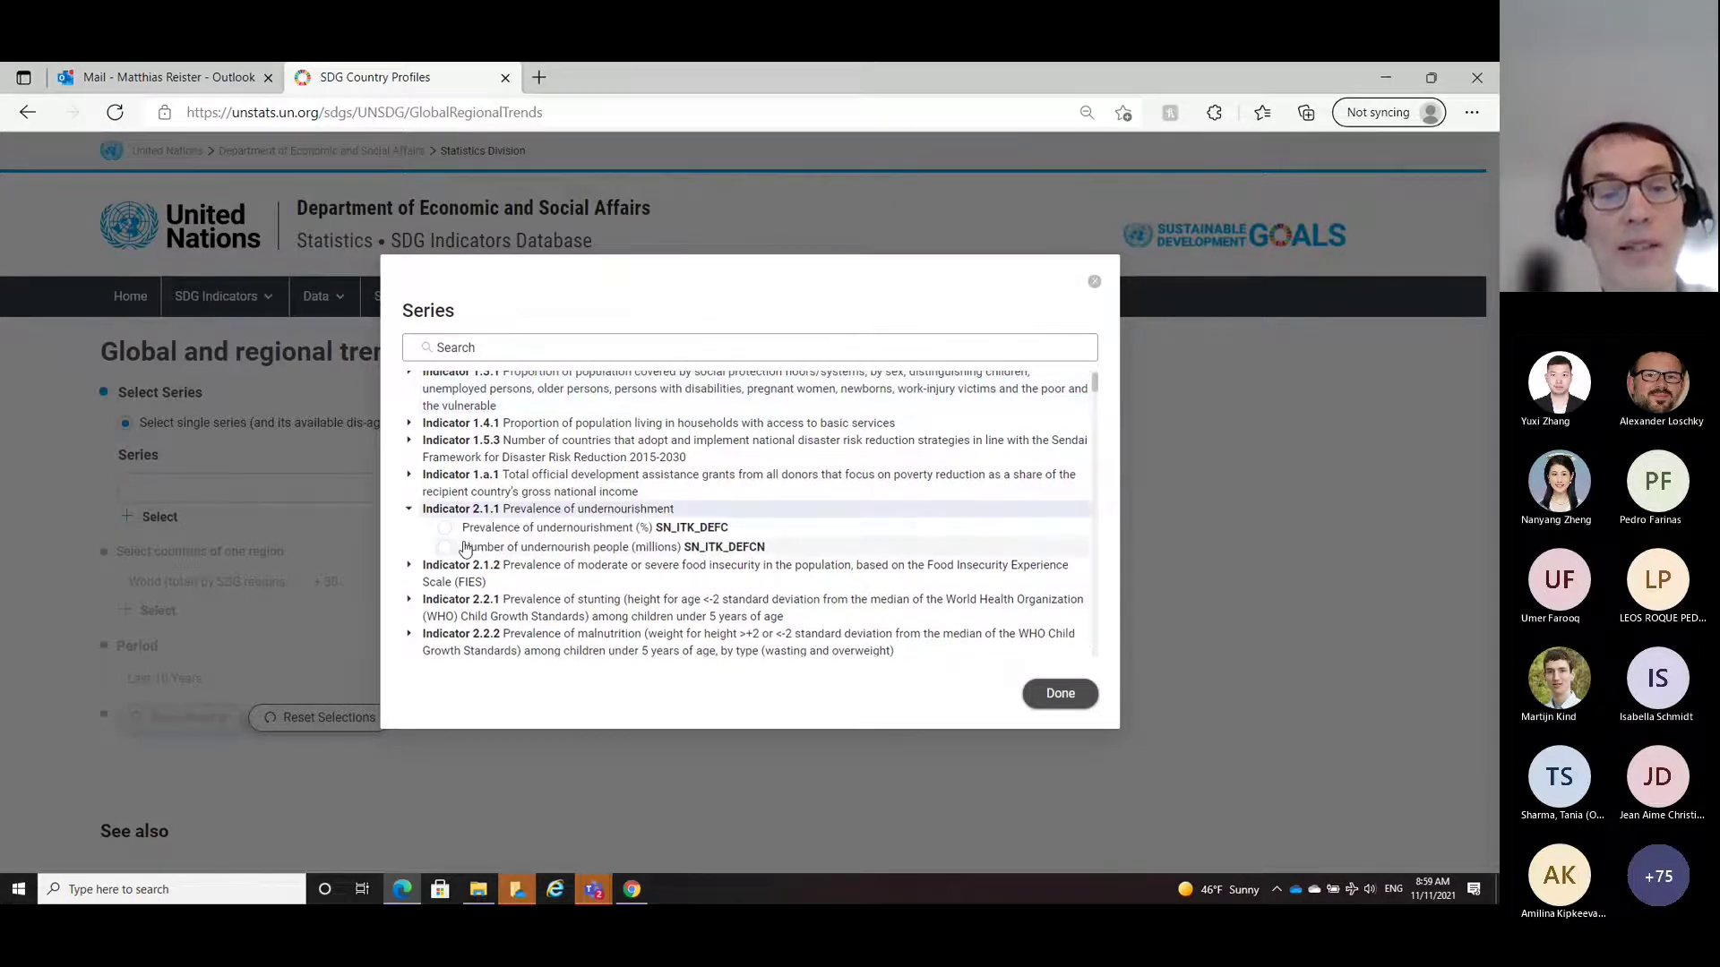
{"action": "left_click", "coordinate": [466, 529]}
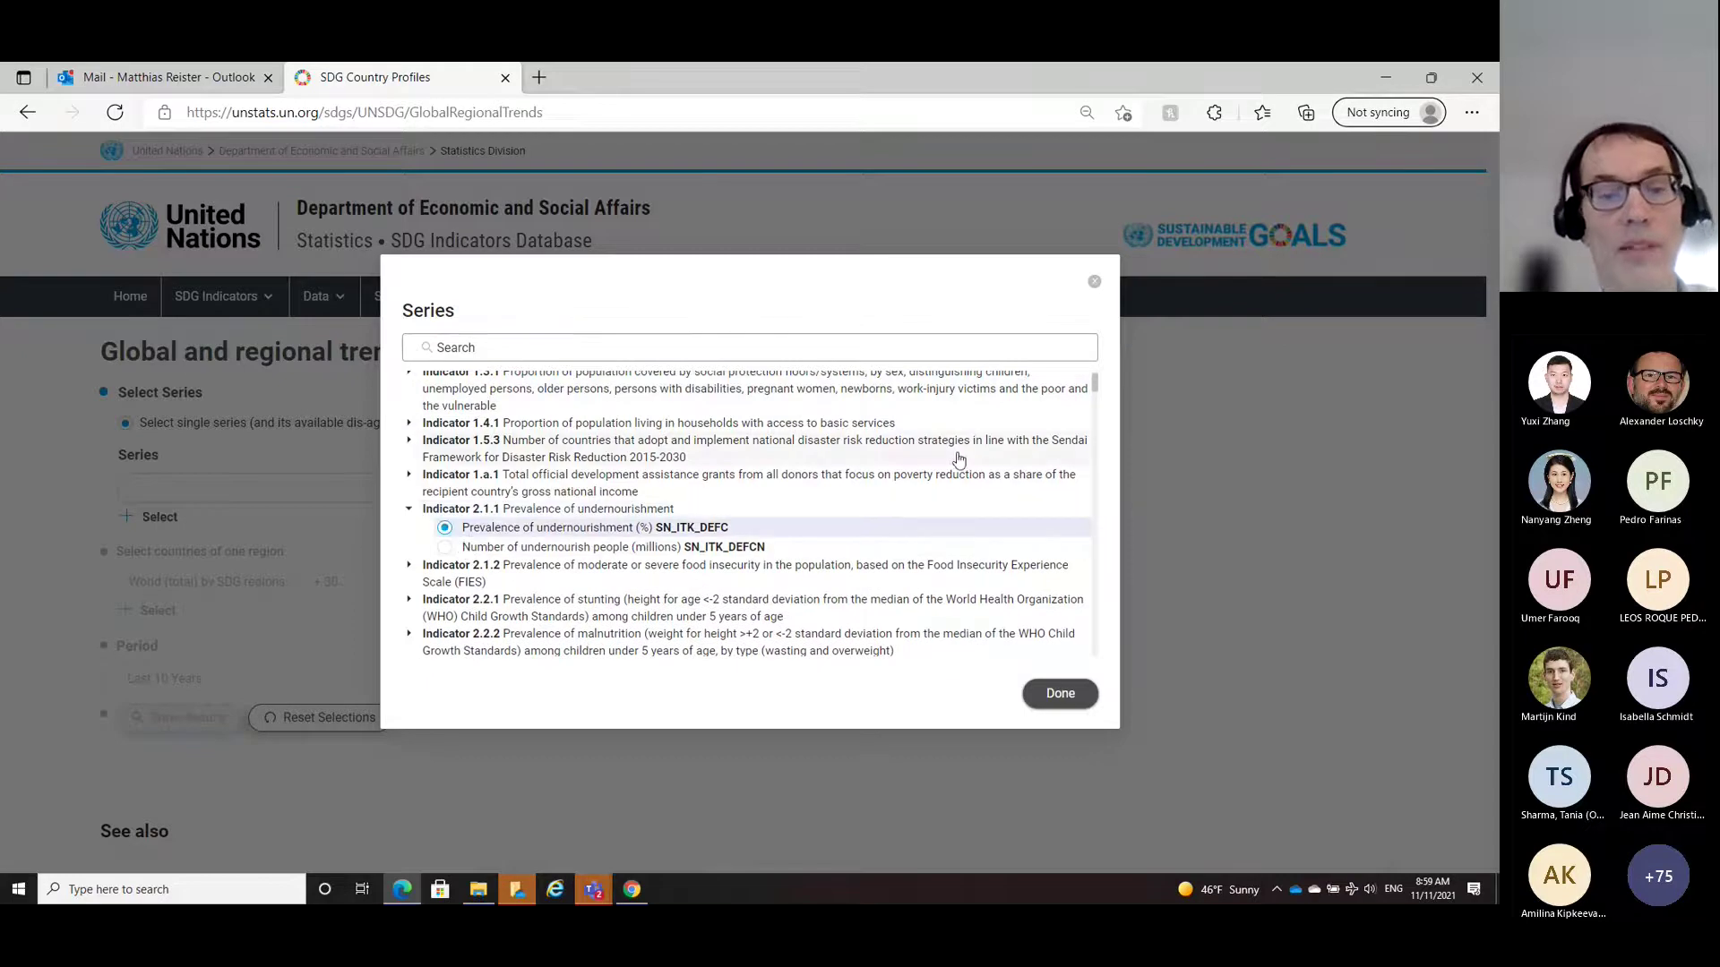
{"action": "left_click", "coordinate": [1057, 703]}
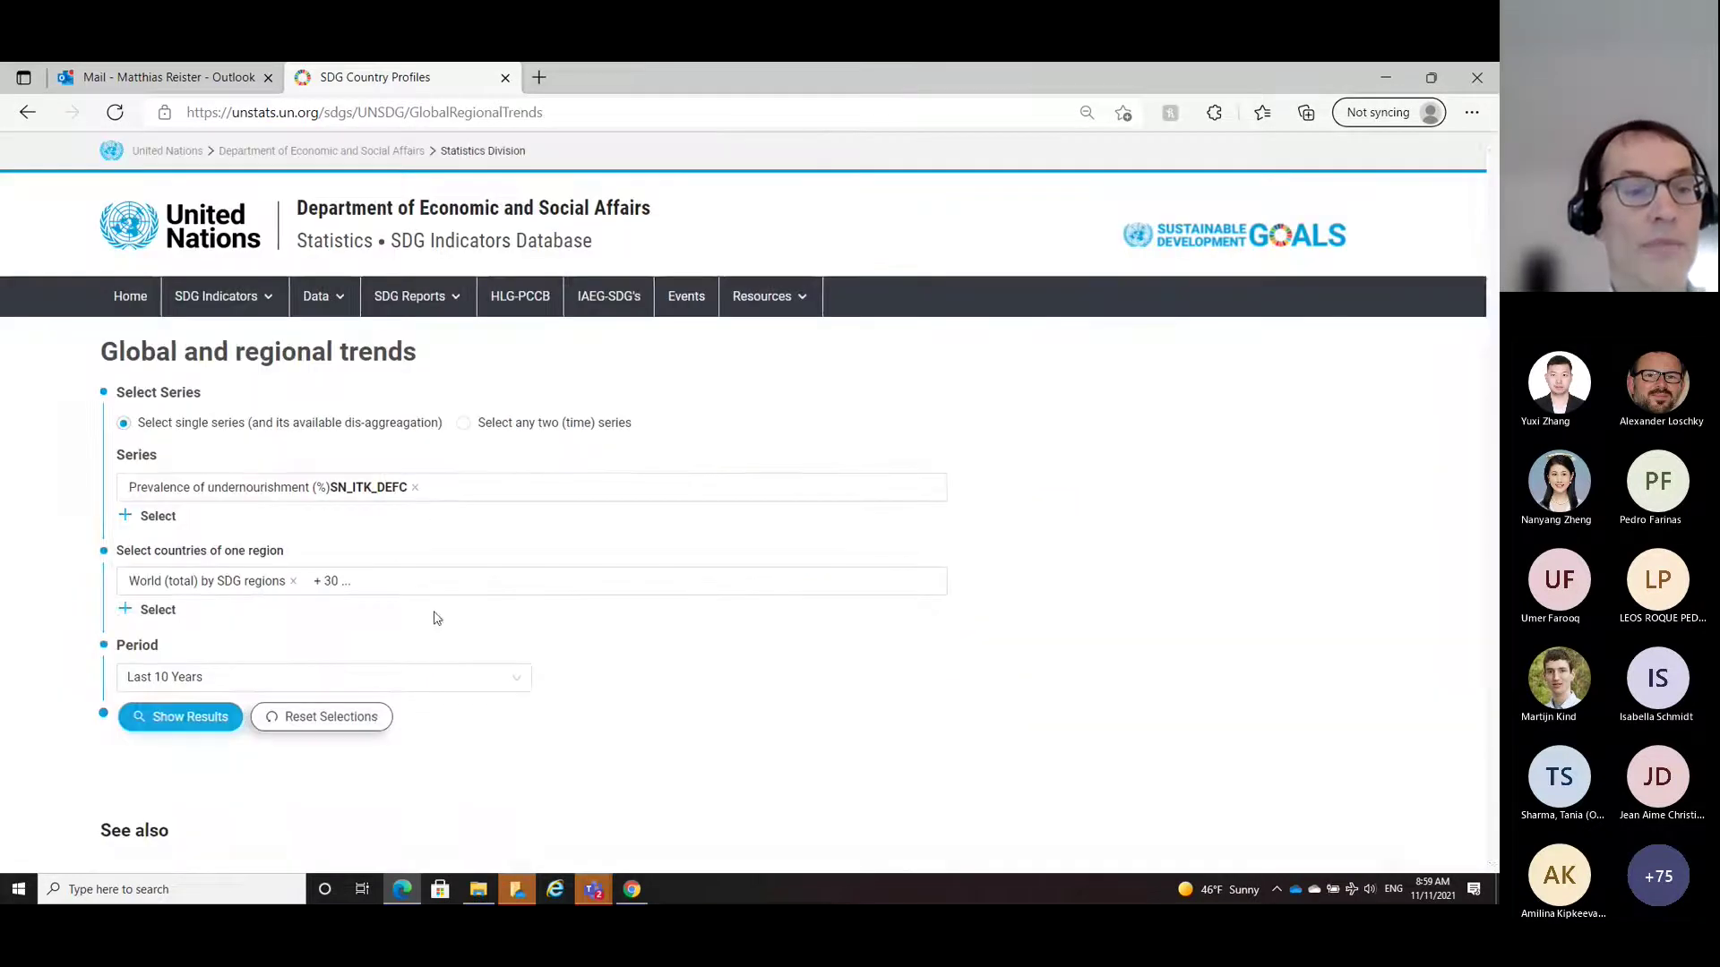
Step: Show the undernourishment results for the last 10 years and review the table of regions
{"action": "left_click", "coordinate": [159, 720]}
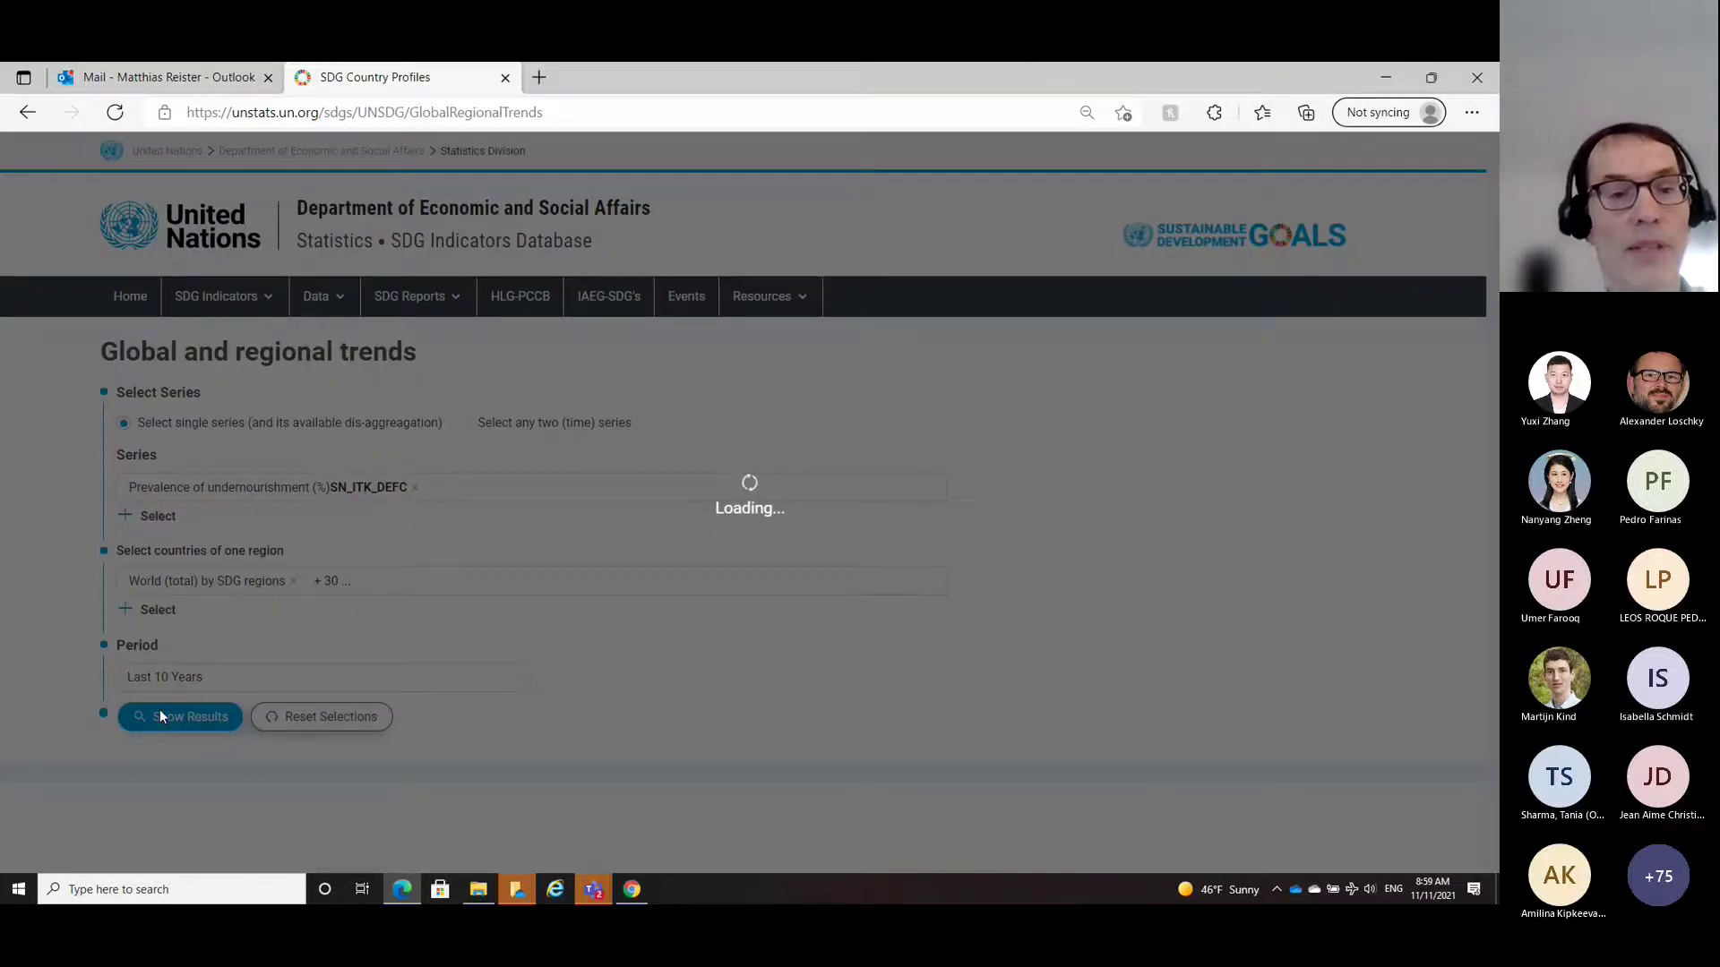
{"action": "scroll", "coordinate": [1065, 519], "scroll_direction": "down", "scroll_amount": 5}
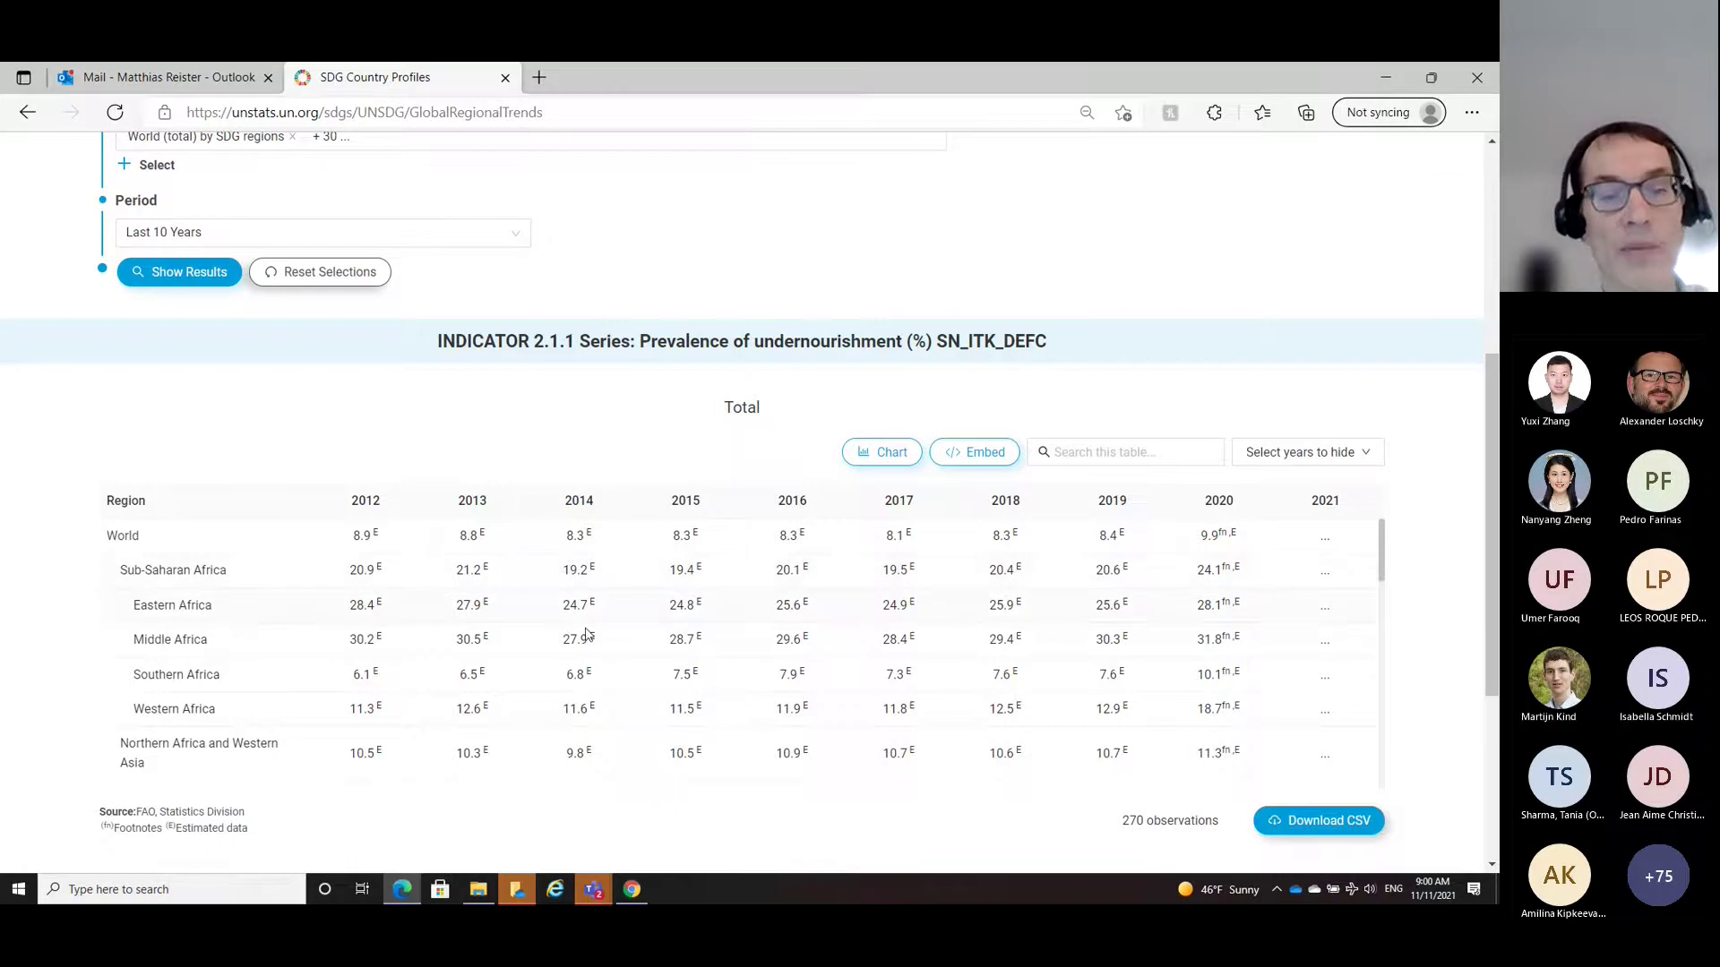
{"action": "scroll", "coordinate": [691, 672], "scroll_direction": "down", "scroll_amount": 5}
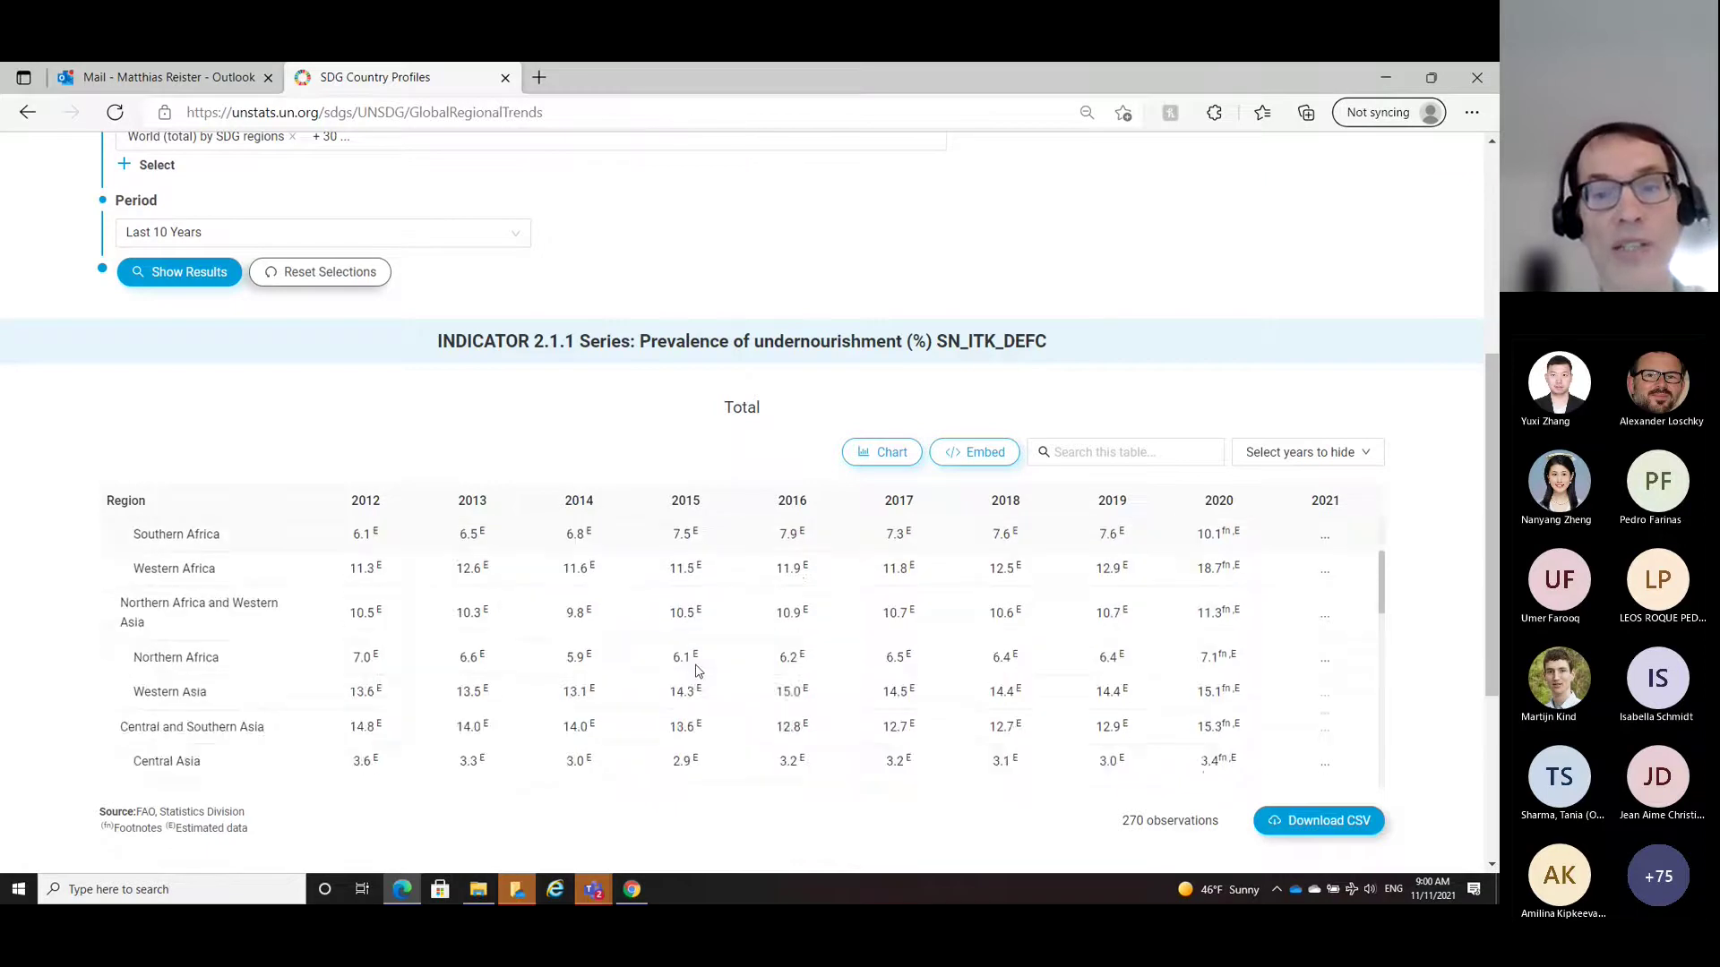
{"action": "scroll", "coordinate": [696, 670], "scroll_direction": "down", "scroll_amount": 2}
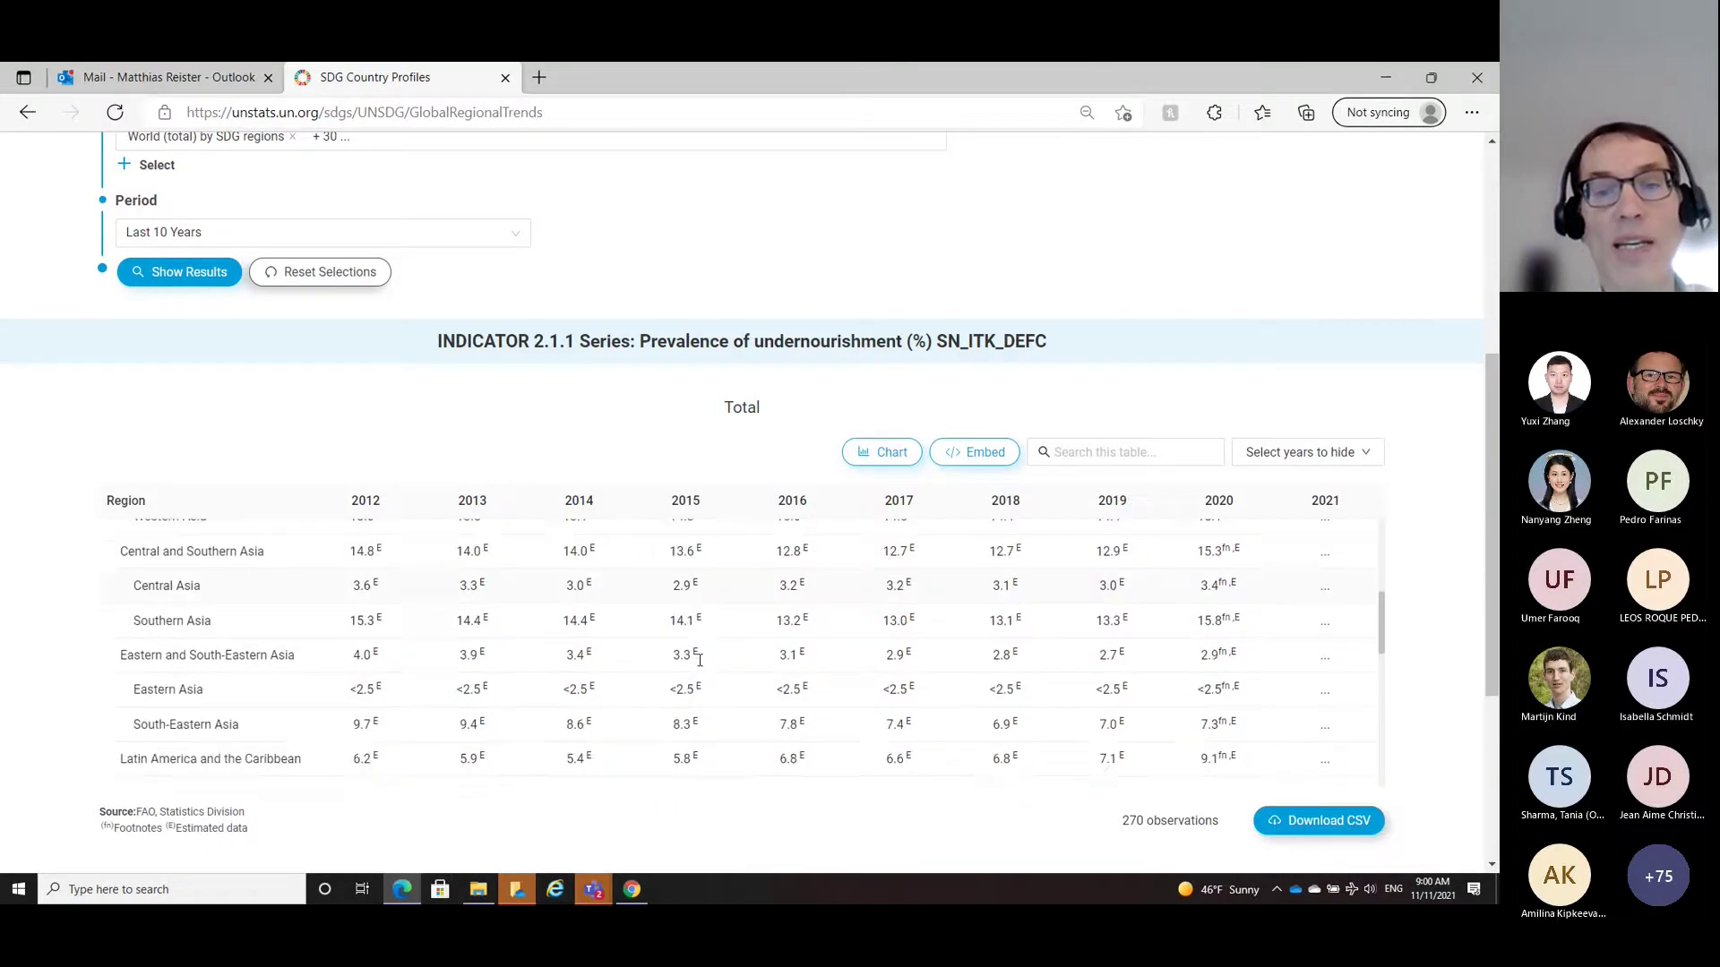
Step: View the chart of the prevalence of undernourishment by region, and close it
{"action": "left_click", "coordinate": [884, 454]}
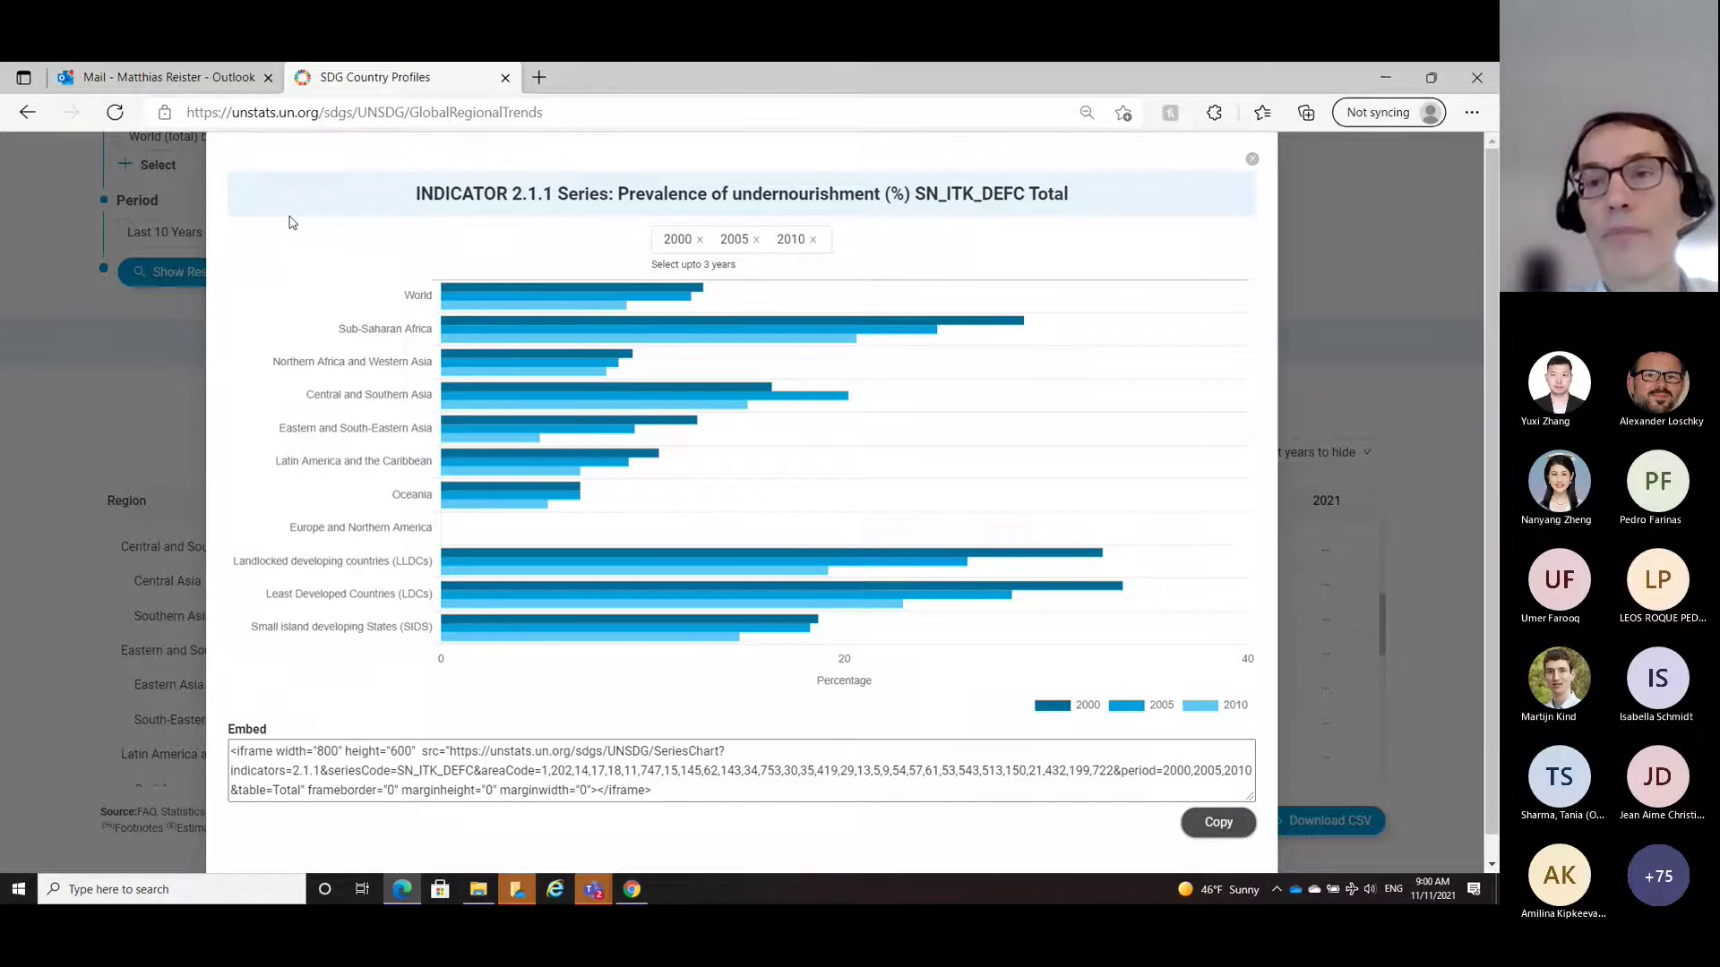
{"action": "left_click", "coordinate": [1252, 161]}
{"action": "scroll", "coordinate": [197, 347], "scroll_direction": "up", "scroll_amount": 3}
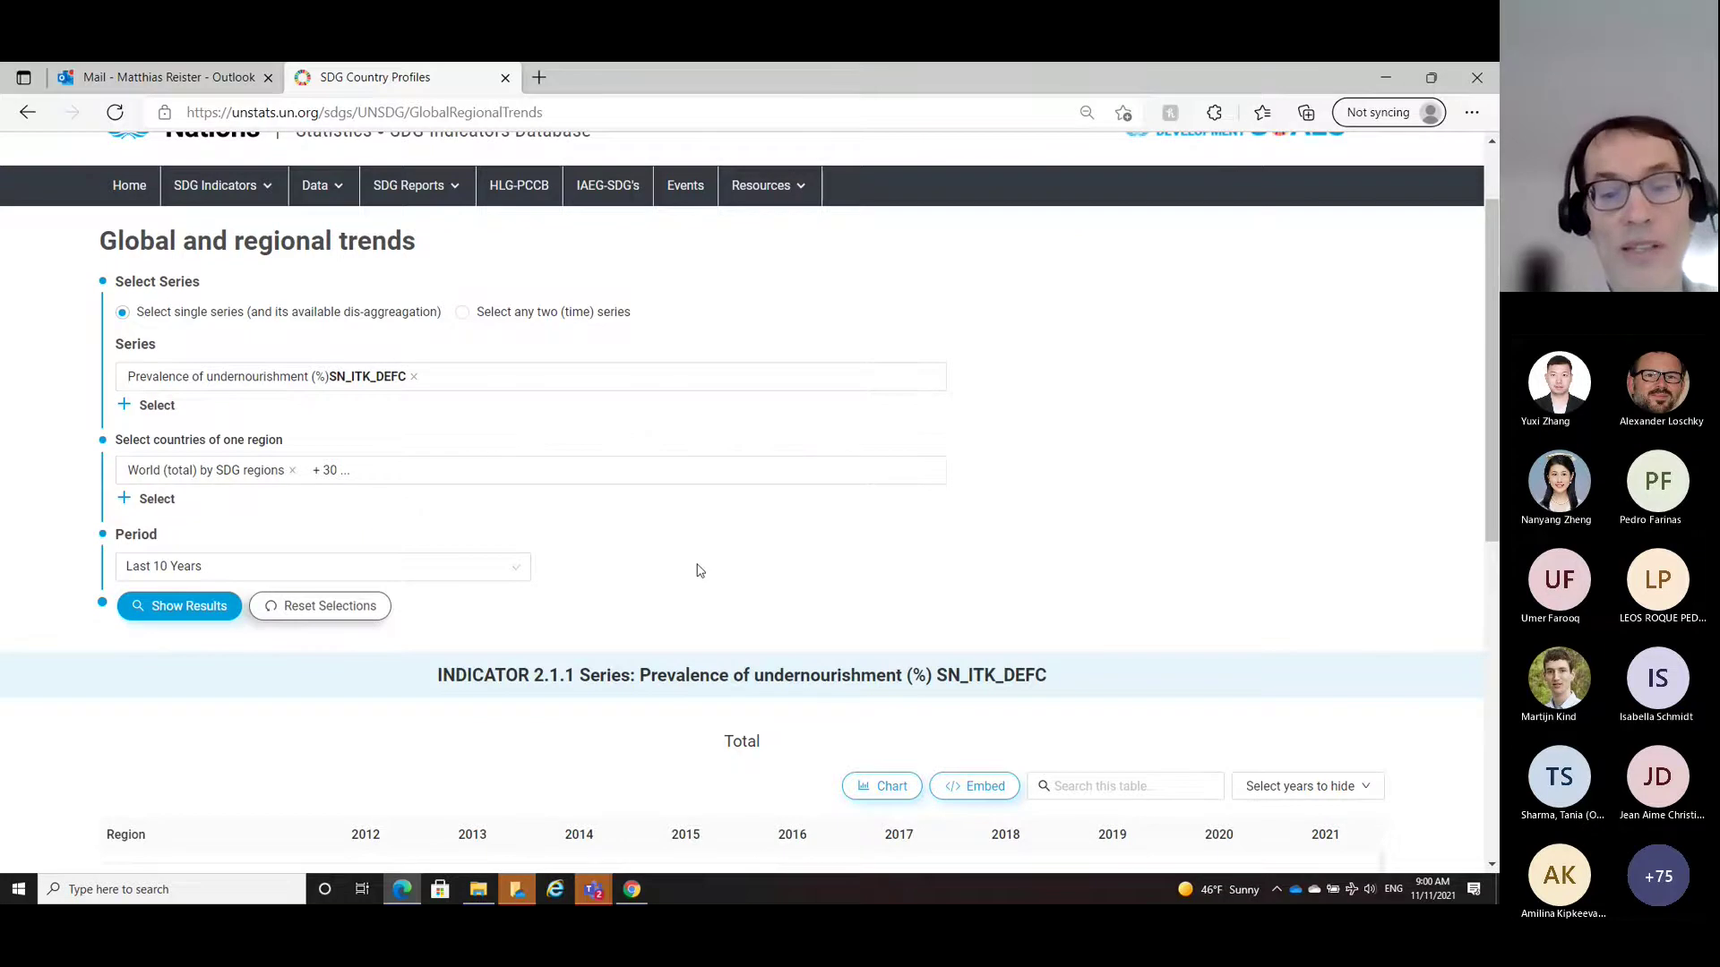
Step: Examine the Total table of undernourishment through all regions, including the landlocked, least developed and small island country groups
{"action": "scroll", "coordinate": [674, 584], "scroll_direction": "down", "scroll_amount": 1}
{"action": "scroll", "coordinate": [677, 582], "scroll_direction": "down", "scroll_amount": 1}
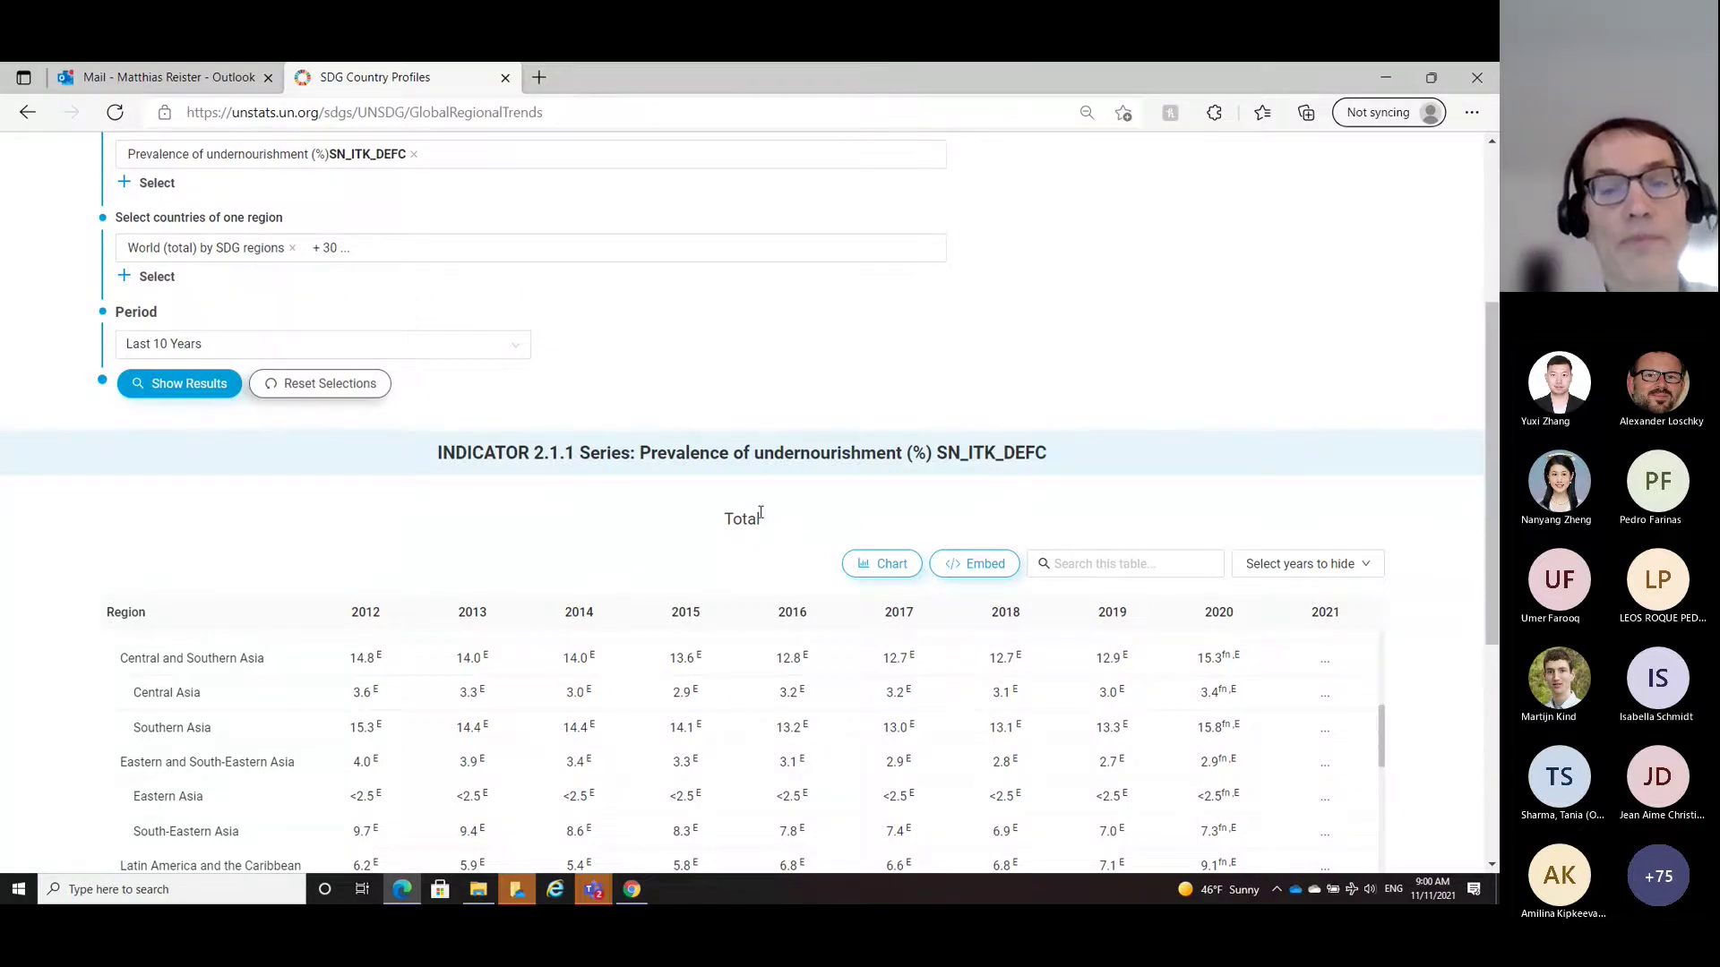
{"action": "double_click", "coordinate": [760, 512]}
{"action": "scroll", "coordinate": [776, 540], "scroll_direction": "down", "scroll_amount": 5}
{"action": "scroll", "coordinate": [776, 540], "scroll_direction": "down", "scroll_amount": 5}
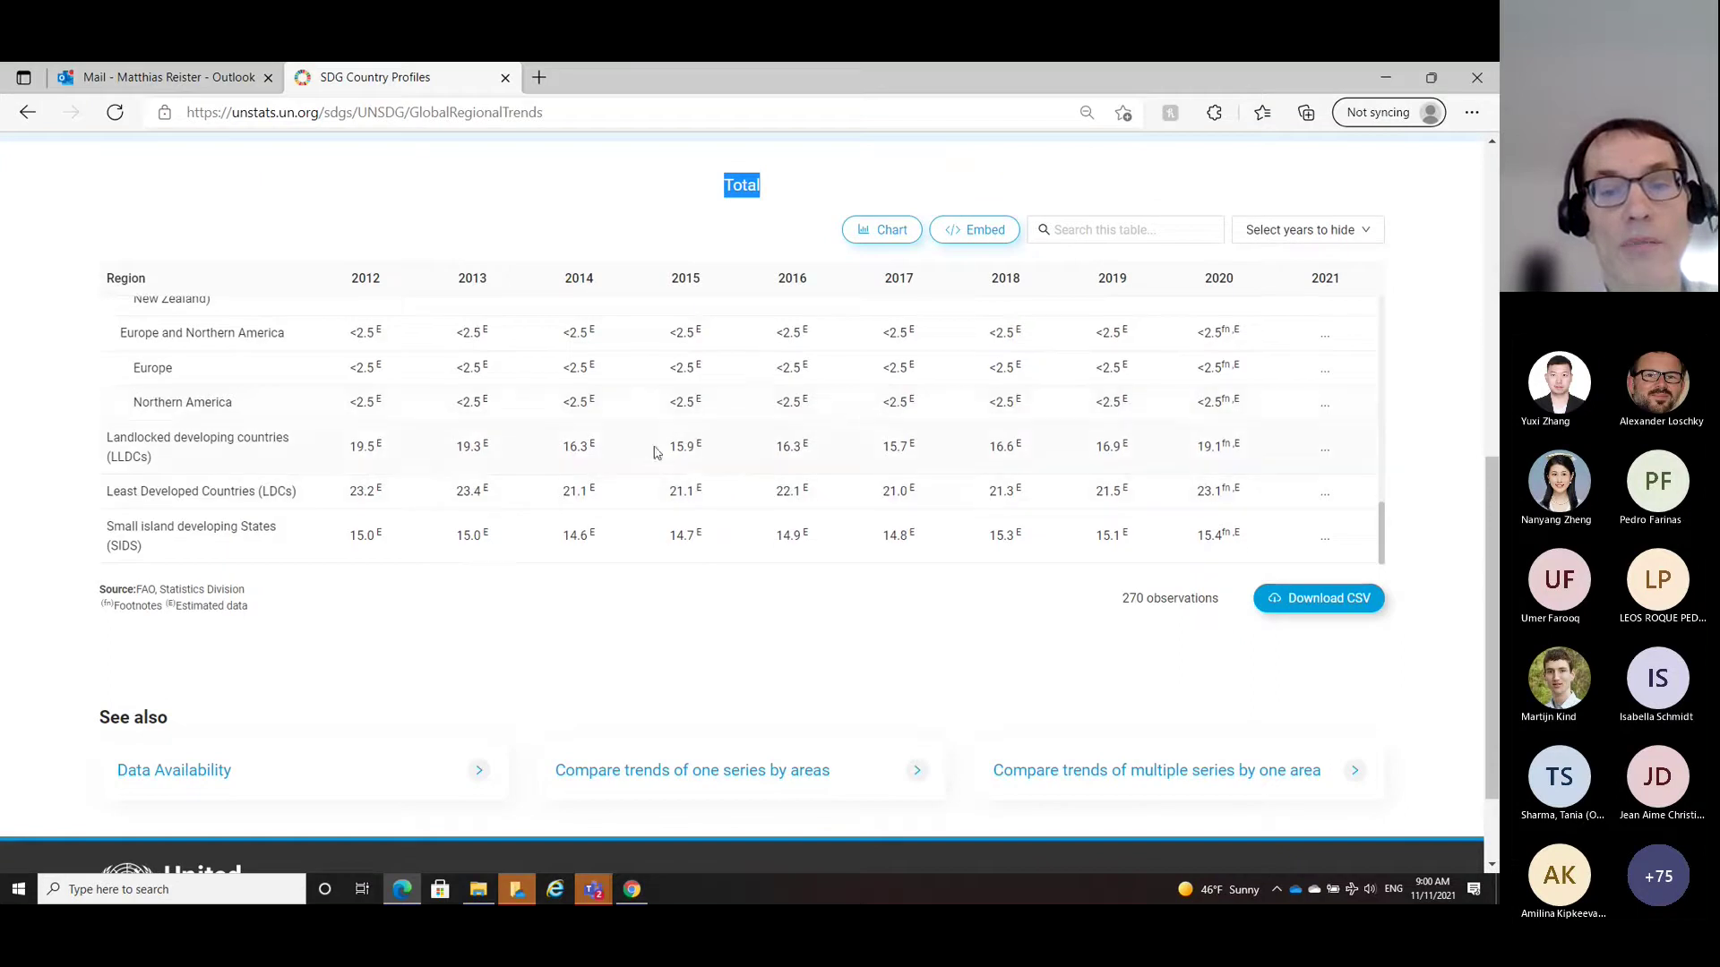
{"action": "scroll", "coordinate": [631, 458], "scroll_direction": "up", "scroll_amount": 1}
{"action": "scroll", "coordinate": [643, 438], "scroll_direction": "up", "scroll_amount": 3}
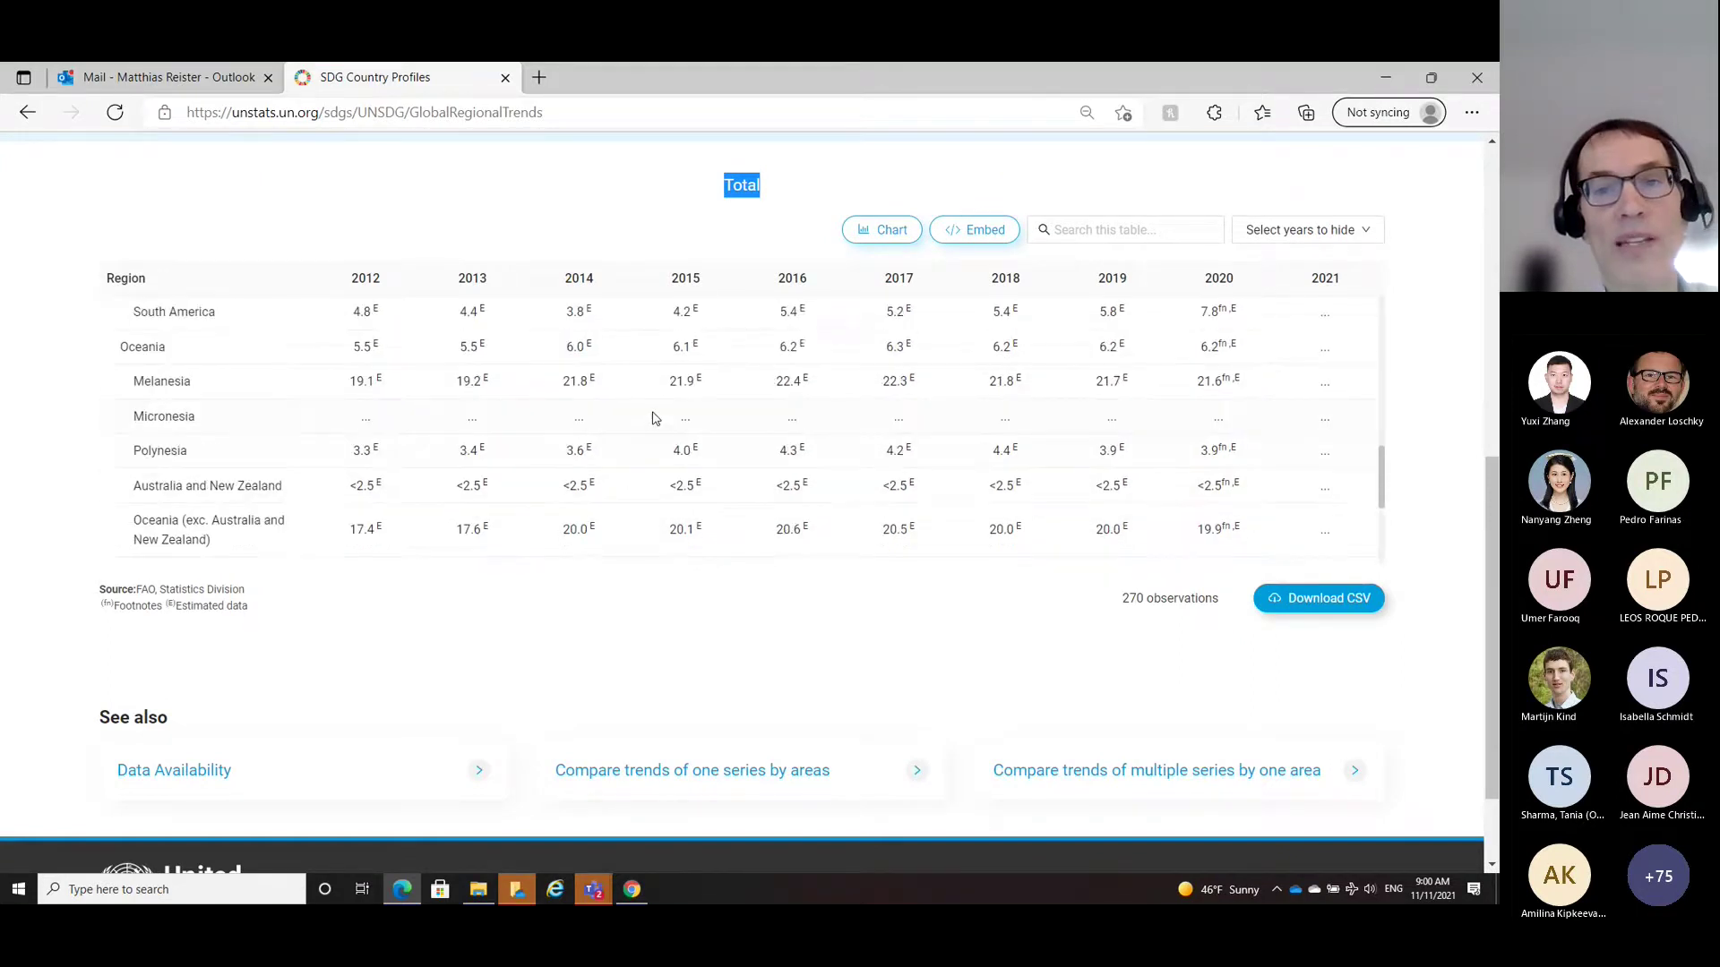
{"action": "scroll", "coordinate": [652, 418], "scroll_direction": "up", "scroll_amount": 10}
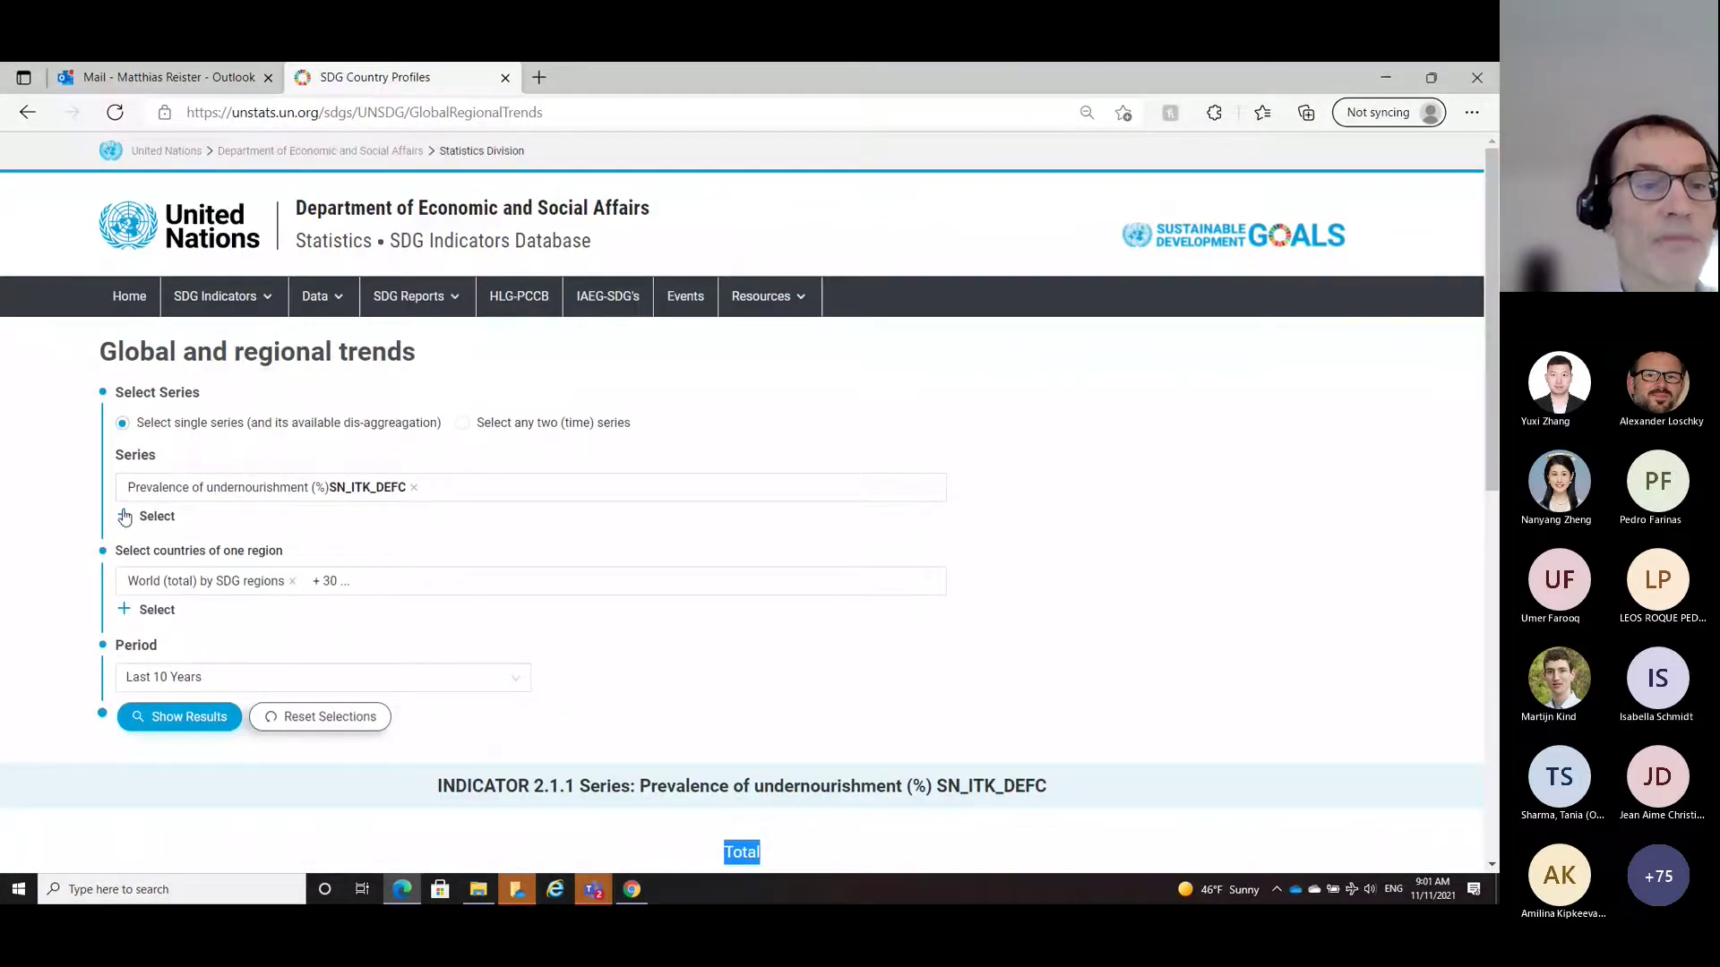
Step: Change the series to Proportion of population below international poverty line (%) SI_POV_DAY1 under Indicator 1.1.1 and show its results
{"action": "left_click", "coordinate": [125, 517]}
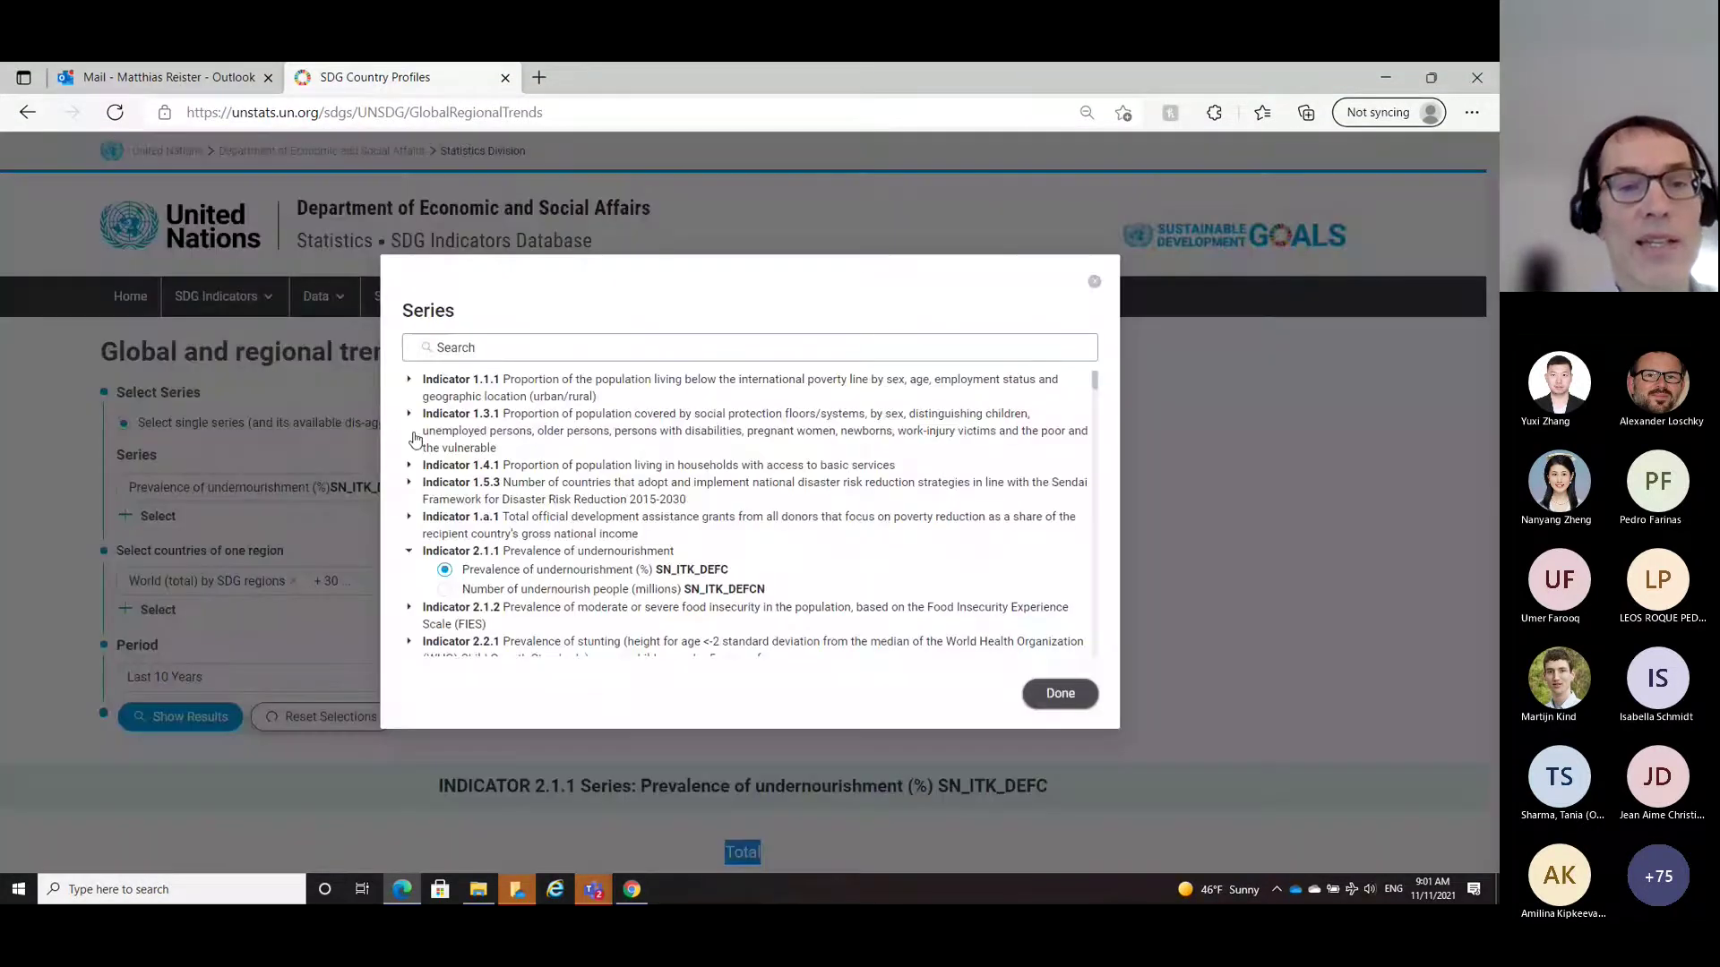
{"action": "left_click", "coordinate": [409, 380]}
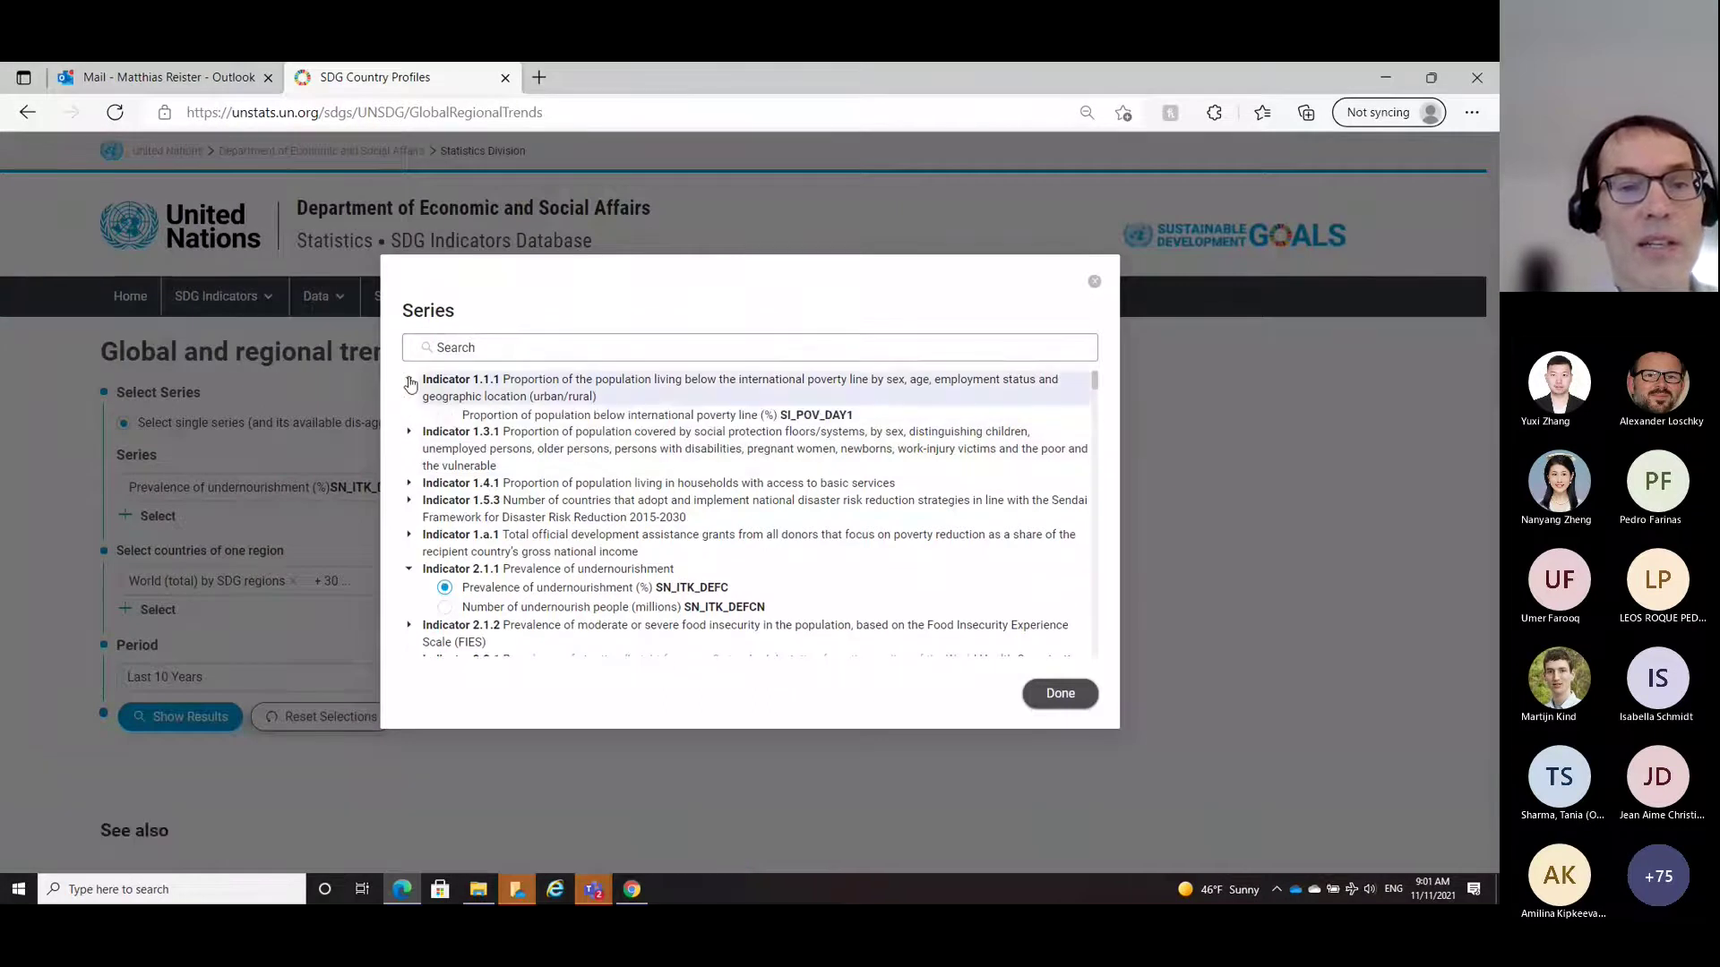
{"action": "left_click", "coordinate": [445, 417]}
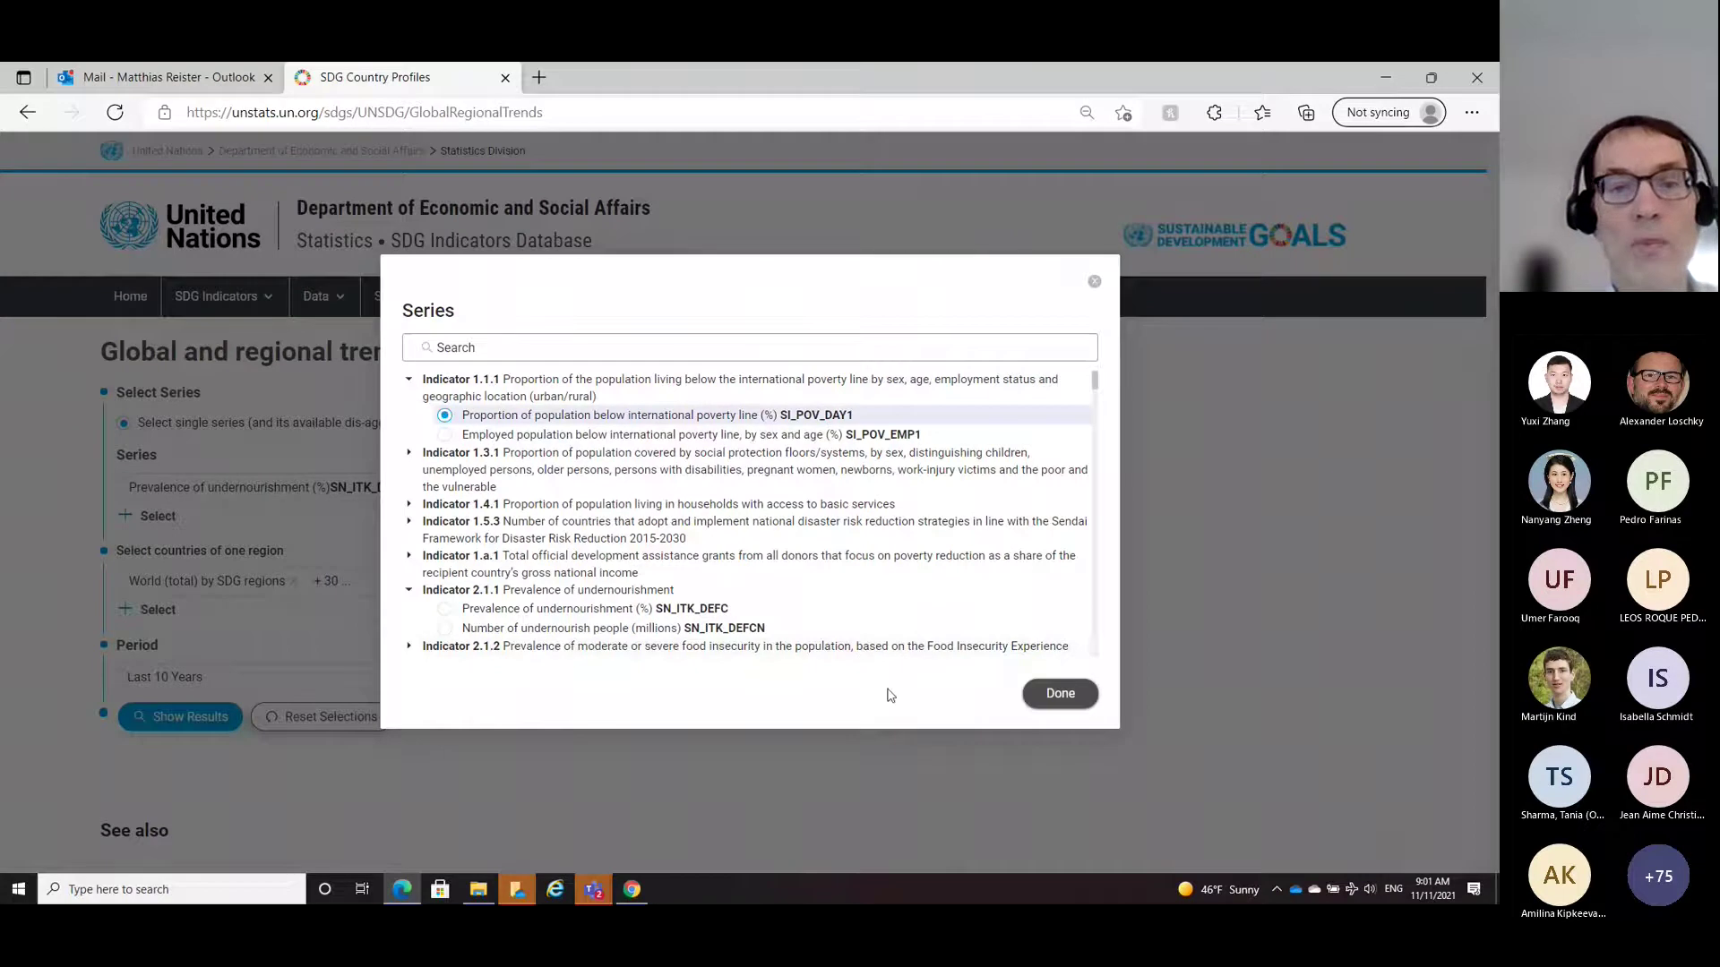
{"action": "left_click", "coordinate": [1060, 694]}
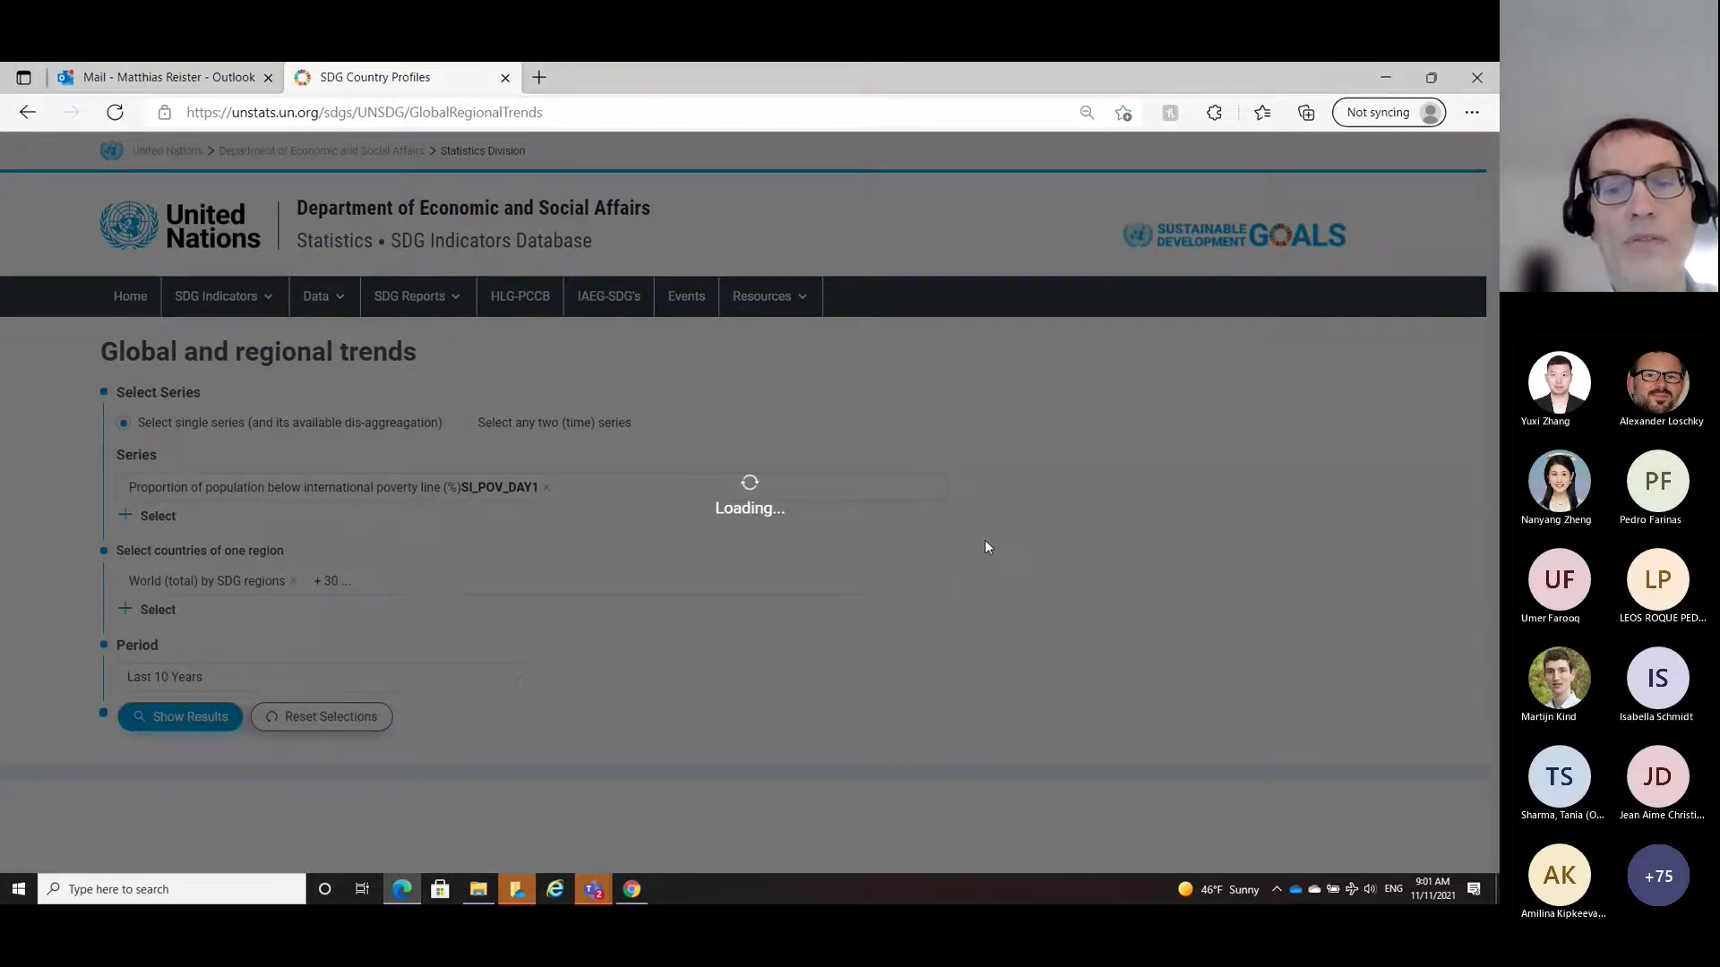
Step: Examine the poverty line table for data gaps across the regions and years, and check its source note
{"action": "scroll", "coordinate": [633, 382], "scroll_direction": "down", "scroll_amount": 2}
{"action": "scroll", "coordinate": [633, 382], "scroll_direction": "down", "scroll_amount": 9}
{"action": "scroll", "coordinate": [660, 323], "scroll_direction": "down", "scroll_amount": 1}
{"action": "scroll", "coordinate": [663, 322], "scroll_direction": "up", "scroll_amount": 3}
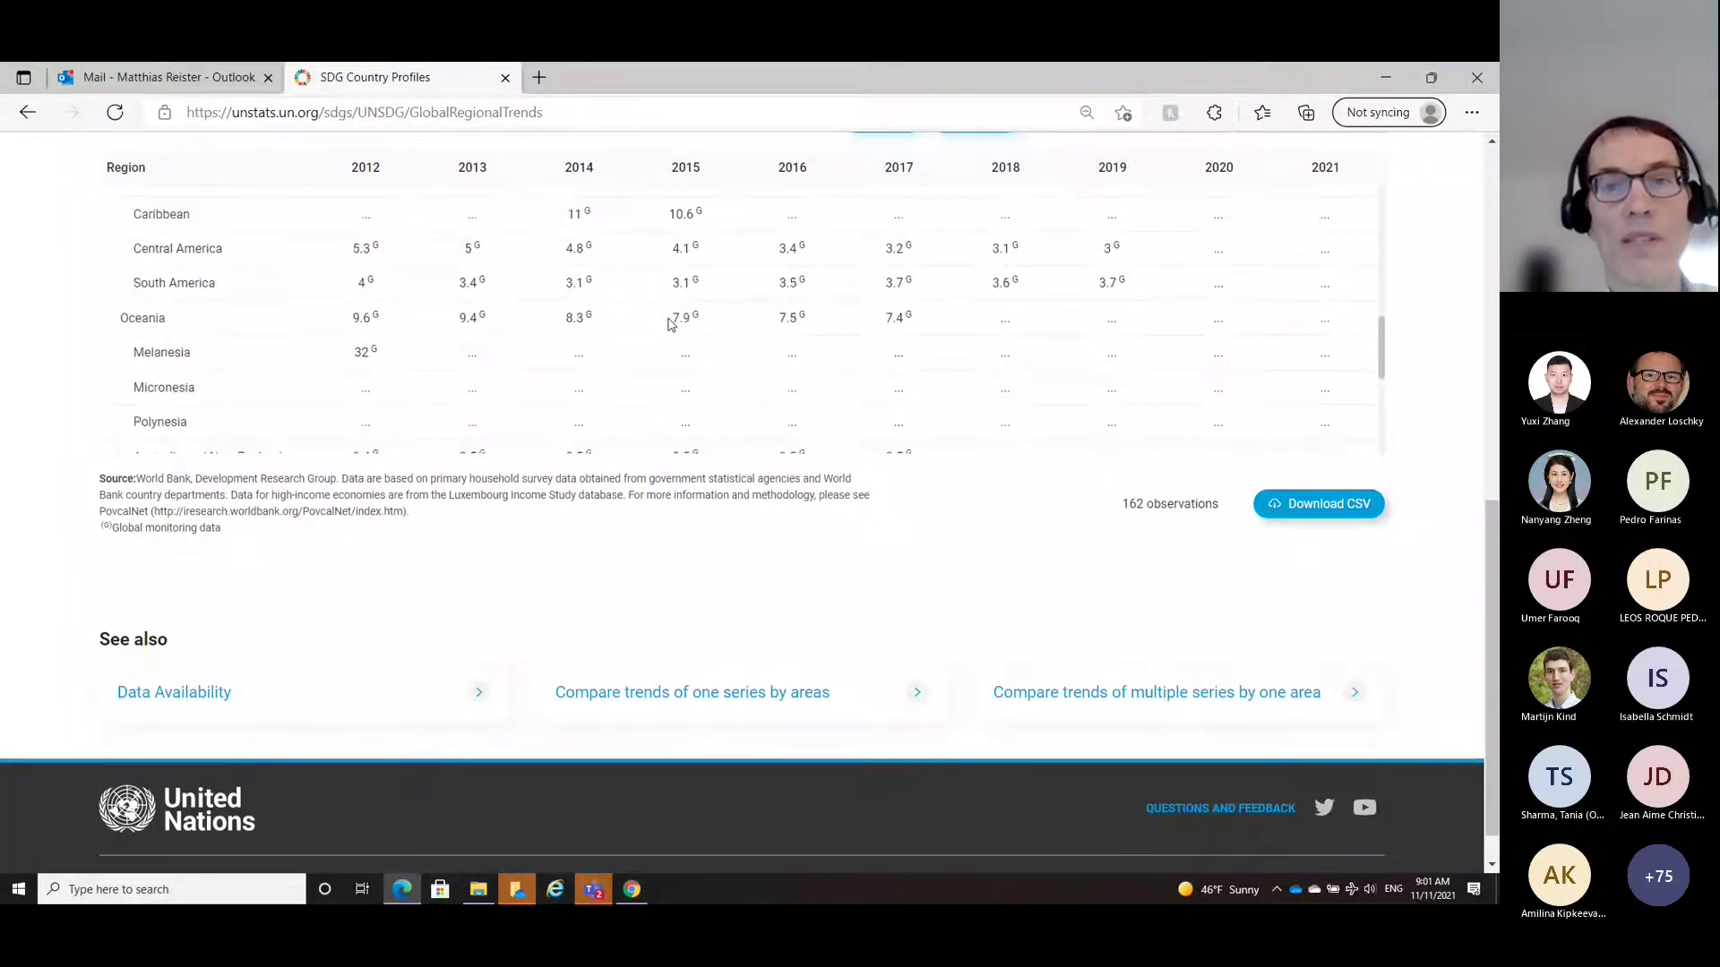
{"action": "scroll", "coordinate": [672, 322], "scroll_direction": "up", "scroll_amount": 5}
{"action": "scroll", "coordinate": [676, 318], "scroll_direction": "up", "scroll_amount": 8}
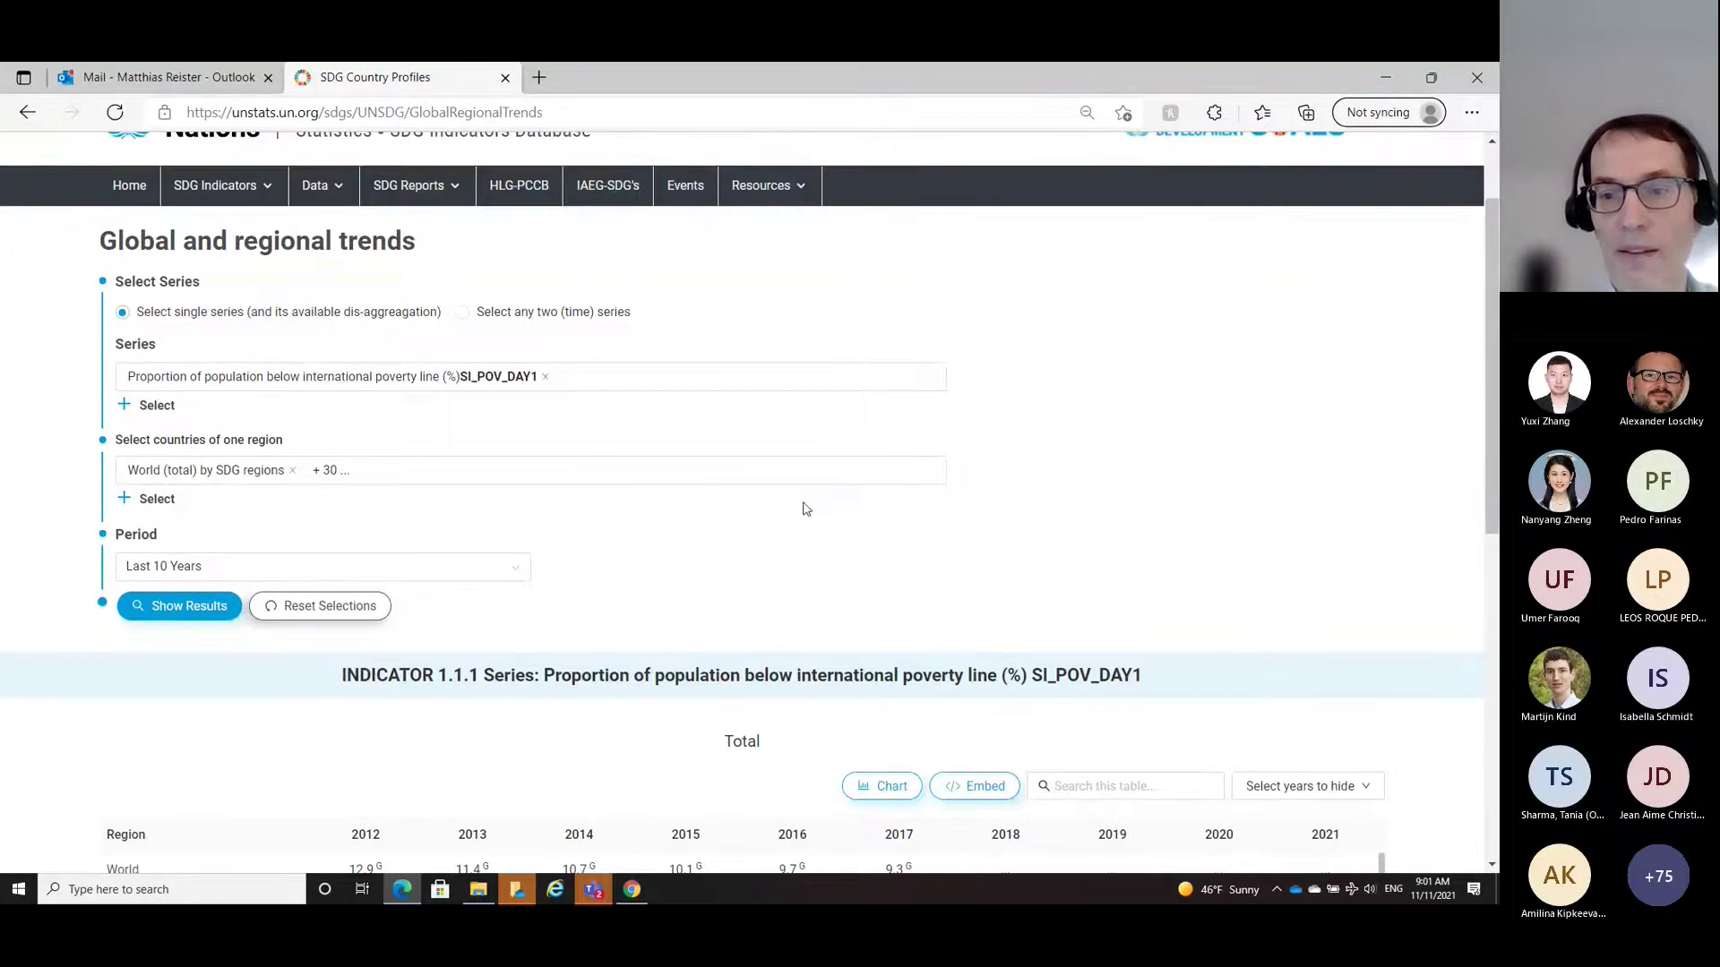
{"action": "scroll", "coordinate": [803, 509], "scroll_direction": "down", "scroll_amount": 4}
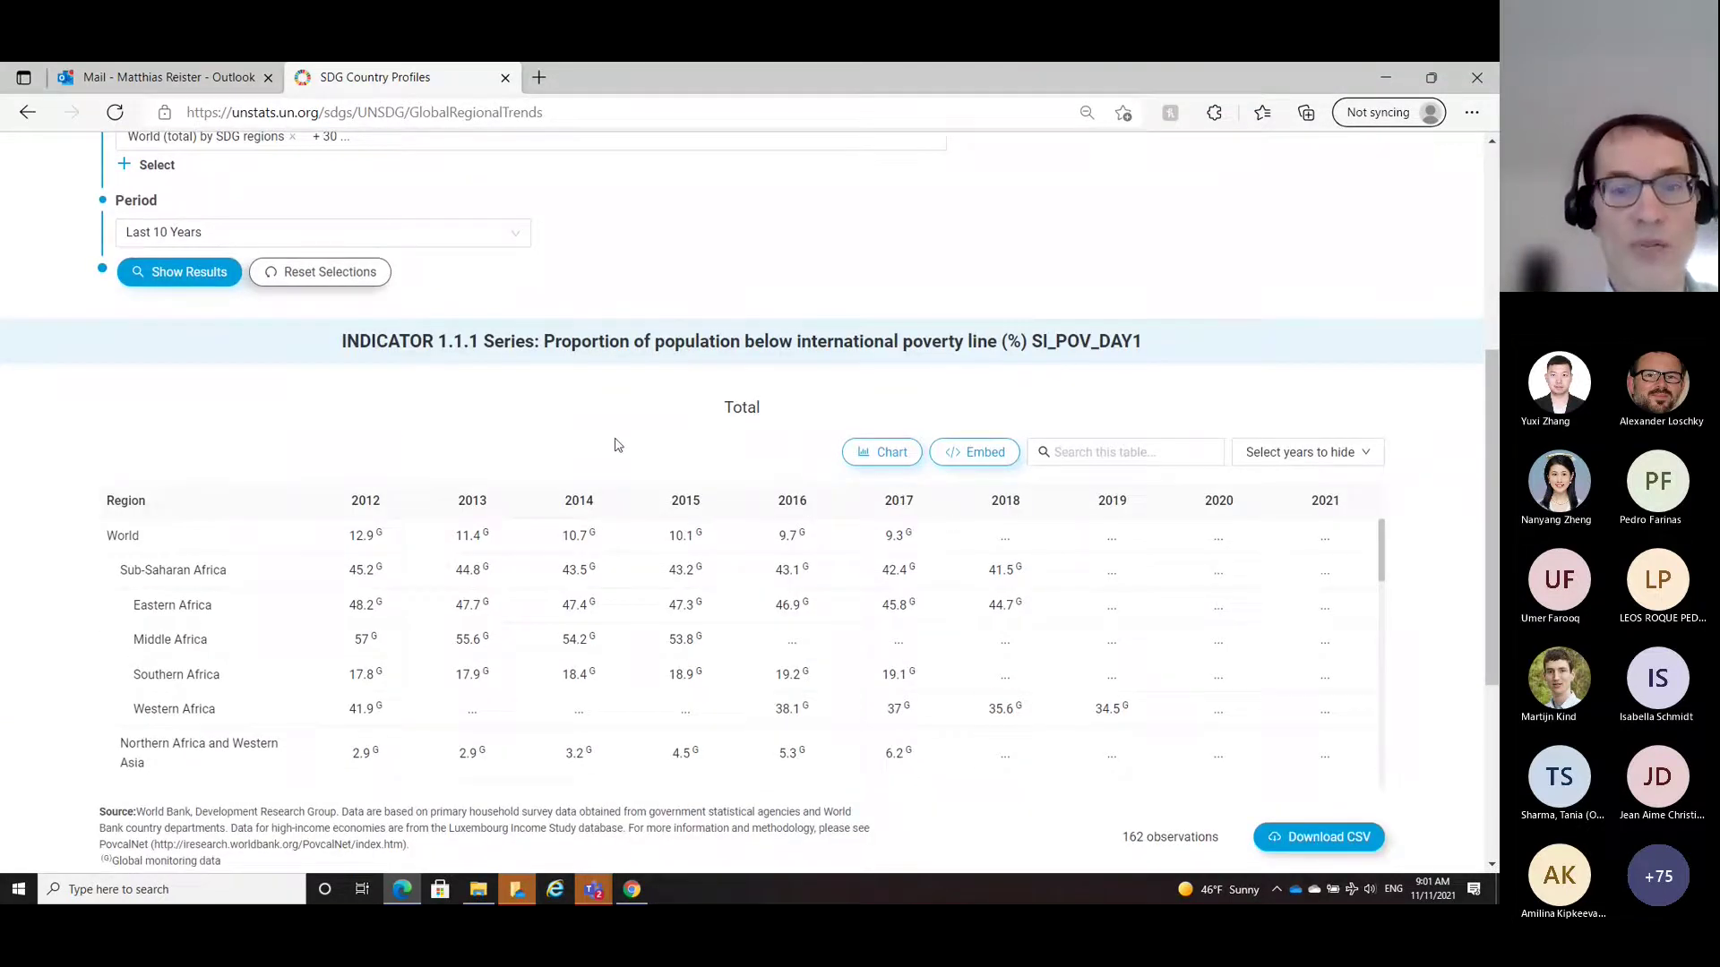
{"action": "scroll", "coordinate": [614, 445], "scroll_direction": "down", "scroll_amount": 4}
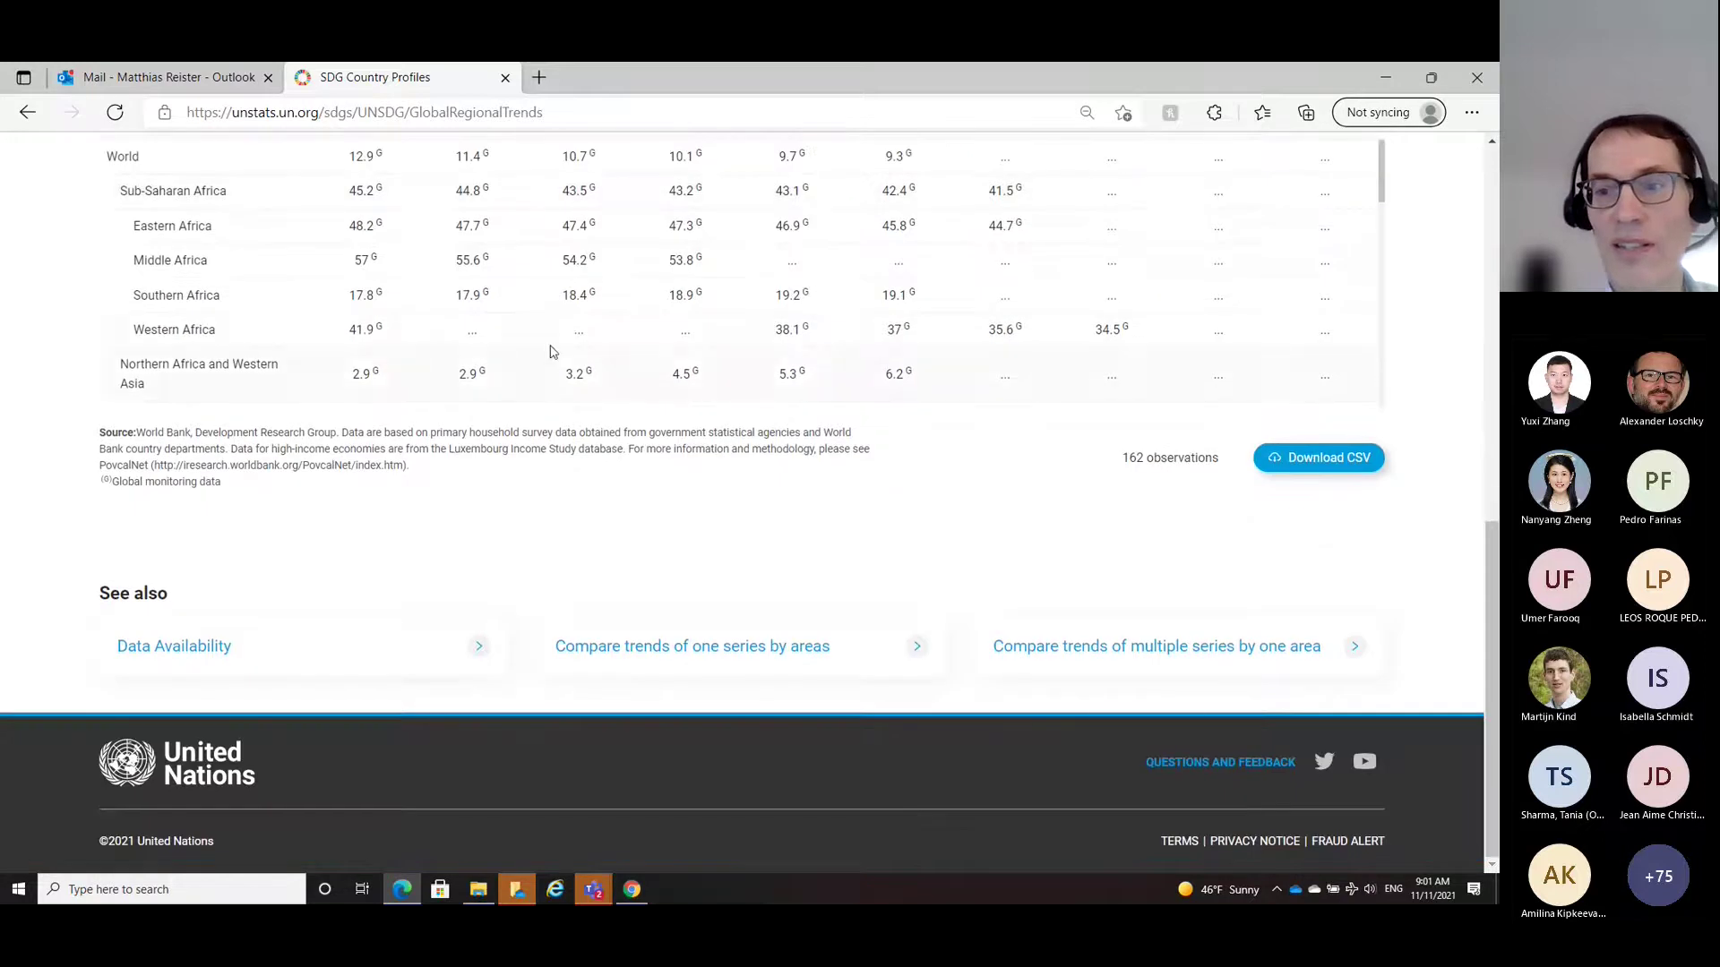
{"action": "scroll", "coordinate": [488, 327], "scroll_direction": "down", "scroll_amount": 5}
{"action": "scroll", "coordinate": [499, 314], "scroll_direction": "down", "scroll_amount": 4}
{"action": "scroll", "coordinate": [500, 309], "scroll_direction": "up", "scroll_amount": 2}
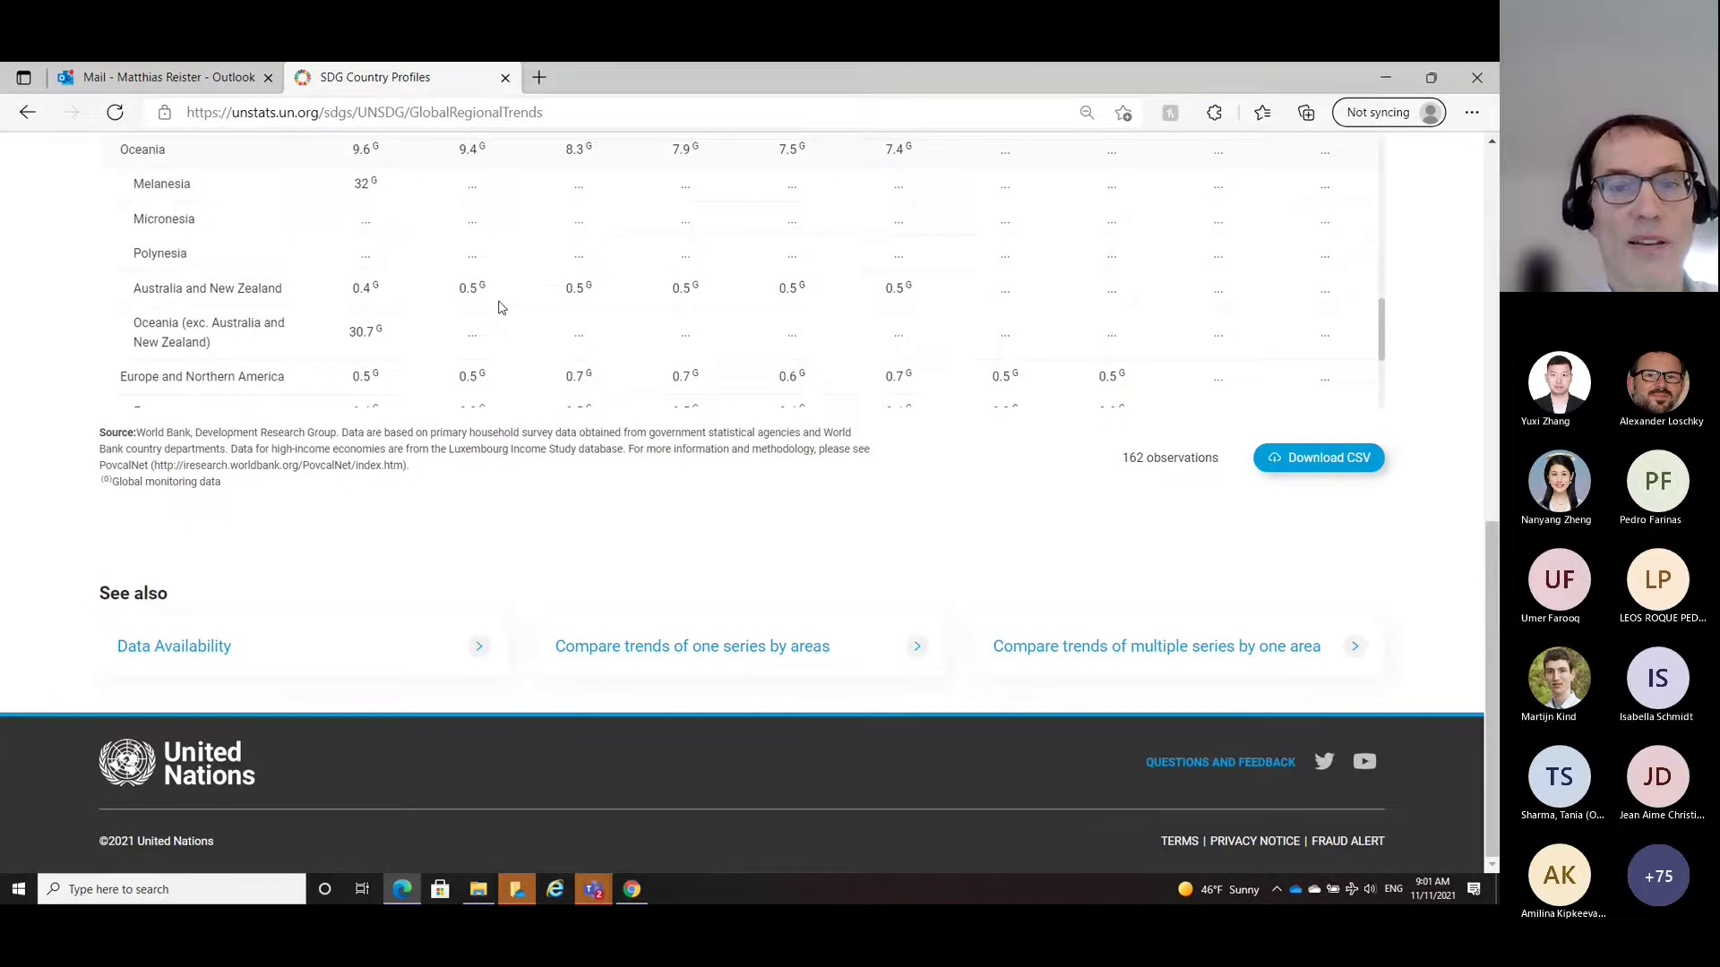
{"action": "scroll", "coordinate": [500, 307], "scroll_direction": "up", "scroll_amount": 5}
{"action": "scroll", "coordinate": [557, 366], "scroll_direction": "up", "scroll_amount": 10}
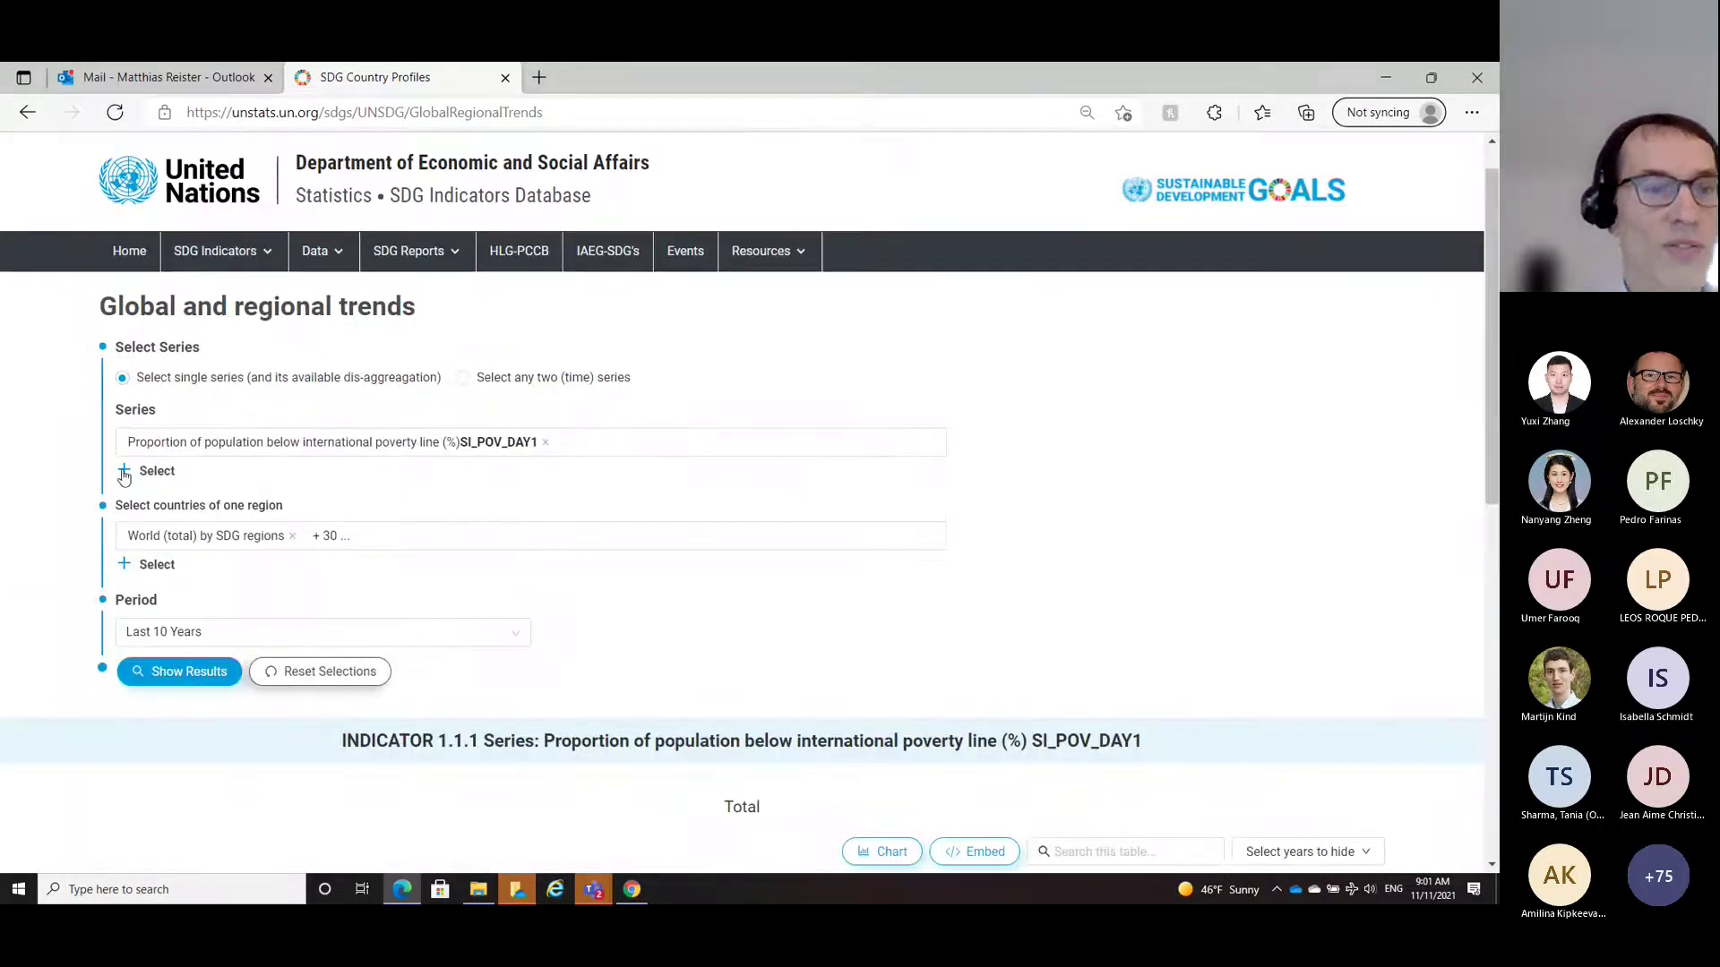
Step: Change the series to Under-five mortality rate, by sex (deaths per 1,000 live births) SH_DYN_MORT under Indicator 3.2.1
{"action": "left_click", "coordinate": [125, 472]}
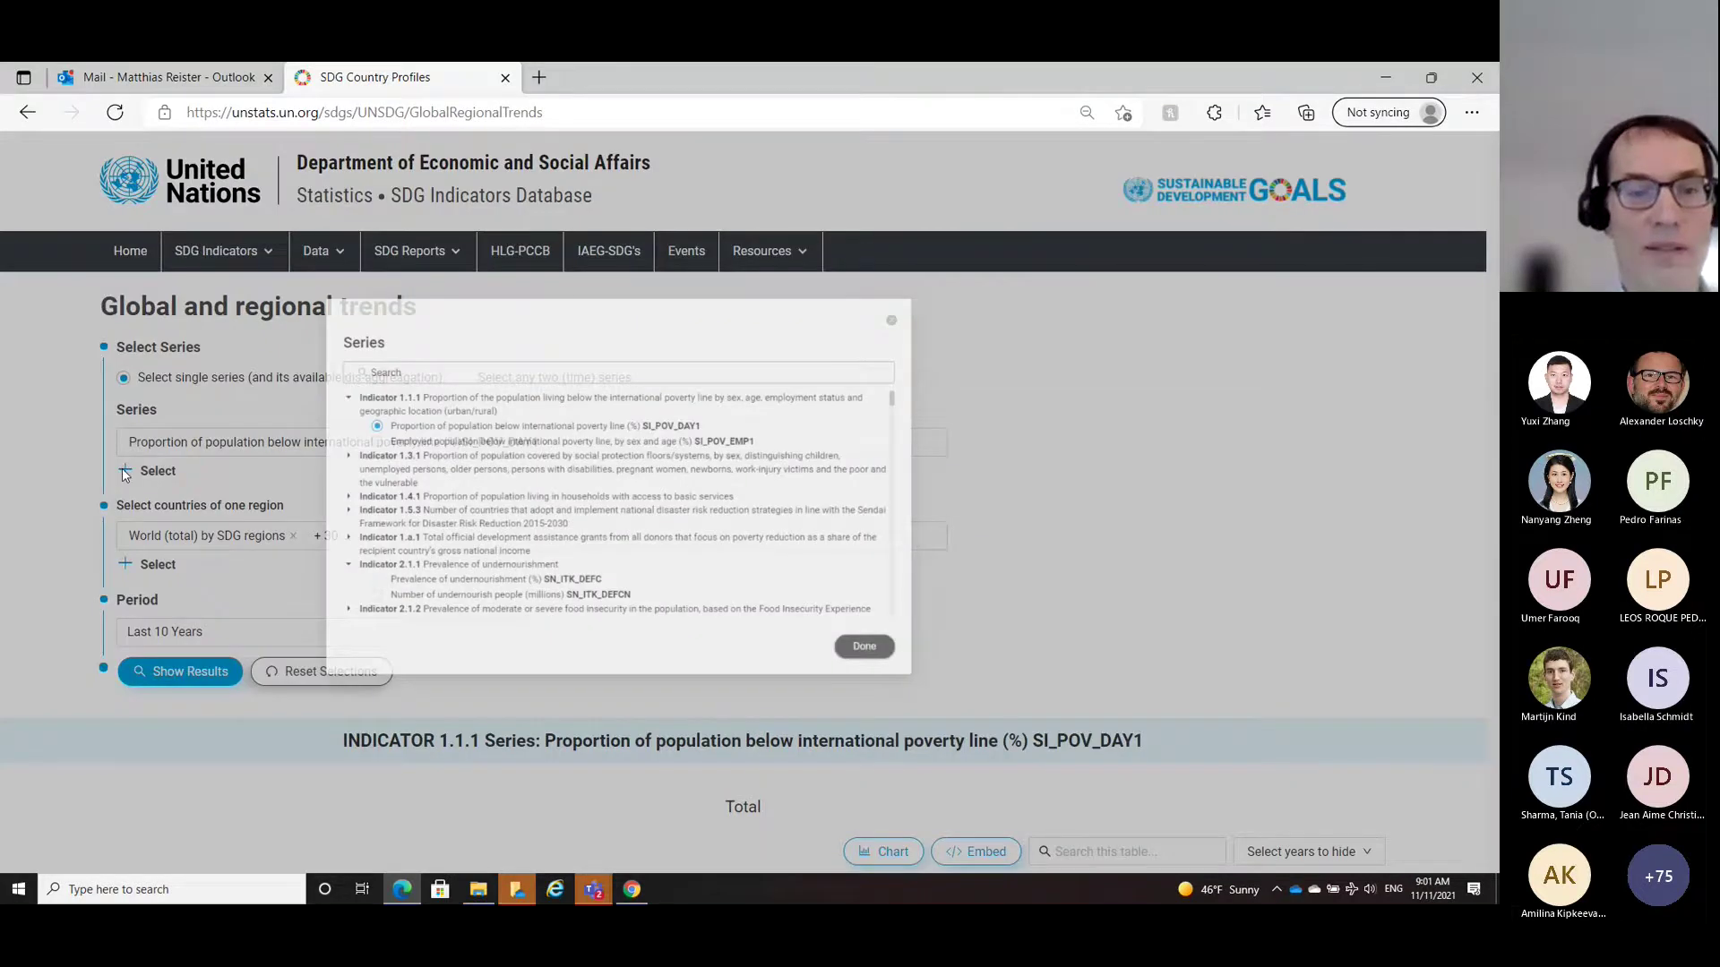
{"action": "scroll", "coordinate": [582, 518], "scroll_direction": "down", "scroll_amount": 5}
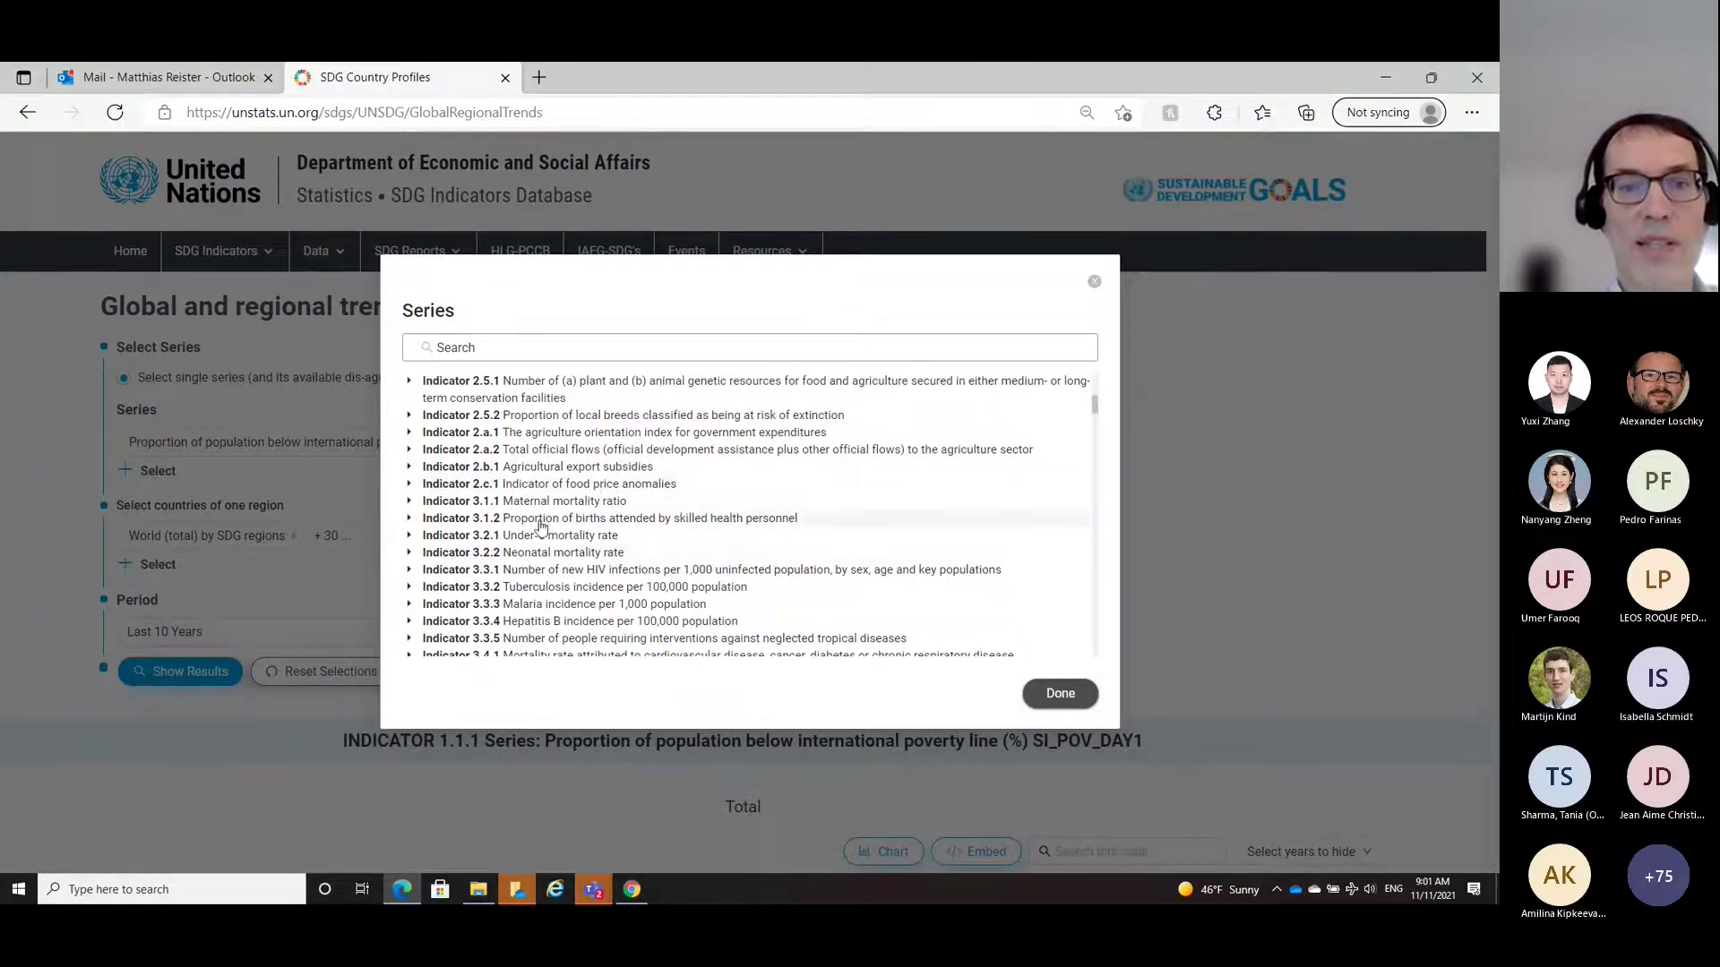
{"action": "scroll", "coordinate": [538, 573], "scroll_direction": "down", "scroll_amount": 3}
{"action": "scroll", "coordinate": [551, 584], "scroll_direction": "up", "scroll_amount": 4}
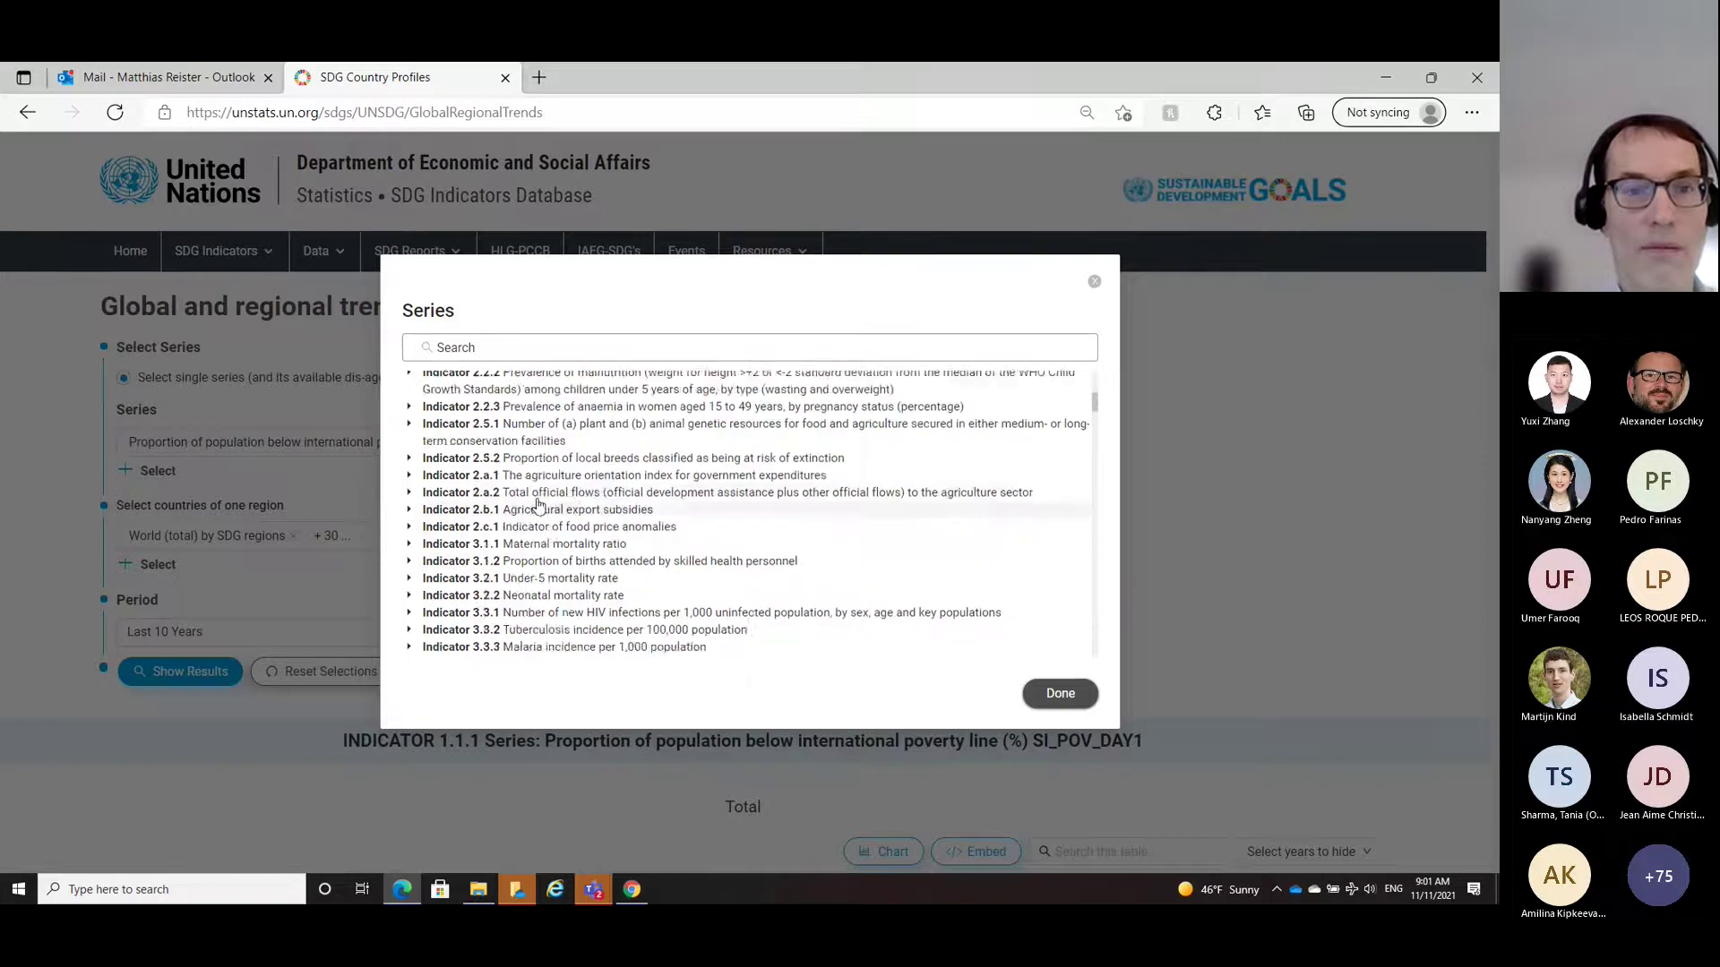
{"action": "left_click", "coordinate": [410, 580]}
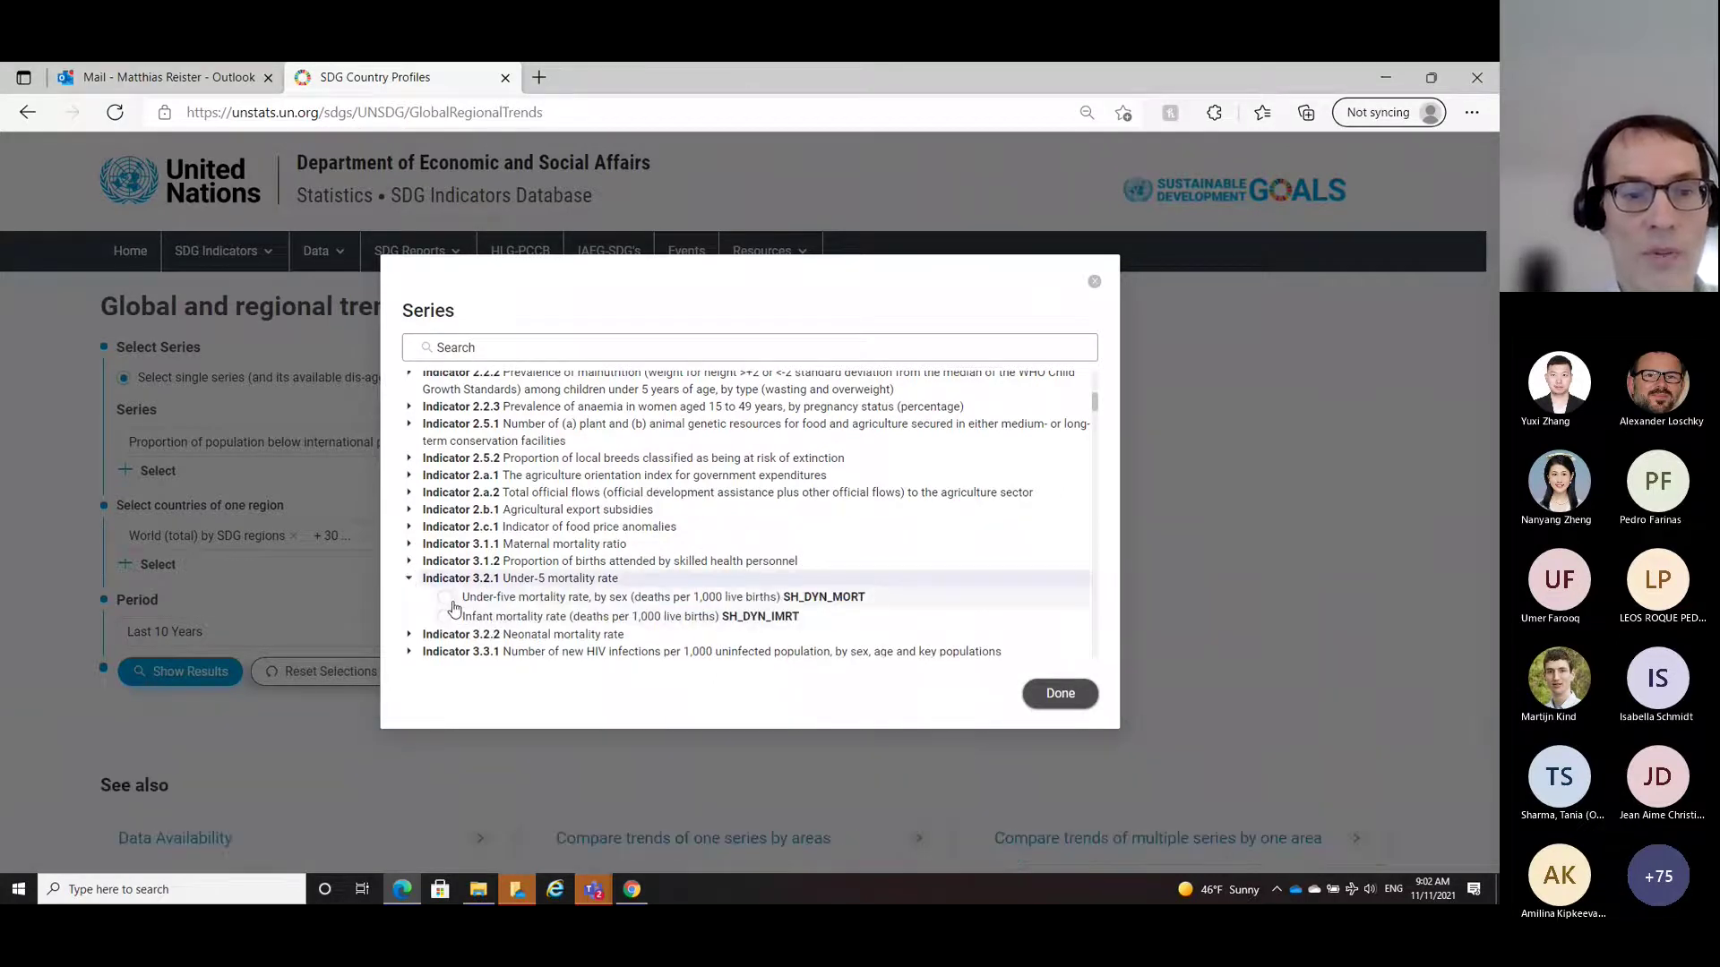
{"action": "left_click", "coordinate": [444, 597]}
{"action": "left_click", "coordinate": [1046, 692]}
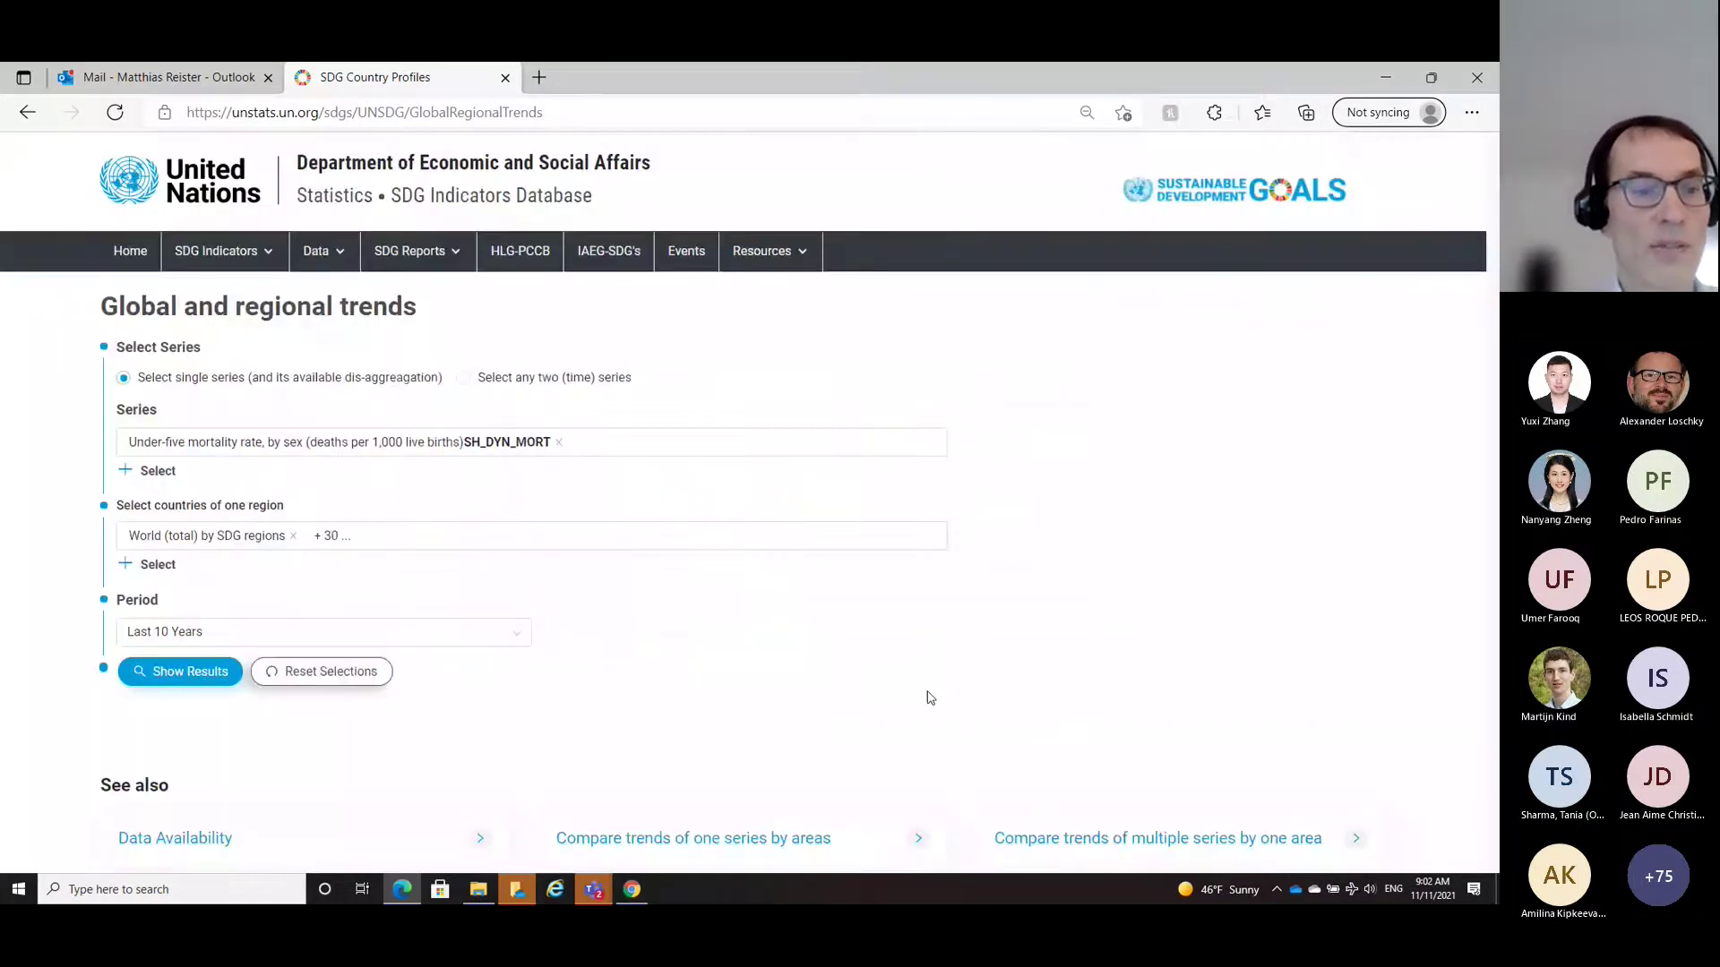
Step: Show the under-five mortality results and review the separate tables for both sexes, female and male
{"action": "left_click", "coordinate": [338, 679]}
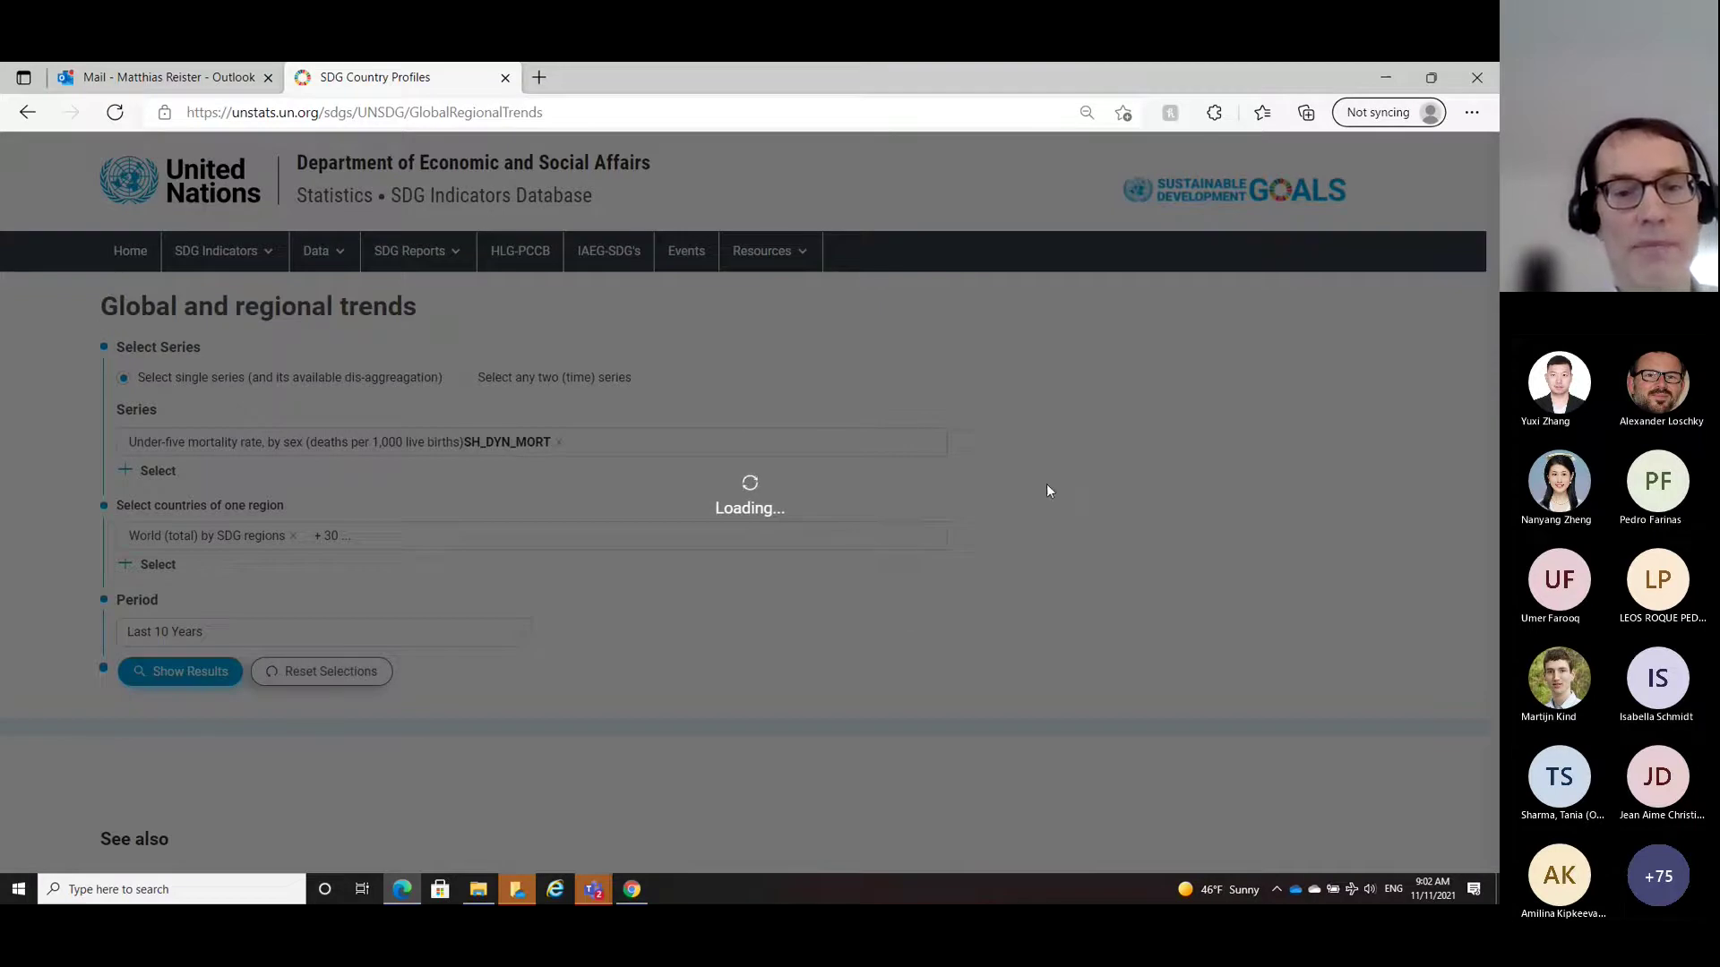
{"action": "scroll", "coordinate": [782, 506], "scroll_direction": "down", "scroll_amount": 8}
{"action": "scroll", "coordinate": [782, 506], "scroll_direction": "down", "scroll_amount": 3}
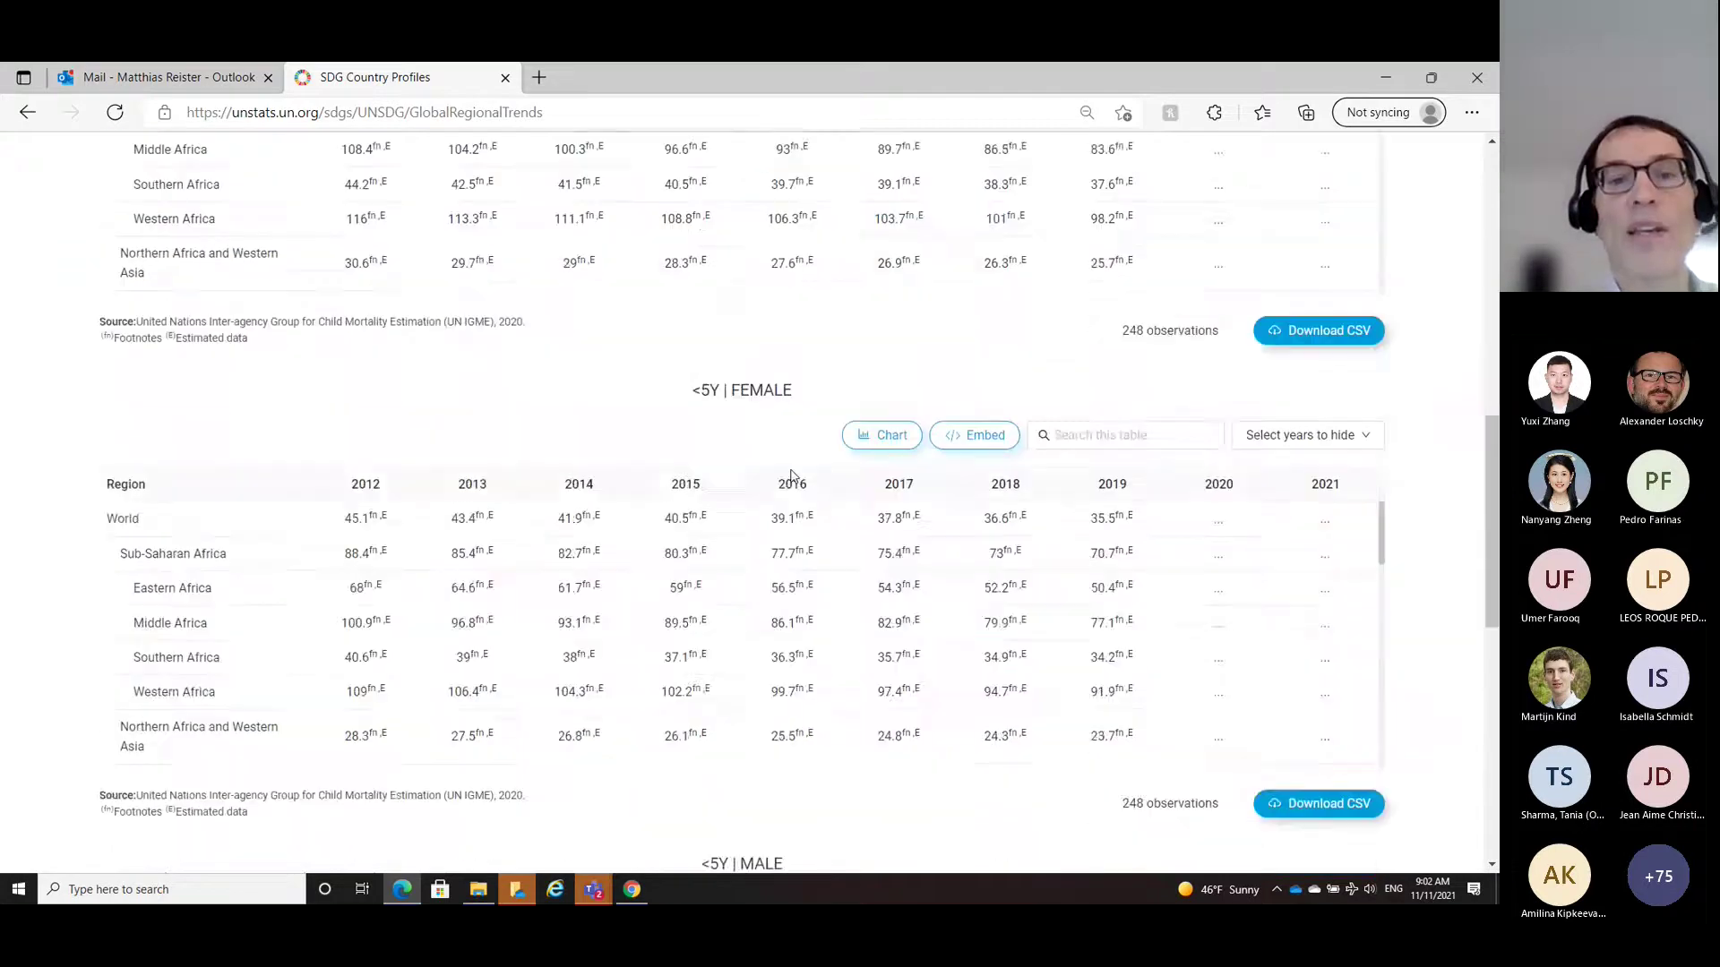
{"action": "scroll", "coordinate": [782, 447], "scroll_direction": "up", "scroll_amount": 5}
{"action": "scroll", "coordinate": [782, 400], "scroll_direction": "up", "scroll_amount": 1}
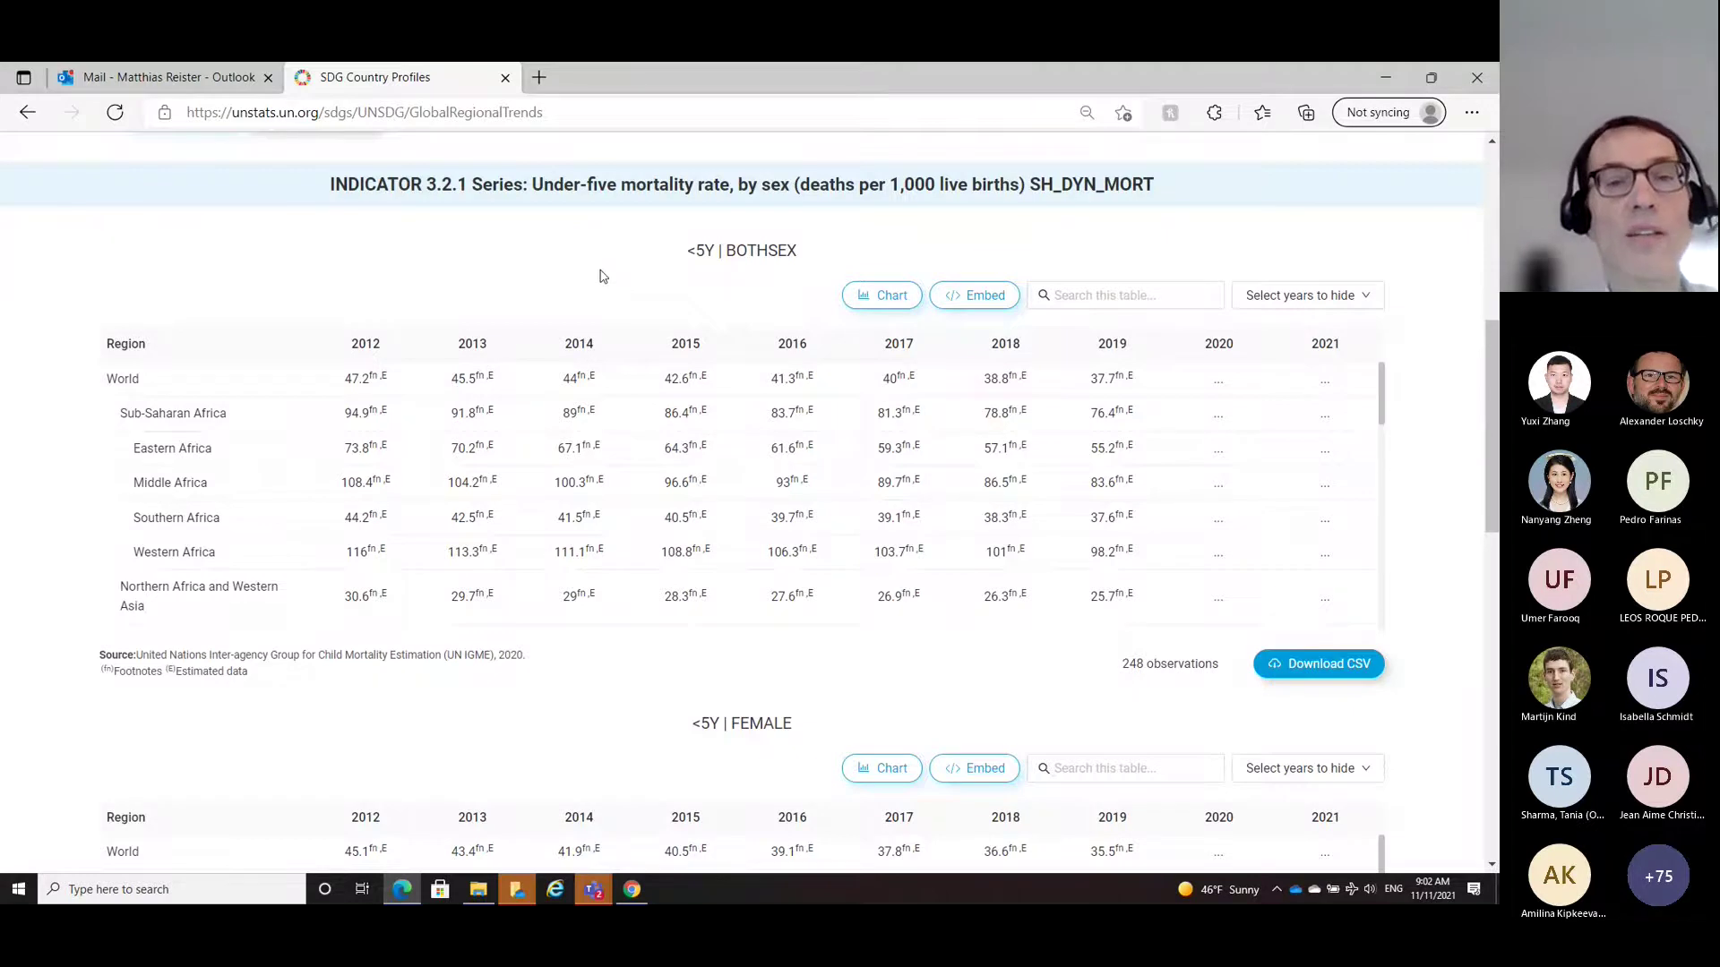
Step: Review the under-five mortality tables for both sexes, female and male, including the CSV download offered for the male table
{"action": "scroll", "coordinate": [600, 276], "scroll_direction": "up", "scroll_amount": 3}
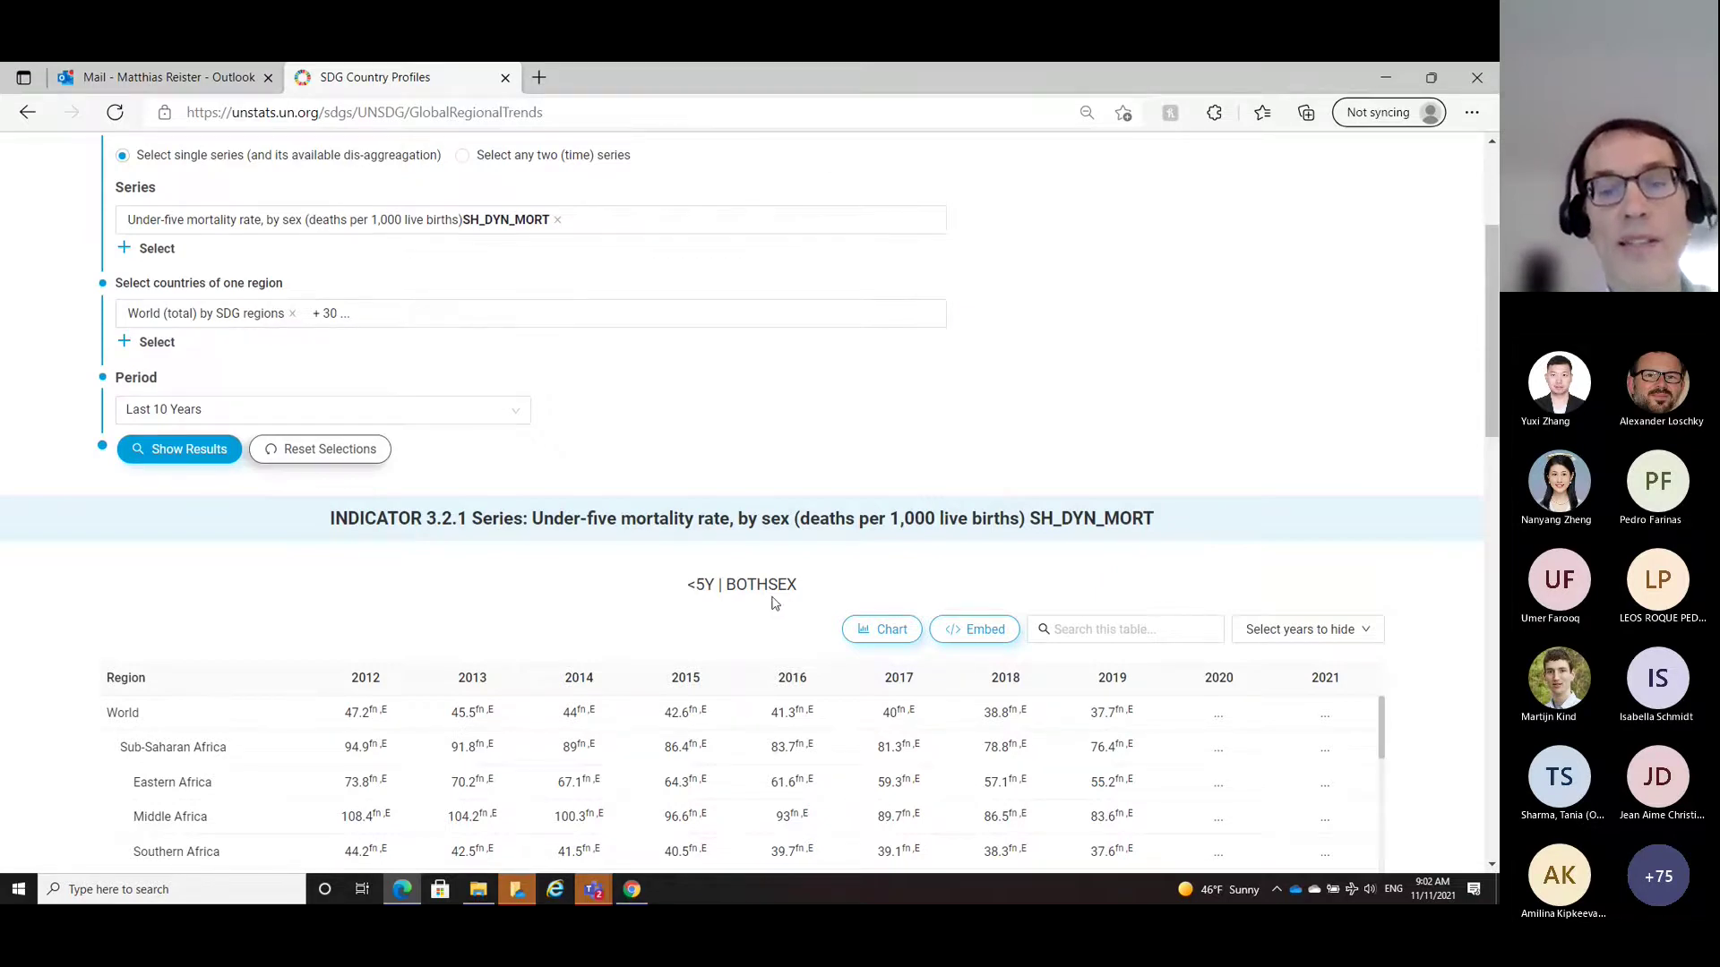
{"action": "scroll", "coordinate": [771, 591], "scroll_direction": "down", "scroll_amount": 6}
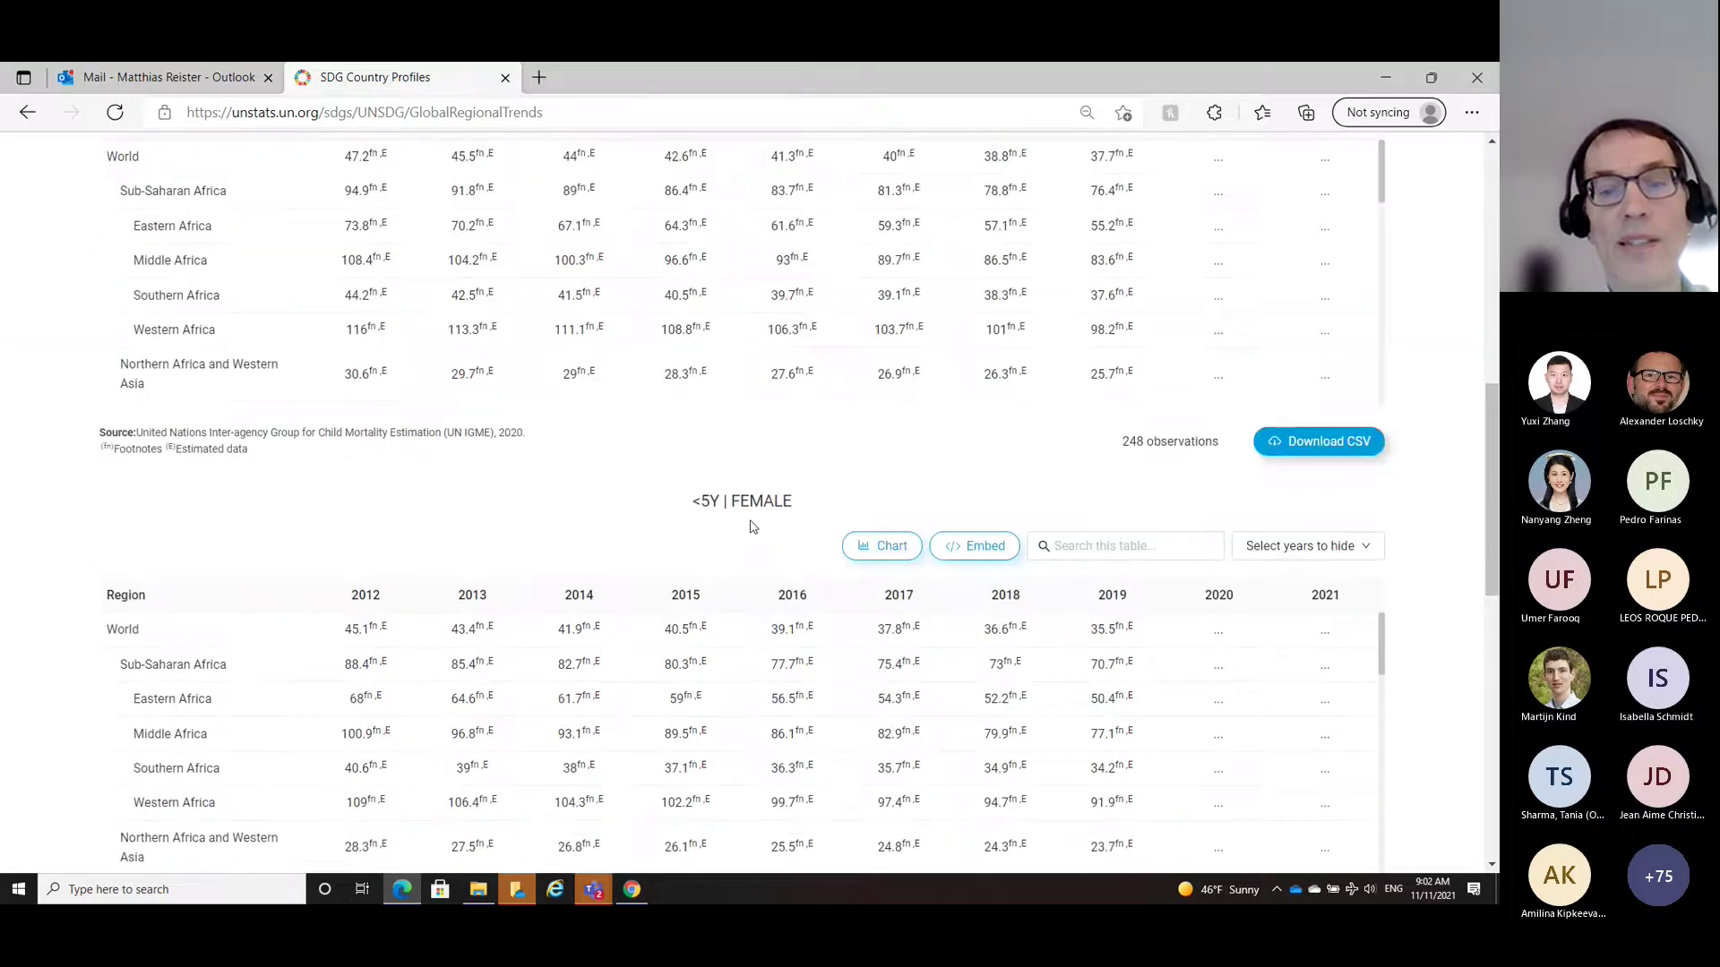
{"action": "scroll", "coordinate": [753, 527], "scroll_direction": "down", "scroll_amount": 7}
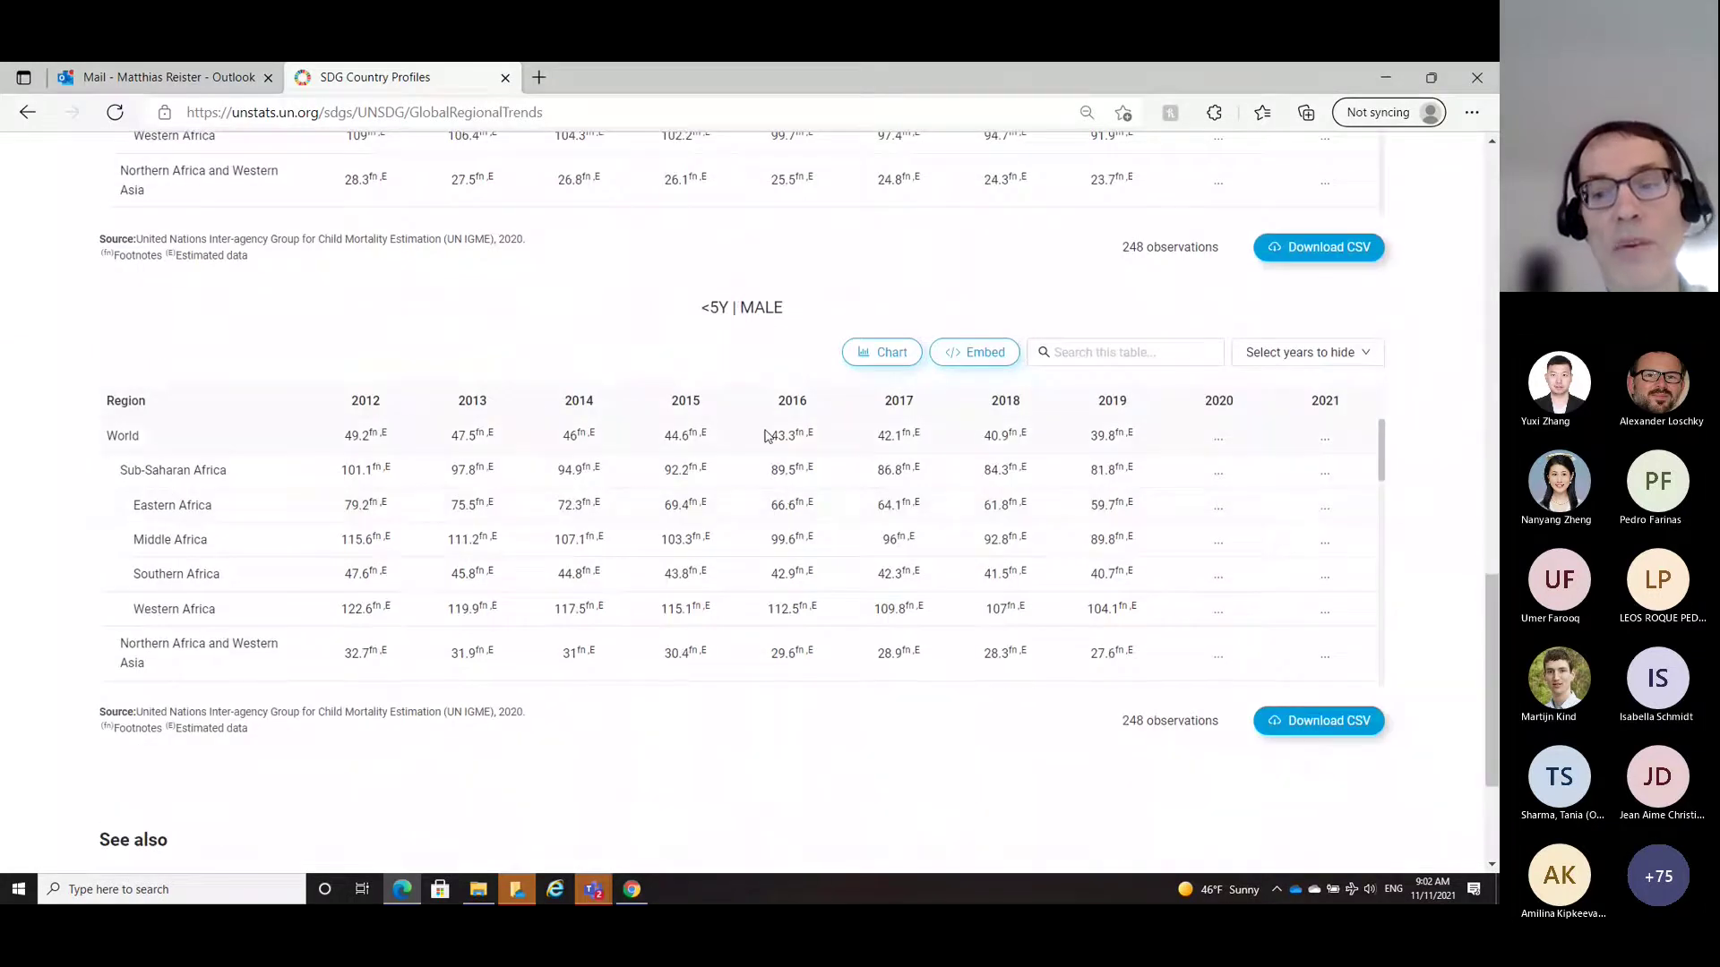
{"action": "scroll", "coordinate": [767, 437], "scroll_direction": "down", "scroll_amount": 1}
{"action": "scroll", "coordinate": [795, 532], "scroll_direction": "down", "scroll_amount": 1}
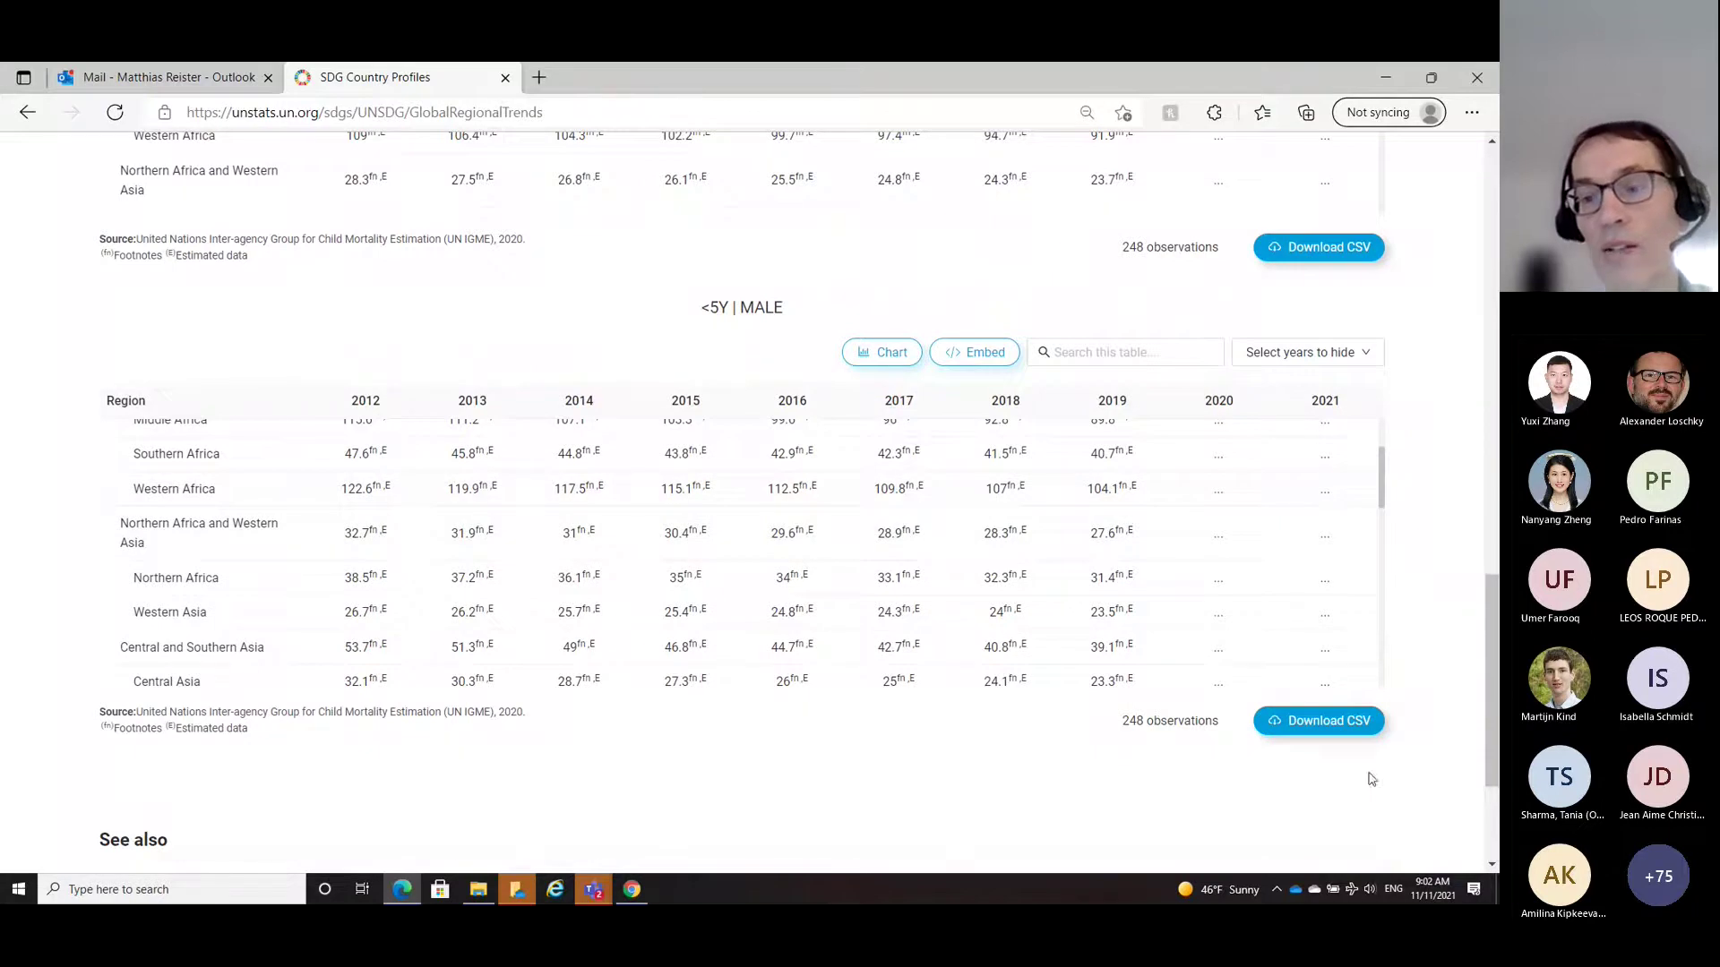
{"action": "left_click", "coordinate": [1336, 730]}
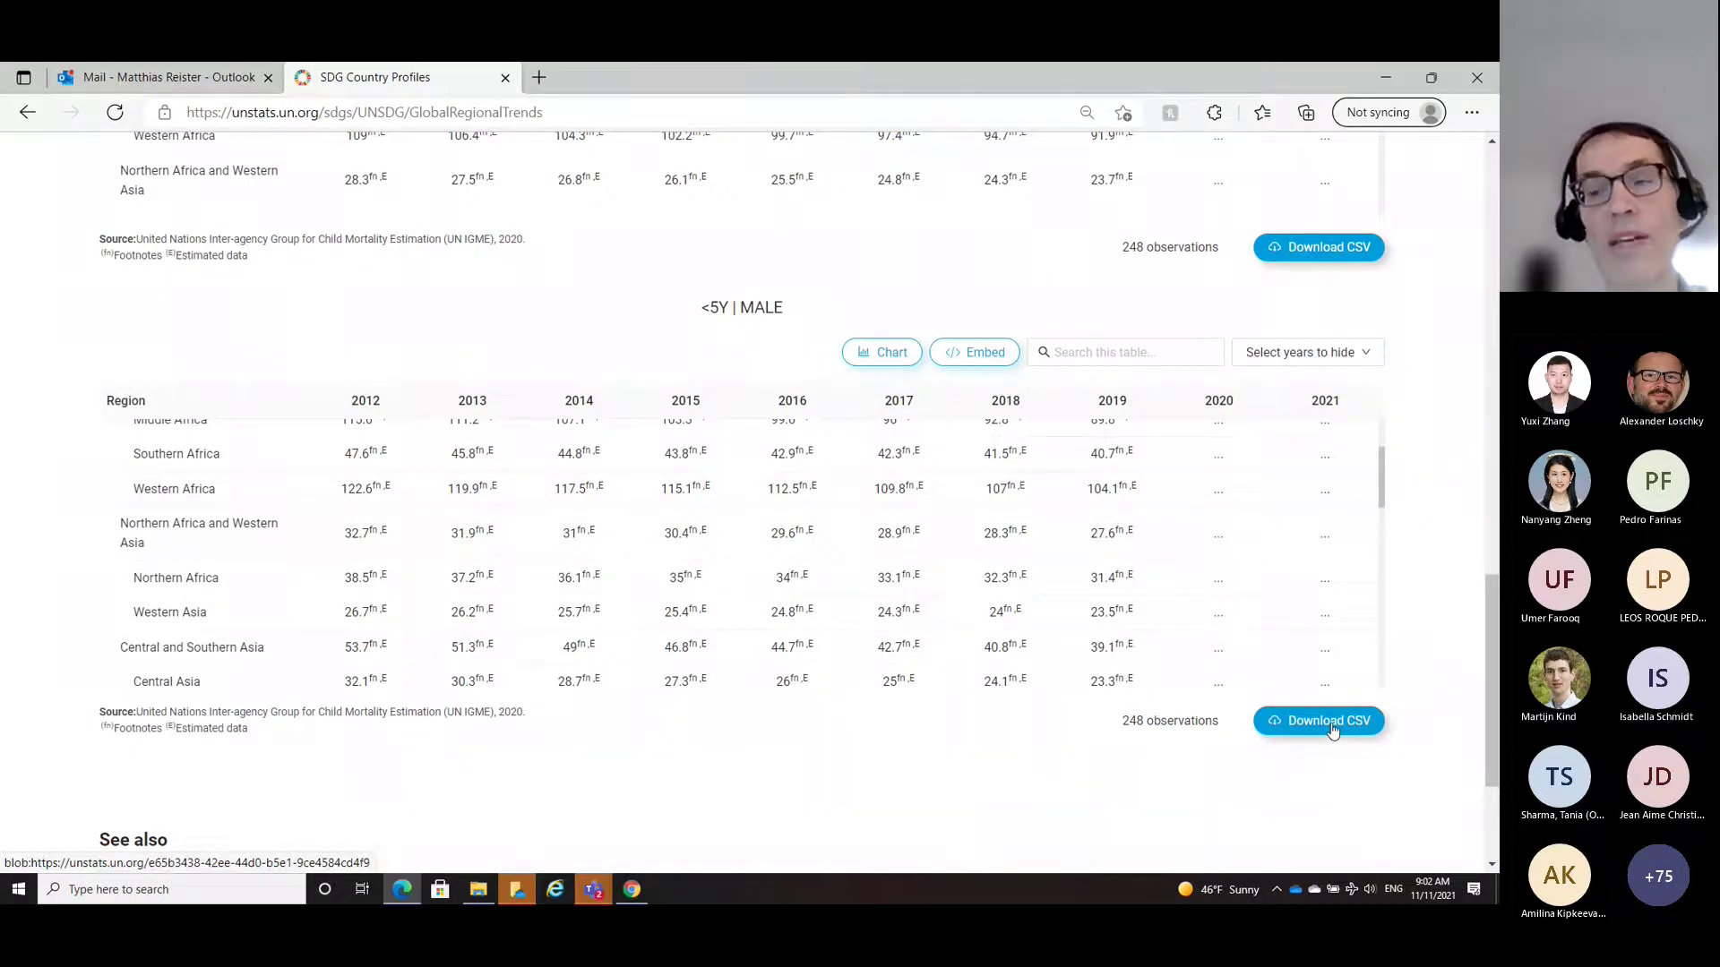
{"action": "scroll", "coordinate": [373, 516], "scroll_direction": "up", "scroll_amount": 5}
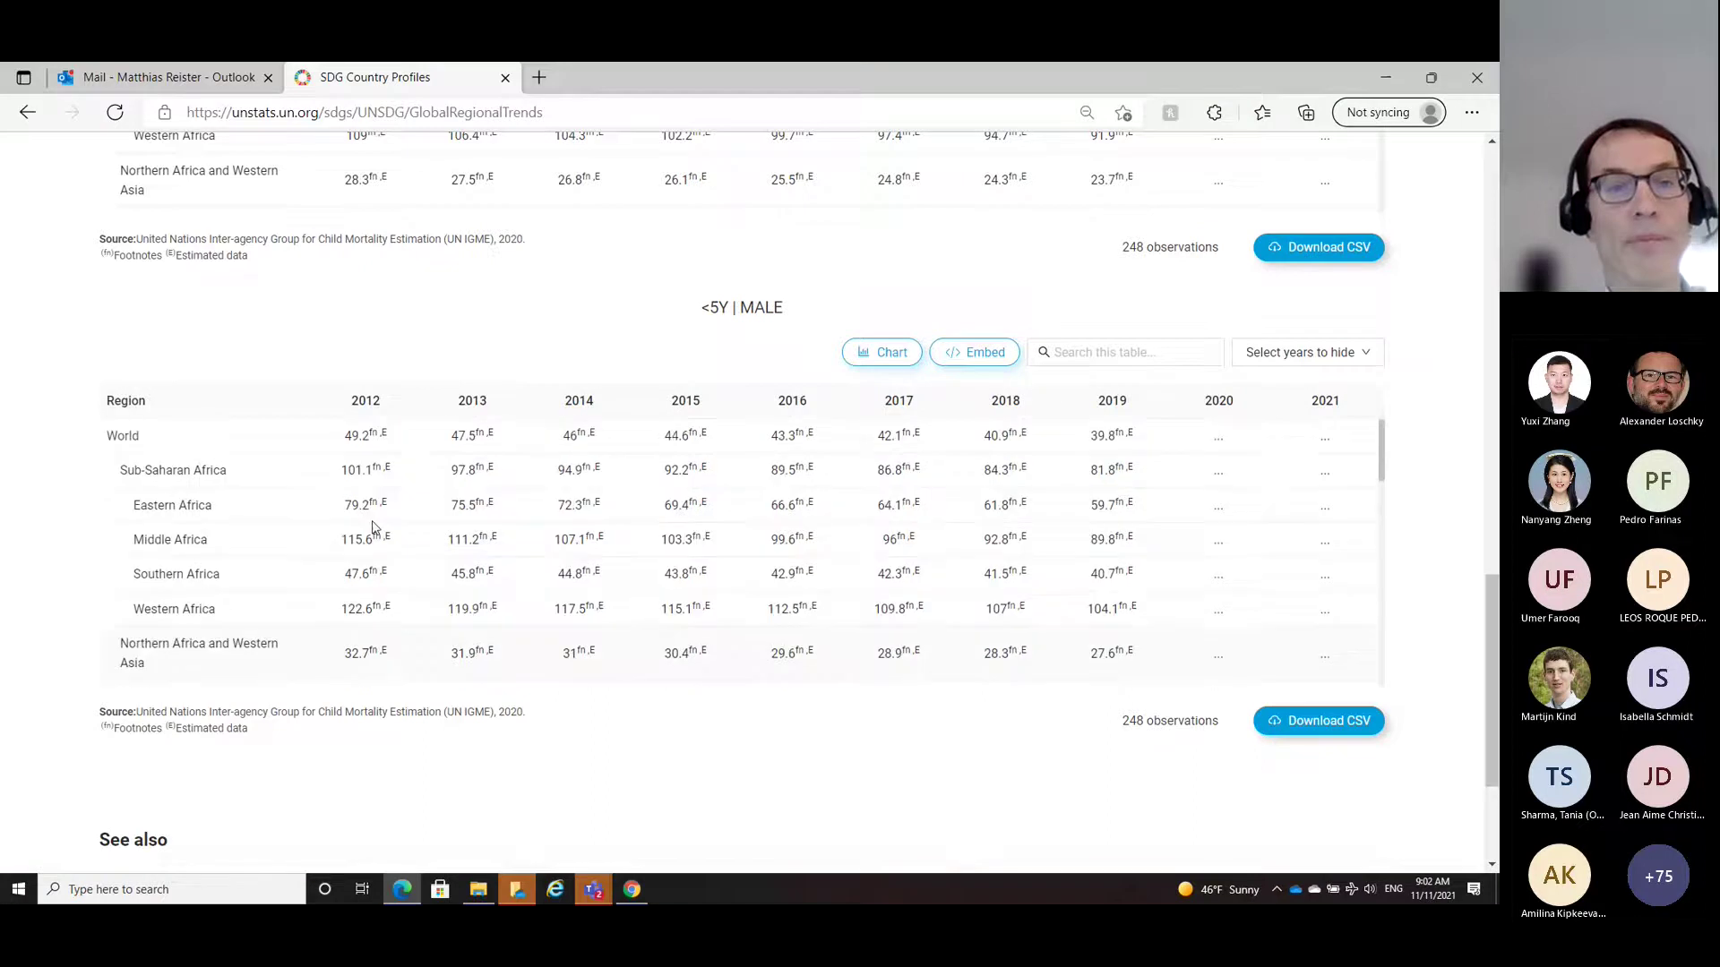
{"action": "scroll", "coordinate": [391, 436], "scroll_direction": "up", "scroll_amount": 9}
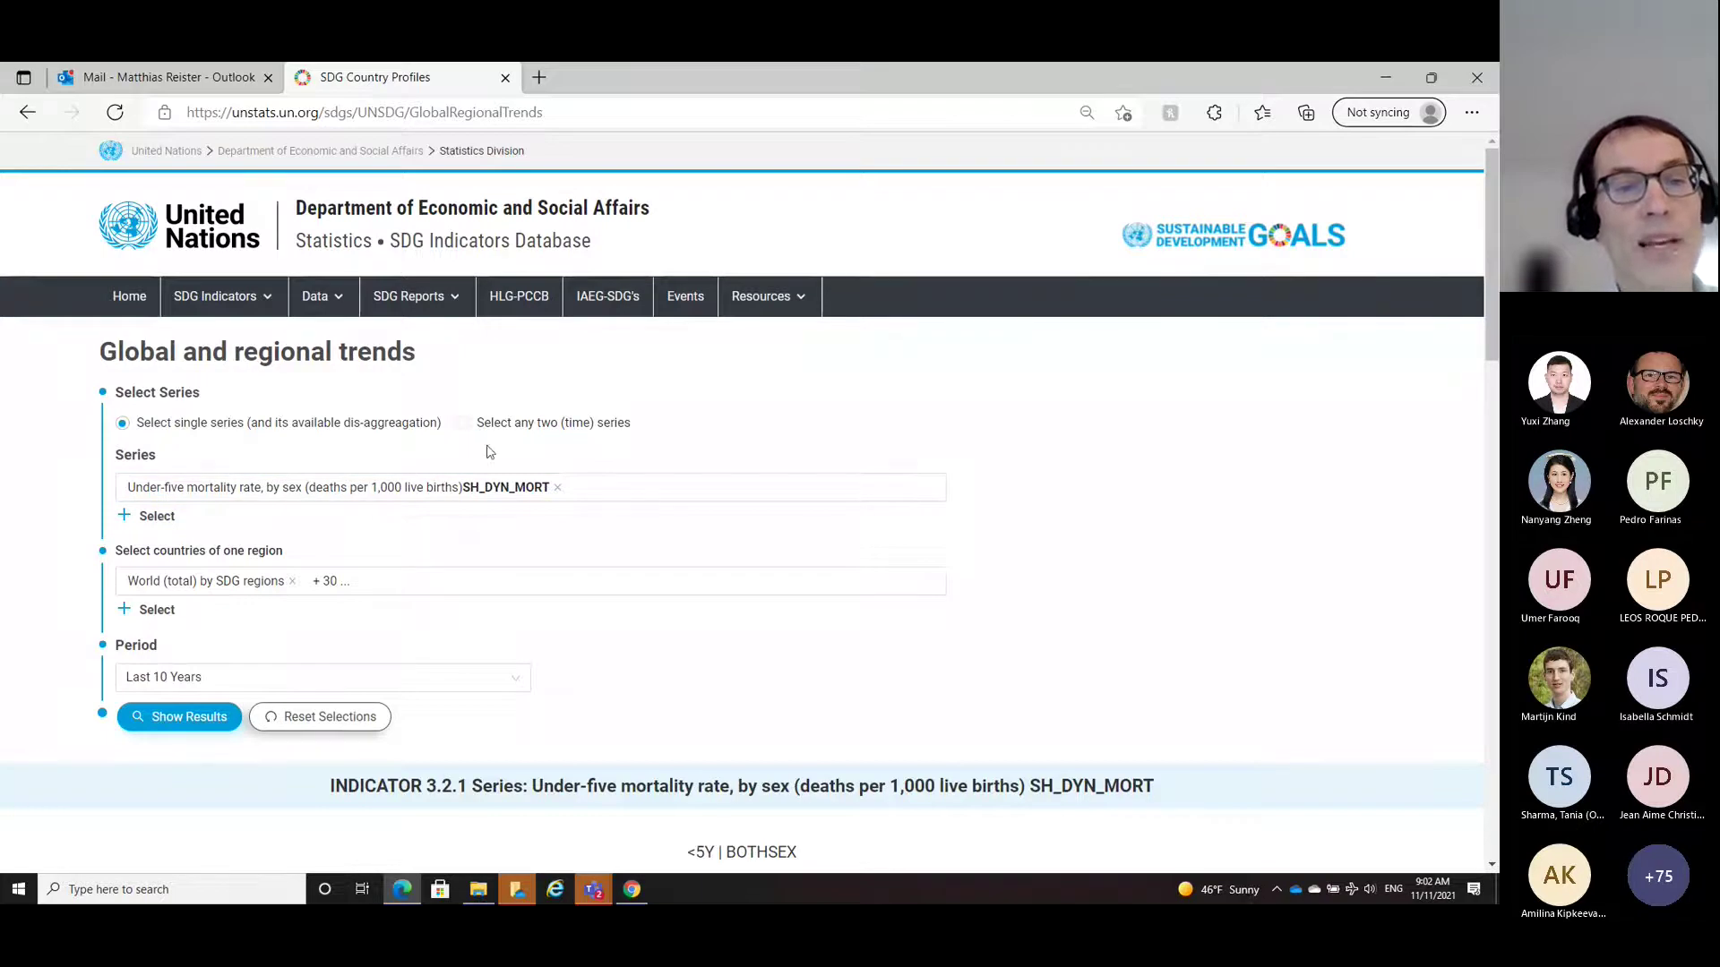
Step: Switch to selecting any two time series and choose the <5Y FEMALE and <5Y MALE breakdowns of under-five mortality rate SH_DYN_MORT
{"action": "left_click", "coordinate": [461, 428]}
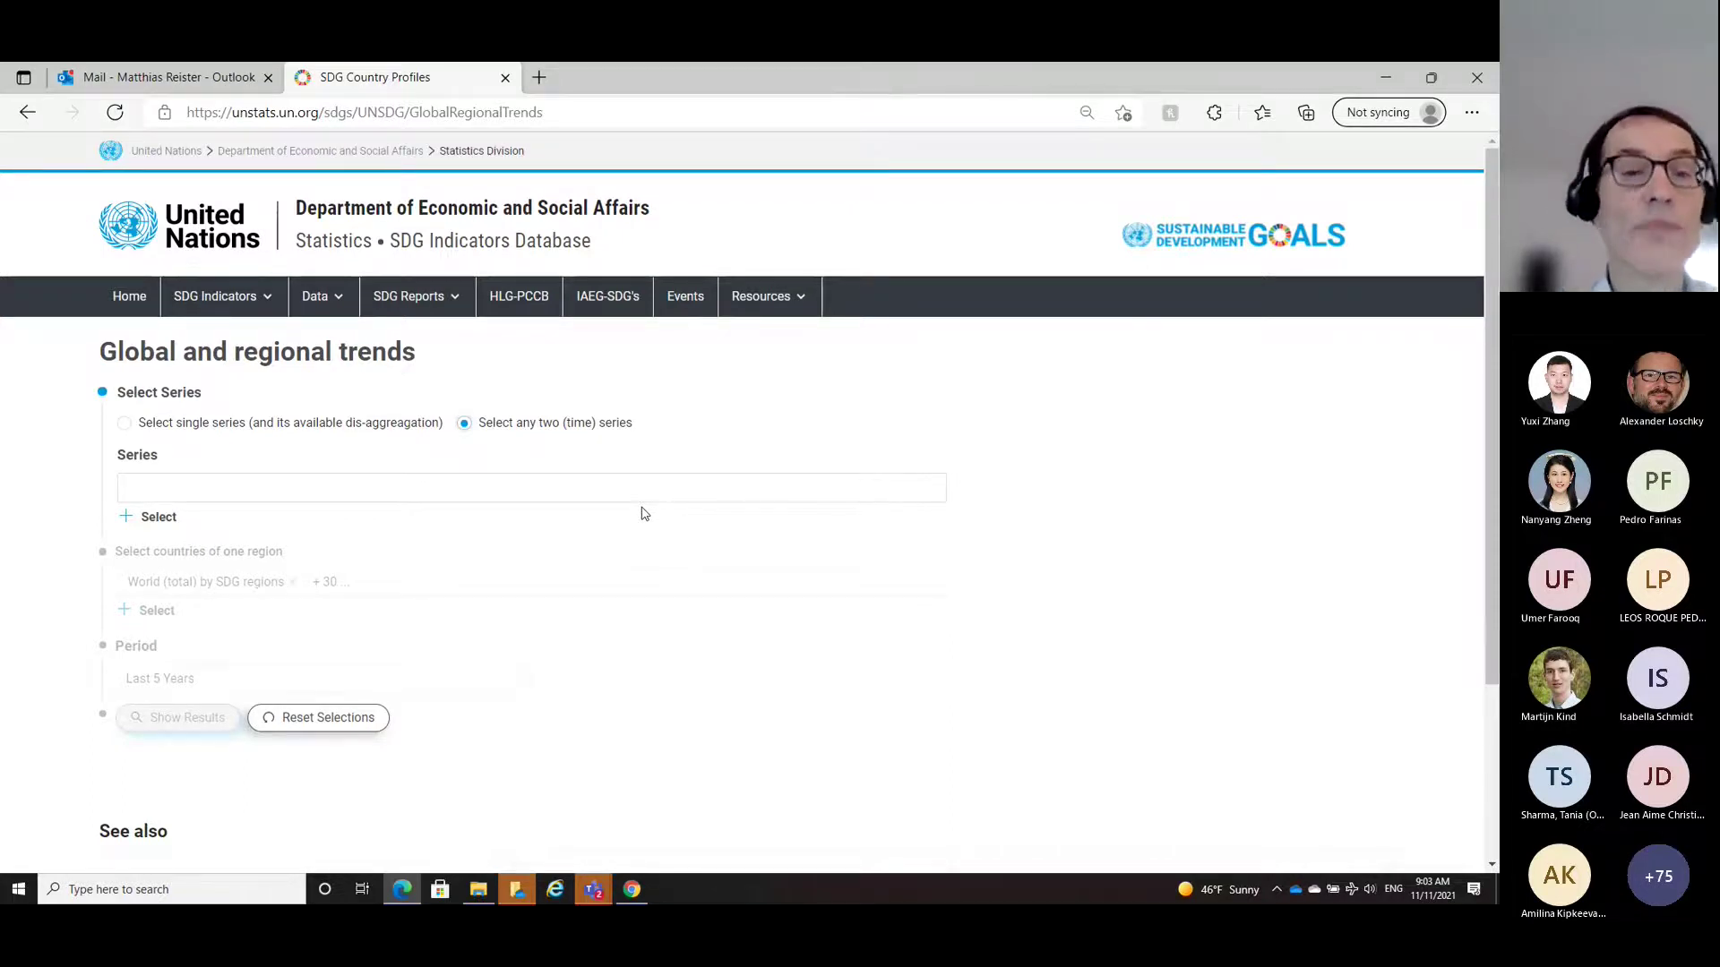
{"action": "left_click", "coordinate": [642, 496]}
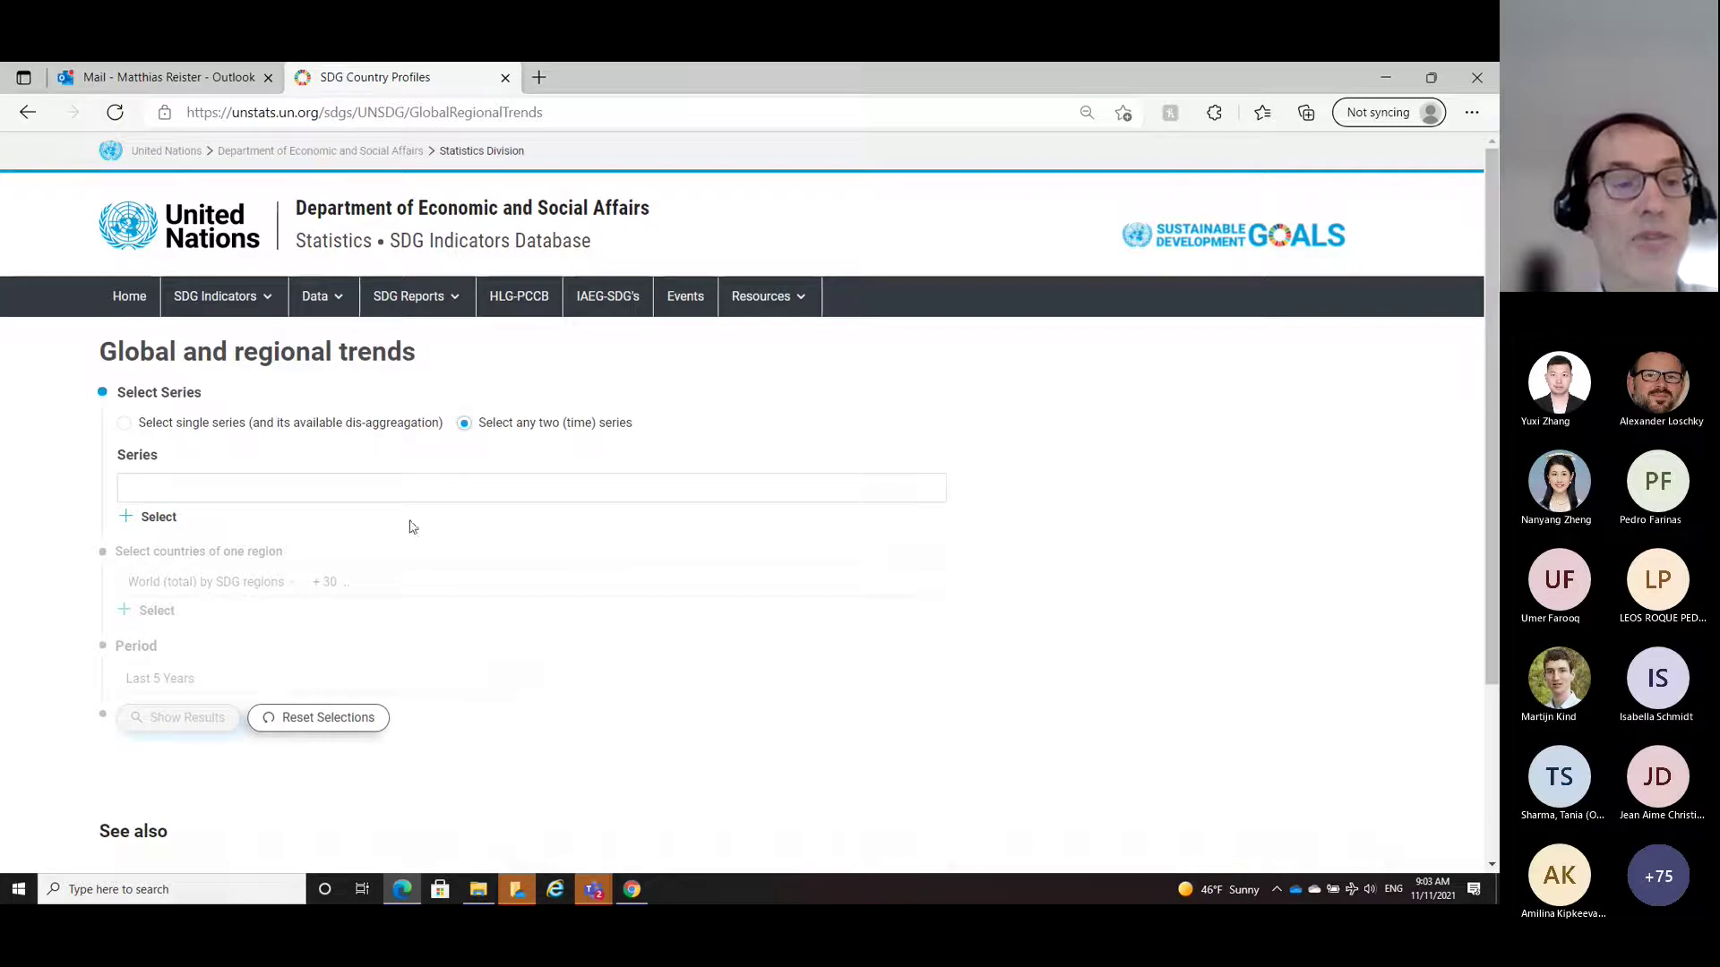
{"action": "left_click", "coordinate": [129, 519]}
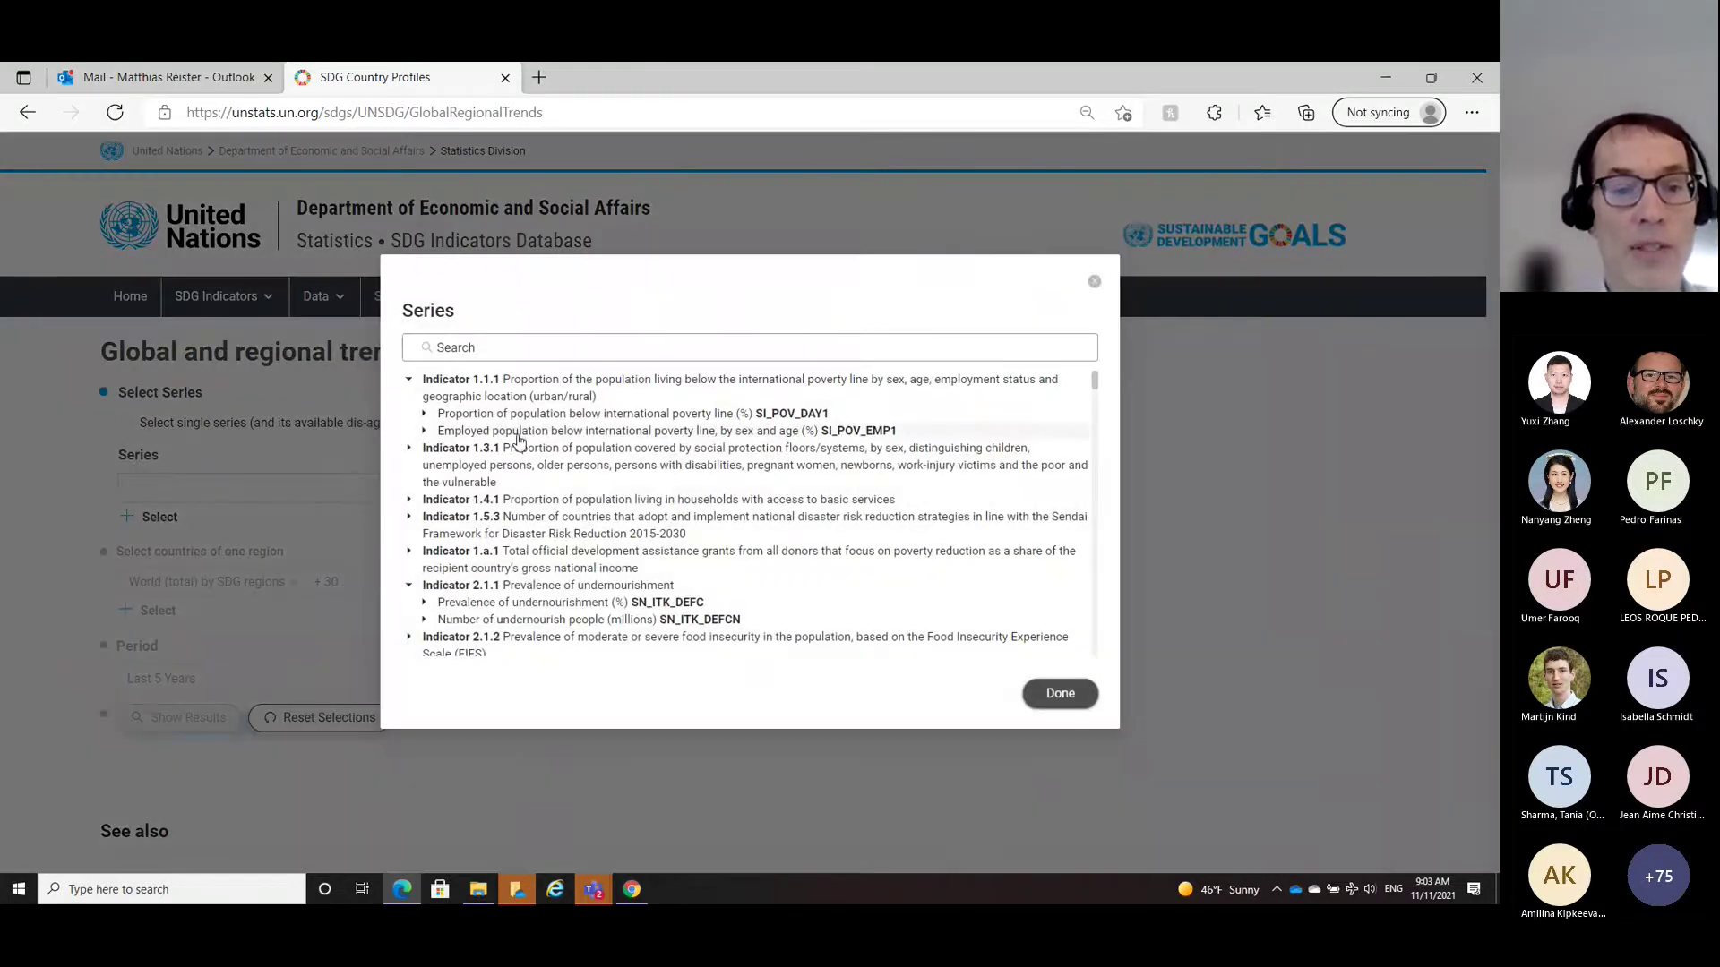
{"action": "scroll", "coordinate": [529, 465], "scroll_direction": "down", "scroll_amount": 5}
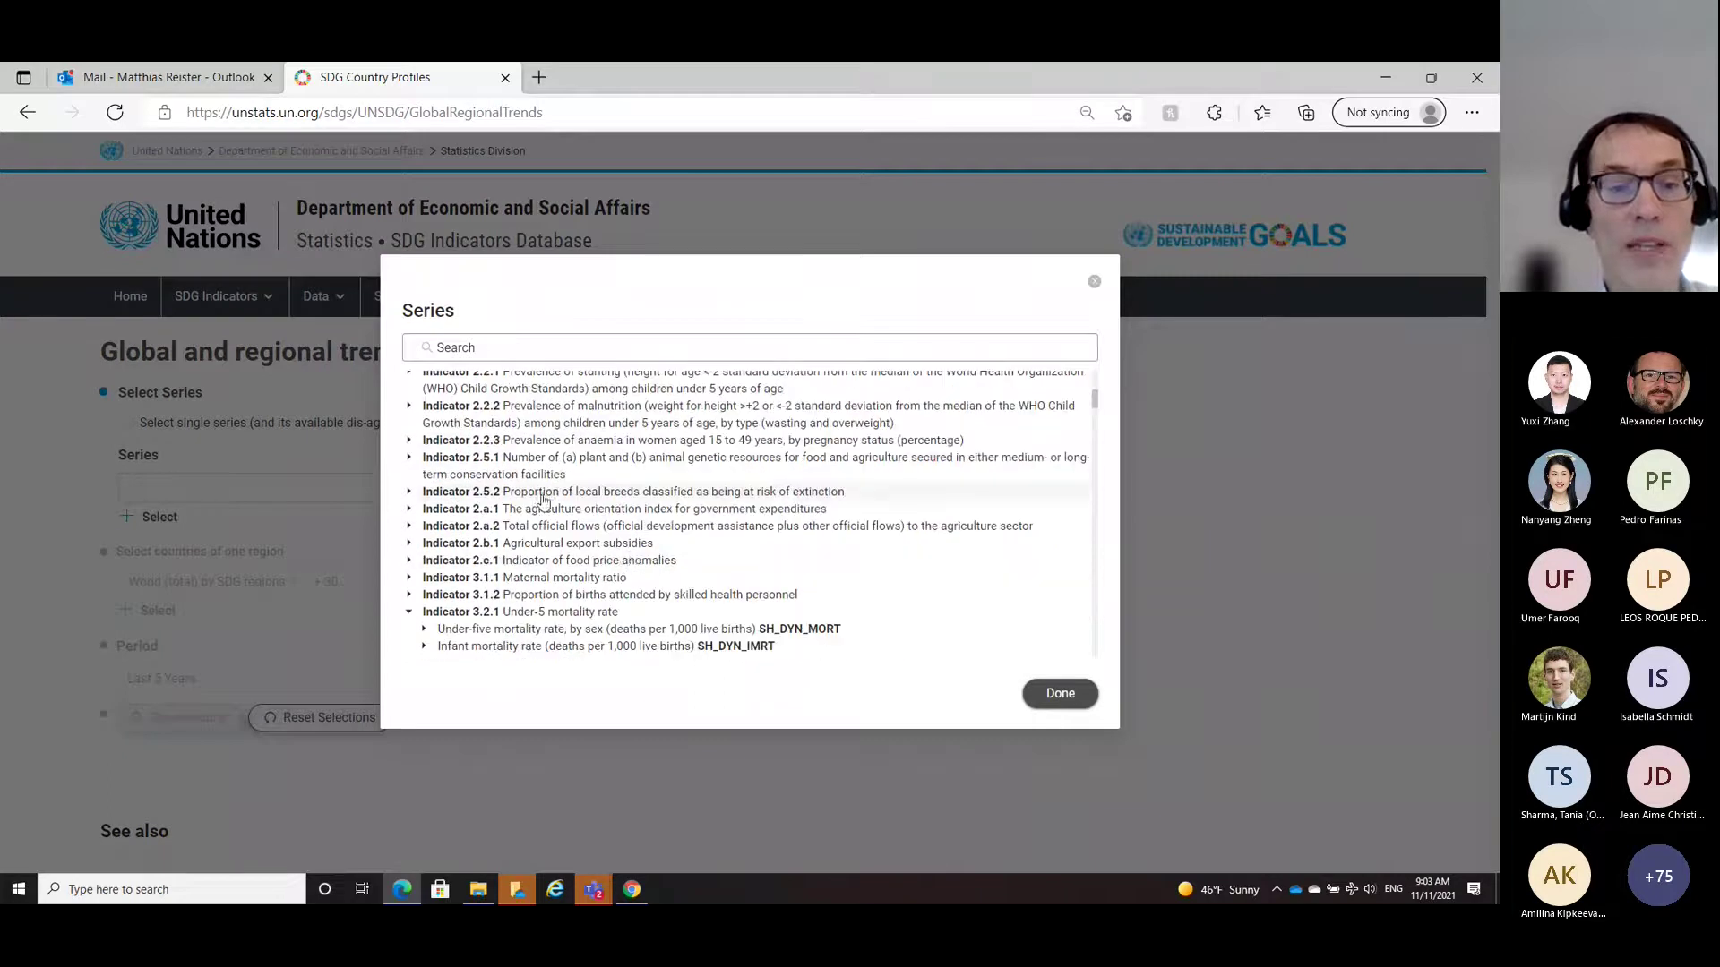
{"action": "scroll", "coordinate": [591, 537], "scroll_direction": "down", "scroll_amount": 2}
{"action": "left_click", "coordinate": [421, 504]}
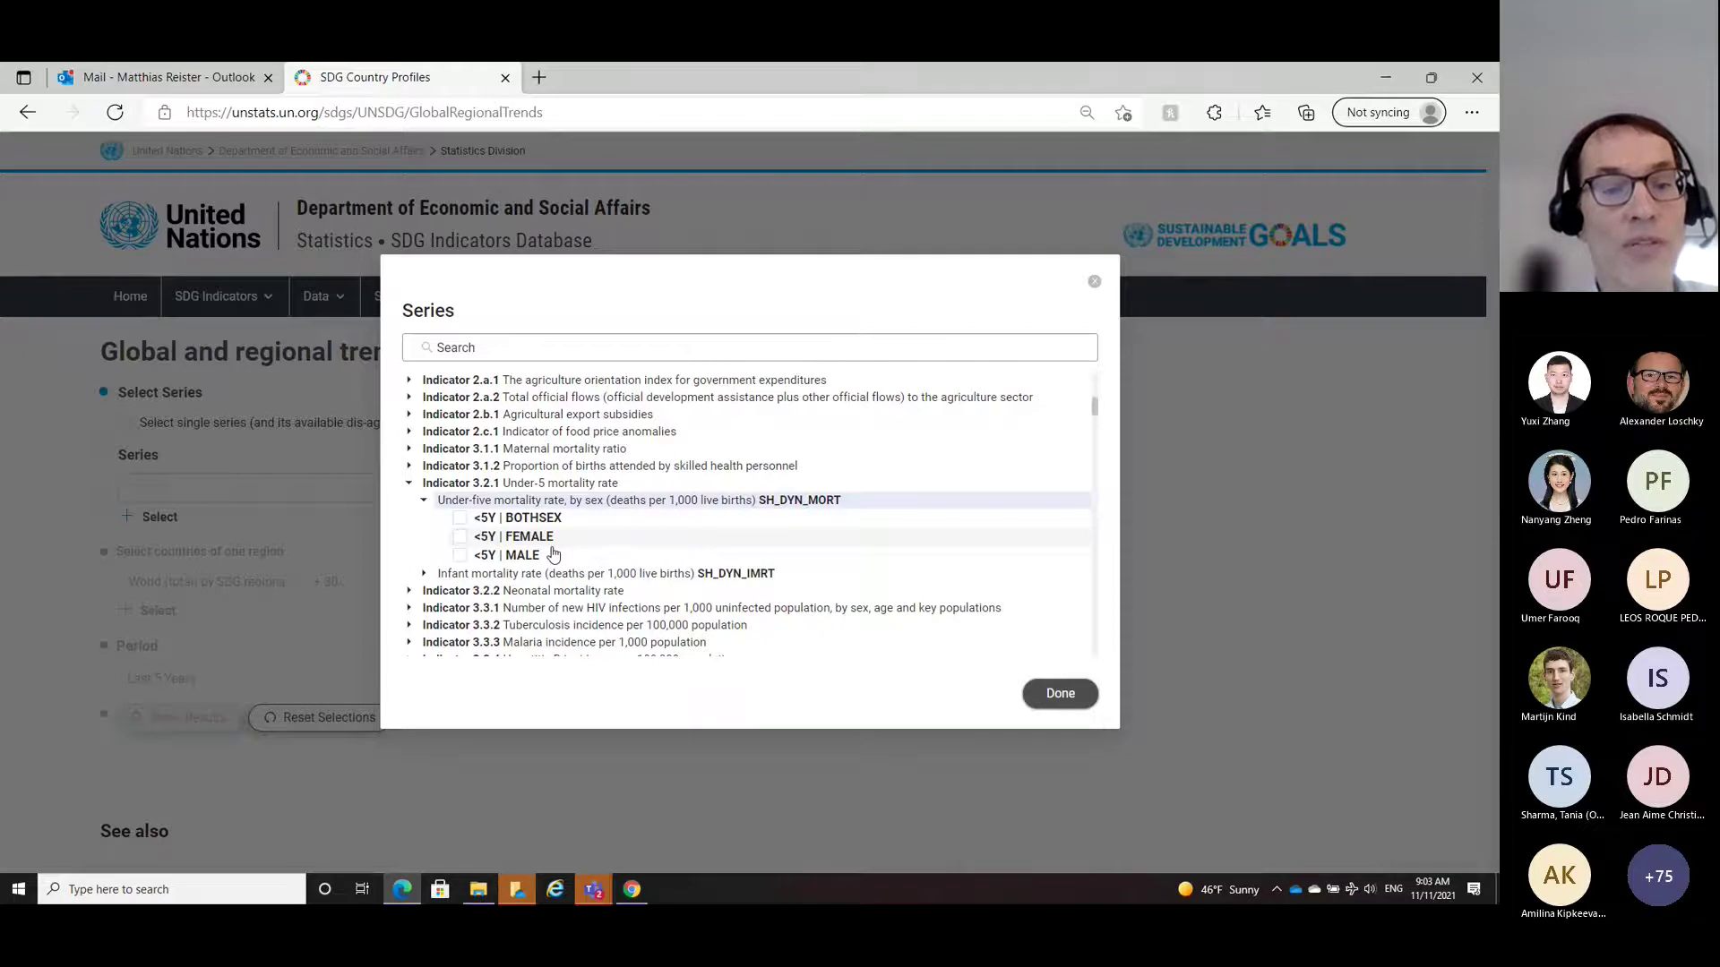
{"action": "left_click", "coordinate": [461, 537]}
{"action": "left_click", "coordinate": [460, 555]}
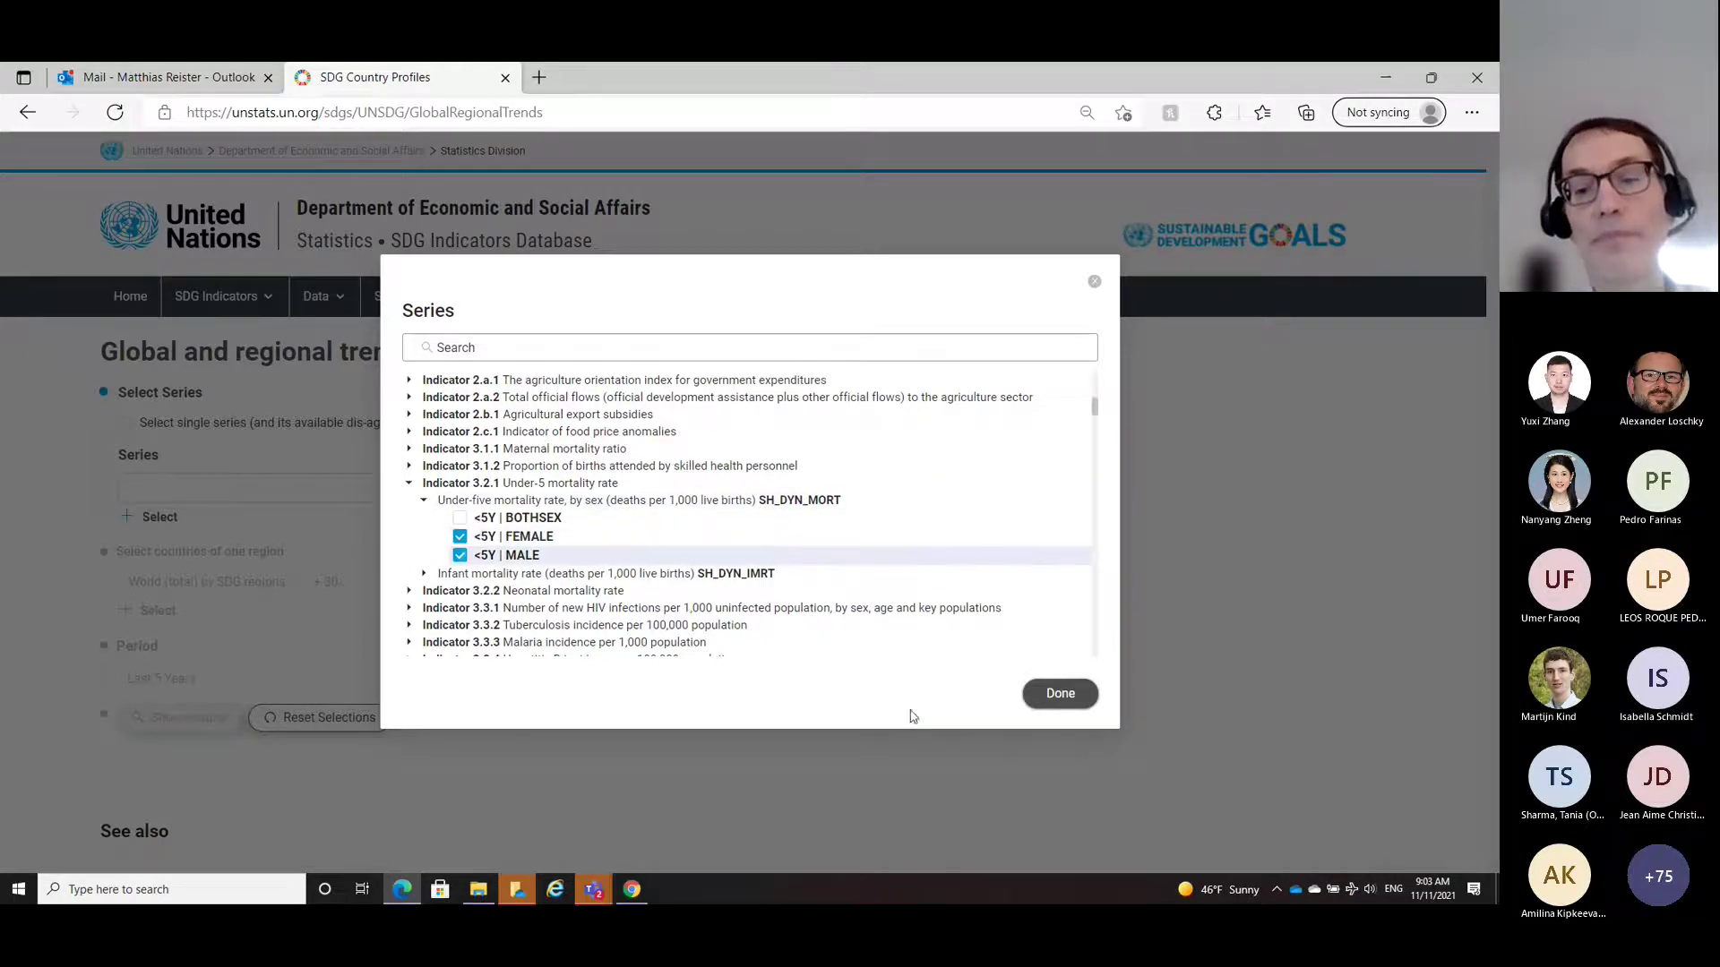
{"action": "left_click", "coordinate": [1059, 695]}
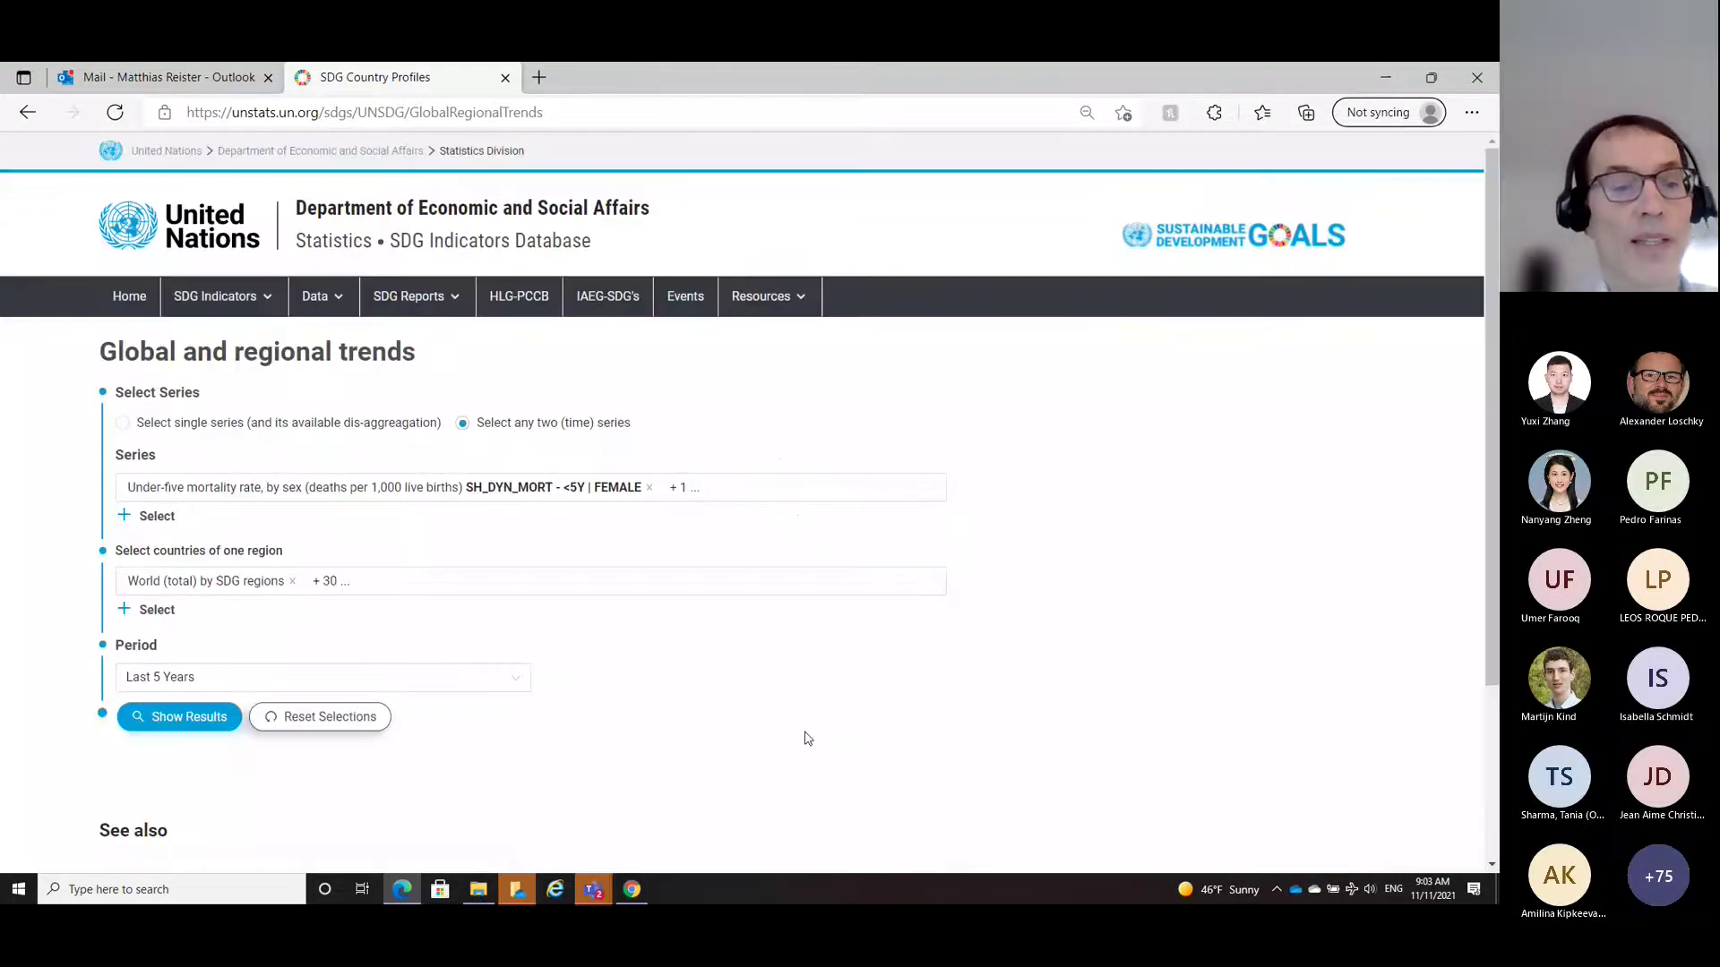
Step: Show the results for the female and male under-five mortality series and review their side-by-side table
{"action": "left_click", "coordinate": [173, 716]}
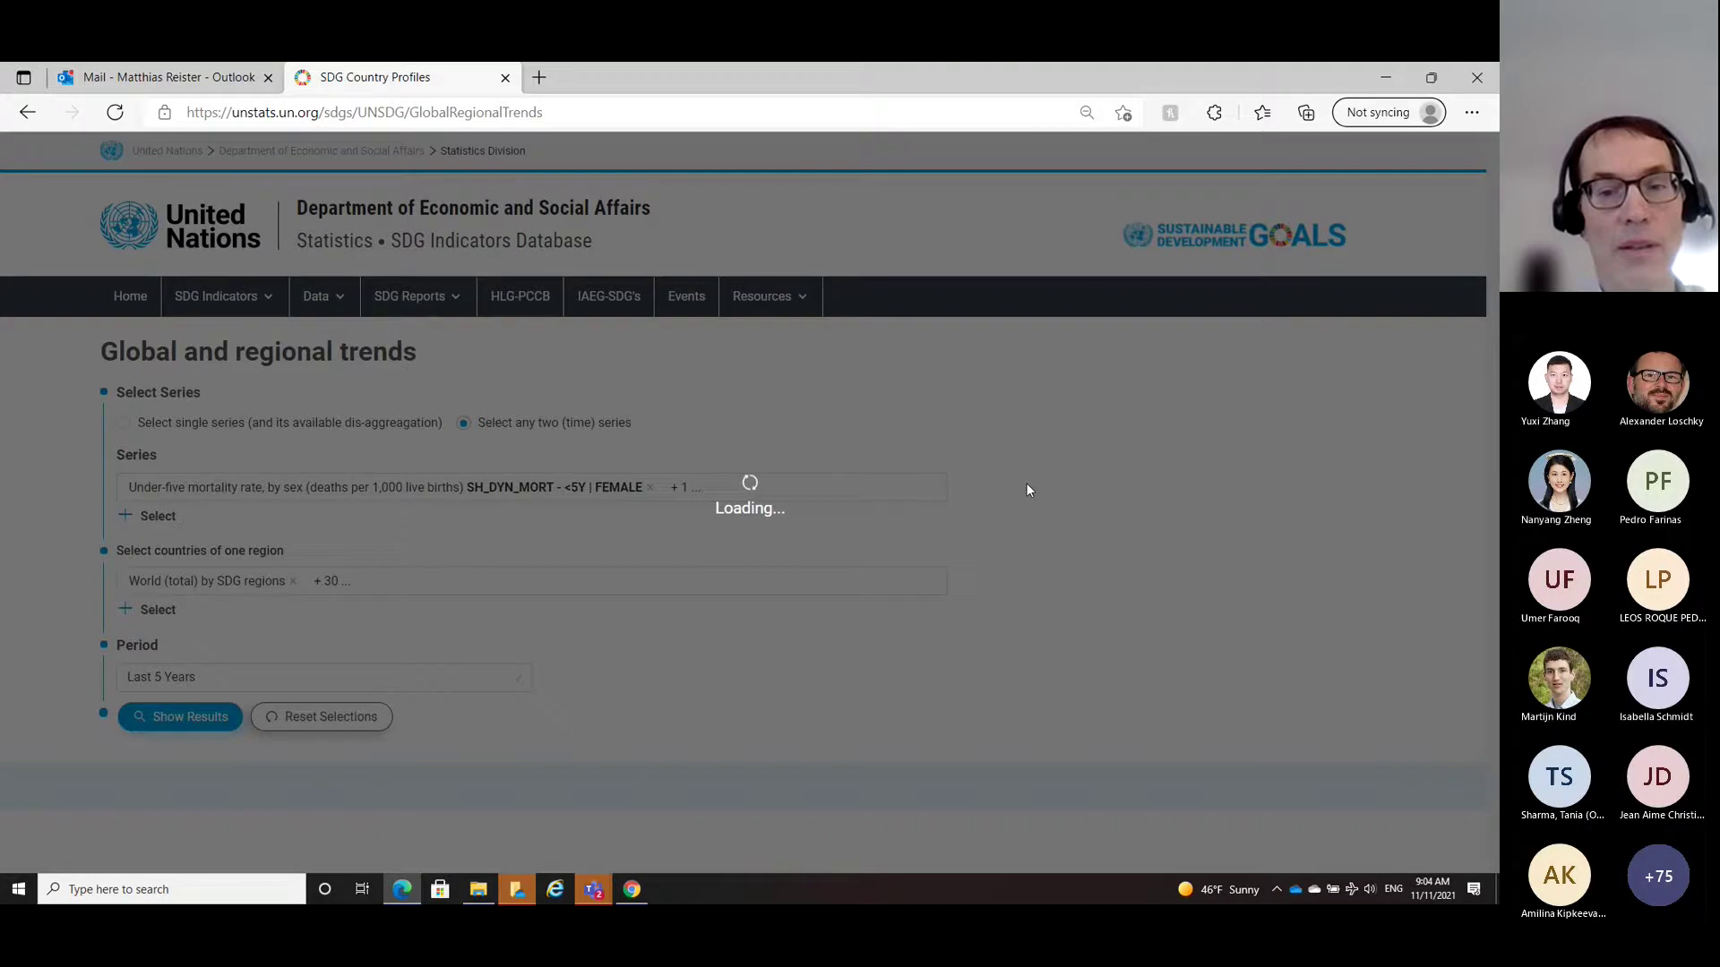
{"action": "scroll", "coordinate": [937, 553], "scroll_direction": "down", "scroll_amount": 2}
{"action": "scroll", "coordinate": [937, 552], "scroll_direction": "down", "scroll_amount": 5}
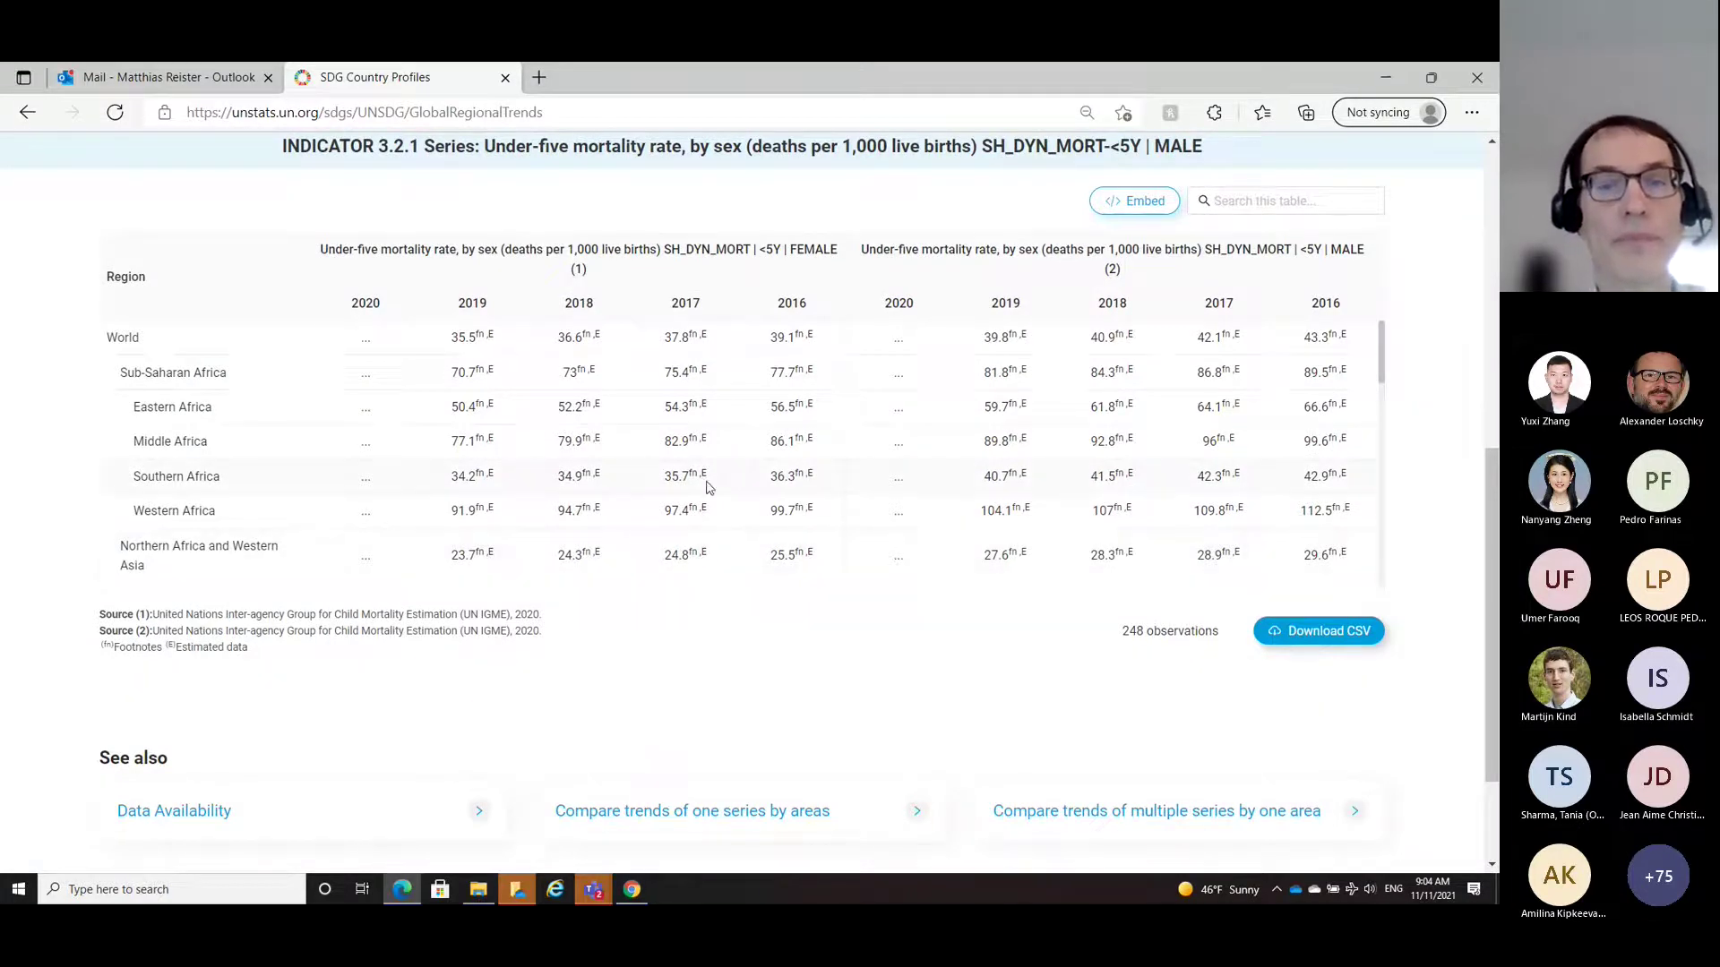
Step: Select the Total breakdown of SI_POV_DAY1 under Indicator 1.1.1 and clear the under-five mortality breakdowns from the series selection
{"action": "scroll", "coordinate": [706, 486], "scroll_direction": "up", "scroll_amount": 8}
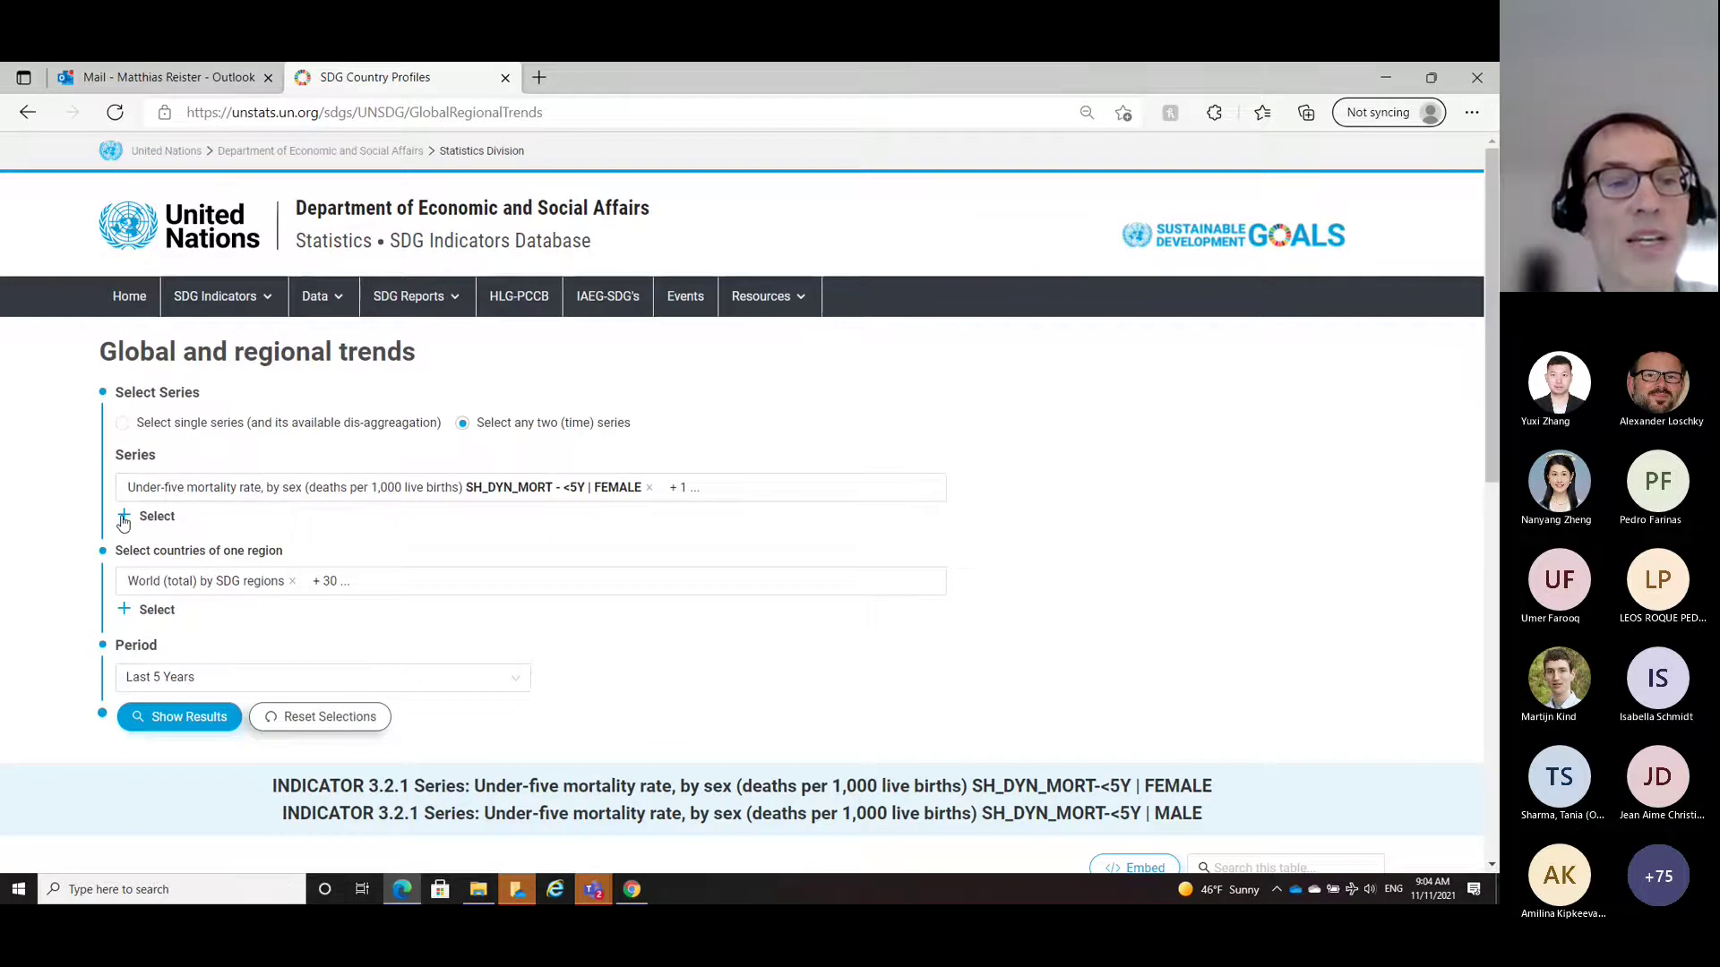
{"action": "left_click", "coordinate": [123, 521]}
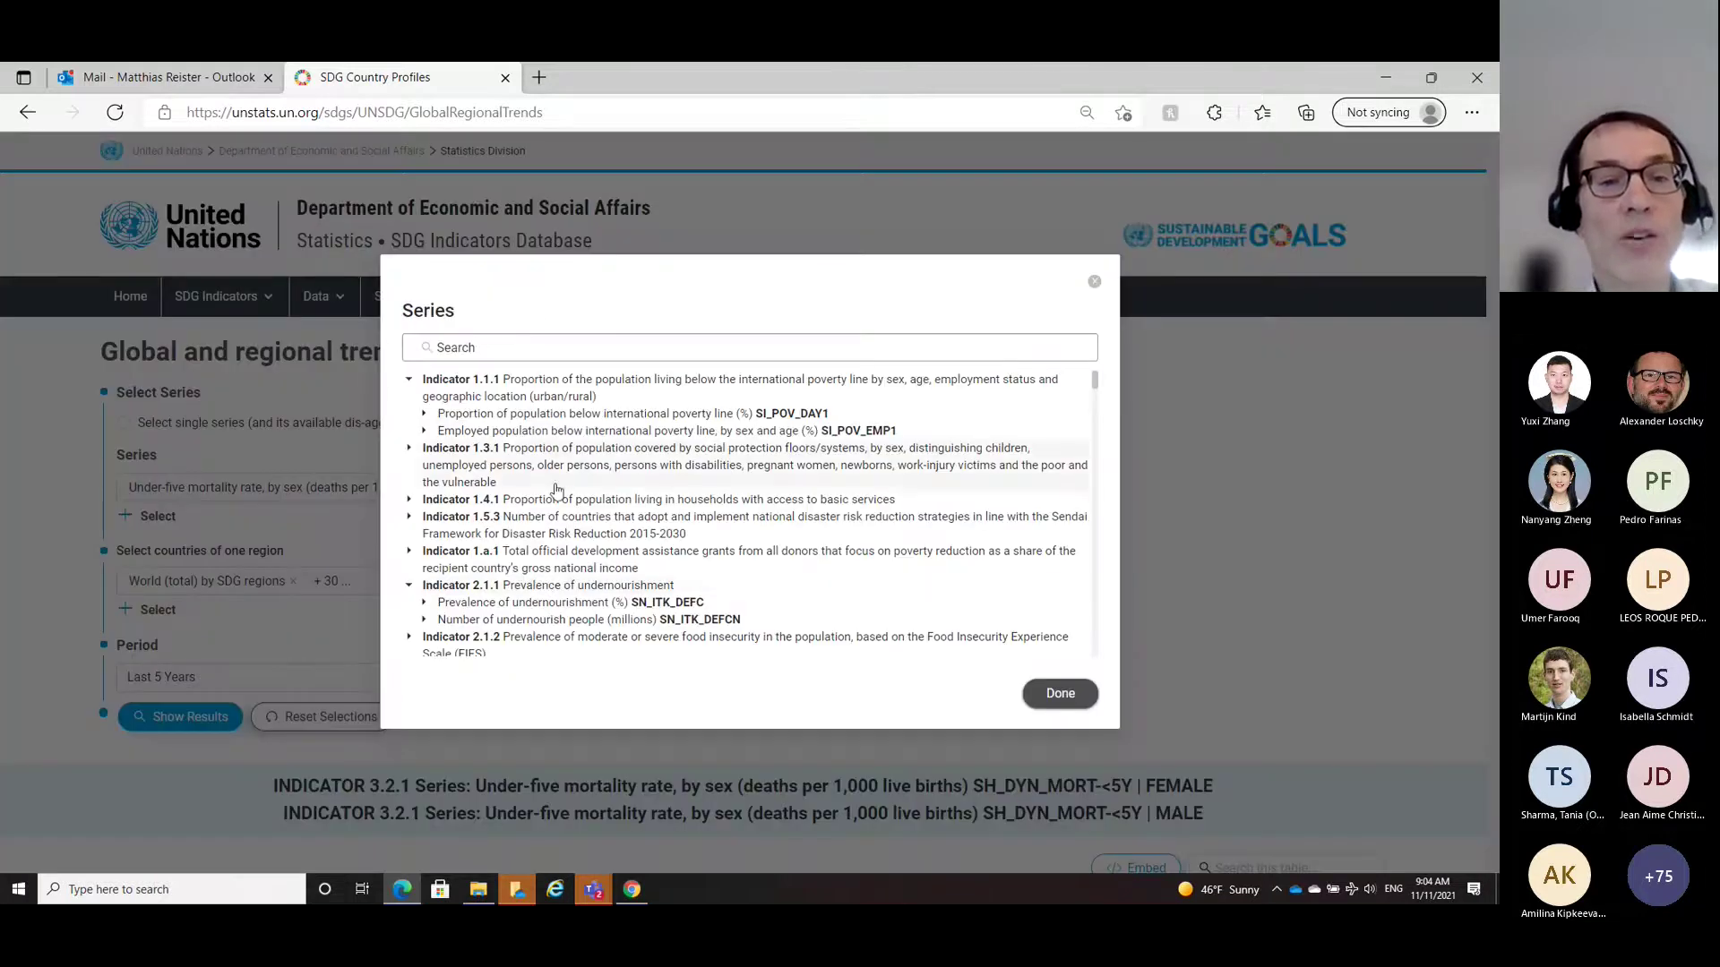
{"action": "left_click", "coordinate": [425, 415]}
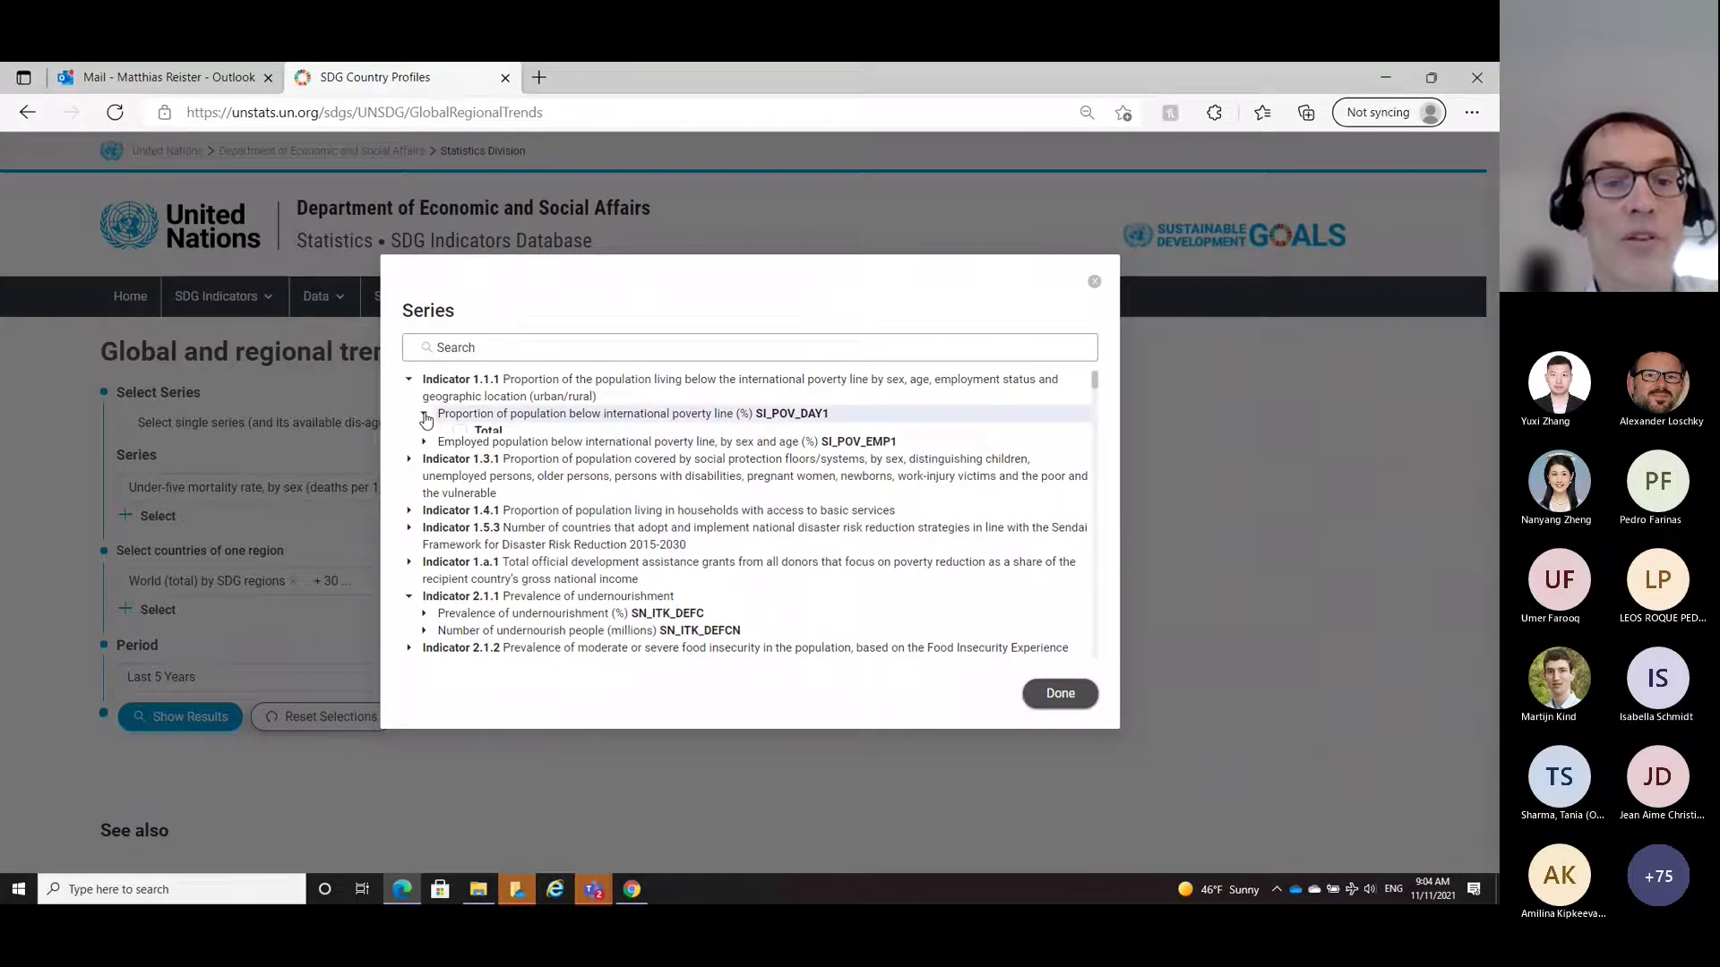
{"action": "left_click", "coordinate": [460, 431]}
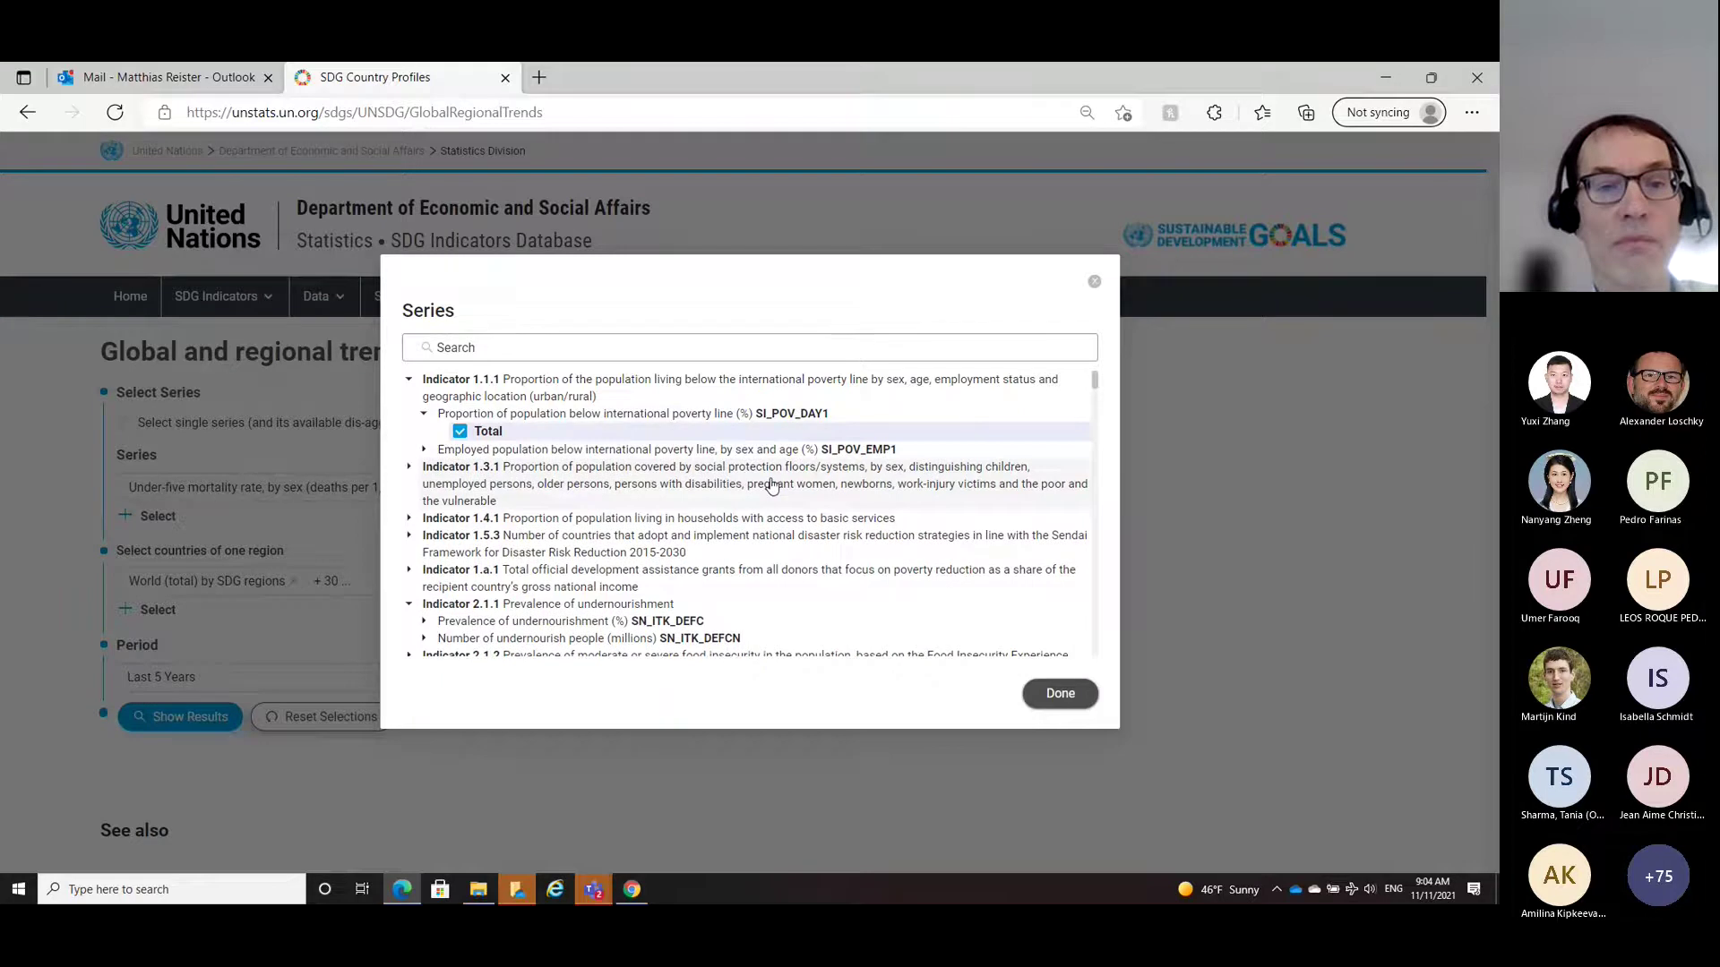
{"action": "scroll", "coordinate": [545, 472], "scroll_direction": "down", "scroll_amount": 2}
{"action": "scroll", "coordinate": [545, 473], "scroll_direction": "down", "scroll_amount": 10}
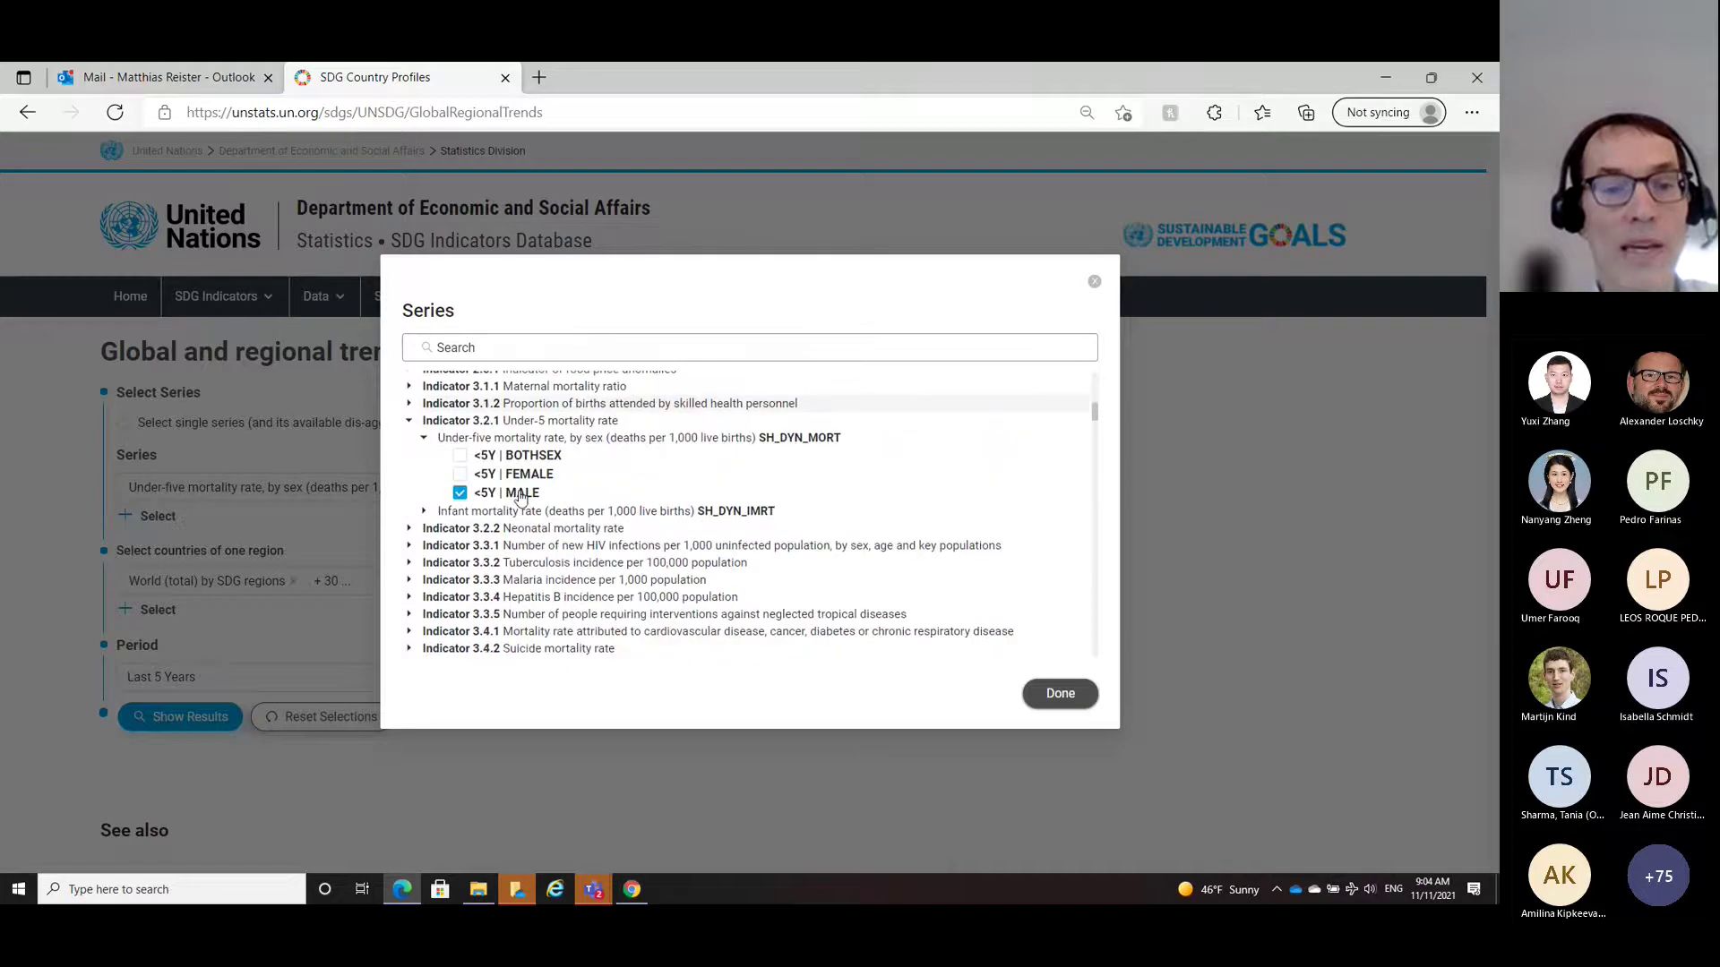
{"action": "scroll", "coordinate": [521, 498], "scroll_direction": "down", "scroll_amount": 3}
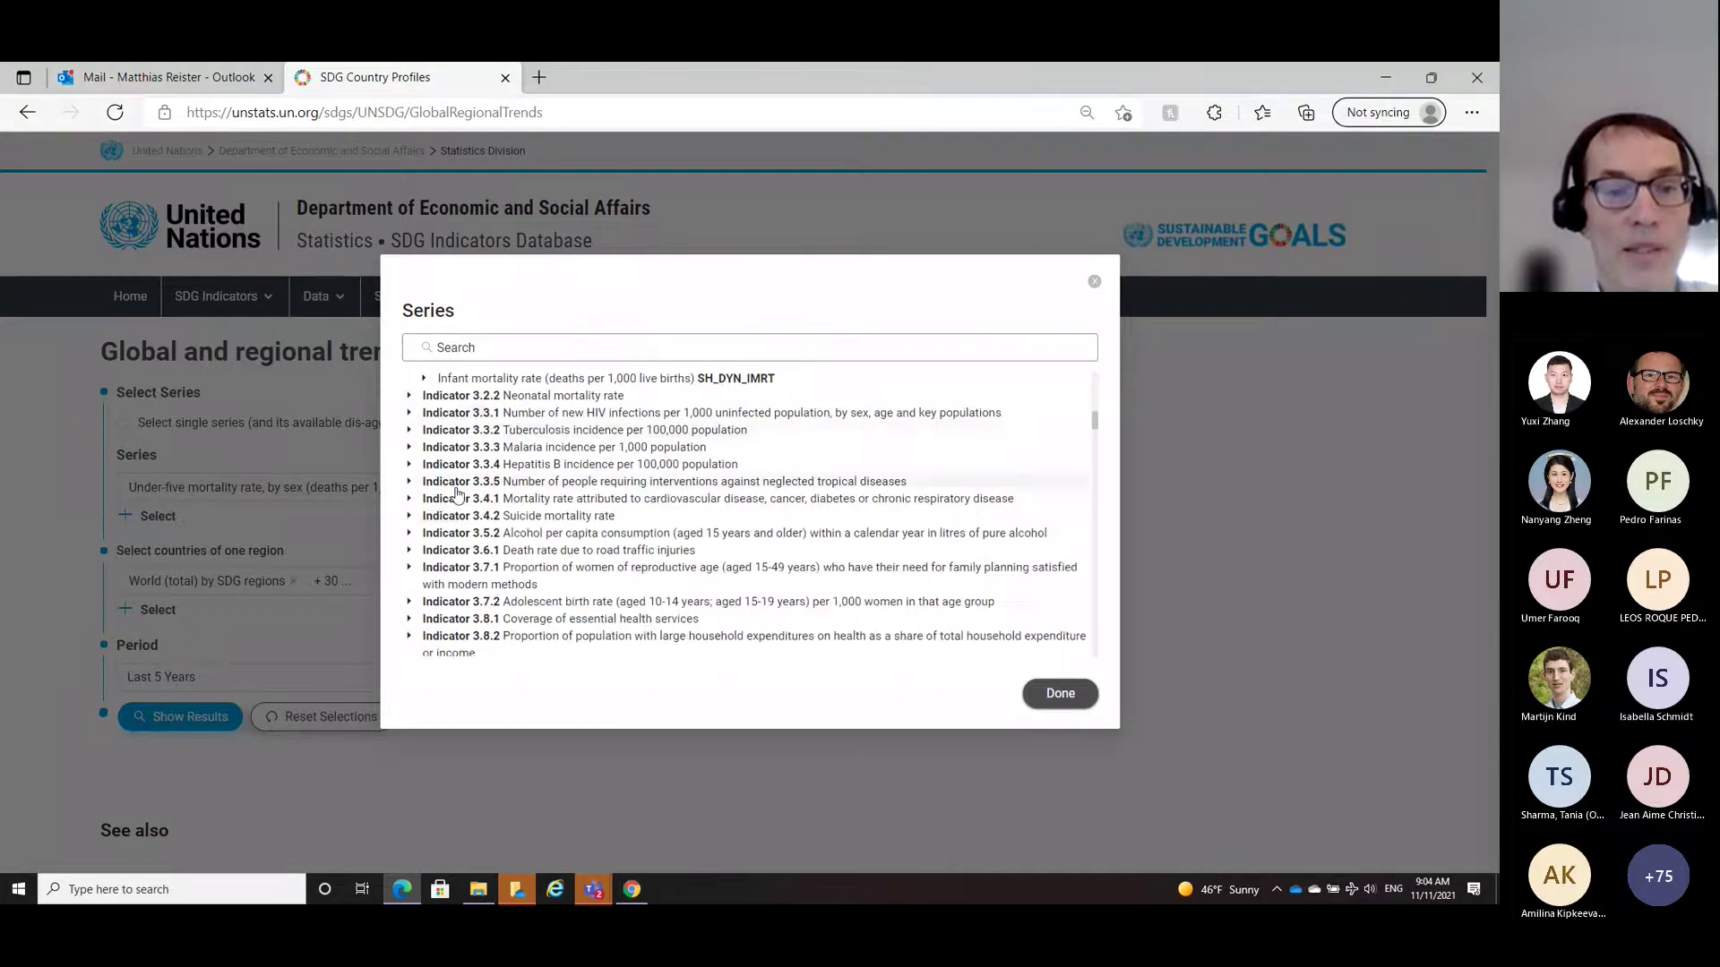
{"action": "scroll", "coordinate": [471, 496], "scroll_direction": "up", "scroll_amount": 3}
{"action": "left_click", "coordinate": [459, 489]}
Step: Add the ALLAREA breakdown of access to electricity EG_ACS_ELEC under Indicator 7.1.1 as the second series and confirm the selection
{"action": "scroll", "coordinate": [484, 522], "scroll_direction": "down", "scroll_amount": 4}
{"action": "scroll", "coordinate": [511, 506], "scroll_direction": "down", "scroll_amount": 5}
{"action": "scroll", "coordinate": [512, 506], "scroll_direction": "down", "scroll_amount": 2}
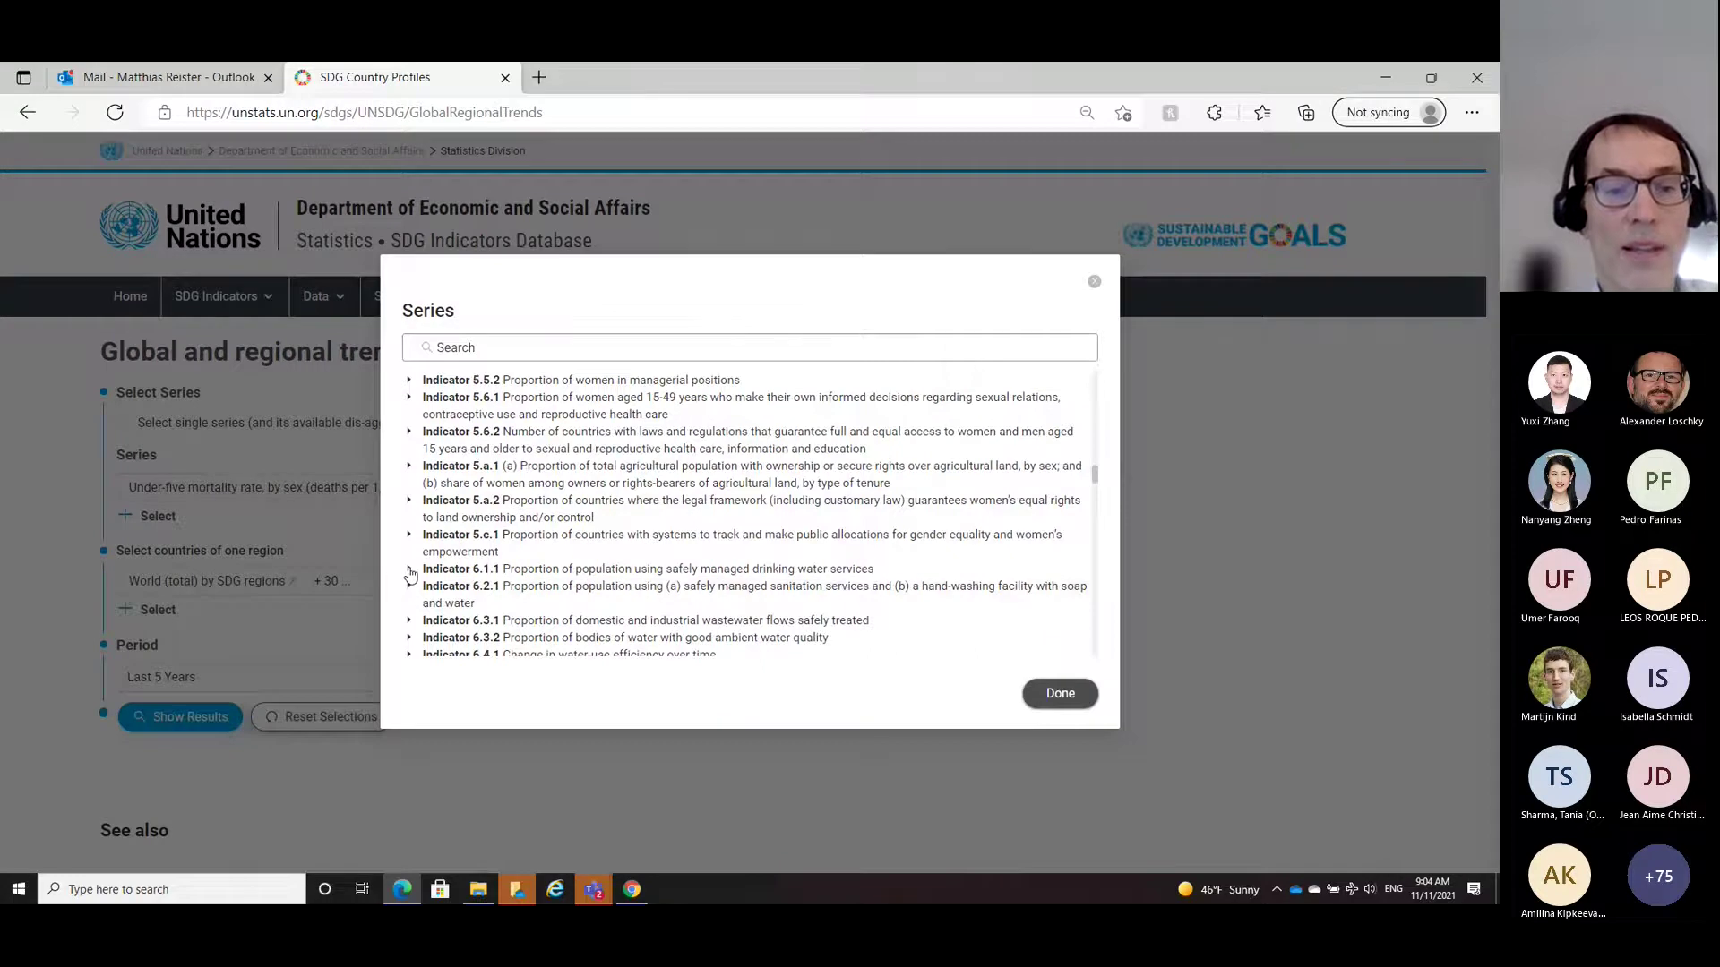
{"action": "scroll", "coordinate": [537, 548], "scroll_direction": "down", "scroll_amount": 3}
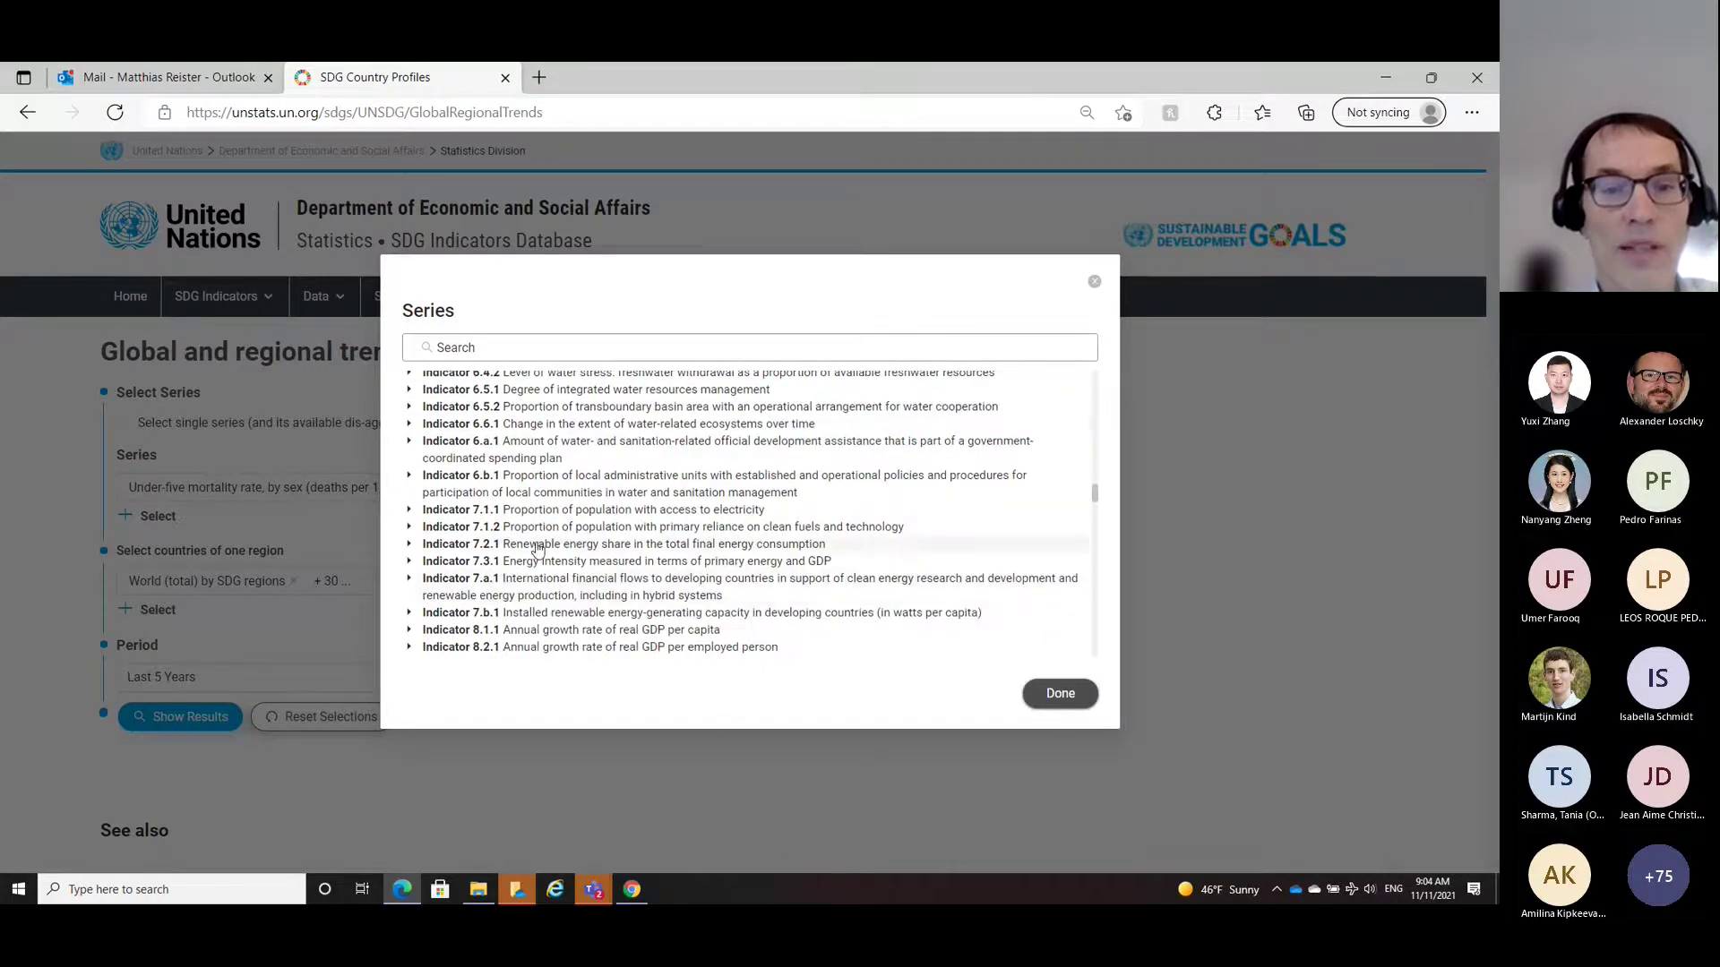
{"action": "left_click", "coordinate": [409, 510]}
{"action": "left_click", "coordinate": [423, 526]}
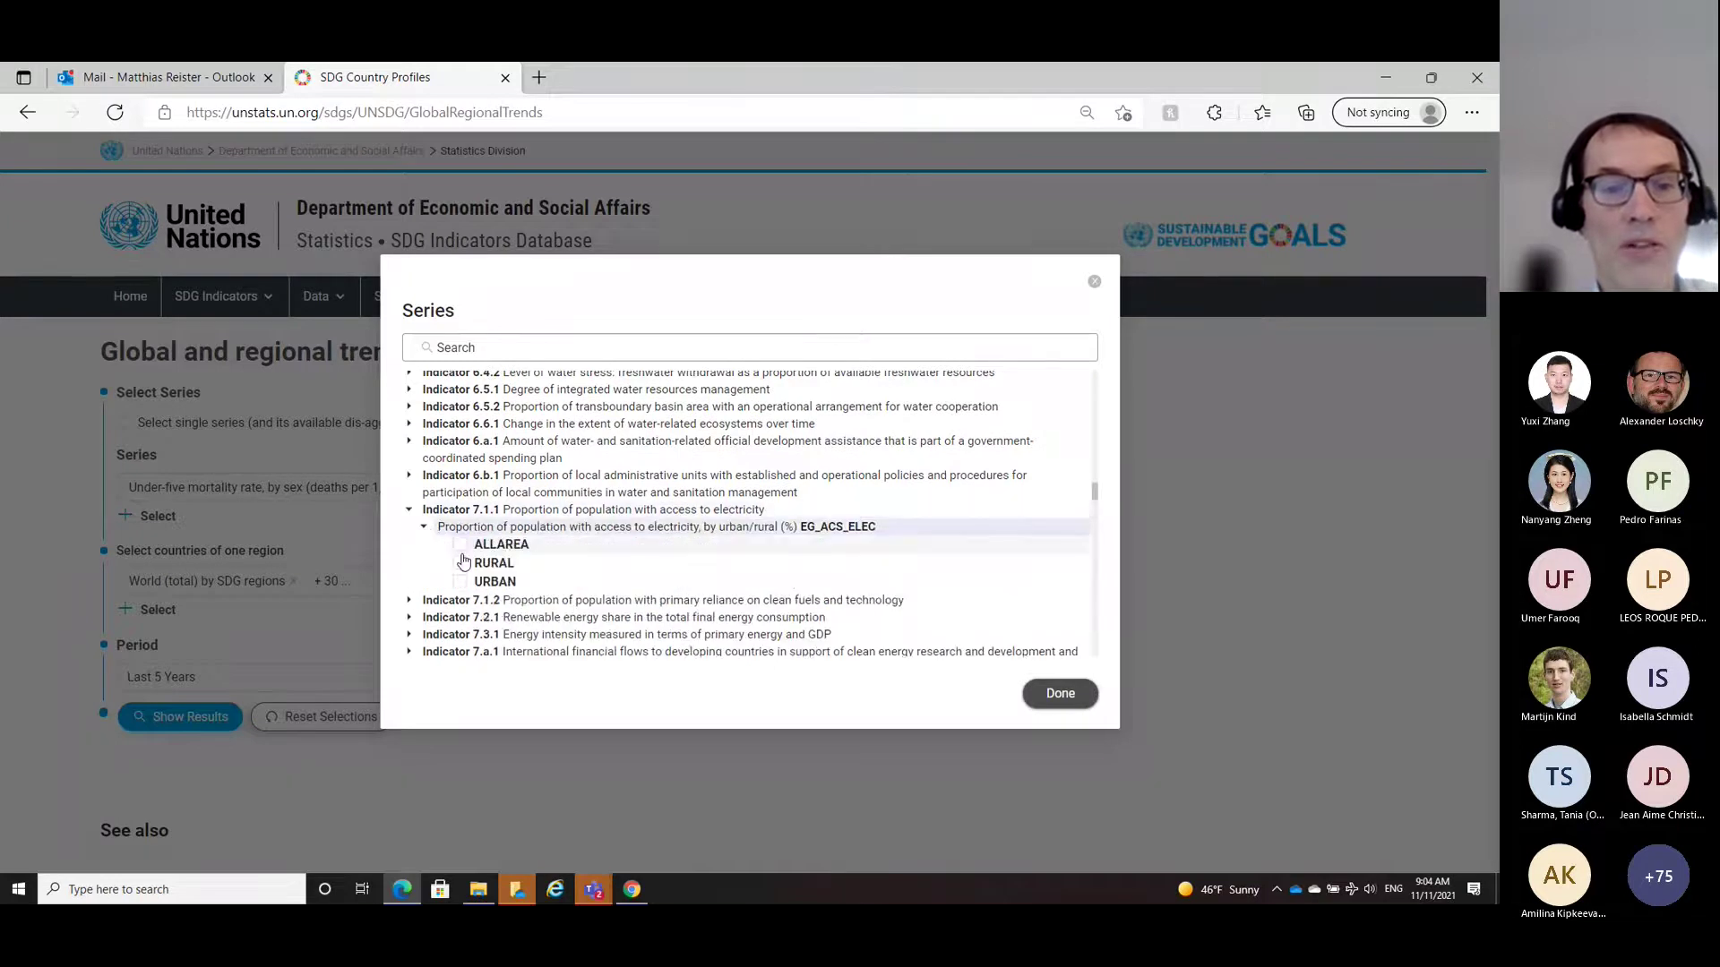
{"action": "left_click", "coordinate": [459, 546]}
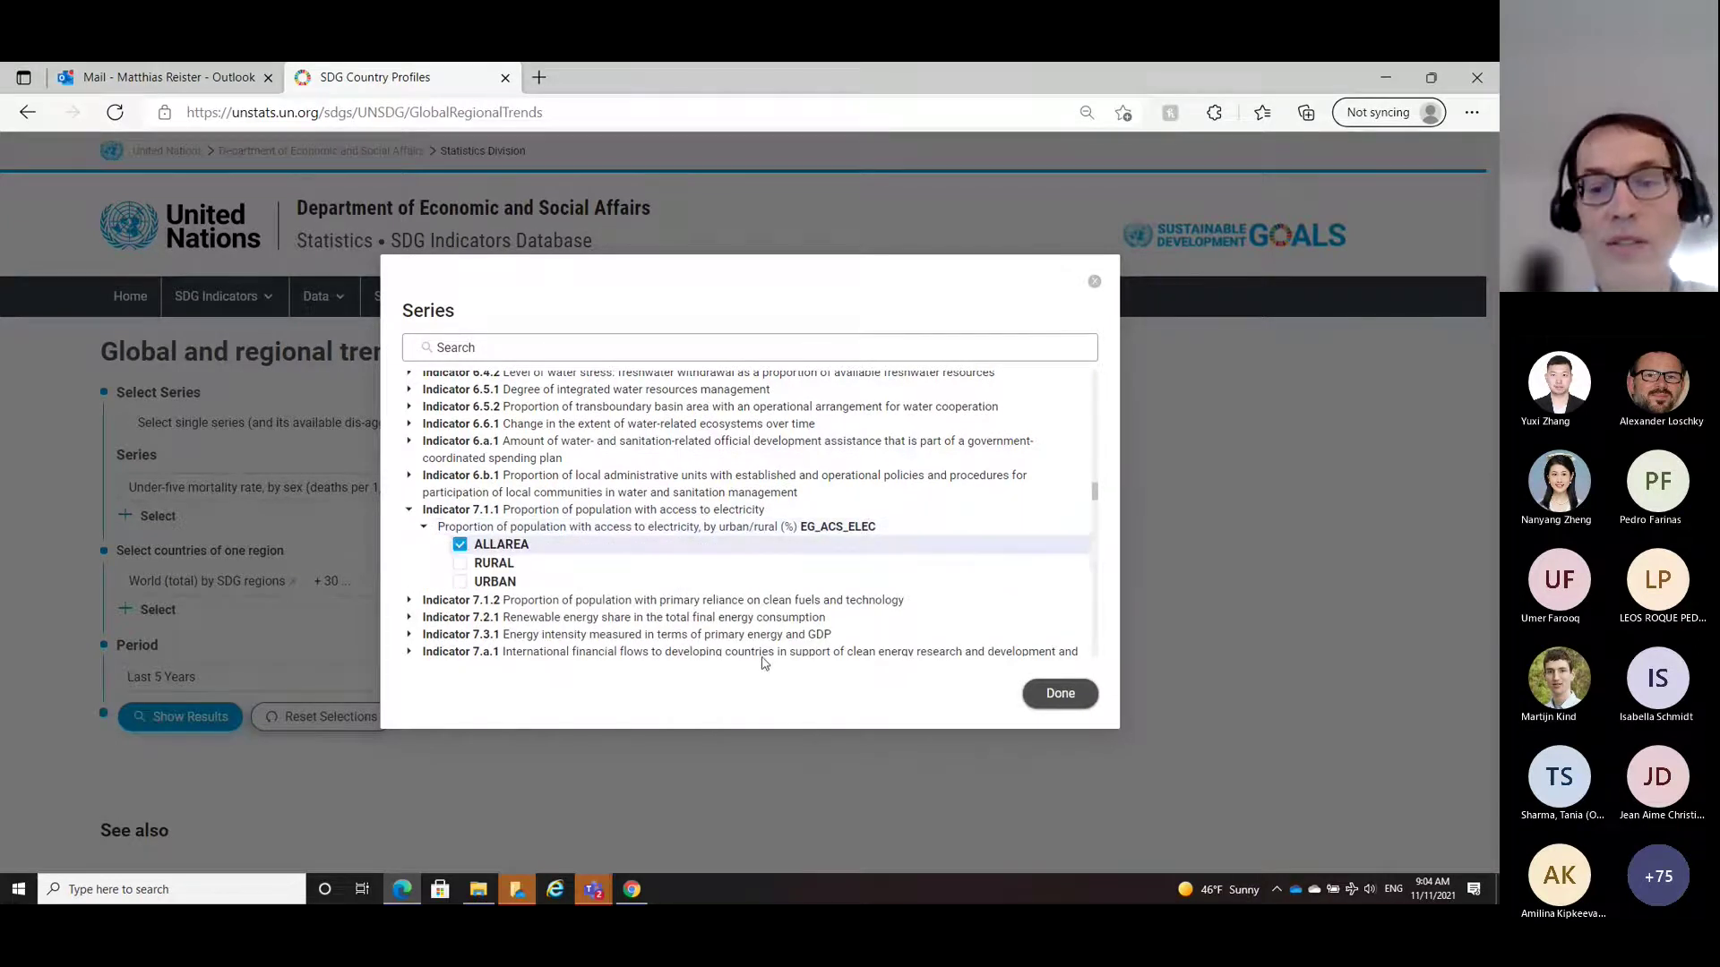
{"action": "left_click", "coordinate": [1060, 695]}
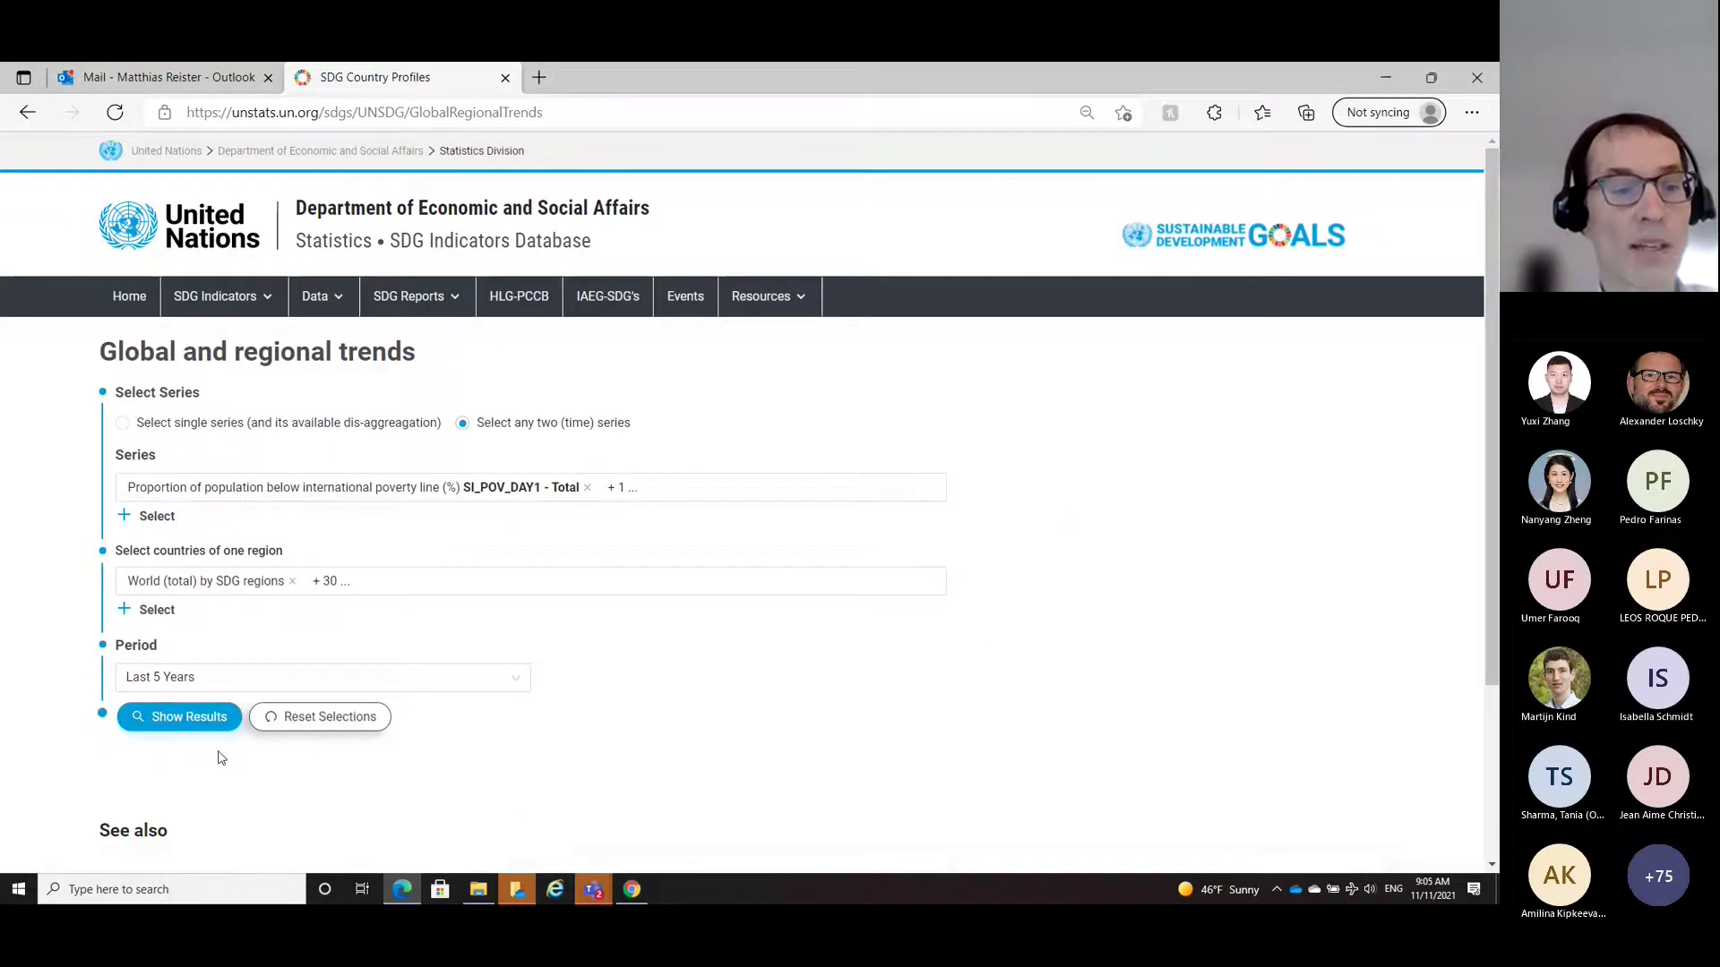
Step: Show the results for the poverty line and electricity access series and review their combined regional table
{"action": "left_click", "coordinate": [193, 718]}
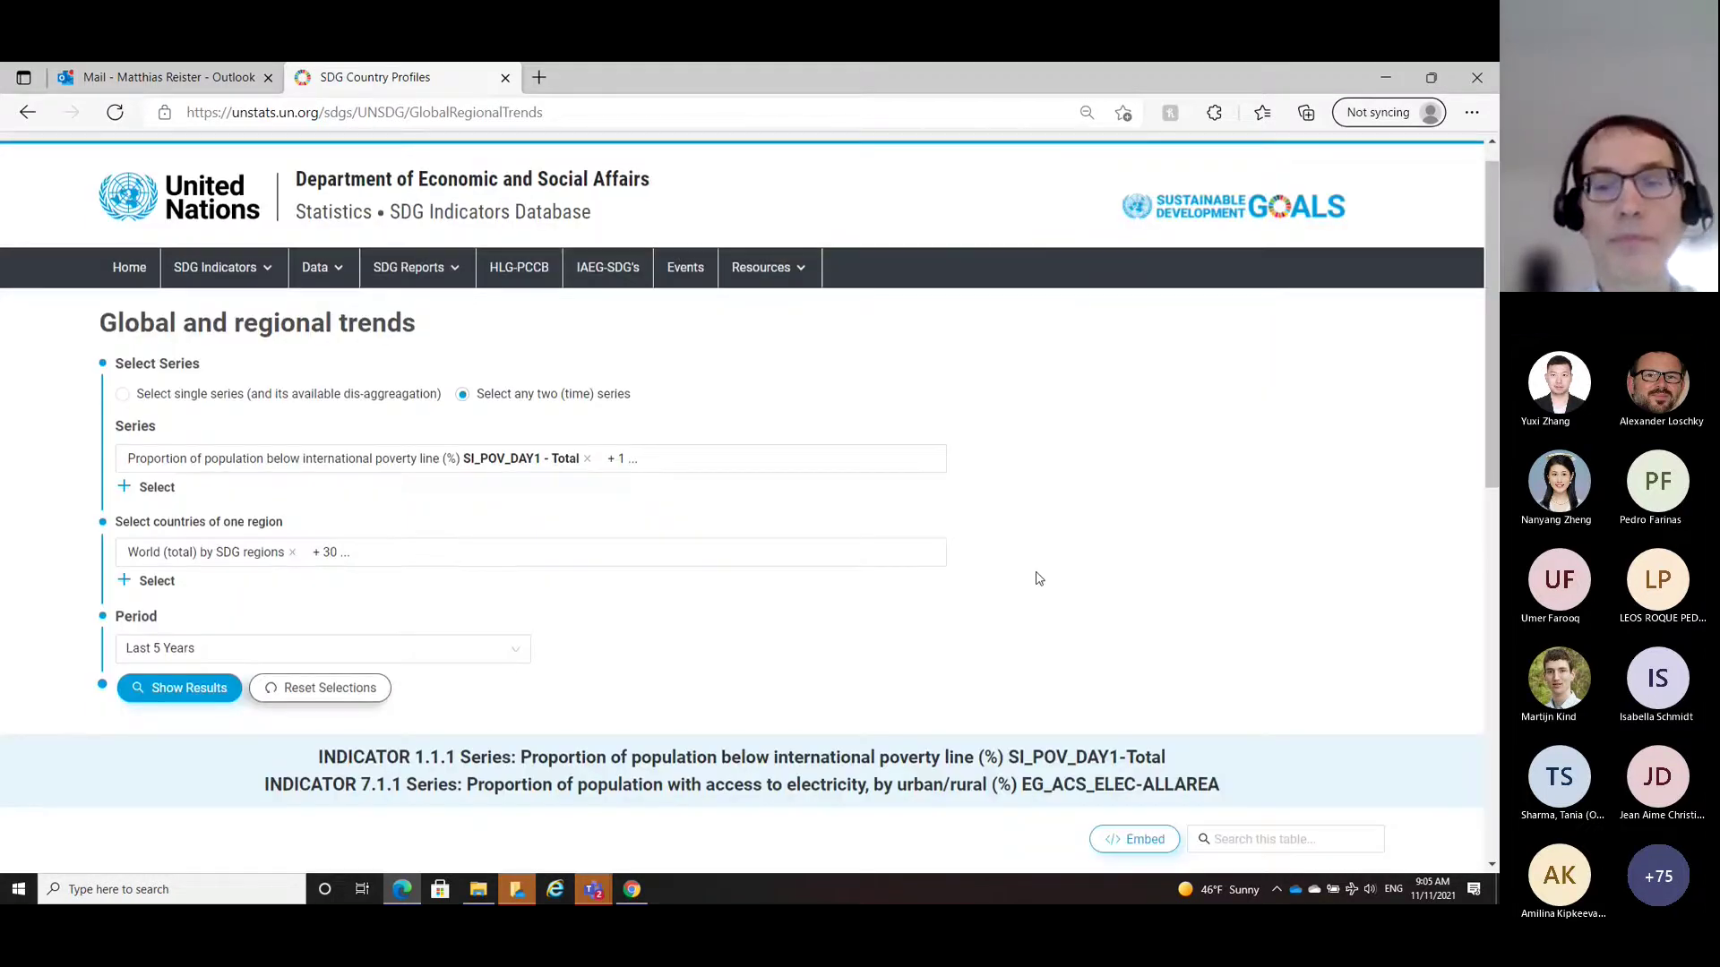
{"action": "scroll", "coordinate": [1037, 579], "scroll_direction": "down", "scroll_amount": 4}
{"action": "scroll", "coordinate": [911, 629], "scroll_direction": "down", "scroll_amount": 1}
{"action": "scroll", "coordinate": [911, 630], "scroll_direction": "up", "scroll_amount": 1}
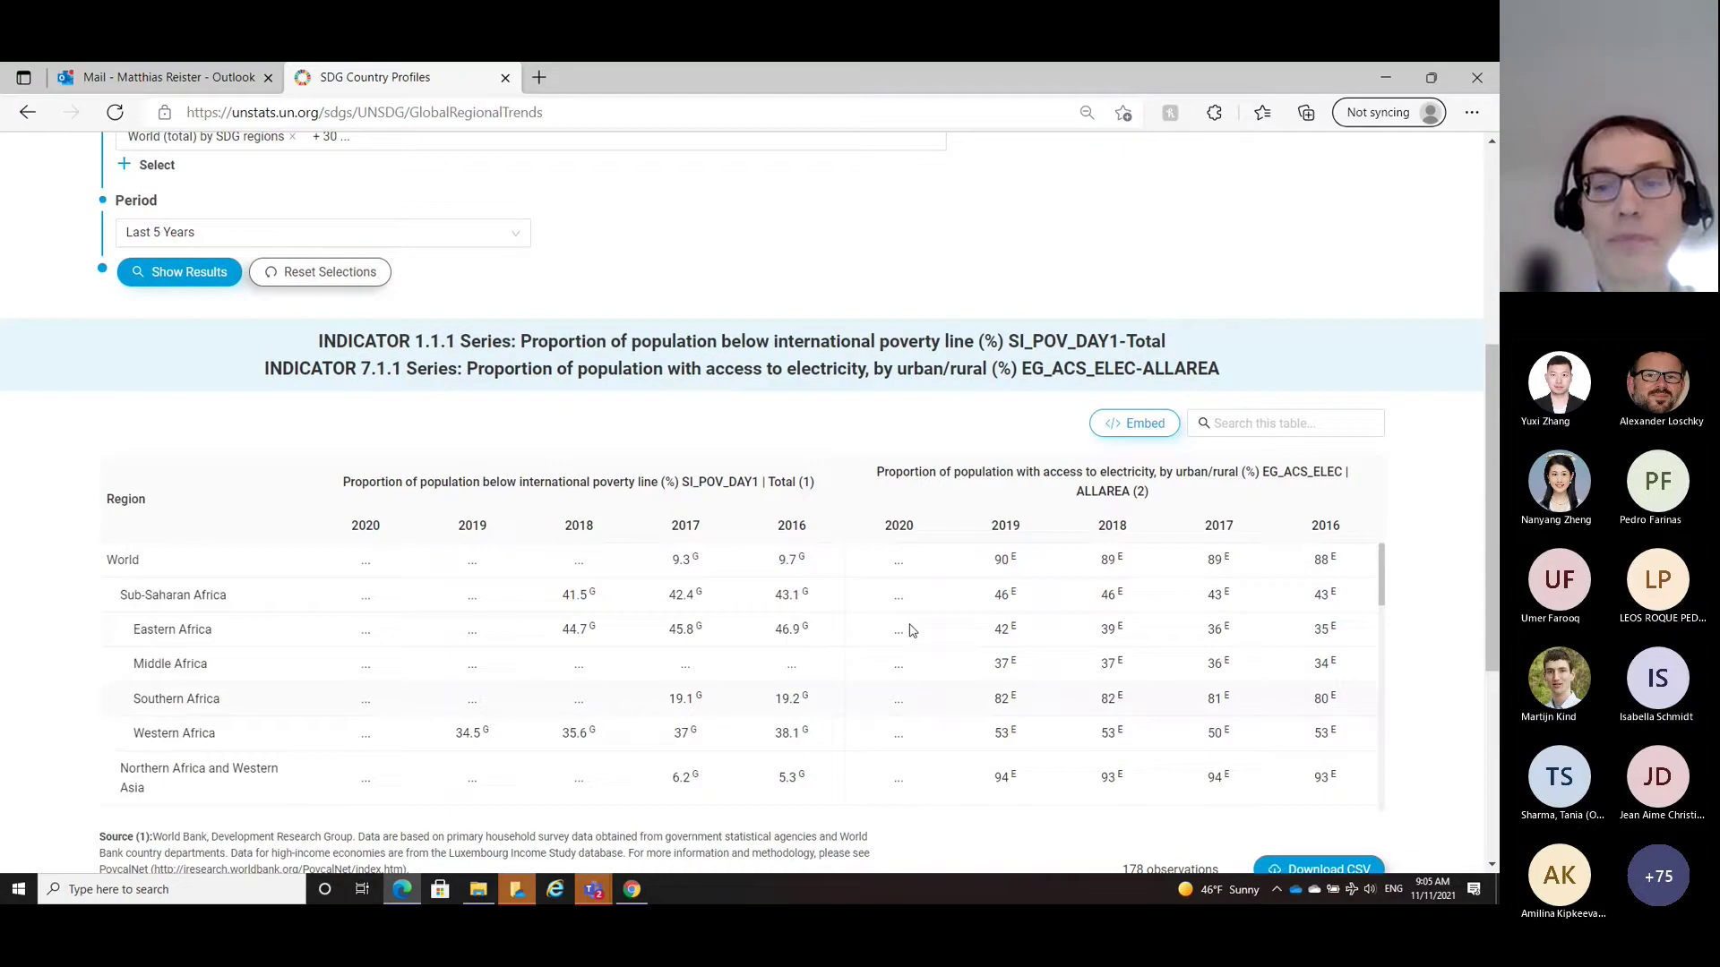
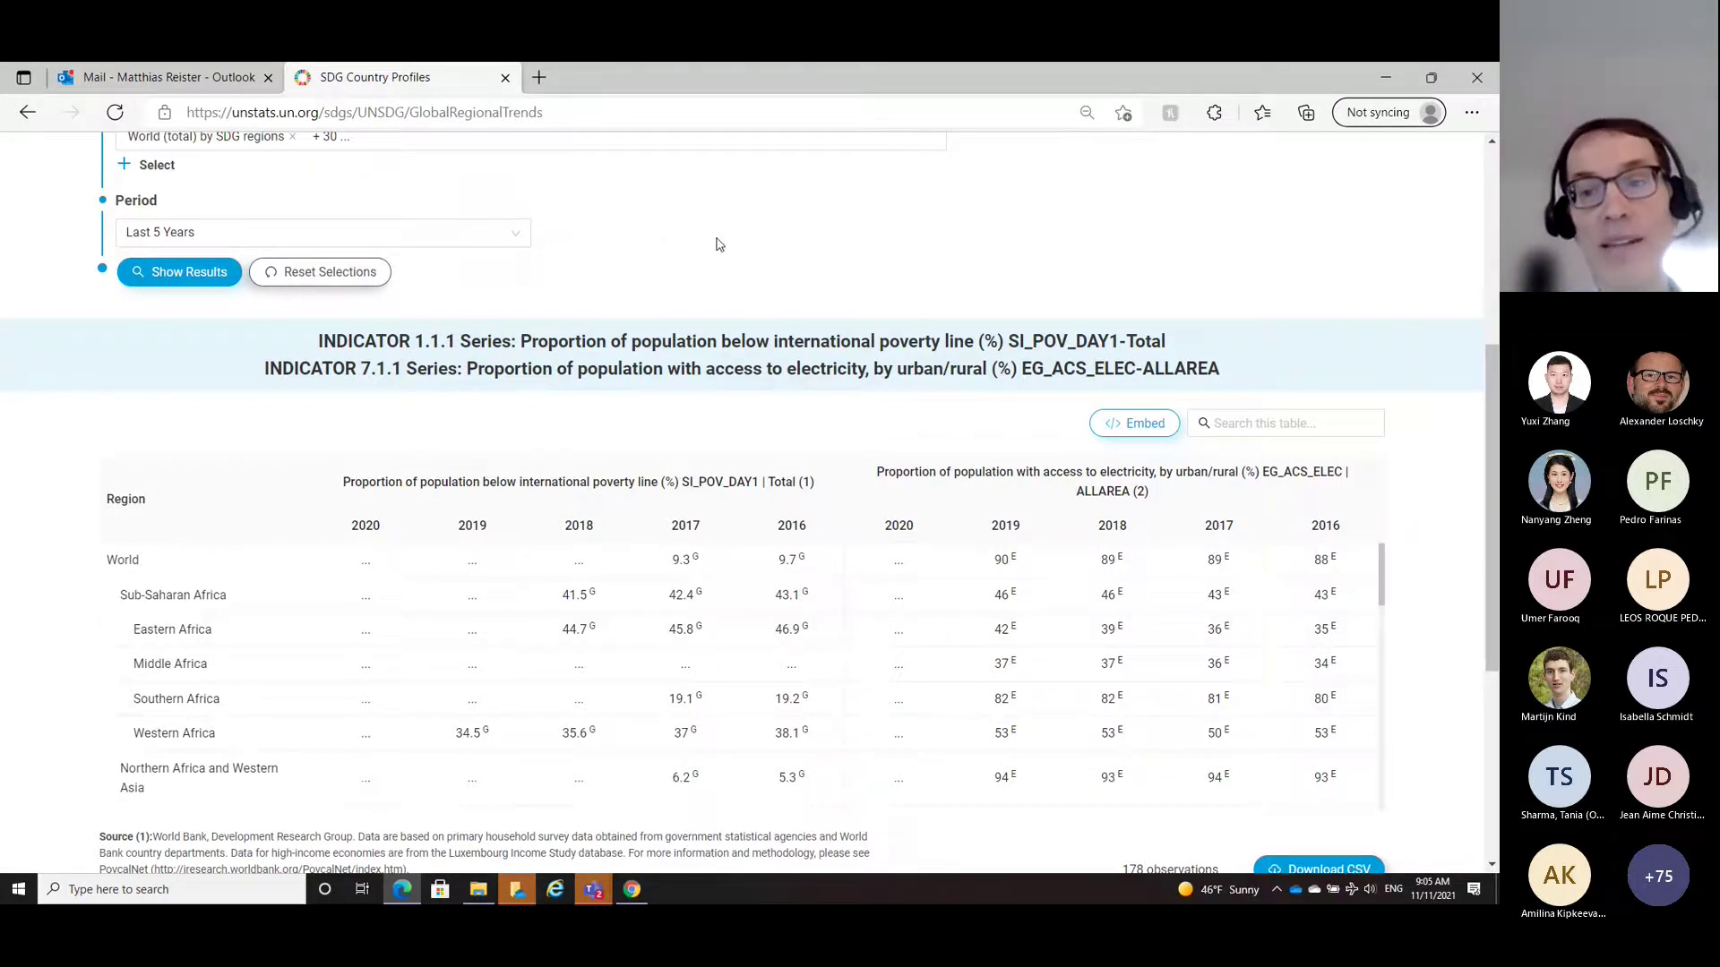
Step: Open the SDG Analytics page for comparing trends of one series by areas and check its information note
{"action": "scroll", "coordinate": [792, 260], "scroll_direction": "up", "scroll_amount": 1}
{"action": "scroll", "coordinate": [791, 260], "scroll_direction": "up", "scroll_amount": 4}
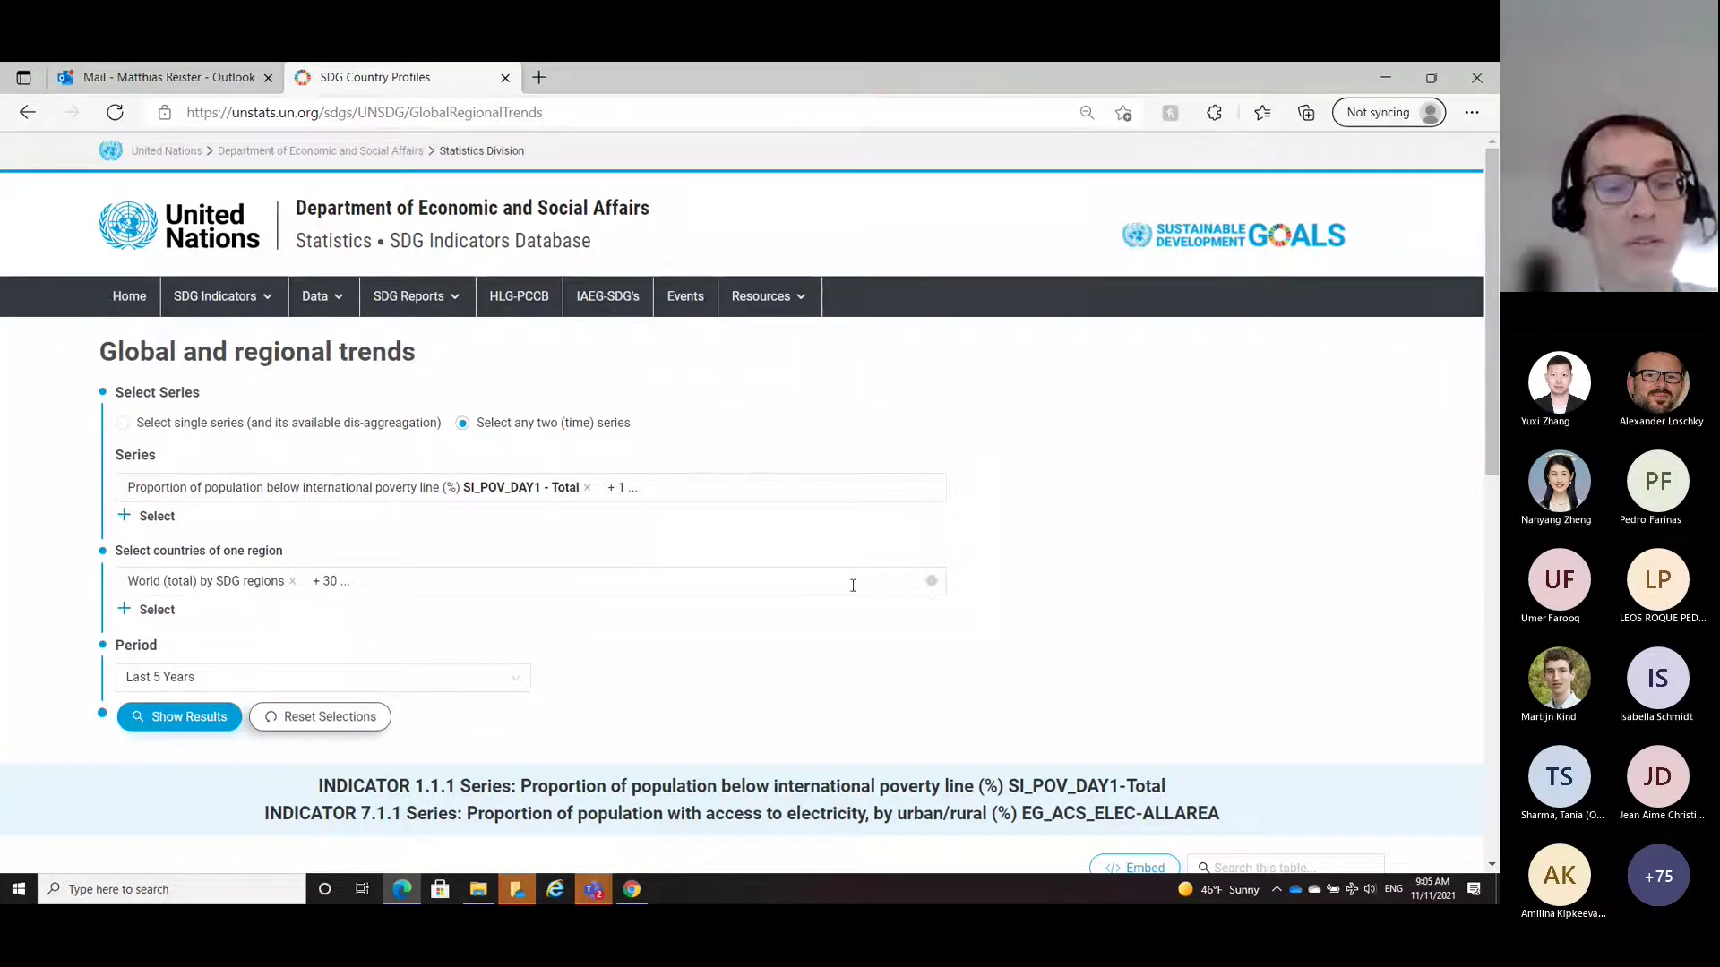
{"action": "left_click", "coordinate": [336, 302]}
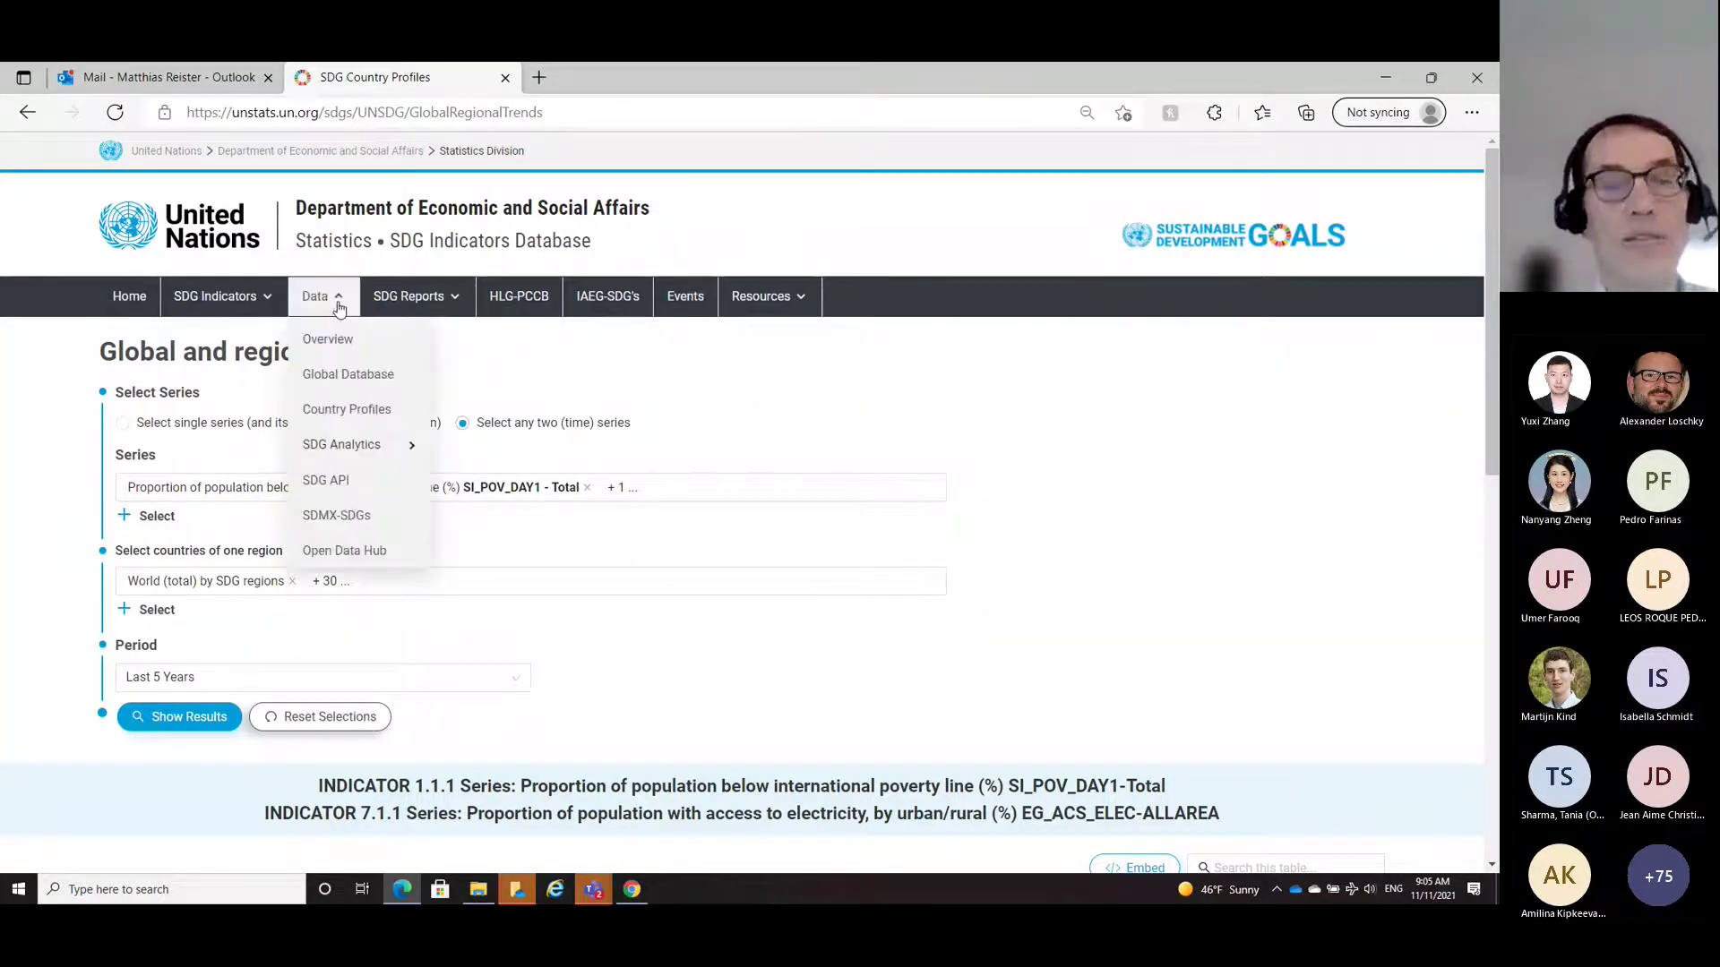
{"action": "mouse_move", "coordinate": [386, 444]}
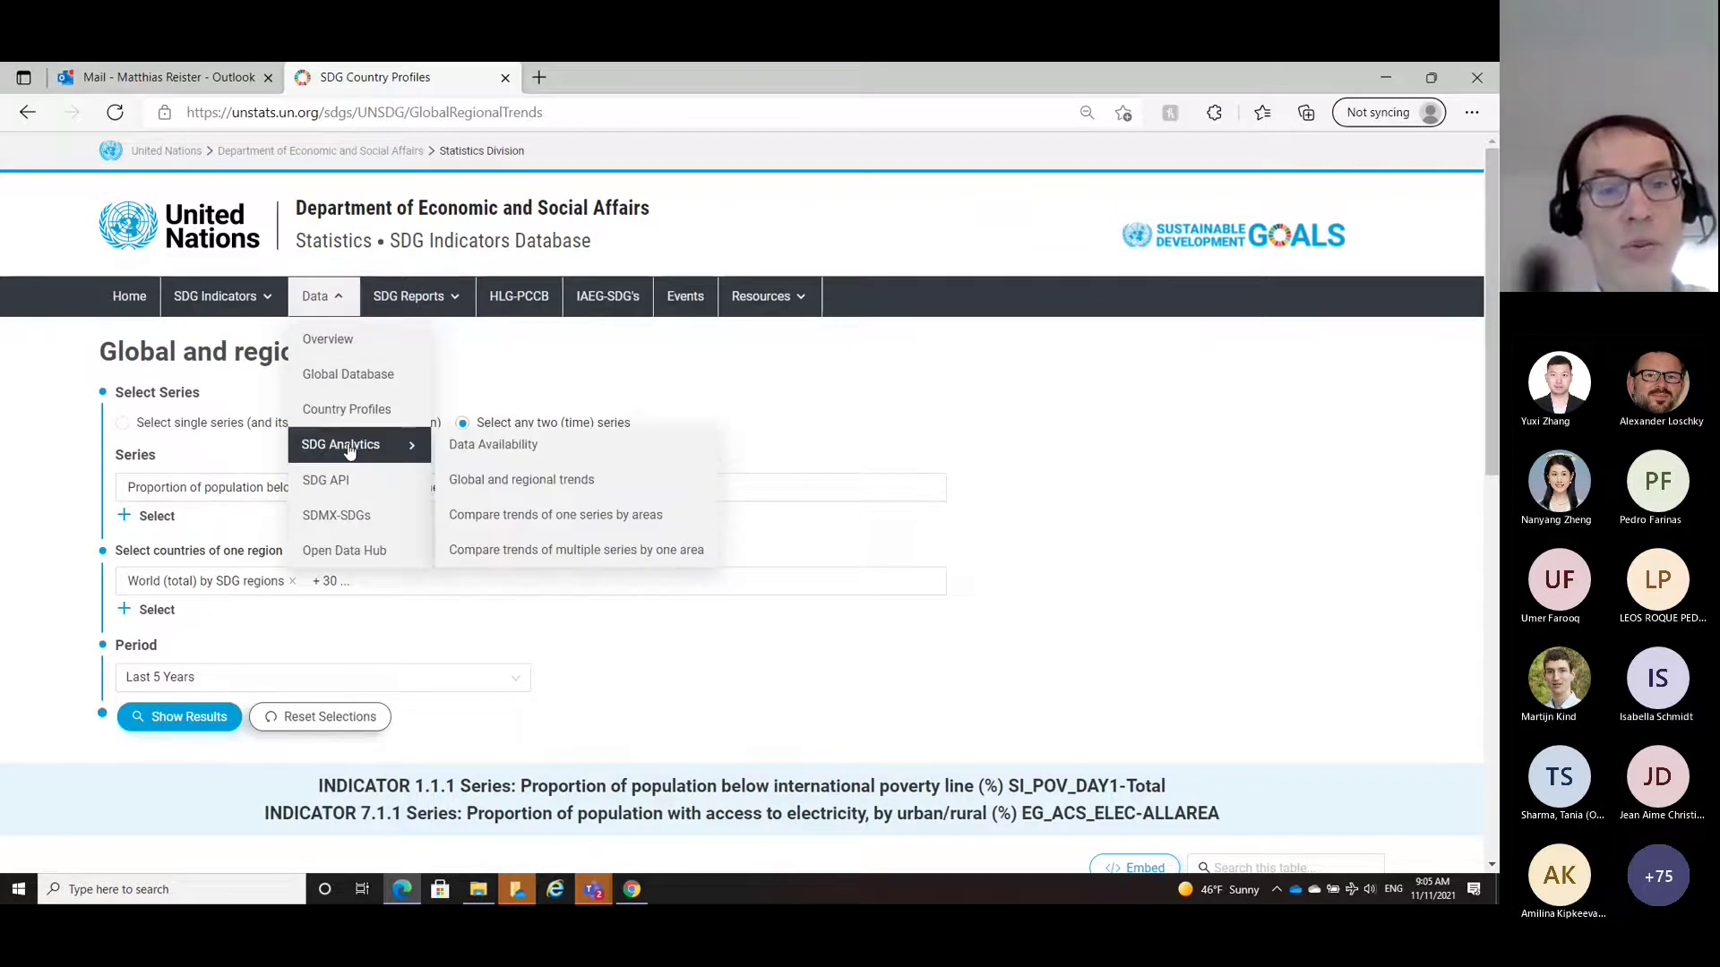
{"action": "left_click", "coordinate": [491, 518]}
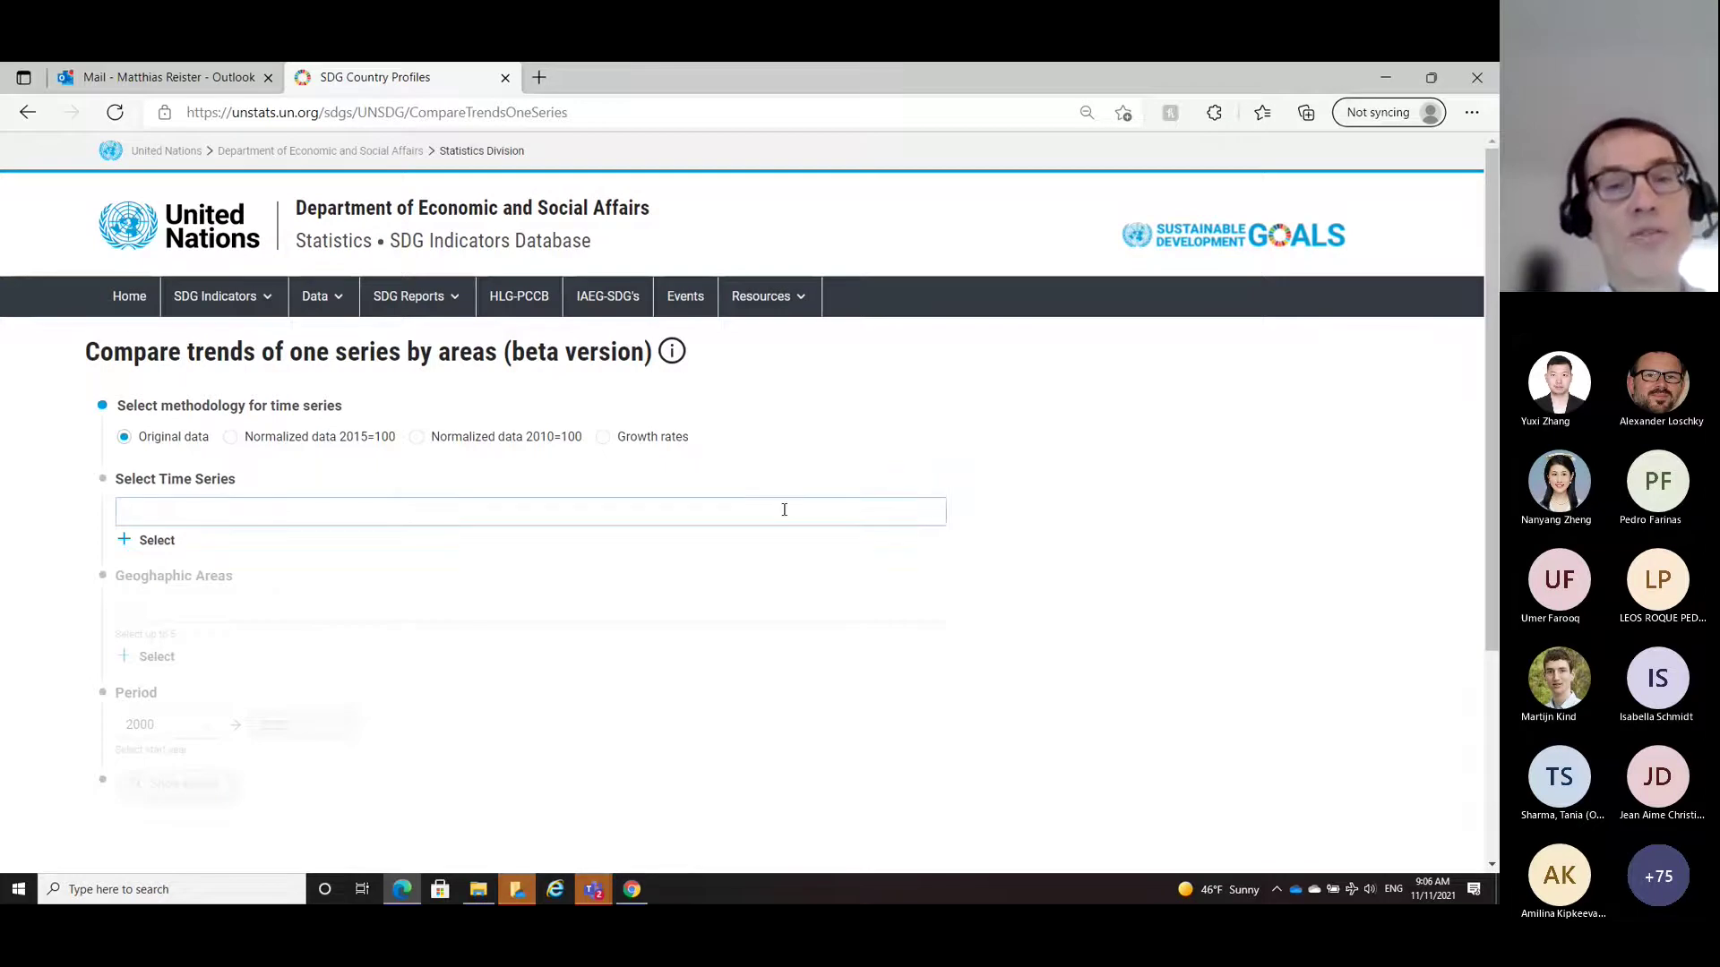
{"action": "mouse_move", "coordinate": [678, 353]}
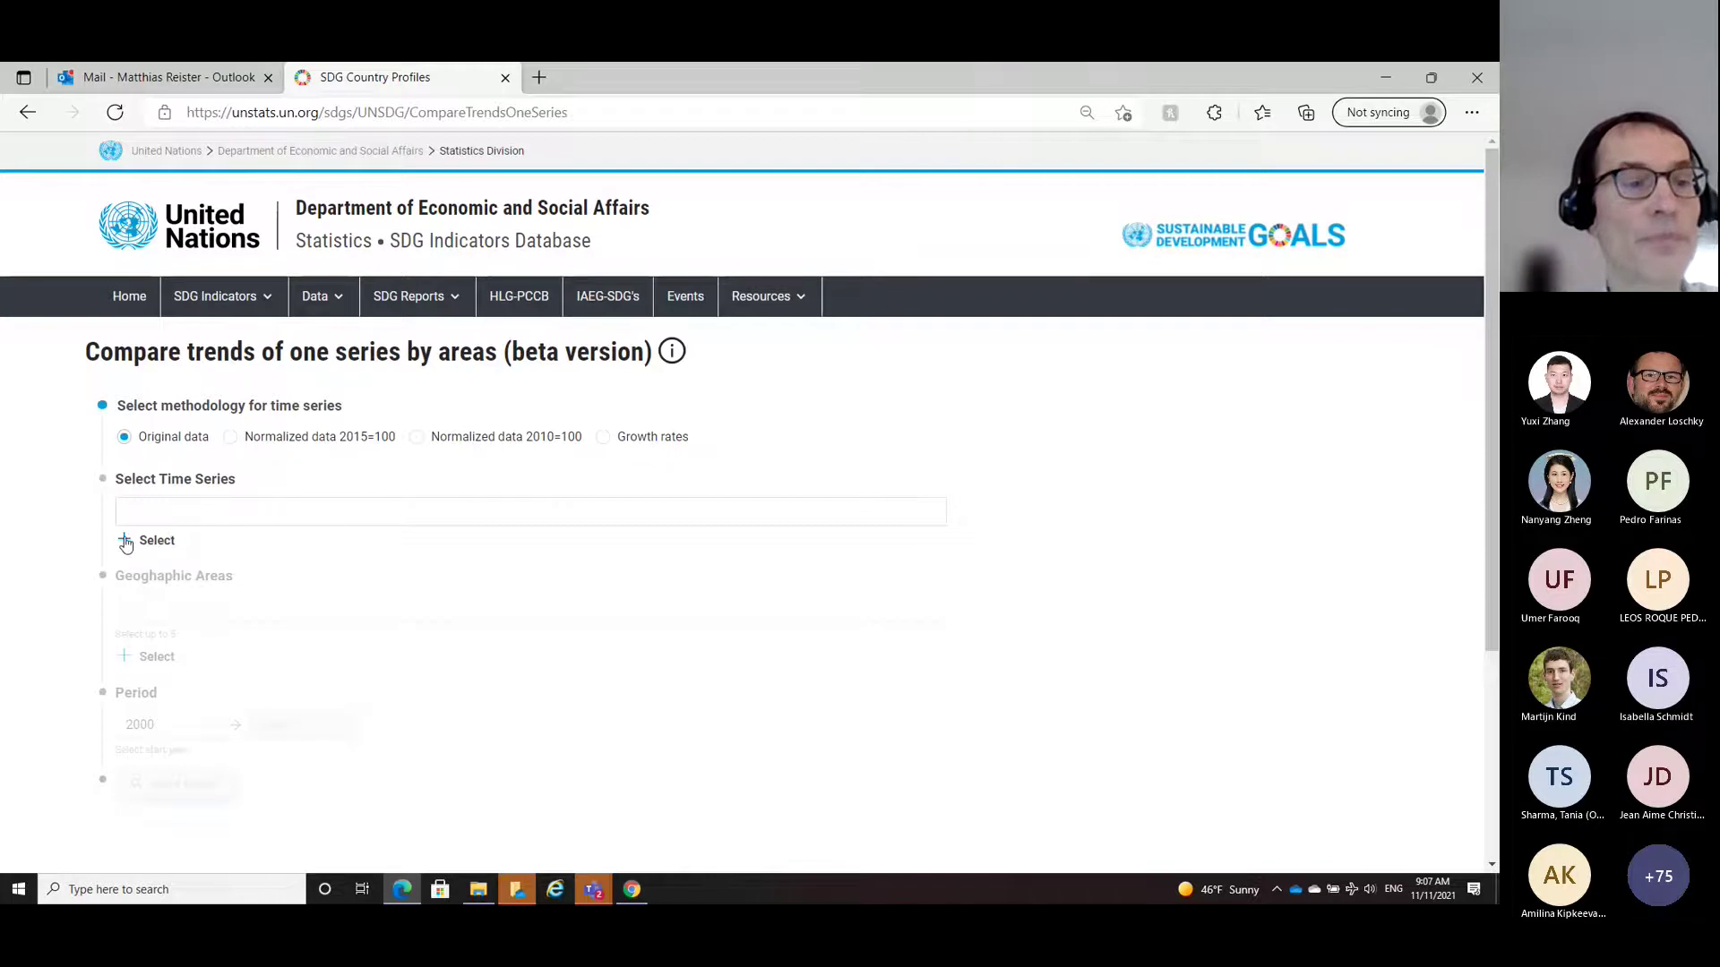
Step: Choose the Total breakdown of prevalence of undernourishment SN_ITK_DEFC under Indicator 2.1.1 as the time series and confirm it
{"action": "left_click", "coordinate": [125, 542]}
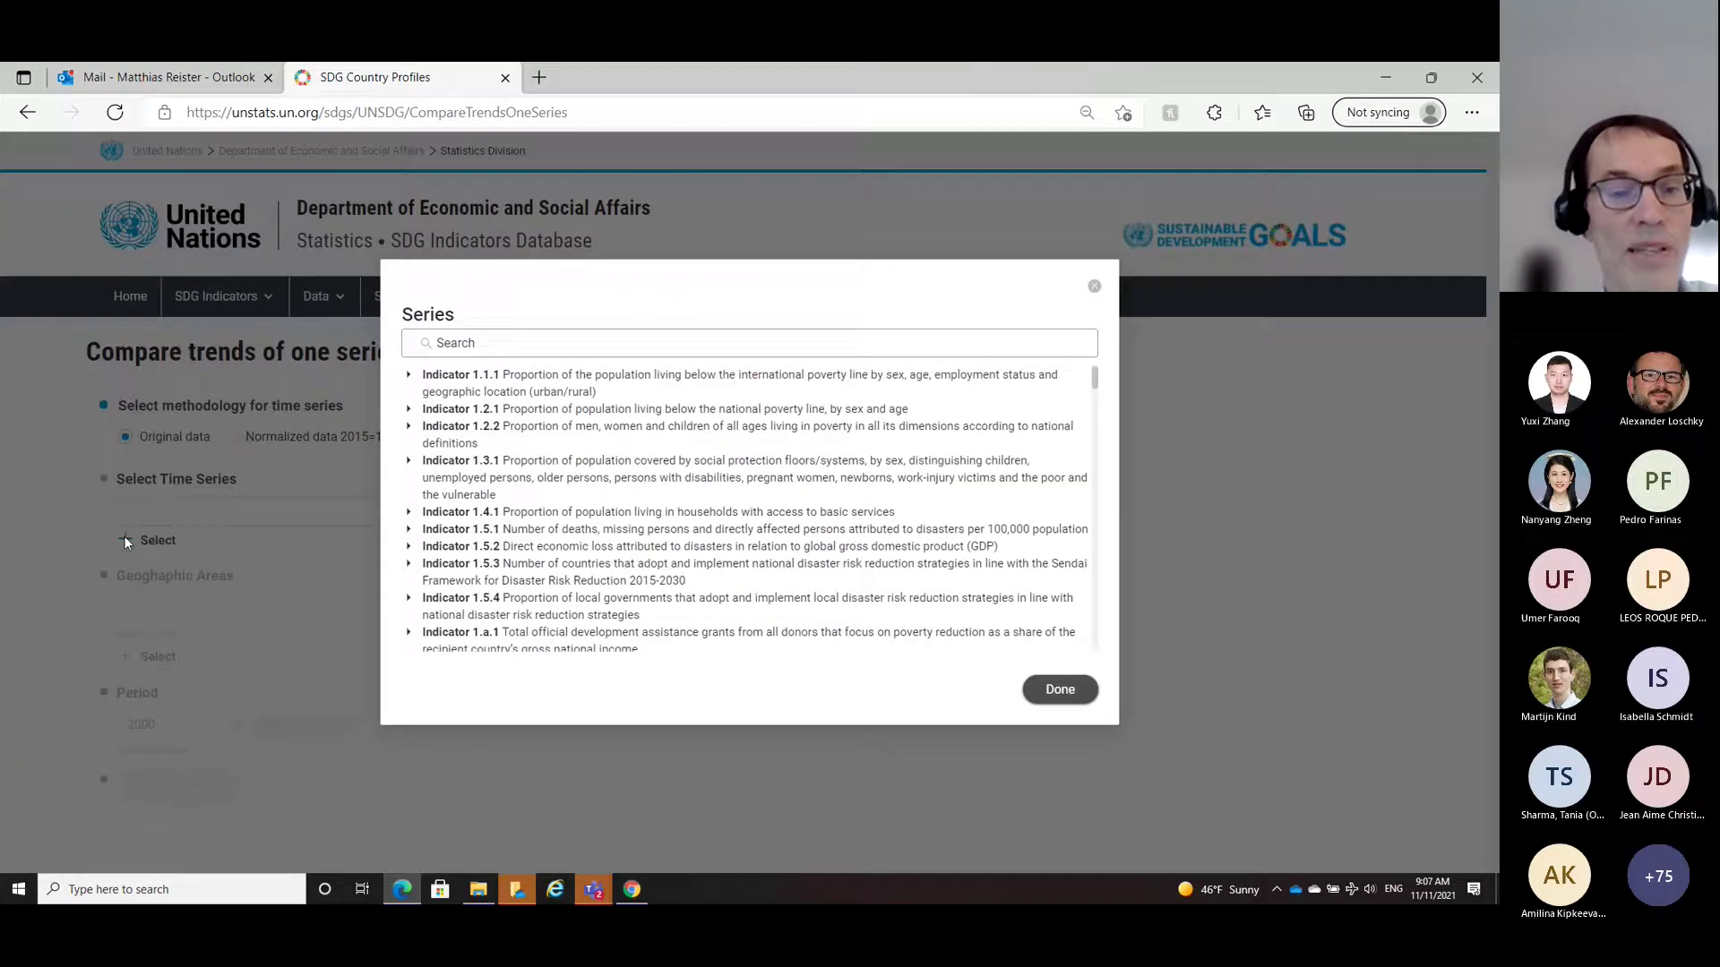
{"action": "scroll", "coordinate": [533, 522], "scroll_direction": "down", "scroll_amount": 1}
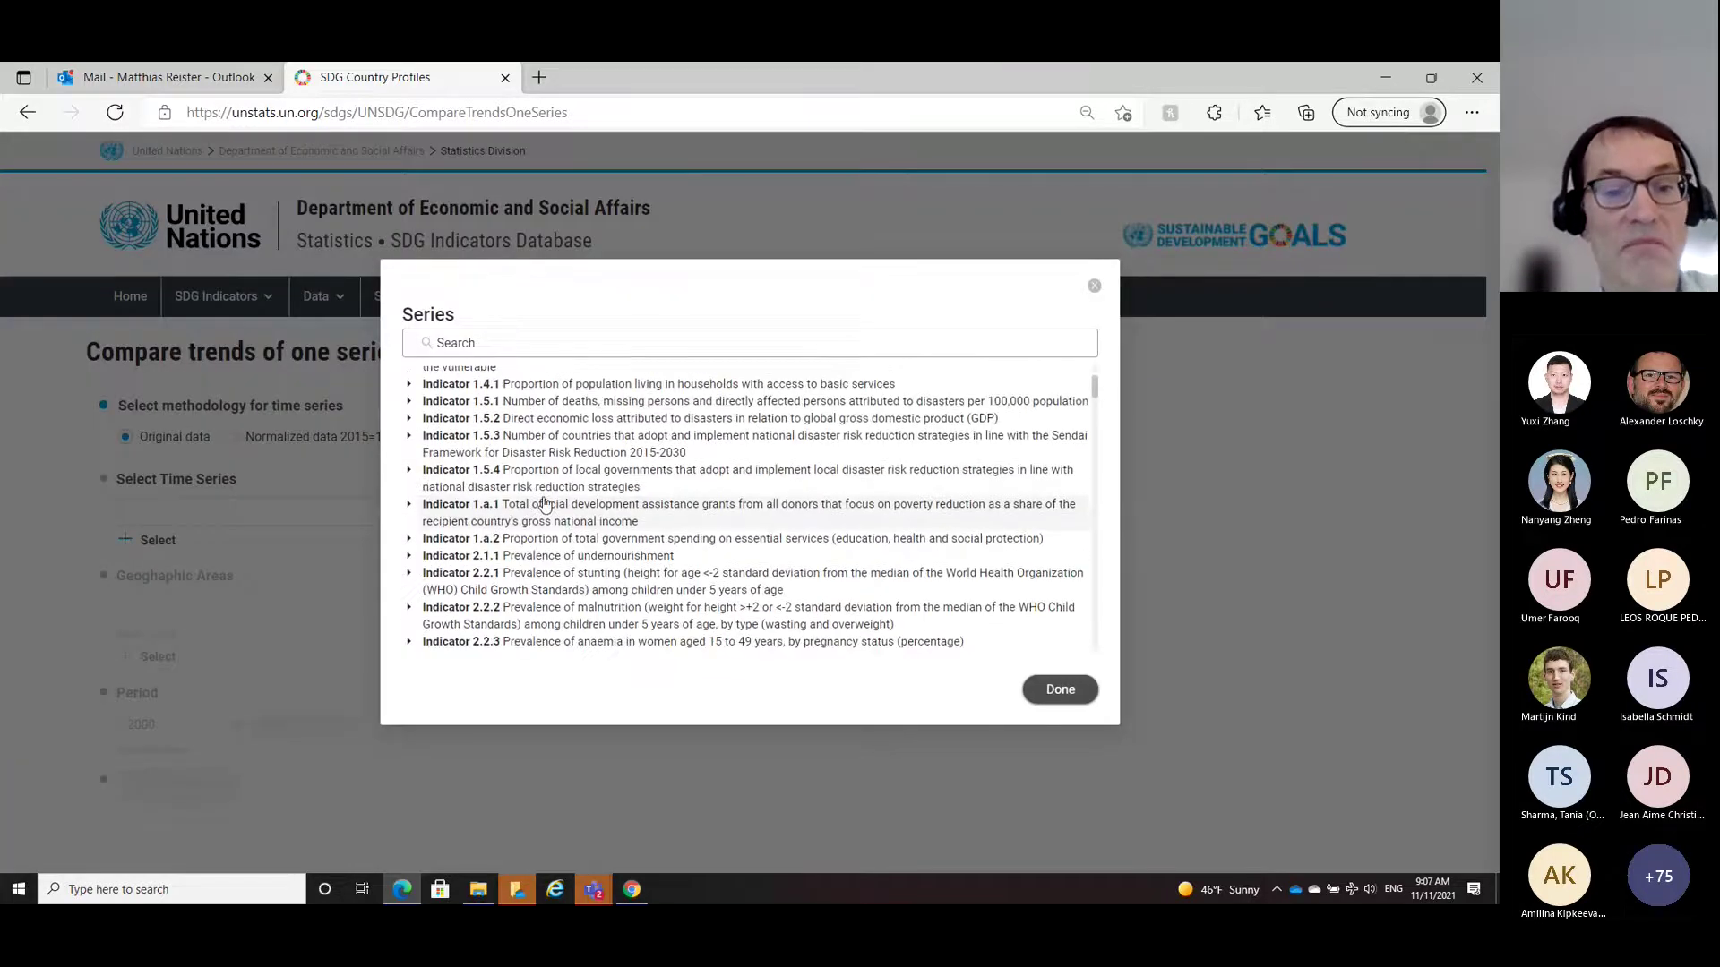
{"action": "scroll", "coordinate": [544, 505], "scroll_direction": "down", "scroll_amount": 1}
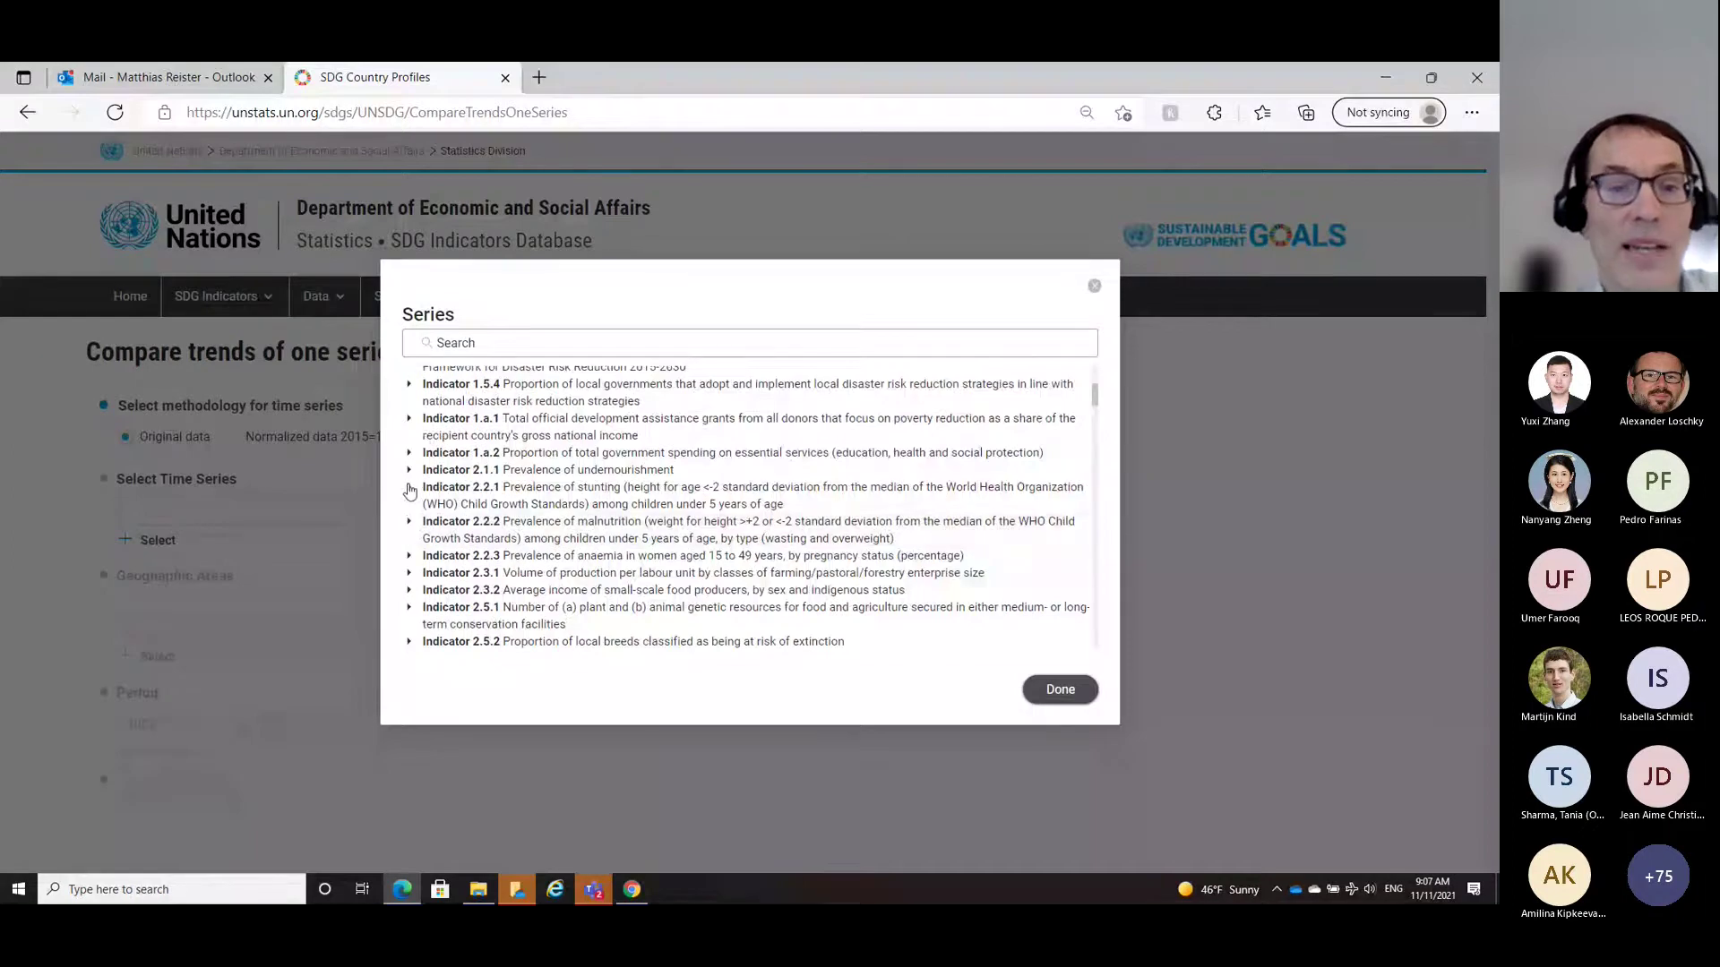
{"action": "left_click", "coordinate": [409, 470]}
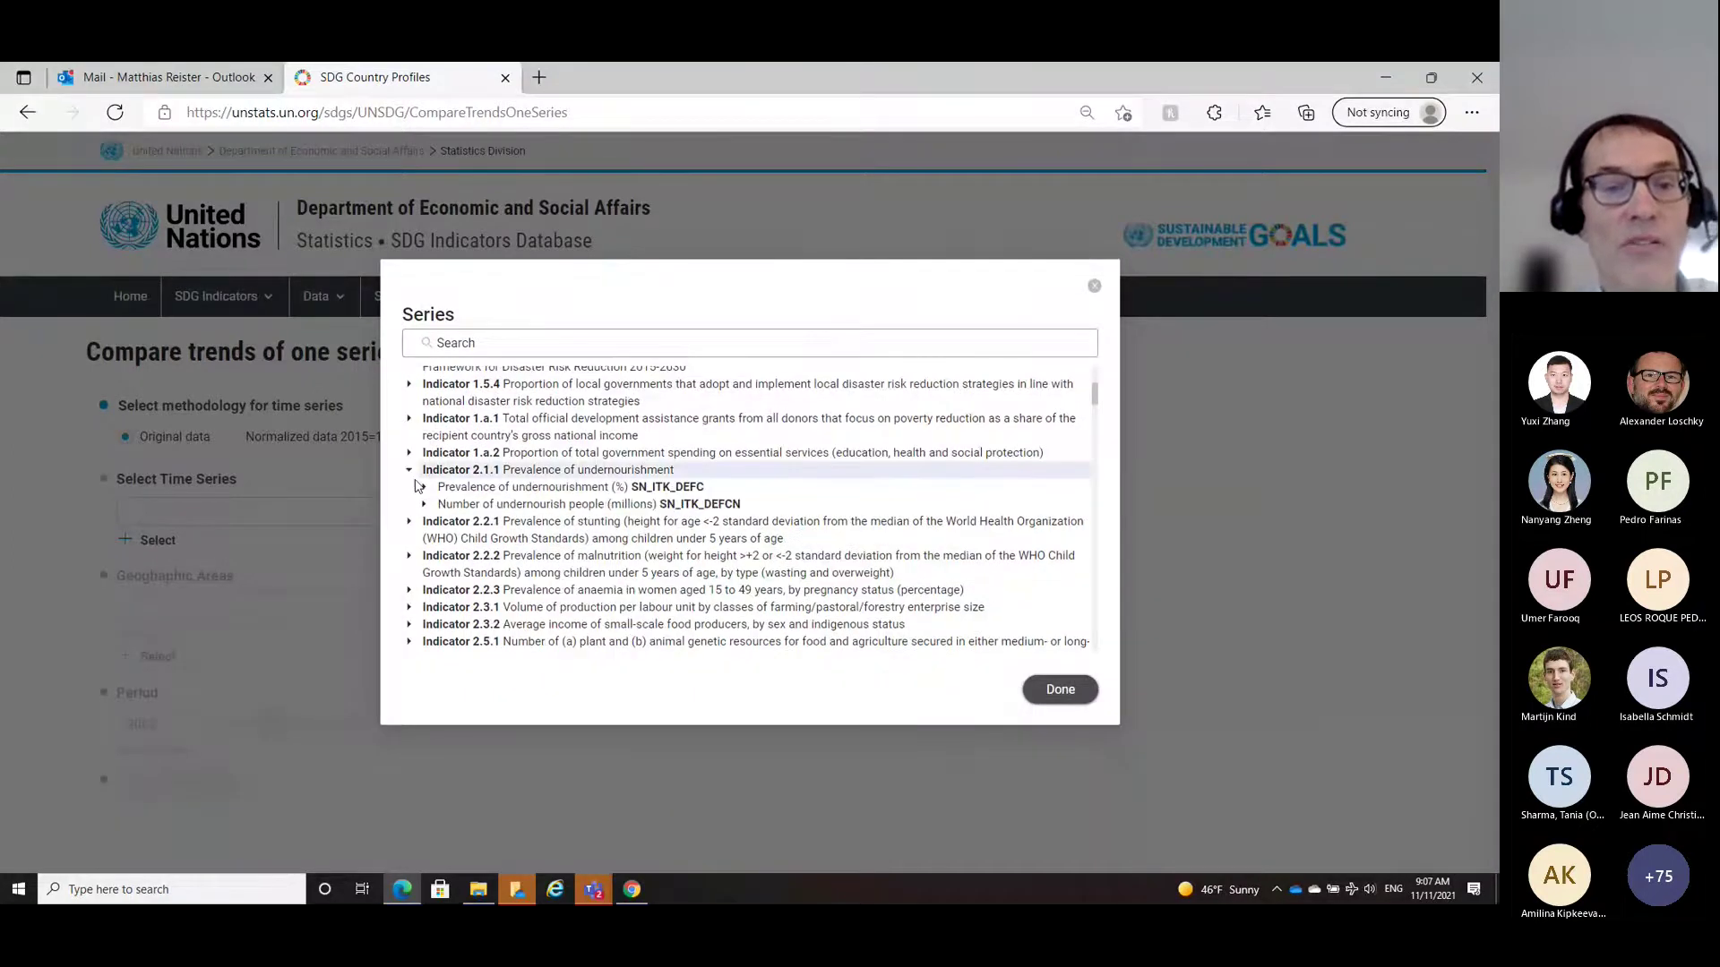
{"action": "left_click", "coordinate": [423, 487]}
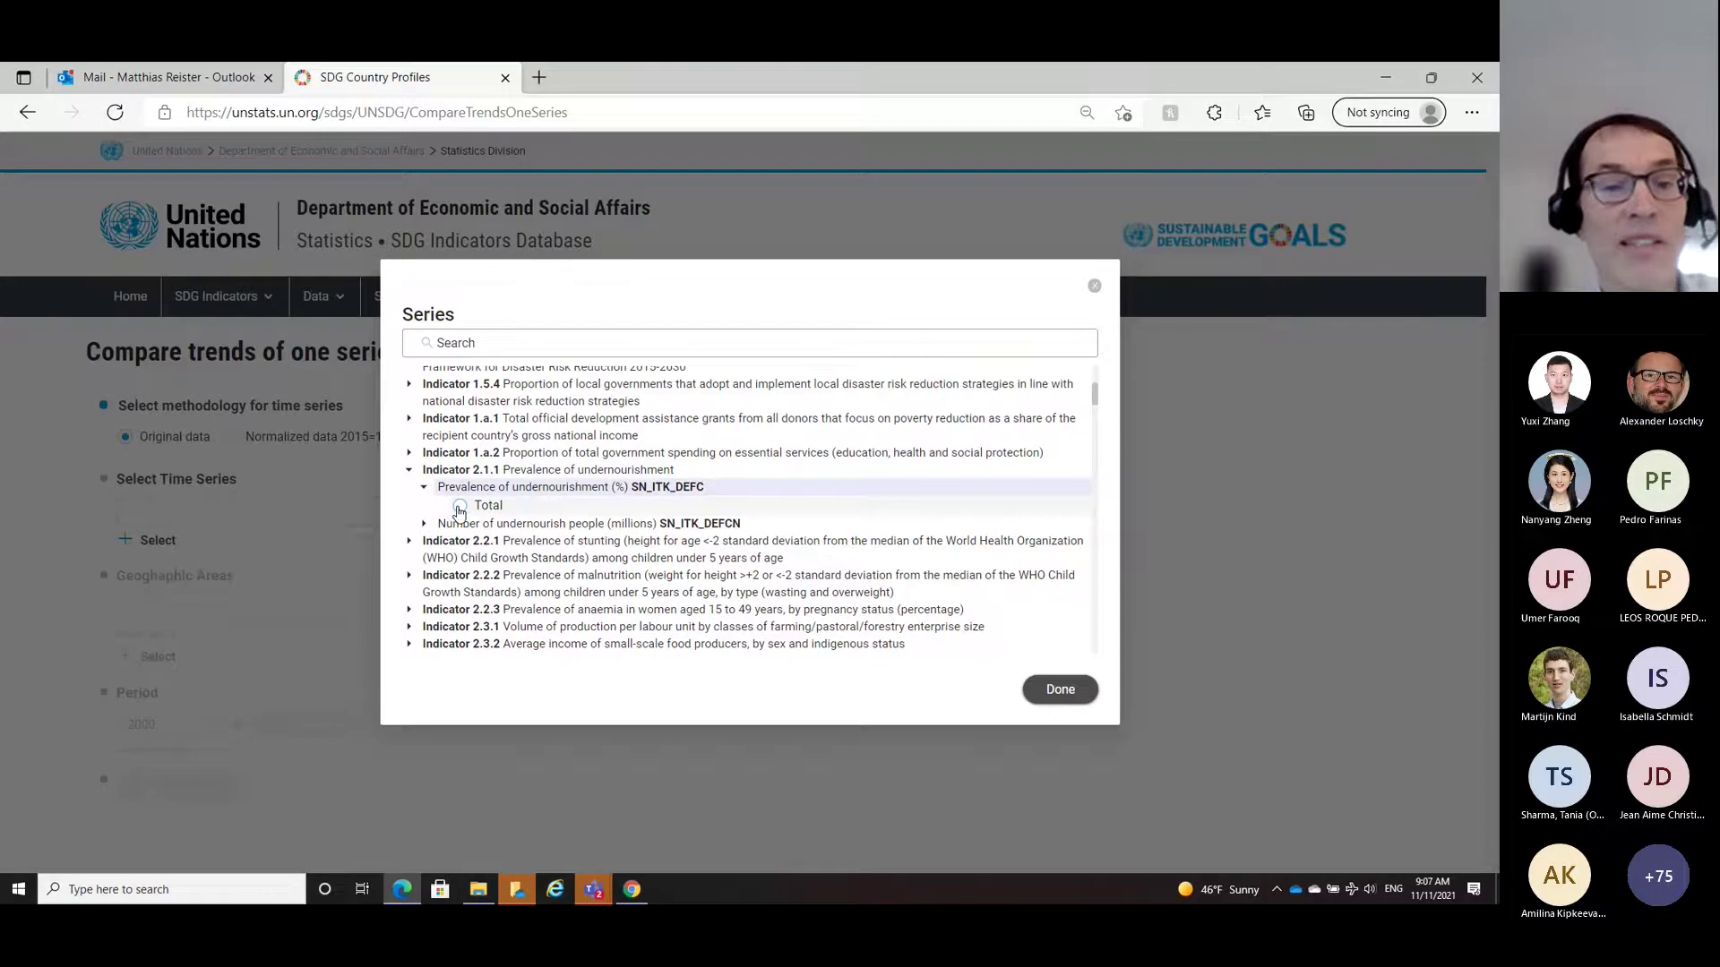
{"action": "left_click", "coordinate": [459, 507]}
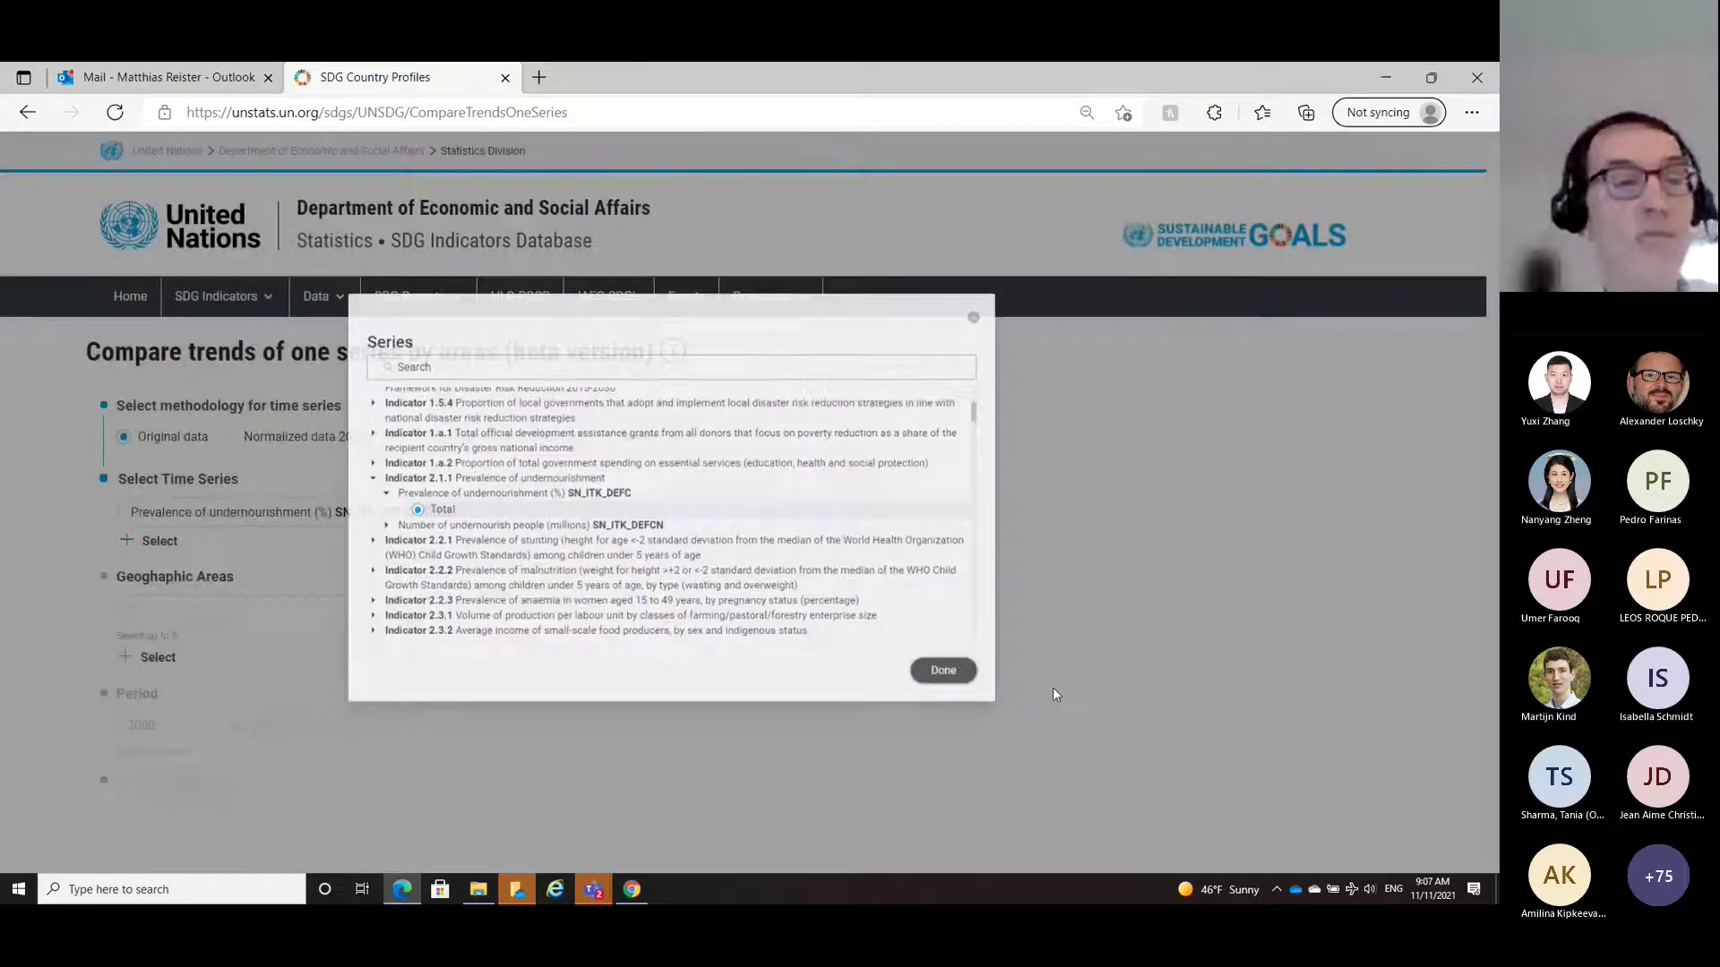
{"action": "left_click", "coordinate": [1060, 689]}
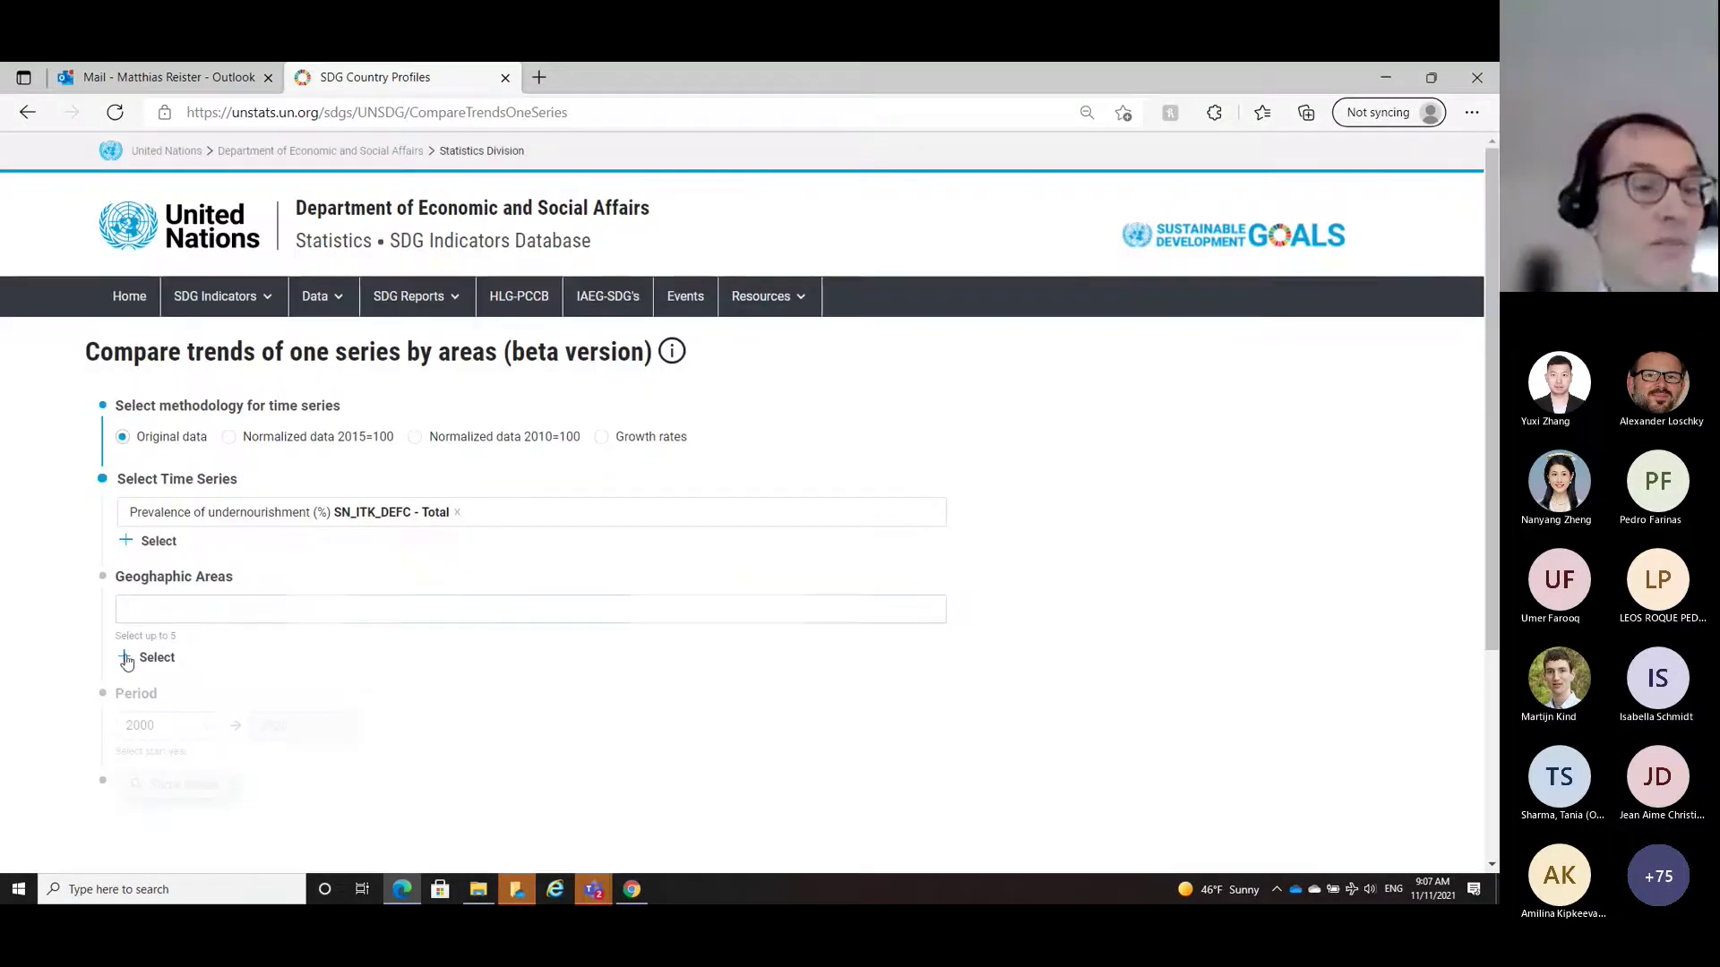
Step: Choose World, Albania, Bangladesh and Barbados as the geographic areas and confirm the selection
{"action": "left_click", "coordinate": [125, 659]}
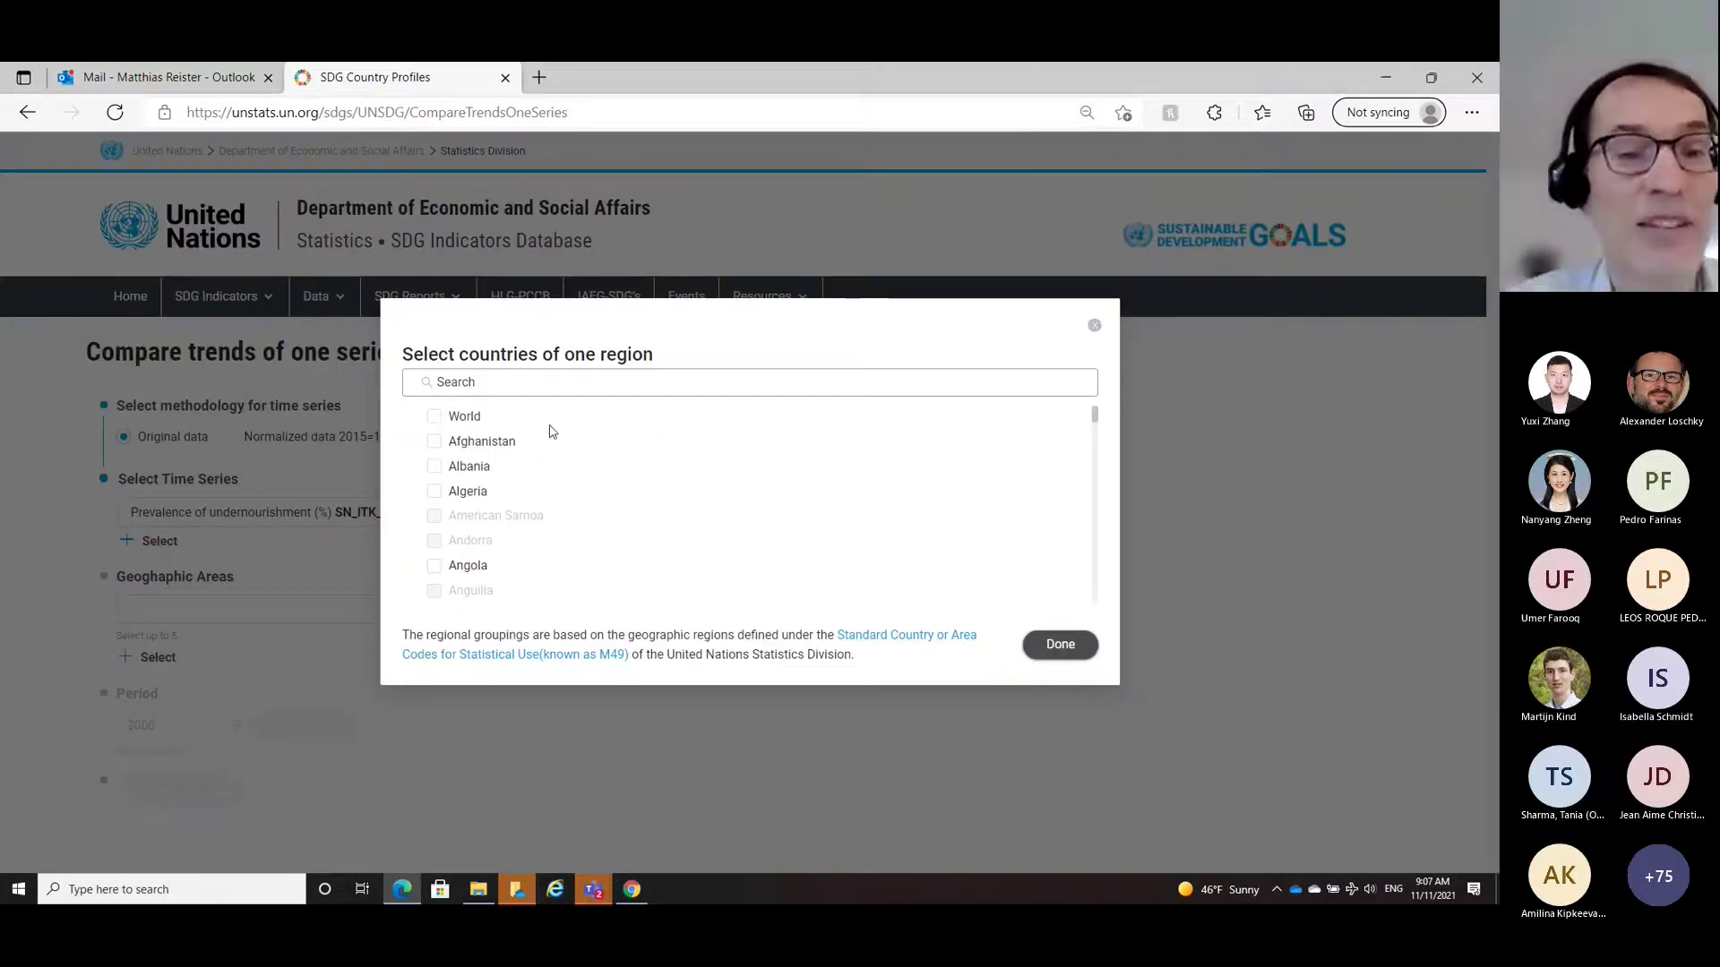
{"action": "left_click", "coordinate": [435, 417]}
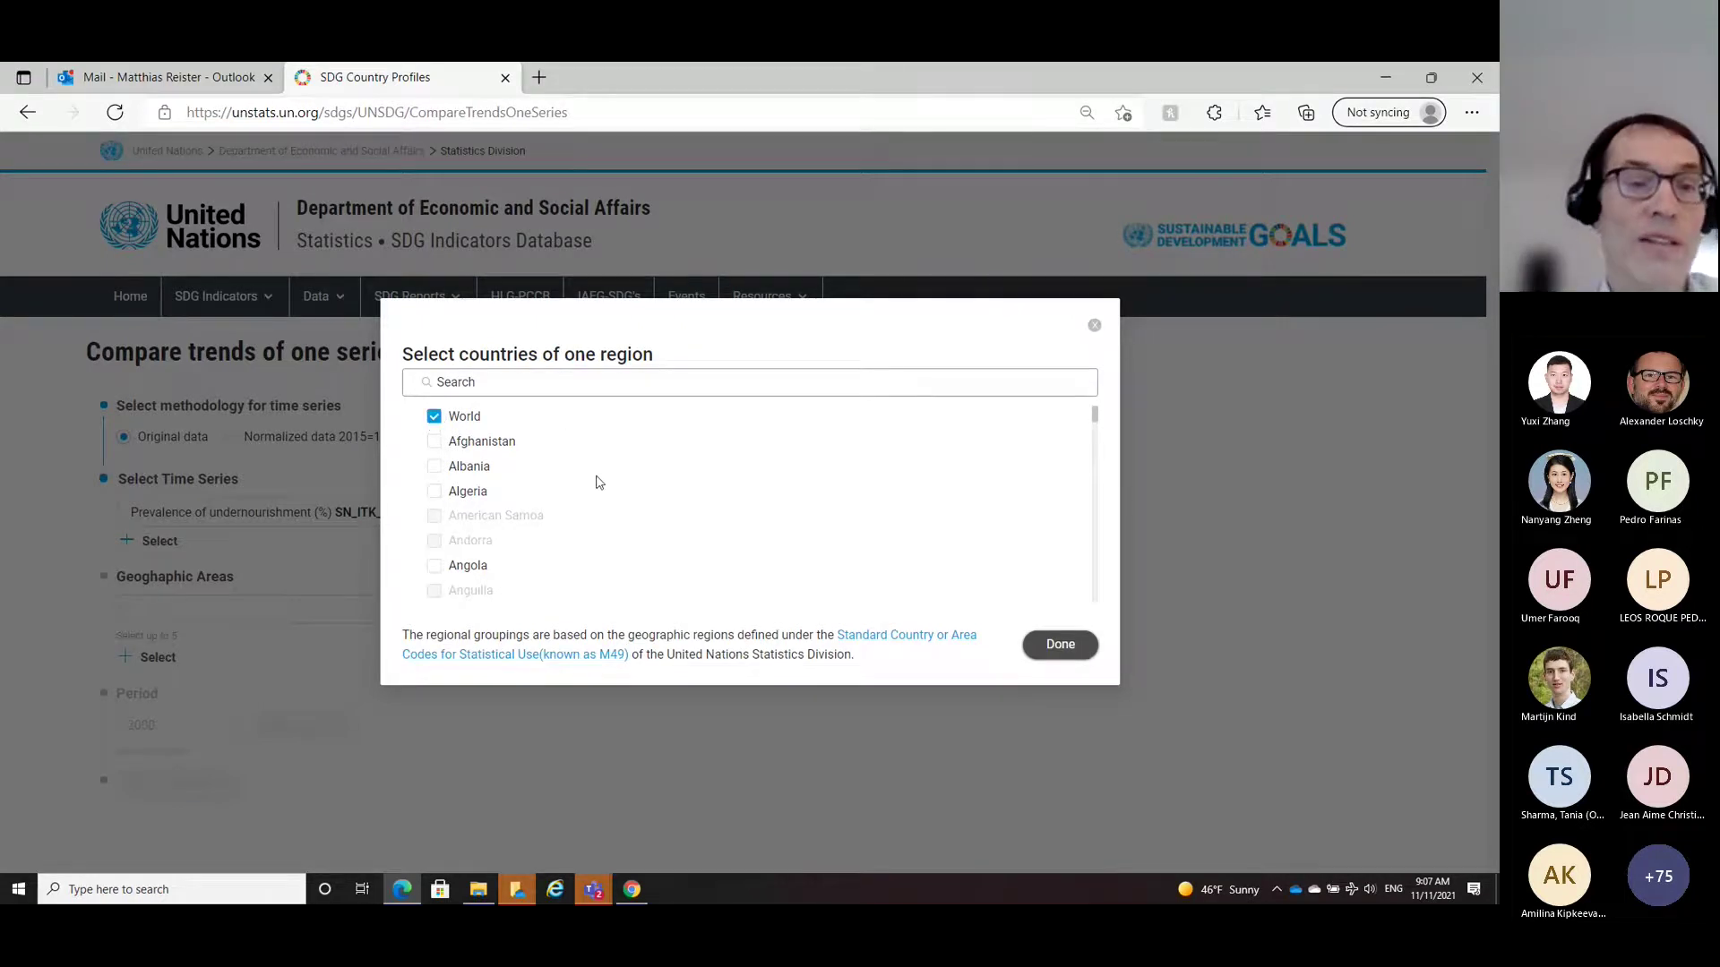
{"action": "left_click", "coordinate": [435, 467]}
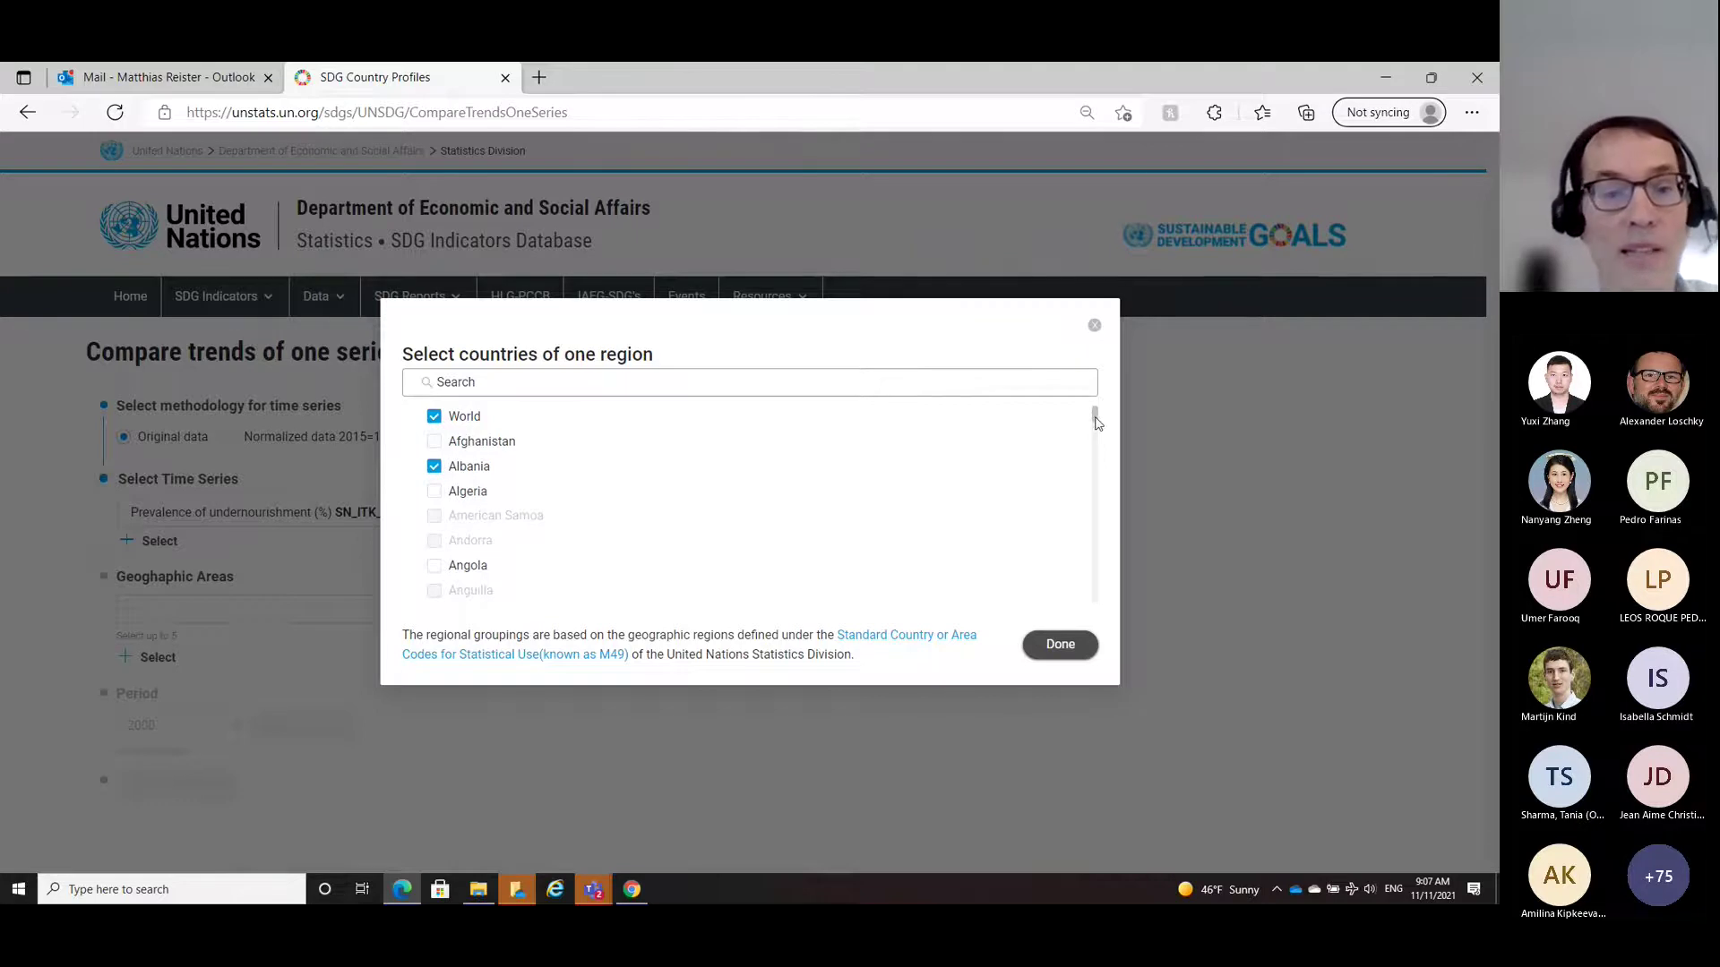
{"action": "scroll", "coordinate": [1097, 423], "scroll_direction": "down", "scroll_amount": 3}
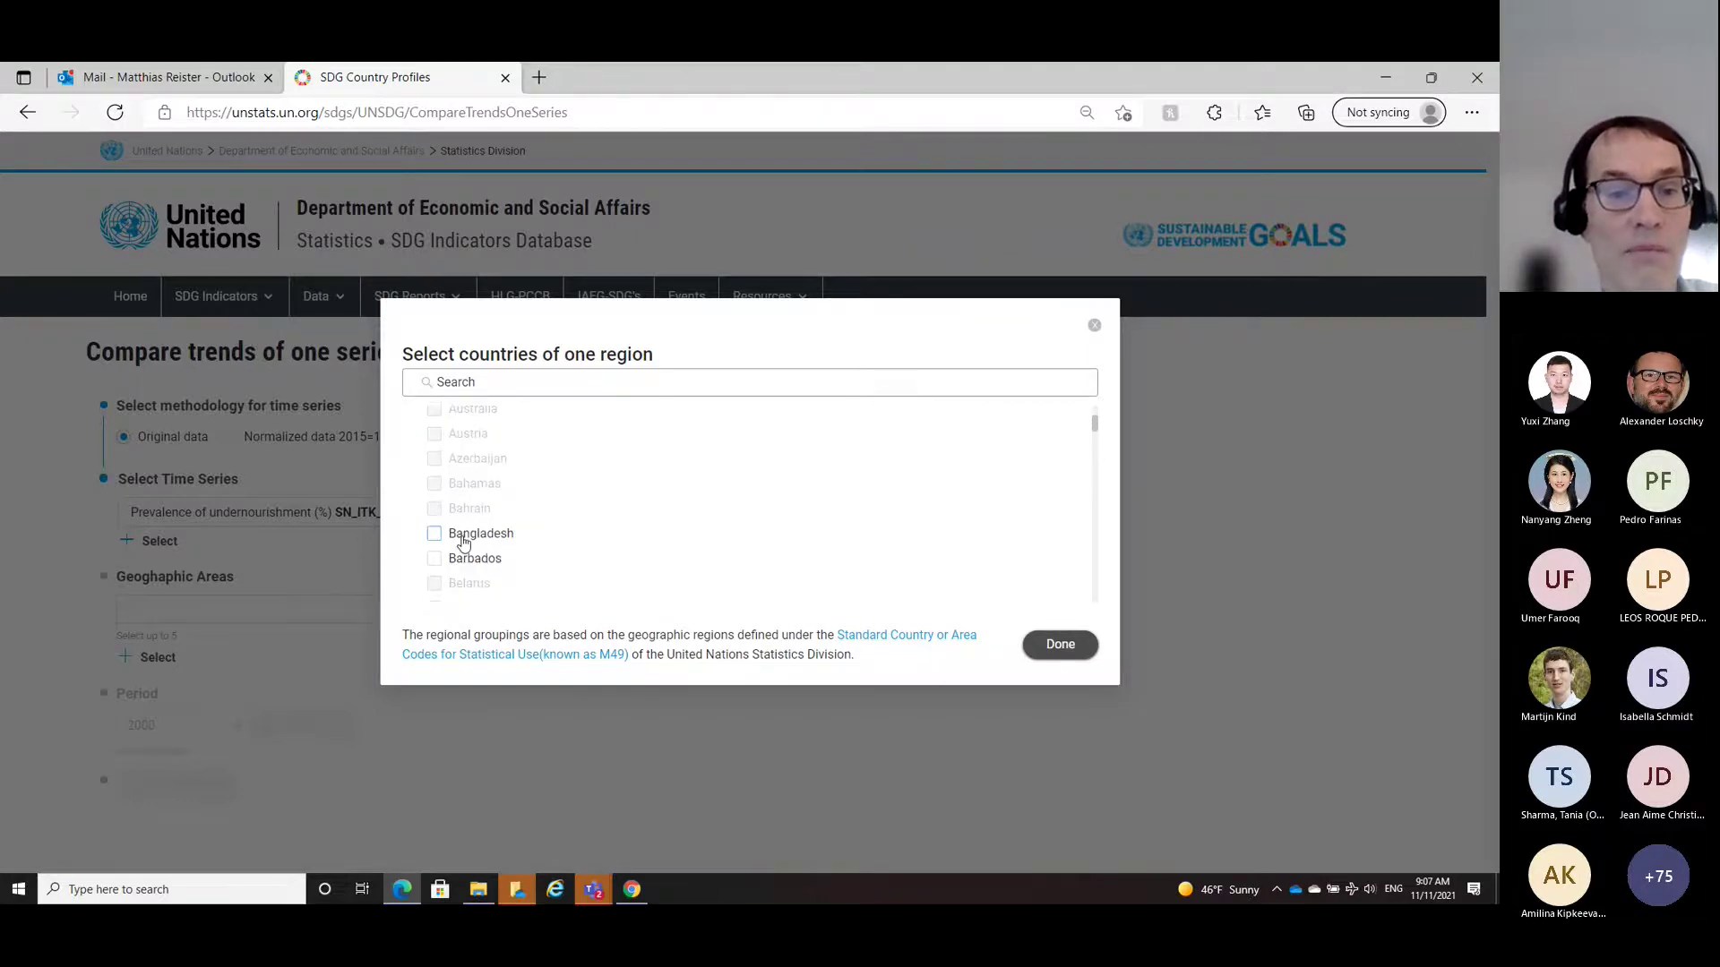
{"action": "left_click", "coordinate": [438, 560]}
{"action": "left_click", "coordinate": [433, 533]}
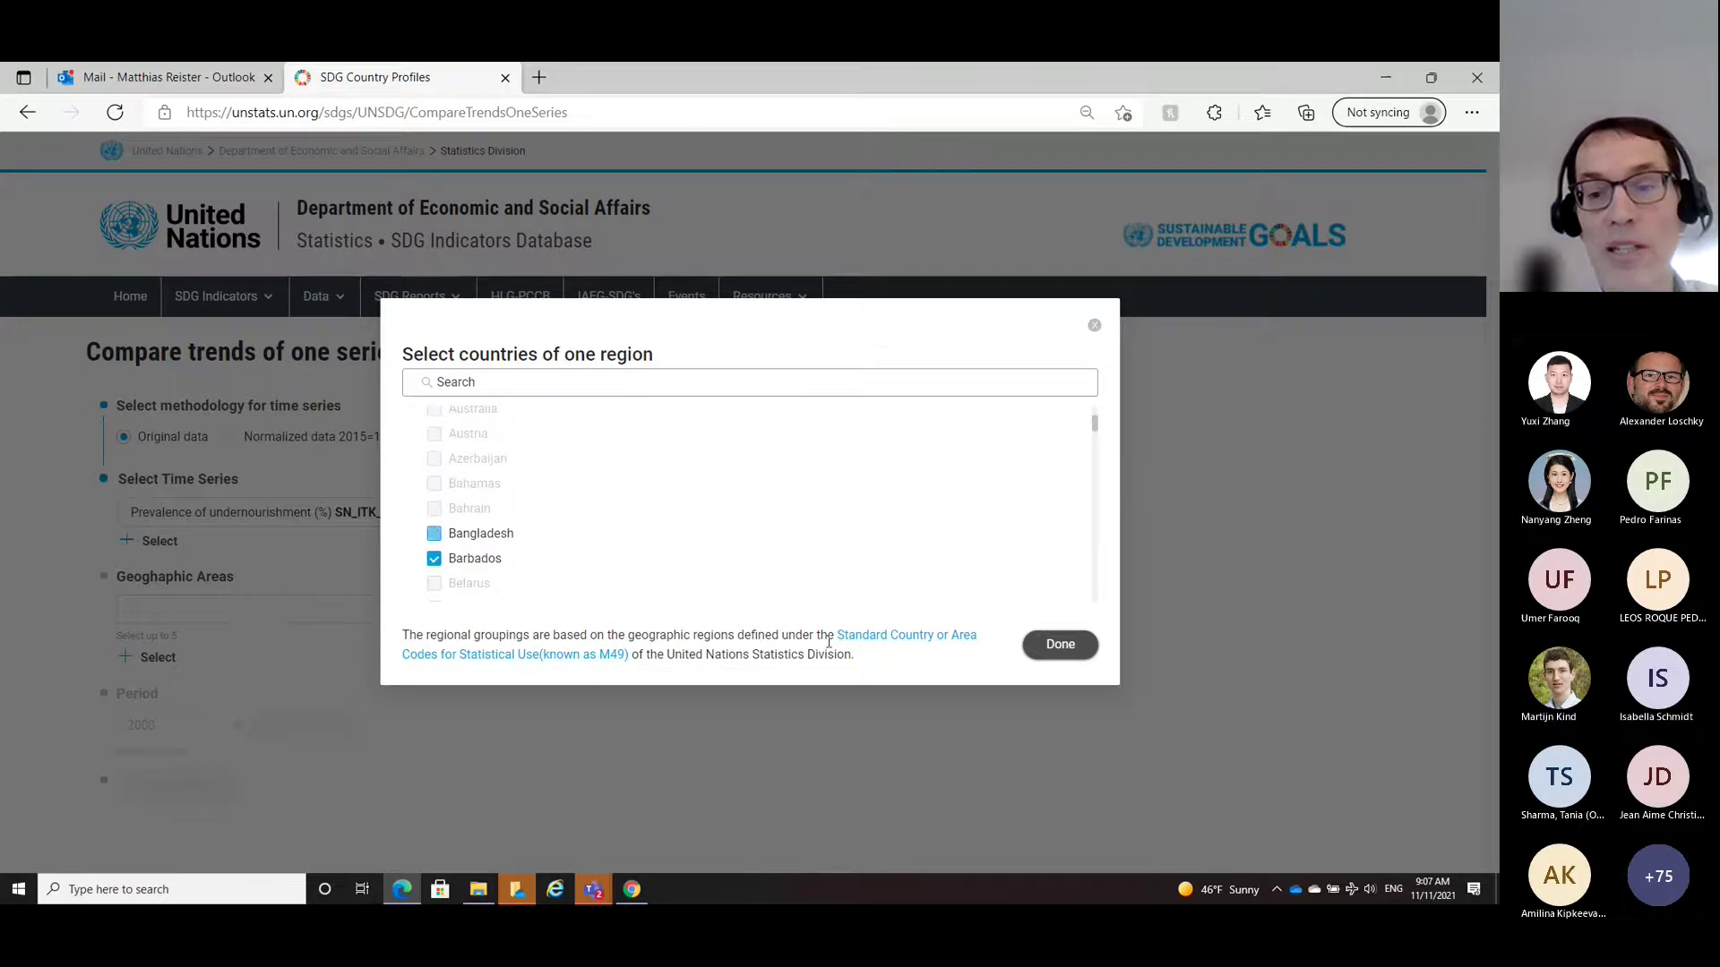
{"action": "left_click", "coordinate": [1060, 644]}
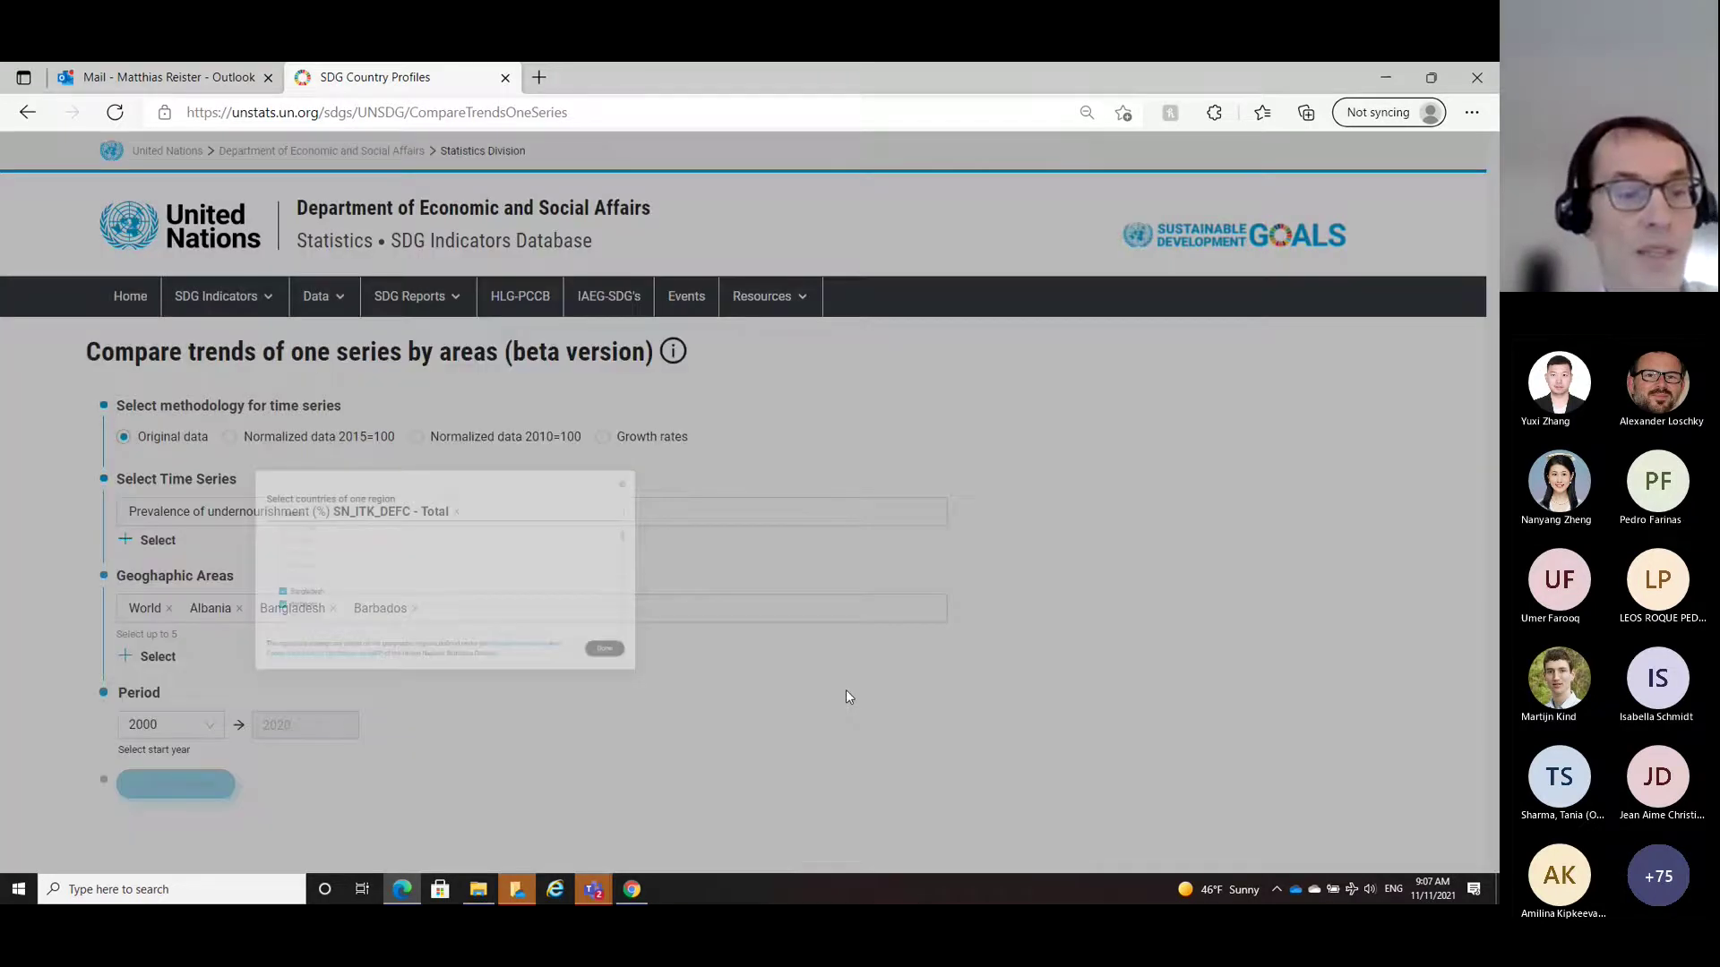
Step: Show the undernourishment results for the chosen areas and examine the trend chart, its legend and the query settings
{"action": "left_click", "coordinate": [186, 785]}
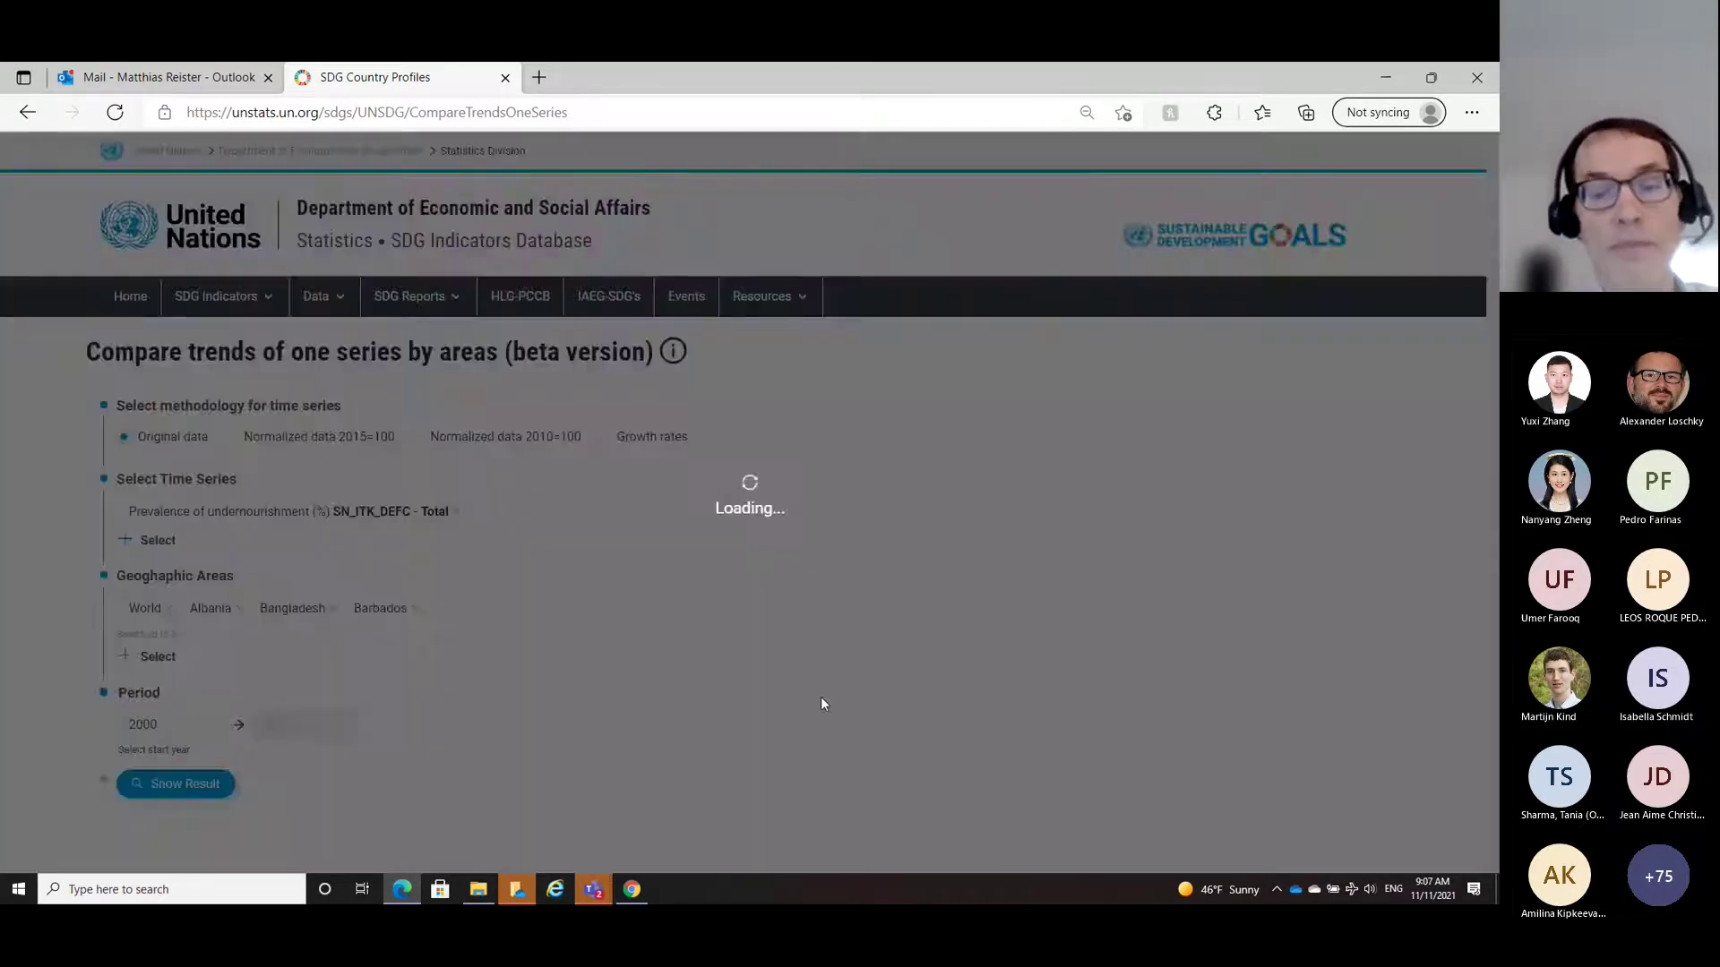
{"action": "scroll", "coordinate": [1077, 549], "scroll_direction": "down", "scroll_amount": 7}
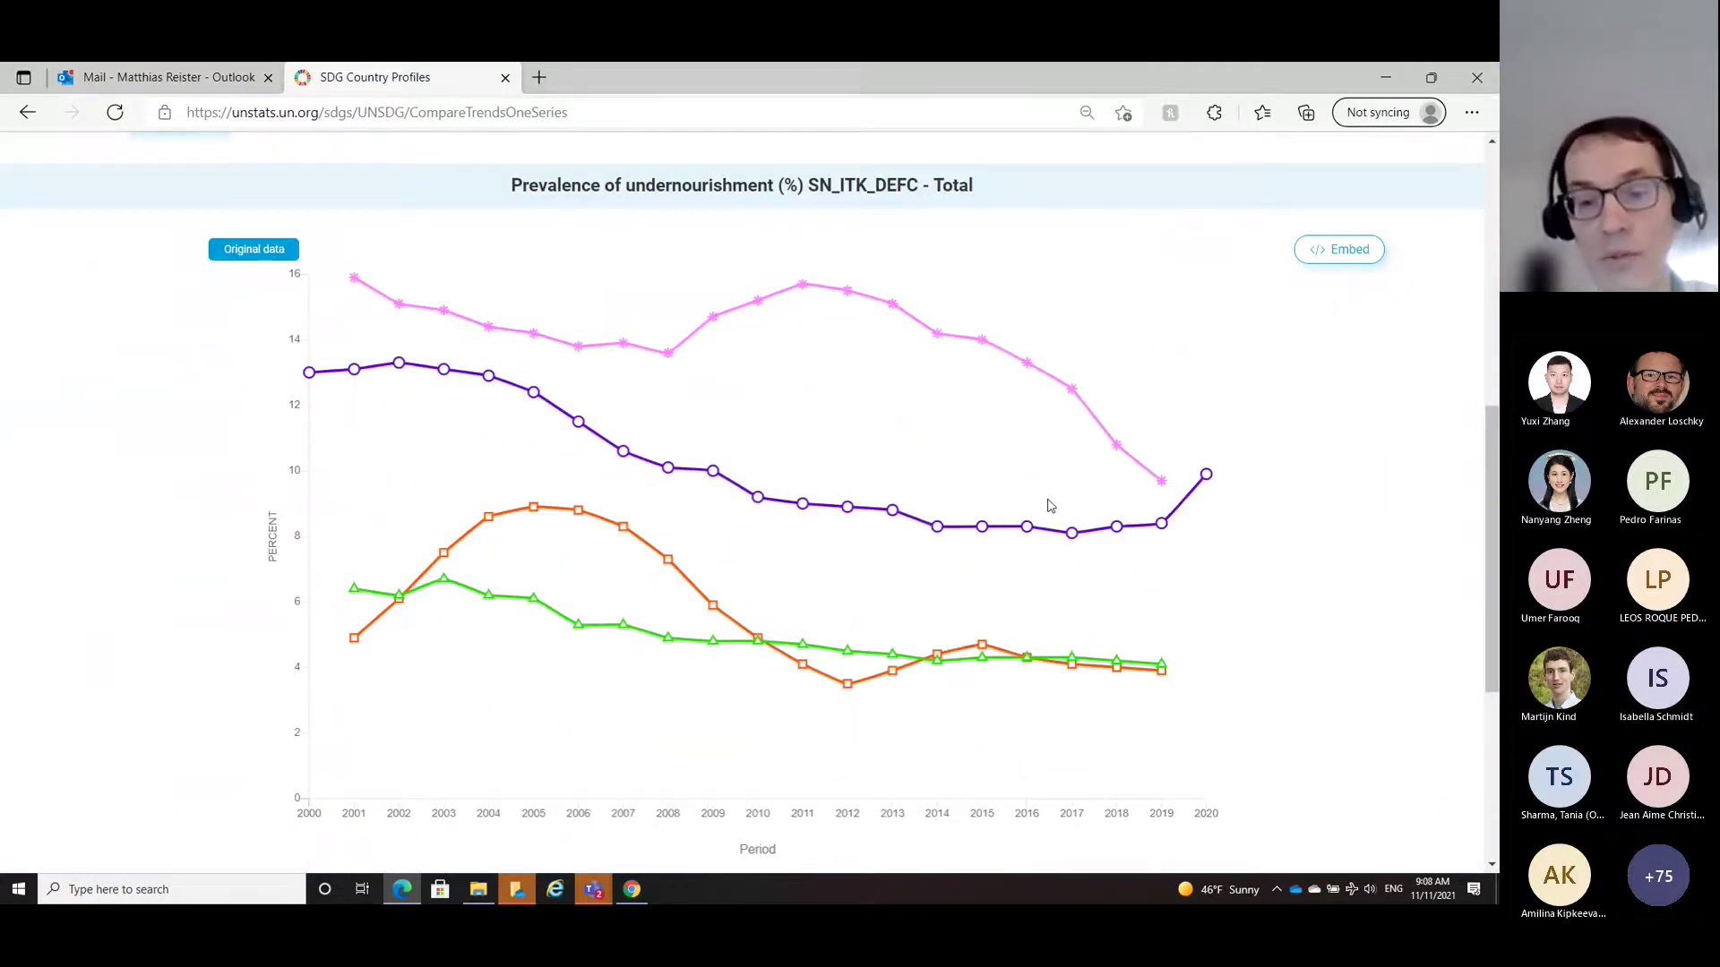
{"action": "scroll", "coordinate": [1048, 504], "scroll_direction": "down", "scroll_amount": 1}
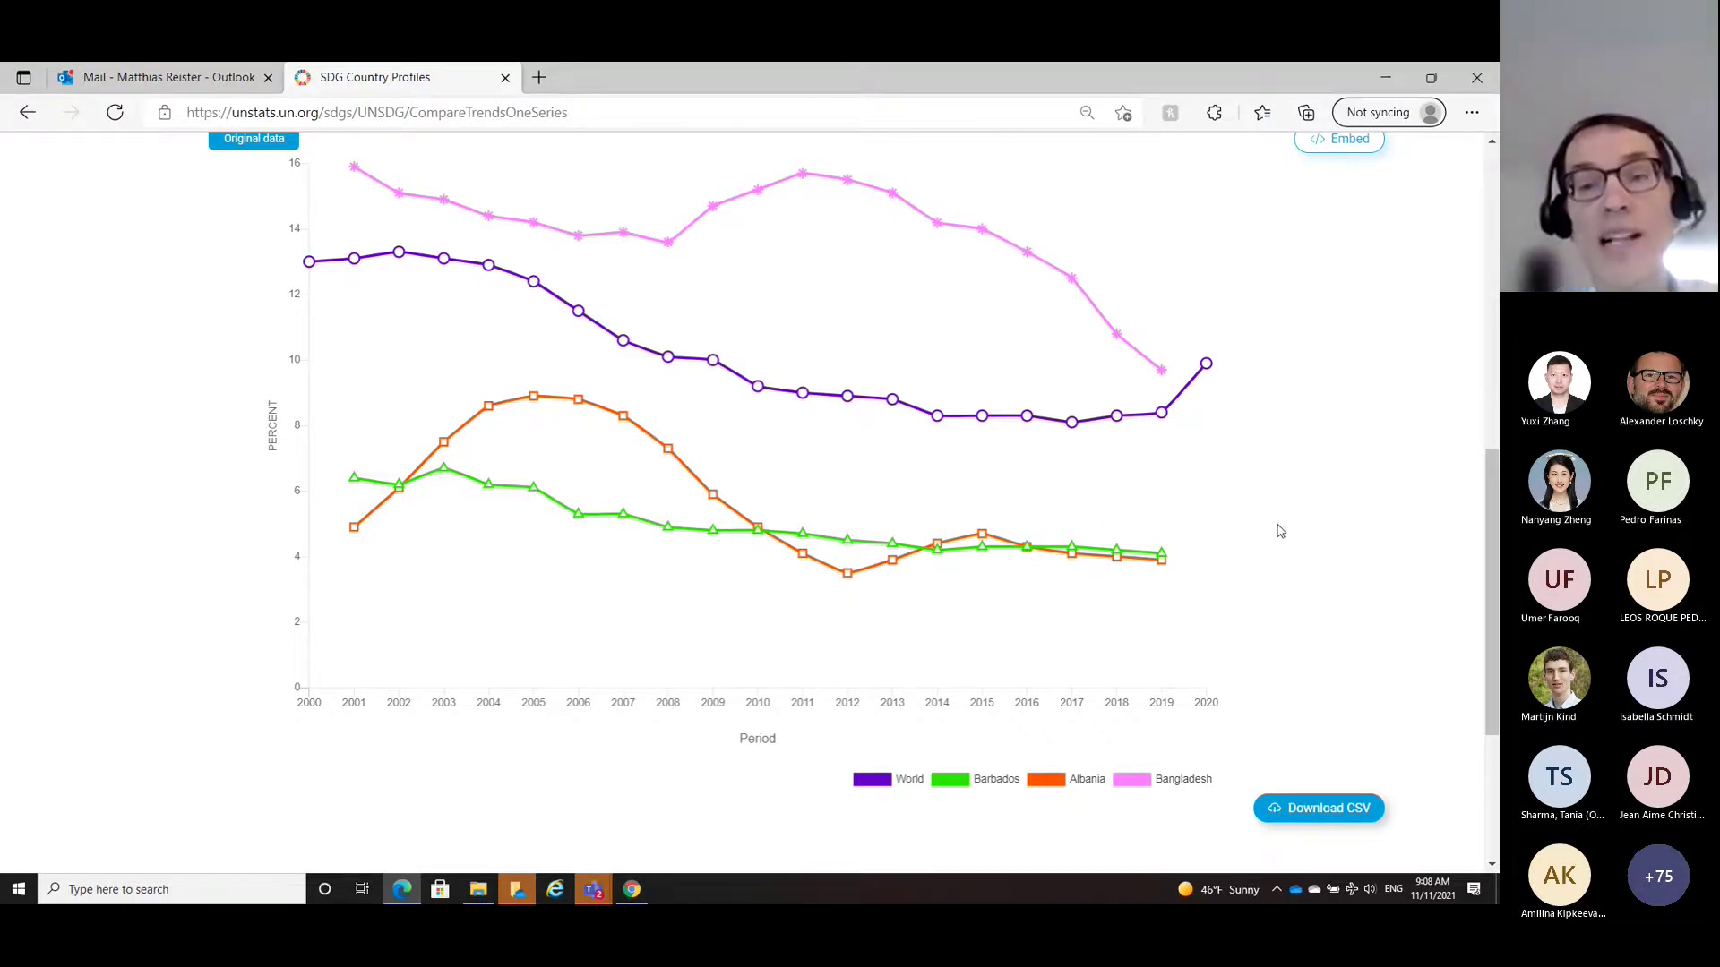
{"action": "scroll", "coordinate": [1265, 421], "scroll_direction": "up", "scroll_amount": 1}
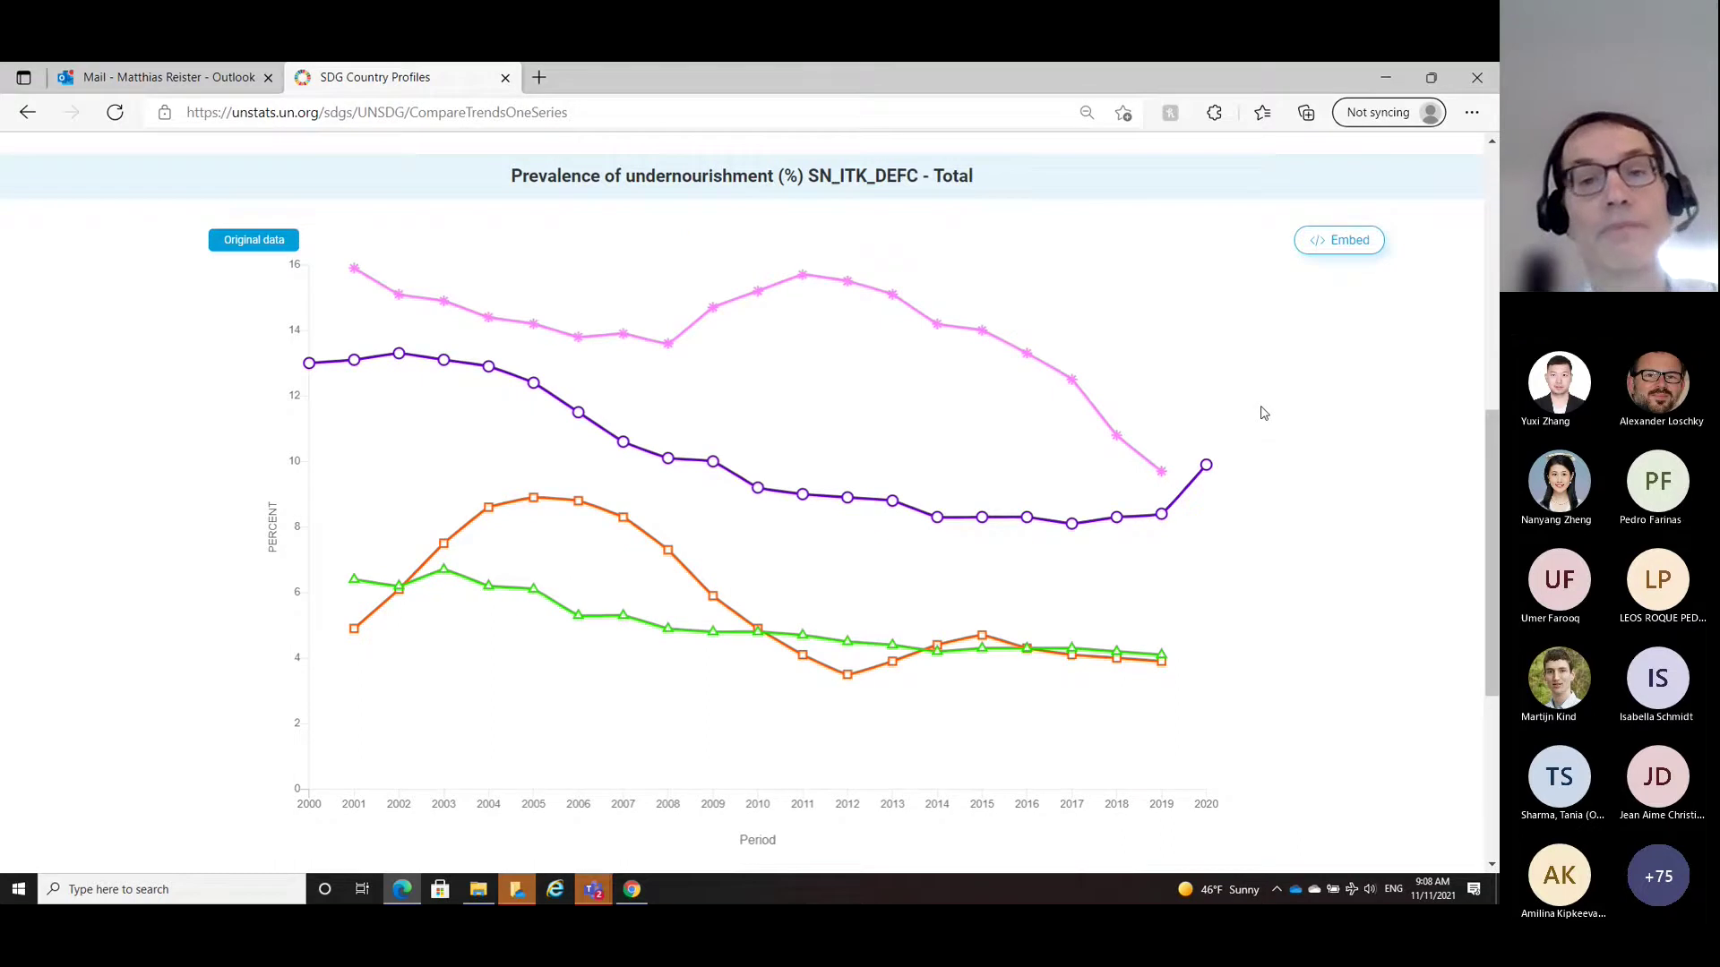
{"action": "scroll", "coordinate": [1262, 412], "scroll_direction": "up", "scroll_amount": 1}
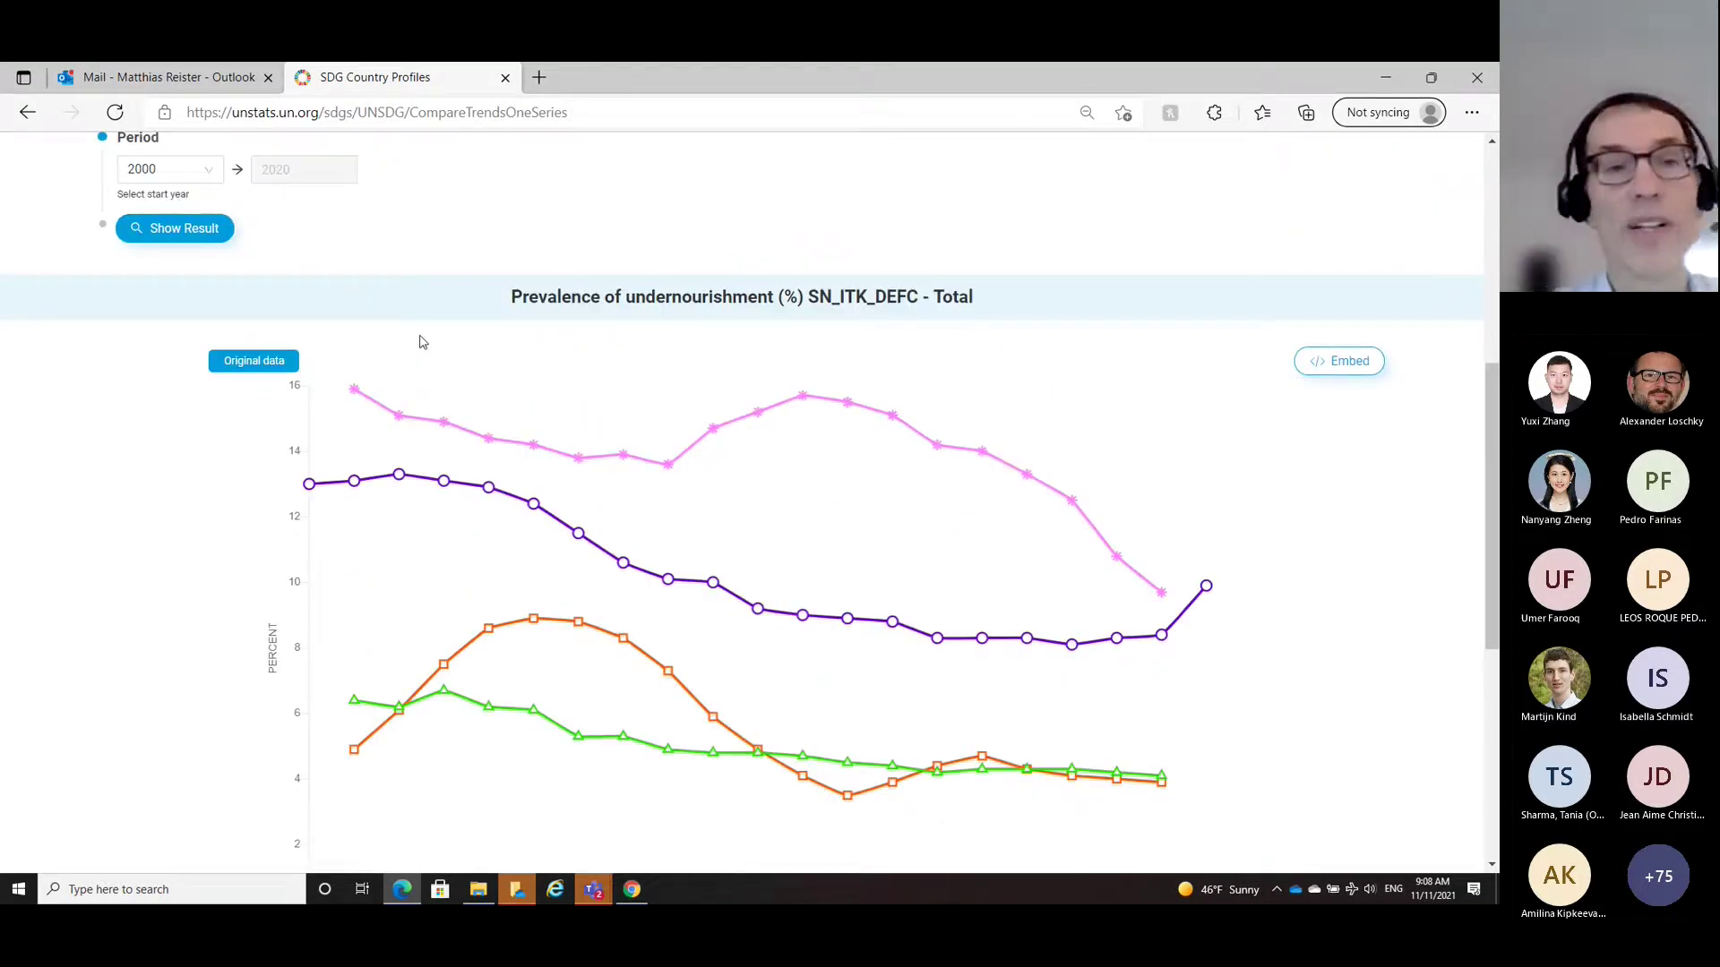
{"action": "scroll", "coordinate": [422, 258], "scroll_direction": "up", "scroll_amount": 3}
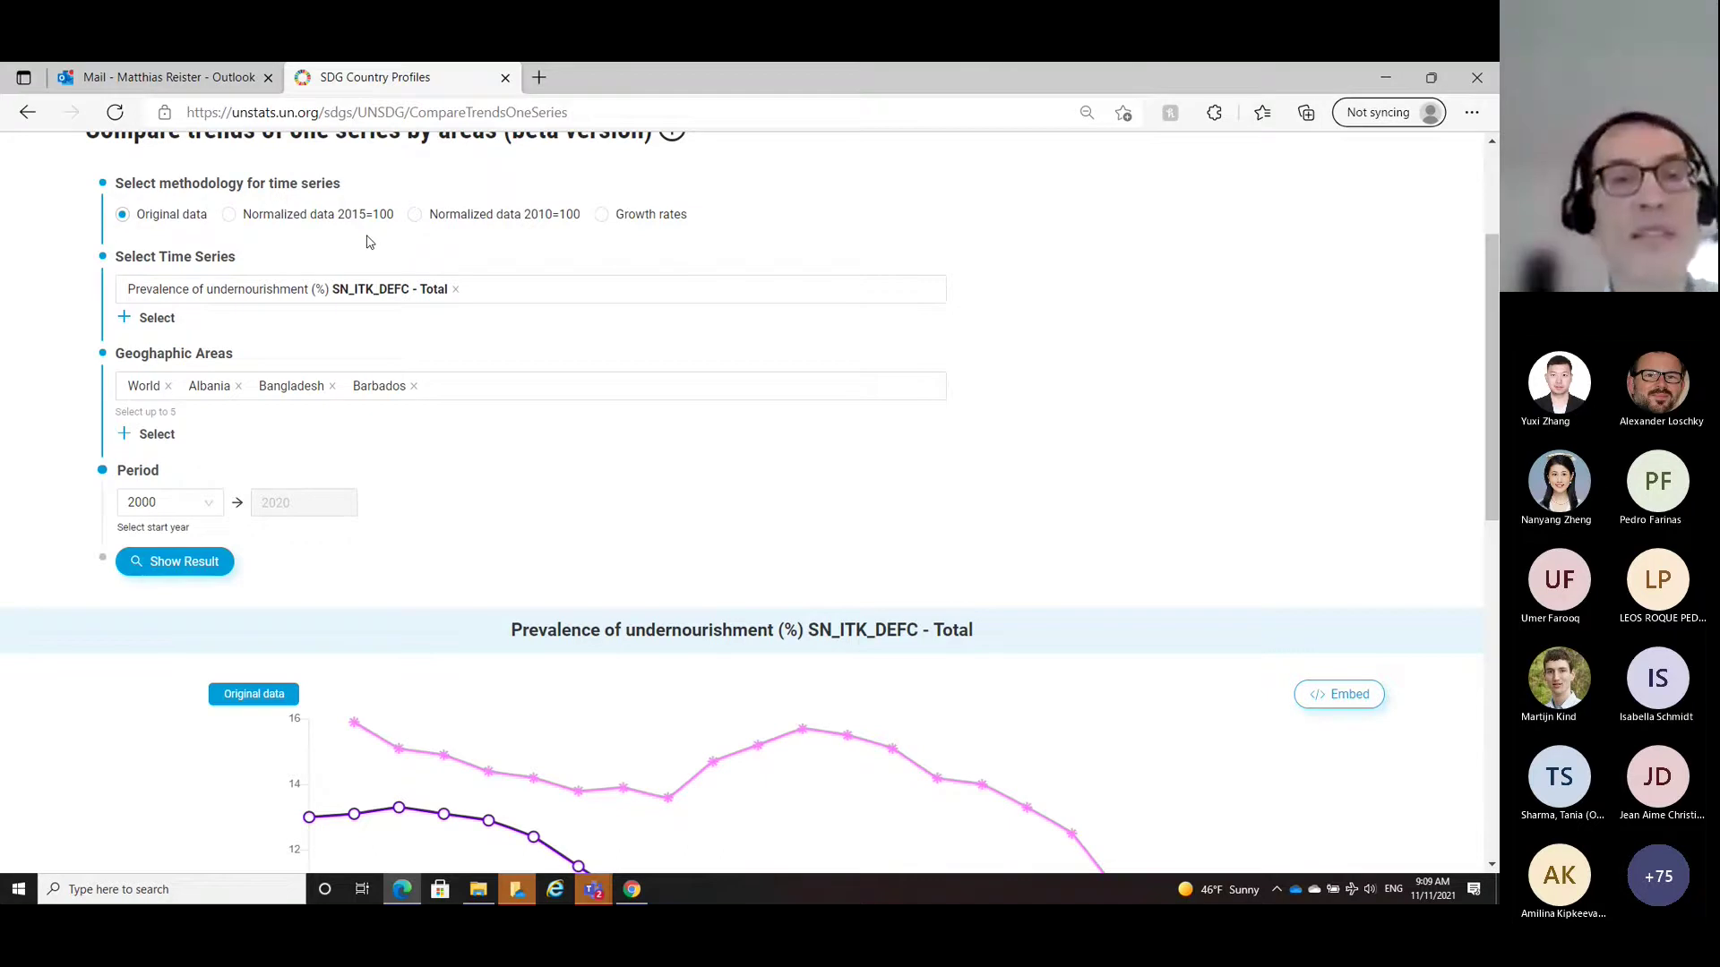
Step: Open the SDG Analytics page for comparing trends of multiple series by one area
{"action": "scroll", "coordinate": [526, 195], "scroll_direction": "up", "scroll_amount": 1}
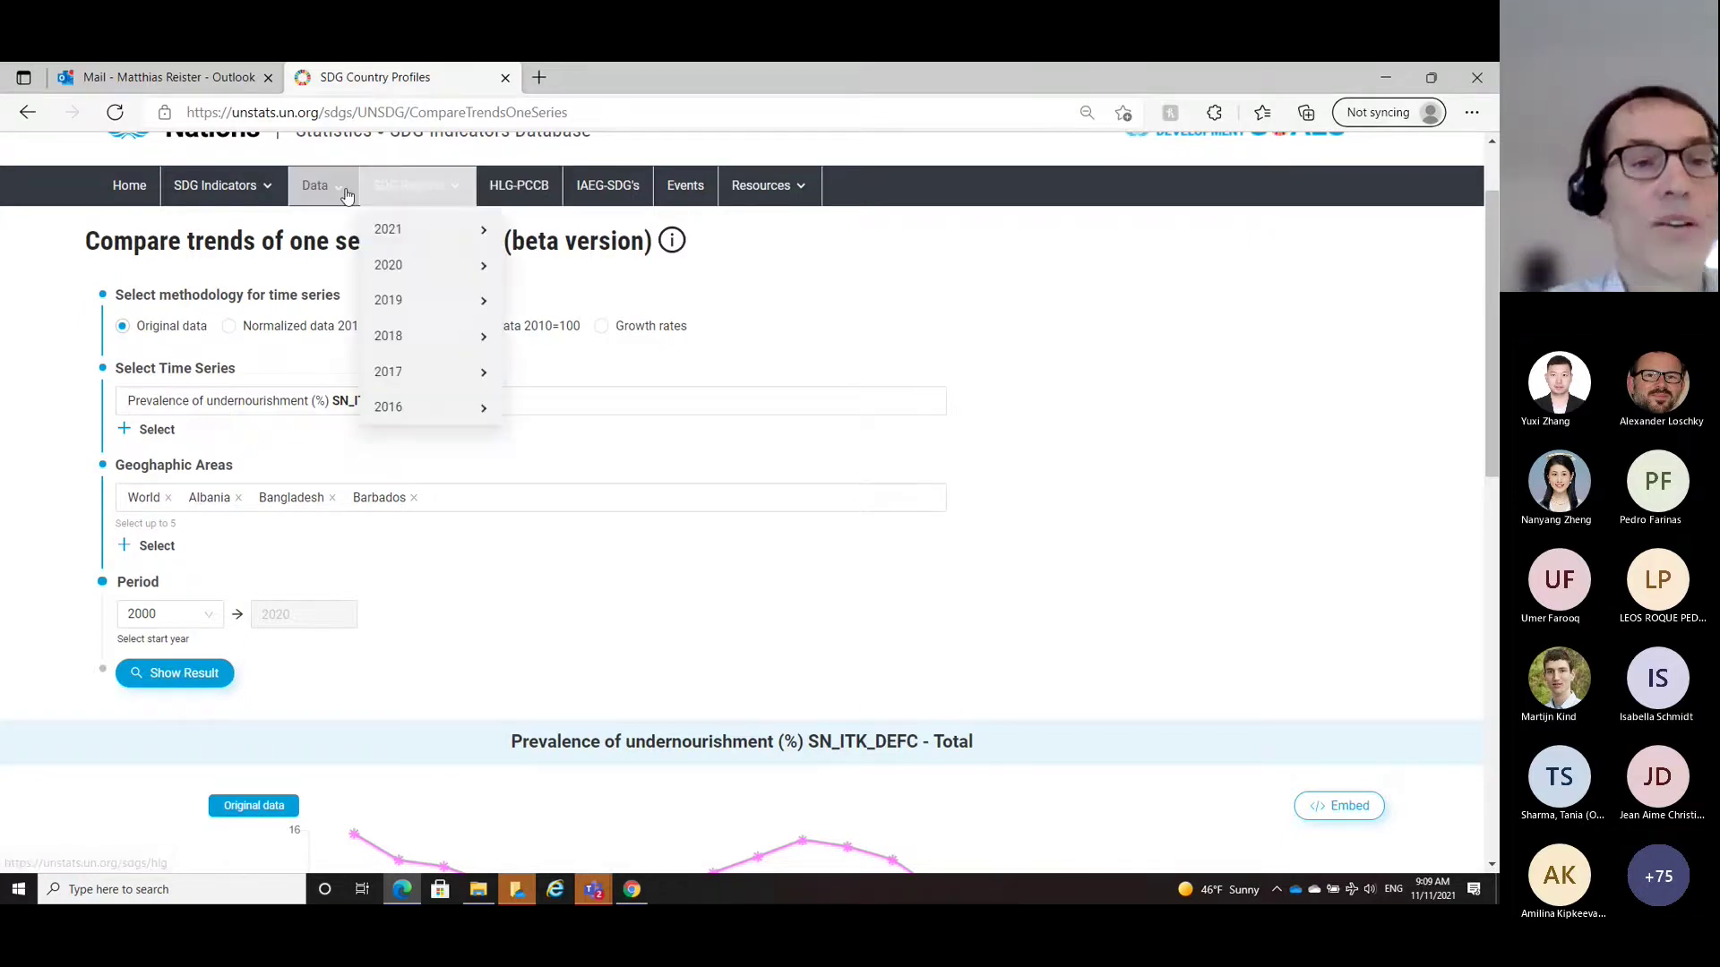
{"action": "mouse_move", "coordinate": [347, 195]}
{"action": "mouse_move", "coordinate": [349, 335]}
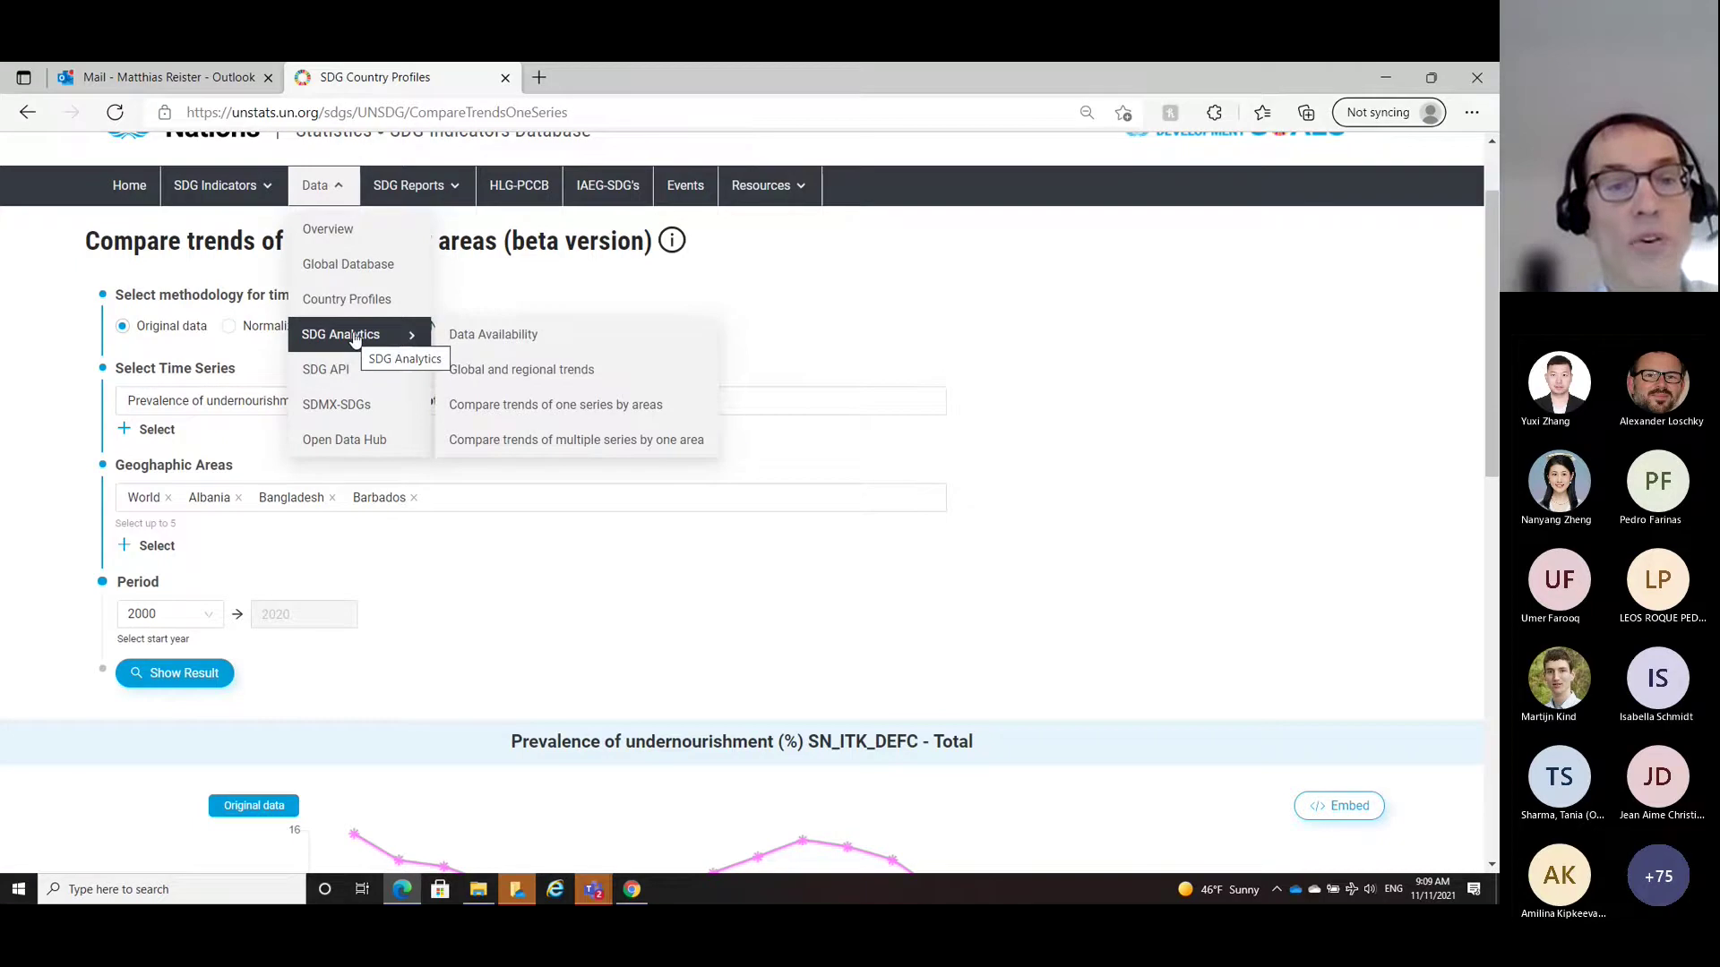
{"action": "left_click", "coordinate": [501, 448]}
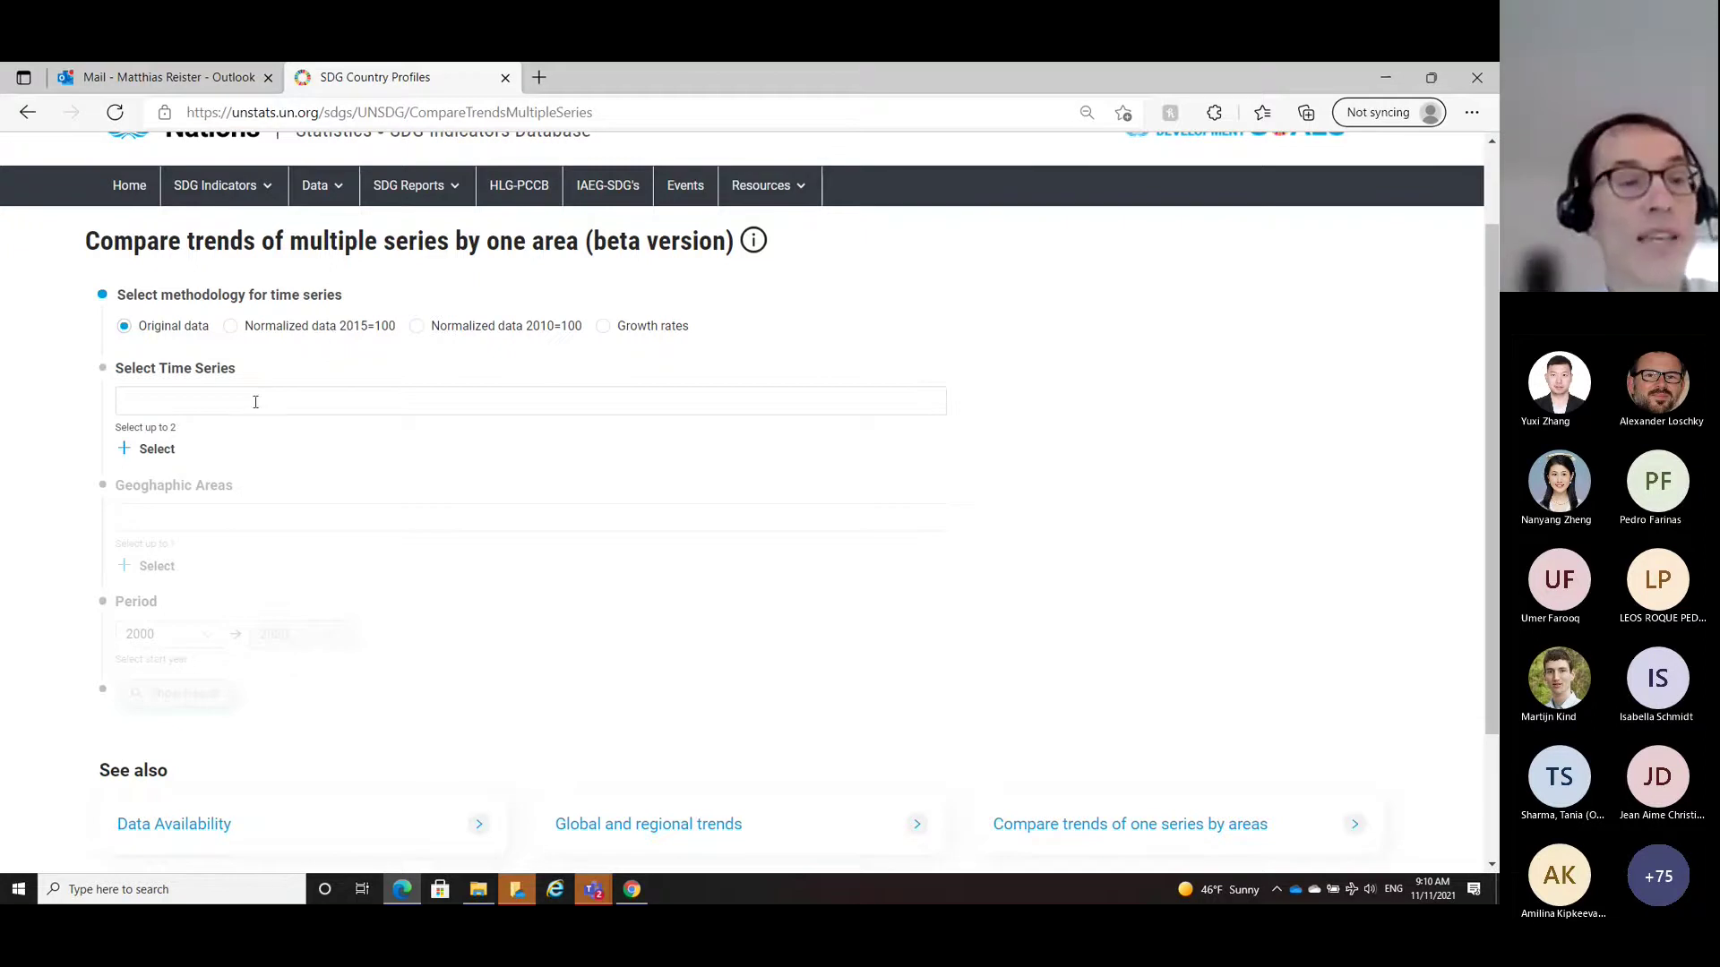
Step: Select the Total breakdown of prevalence of undernourishment SN_ITK_DEFC under Indicator 2.1.1 as the first of the two series
{"action": "left_click", "coordinate": [123, 450]}
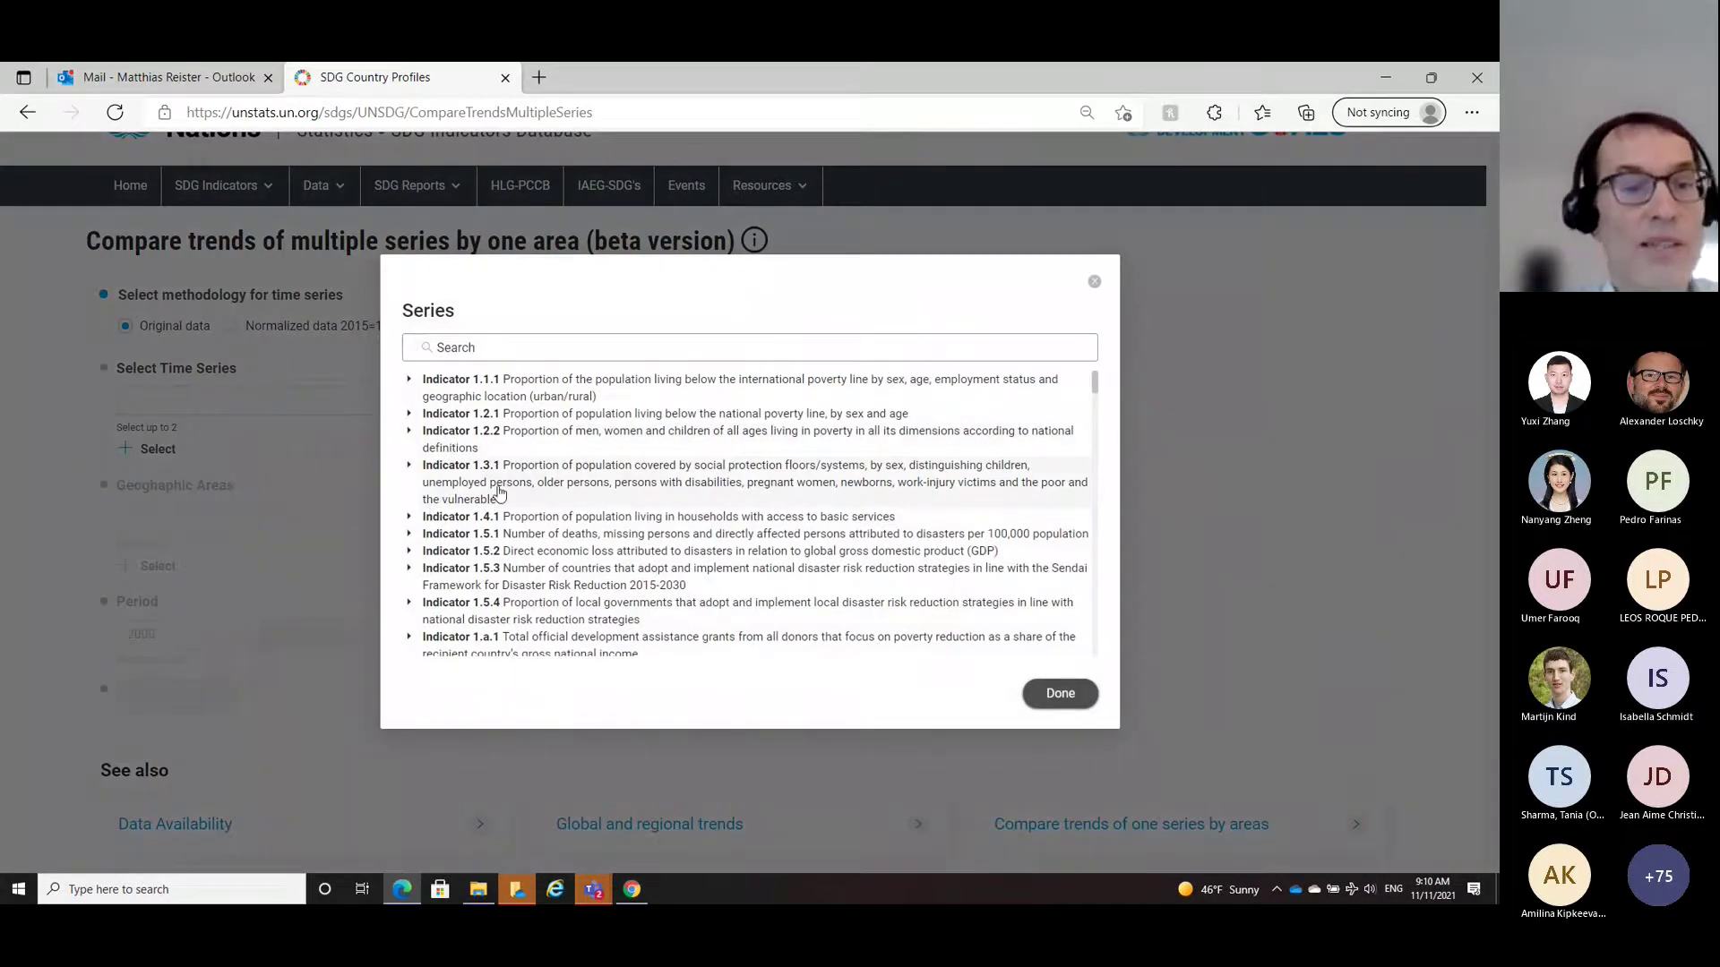
{"action": "scroll", "coordinate": [506, 511], "scroll_direction": "down", "scroll_amount": 1}
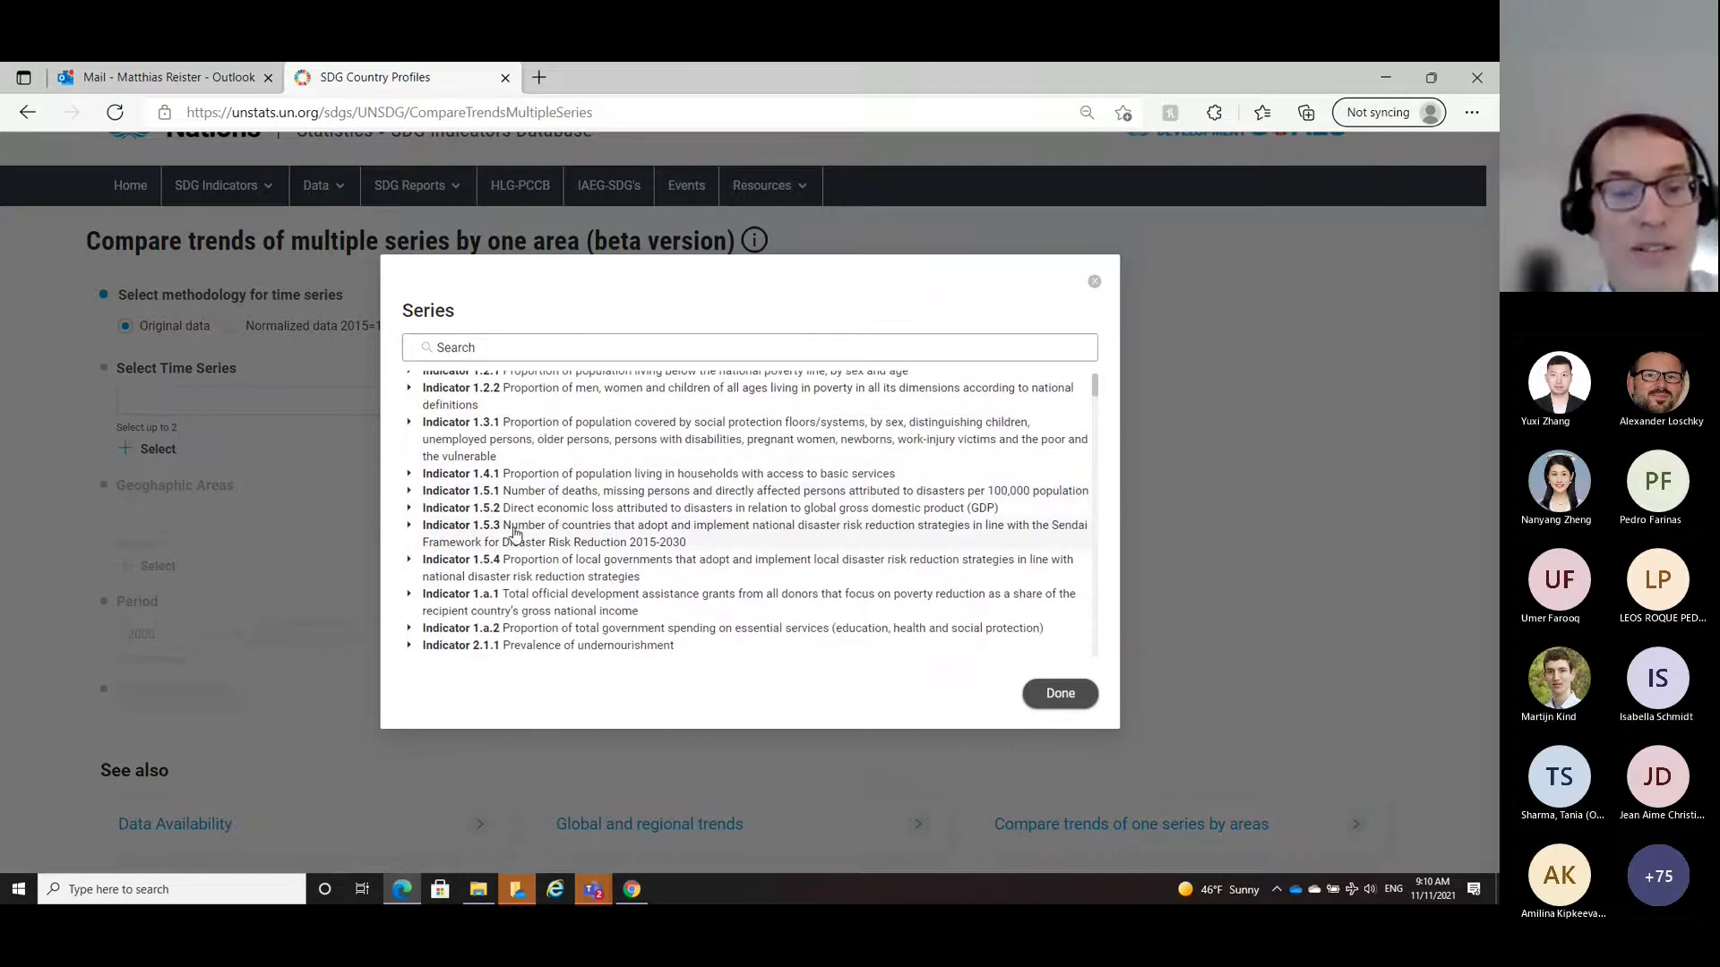
{"action": "scroll", "coordinate": [649, 474], "scroll_direction": "down", "scroll_amount": 3}
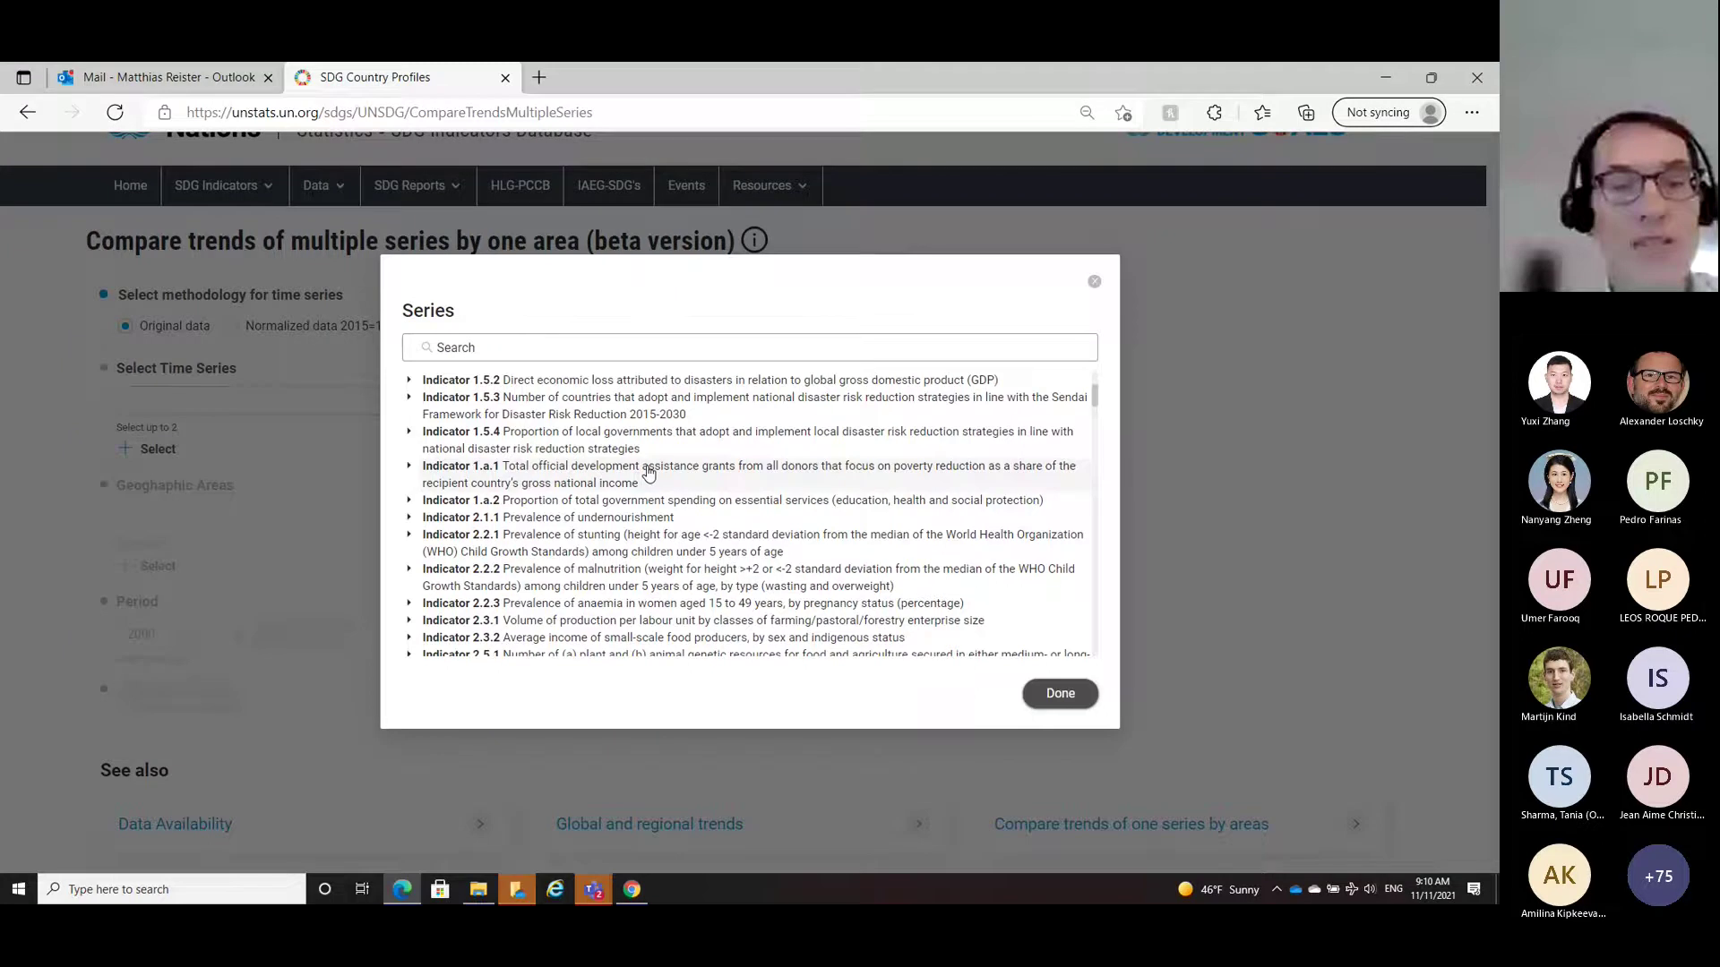
{"action": "left_click", "coordinate": [586, 517]}
{"action": "left_click", "coordinate": [591, 534]}
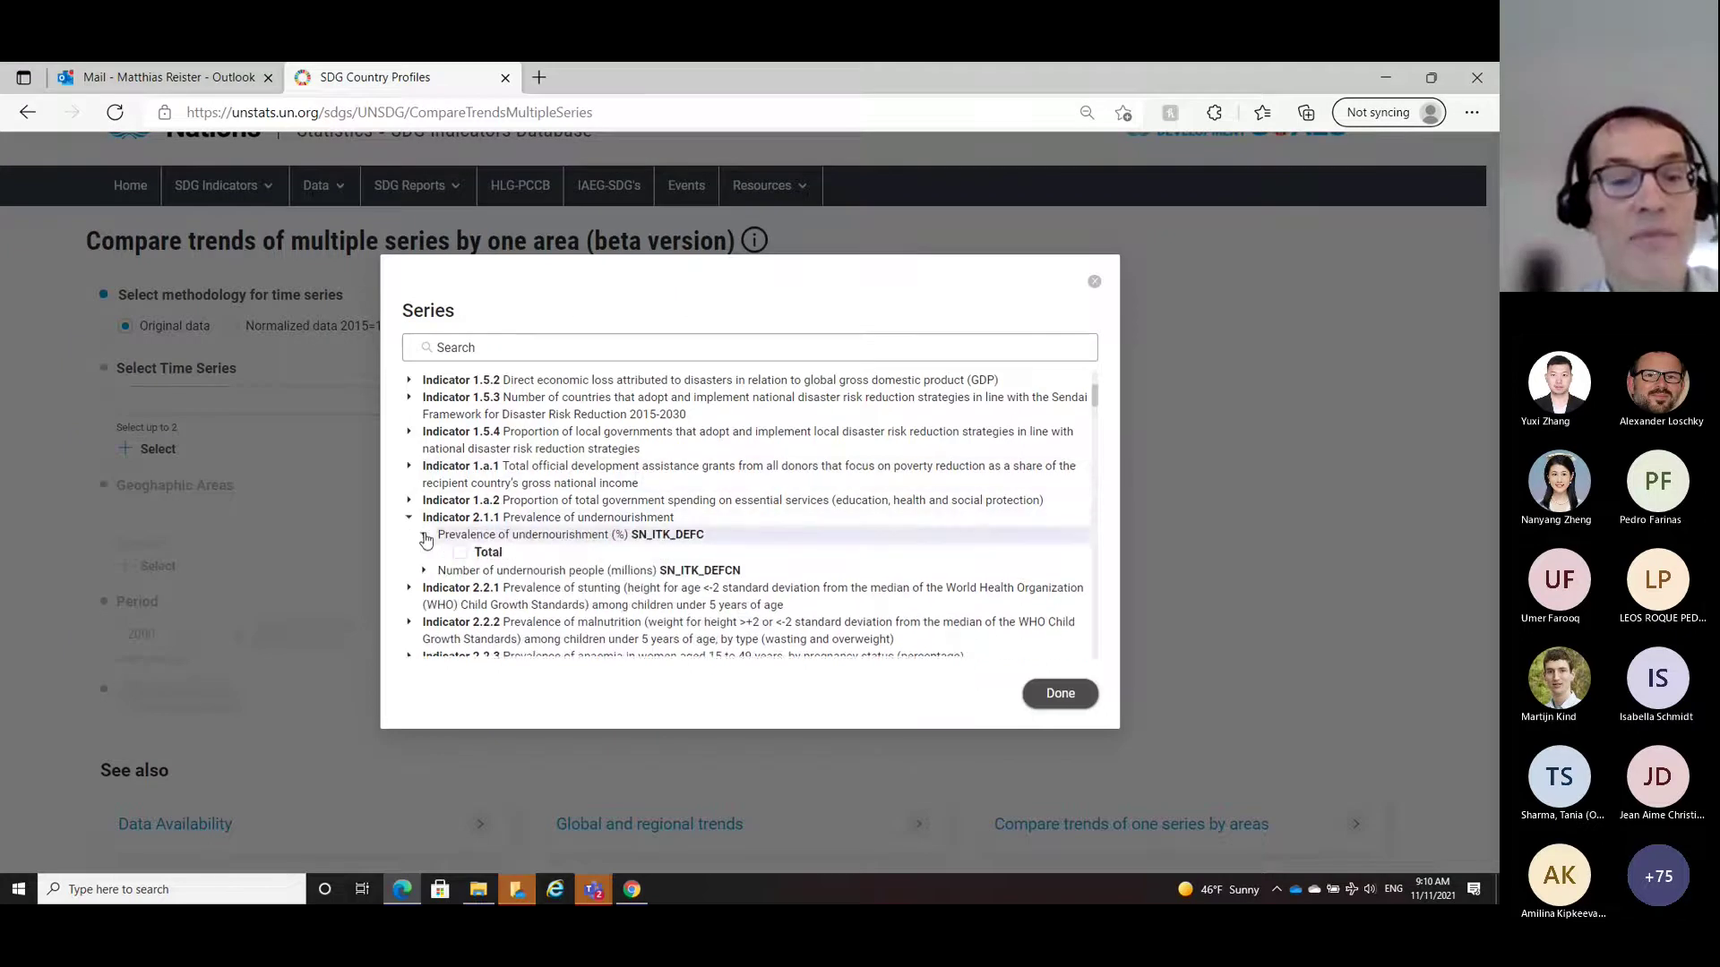
{"action": "left_click", "coordinate": [611, 548]}
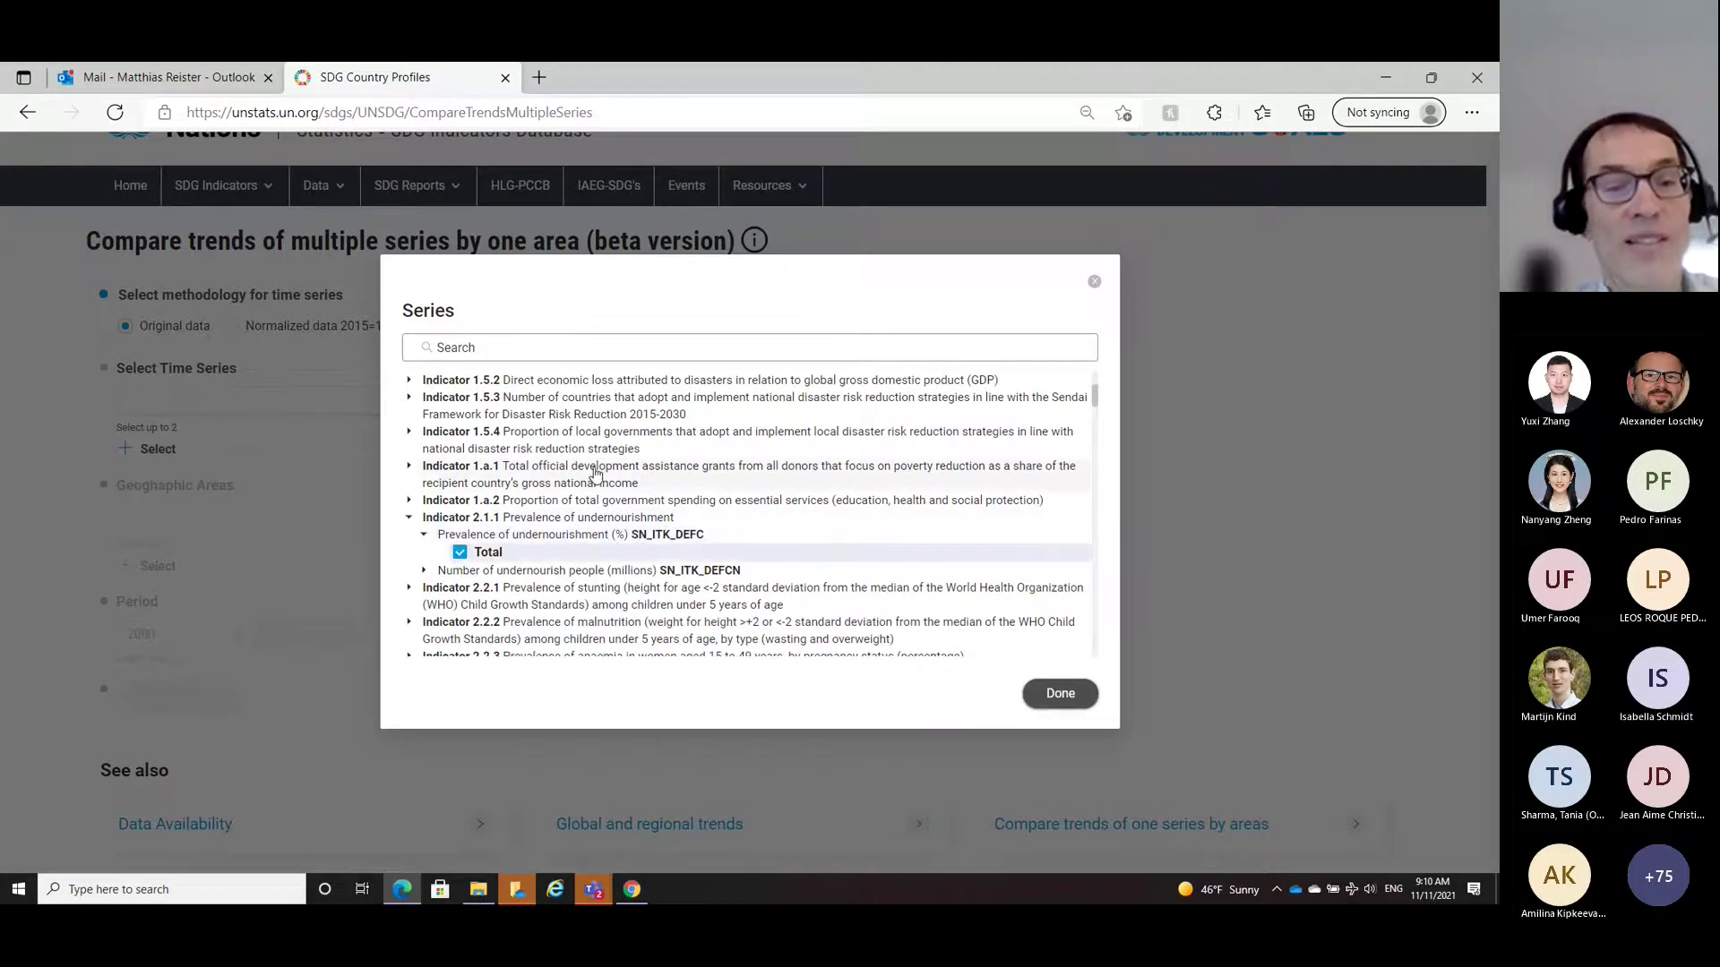
Step: Add the FEMALE breakdown of maternal mortality ratio SH_STA_MORT under Indicator 3.1.1 as the second series and confirm the selection
{"action": "scroll", "coordinate": [580, 488], "scroll_direction": "down", "scroll_amount": 5}
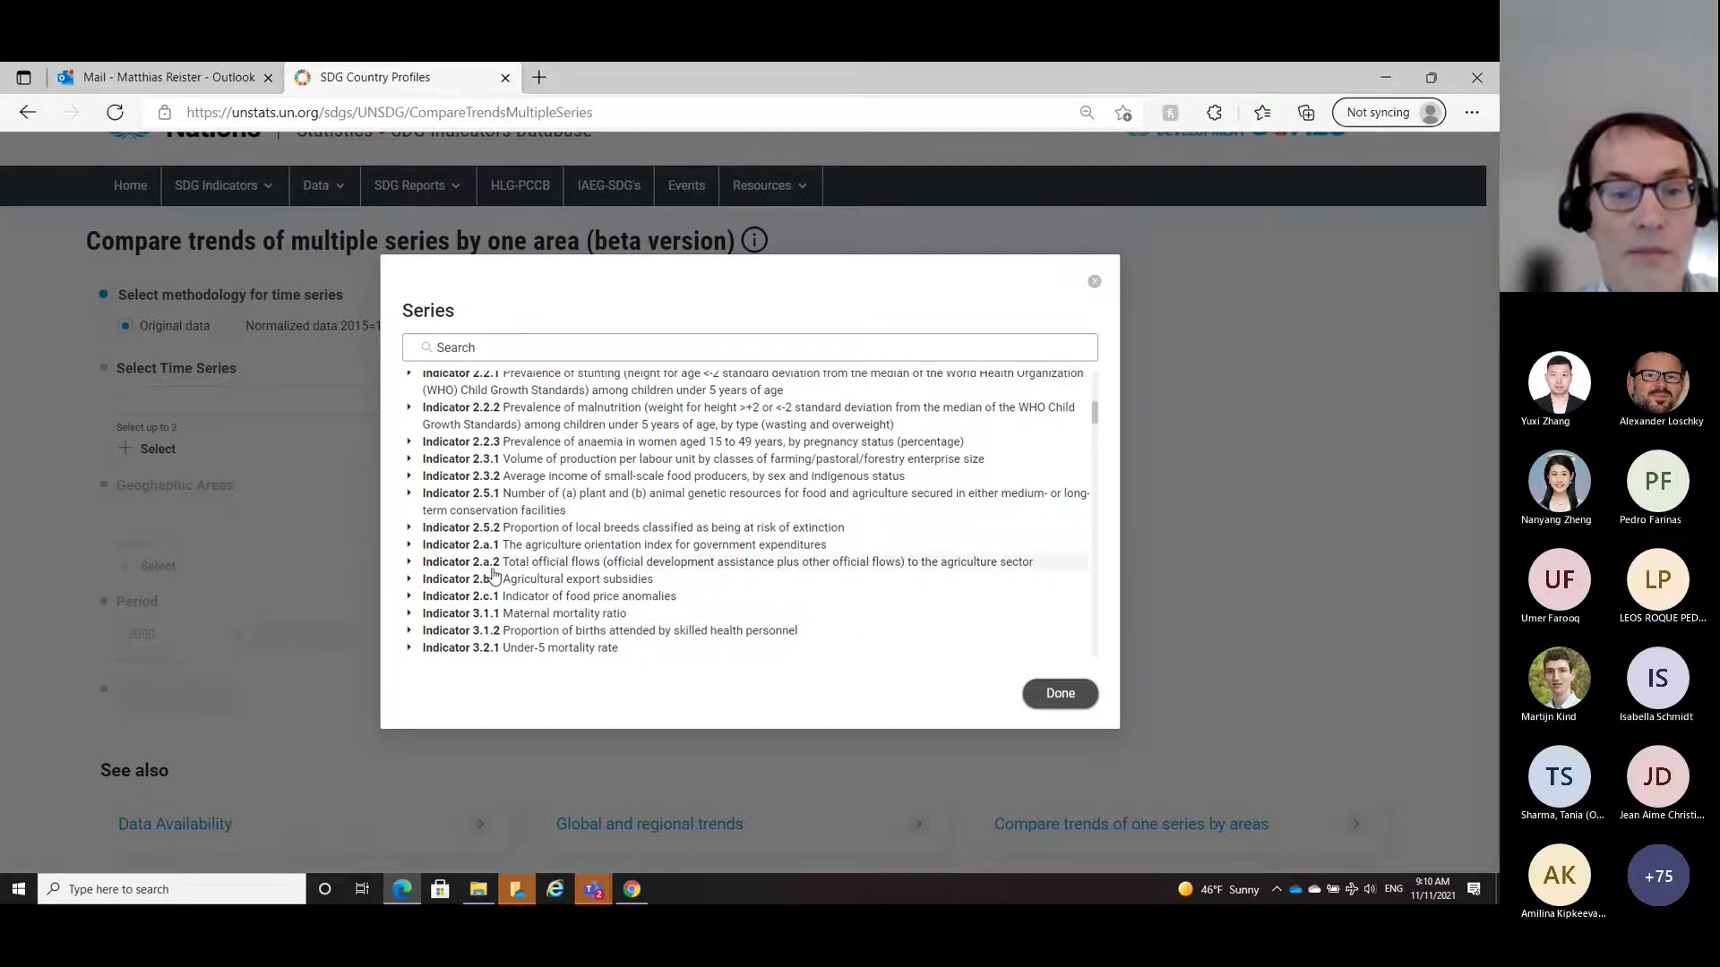
{"action": "left_click", "coordinate": [410, 613]}
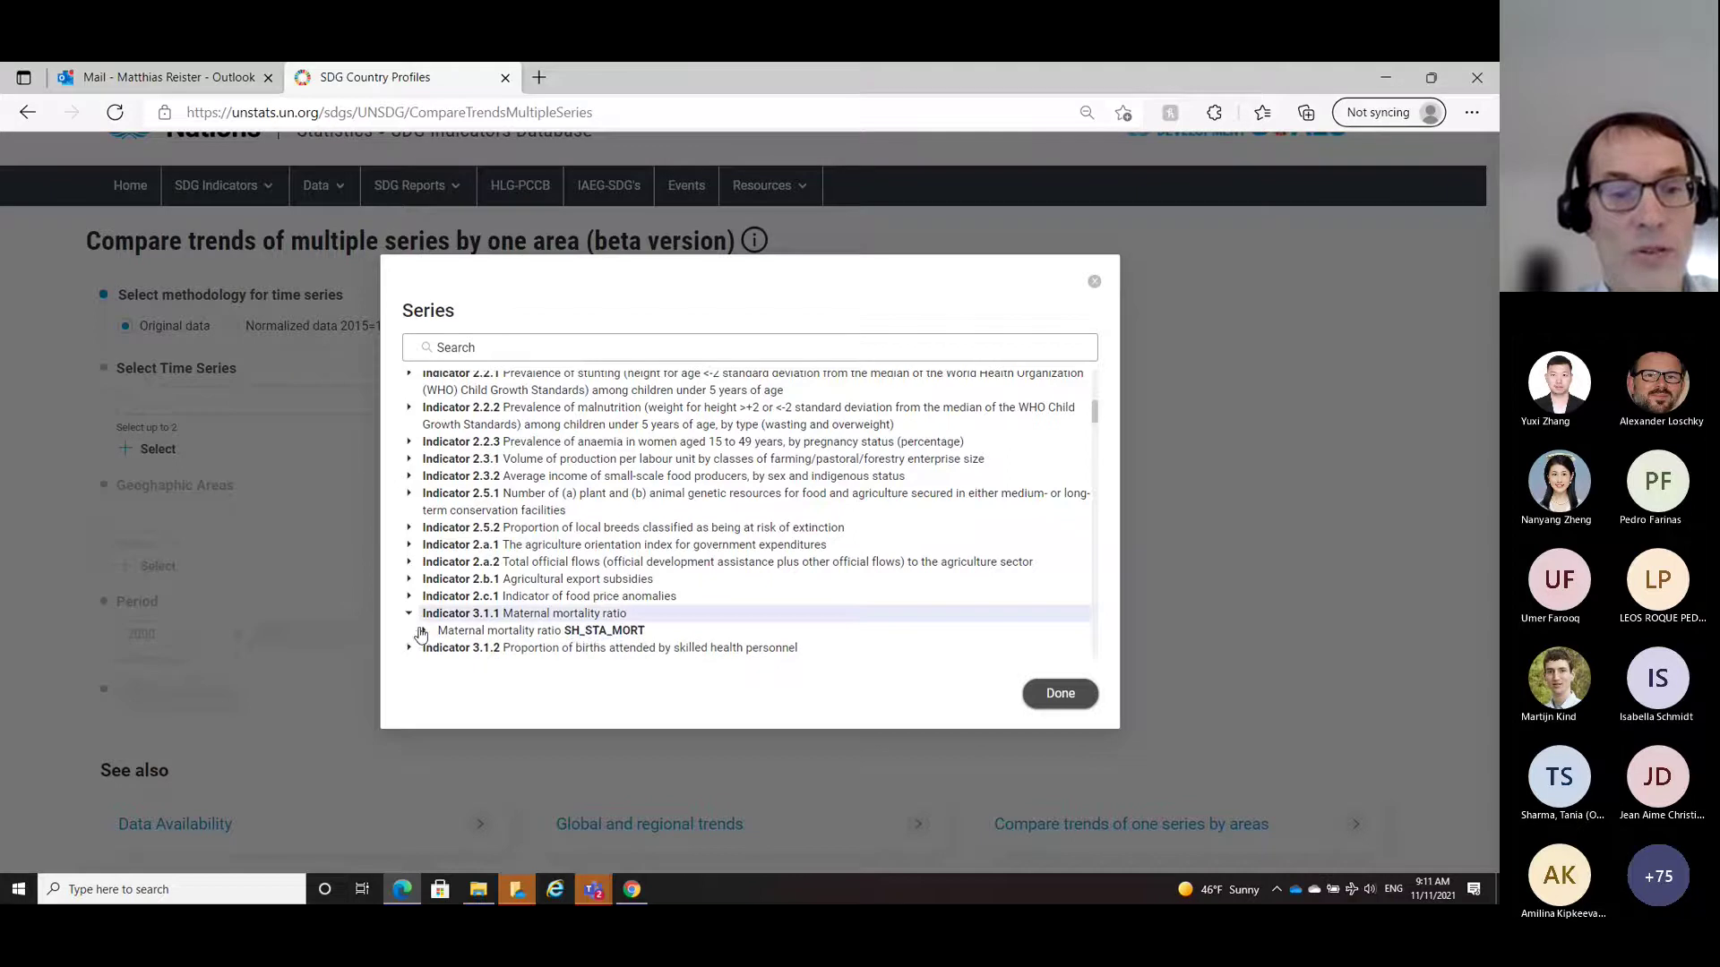
{"action": "left_click", "coordinate": [422, 631]}
{"action": "scroll", "coordinate": [468, 581], "scroll_direction": "down", "scroll_amount": 1}
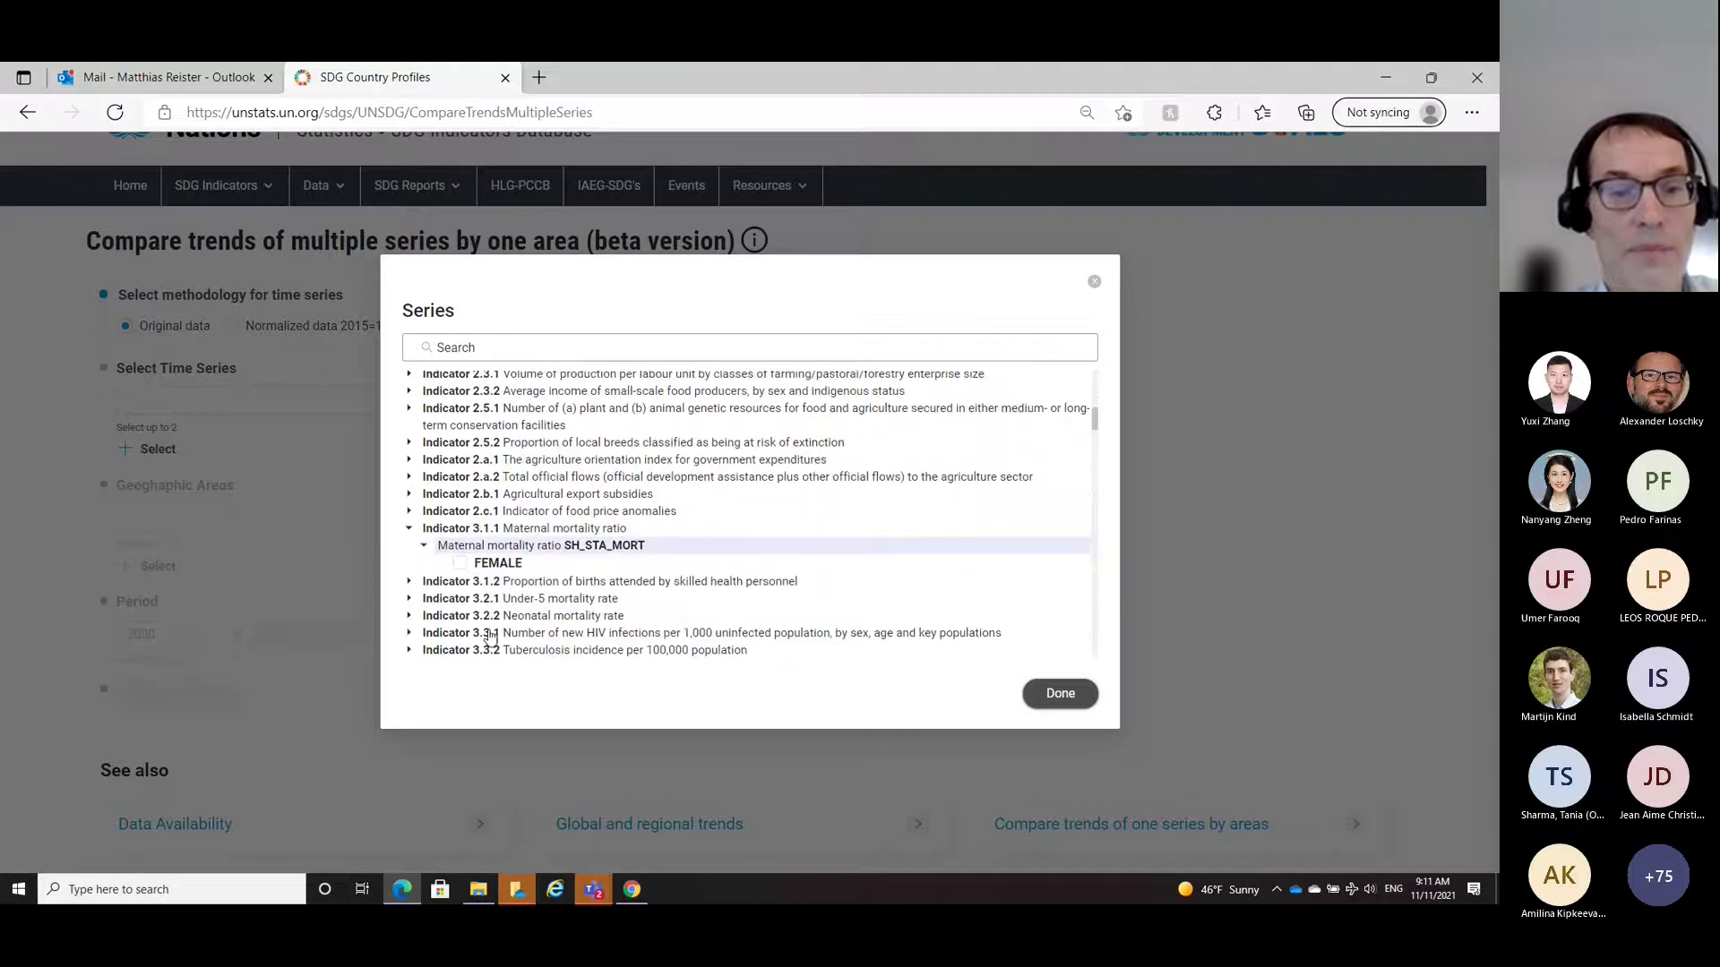
{"action": "left_click", "coordinate": [461, 563]}
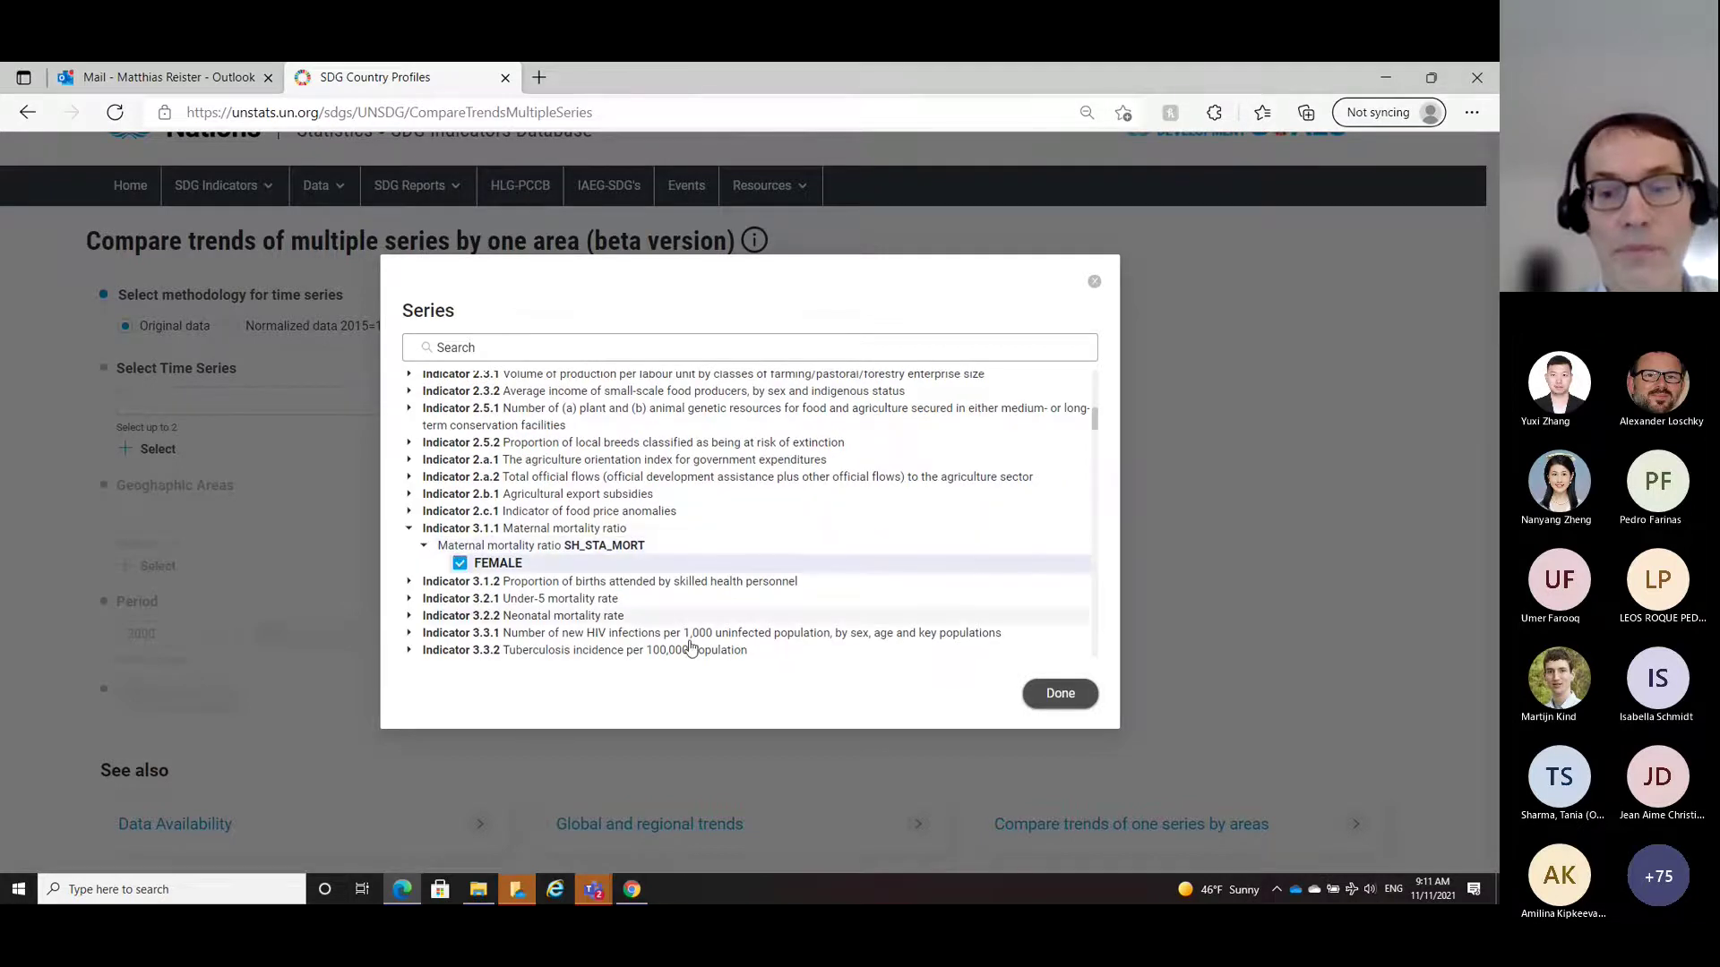
{"action": "left_click", "coordinate": [1059, 694]}
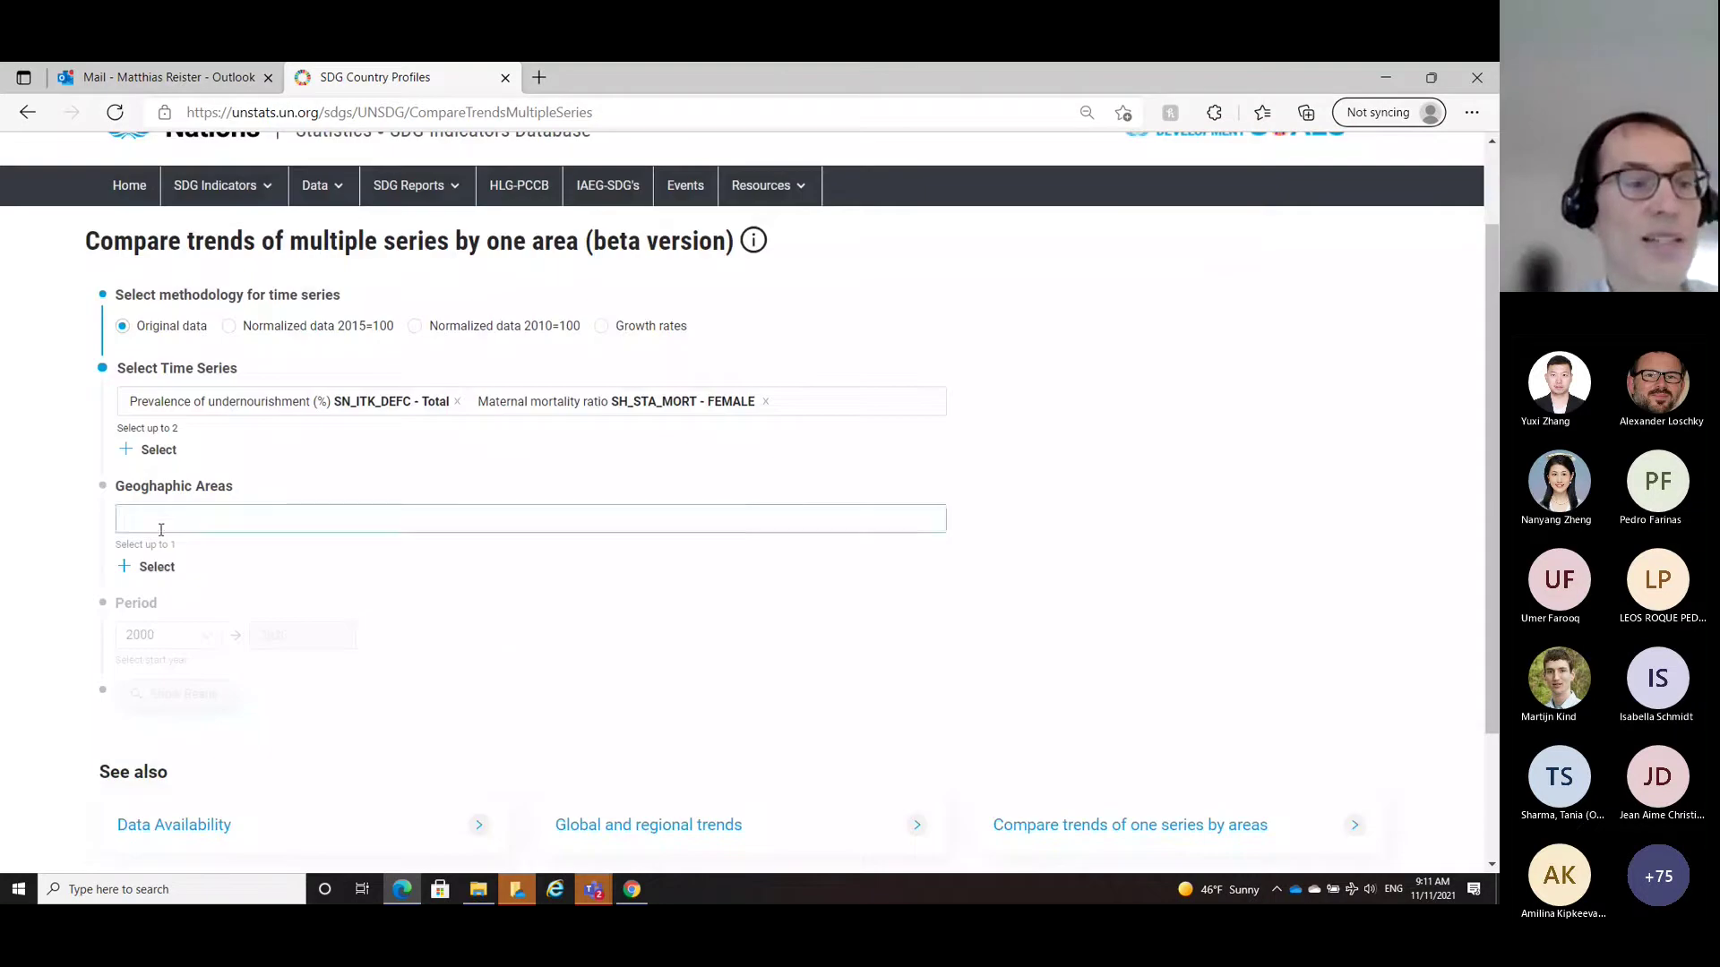
Step: Choose Algeria as the single geographic area for the two-series comparison and confirm it
{"action": "left_click", "coordinate": [123, 568]}
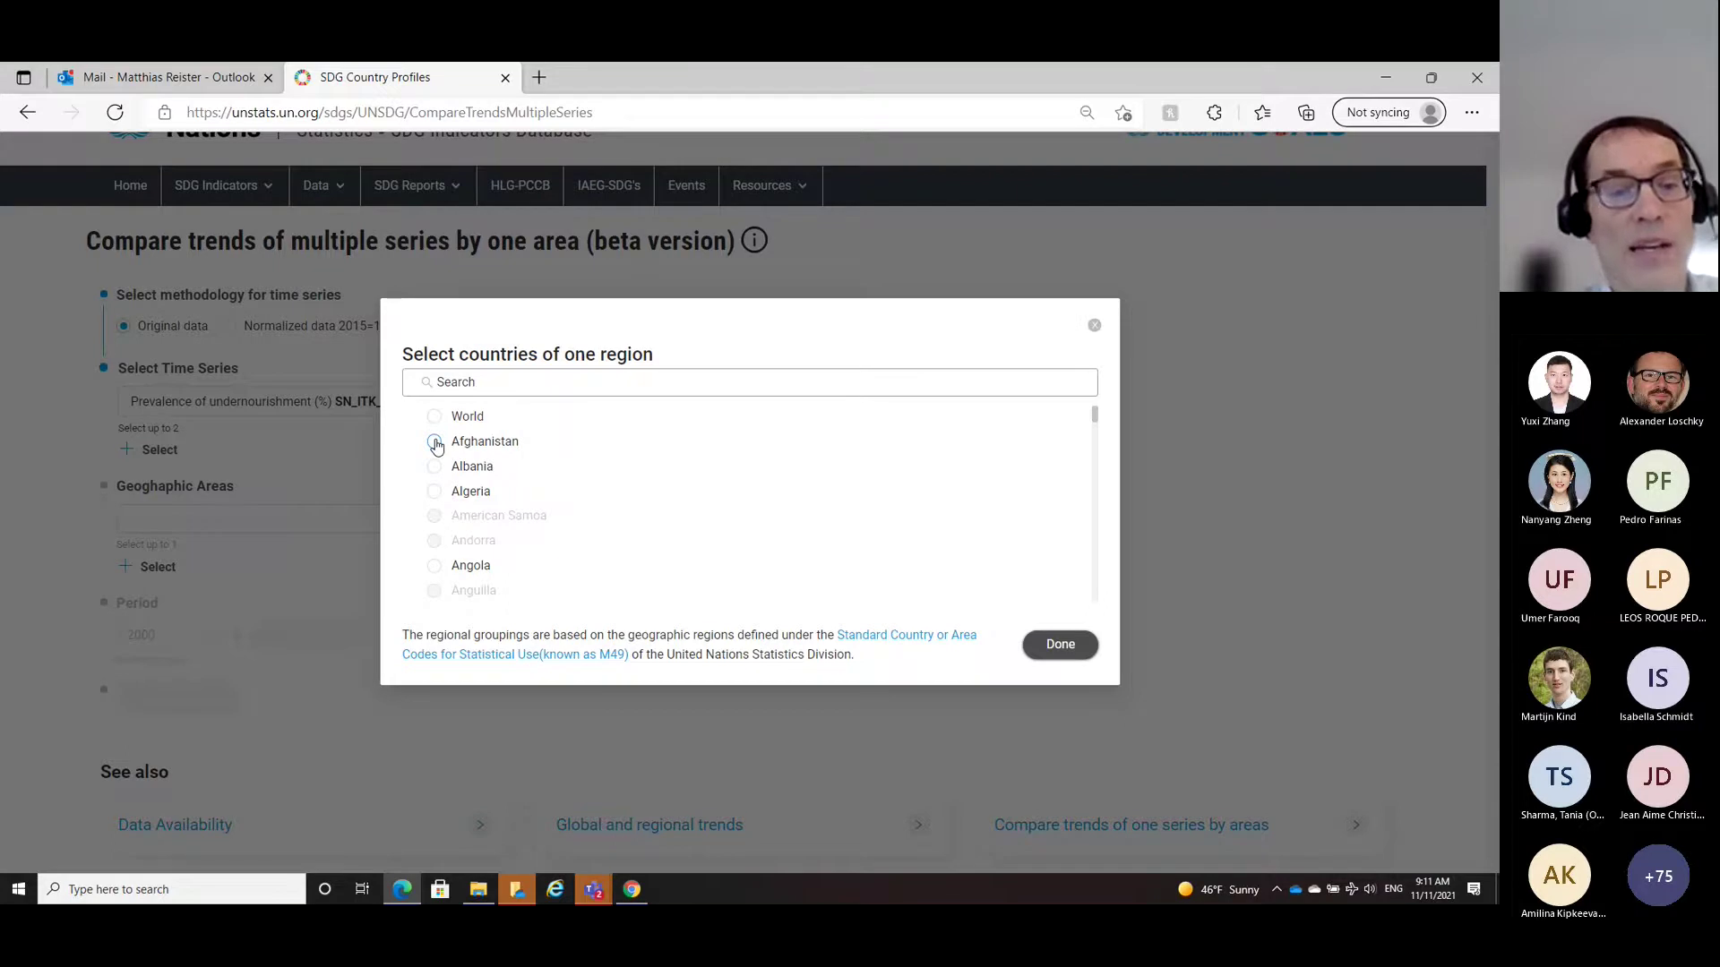
{"action": "left_click", "coordinate": [435, 494]}
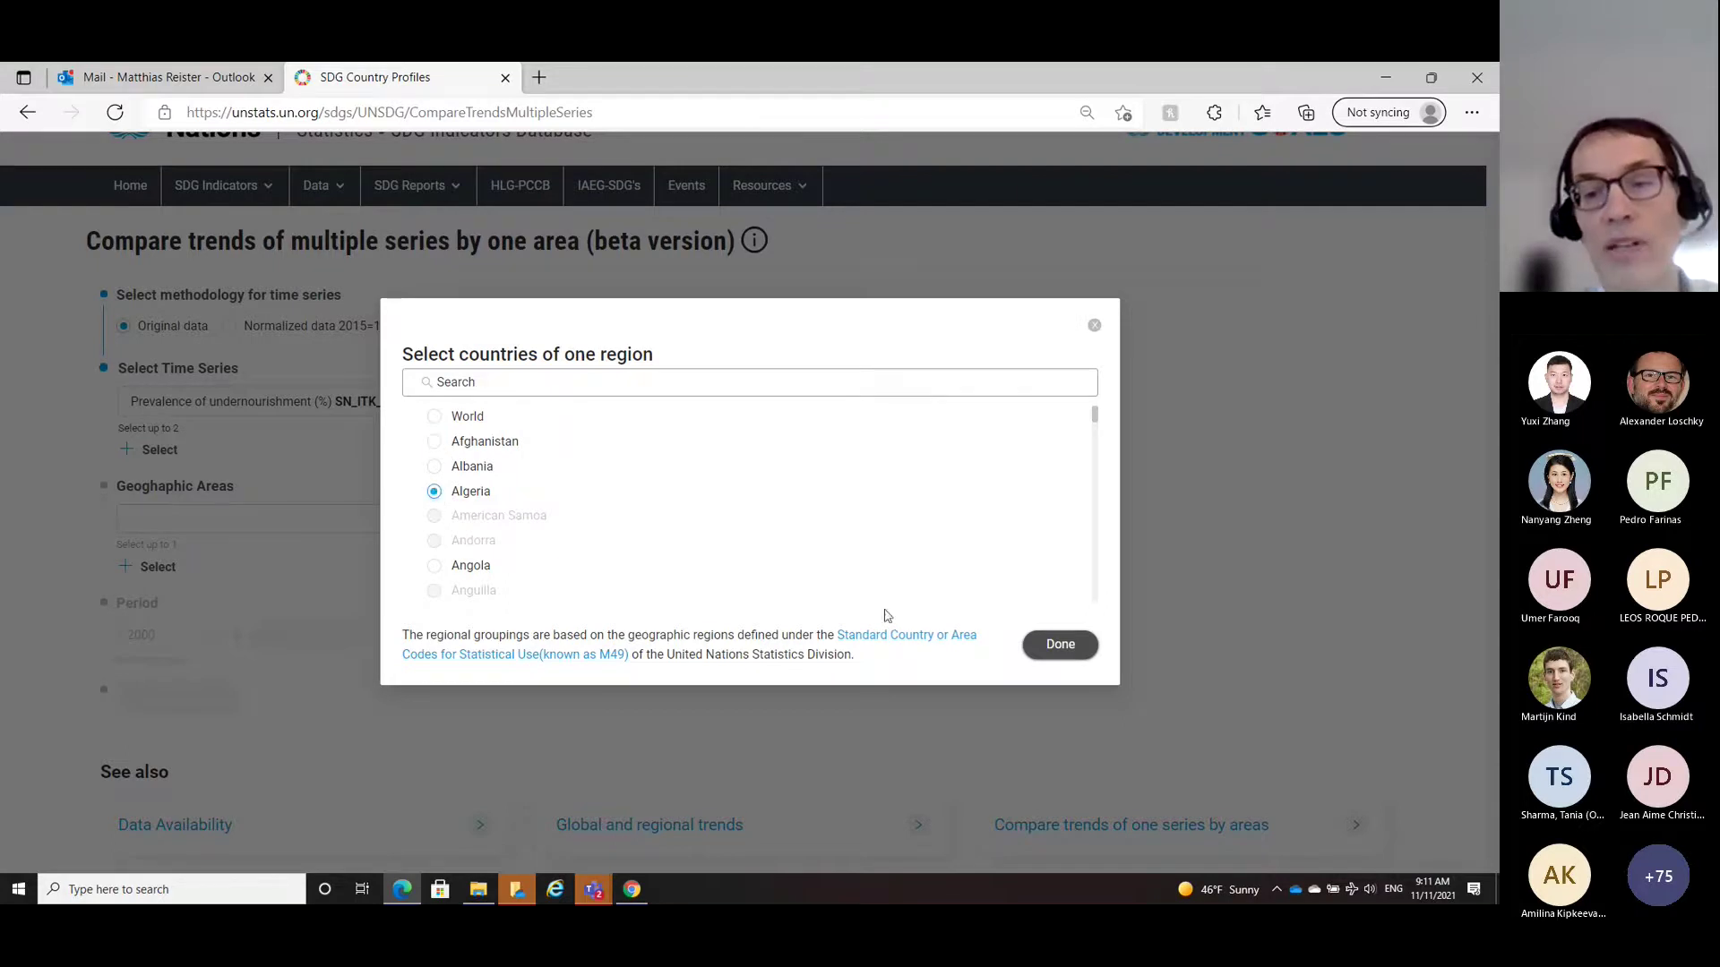
{"action": "left_click", "coordinate": [1060, 646]}
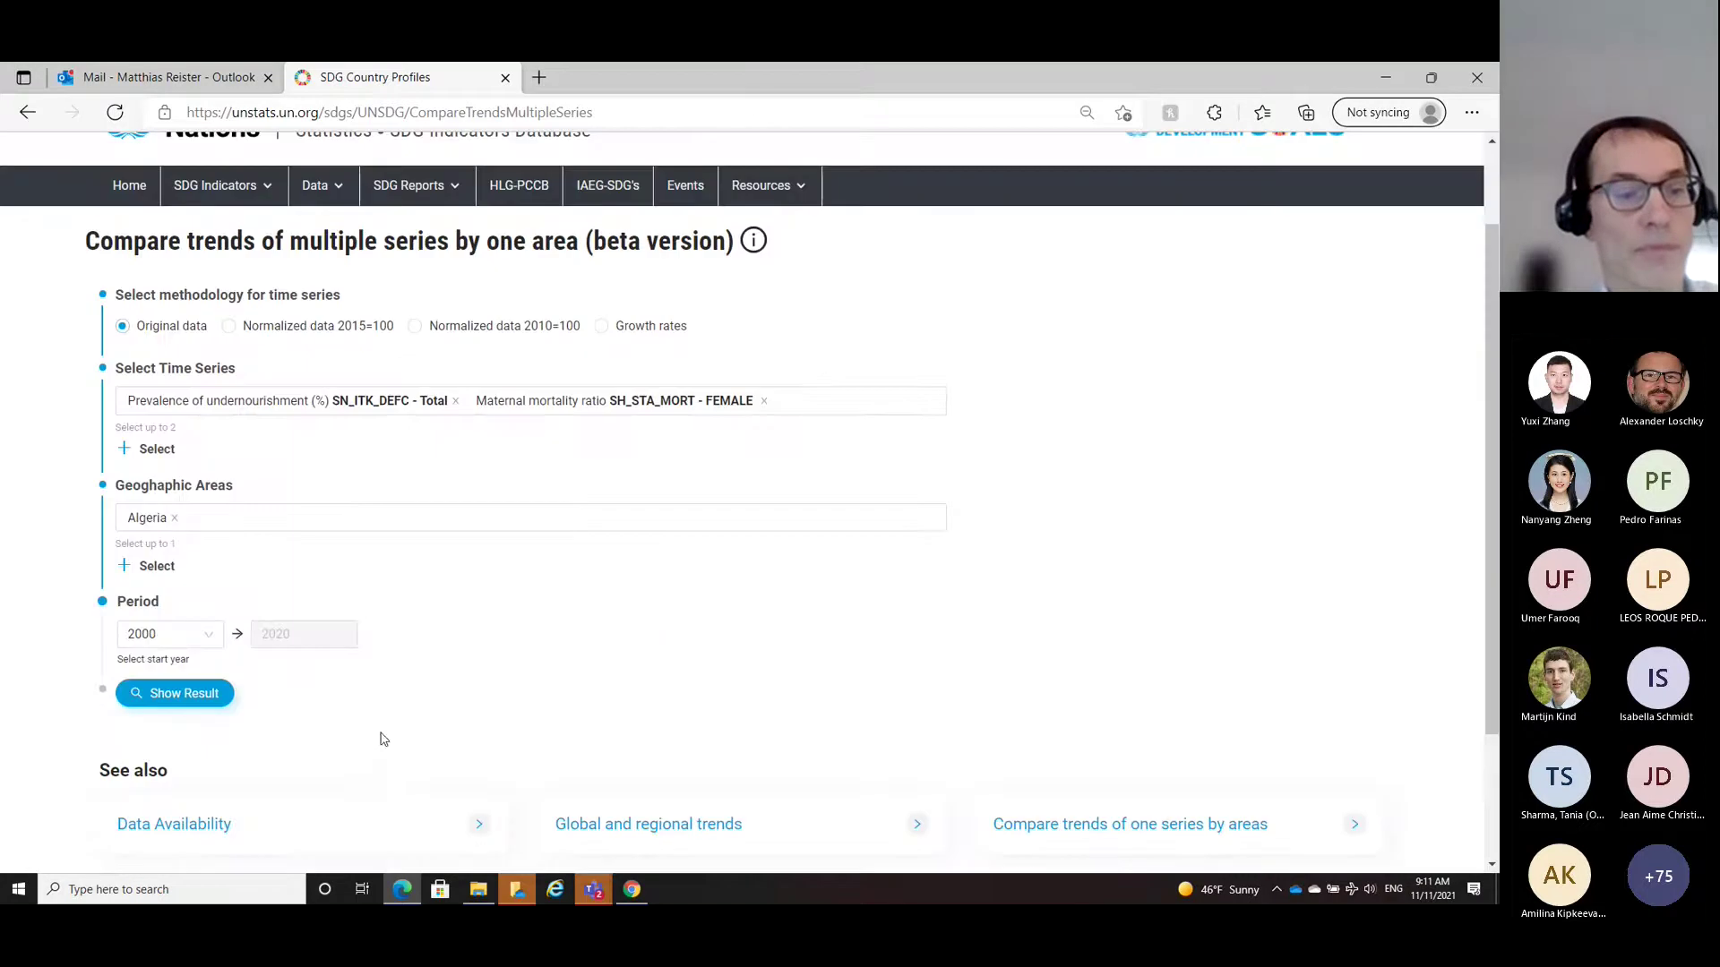
Step: Generate the comparison chart of the two selected series for Algeria from 2000 and view its trend lines
{"action": "left_click", "coordinate": [194, 694]}
{"action": "scroll", "coordinate": [948, 561], "scroll_direction": "down", "scroll_amount": 5}
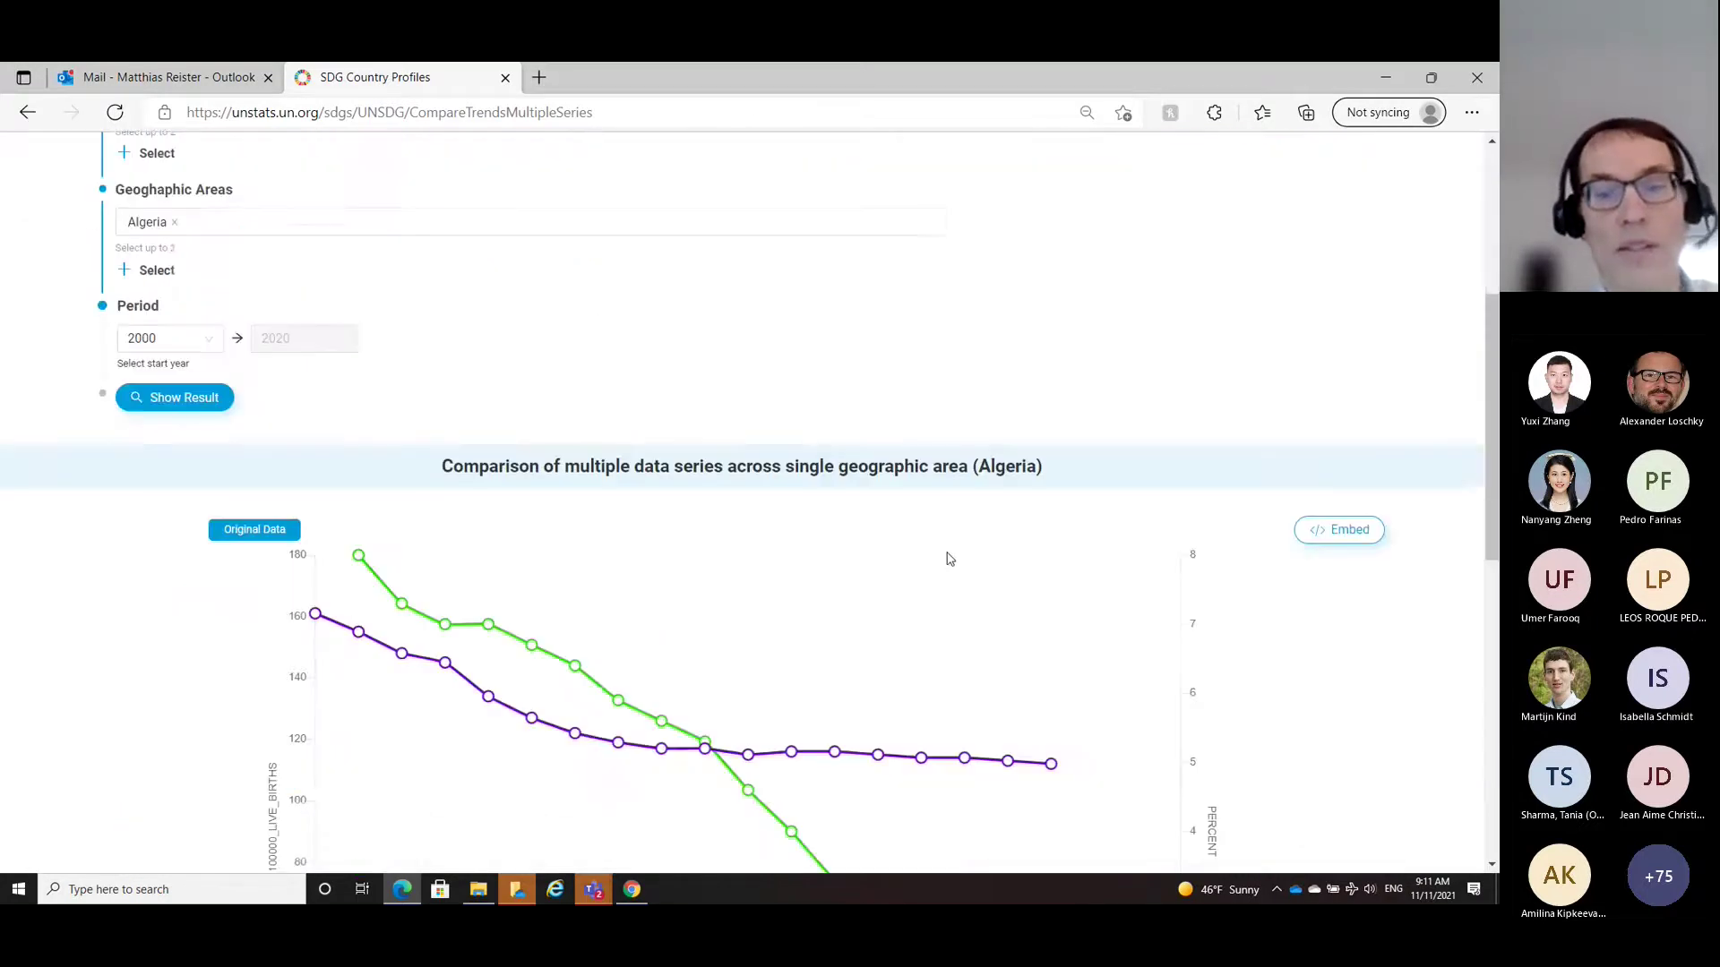
{"action": "scroll", "coordinate": [937, 507], "scroll_direction": "down", "scroll_amount": 2}
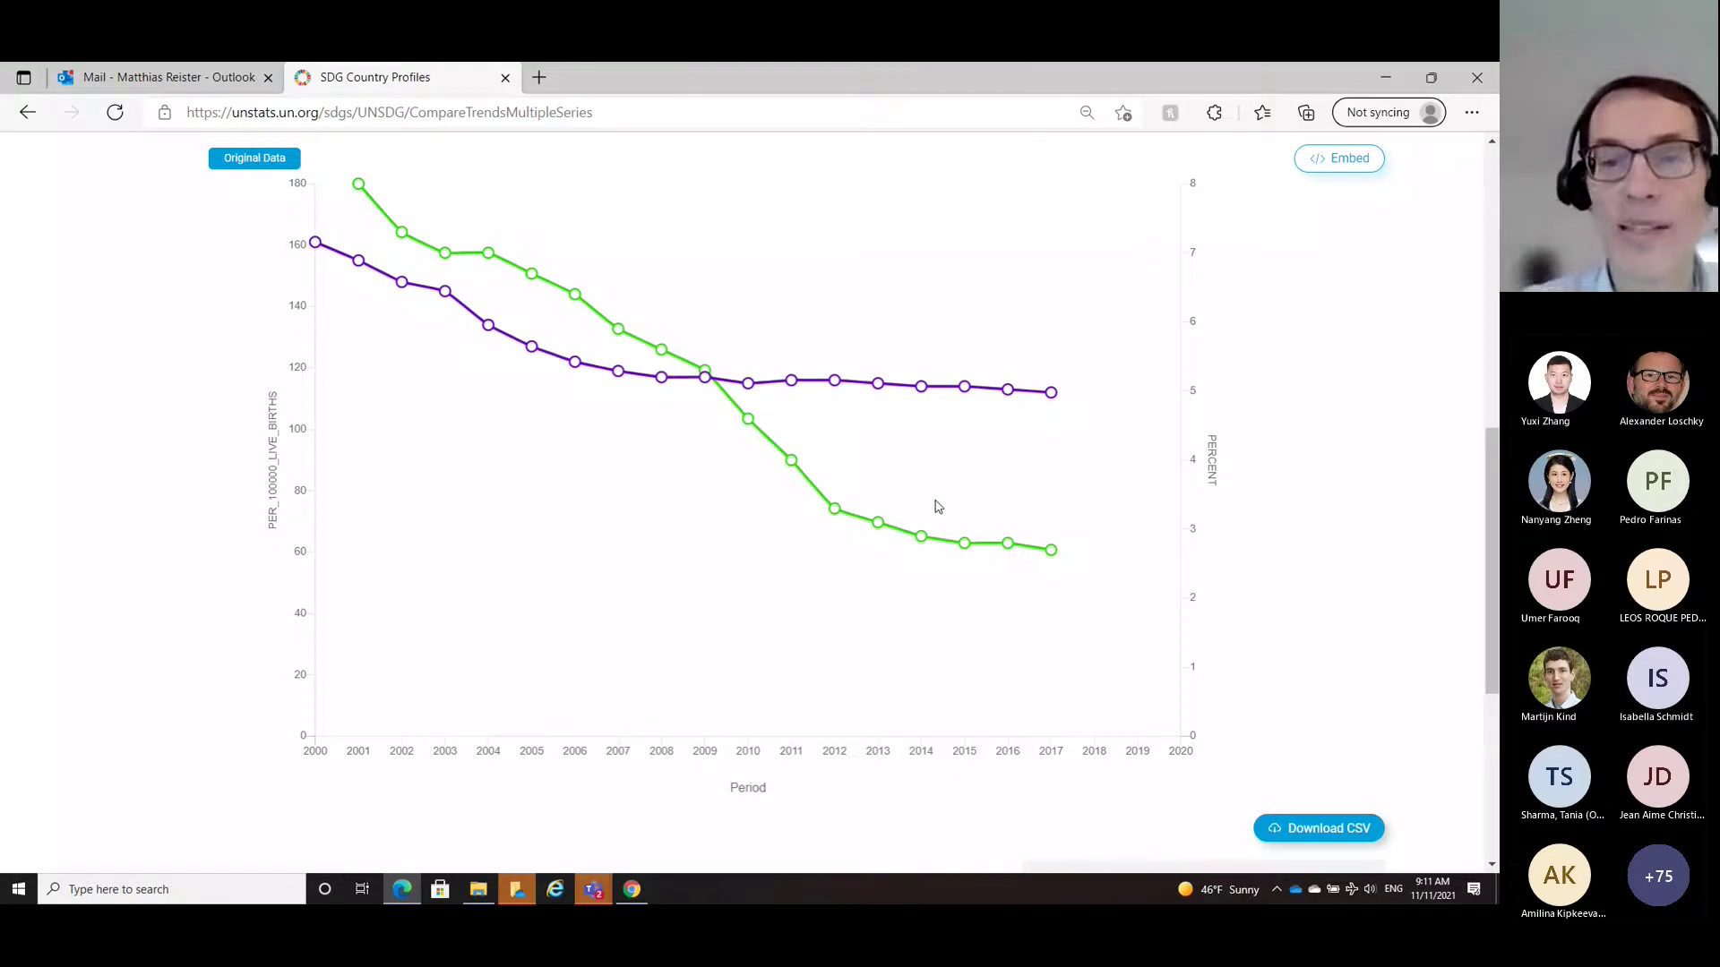
{"action": "scroll", "coordinate": [800, 594], "scroll_direction": "up", "scroll_amount": 2}
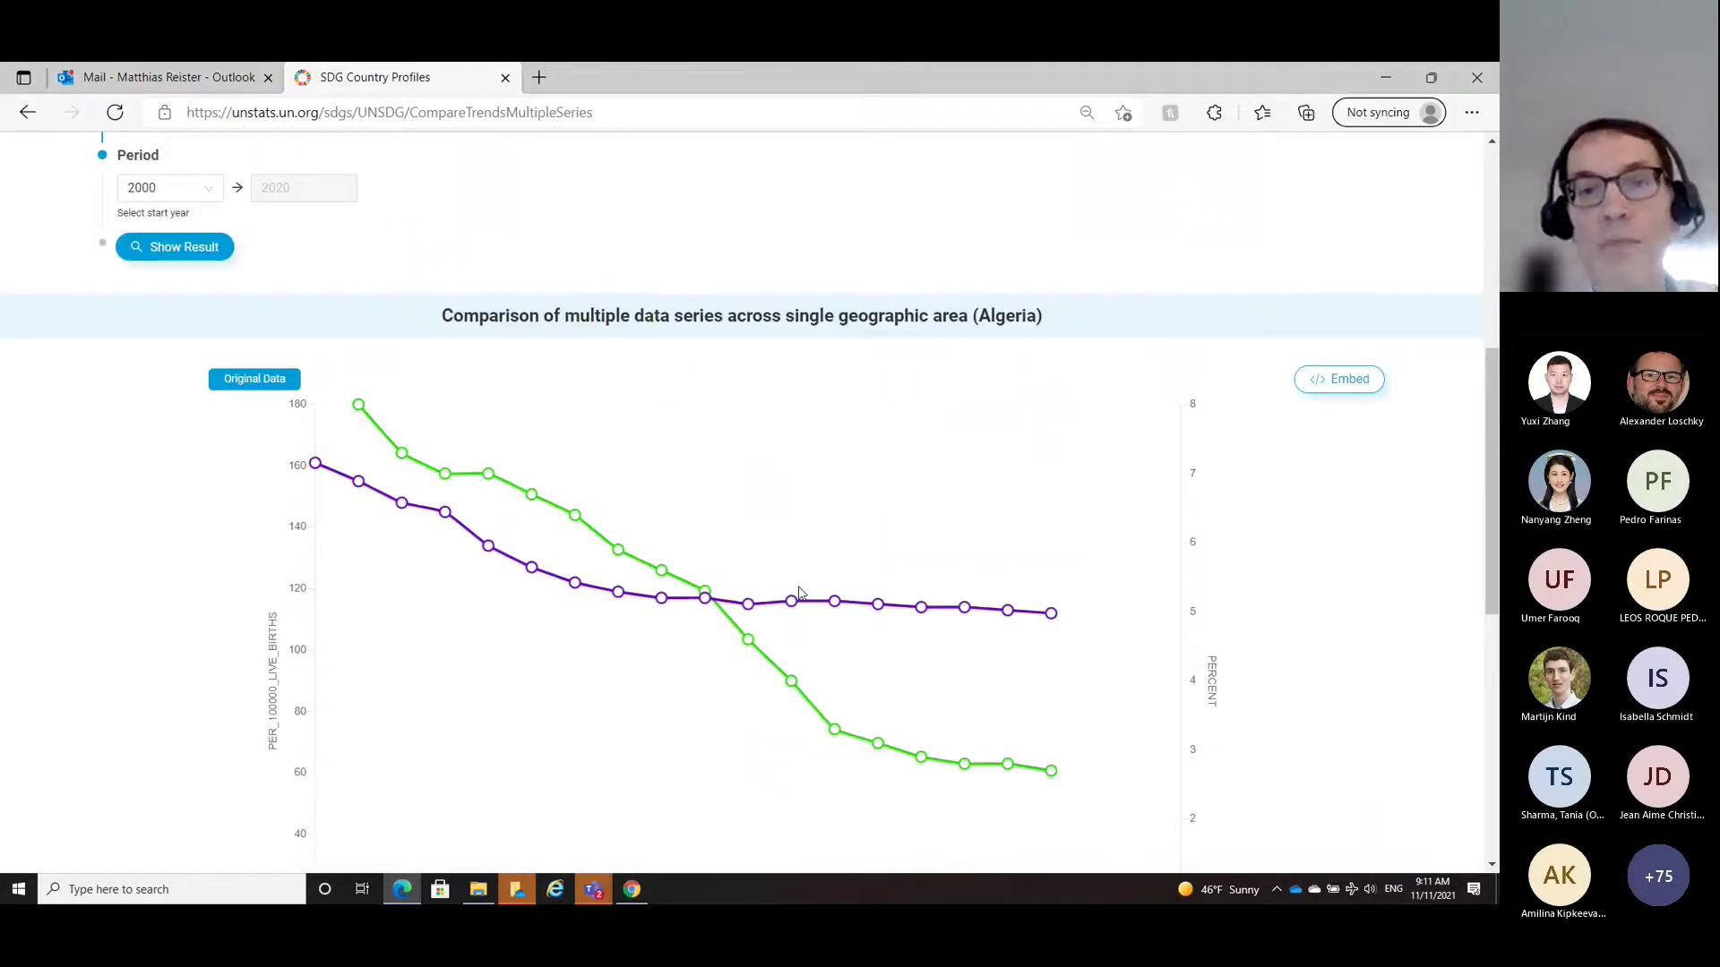
{"action": "scroll", "coordinate": [799, 595], "scroll_direction": "down", "scroll_amount": 2}
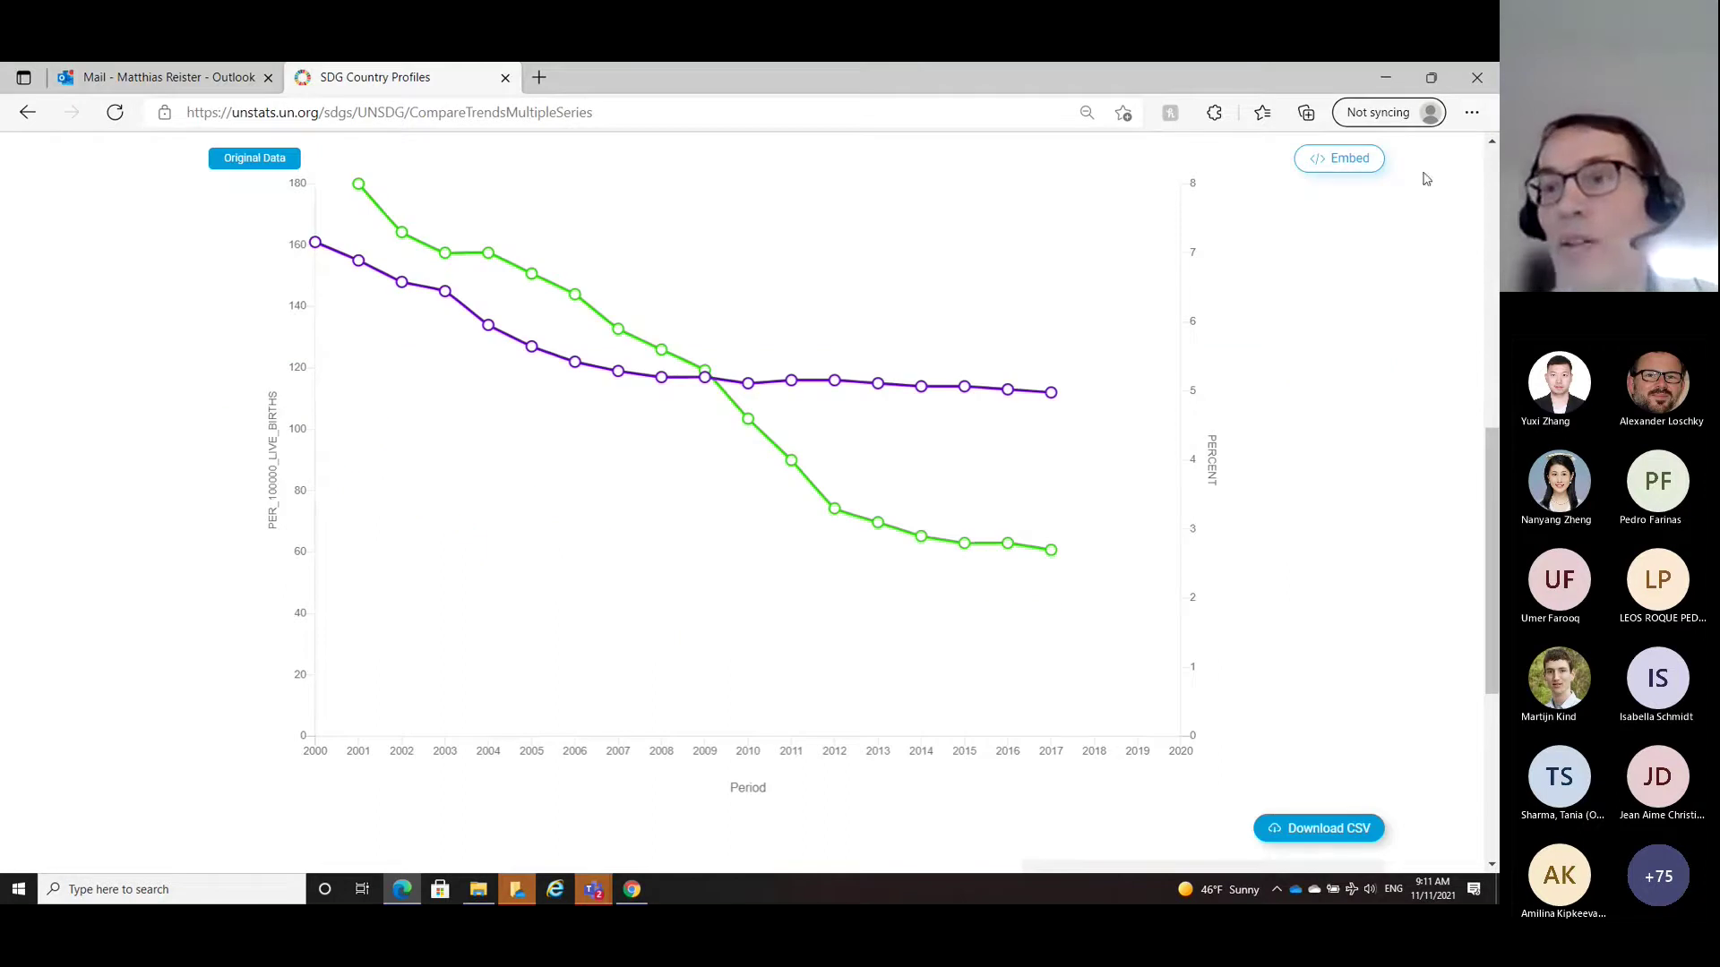
Step: Reduce the page zoom to 75% and examine the Algeria comparison chart together with its legend and the selection form
{"action": "left_click", "coordinate": [1473, 113]}
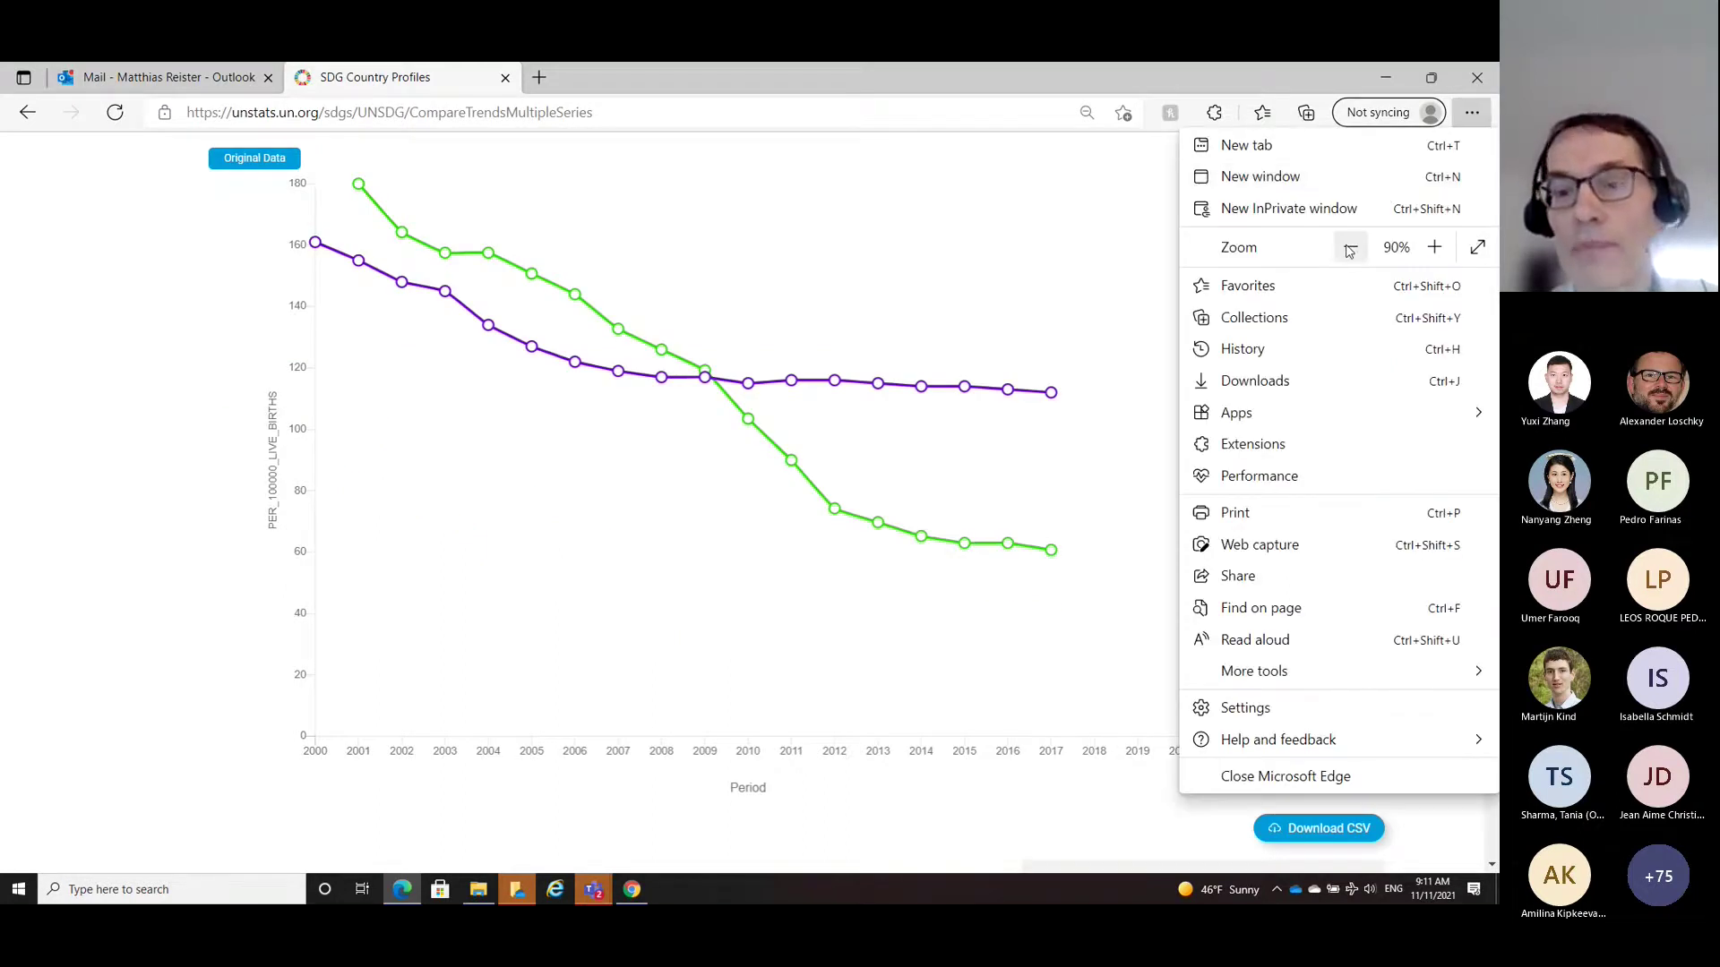
{"action": "left_click", "coordinate": [1350, 252]}
{"action": "left_click", "coordinate": [997, 238]}
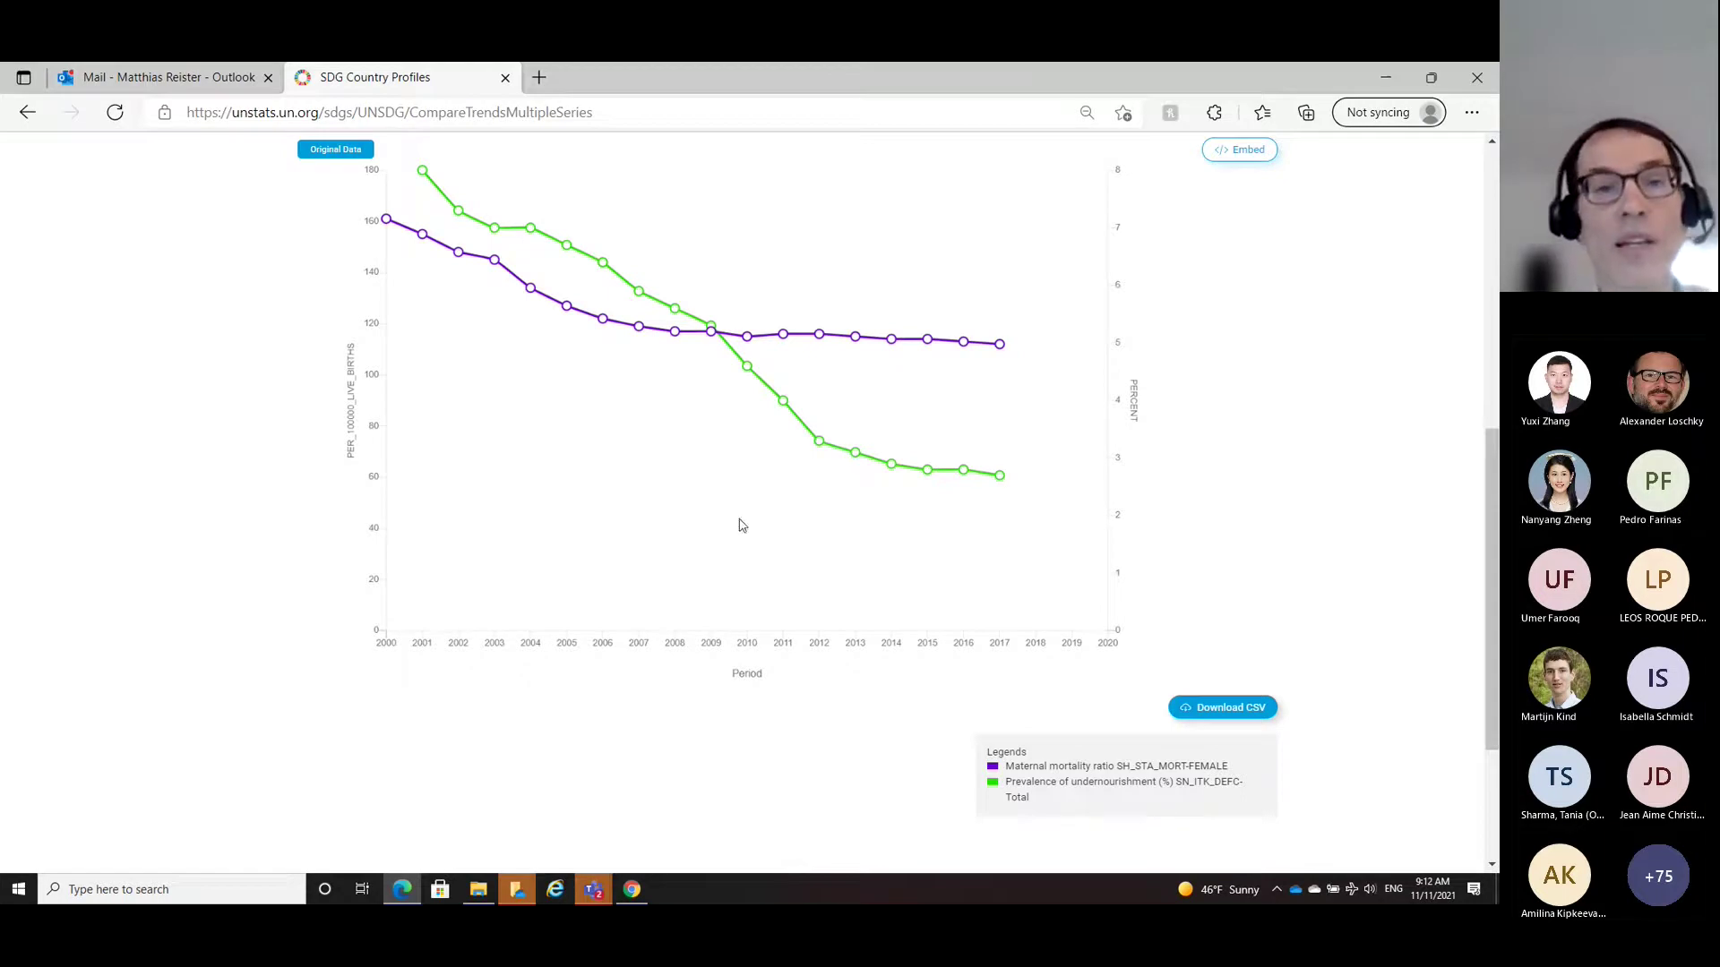
{"action": "scroll", "coordinate": [591, 513], "scroll_direction": "up", "scroll_amount": 1}
{"action": "scroll", "coordinate": [591, 513], "scroll_direction": "up", "scroll_amount": 2}
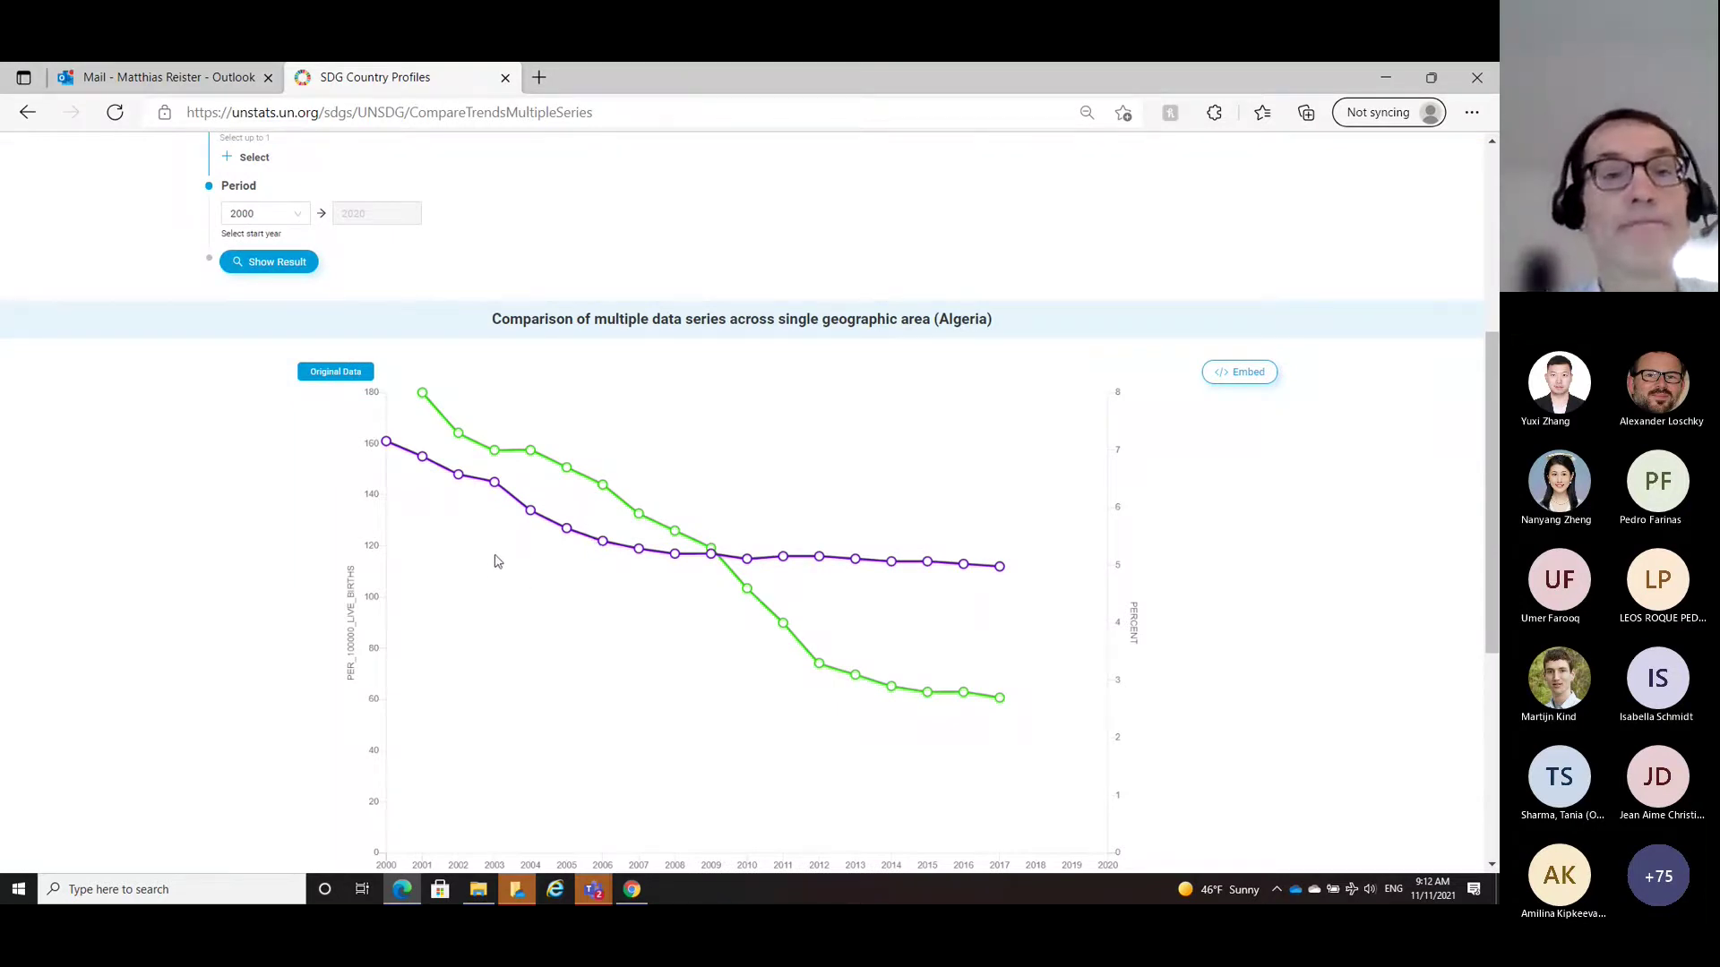
{"action": "scroll", "coordinate": [622, 512], "scroll_direction": "up", "scroll_amount": 4}
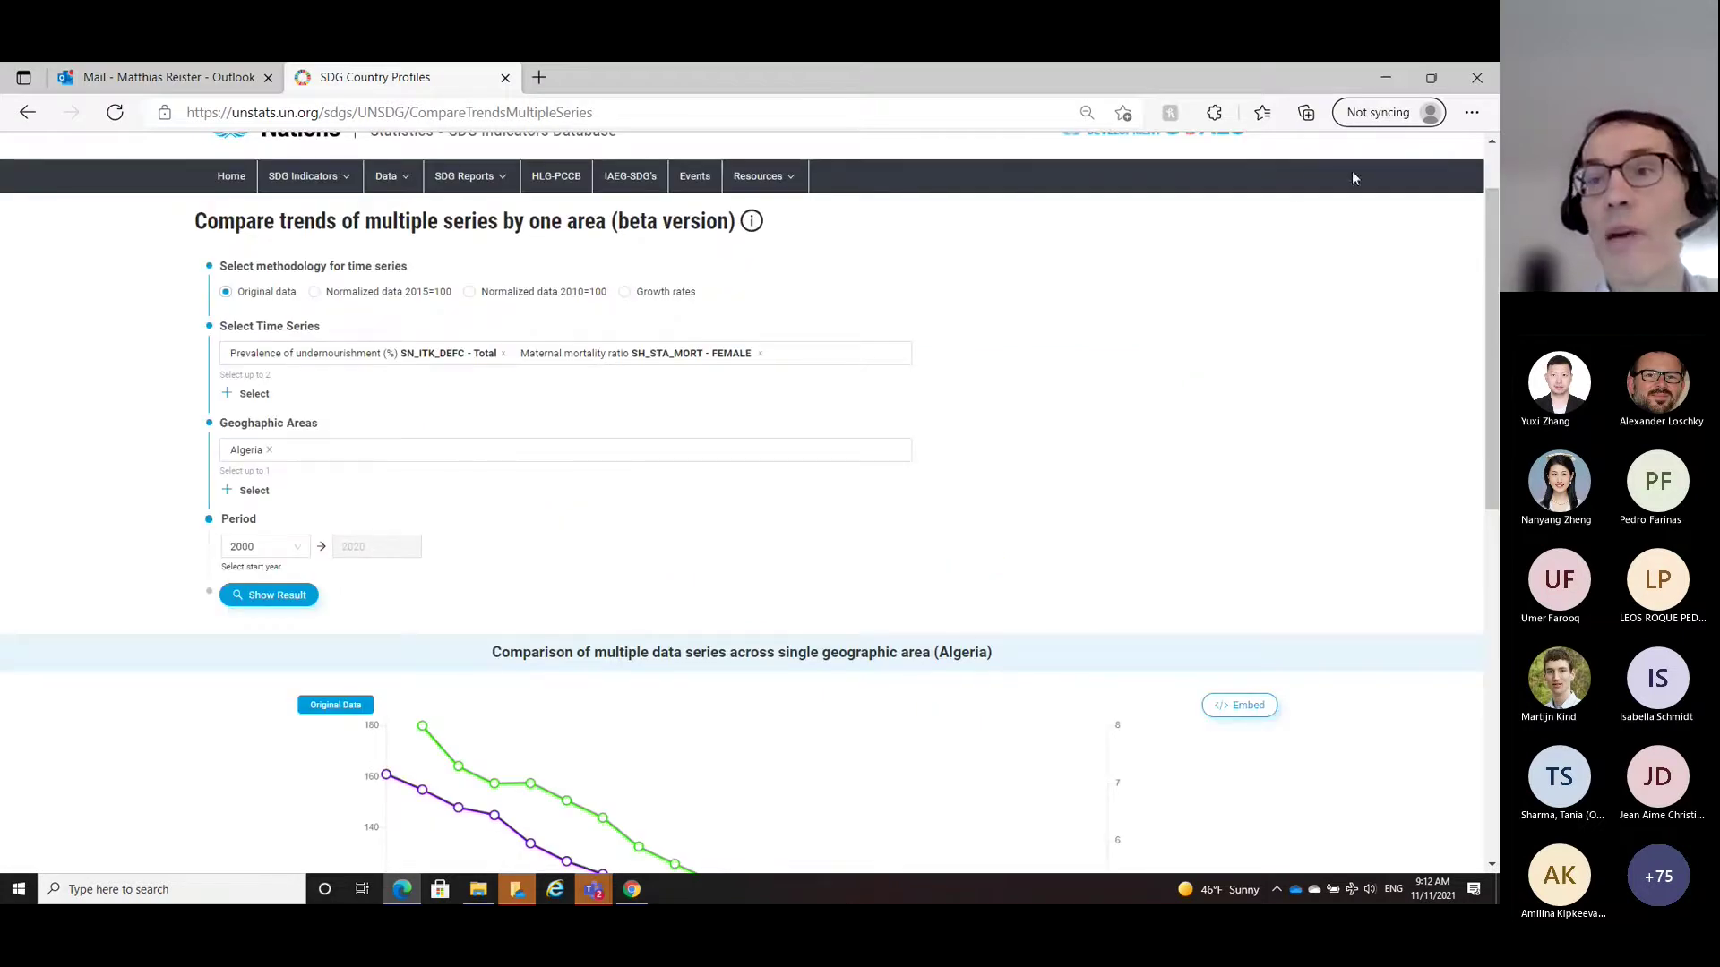
{"action": "scroll", "coordinate": [1209, 384], "scroll_direction": "up", "scroll_amount": 1}
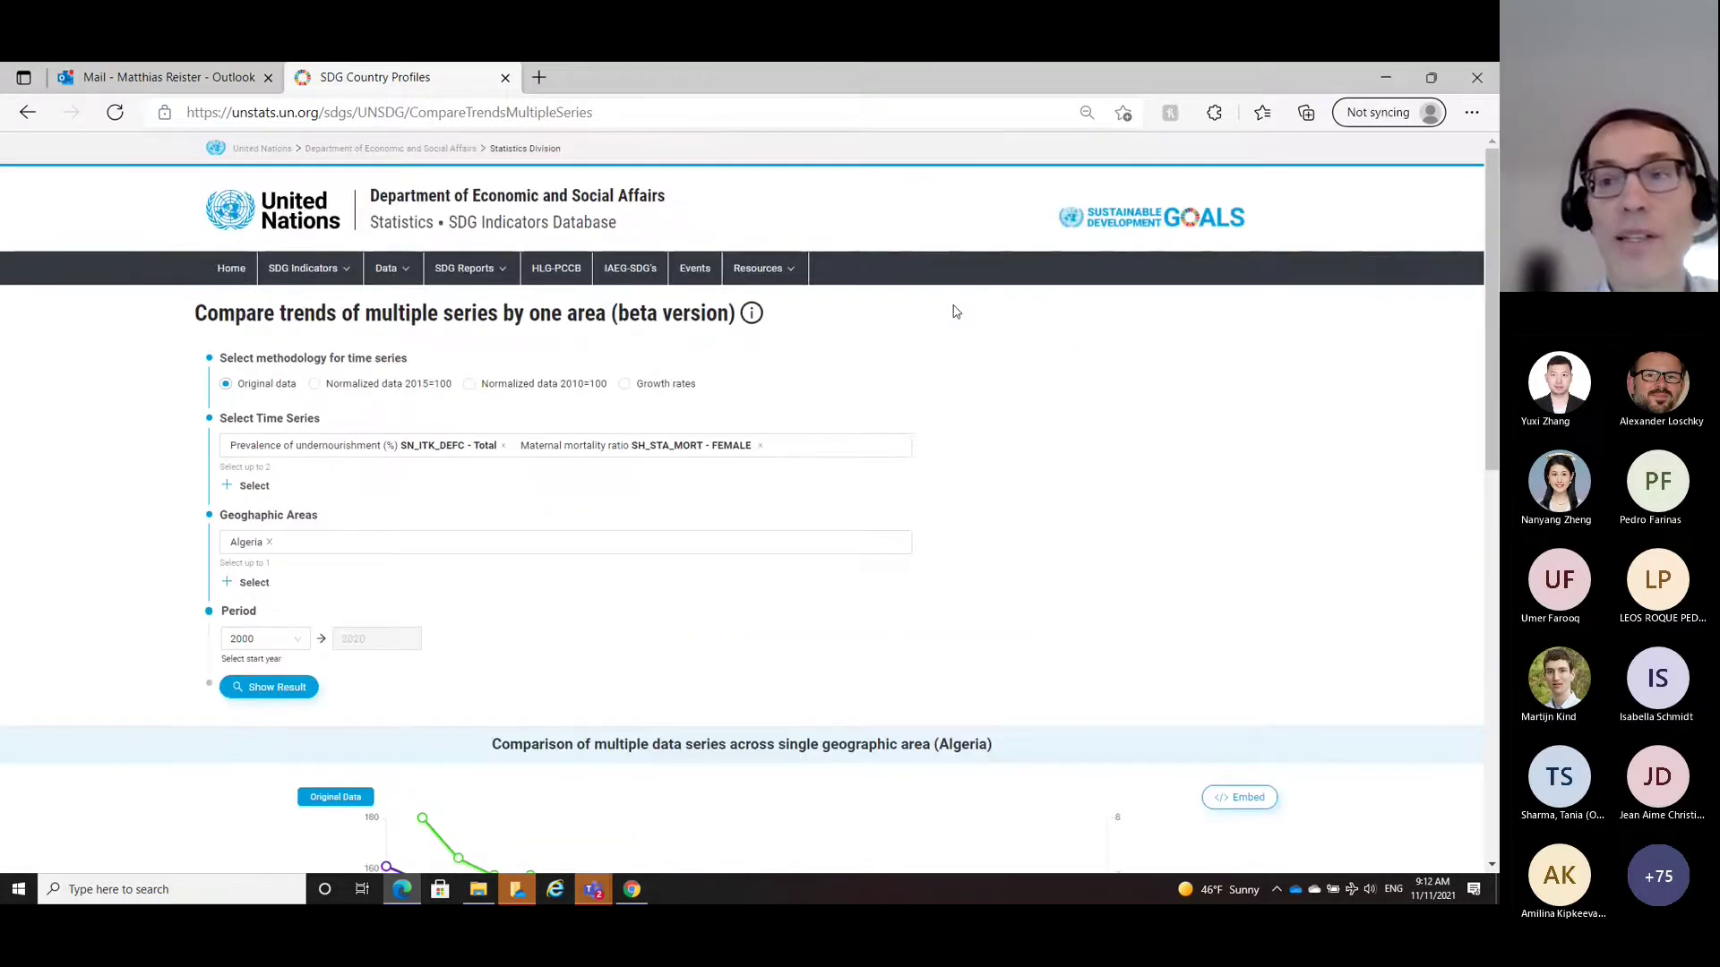
Step: Set the page zoom back to 100%
{"action": "left_click", "coordinate": [1471, 113]}
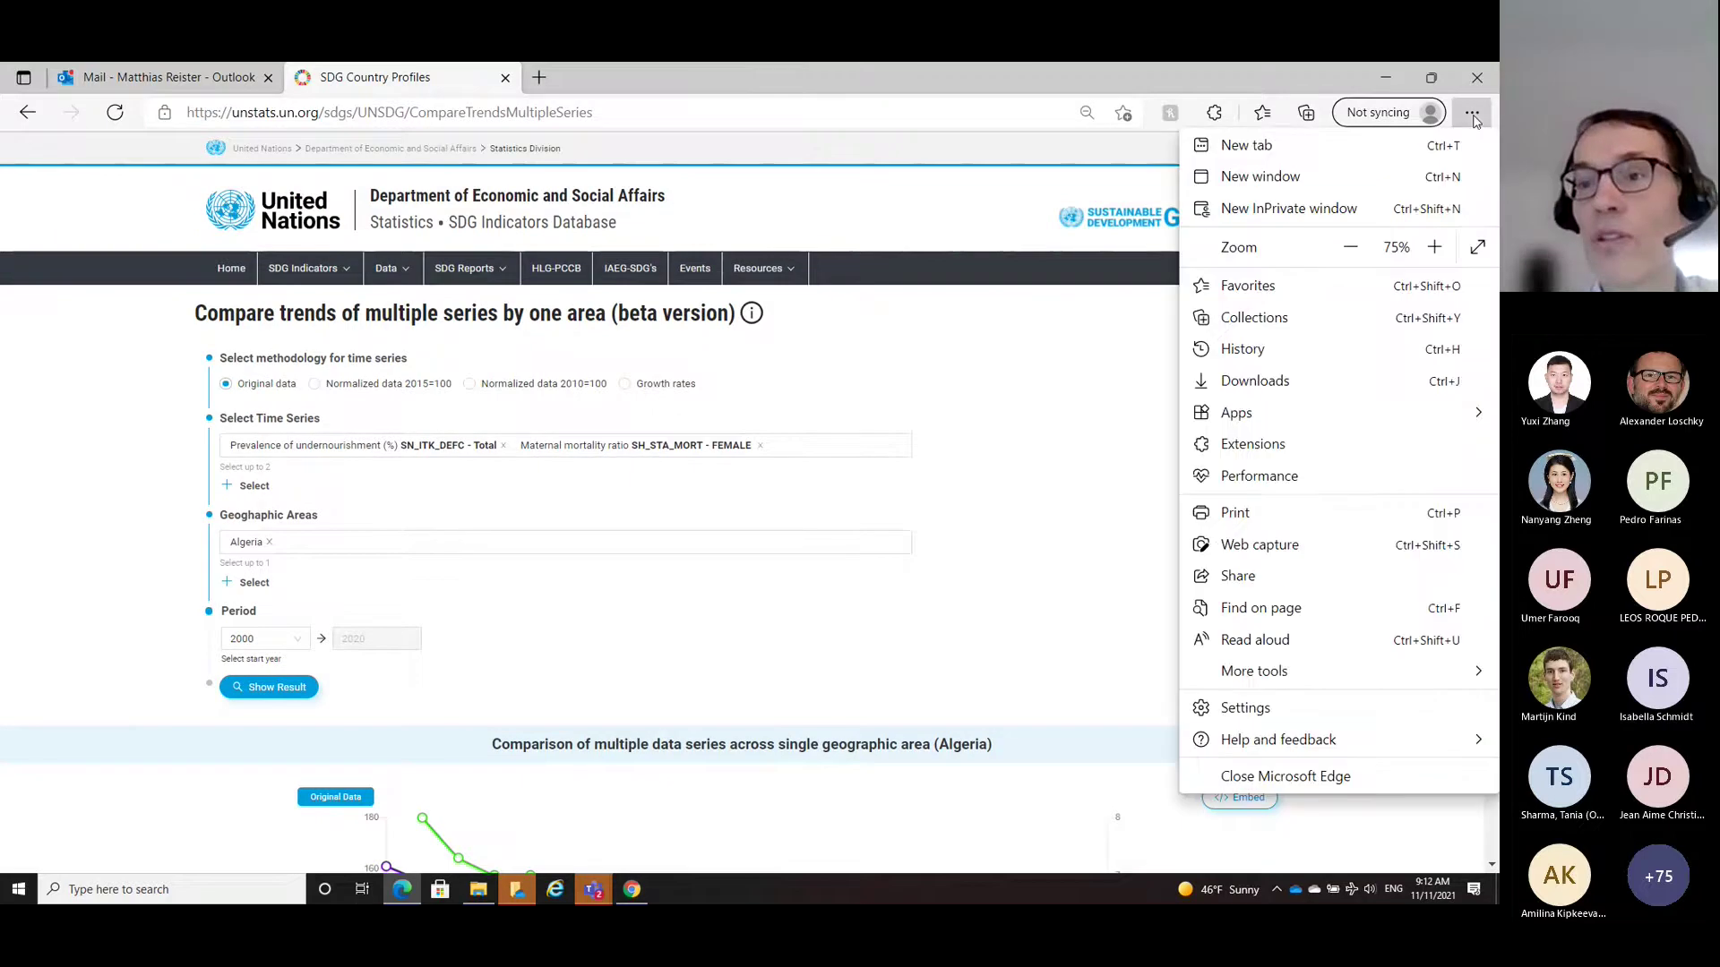
{"action": "left_click", "coordinate": [1434, 248]}
{"action": "left_click", "coordinate": [1434, 248]}
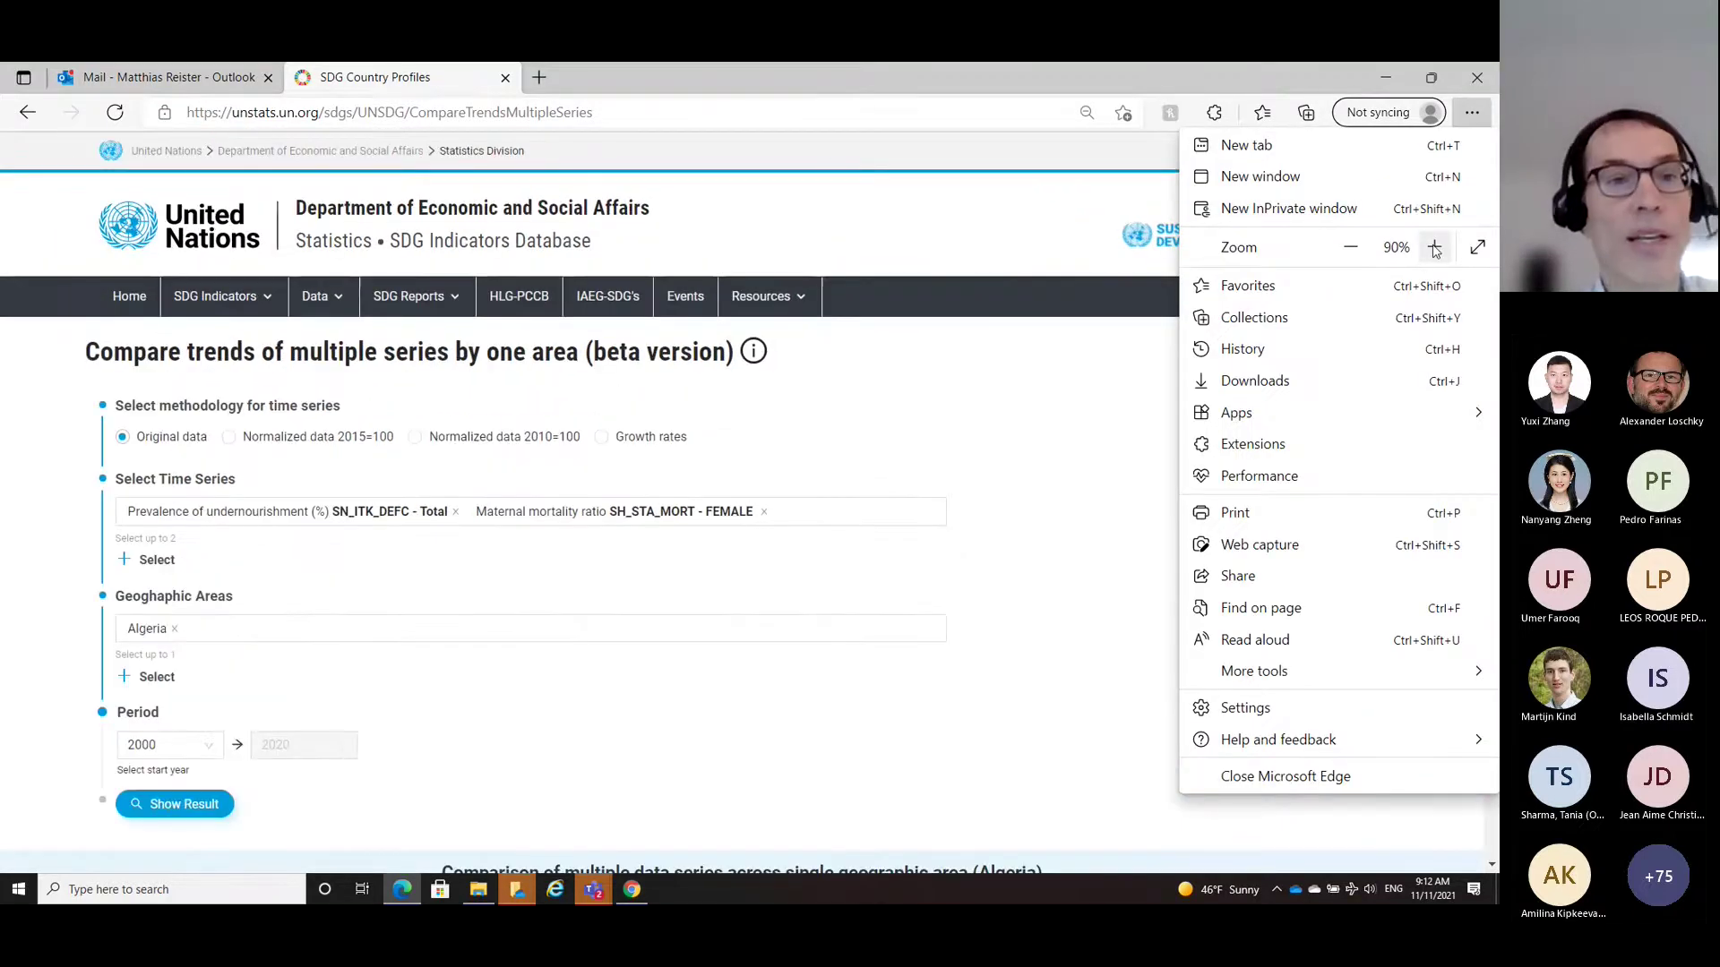
{"action": "left_click", "coordinate": [1434, 248]}
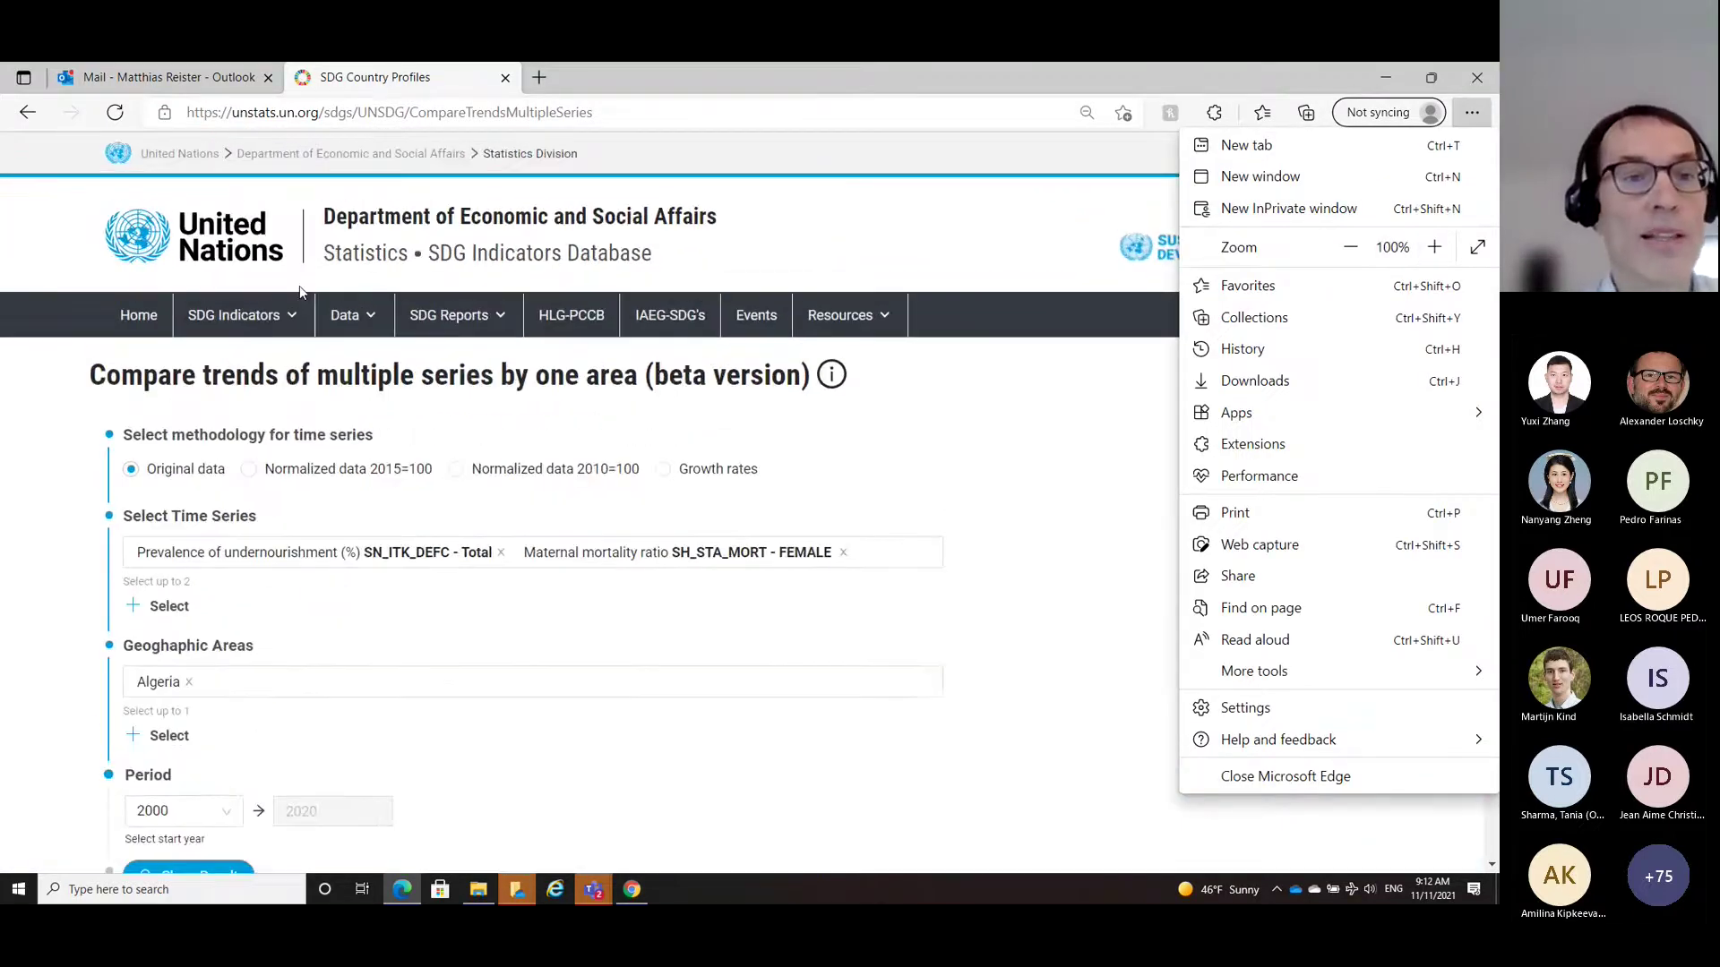
Step: Return to the SDG Global Database start page and open the SDMX Metadata Database (beta version) from Advanced Access
{"action": "left_click", "coordinate": [358, 320]}
{"action": "left_click", "coordinate": [358, 320]}
{"action": "left_click", "coordinate": [362, 356]}
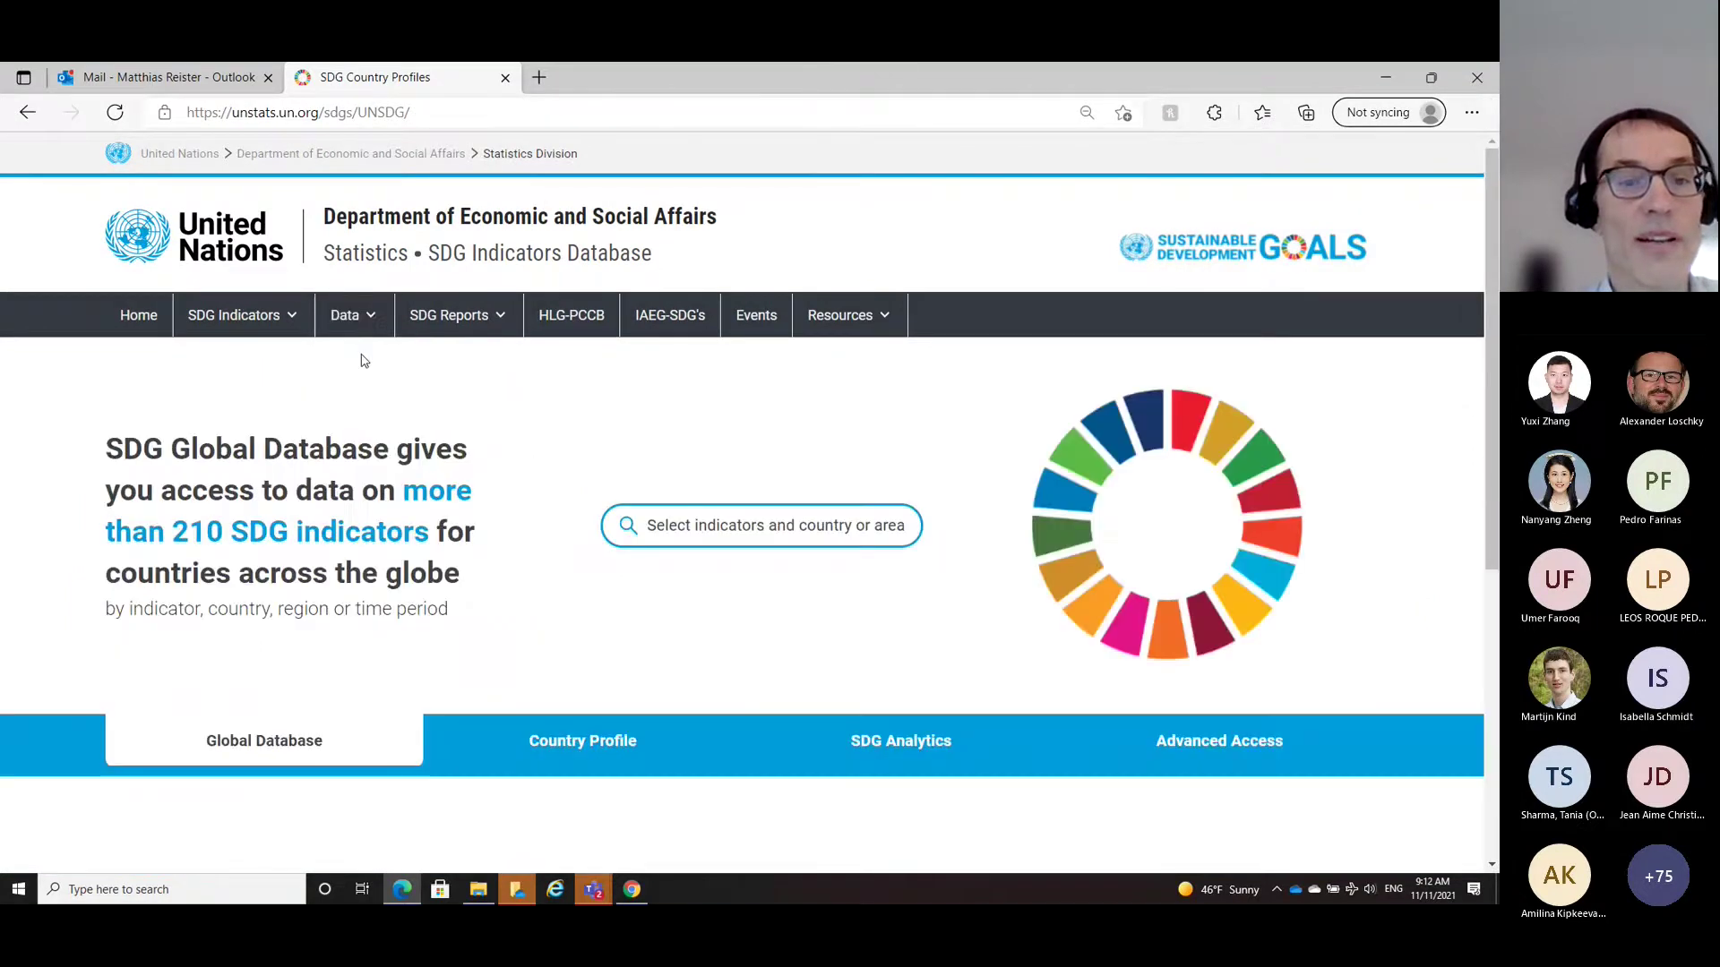
{"action": "left_click", "coordinate": [1199, 750]}
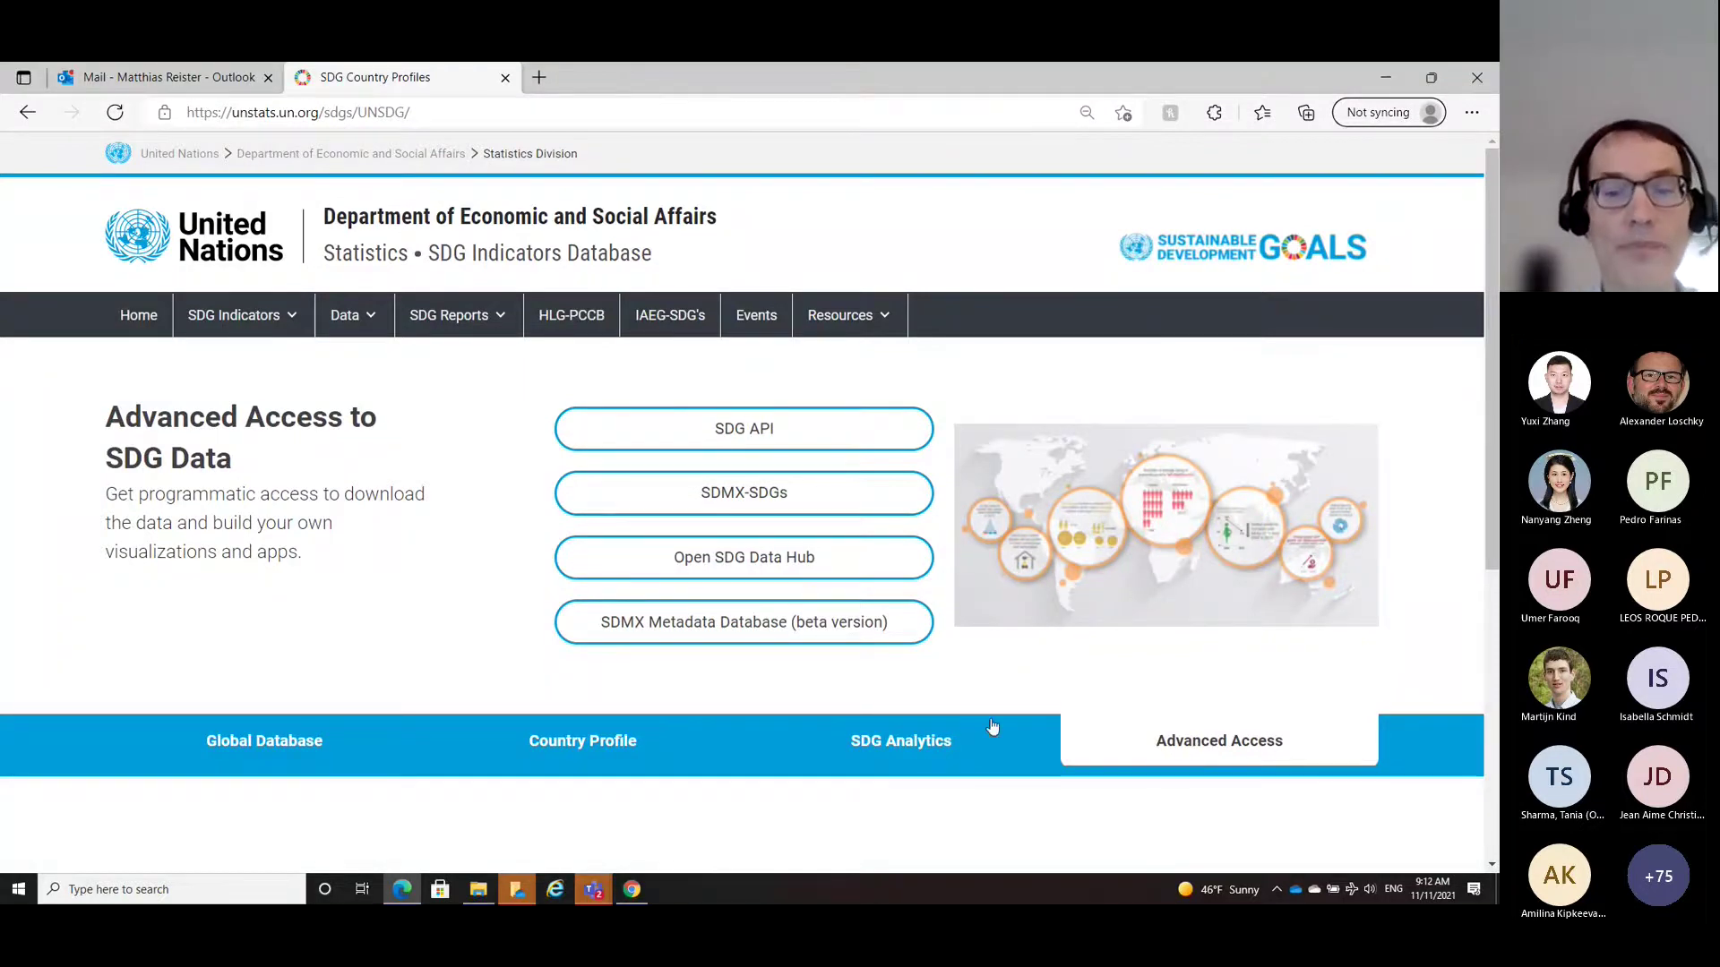
{"action": "left_click", "coordinate": [706, 624]}
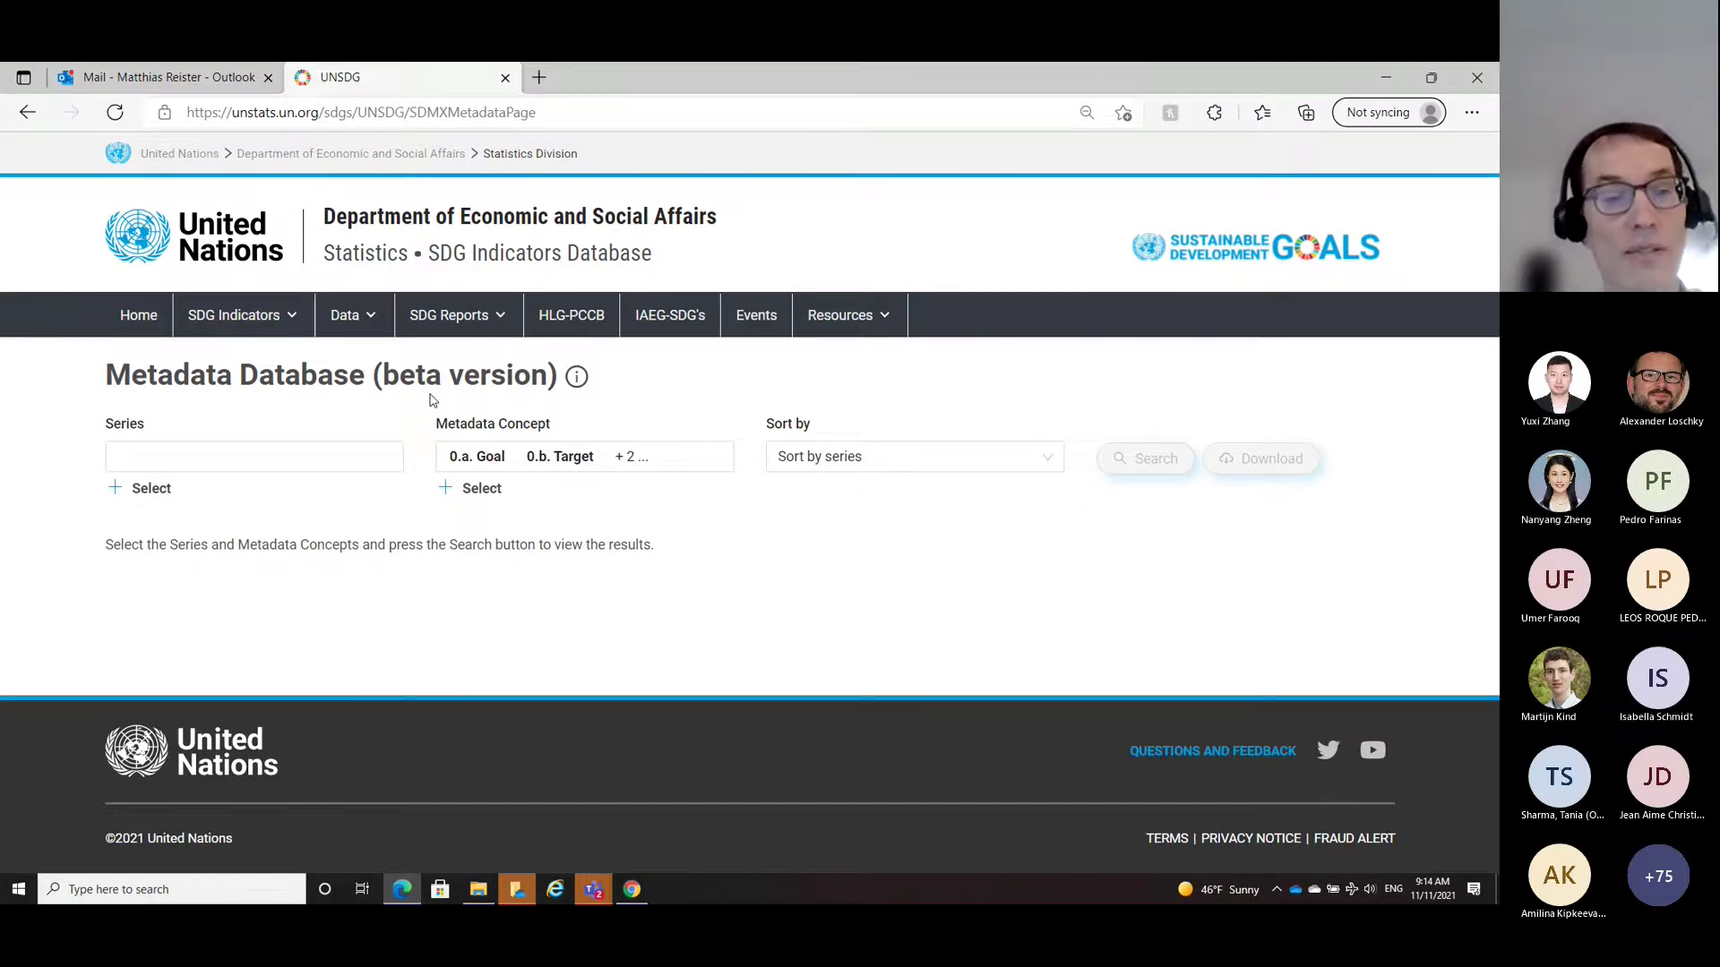
{"action": "left_click", "coordinate": [510, 463]}
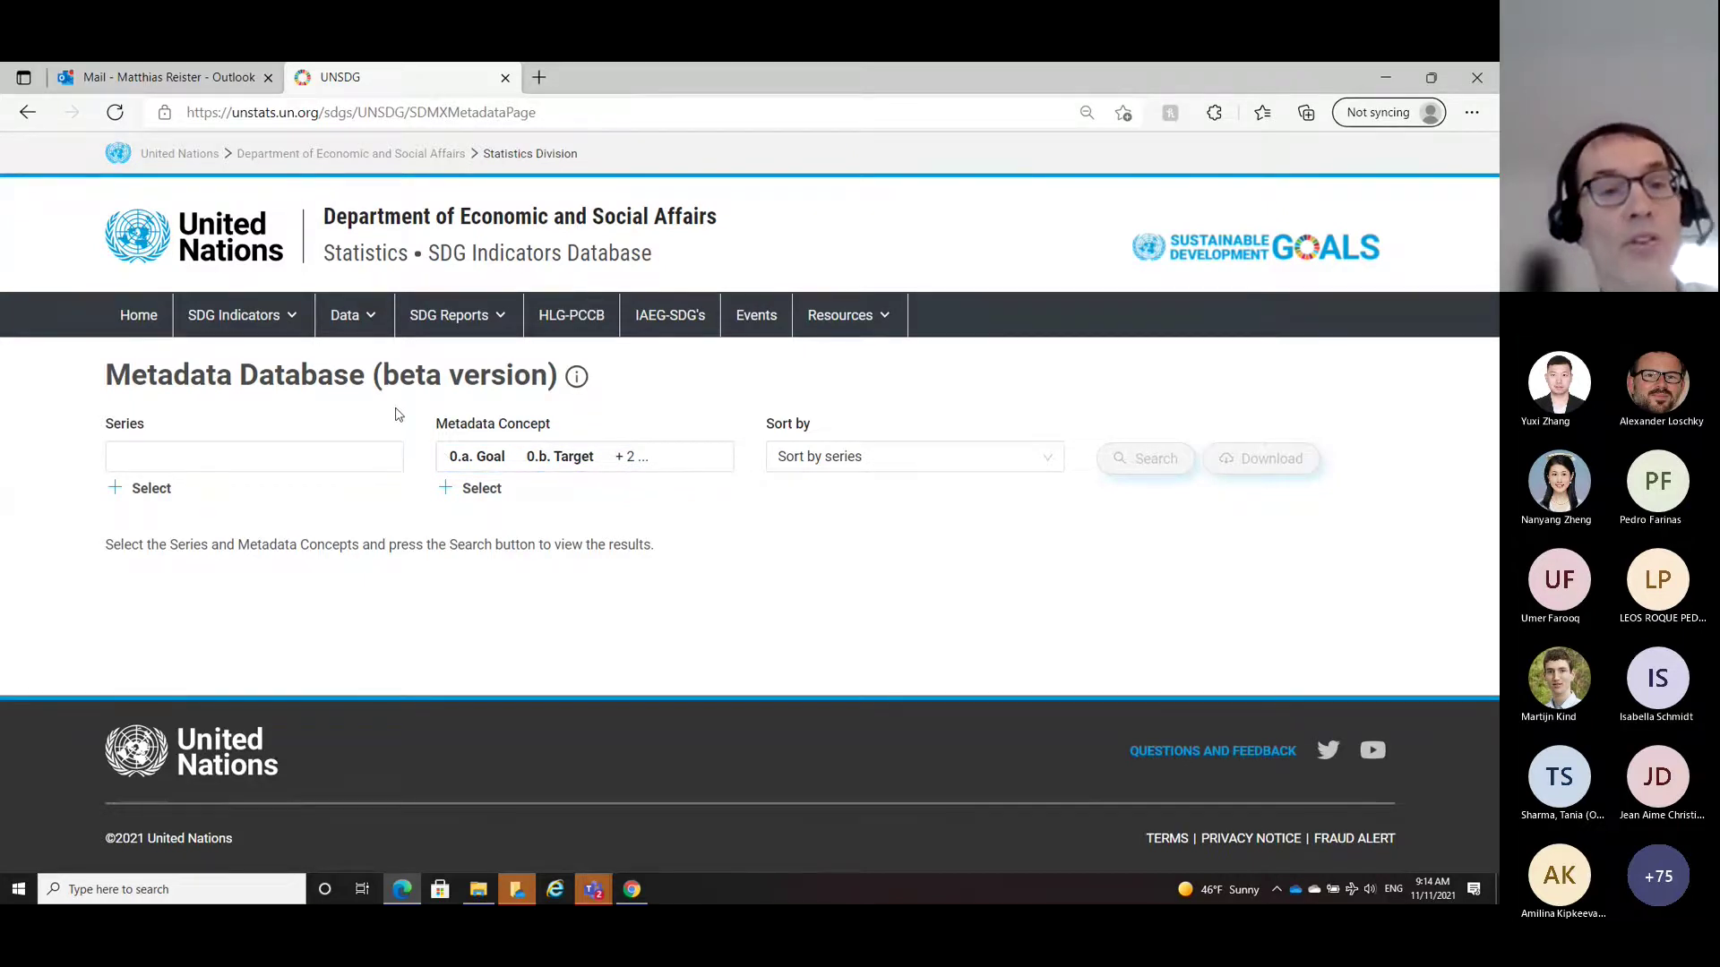
Step: Select series SD_MDP_MUHC, SP_ACS_BSRVH2O and SD_XPD_ESED under Indicators 1.2.2, 1.4.1 and 1.a.2, and confirm the series selection
{"action": "left_click", "coordinate": [117, 492]}
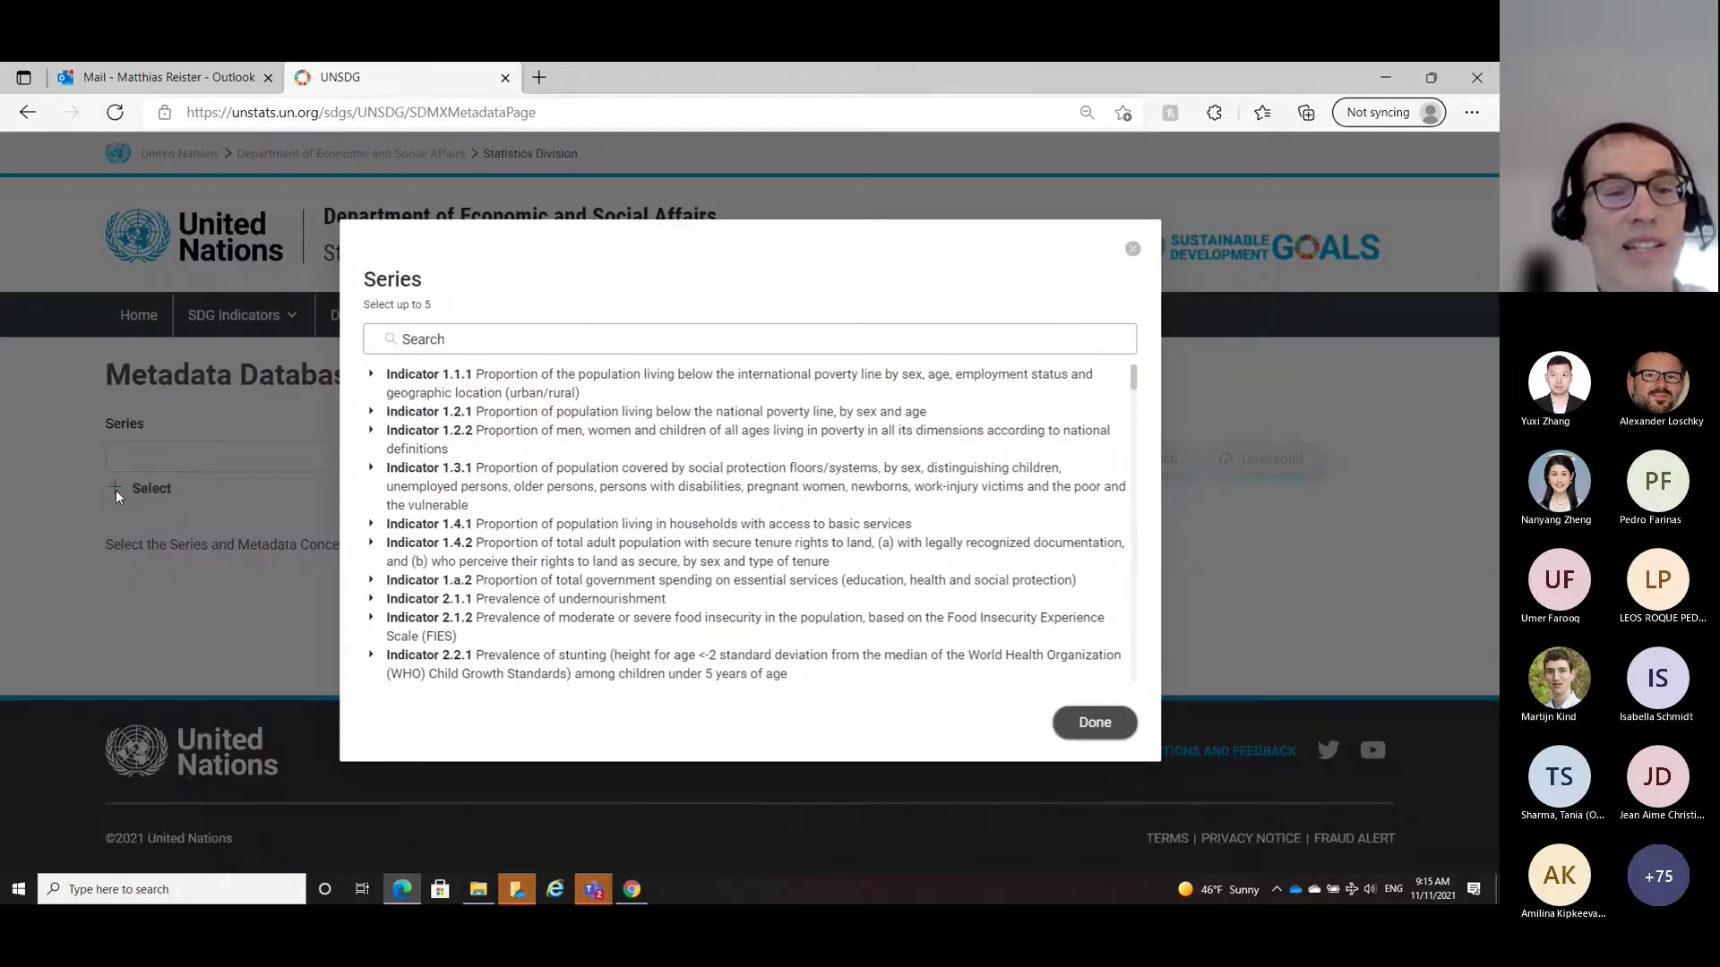
{"action": "left_click", "coordinate": [370, 430]}
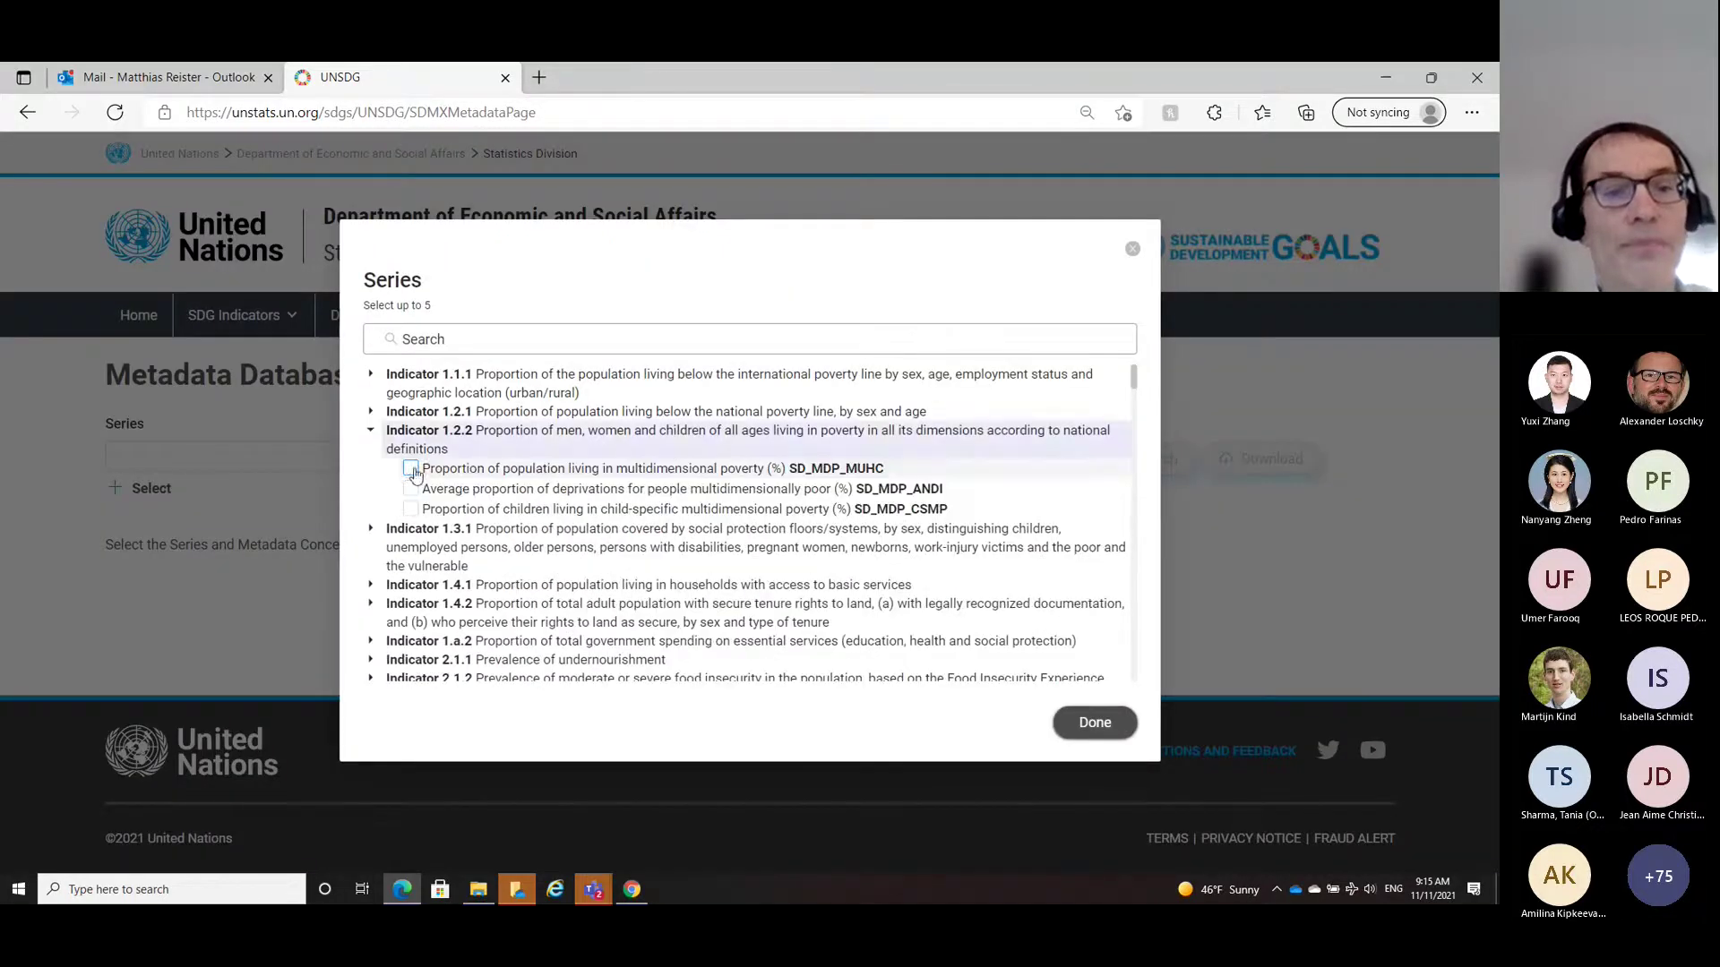
{"action": "left_click", "coordinate": [410, 468]}
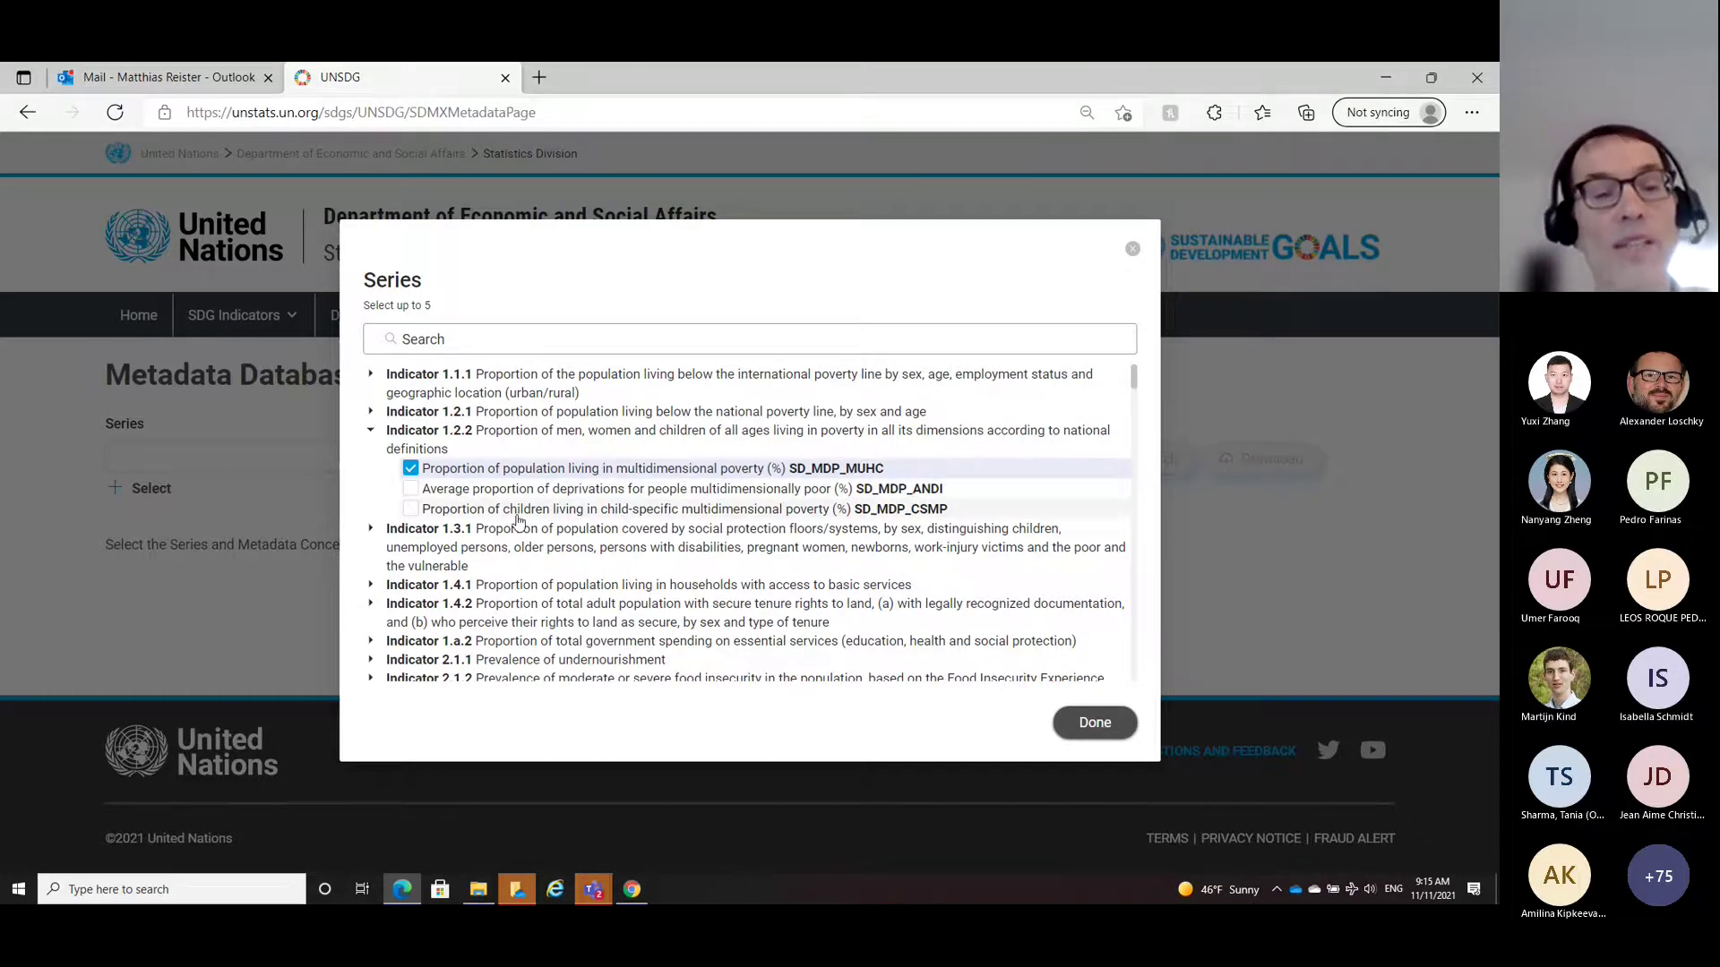
{"action": "left_click", "coordinate": [372, 584]}
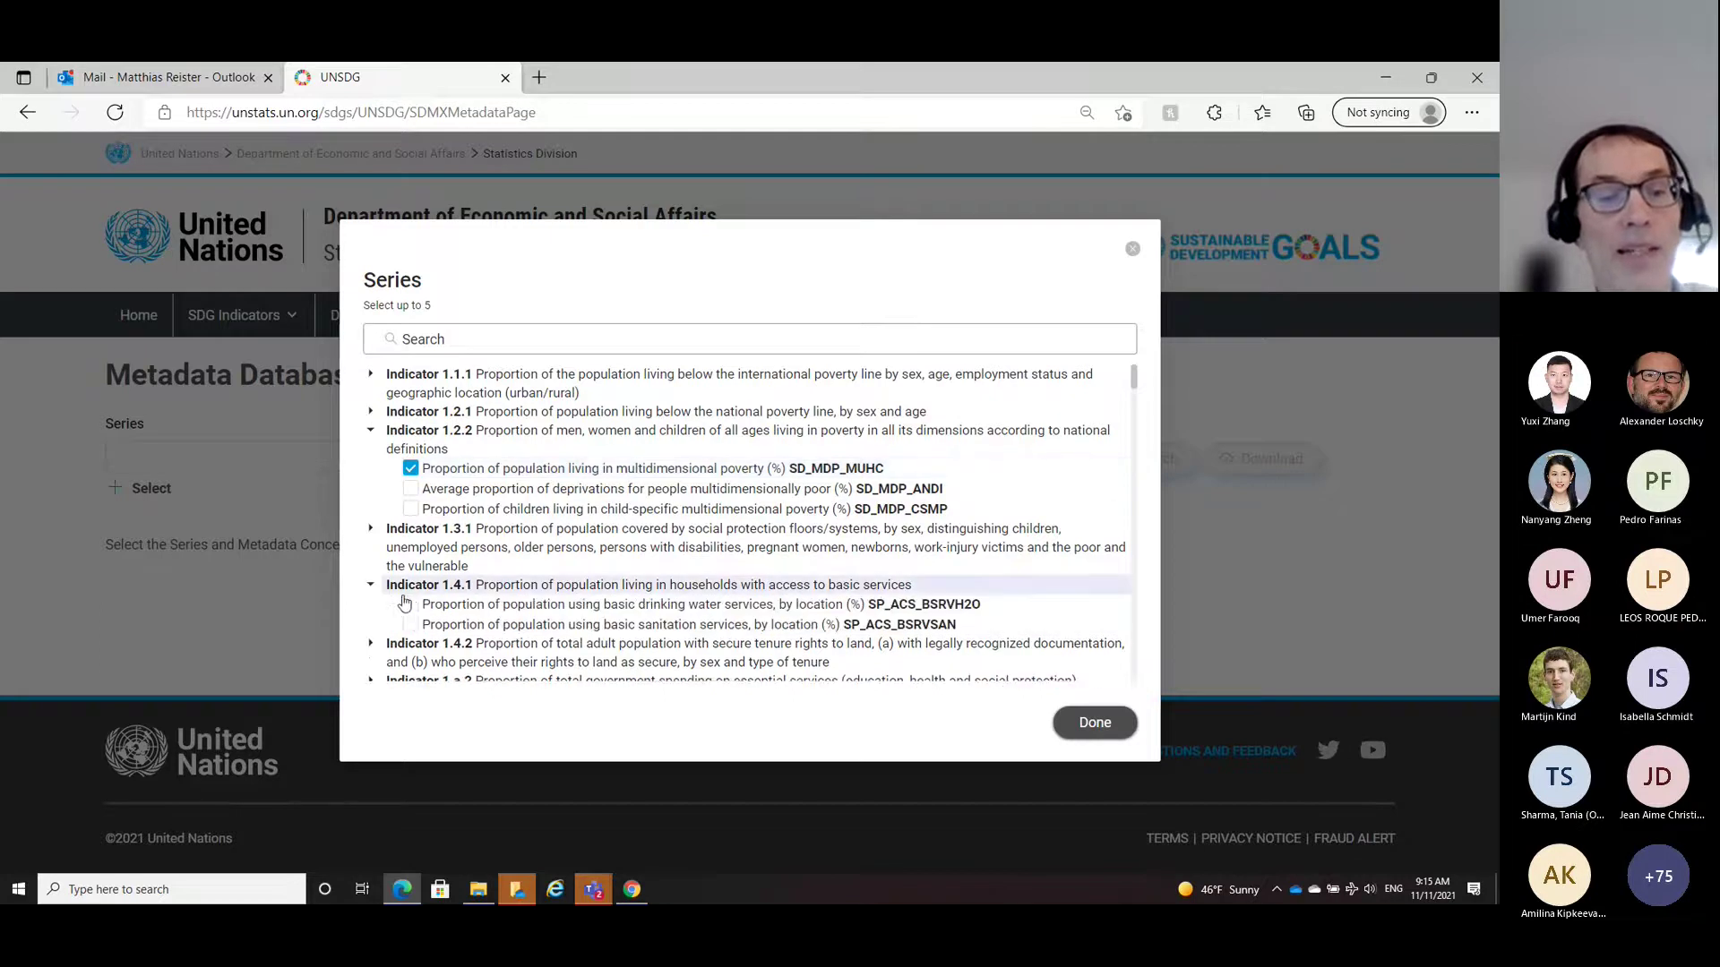
{"action": "left_click", "coordinate": [410, 603]}
{"action": "scroll", "coordinate": [433, 535], "scroll_direction": "down", "scroll_amount": 2}
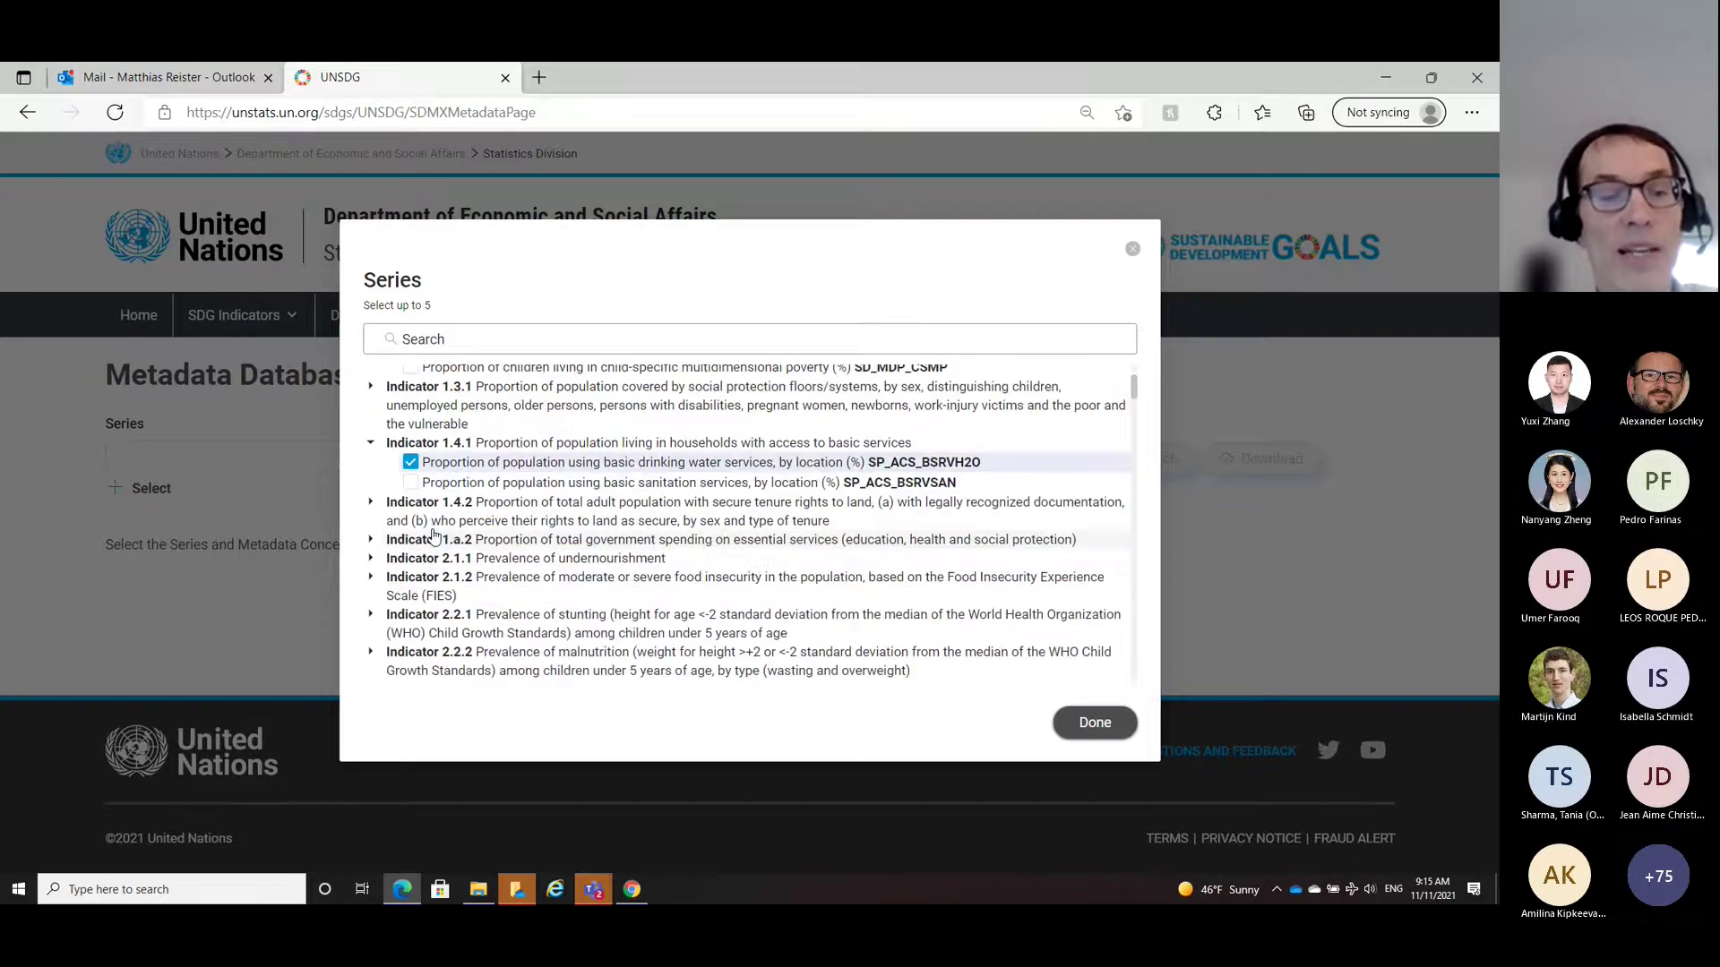
{"action": "left_click", "coordinate": [370, 539]}
{"action": "left_click", "coordinate": [410, 559]}
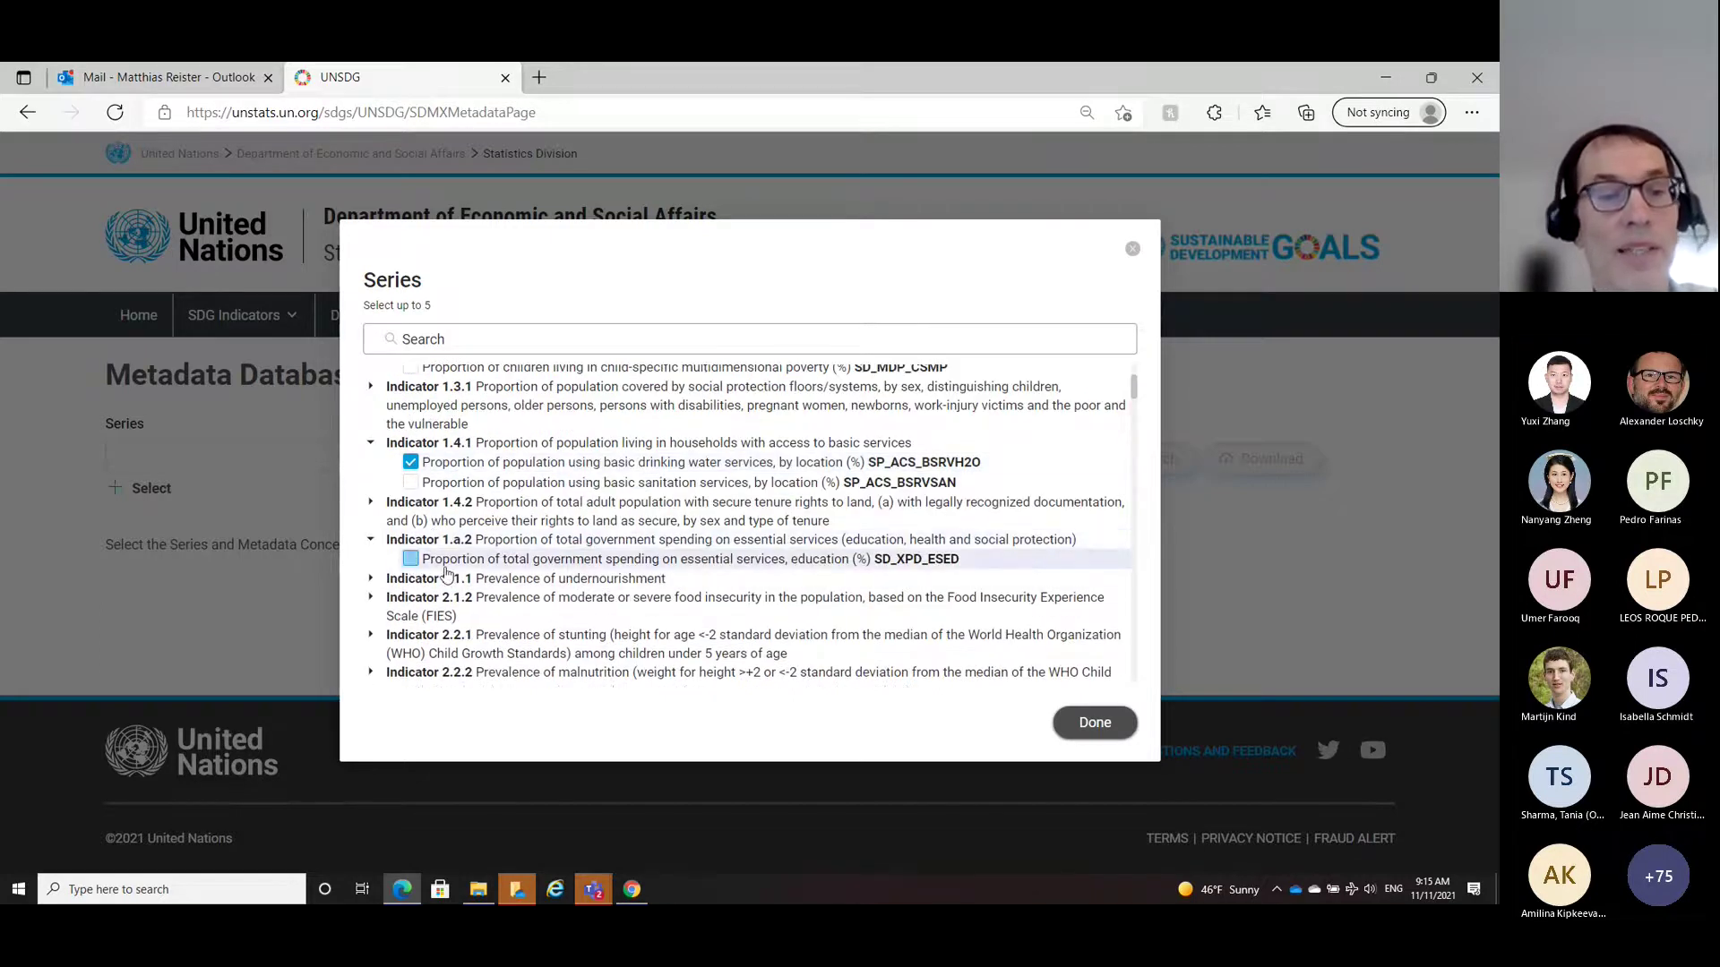
{"action": "left_click", "coordinate": [1088, 723]}
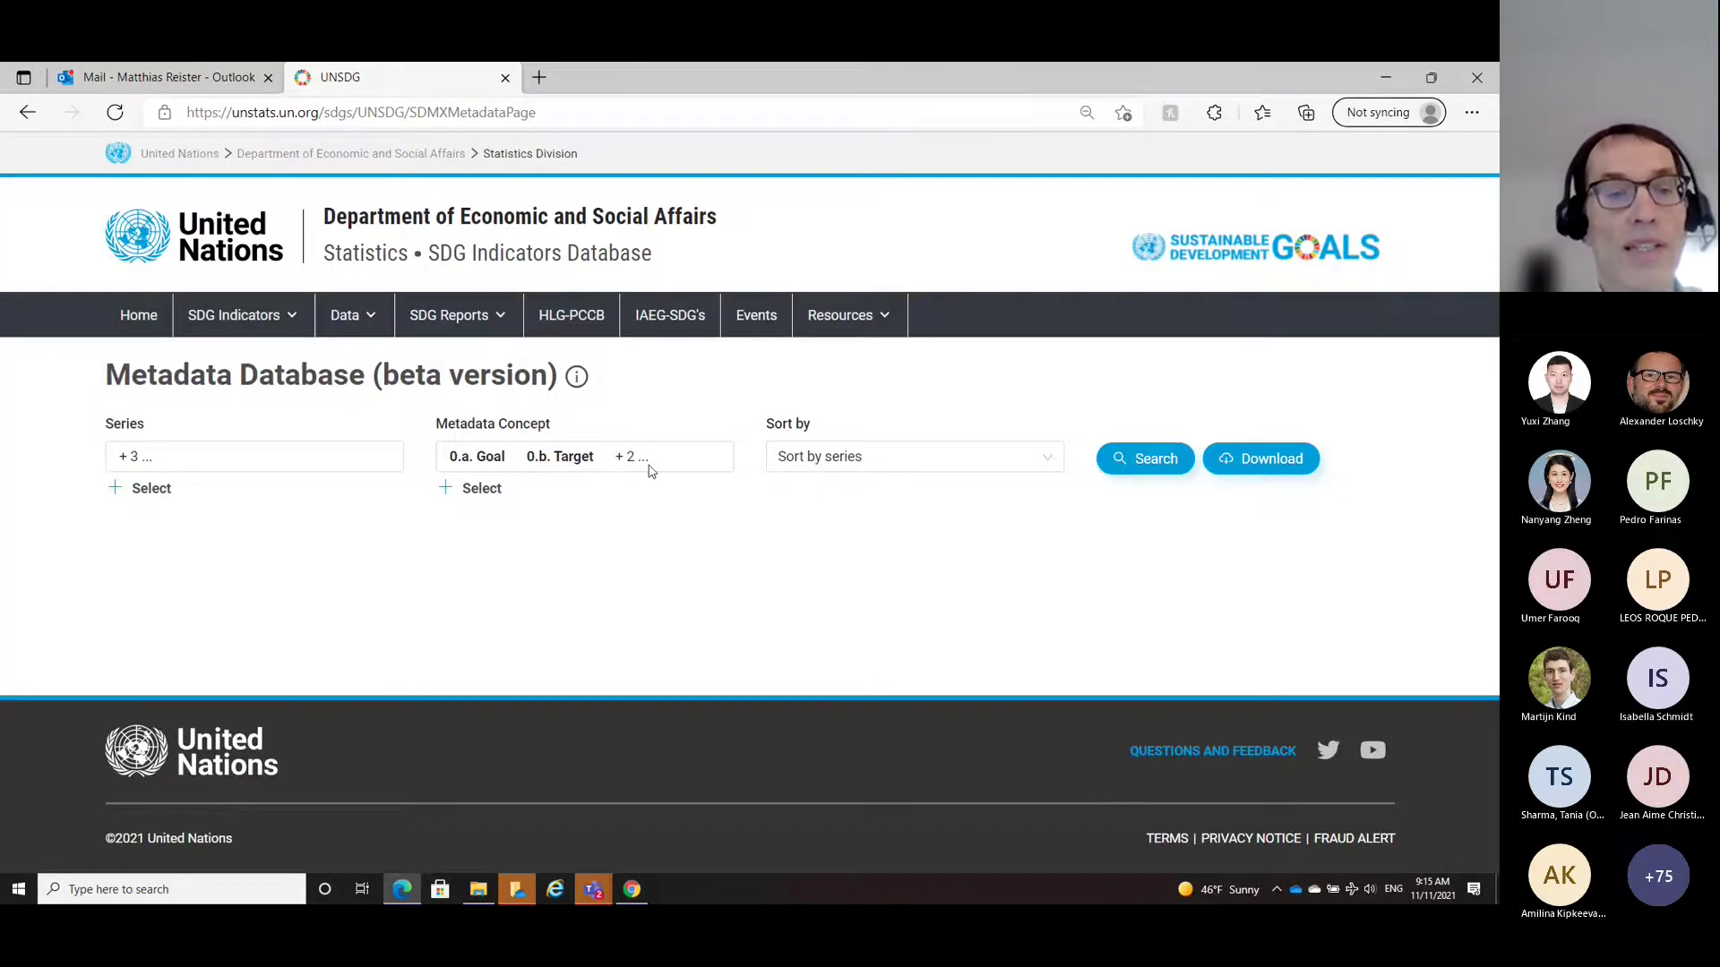
Step: Open the Metadata Concept selection and examine the available concept categories
{"action": "left_click", "coordinate": [452, 488]}
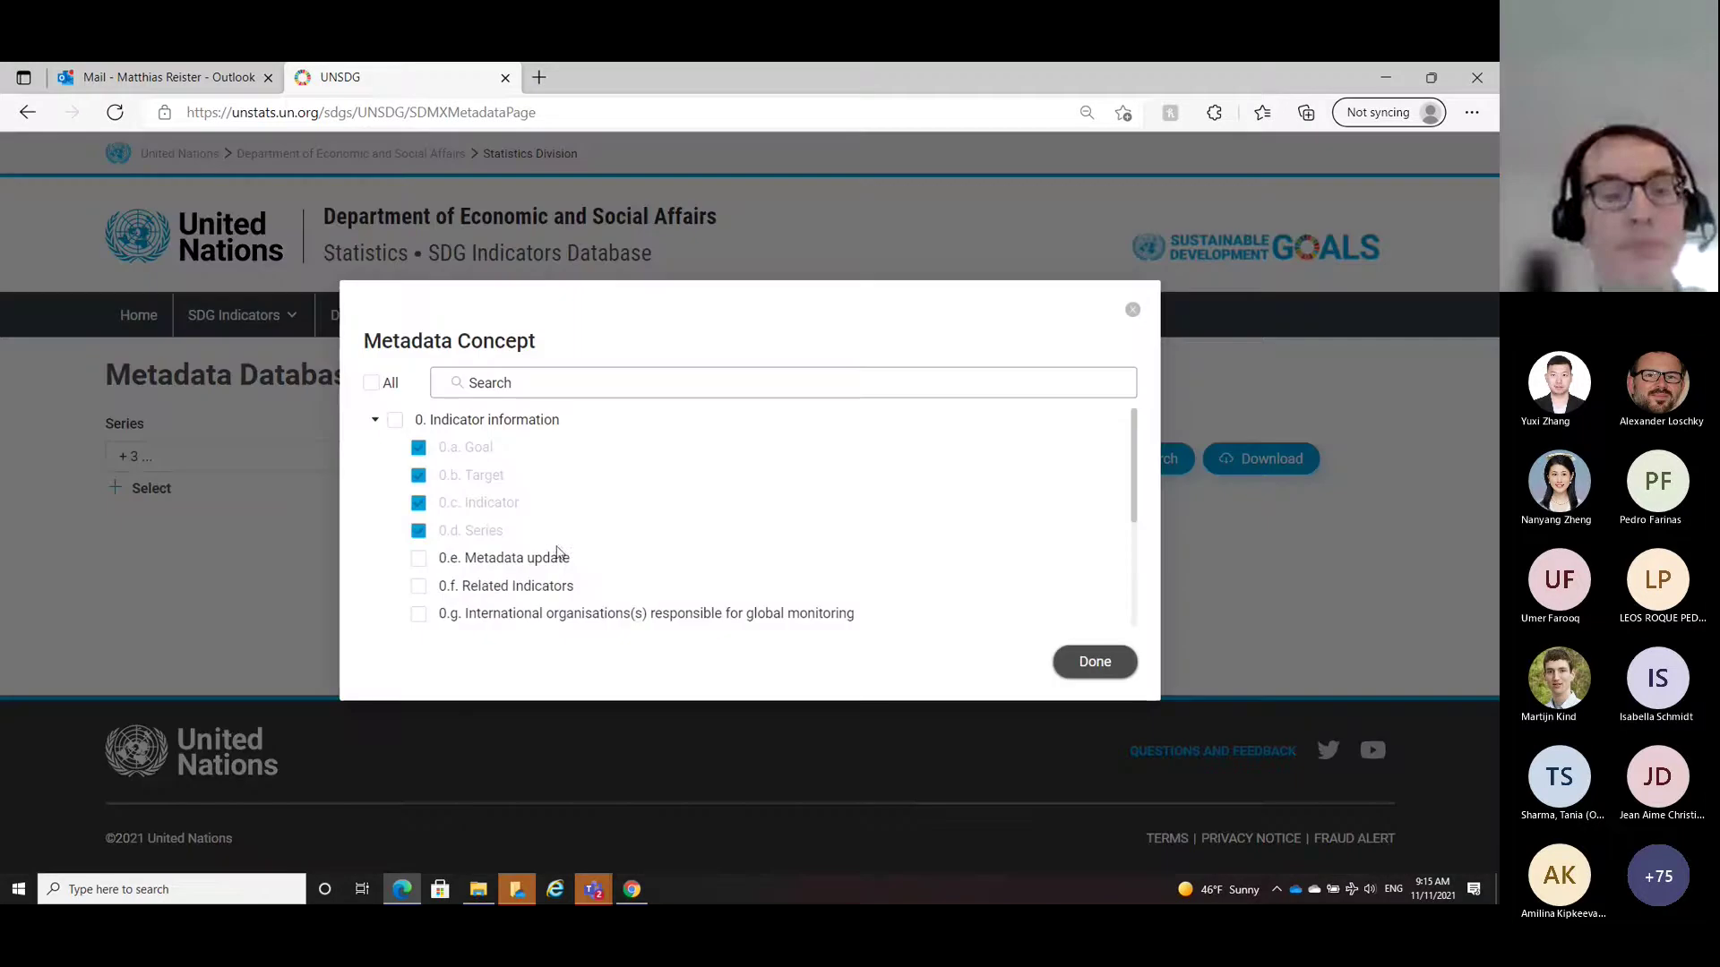
{"action": "scroll", "coordinate": [678, 510], "scroll_direction": "down", "scroll_amount": 2}
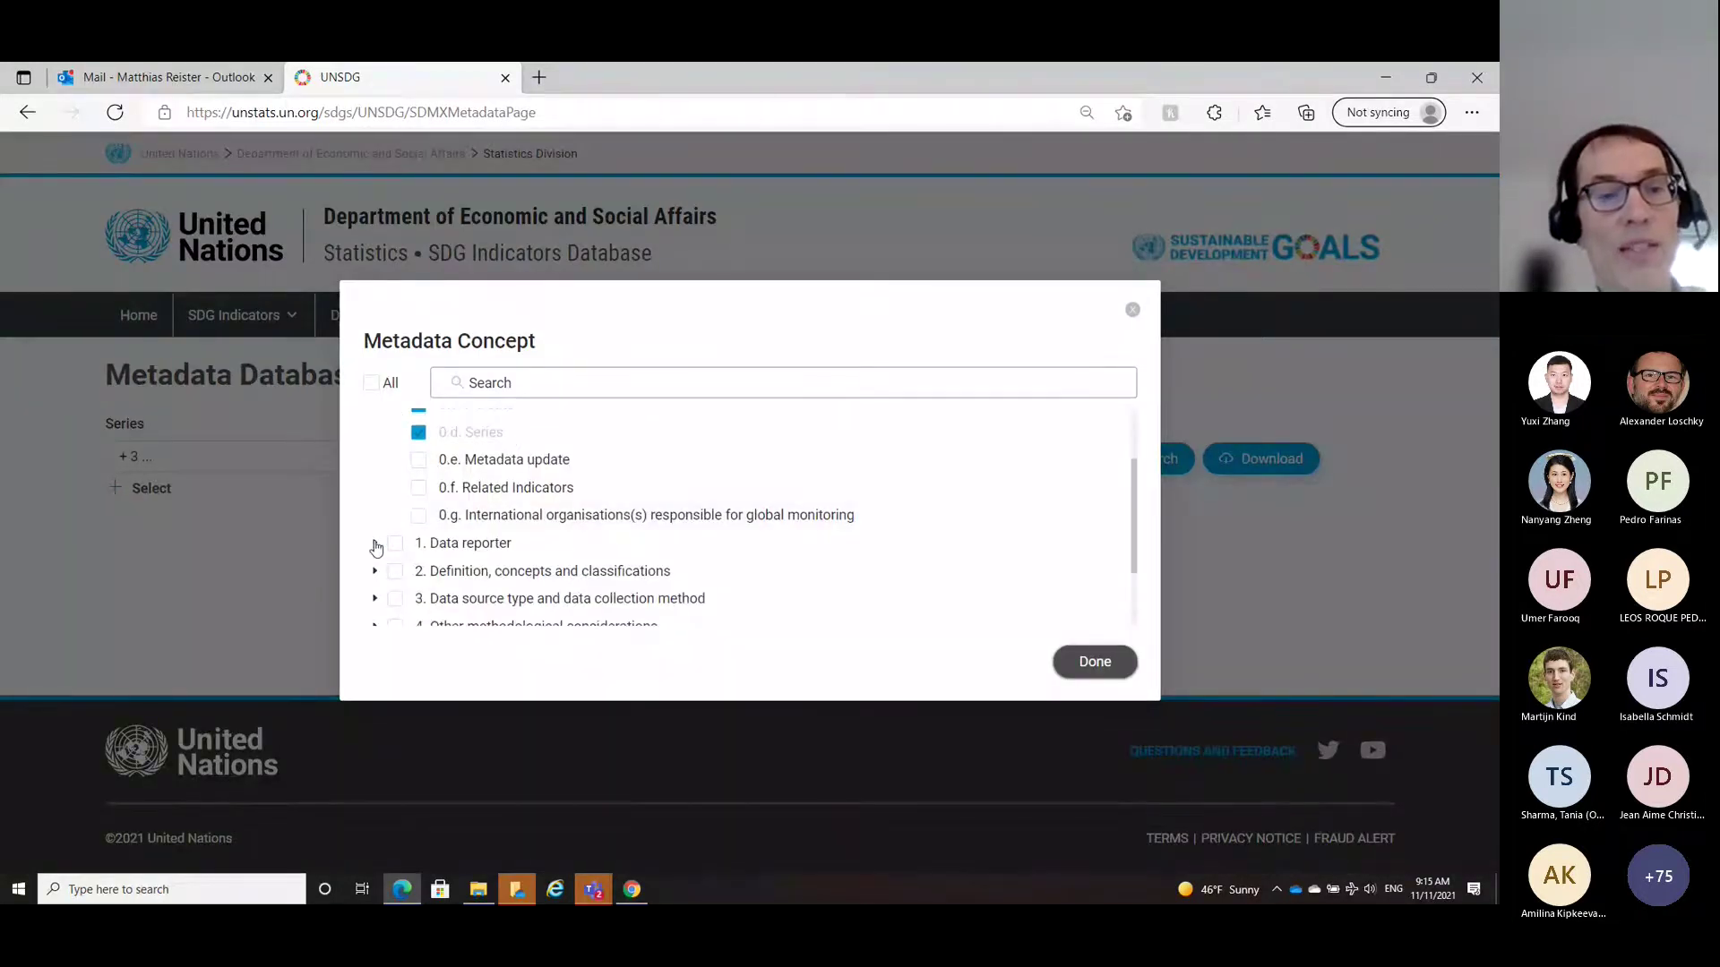
{"action": "scroll", "coordinate": [593, 502], "scroll_direction": "down", "scroll_amount": 2}
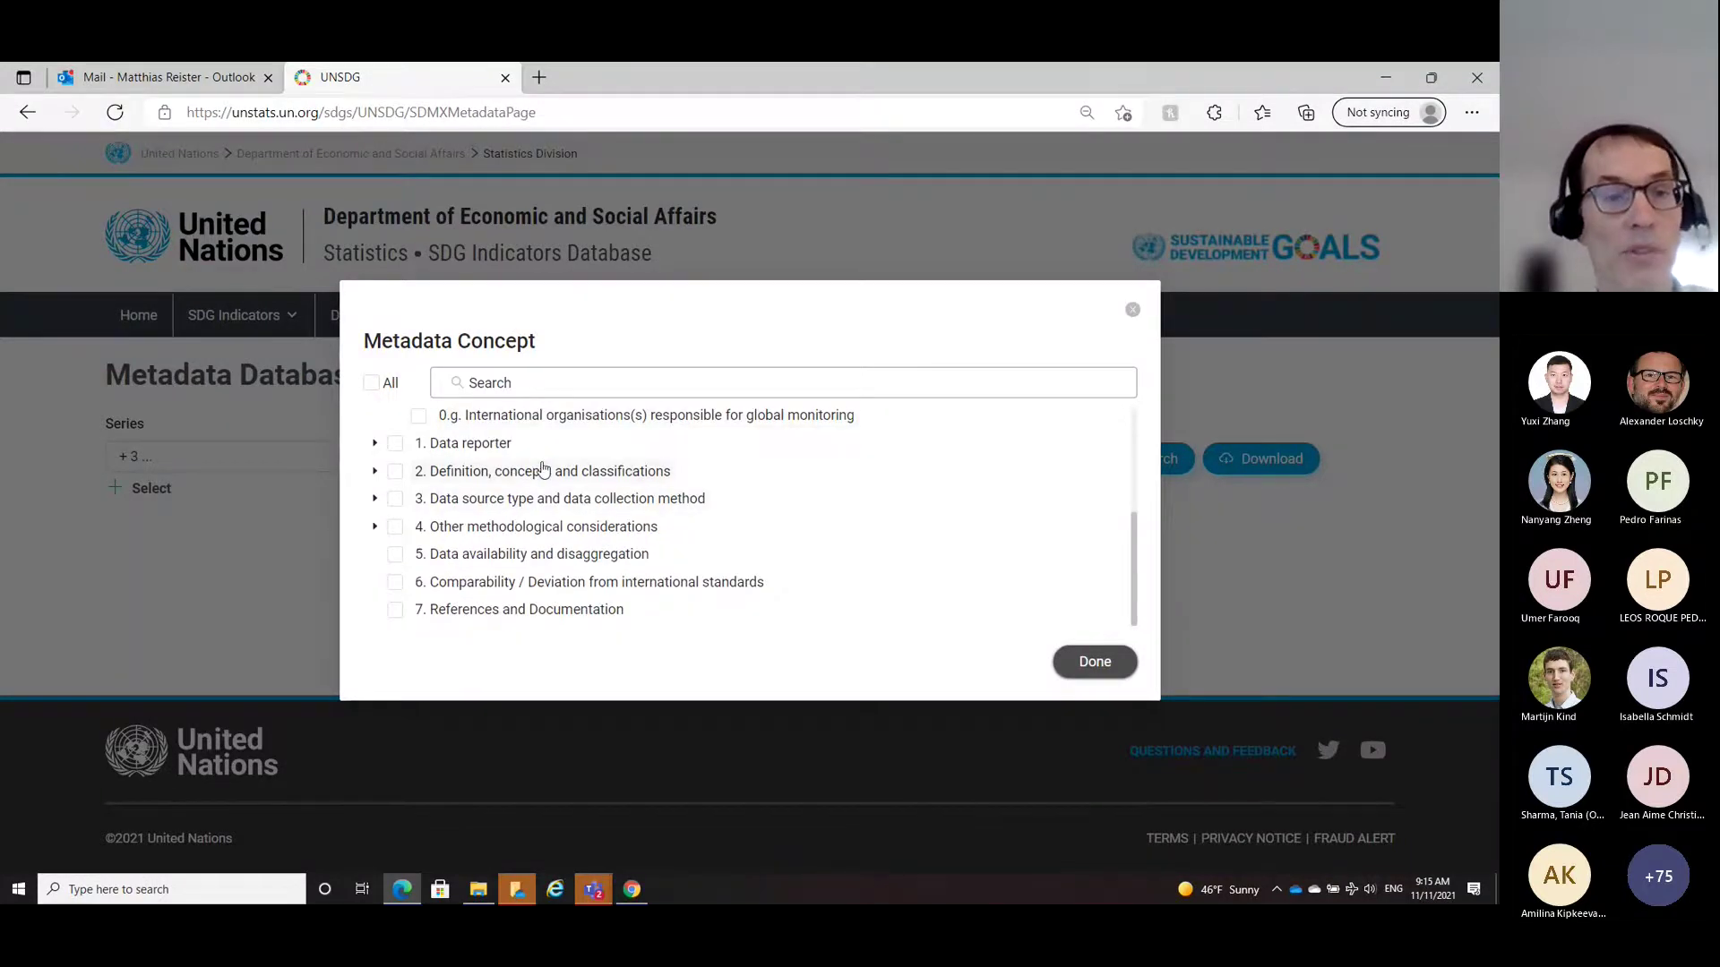
{"action": "scroll", "coordinate": [543, 467], "scroll_direction": "up", "scroll_amount": 3}
Step: Try selecting all metadata concepts at once and clear that selection again
{"action": "left_click", "coordinate": [371, 383]}
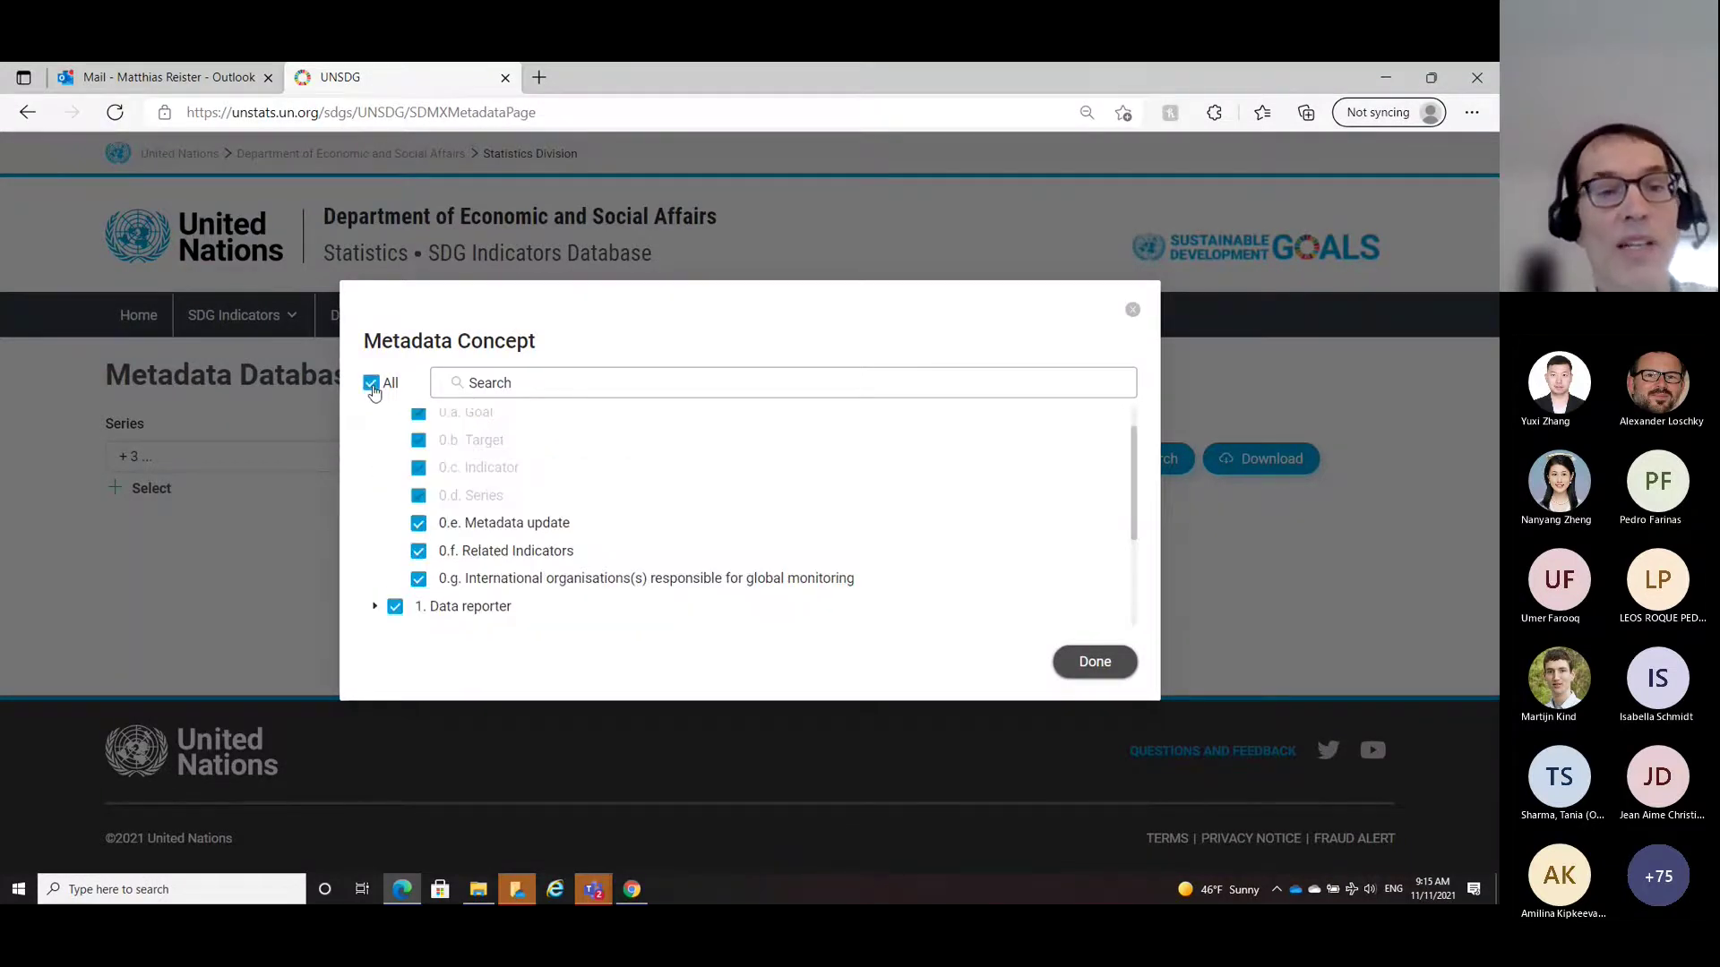
{"action": "left_click", "coordinate": [372, 386]}
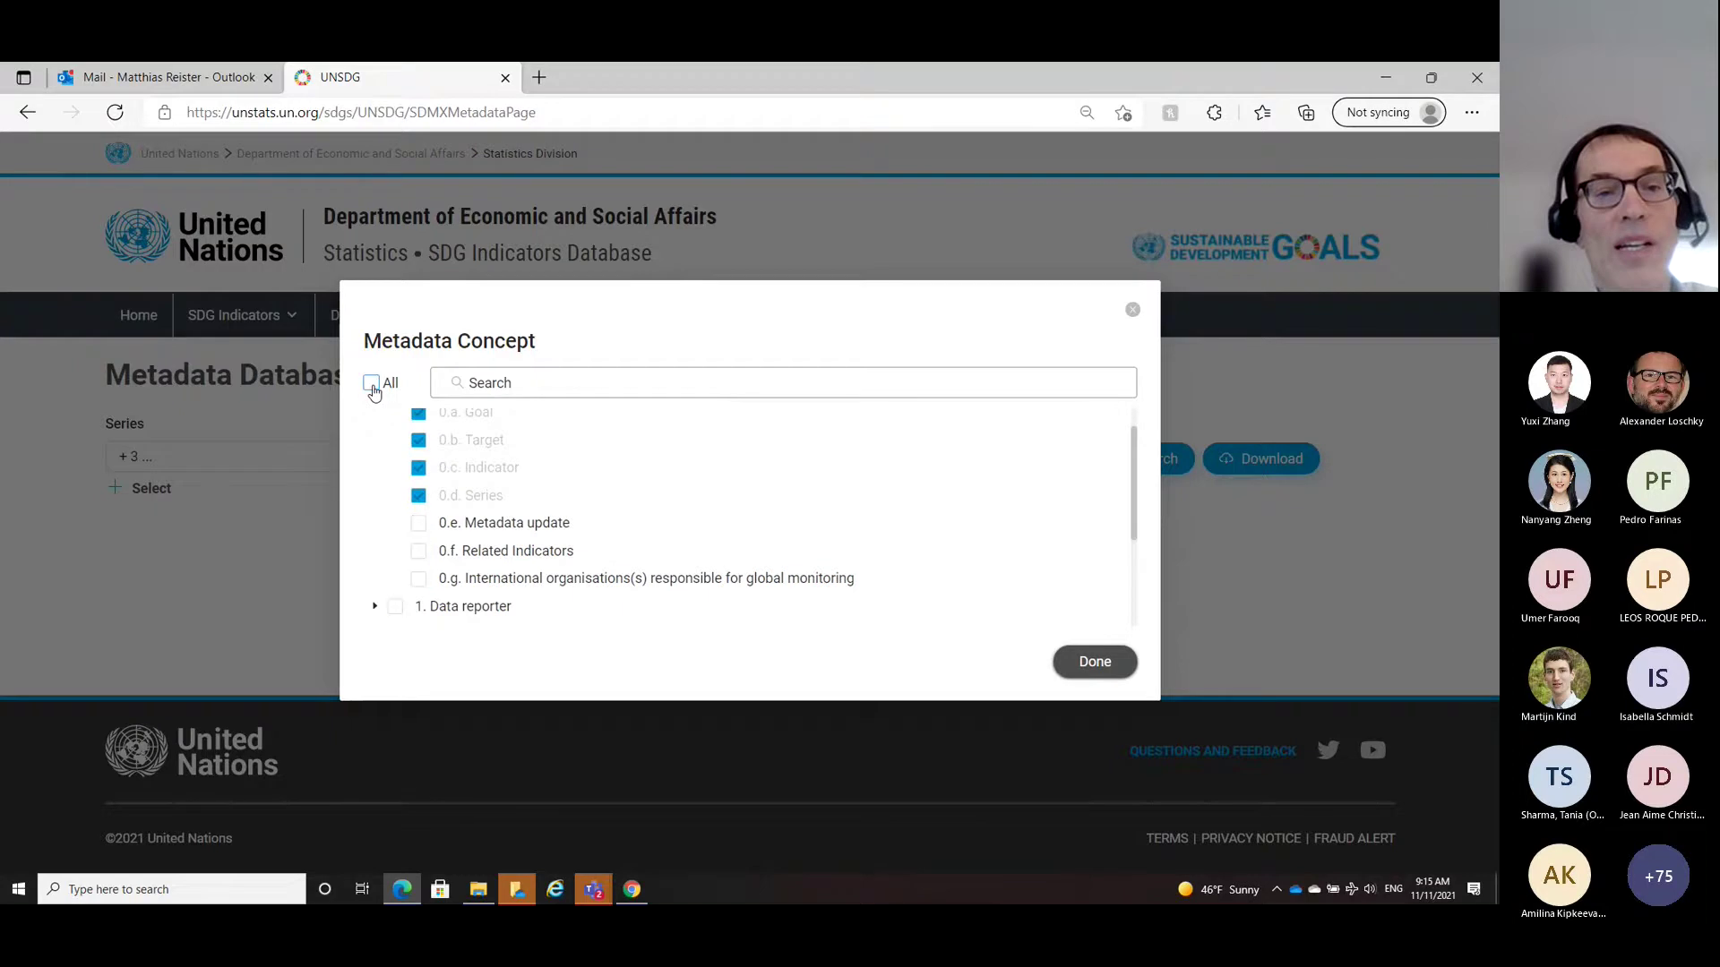
Step: Add the concept 1.a. Organisation under Data reporter to the metadata concepts and confirm the selection
{"action": "scroll", "coordinate": [600, 509], "scroll_direction": "down", "scroll_amount": 1}
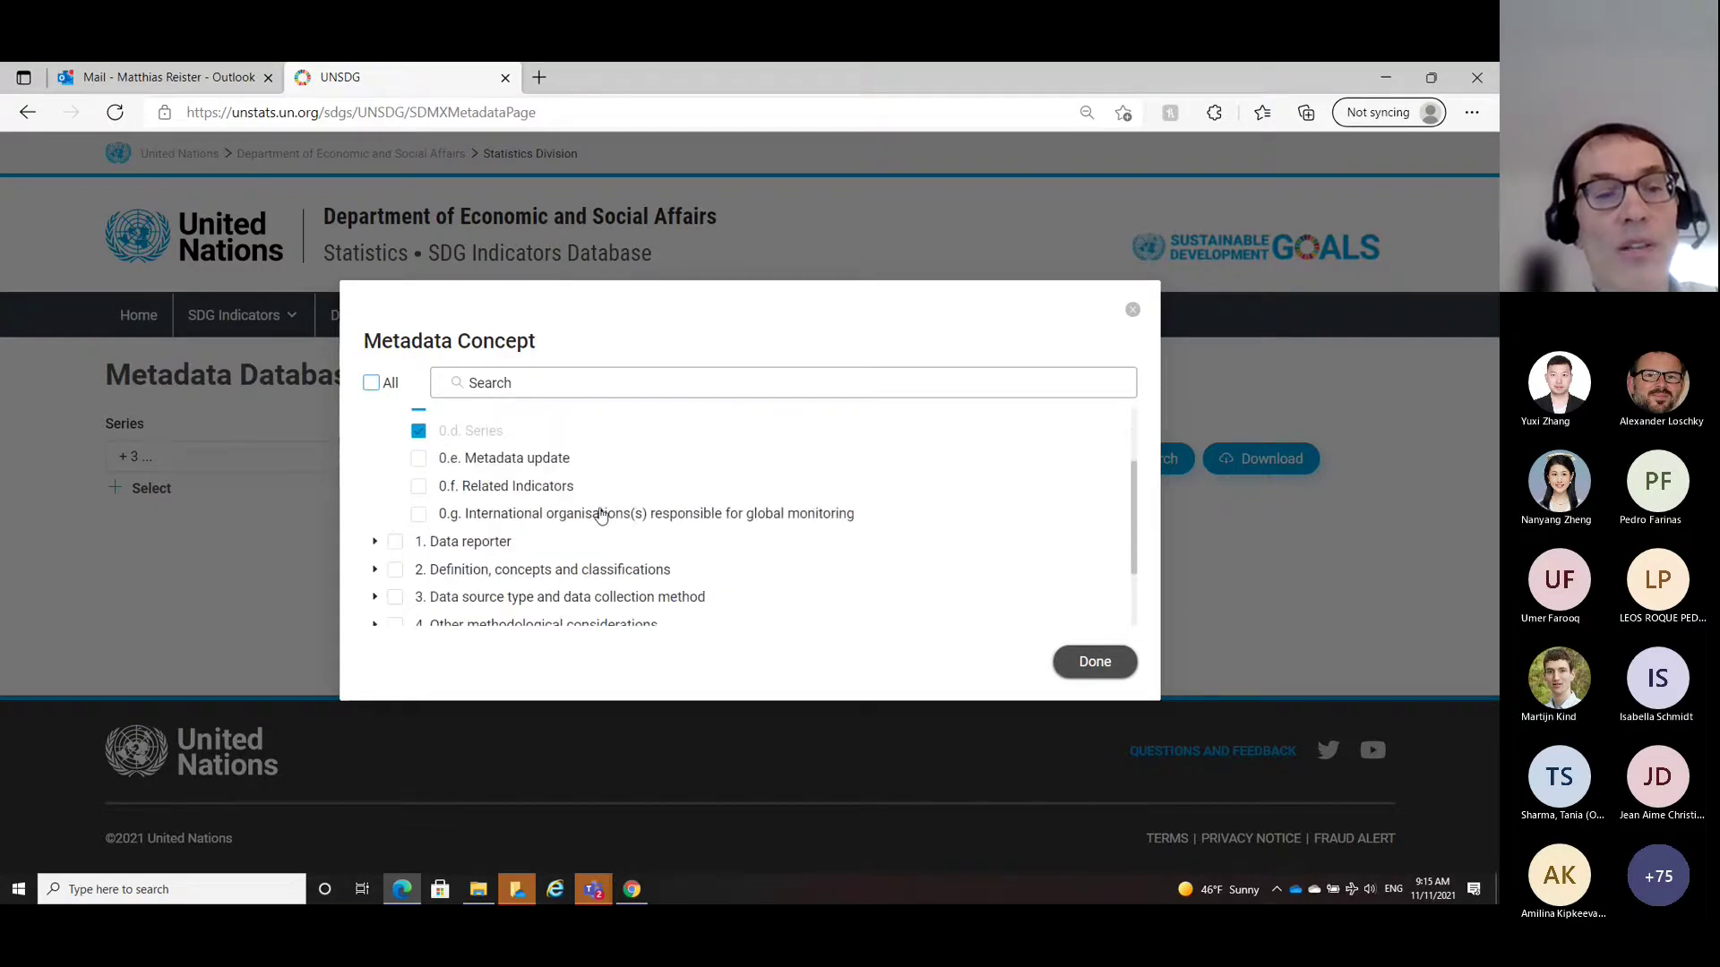
{"action": "left_click", "coordinate": [376, 544]}
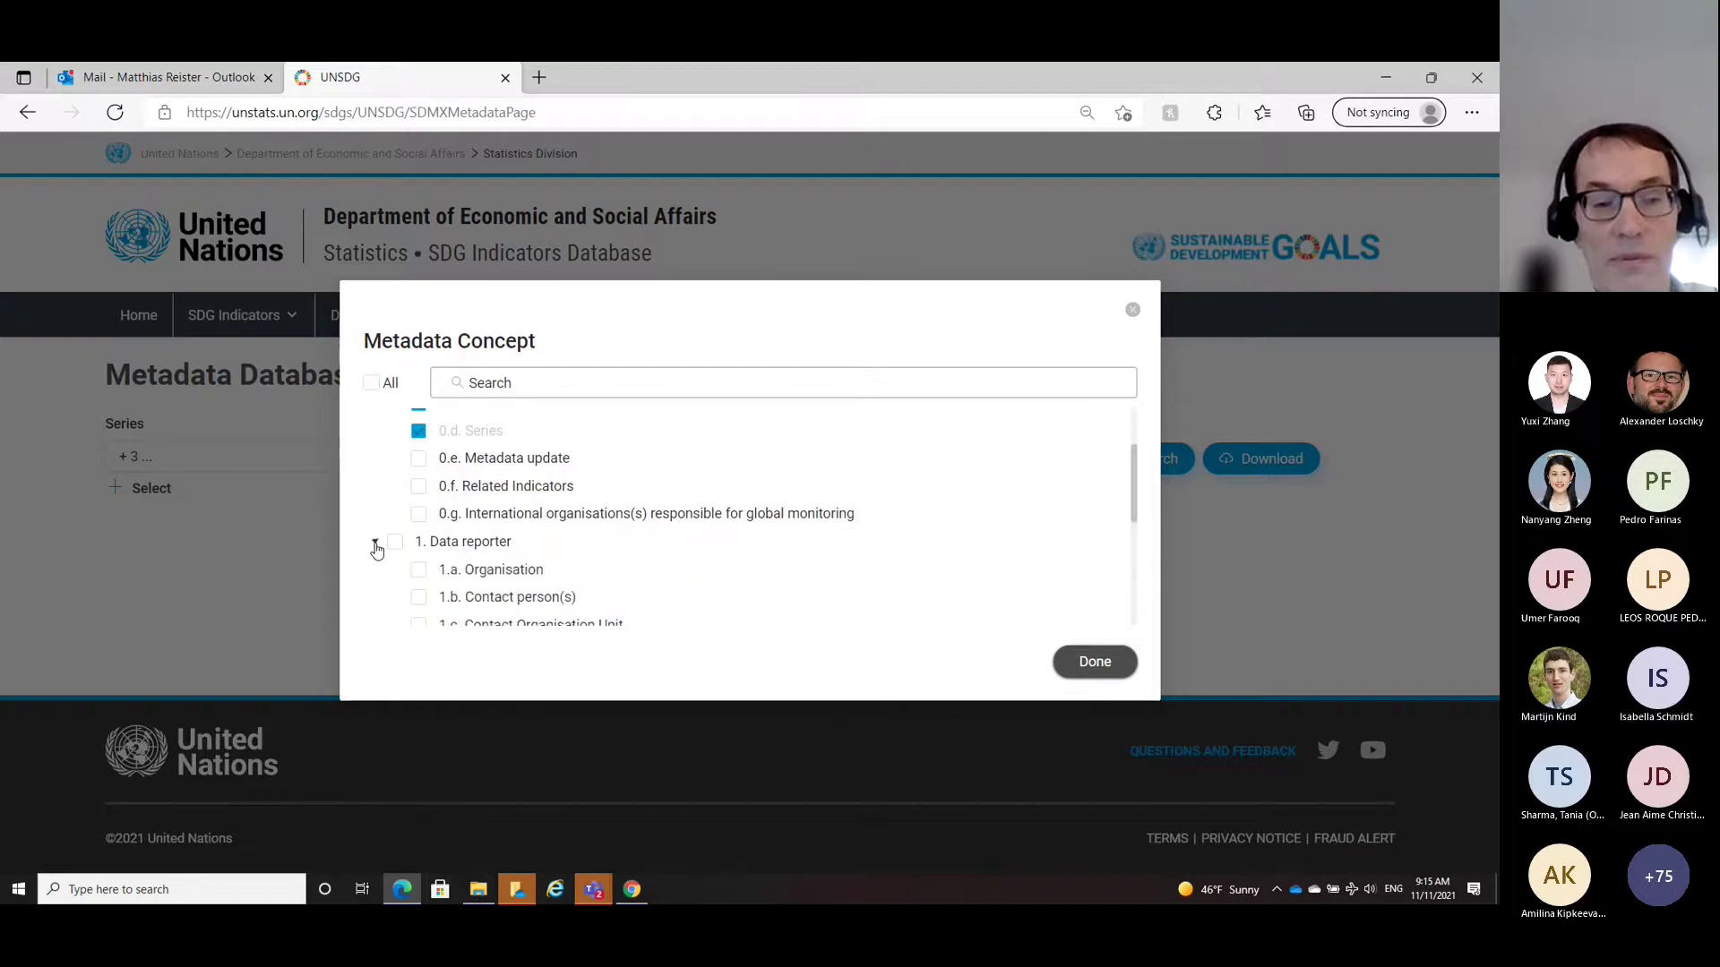
{"action": "left_click", "coordinate": [418, 573]}
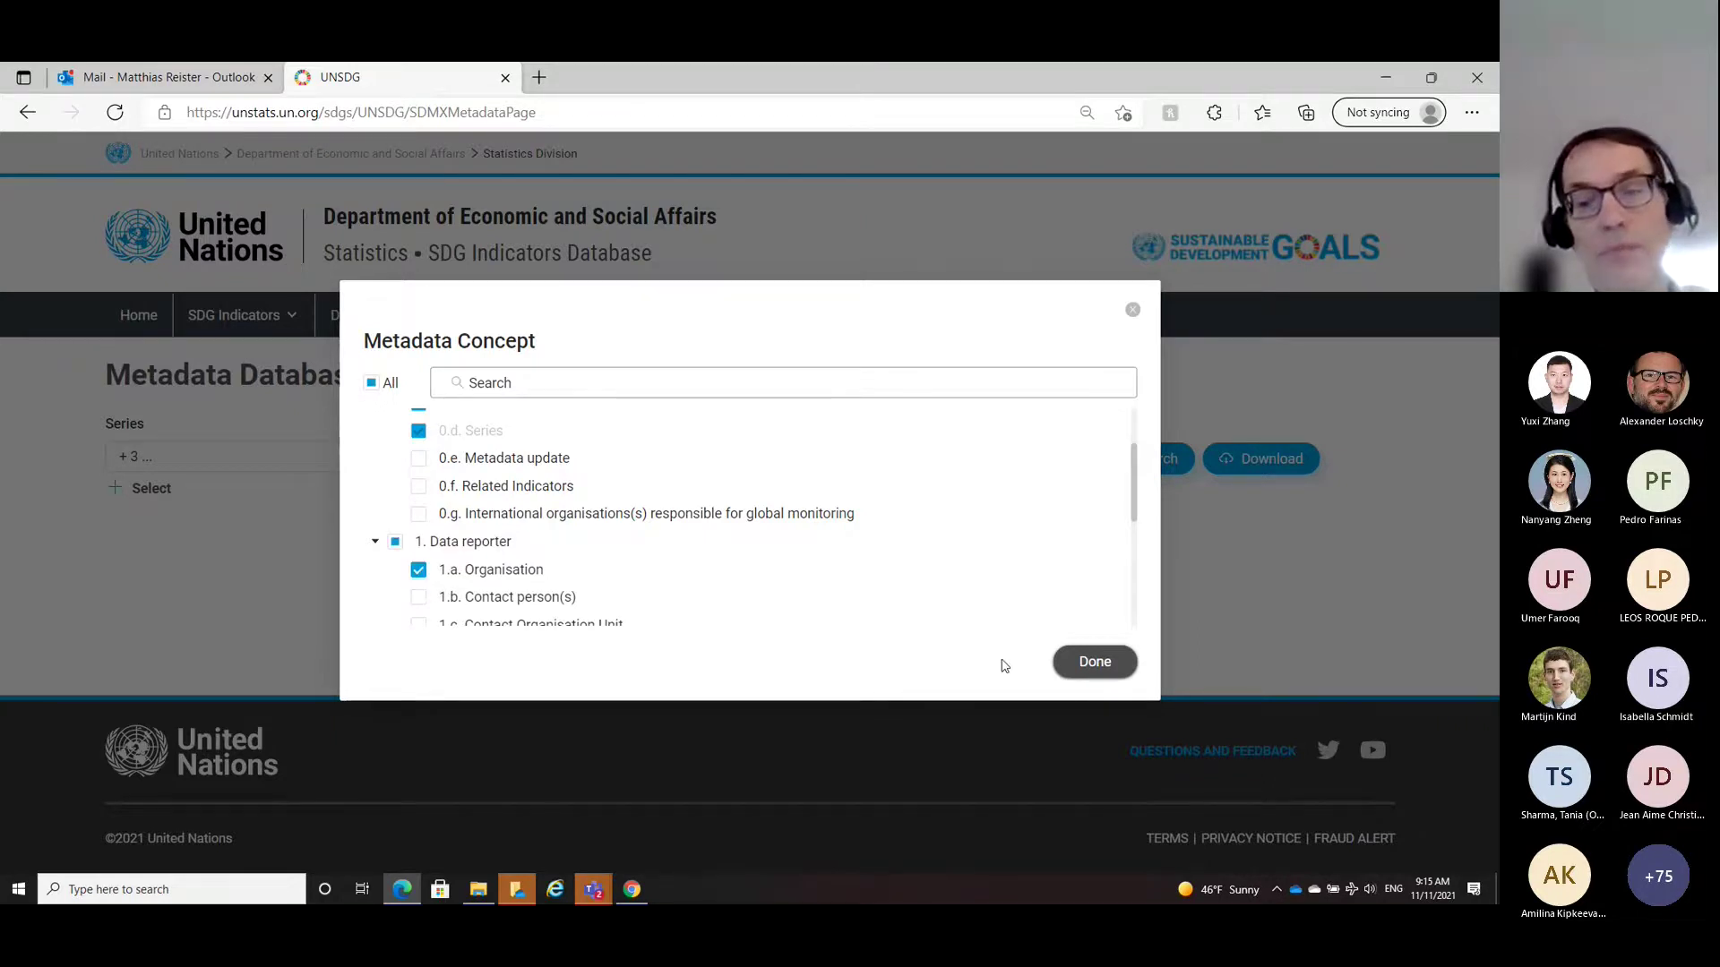
{"action": "left_click", "coordinate": [1097, 662]}
Step: Search the metadata for the chosen series and concepts, and review the results and the list of selected concepts
{"action": "left_click", "coordinate": [1143, 459]}
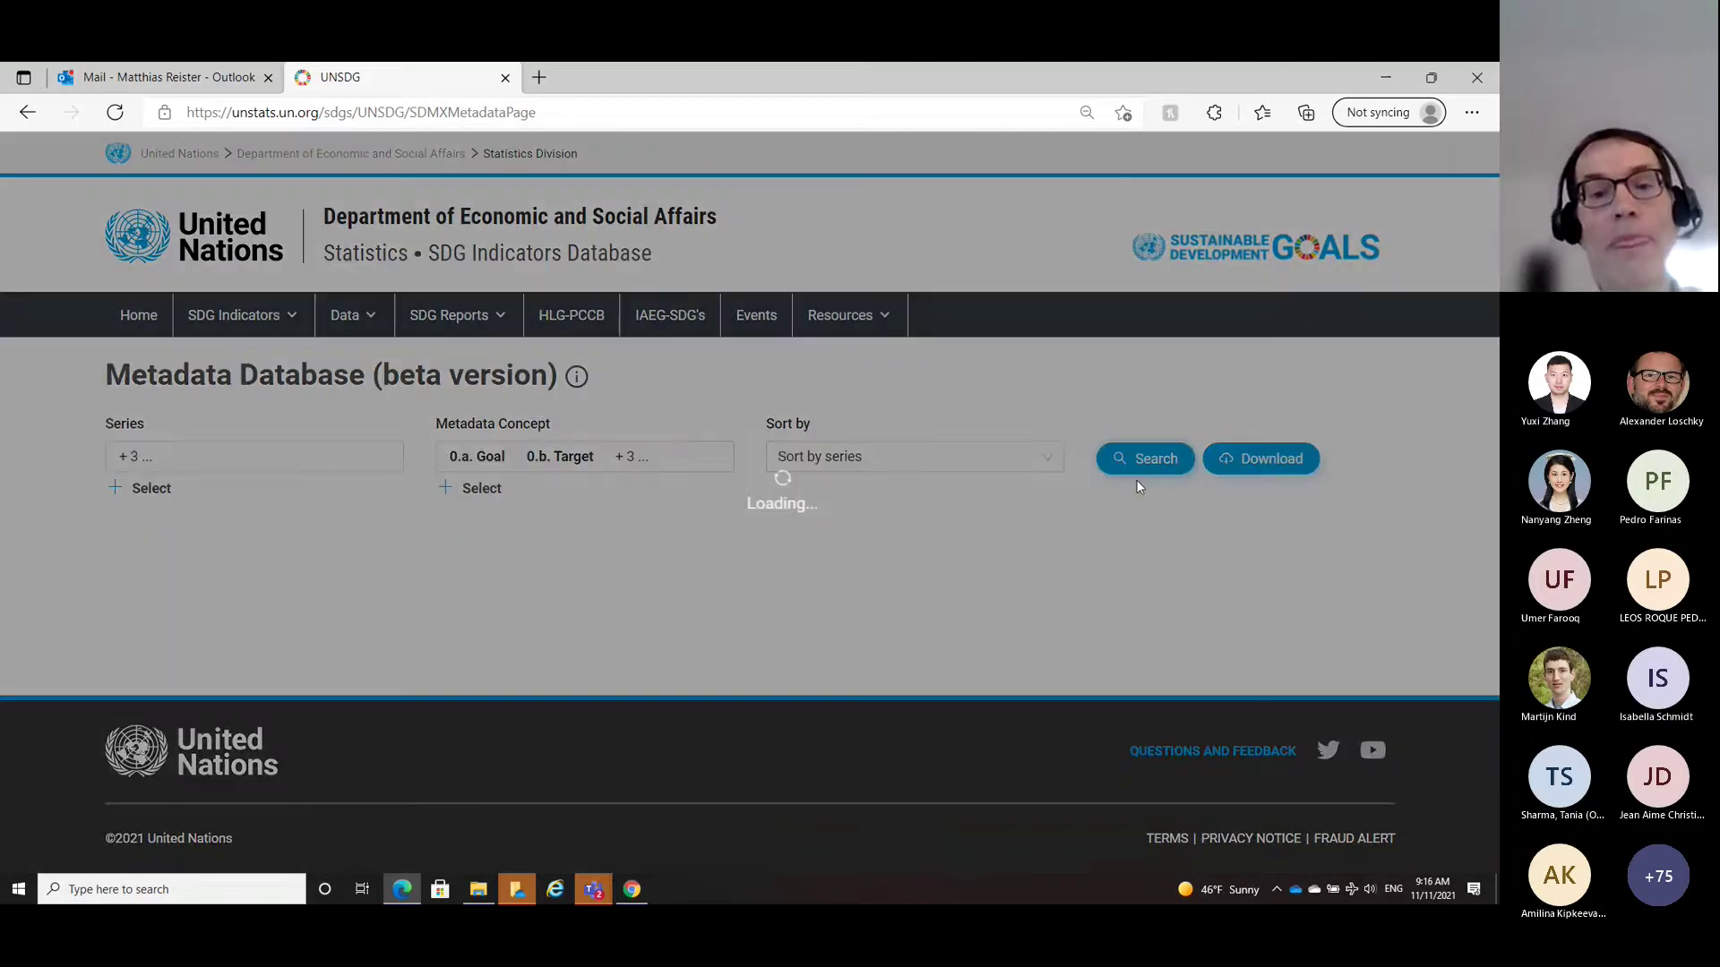
{"action": "scroll", "coordinate": [268, 547], "scroll_direction": "down", "scroll_amount": 3}
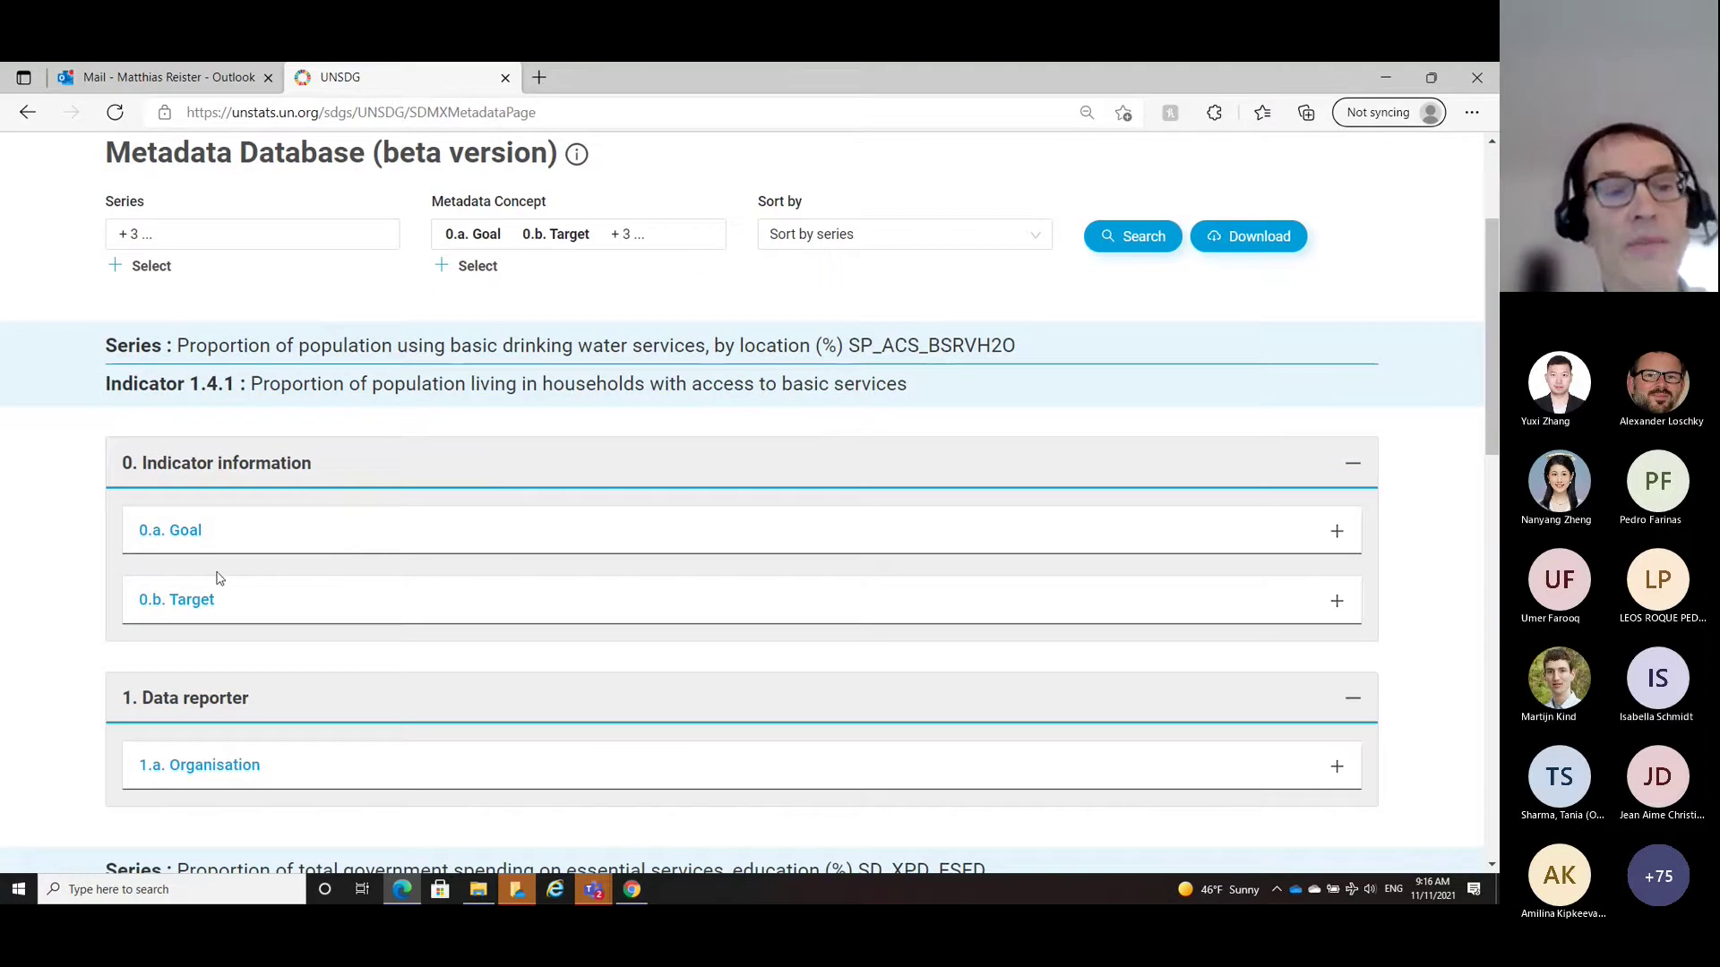
{"action": "left_click", "coordinate": [441, 269]}
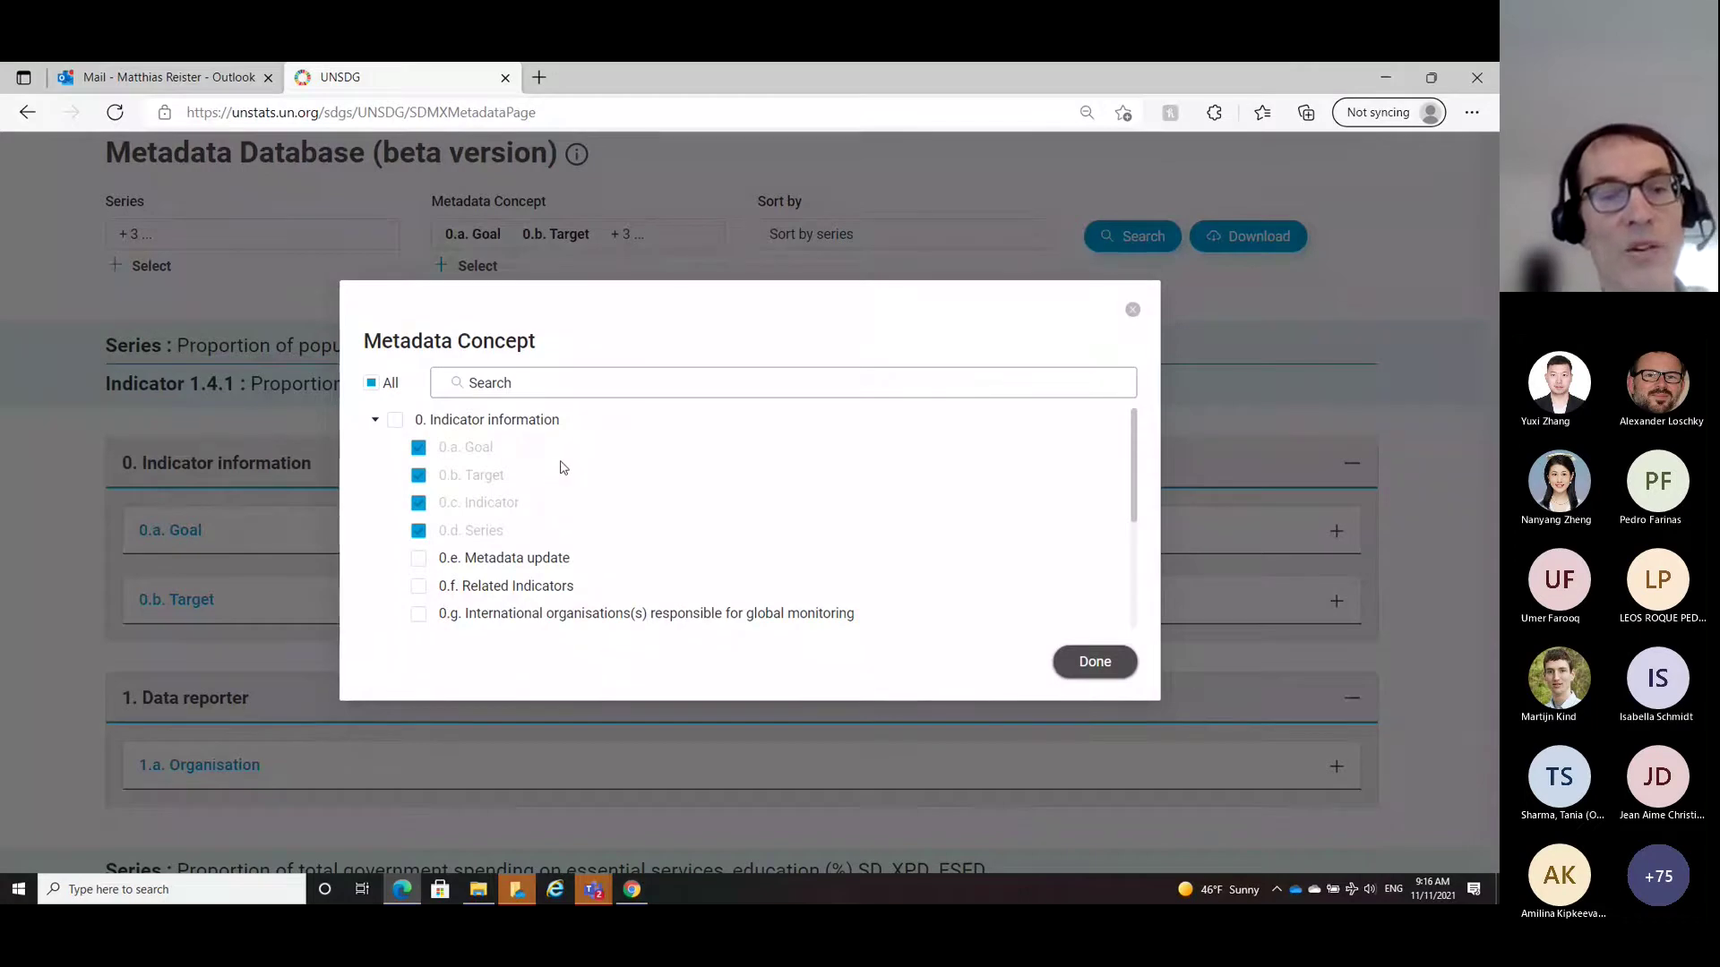
{"action": "left_click", "coordinate": [1092, 663]}
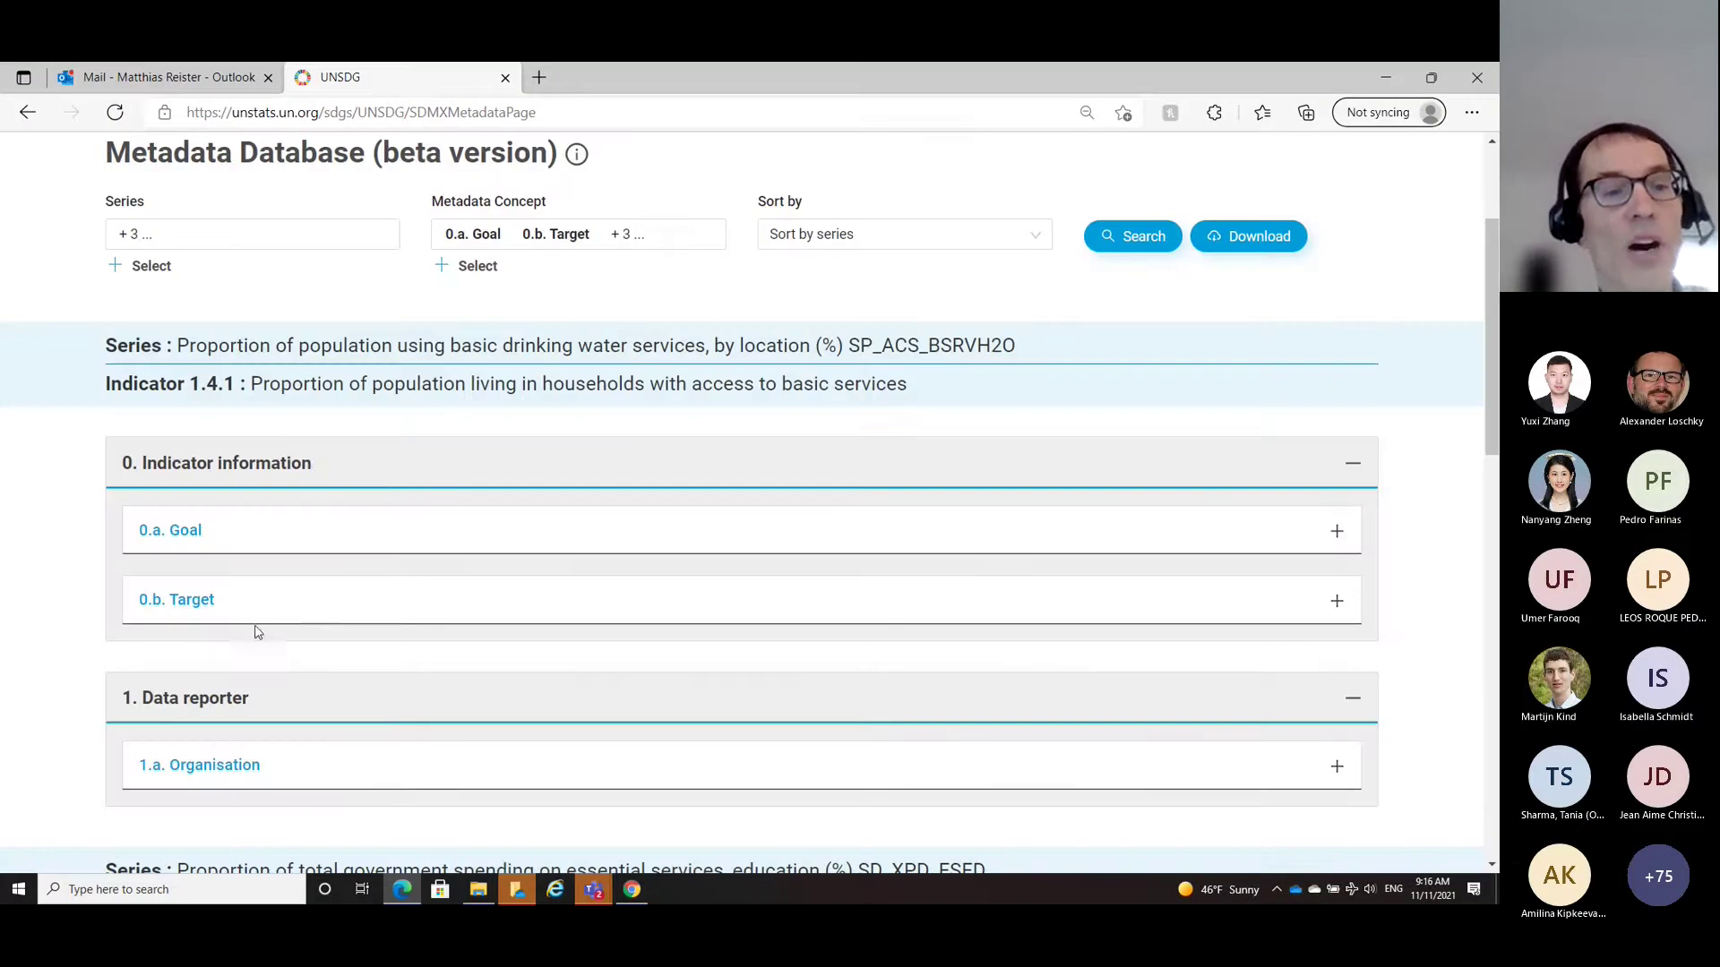
Step: Expand the 1.a. Organisation entry under Data reporter for each of the three series and read the reporting organisations
{"action": "scroll", "coordinate": [253, 626], "scroll_direction": "down", "scroll_amount": 2}
{"action": "left_click", "coordinate": [173, 549]}
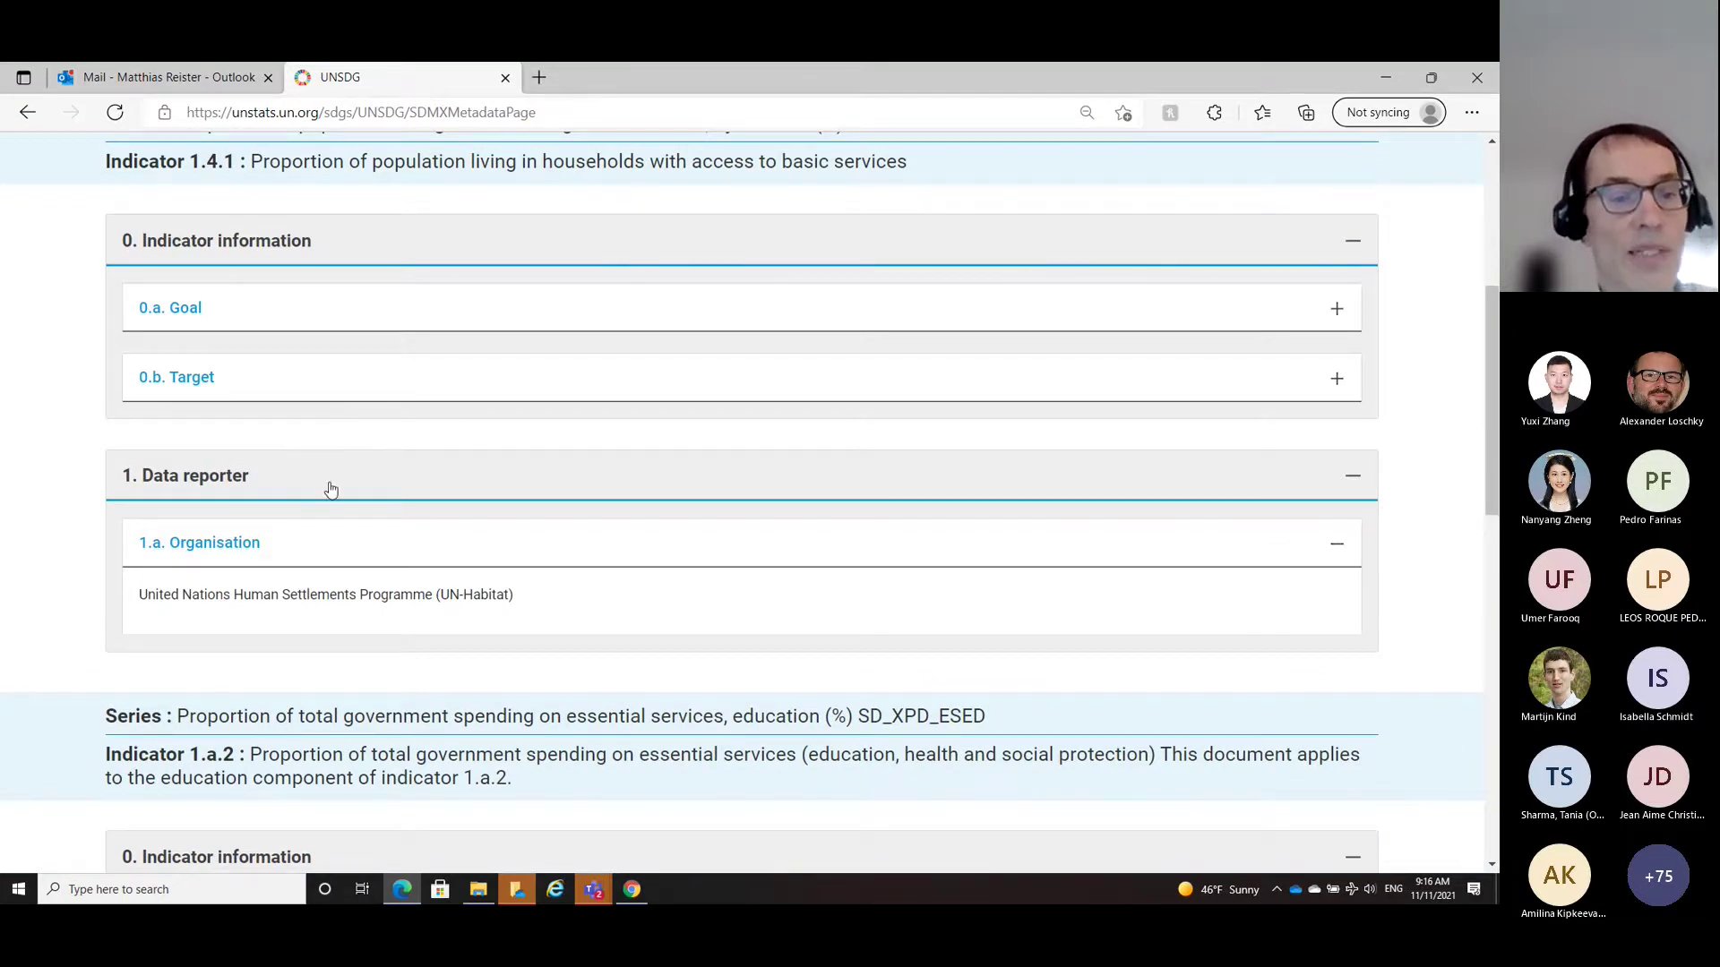
{"action": "scroll", "coordinate": [326, 502], "scroll_direction": "down", "scroll_amount": 5}
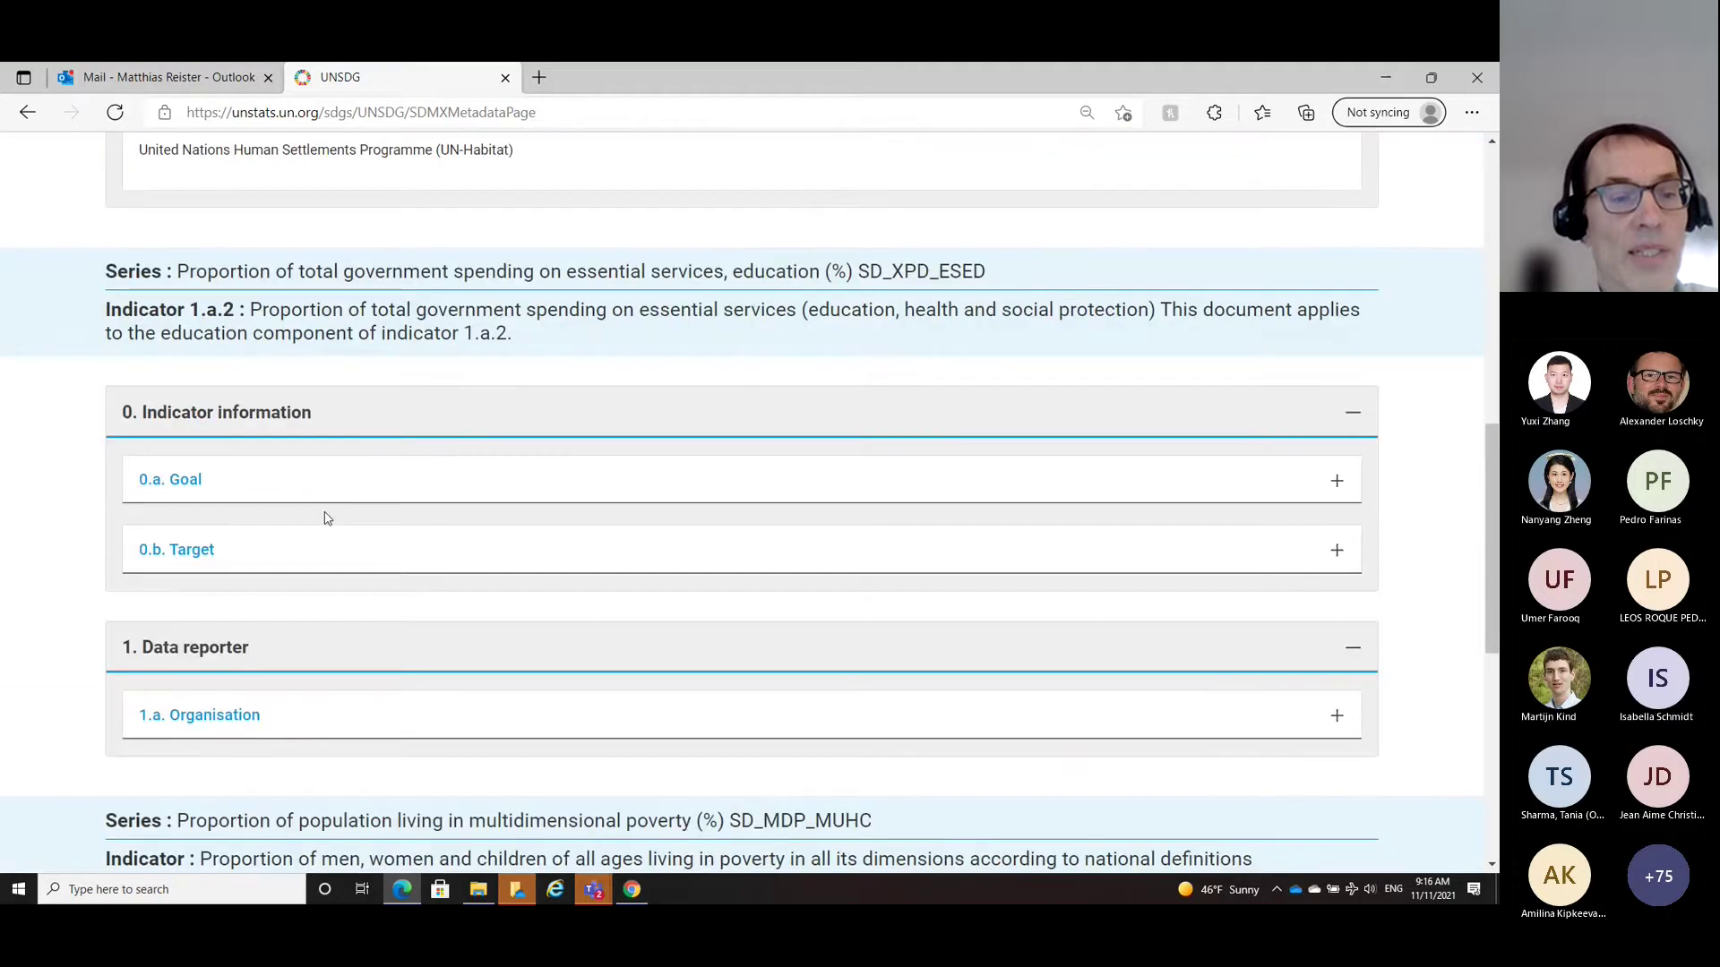
{"action": "left_click", "coordinate": [208, 717]}
{"action": "scroll", "coordinate": [390, 593], "scroll_direction": "down", "scroll_amount": 2}
{"action": "scroll", "coordinate": [349, 635], "scroll_direction": "down", "scroll_amount": 5}
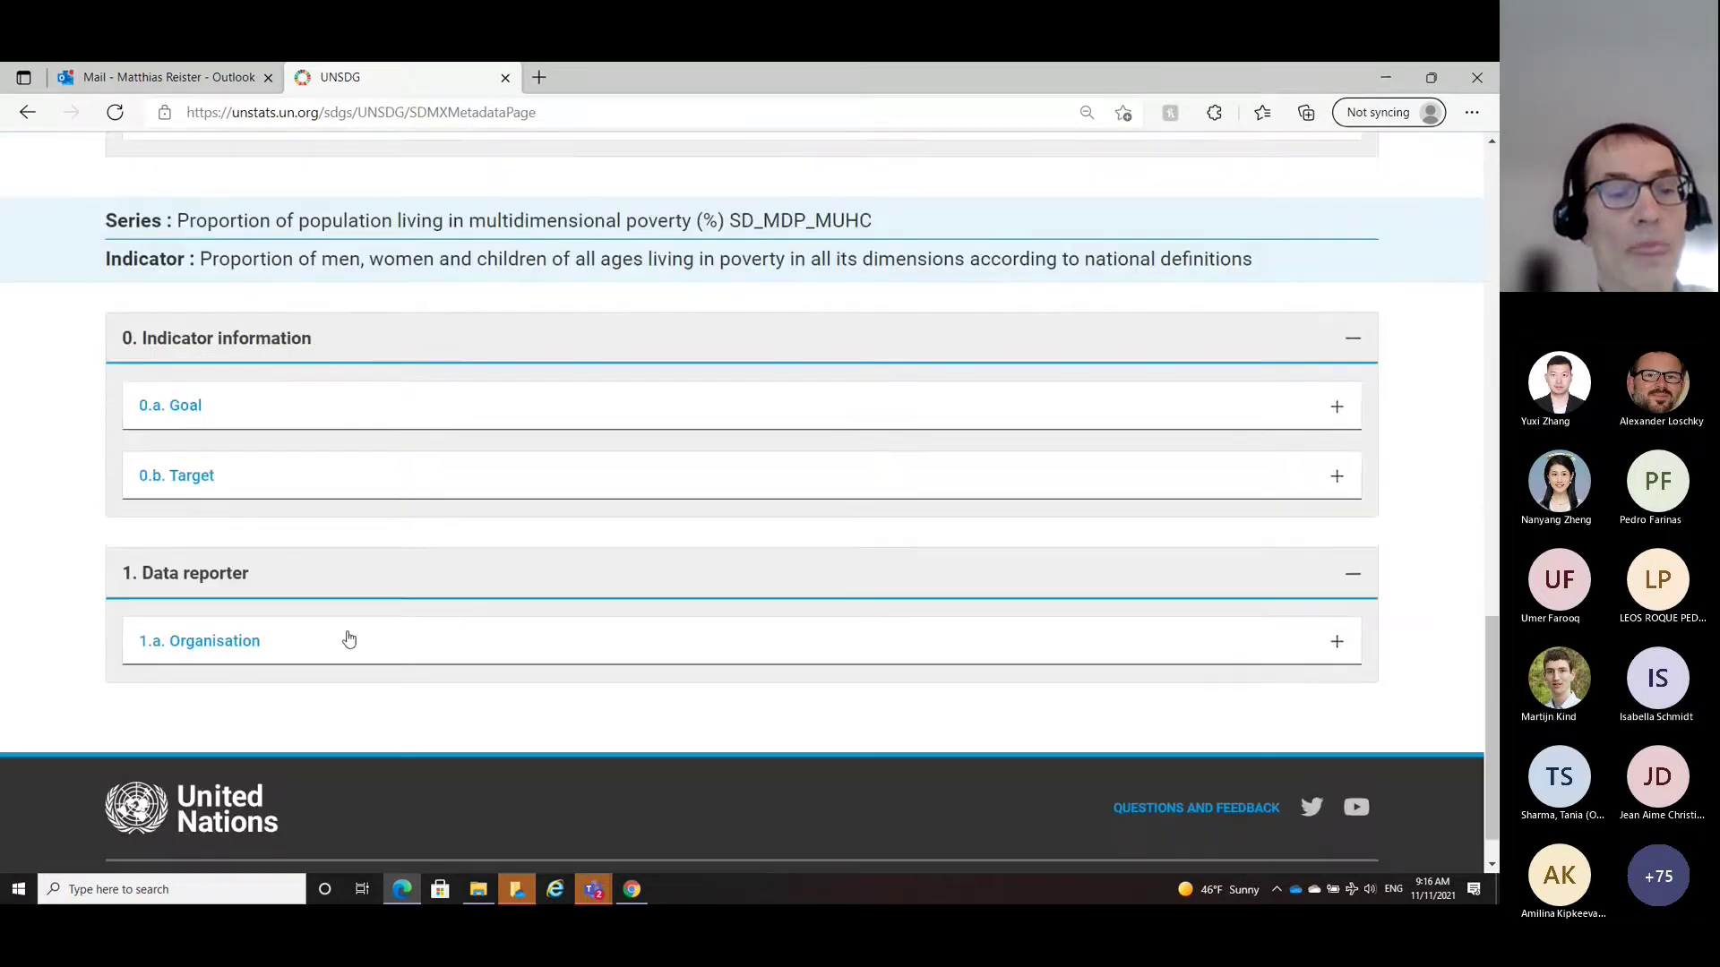
{"action": "left_click", "coordinate": [215, 641]}
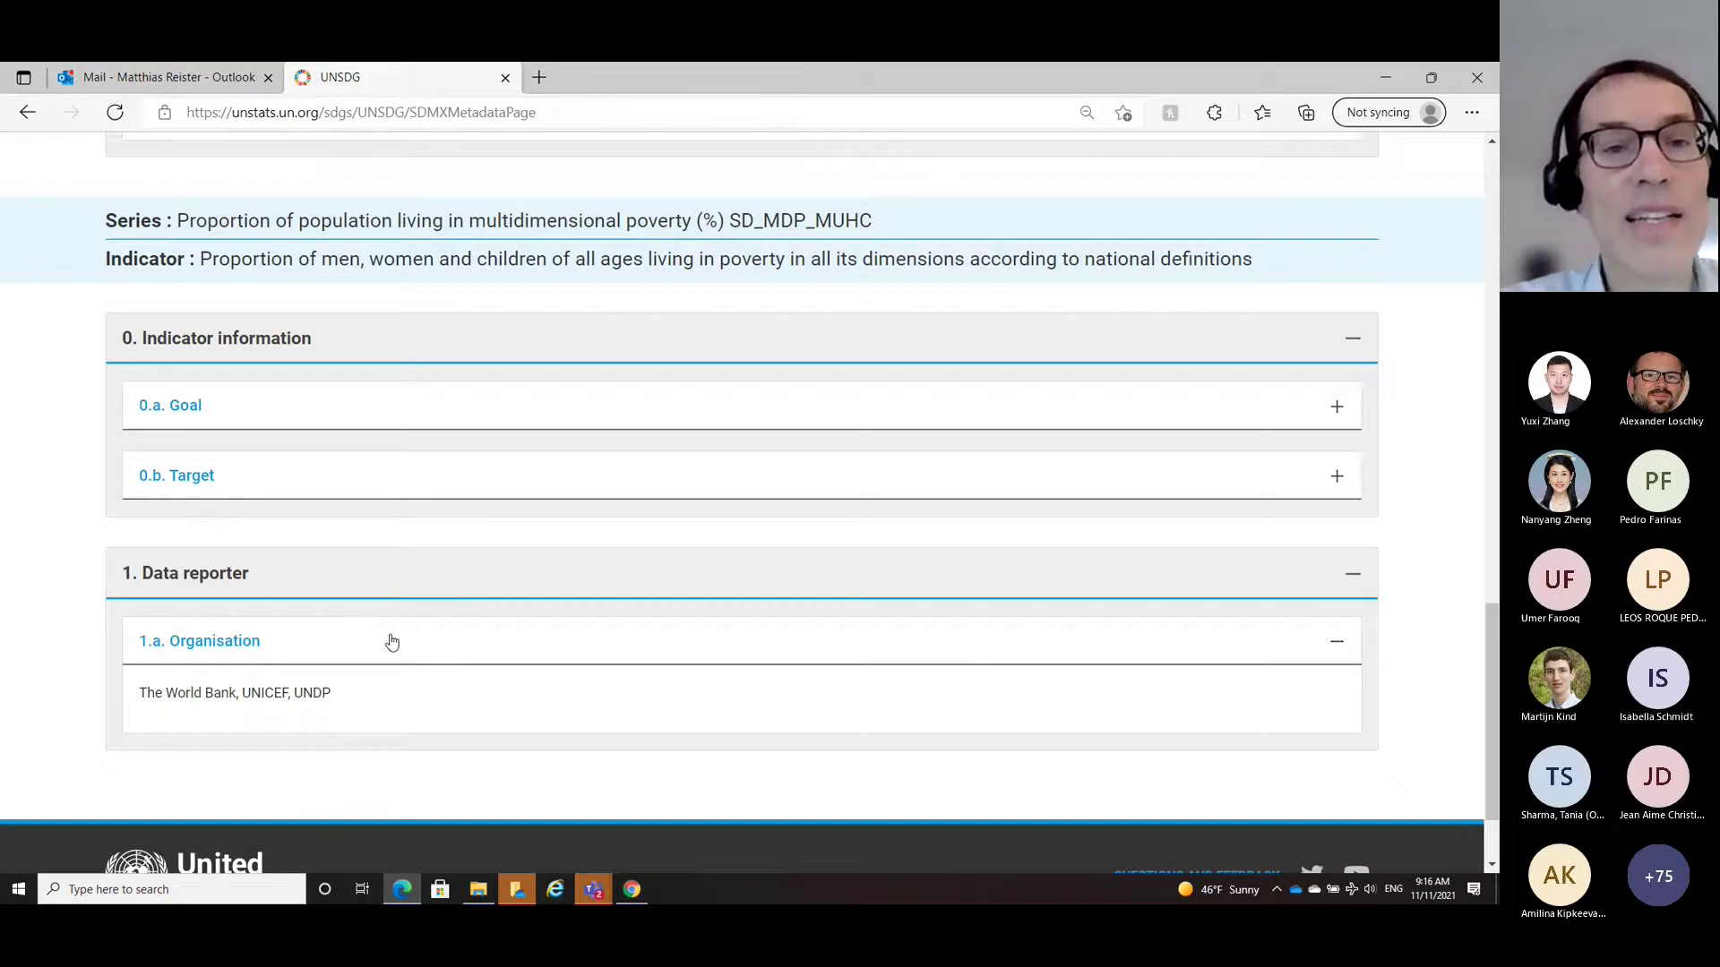
Step: Leave the metadata results and open the SDG data overview page
{"action": "scroll", "coordinate": [469, 499], "scroll_direction": "up", "scroll_amount": 15}
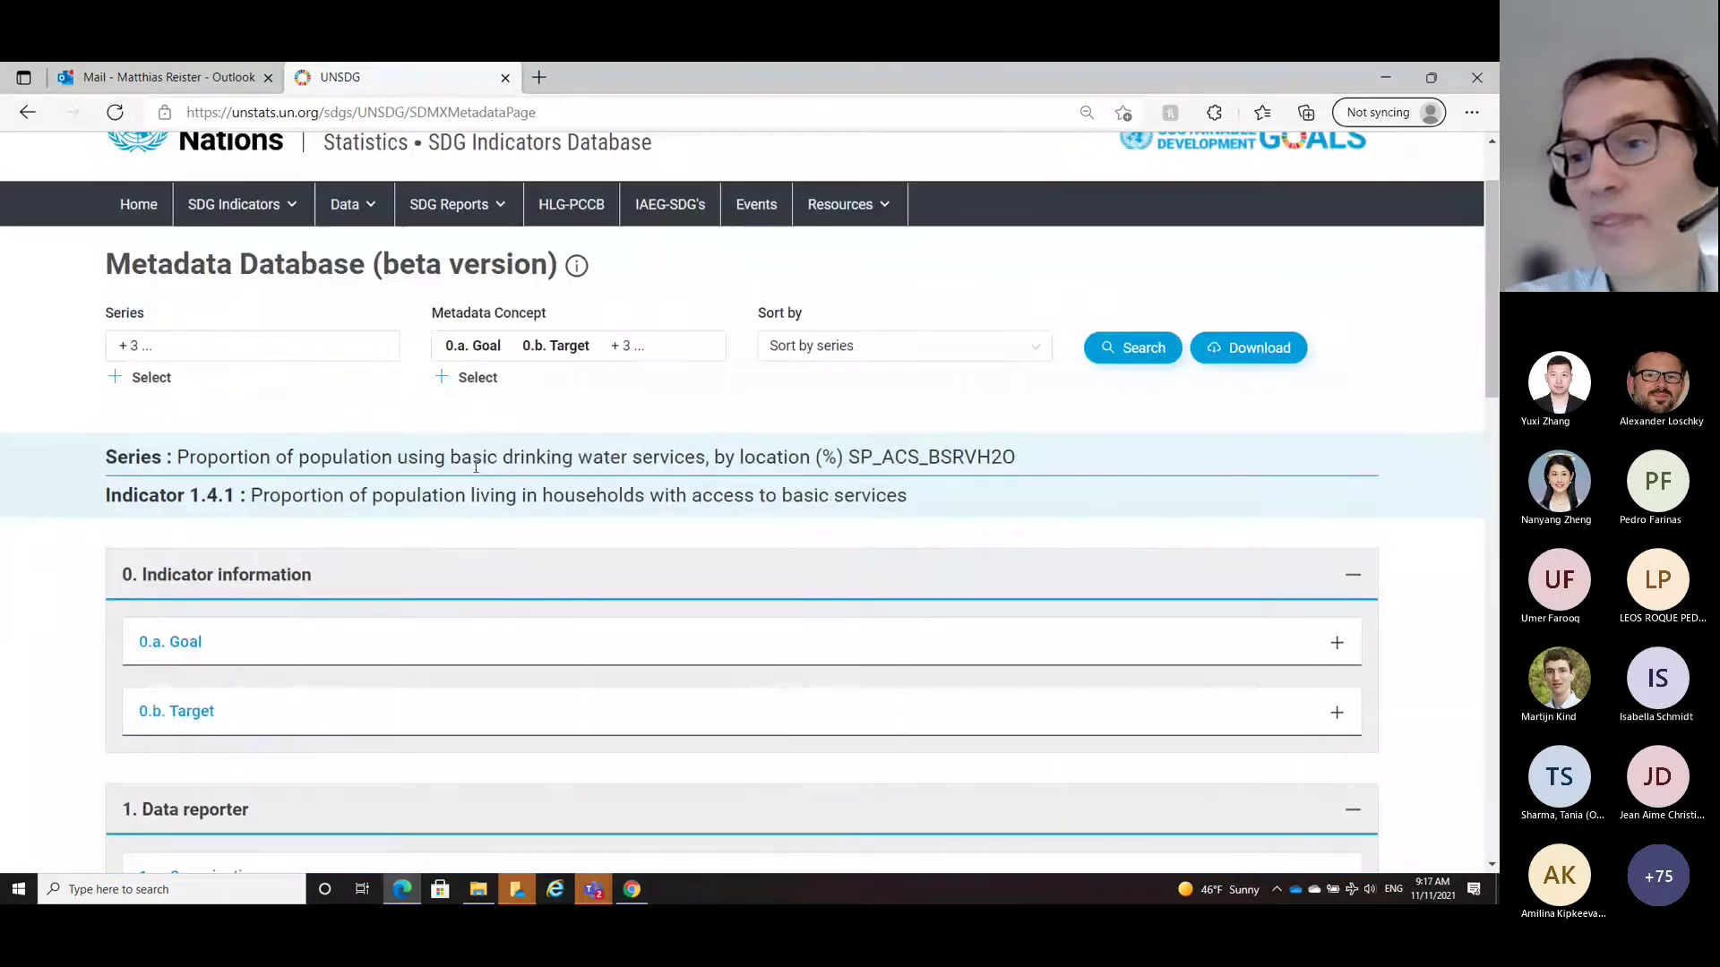
{"action": "scroll", "coordinate": [476, 466], "scroll_direction": "up", "scroll_amount": 2}
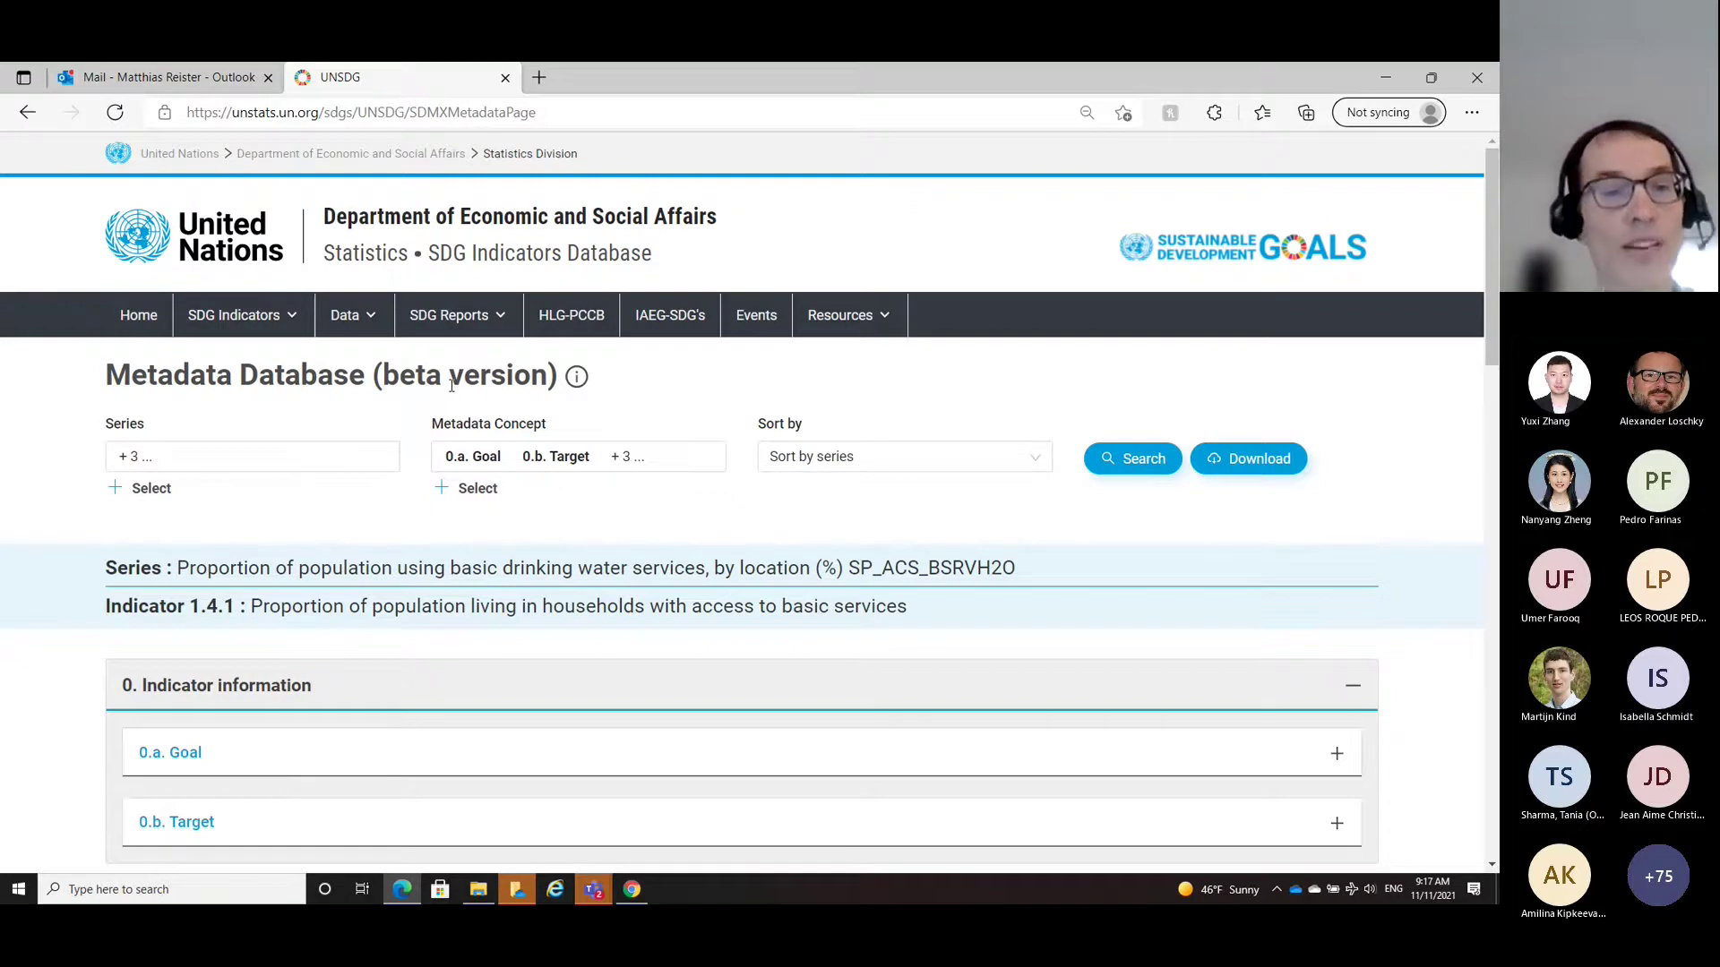
{"action": "left_click", "coordinate": [346, 315]}
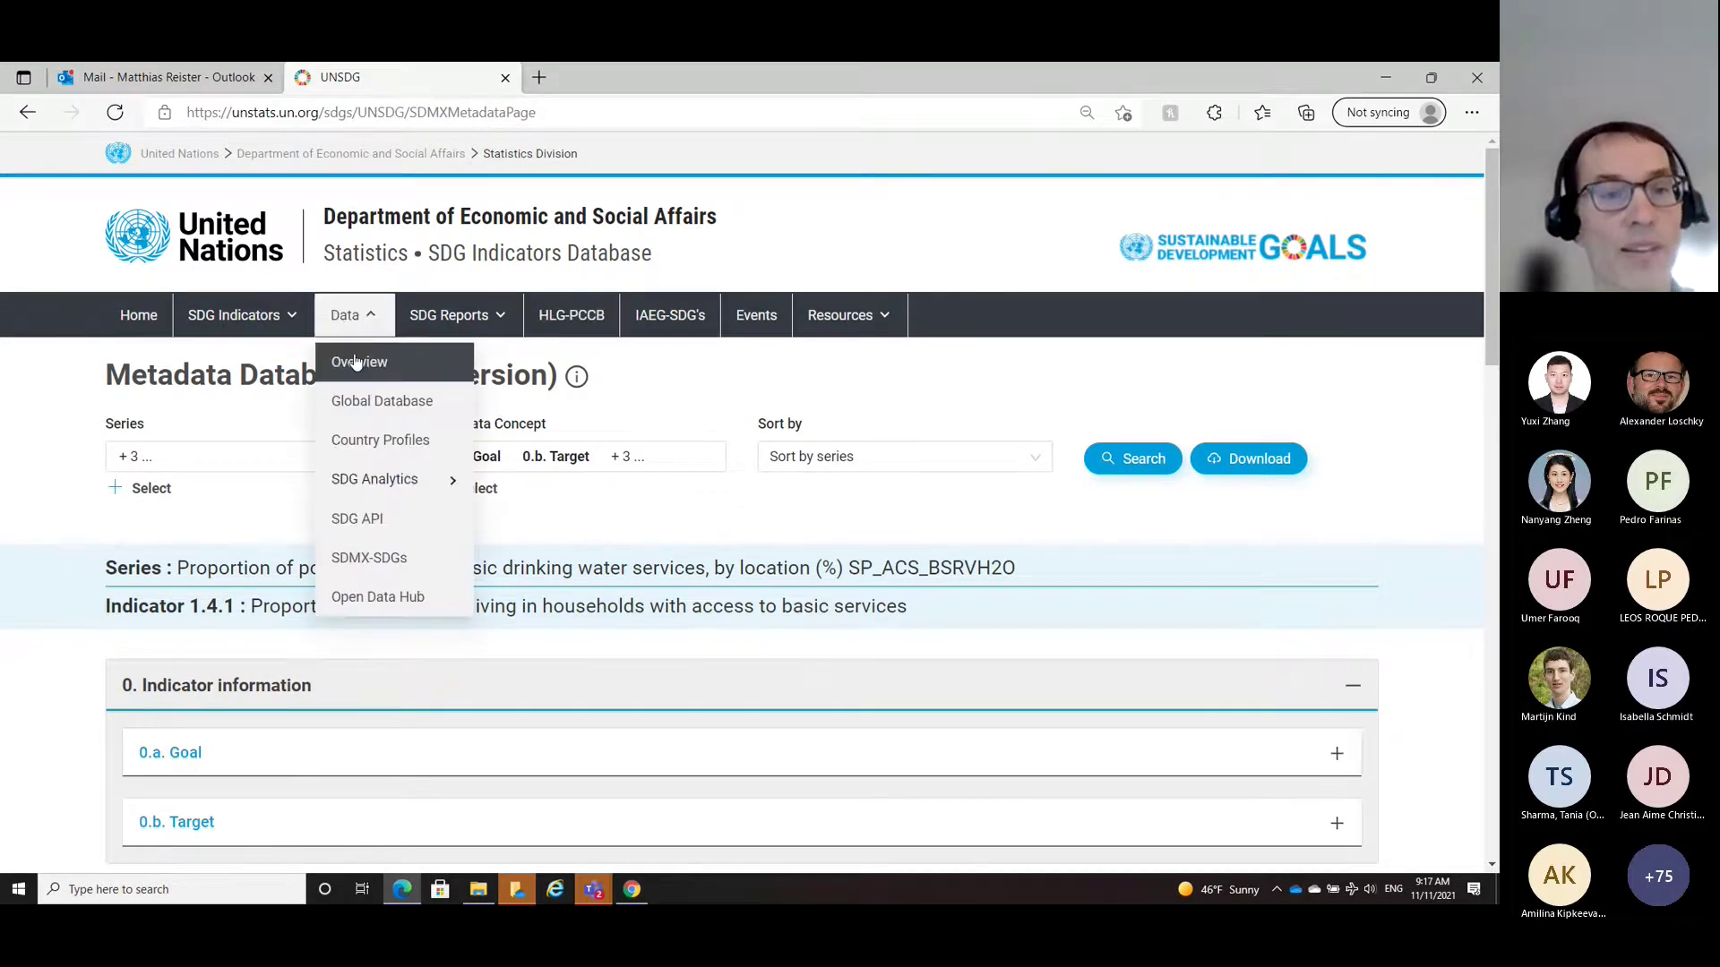
{"action": "left_click", "coordinate": [356, 361]}
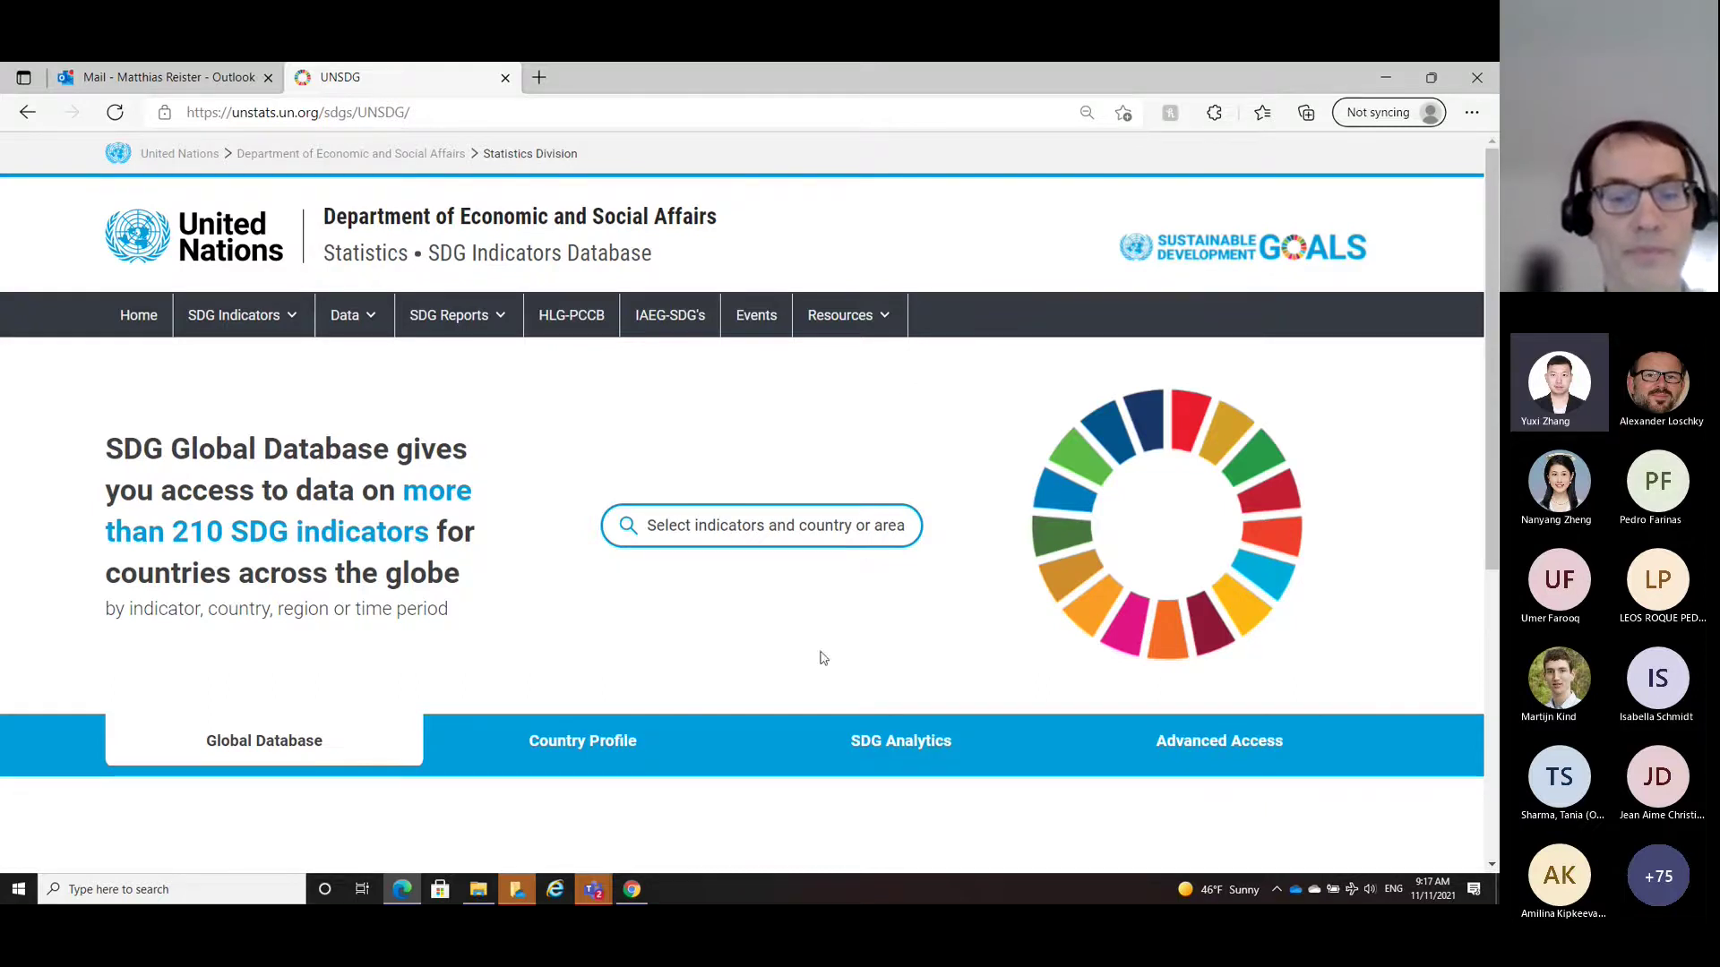
{"action": "left_click", "coordinate": [591, 892]}
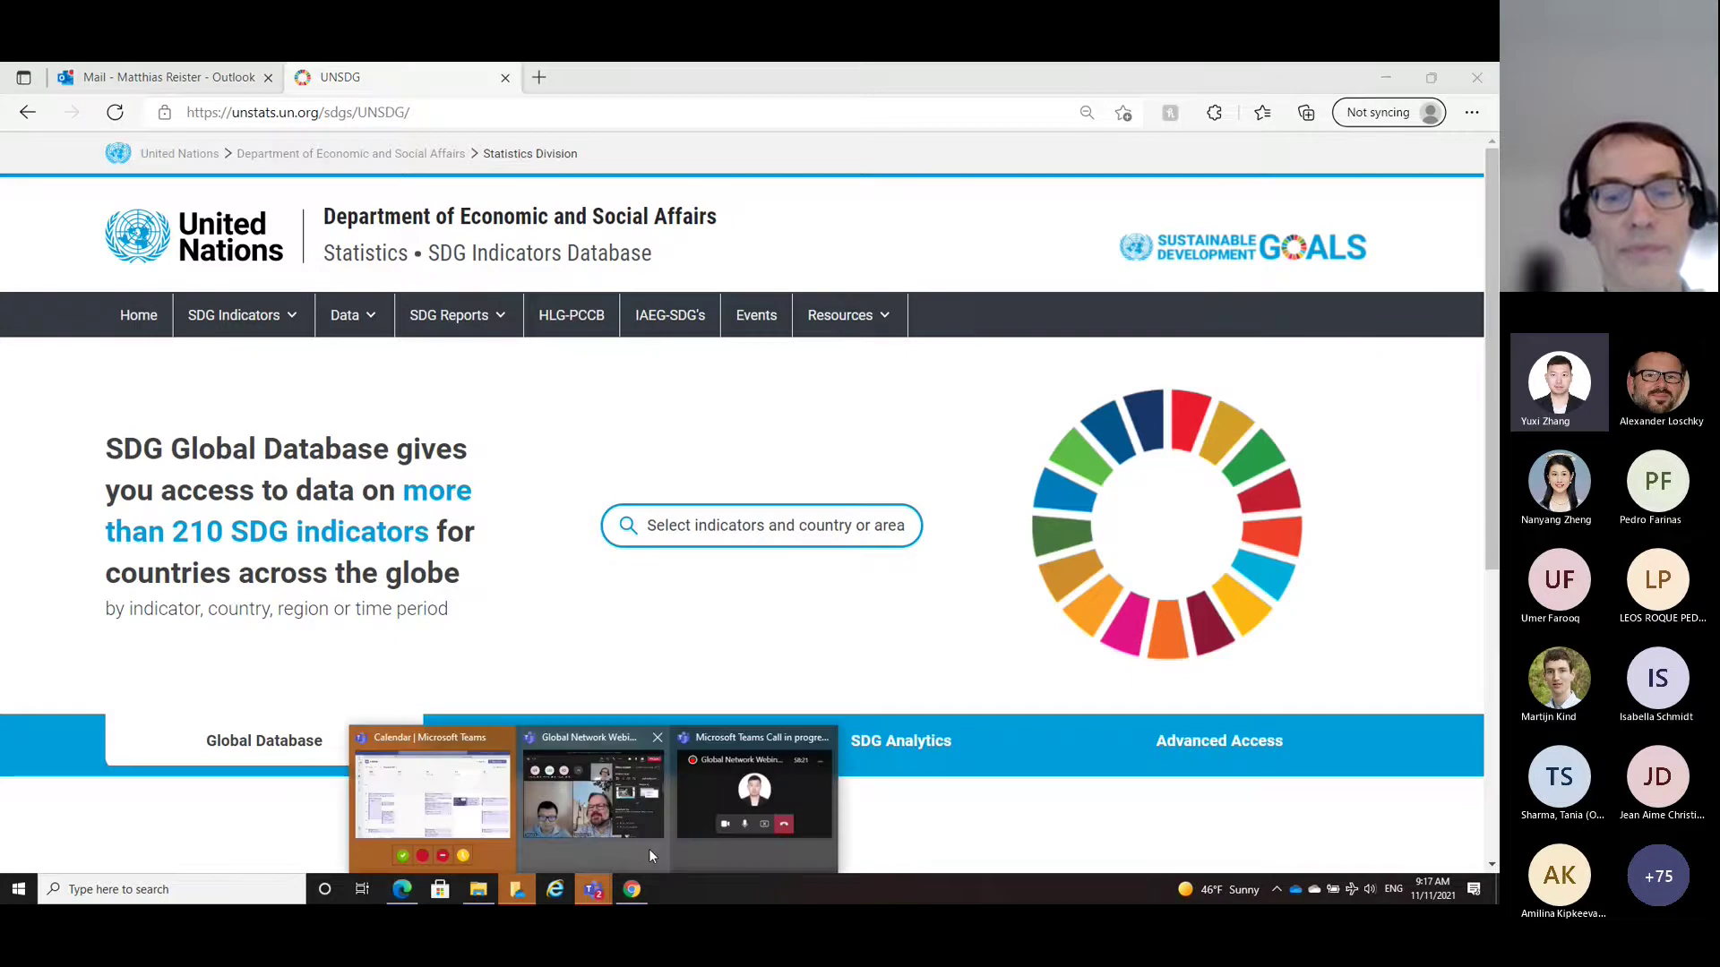
{"action": "mouse_move", "coordinate": [691, 804]}
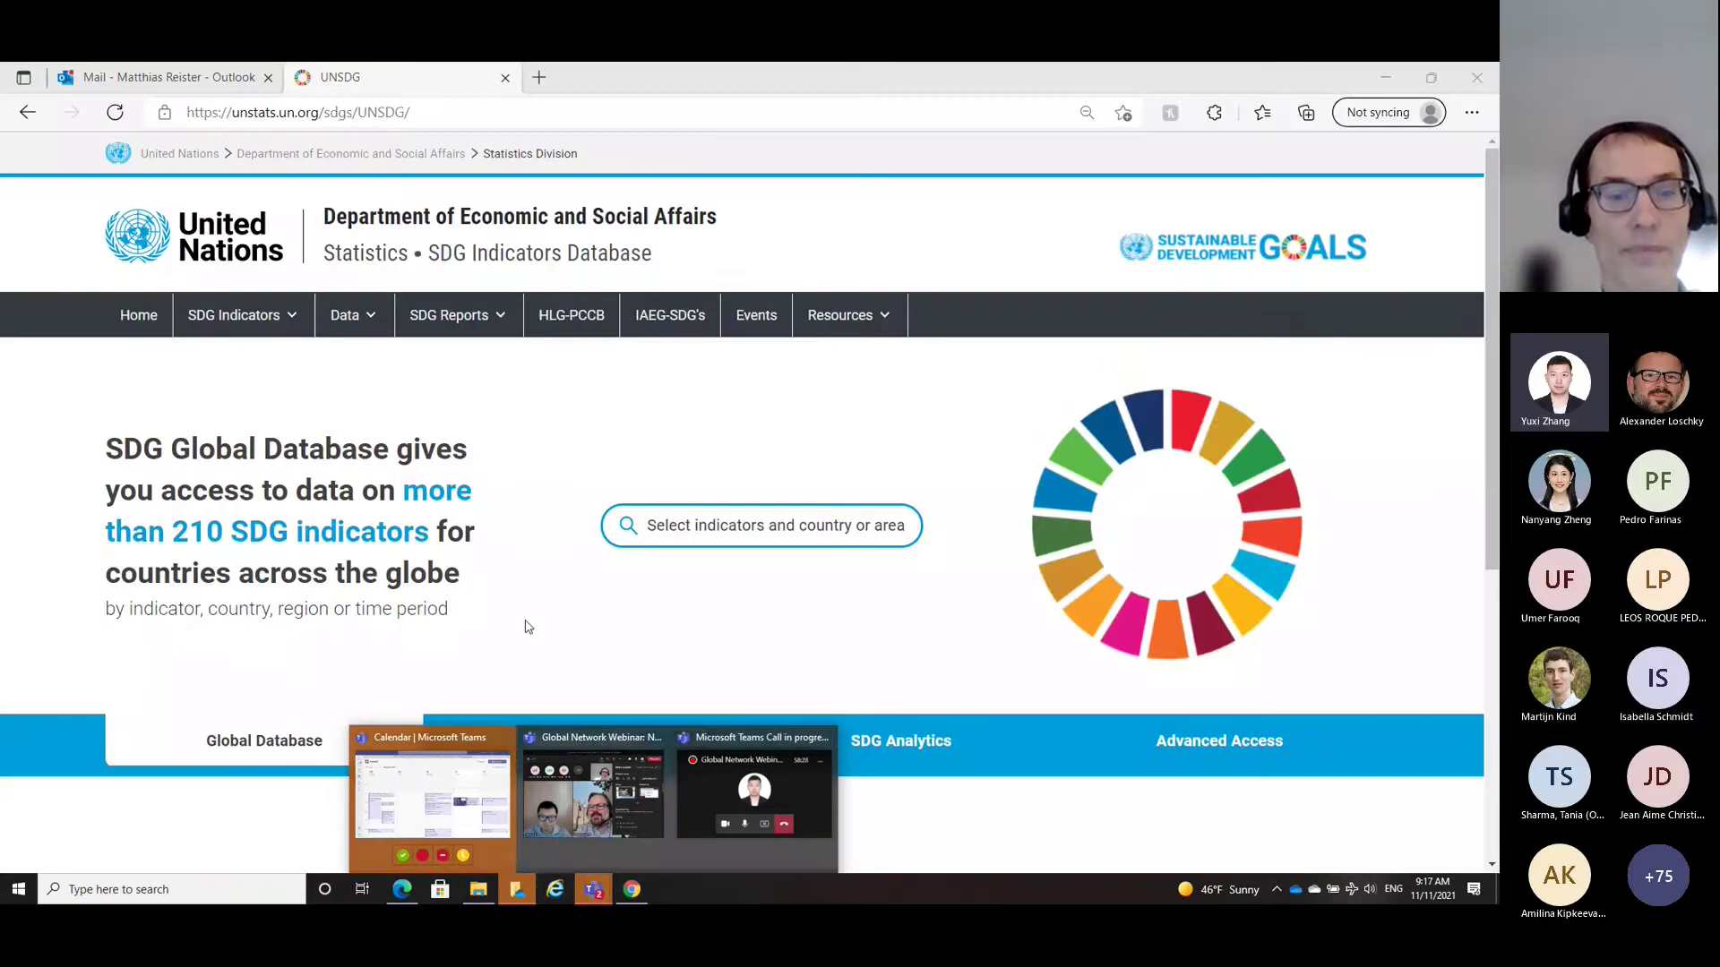
{"action": "left_click", "coordinate": [528, 626]}
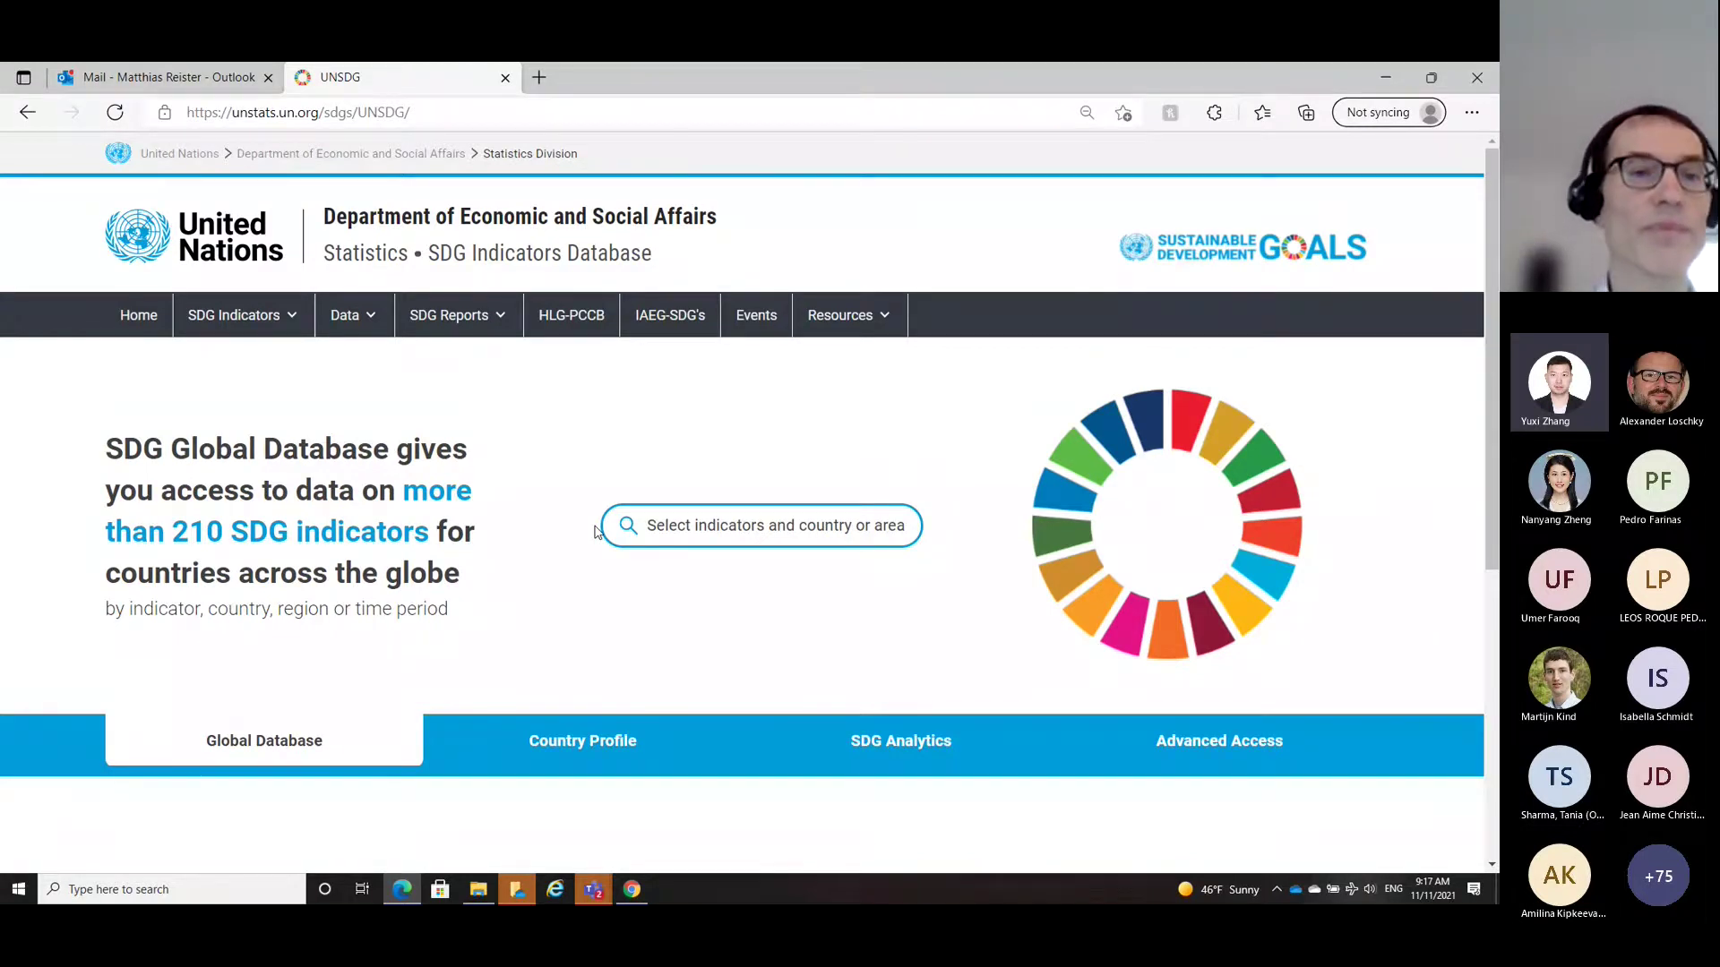
Step: Open the Global Database query page and select Indicator 2.1.1 Prevalence of undernourishment under Goal 2 as the data series
{"action": "left_click", "coordinate": [358, 315]}
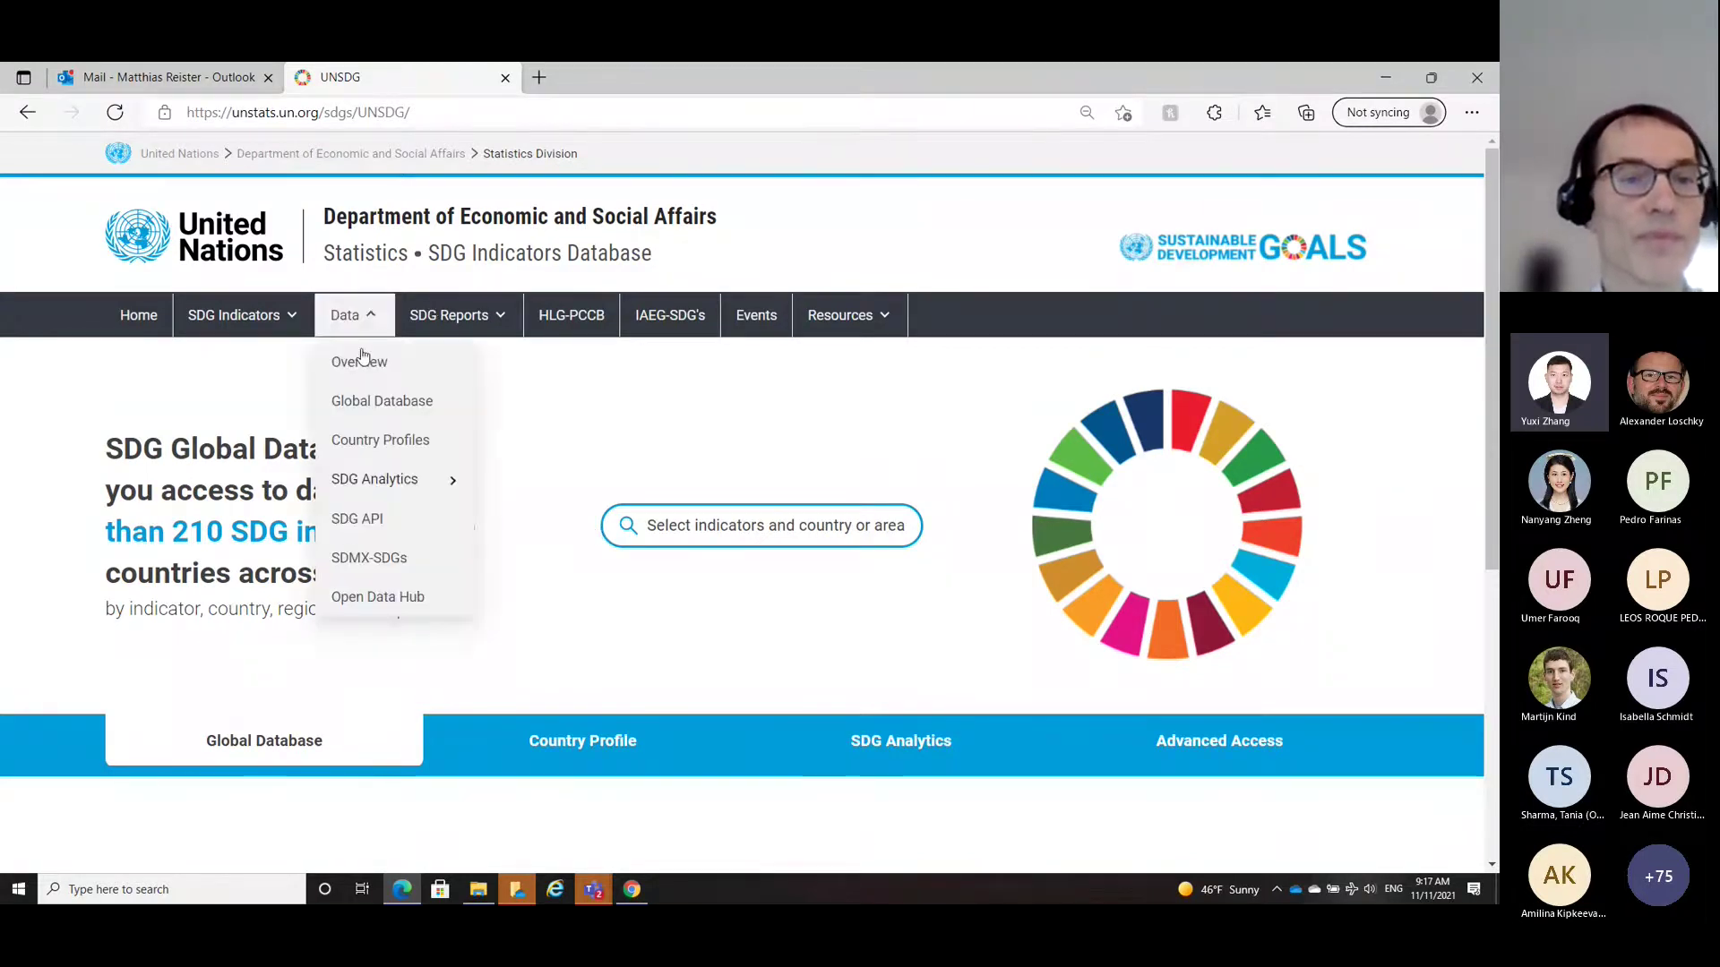
{"action": "left_click", "coordinate": [369, 402]}
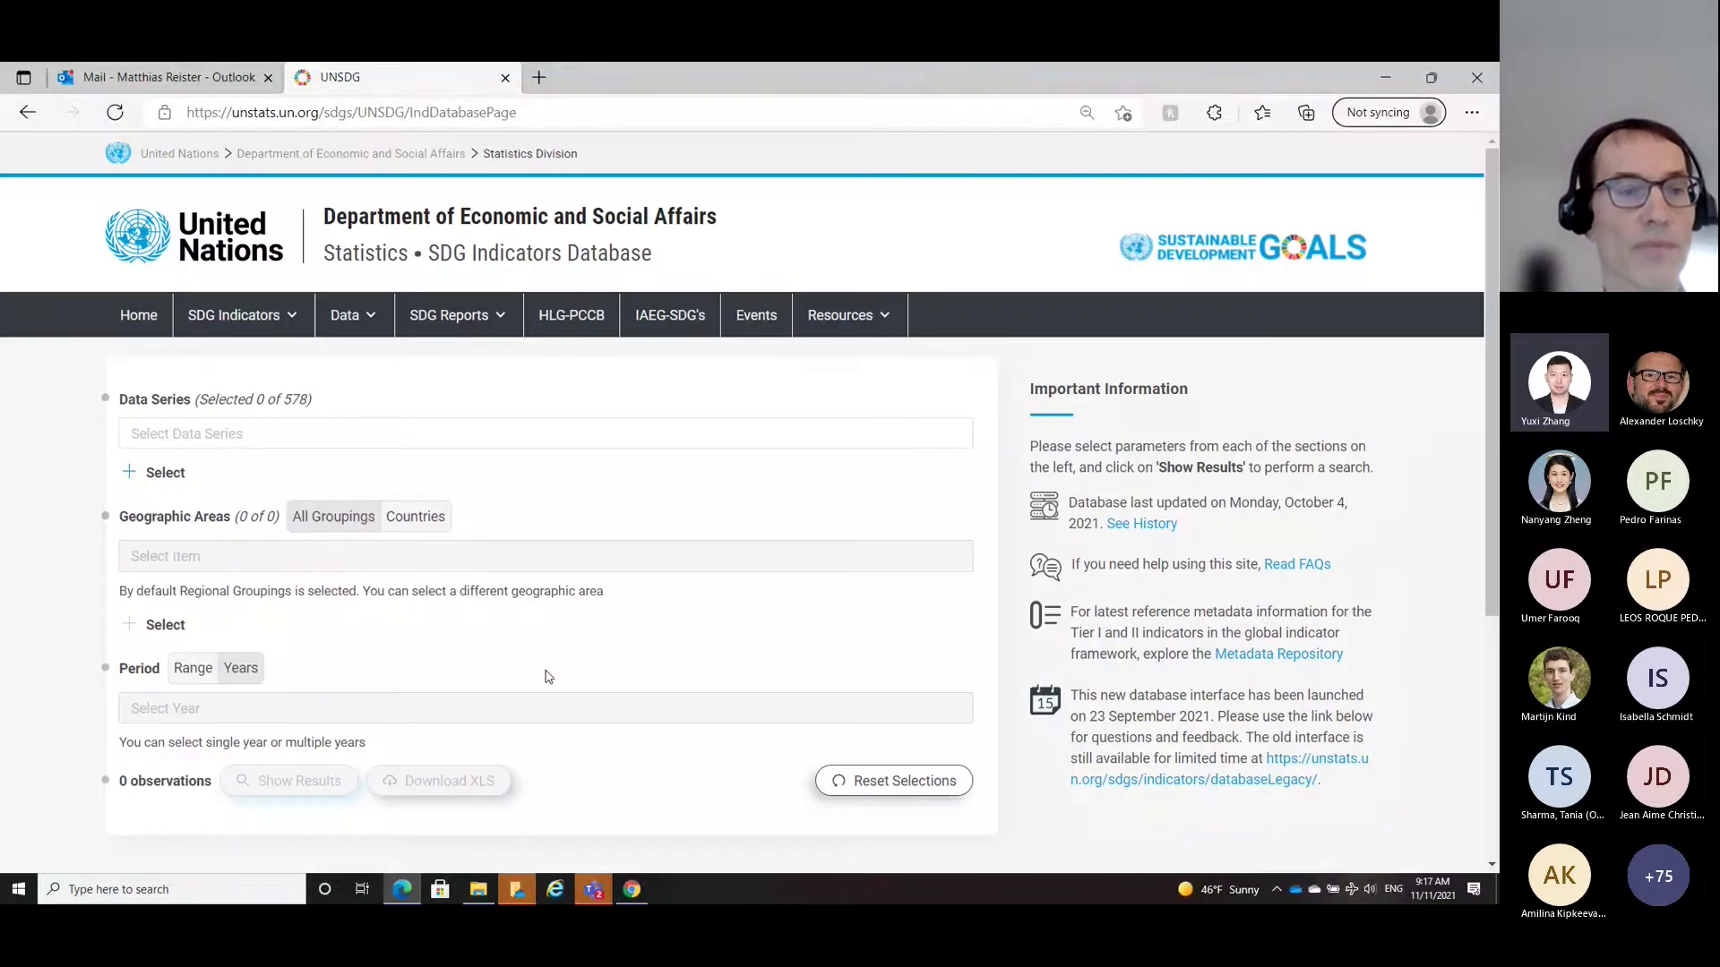
{"action": "left_click", "coordinate": [131, 476]}
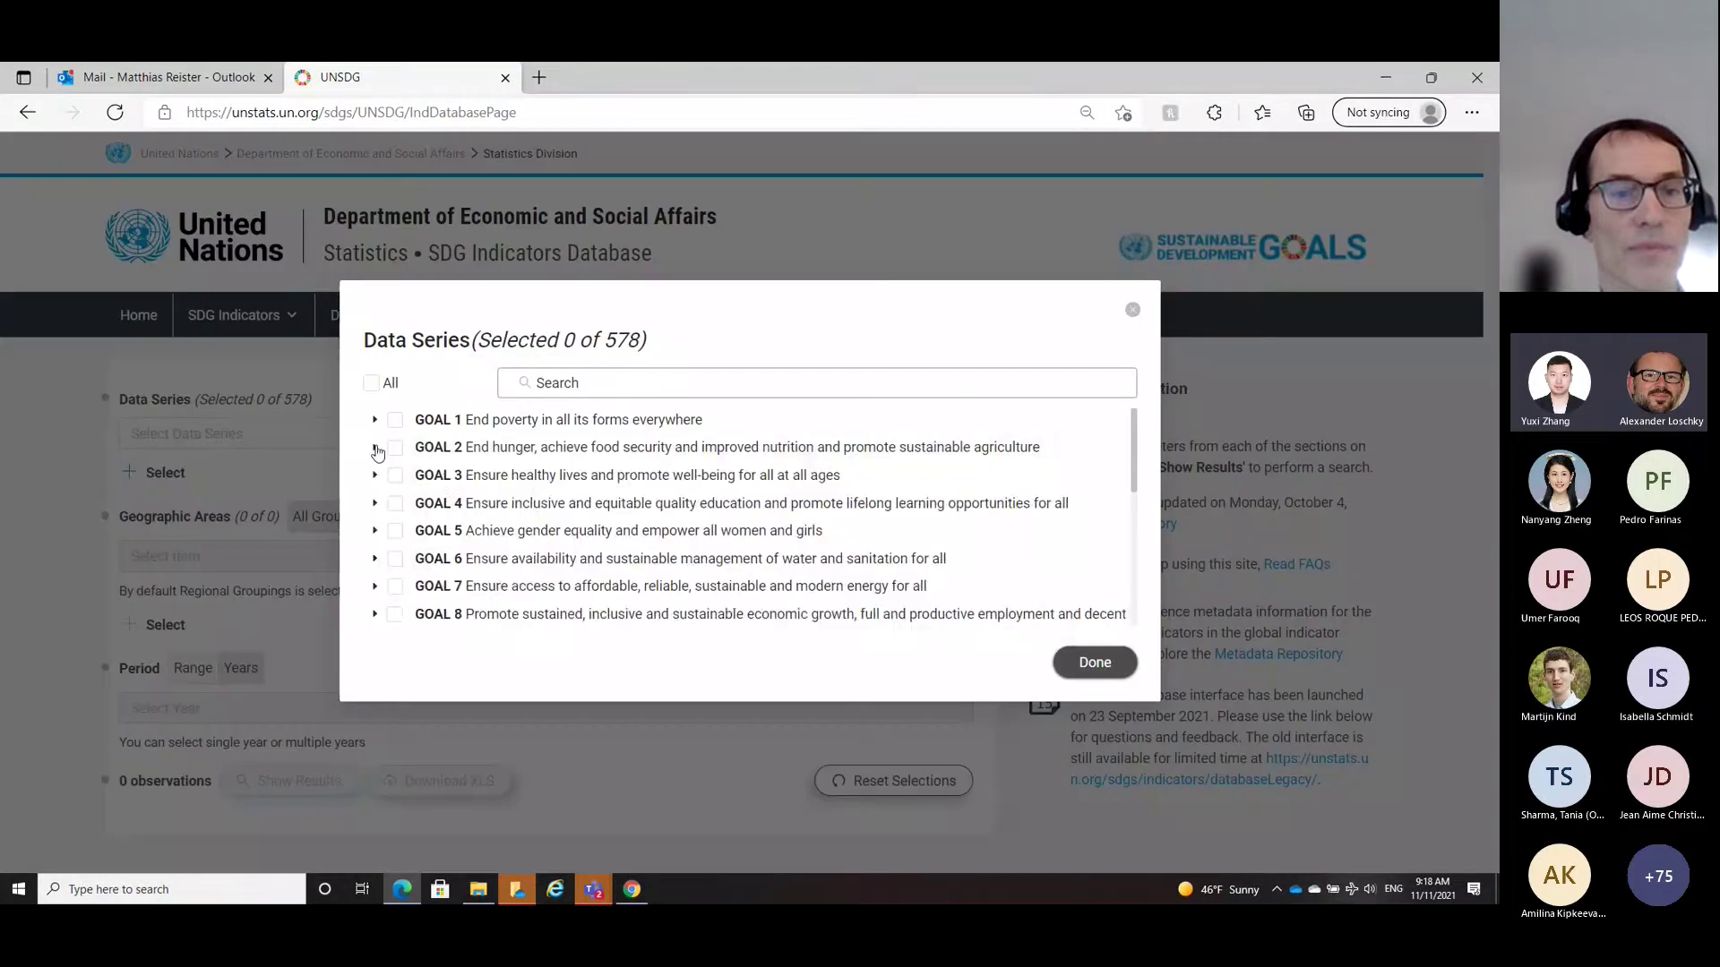
{"action": "left_click", "coordinate": [376, 447]}
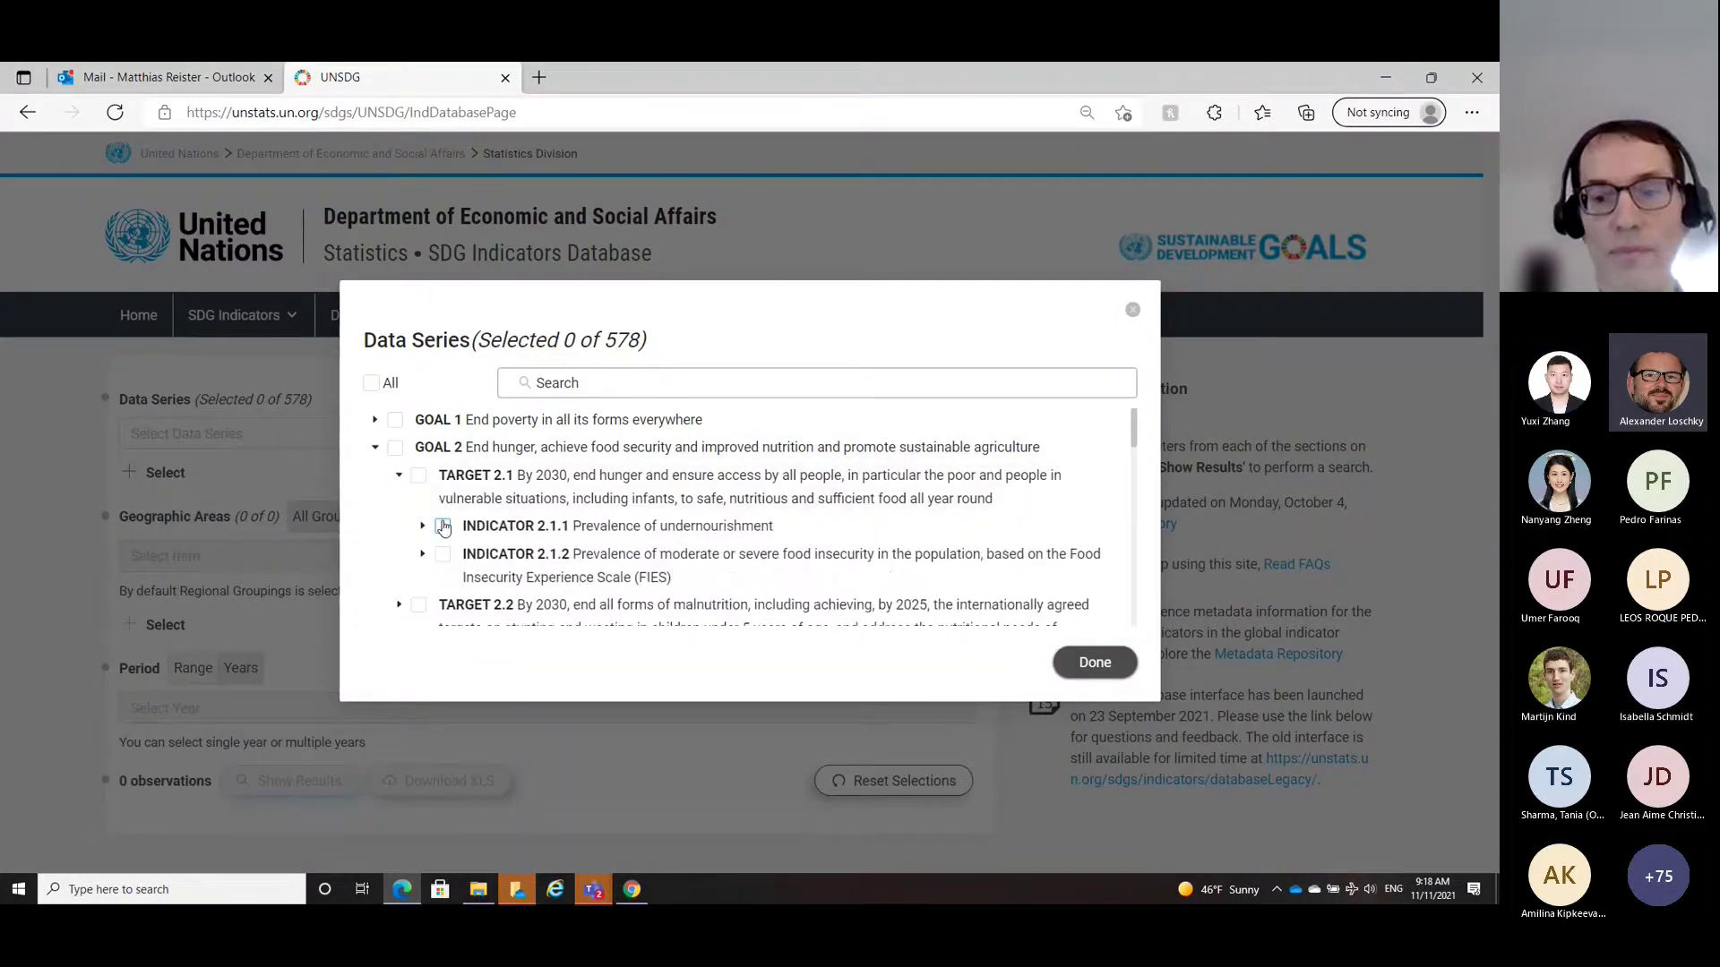
{"action": "left_click", "coordinate": [444, 527]}
{"action": "left_click", "coordinate": [1095, 662]}
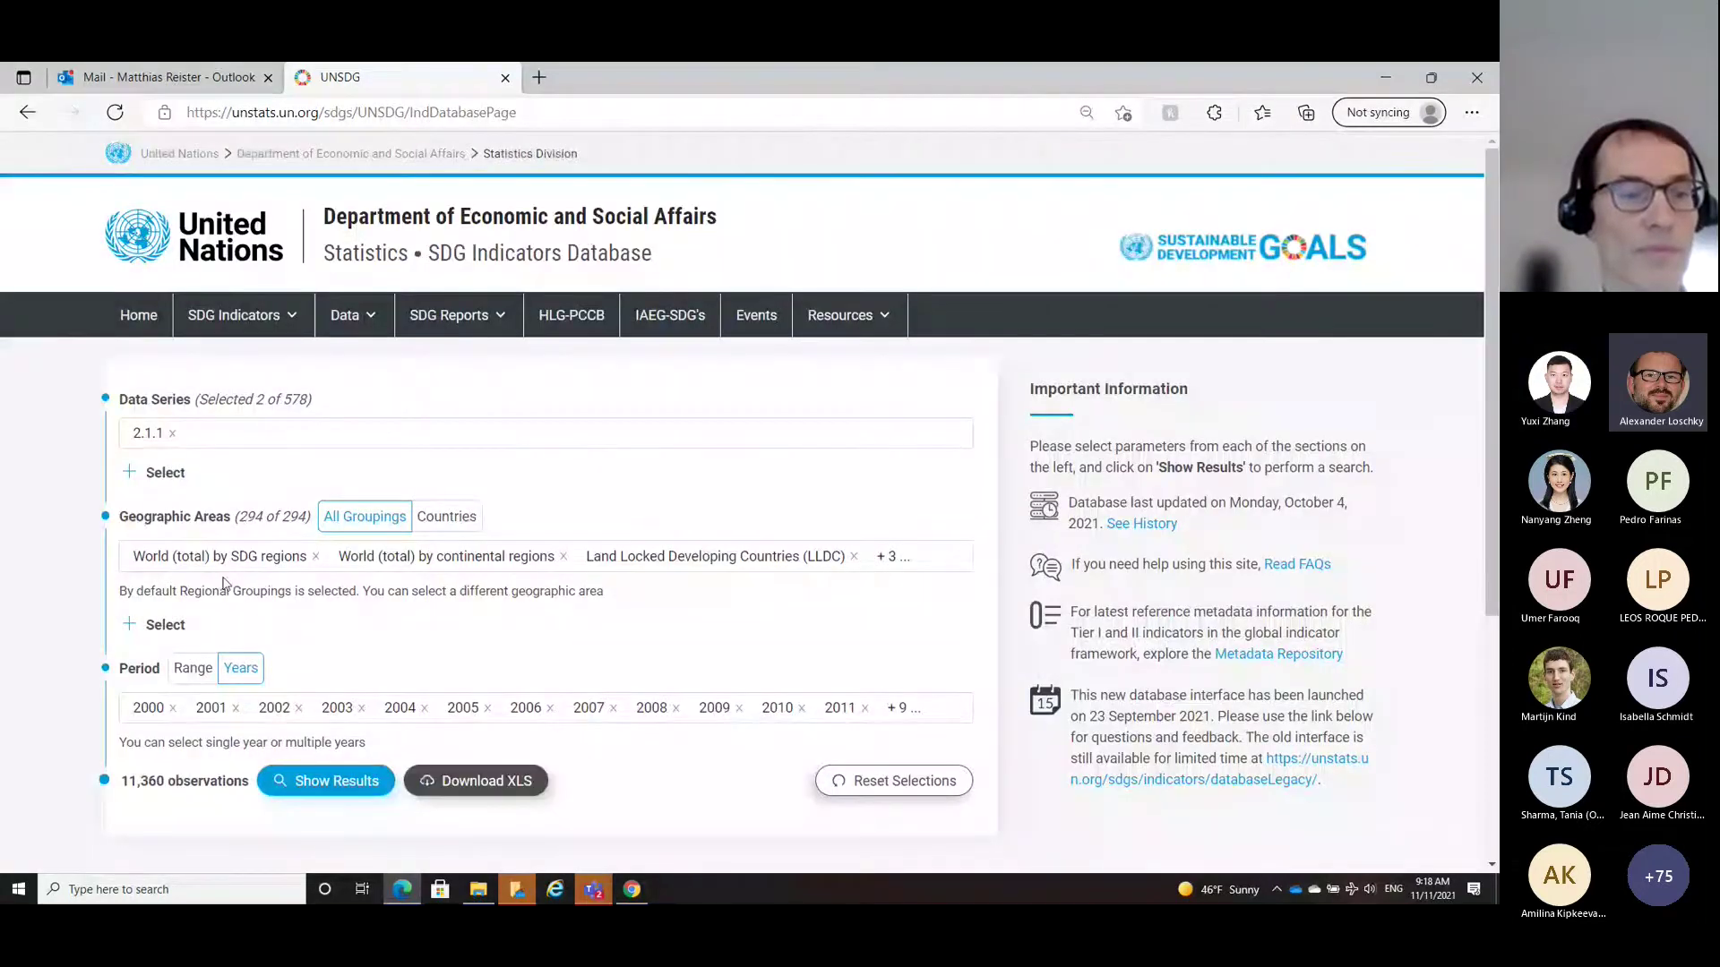
Step: Clear all geographic areas, expand the World (total) by SDG regions grouping and close the area selection
{"action": "left_click", "coordinate": [131, 625]}
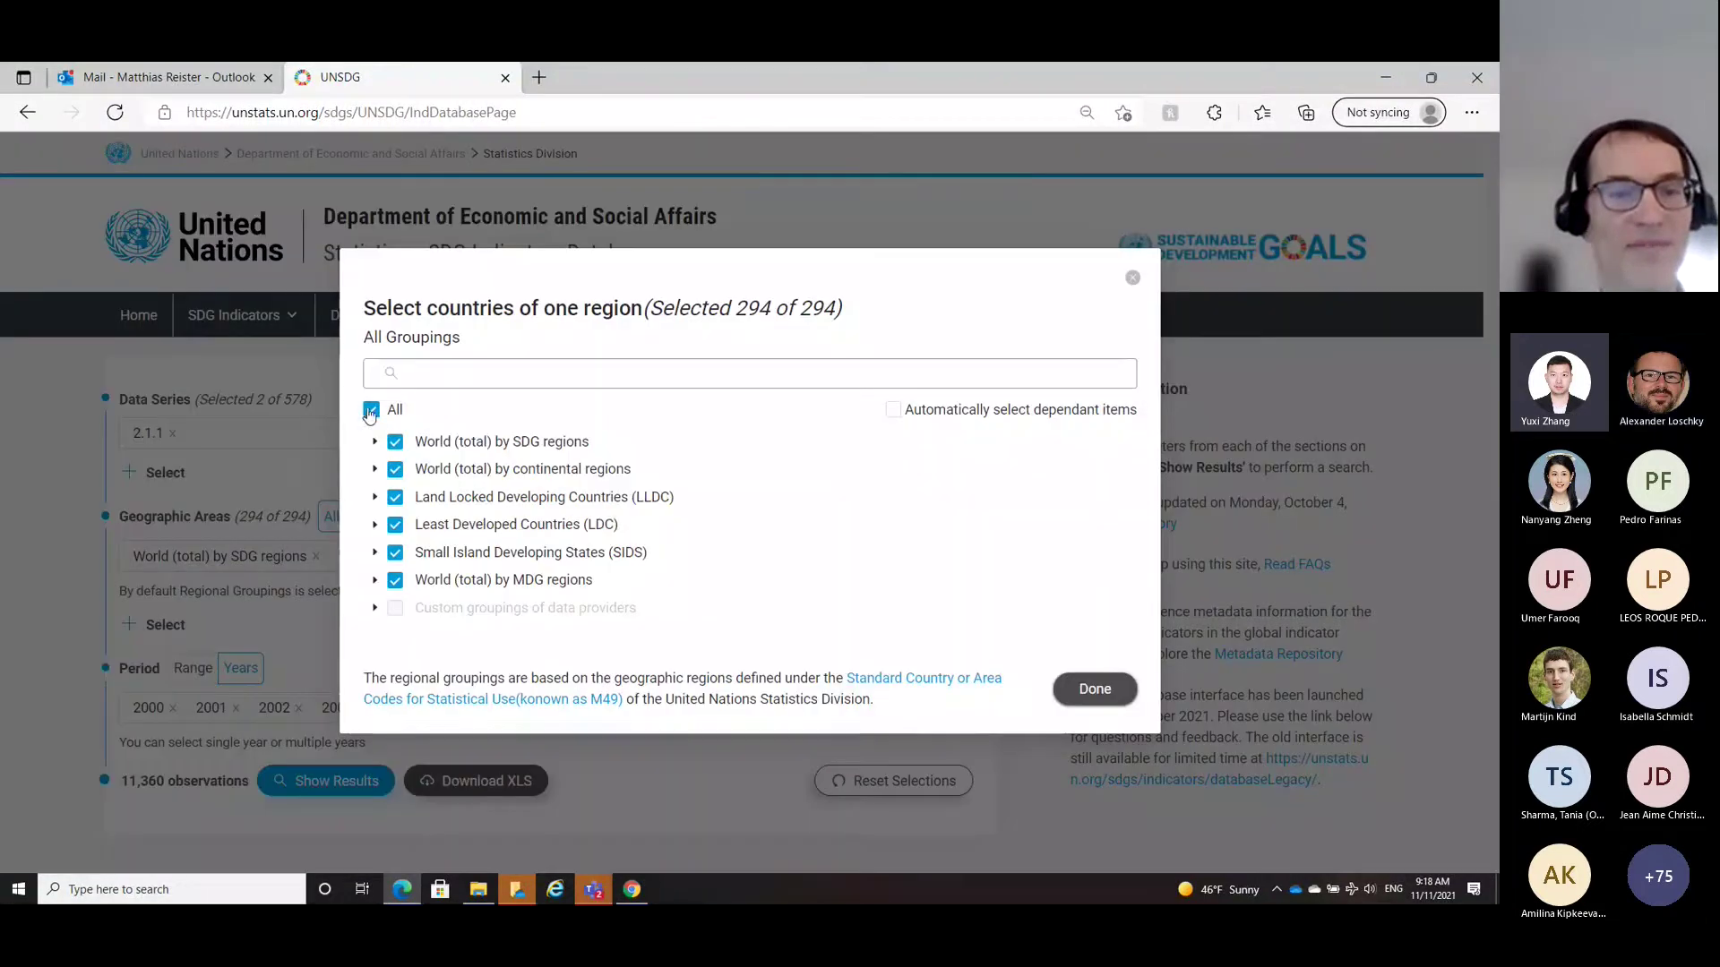
{"action": "left_click", "coordinate": [369, 411]}
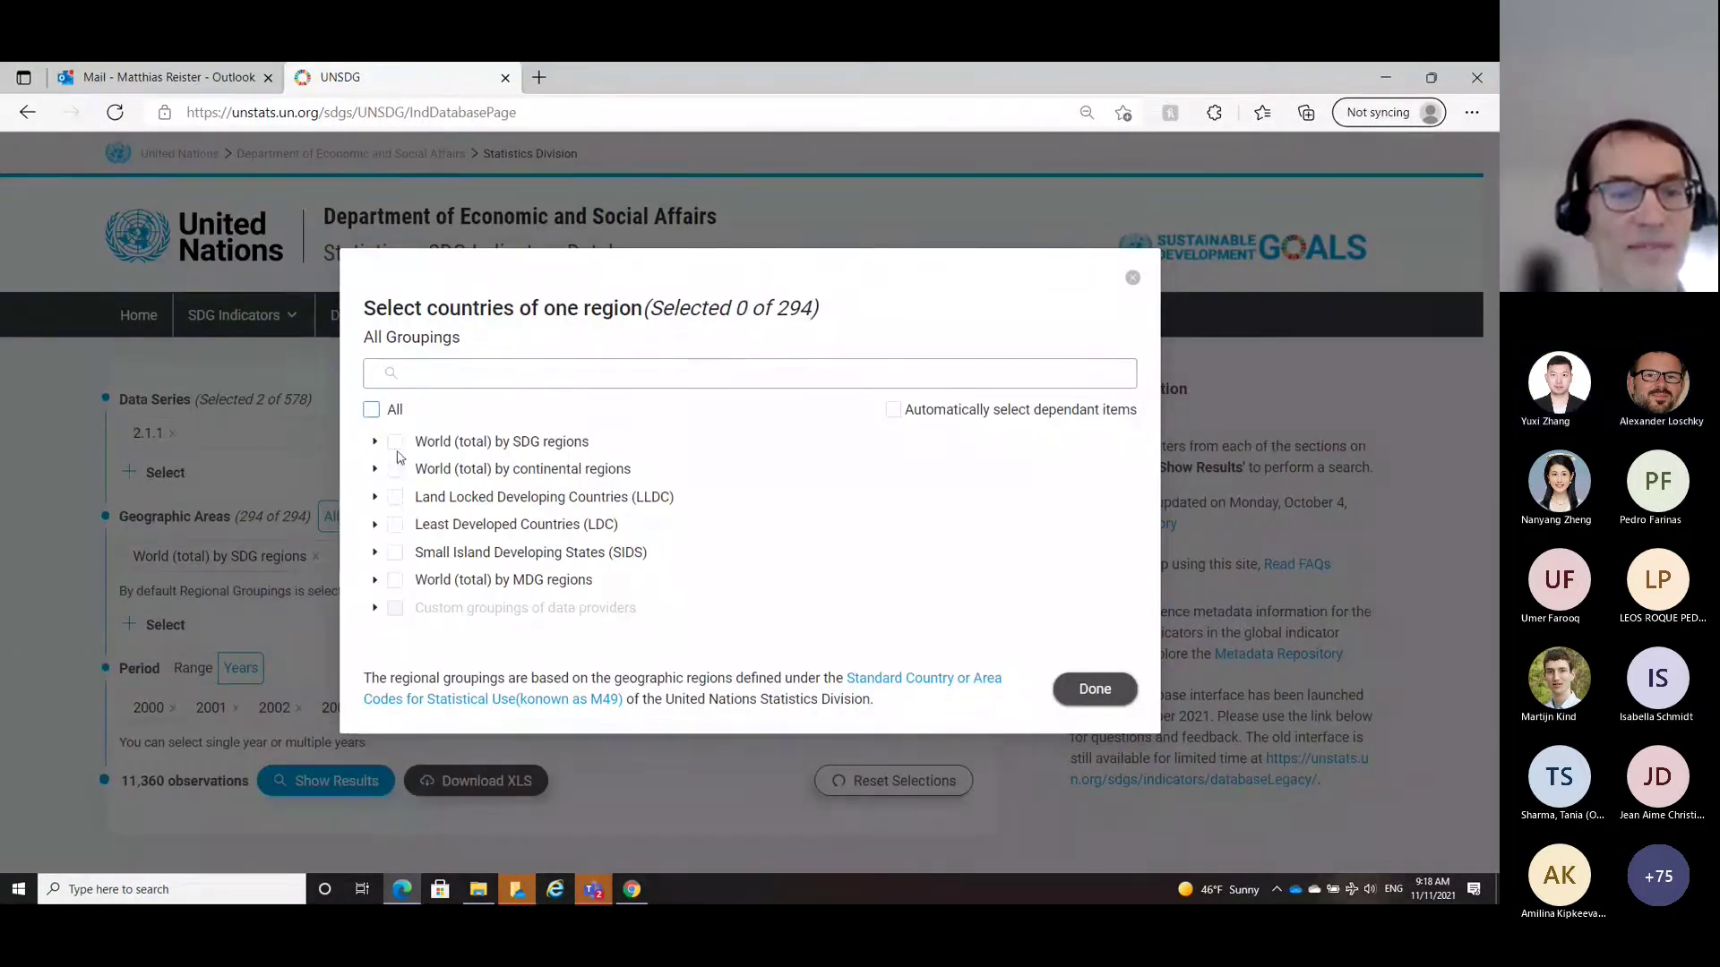
{"action": "left_click", "coordinate": [375, 441]}
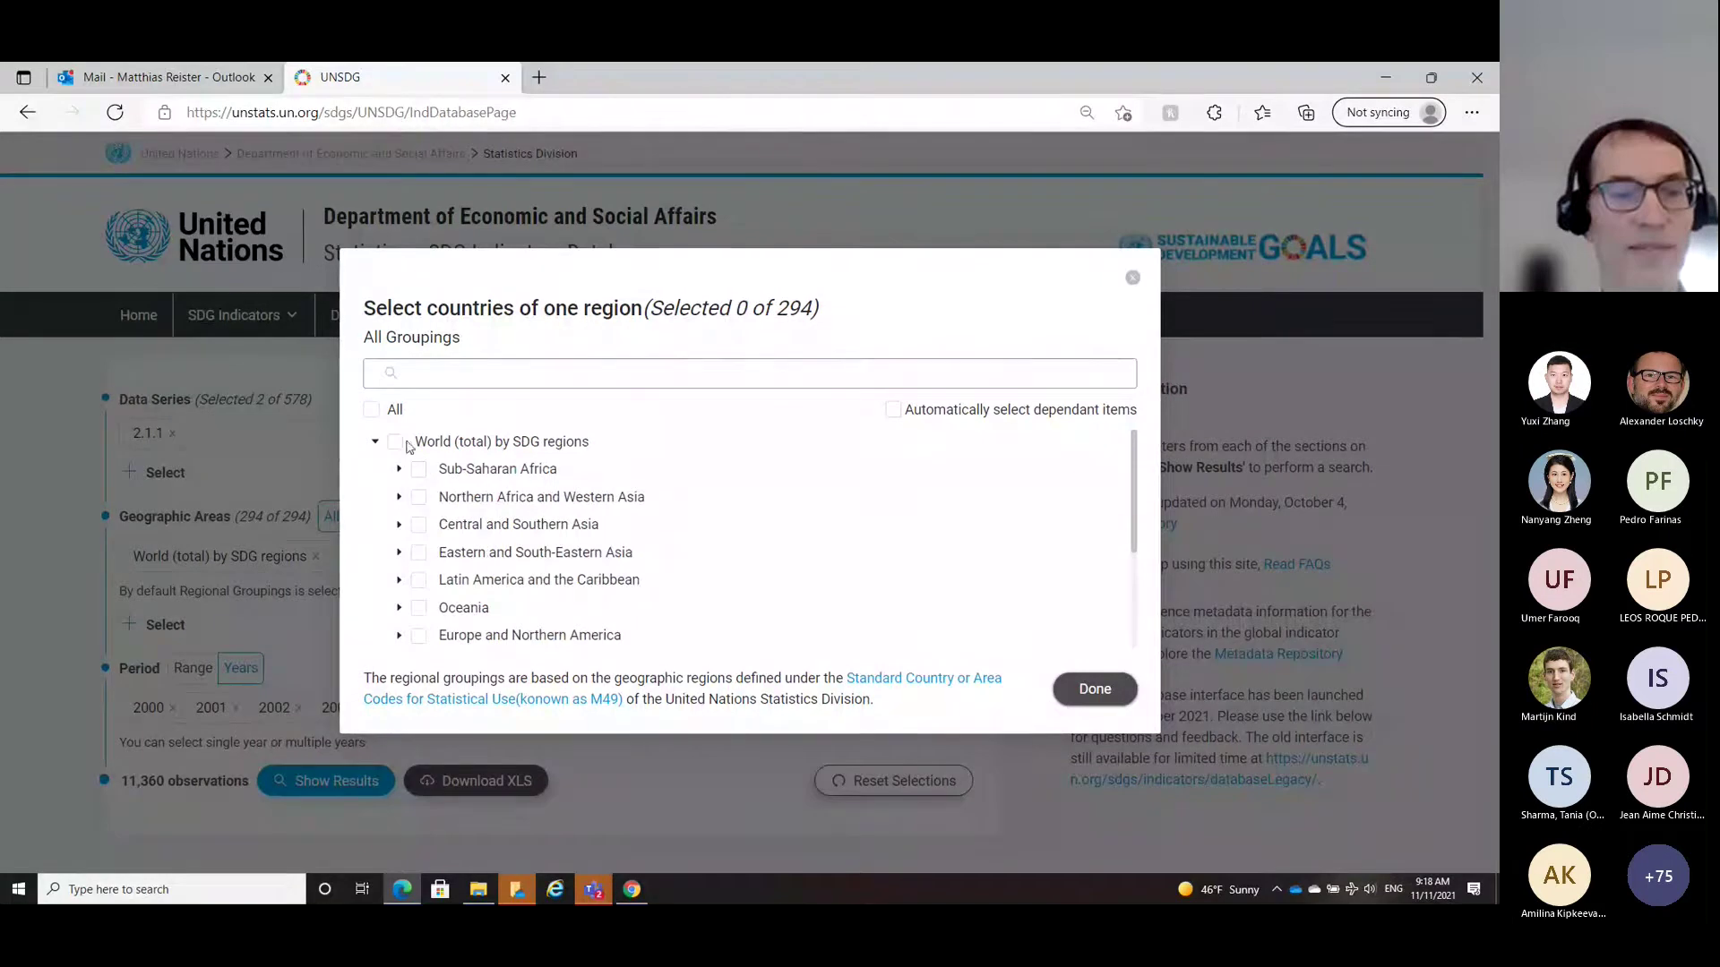
{"action": "left_click", "coordinate": [1089, 690]}
Step: Open the SDG country profile for Albania and return to the data overview page
{"action": "left_click", "coordinate": [362, 444]}
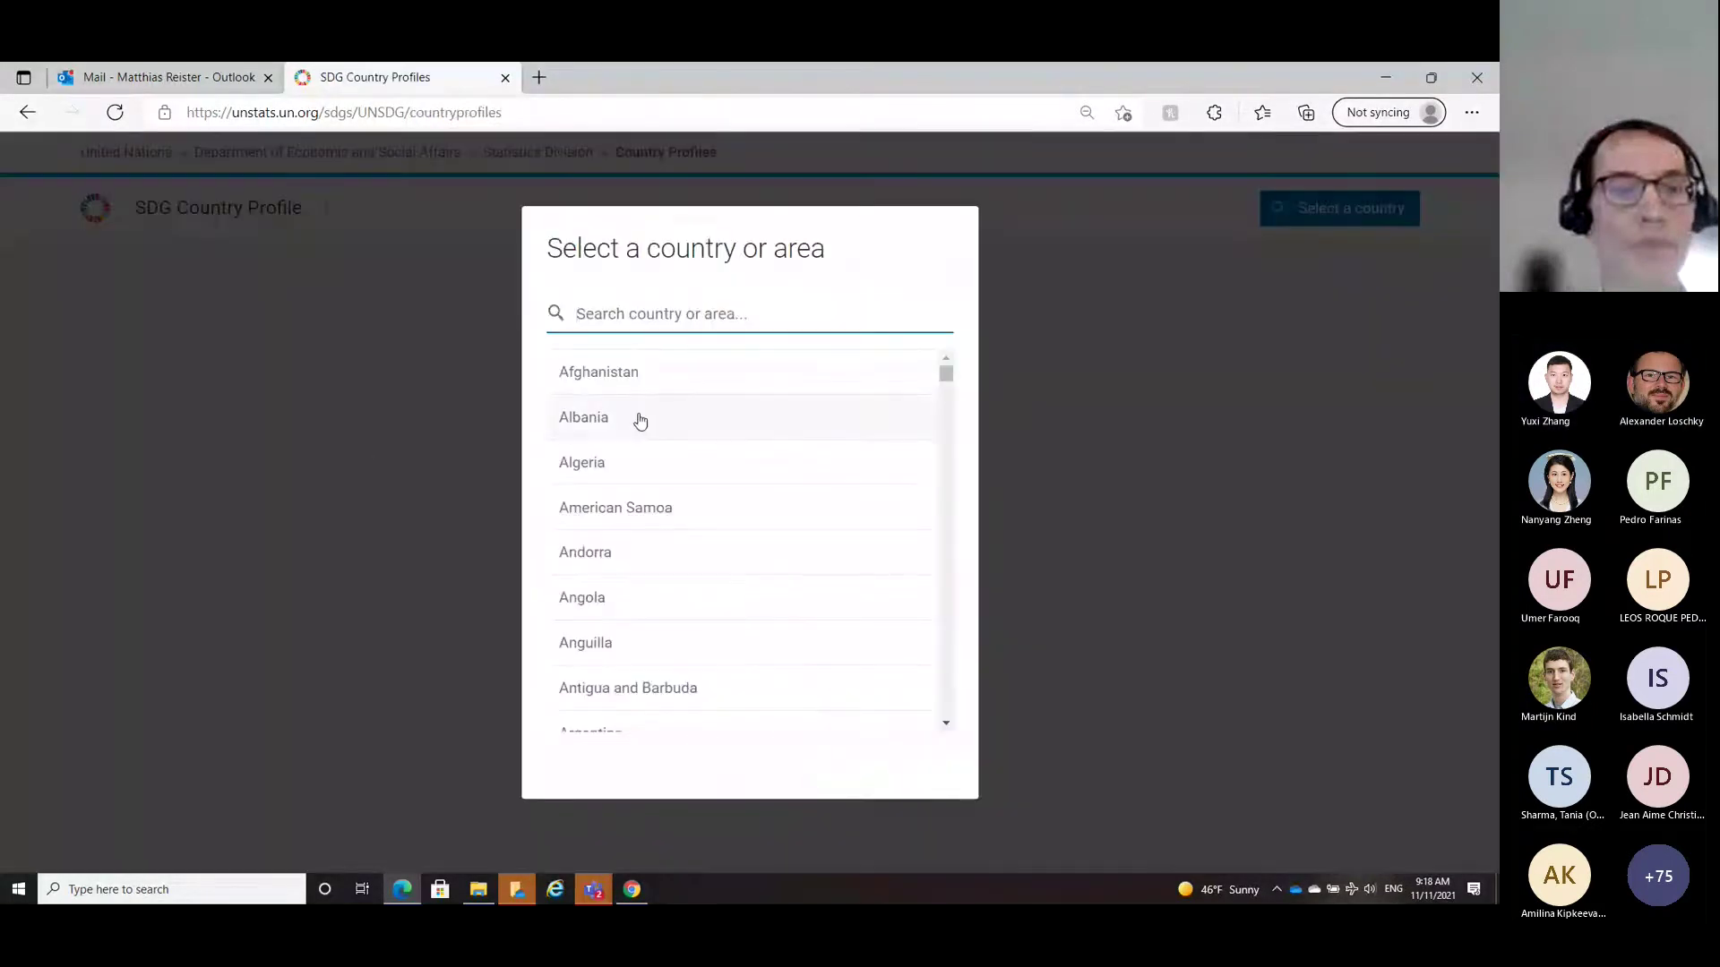
{"action": "left_click", "coordinate": [567, 433]}
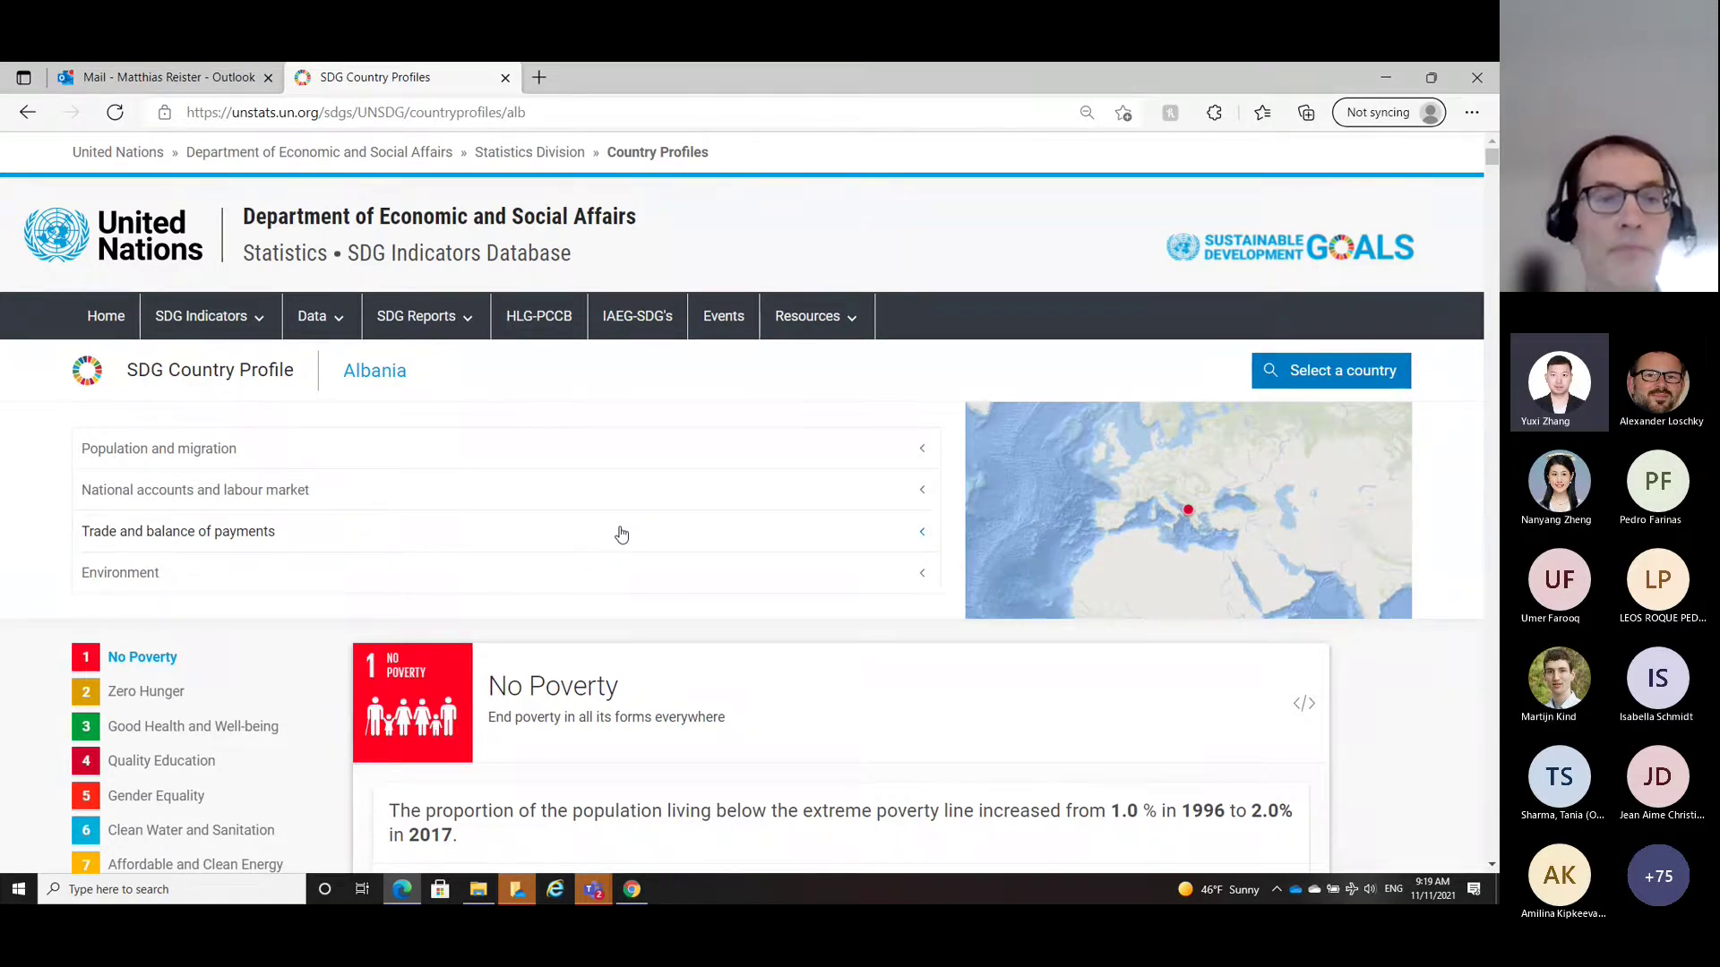
{"action": "left_click", "coordinate": [315, 318]}
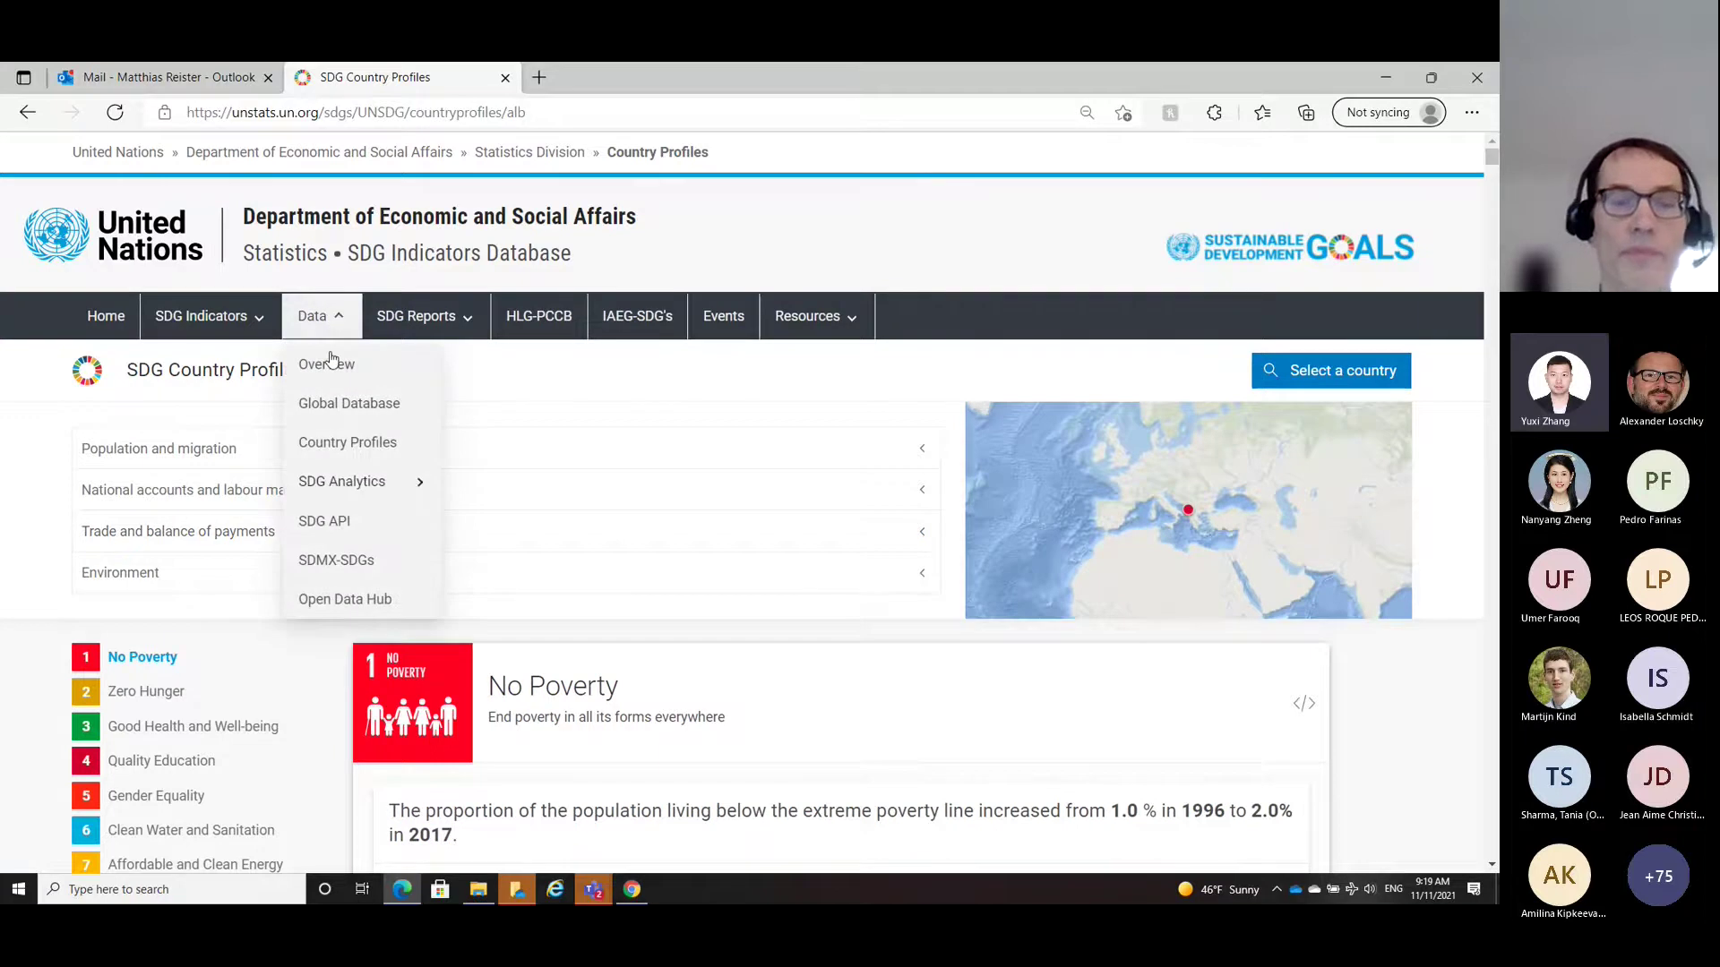
{"action": "left_click", "coordinate": [331, 362]}
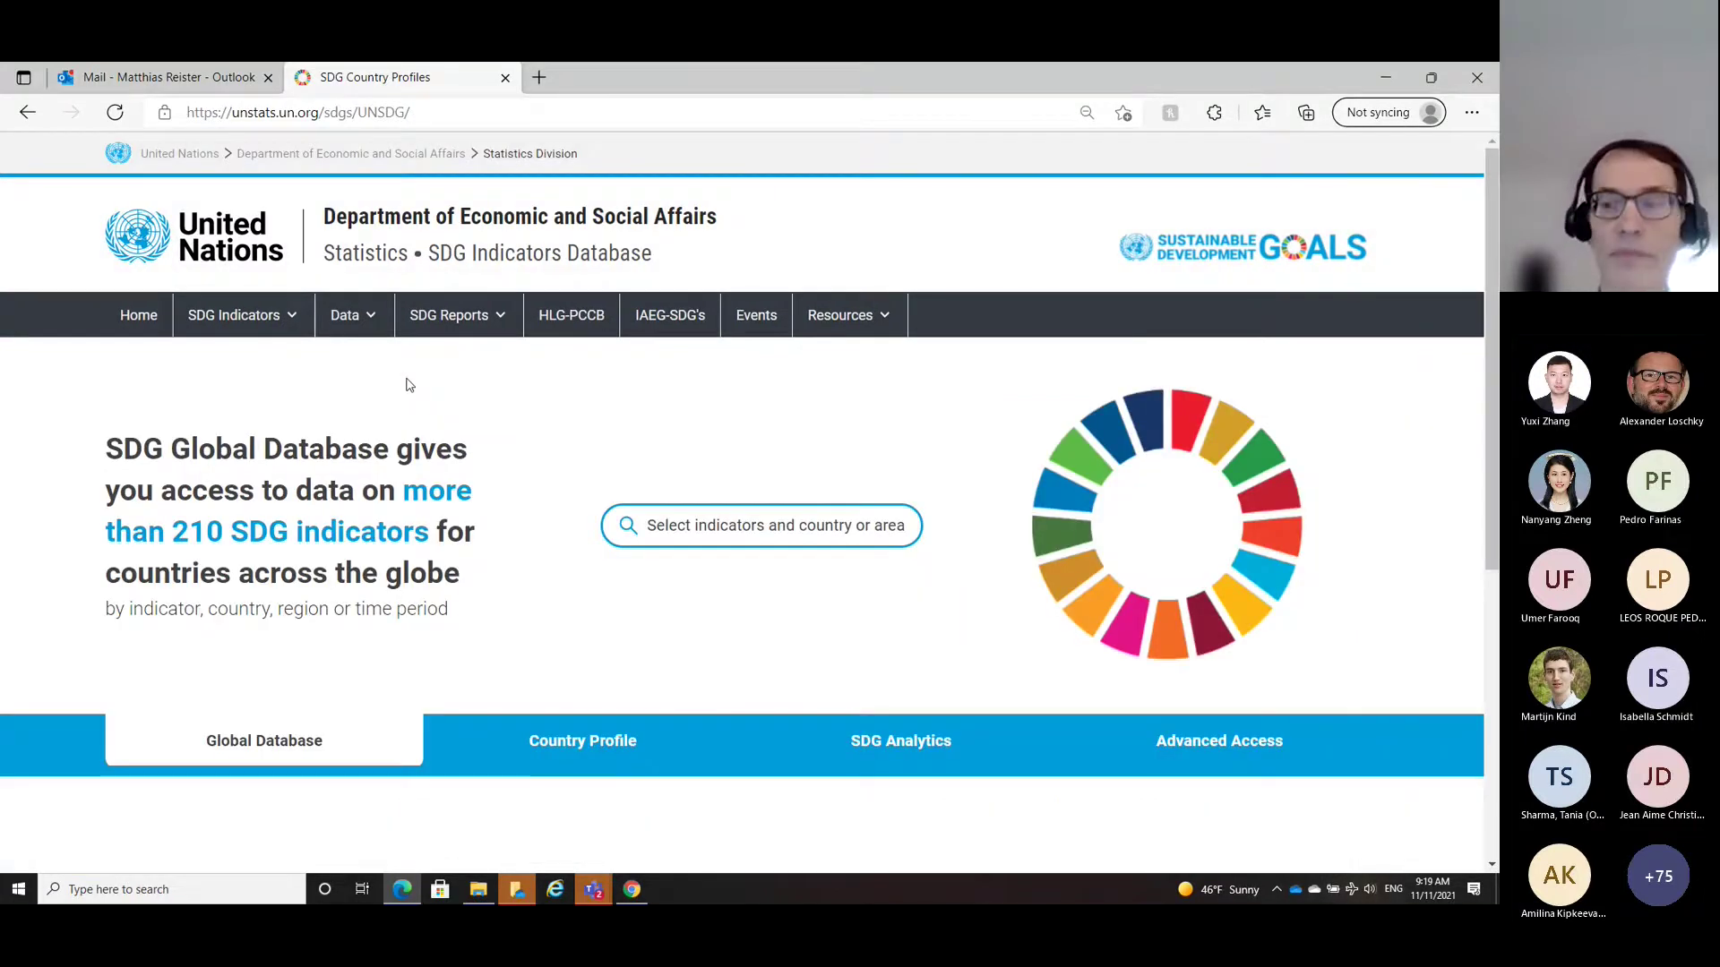
Step: Open the Data Availability page of SDG Analytics and set the analysis type to Compare Countries across all goals
{"action": "left_click", "coordinate": [353, 319]}
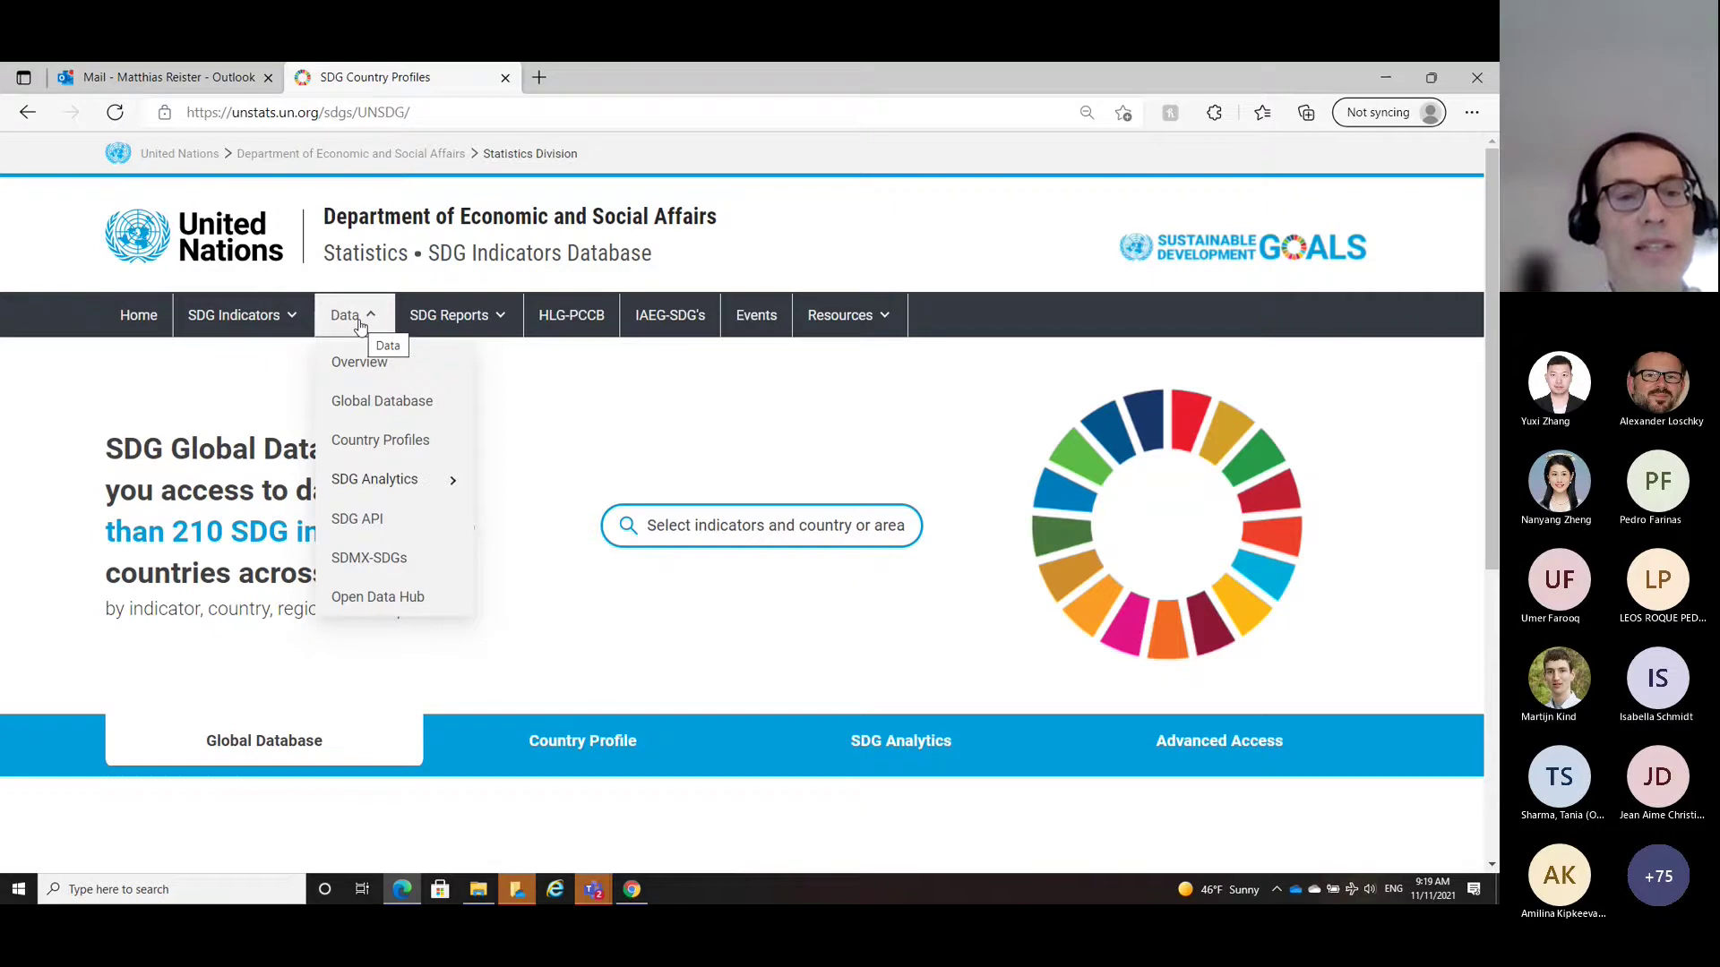
{"action": "mouse_move", "coordinate": [383, 477]}
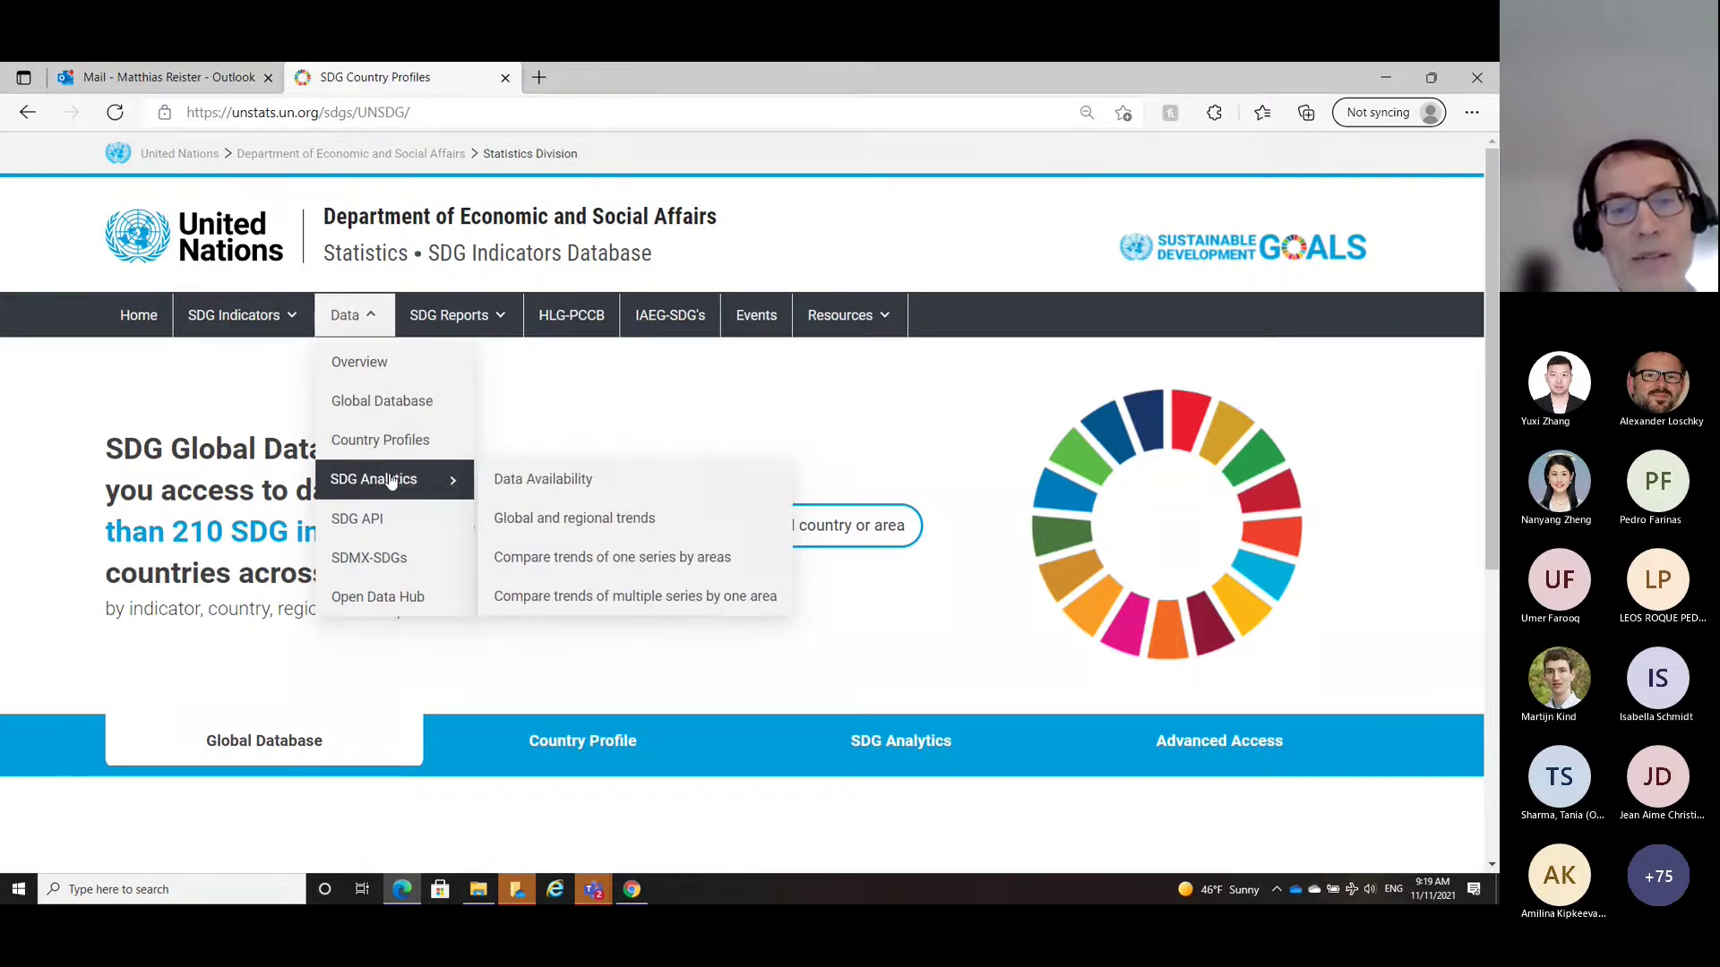
{"action": "left_click", "coordinate": [558, 483]}
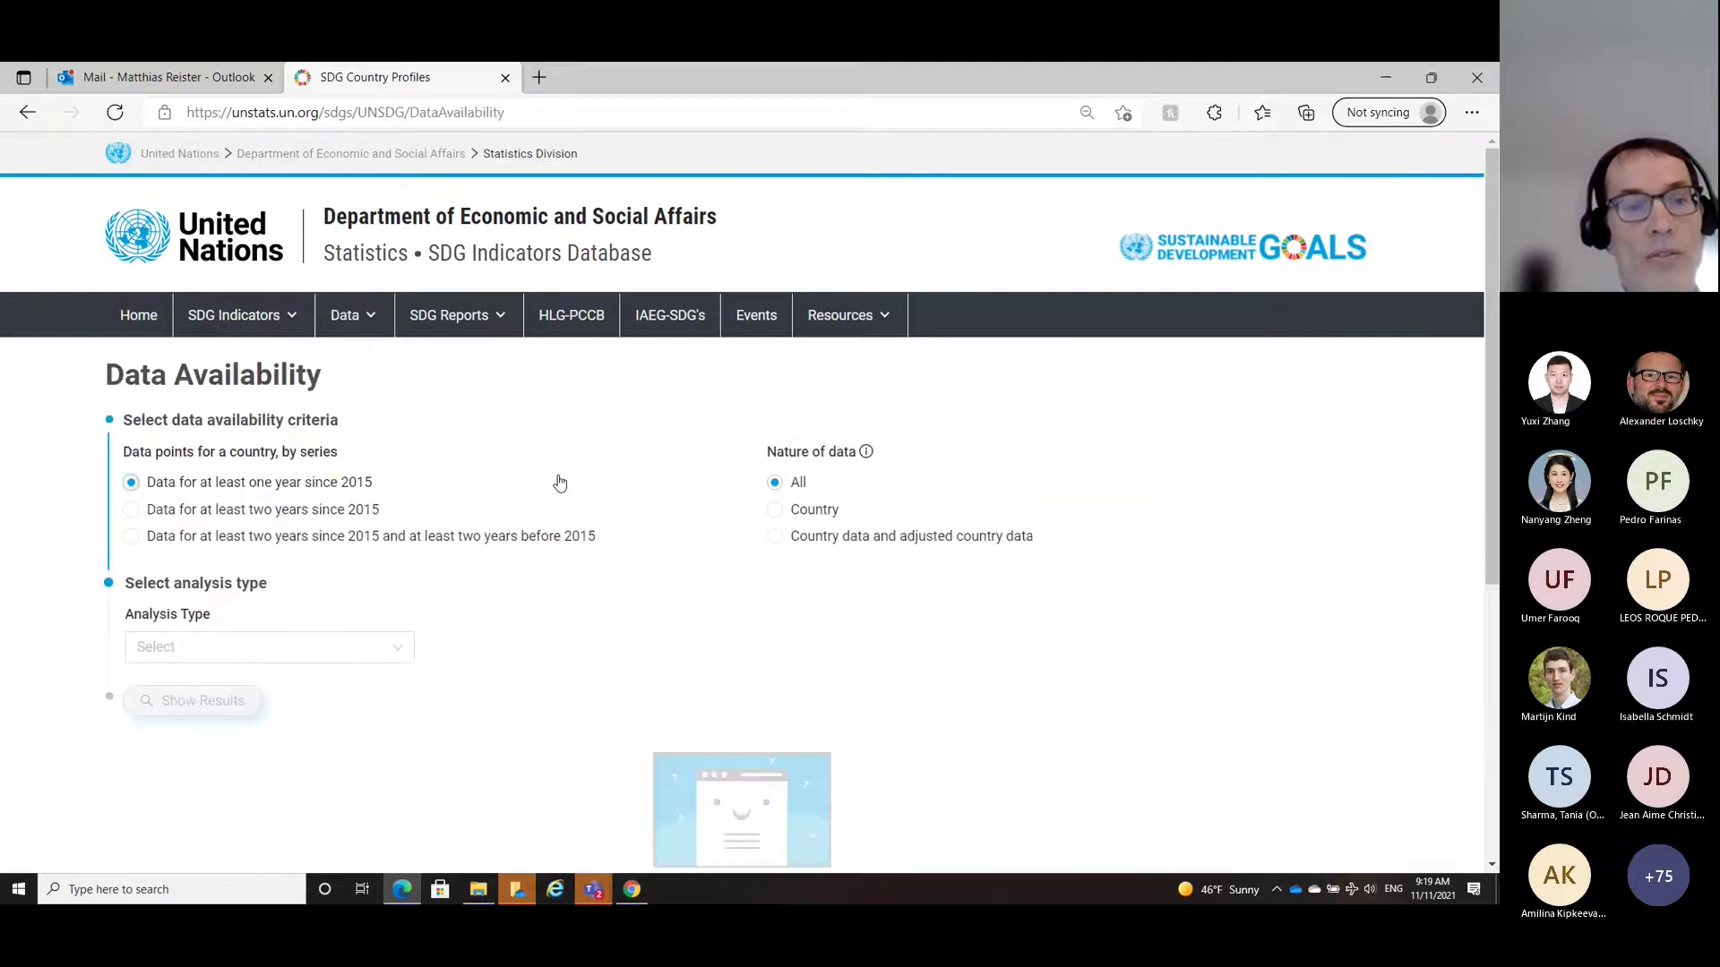
{"action": "left_click", "coordinate": [393, 652]}
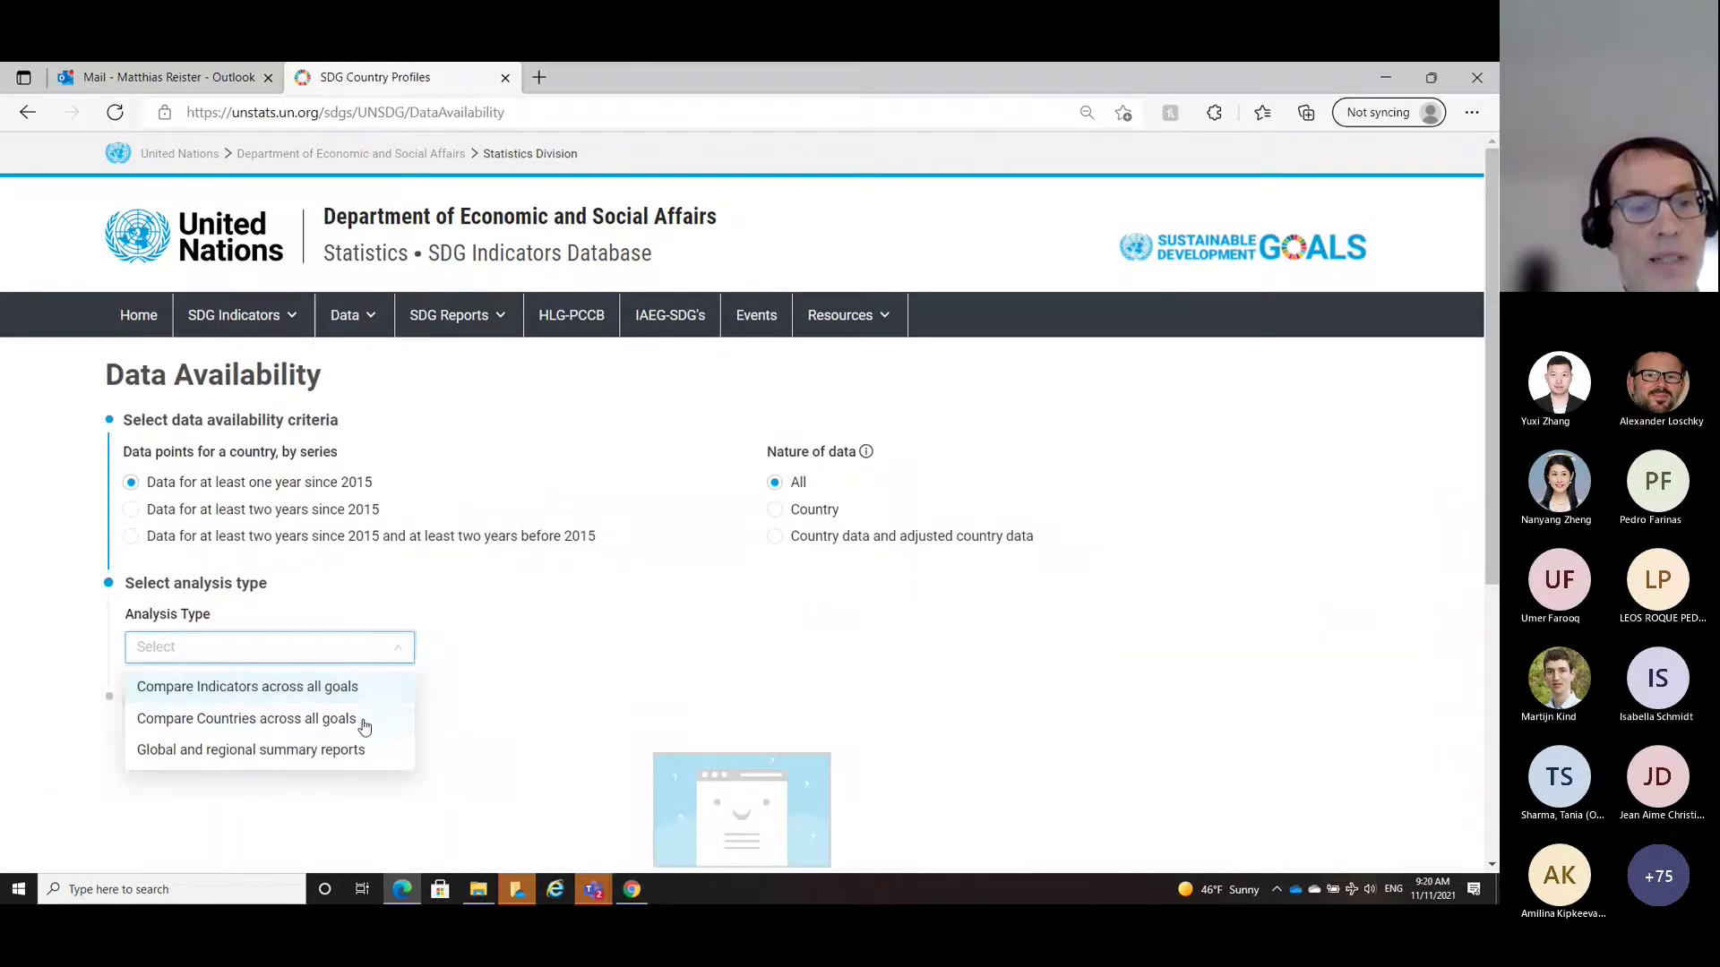
{"action": "left_click", "coordinate": [288, 722]}
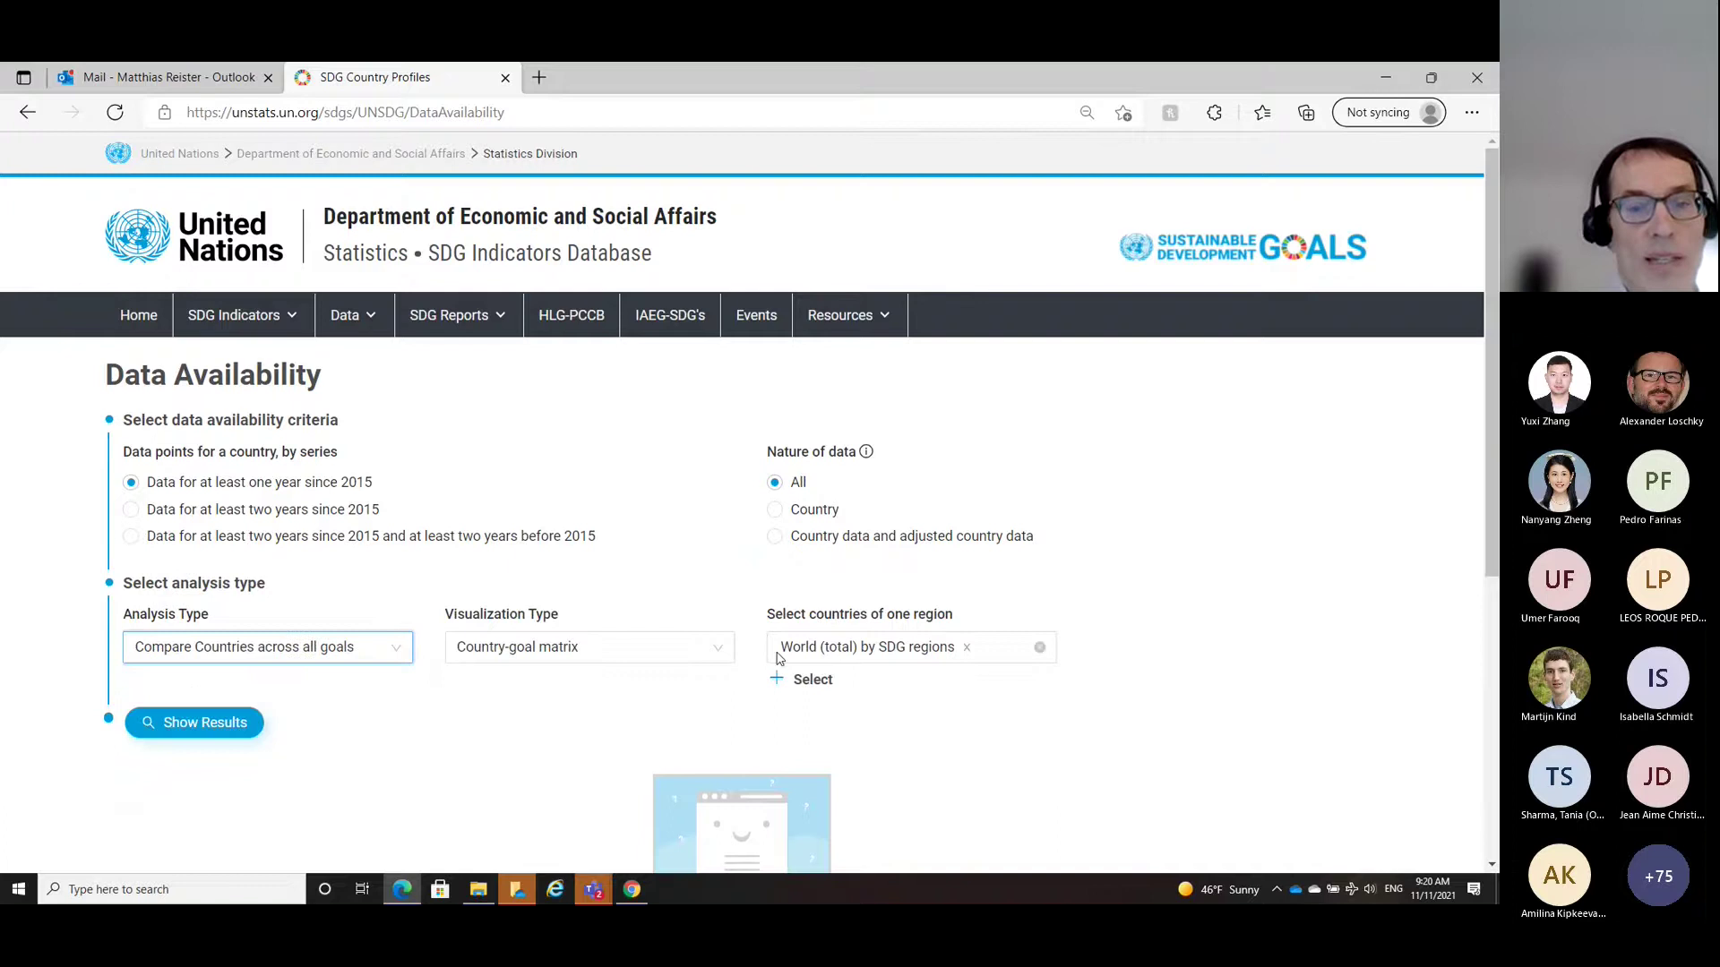
Step: Set the visualization type to Map with average in %, show the results for Goal 1 and examine the world map
{"action": "left_click", "coordinate": [722, 655]}
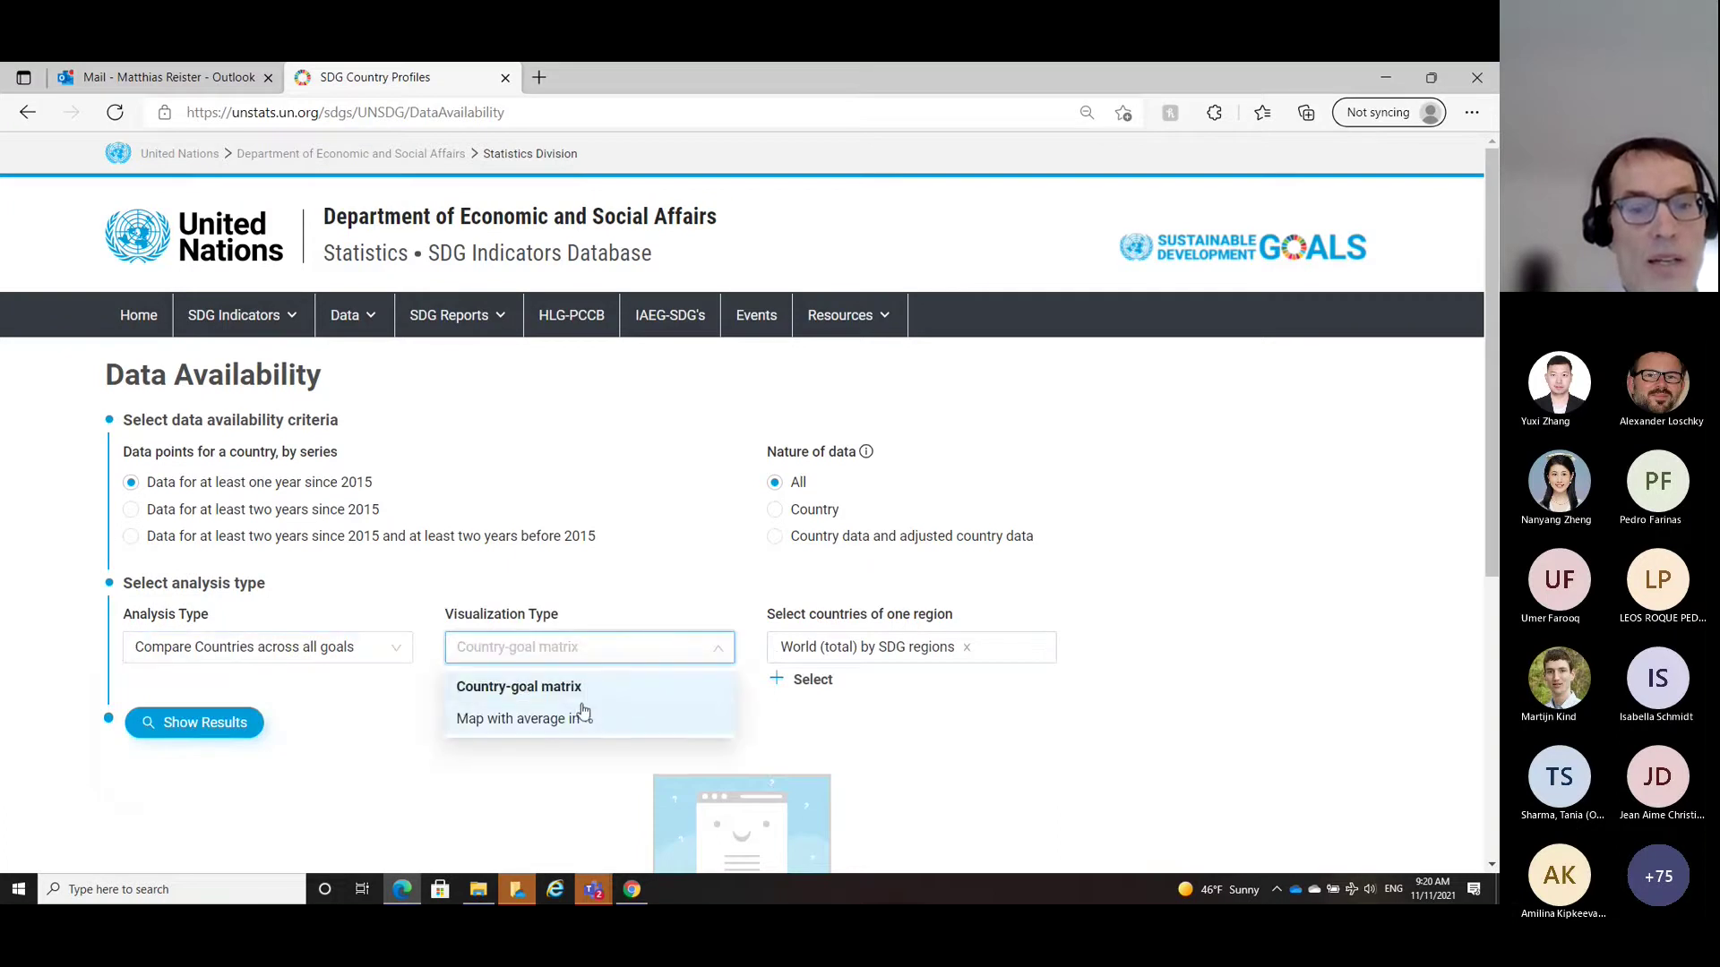
{"action": "left_click", "coordinate": [538, 719]}
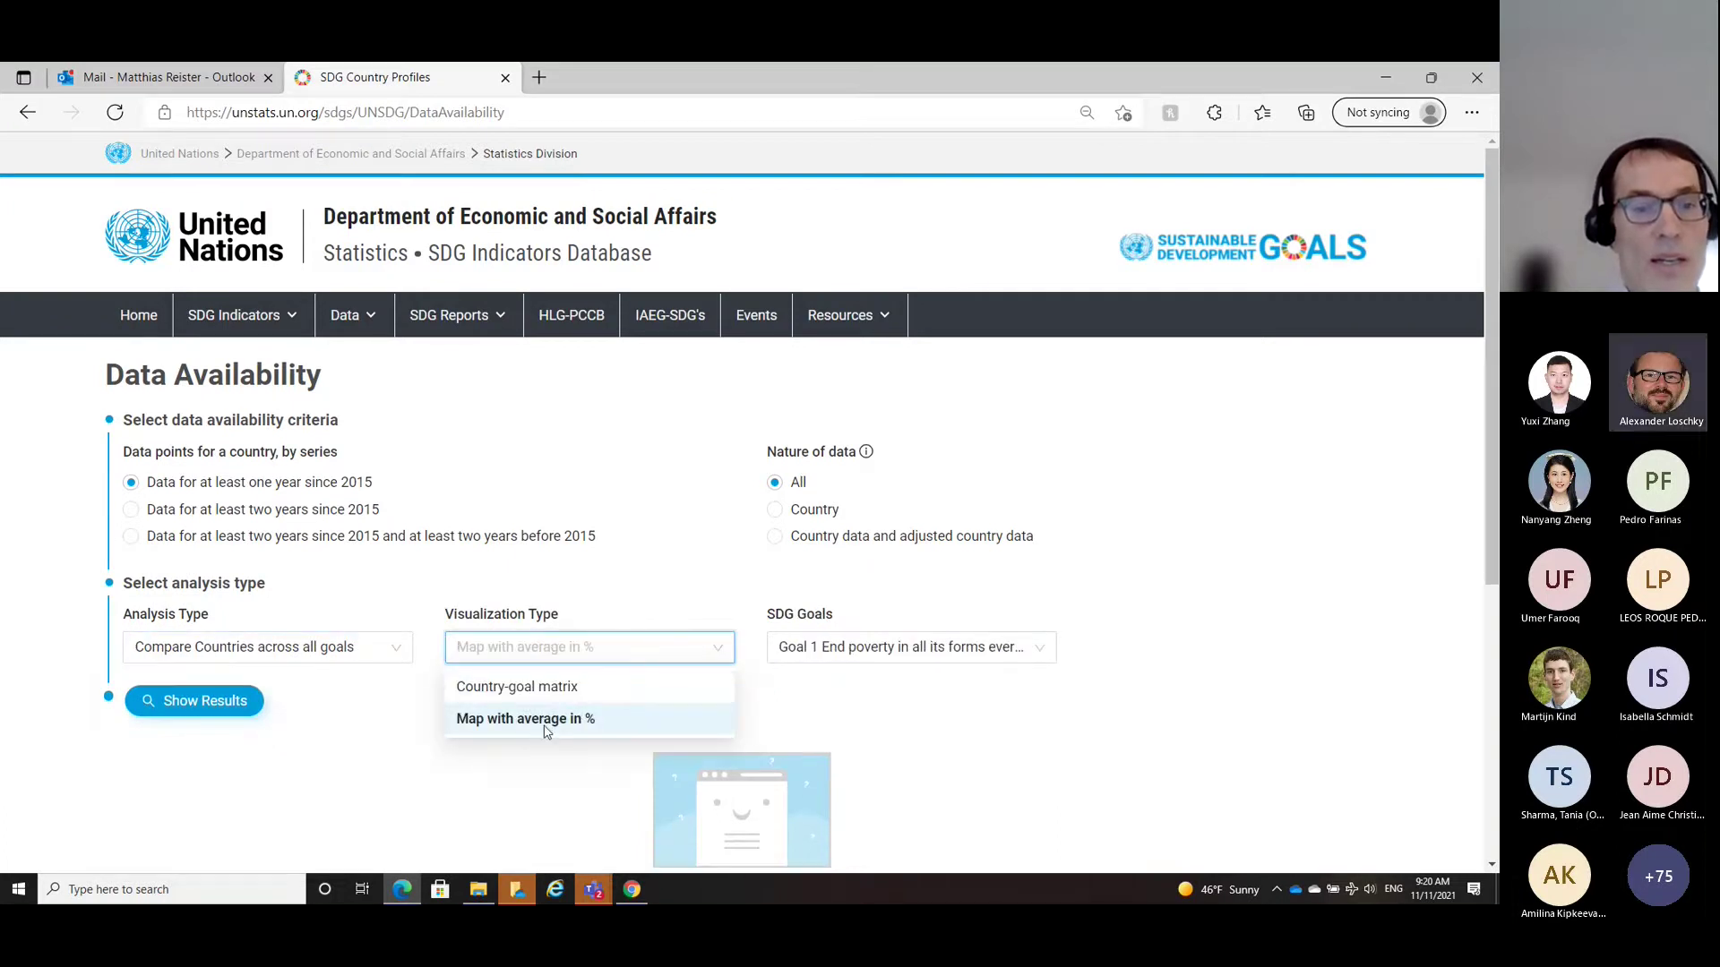
{"action": "left_click", "coordinate": [204, 702]}
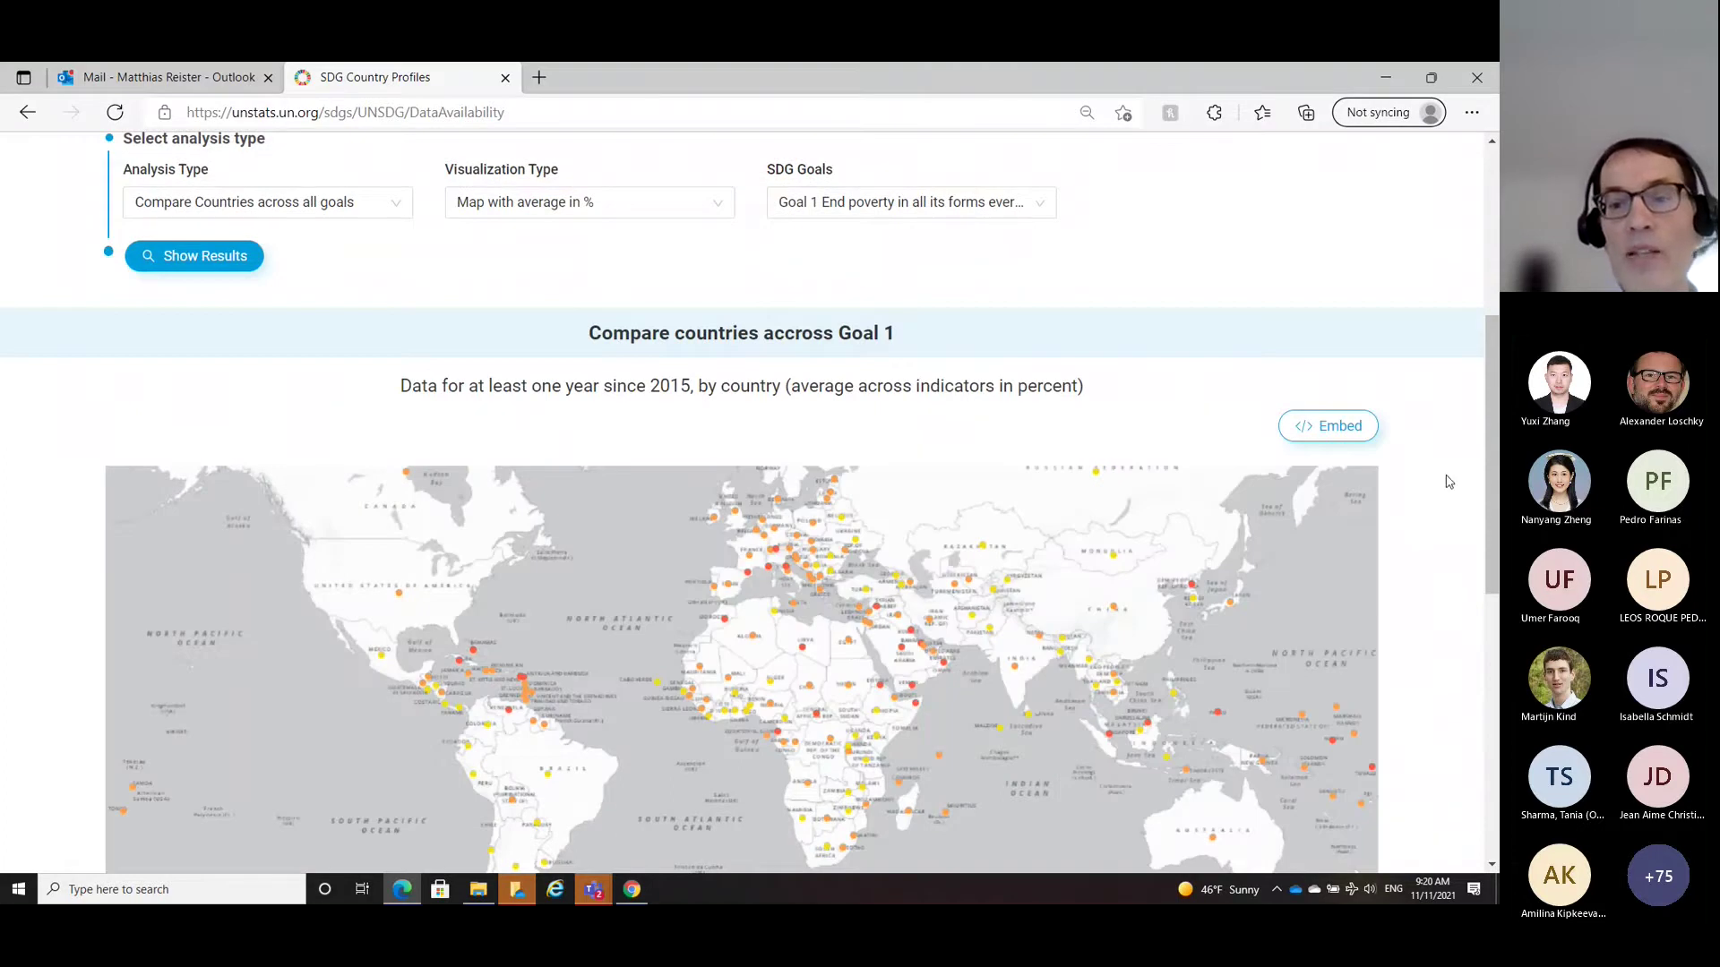
{"action": "scroll", "coordinate": [1448, 481], "scroll_direction": "down", "scroll_amount": 1}
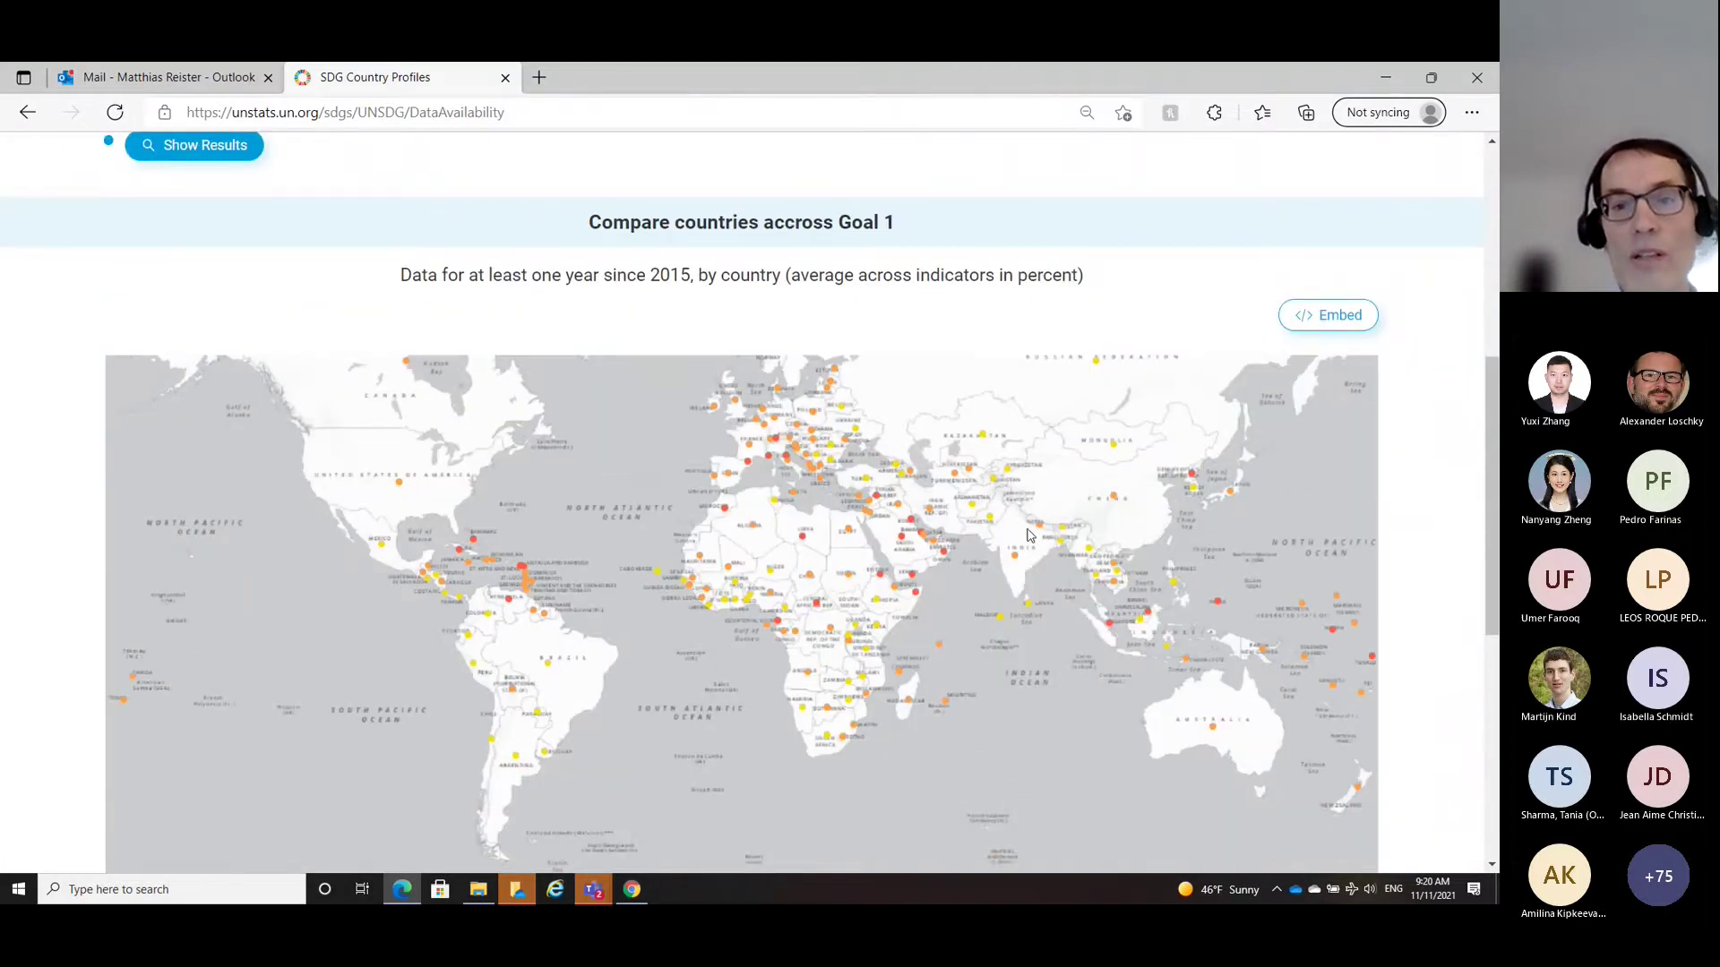
{"action": "mouse_move", "coordinate": [1492, 436]}
{"action": "left_mouse_down"}
{"action": "mouse_move", "coordinate": [1492, 470]}
{"action": "mouse_move", "coordinate": [1494, 441]}
{"action": "left_mouse_up"}
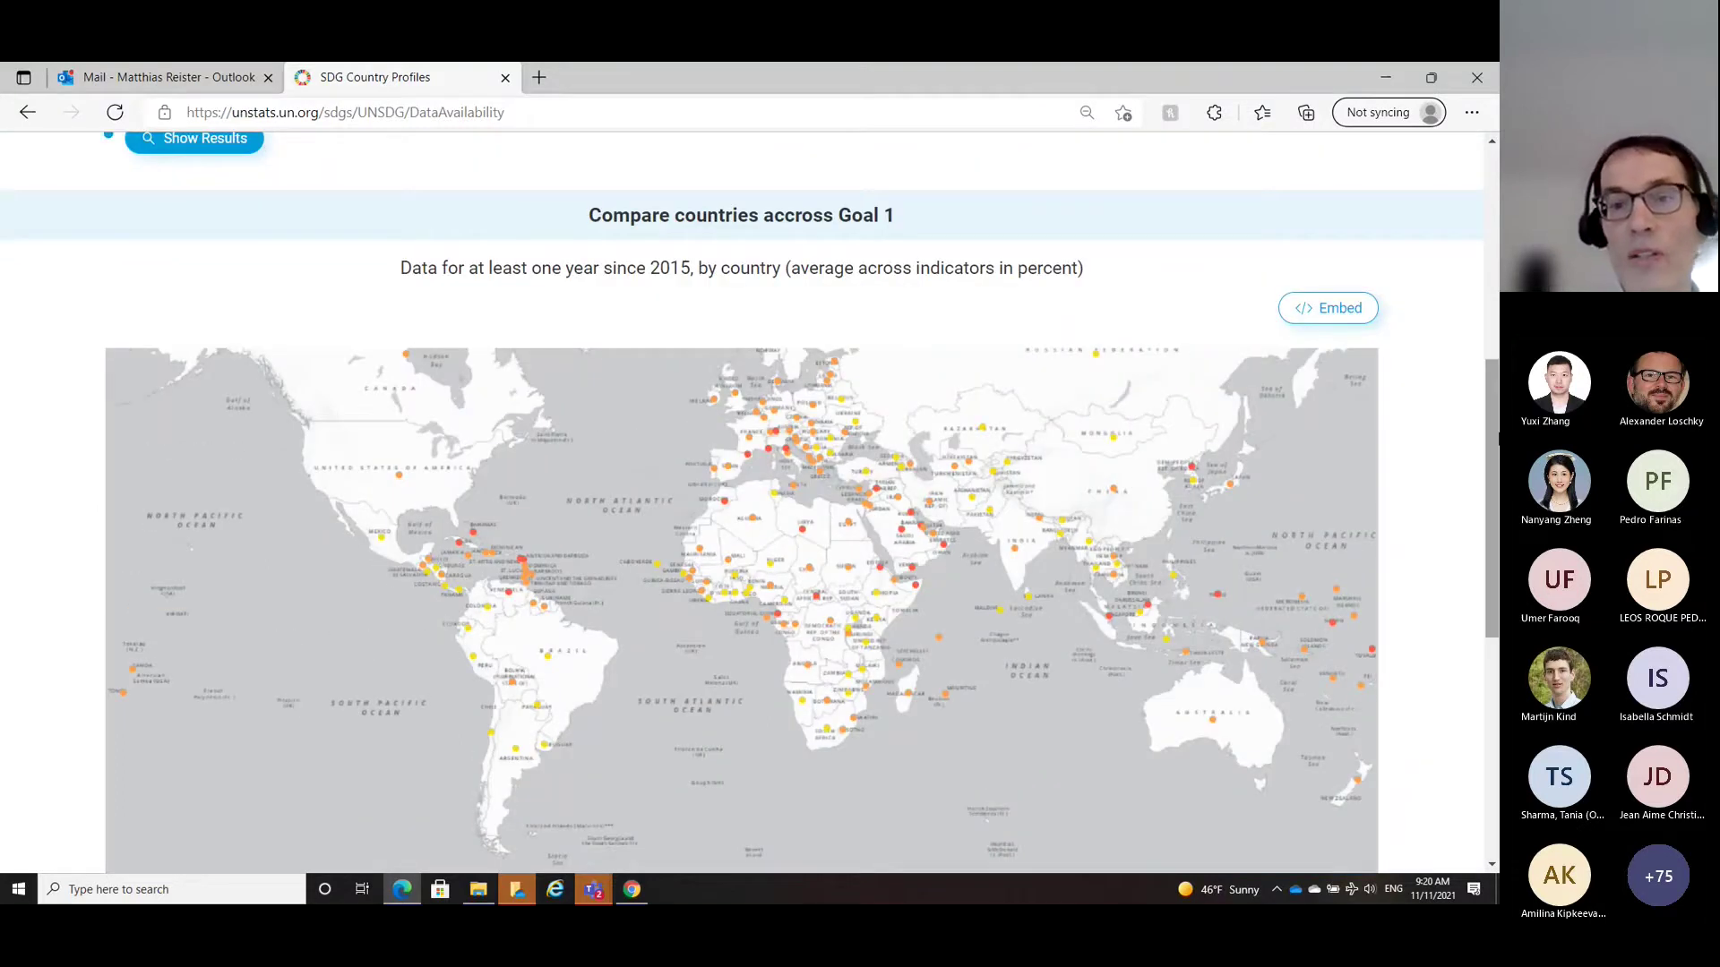
{"action": "mouse_move", "coordinate": [984, 432]}
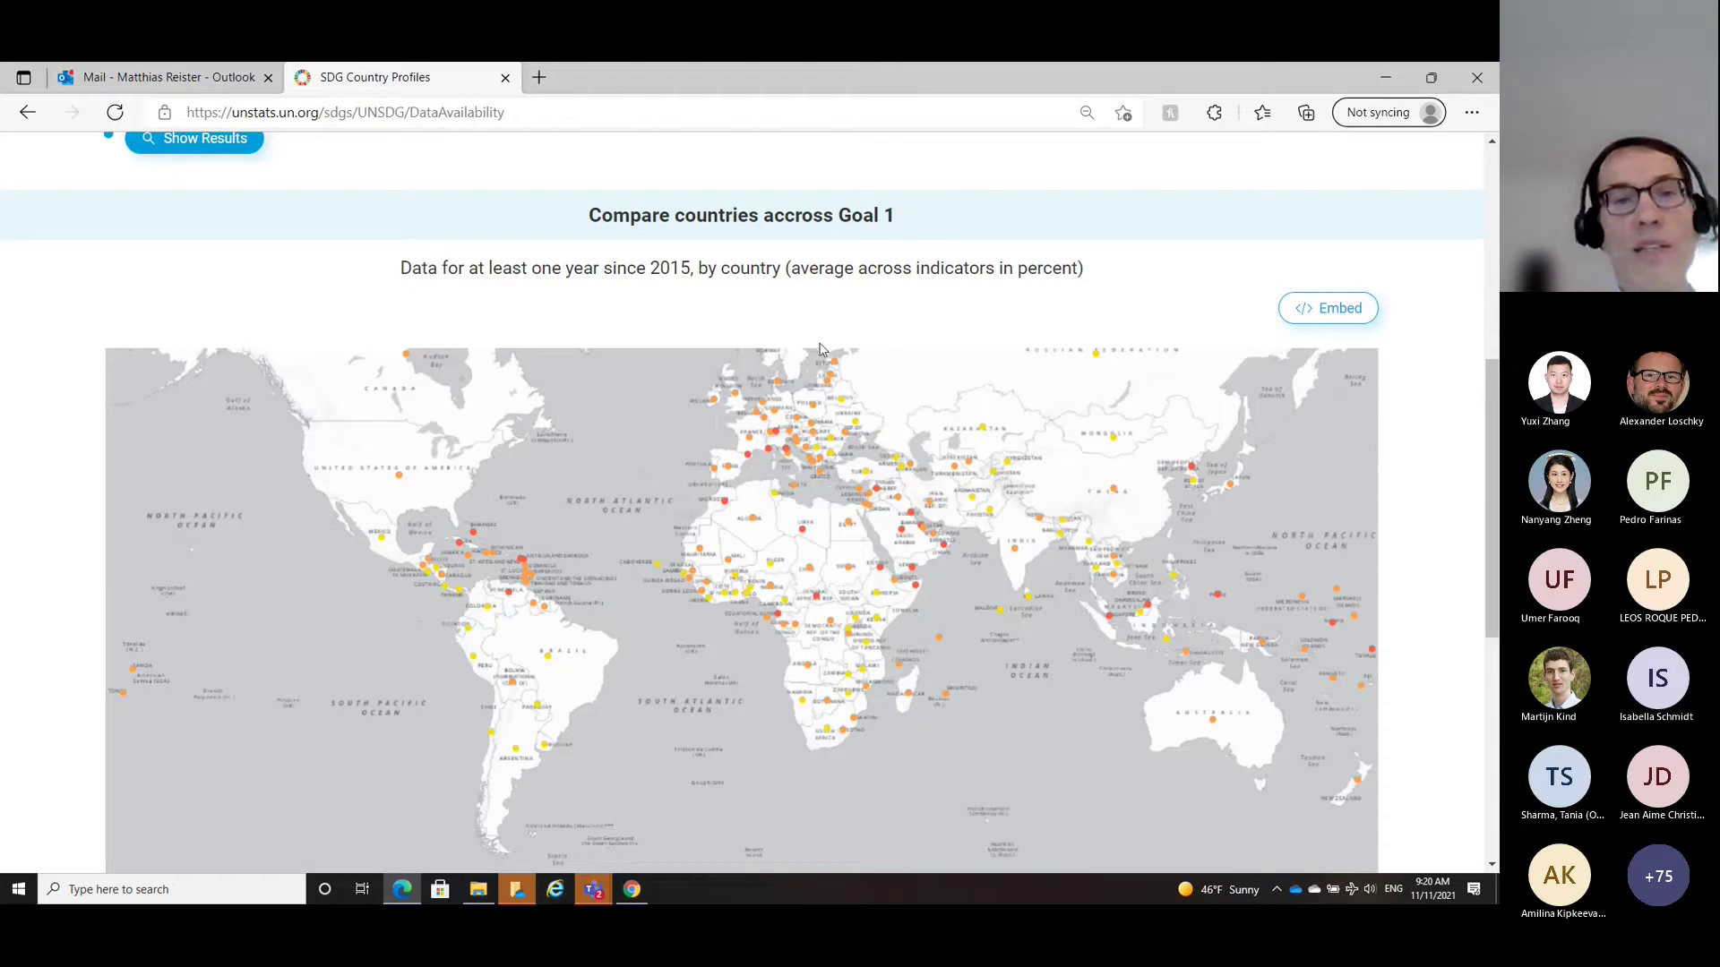
{"action": "scroll", "coordinate": [524, 390], "scroll_direction": "up", "scroll_amount": 1}
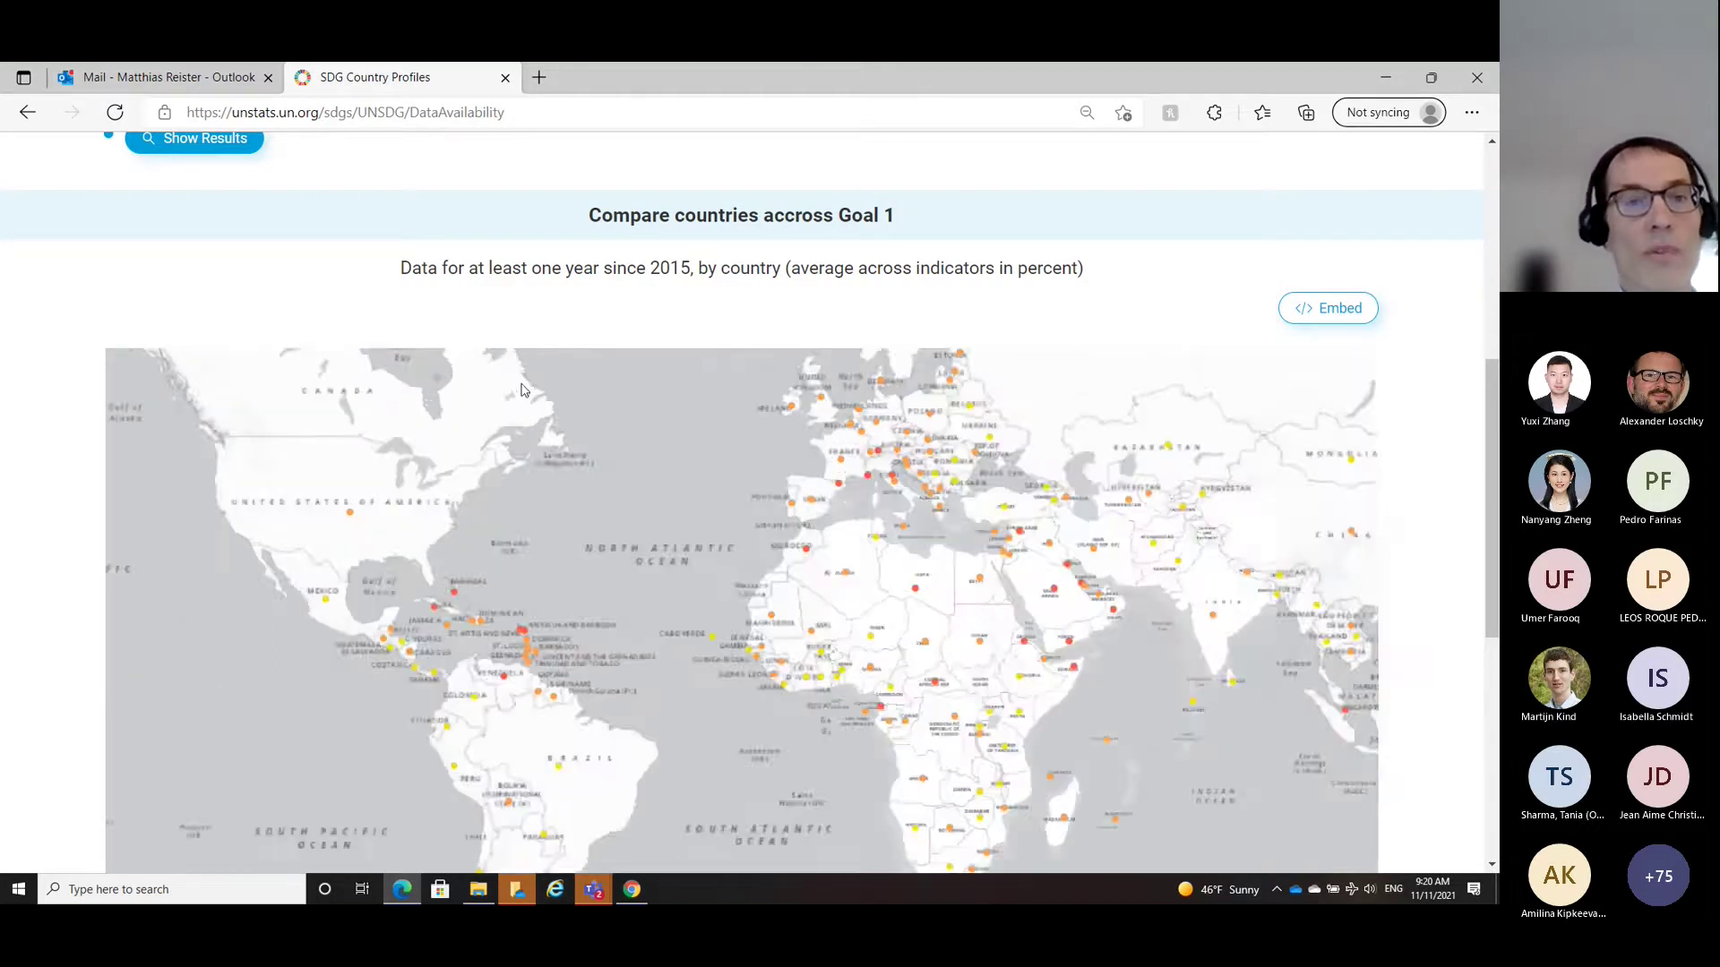
Step: Finish viewing the Goal 1 availability map and open the Global Database query page
{"action": "scroll", "coordinate": [524, 389], "scroll_direction": "down", "scroll_amount": 2}
{"action": "scroll", "coordinate": [1491, 386], "scroll_direction": "up", "scroll_amount": 1}
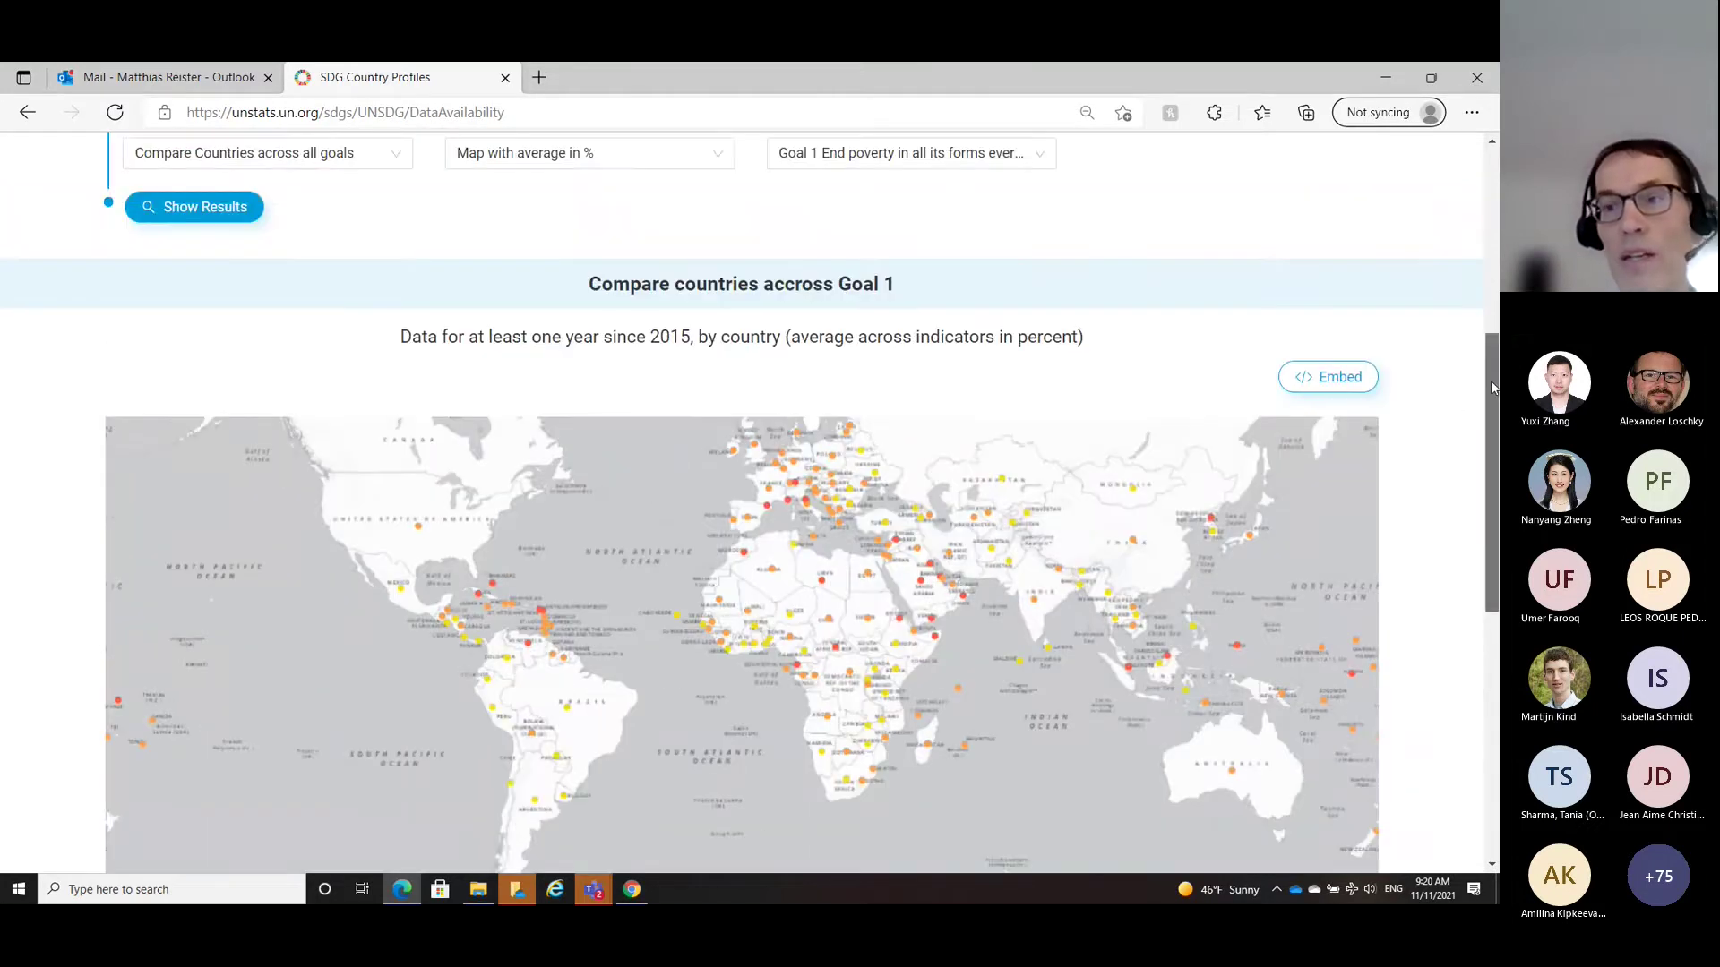
{"action": "left_click_drag", "start_coordinate": [1491, 387], "coordinate": [1487, 177]}
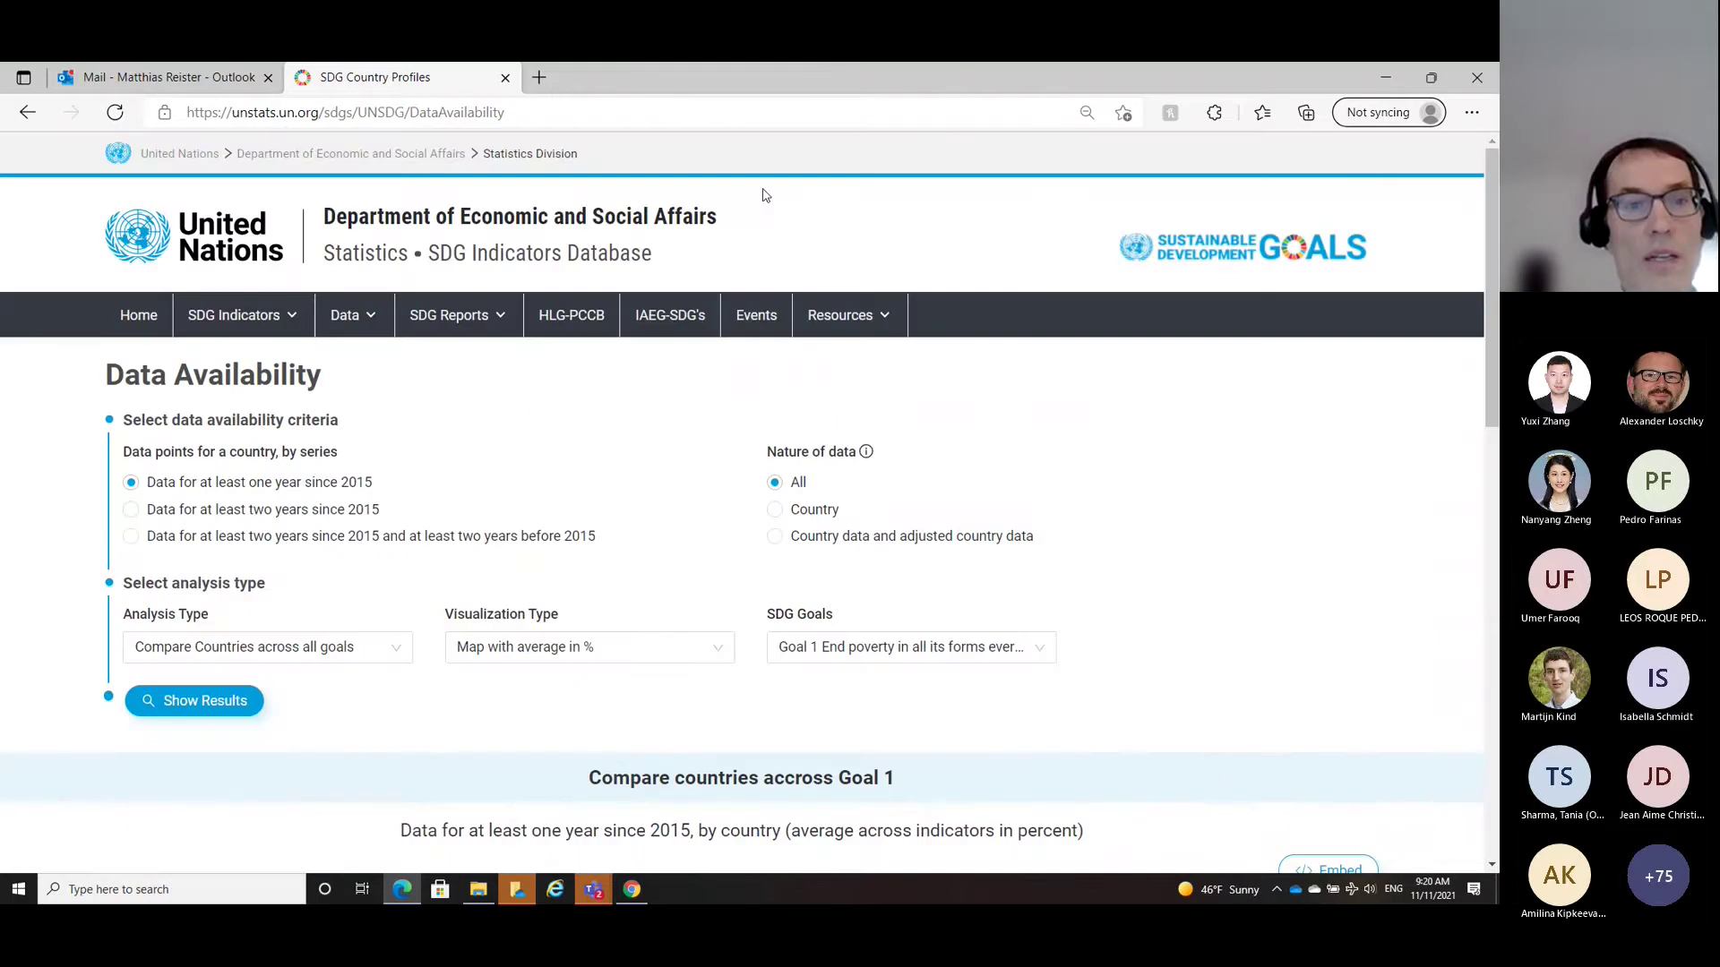
{"action": "left_click", "coordinate": [344, 315]}
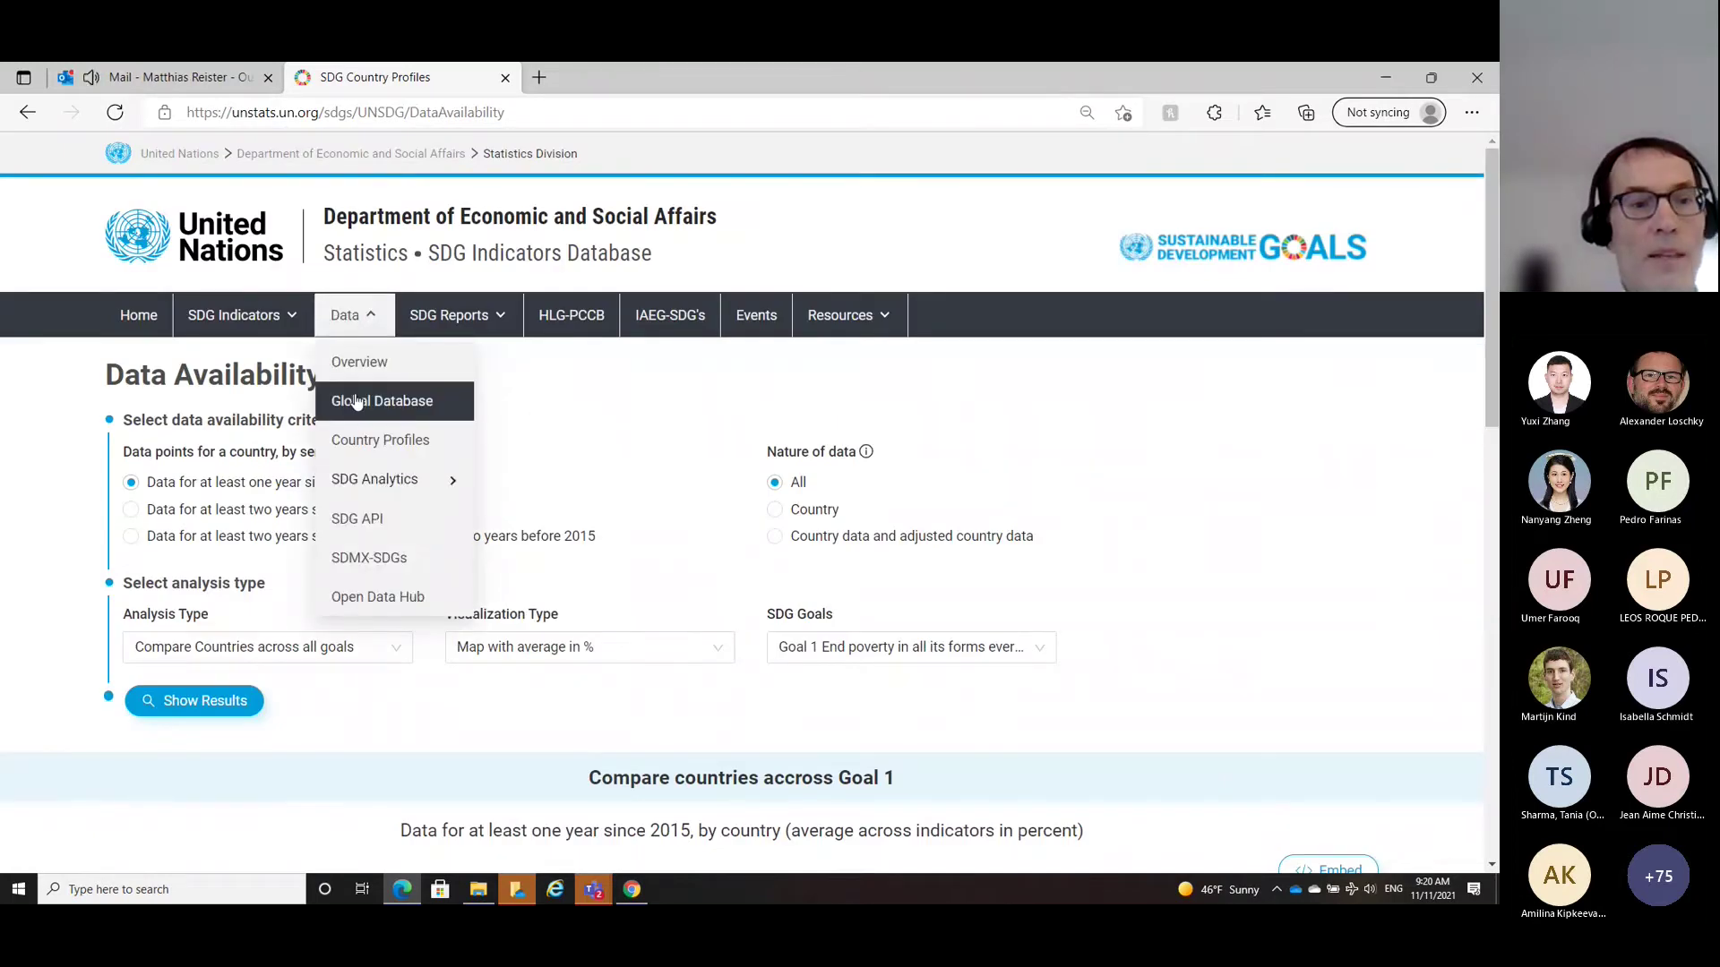
{"action": "left_click", "coordinate": [356, 402]}
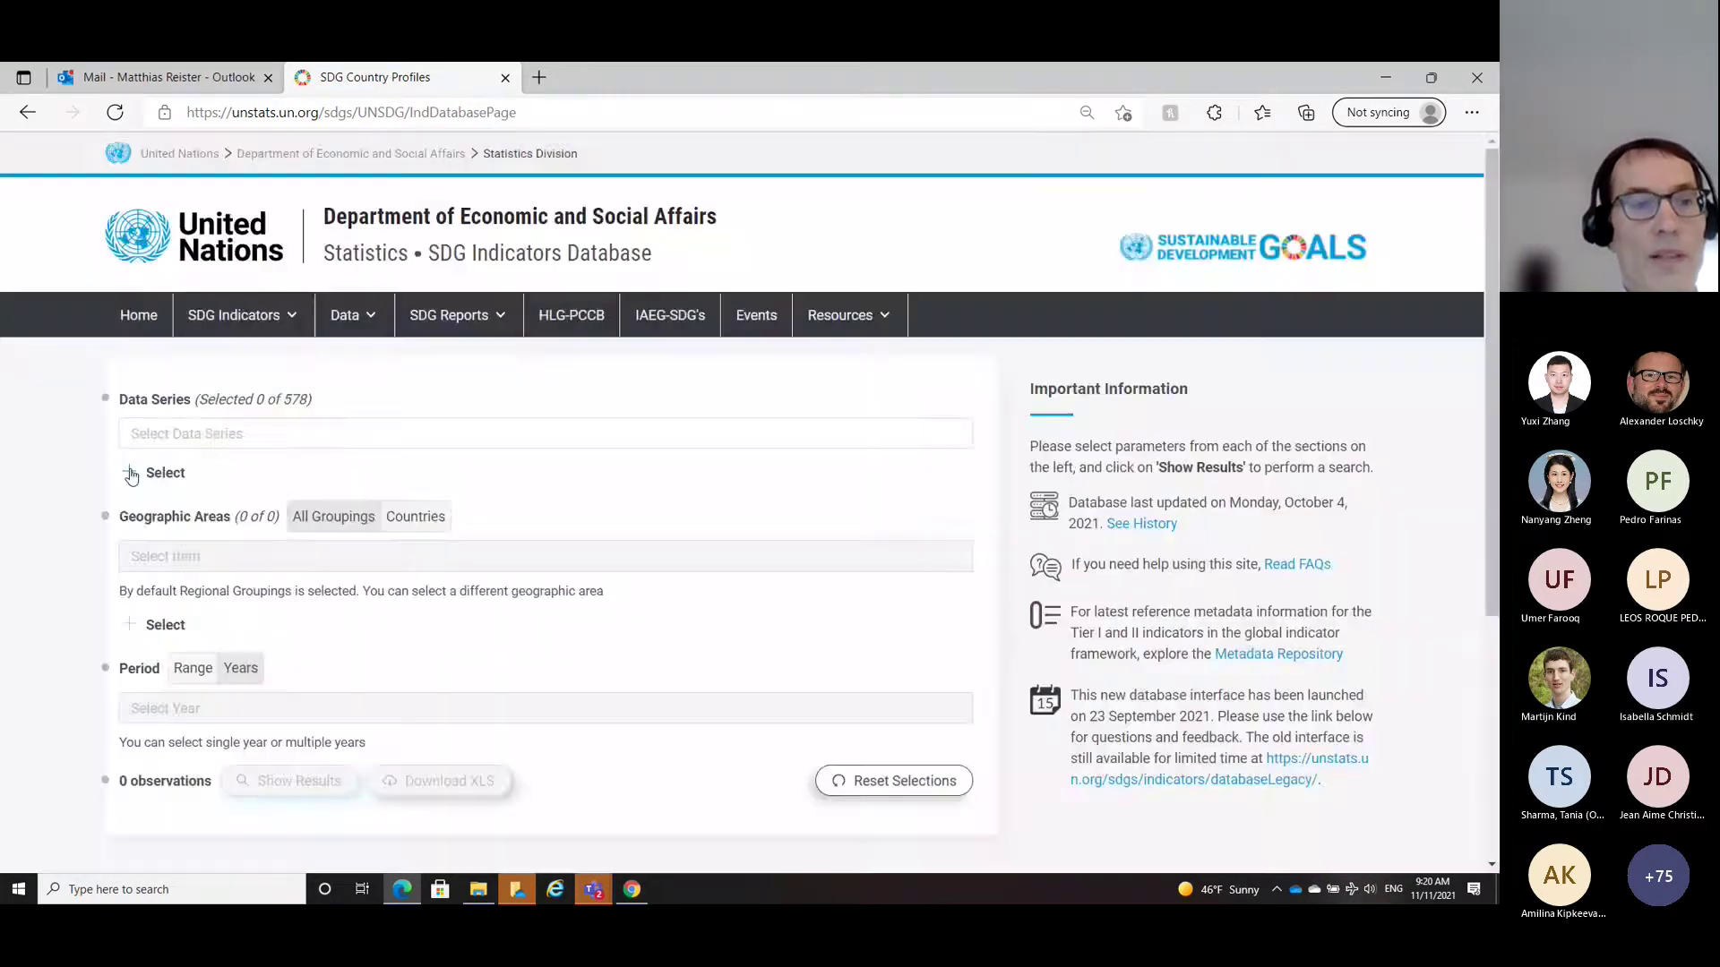
Step: Select Indicator 3.1.1 Maternal mortality ratio under Goal 3, Target 3.1 as the data series for the query
{"action": "left_click", "coordinate": [127, 472]}
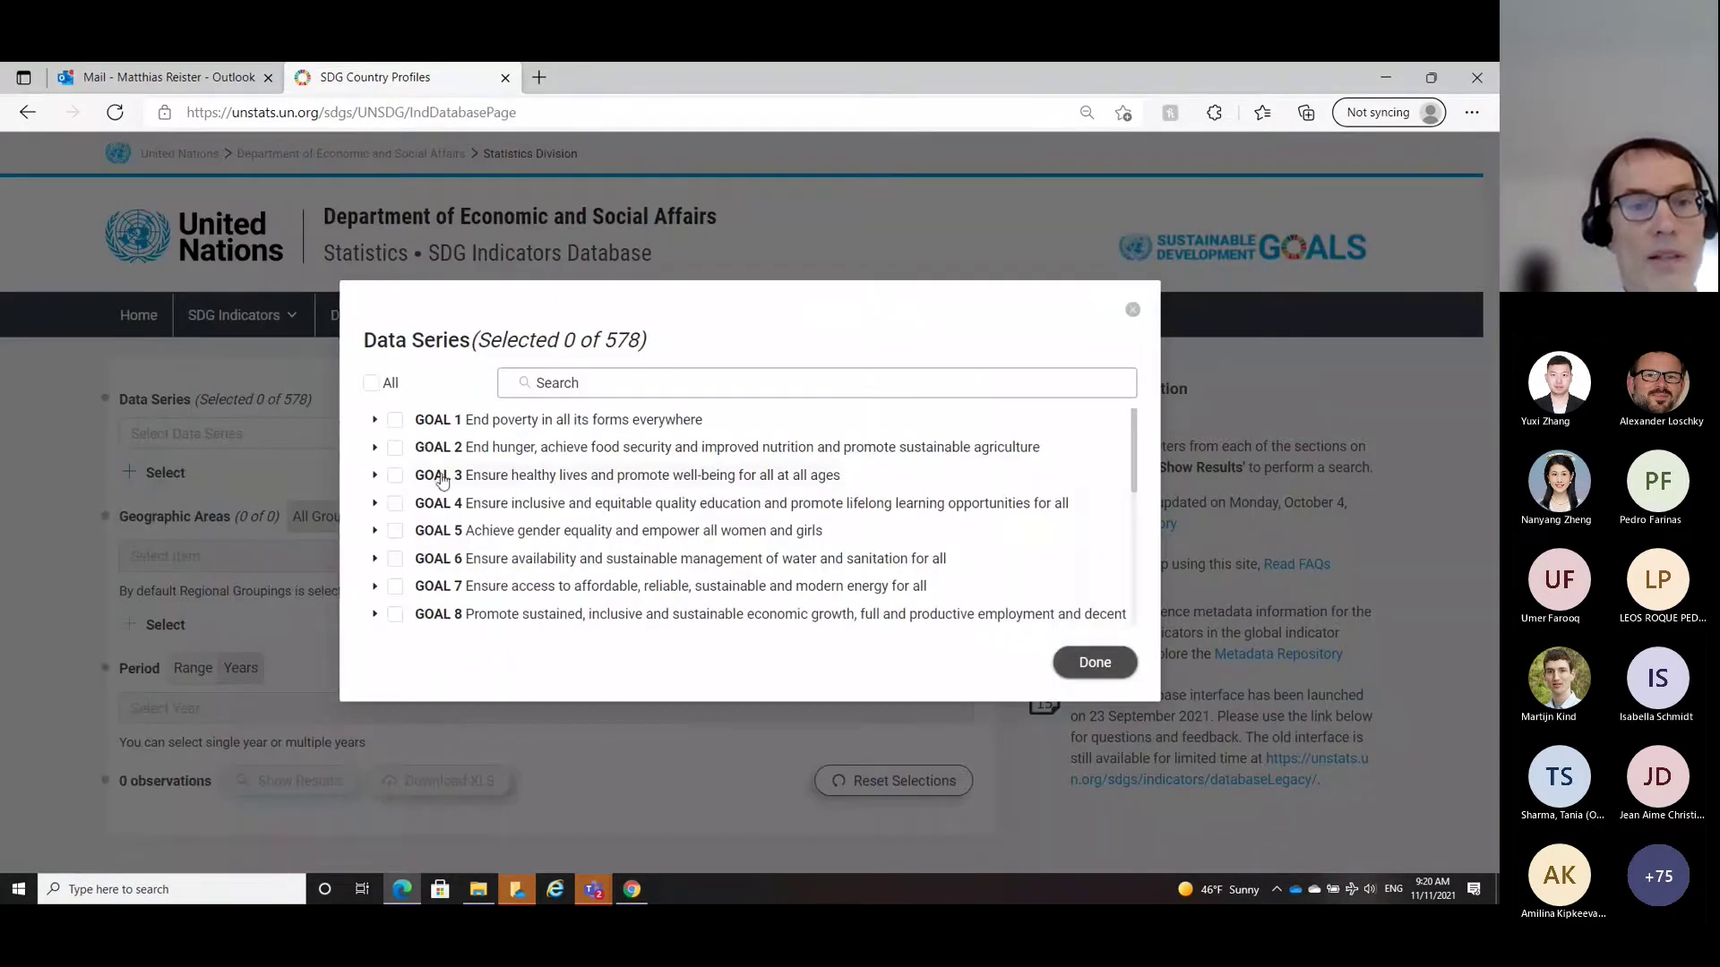
{"action": "left_click", "coordinate": [374, 475]}
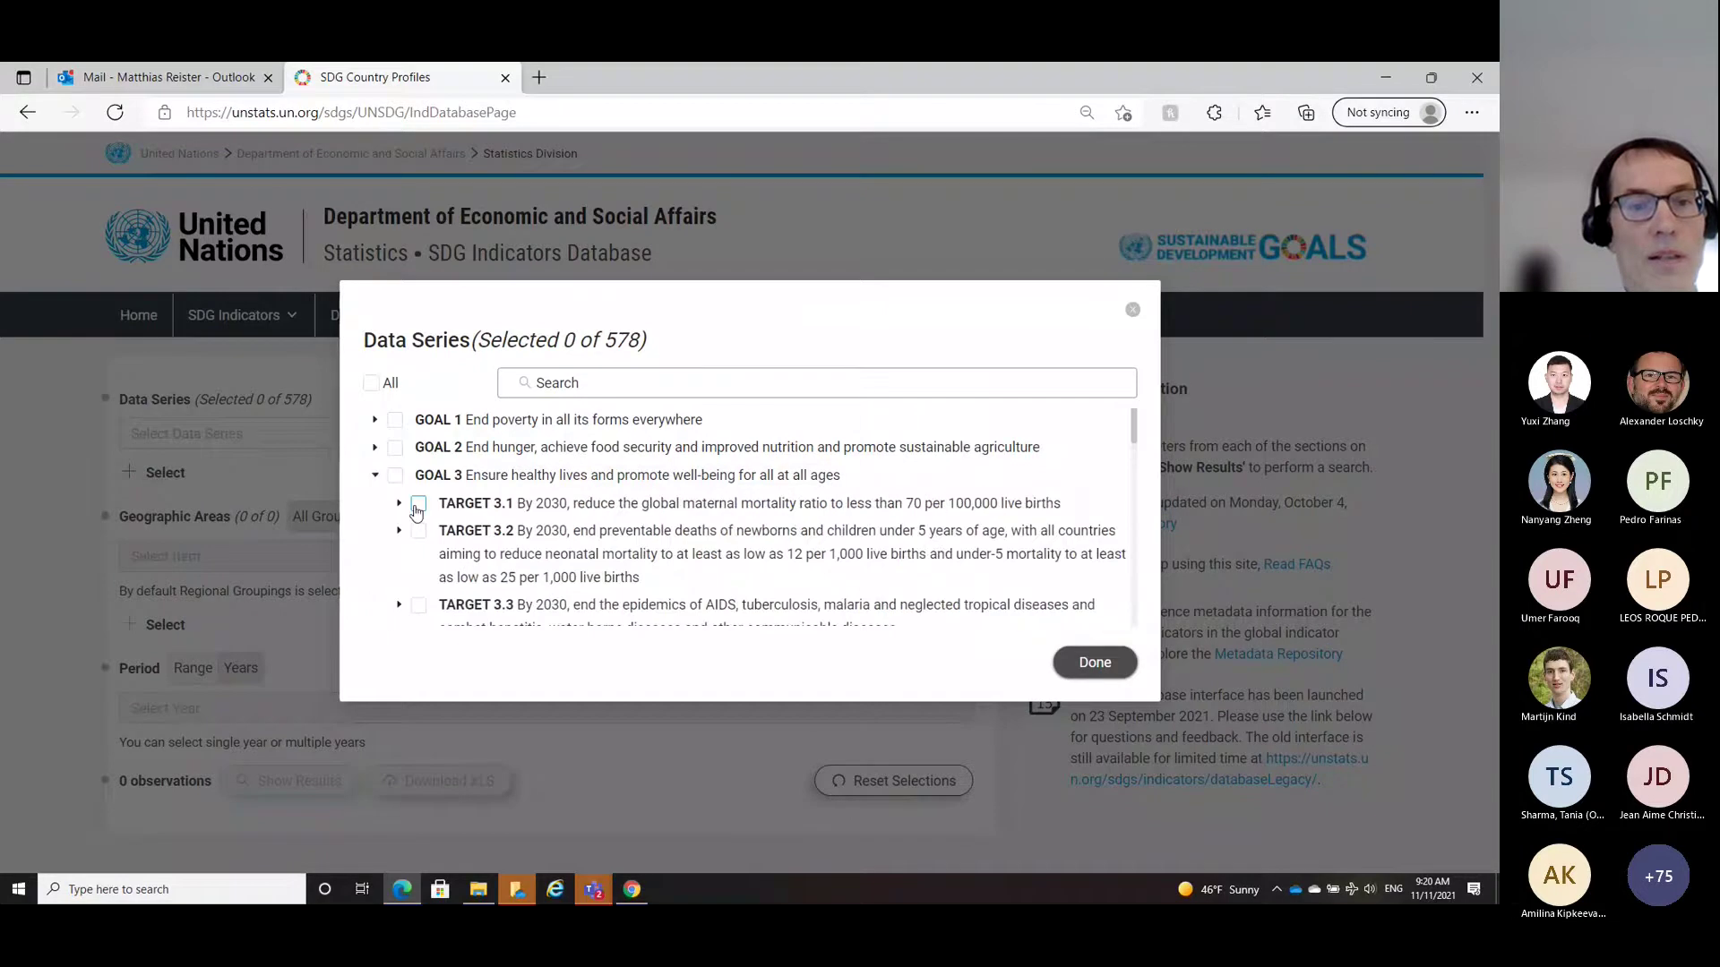
{"action": "left_click", "coordinate": [398, 504]}
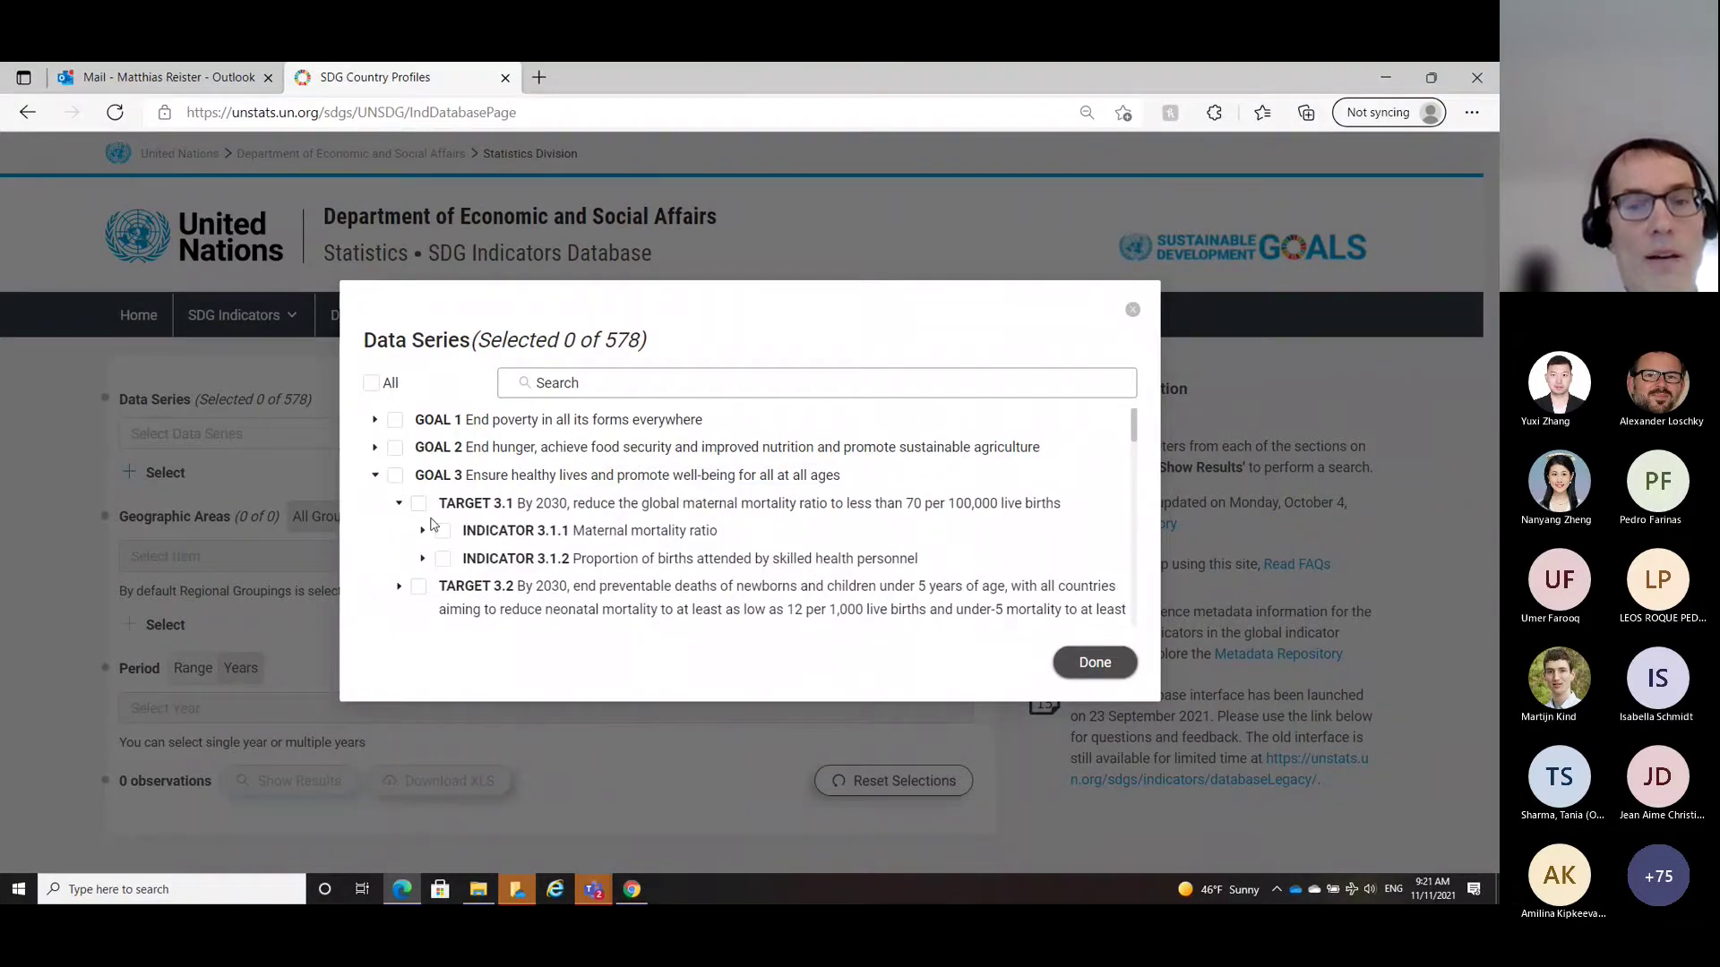
{"action": "left_click", "coordinate": [441, 530]}
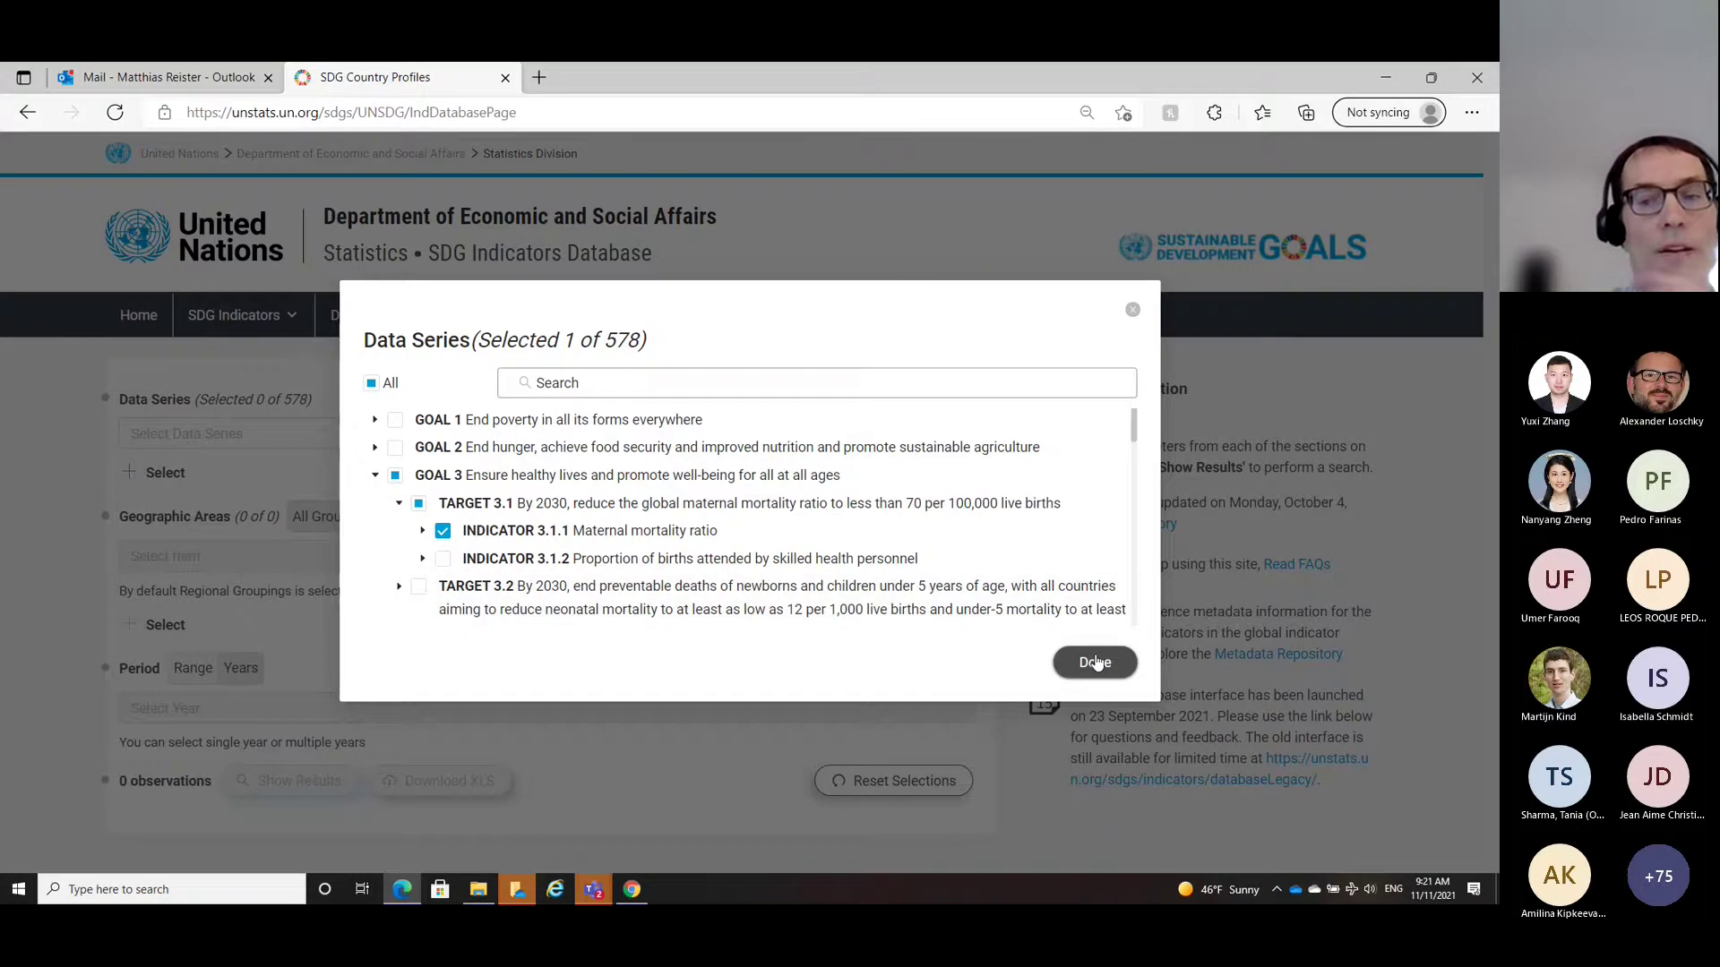
{"action": "left_click", "coordinate": [1095, 663]}
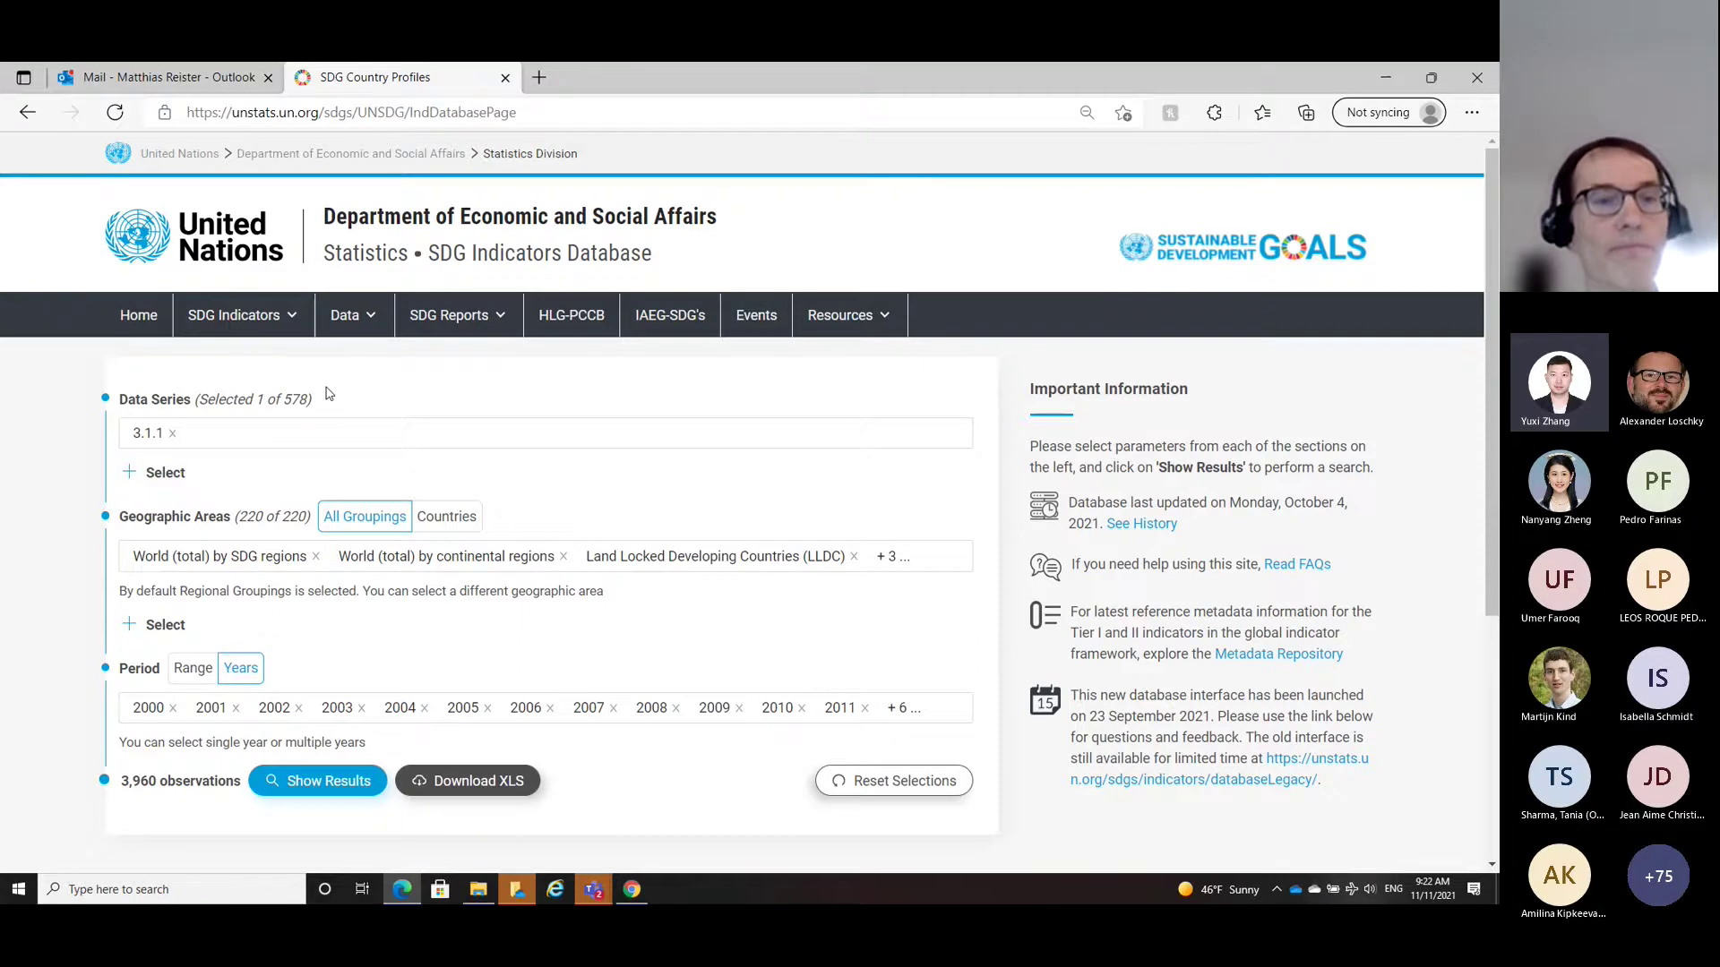
Step: Return to the data overview page and open the SDG country profile for Albania
{"action": "mouse_move", "coordinate": [353, 315]}
{"action": "left_click", "coordinate": [354, 370]}
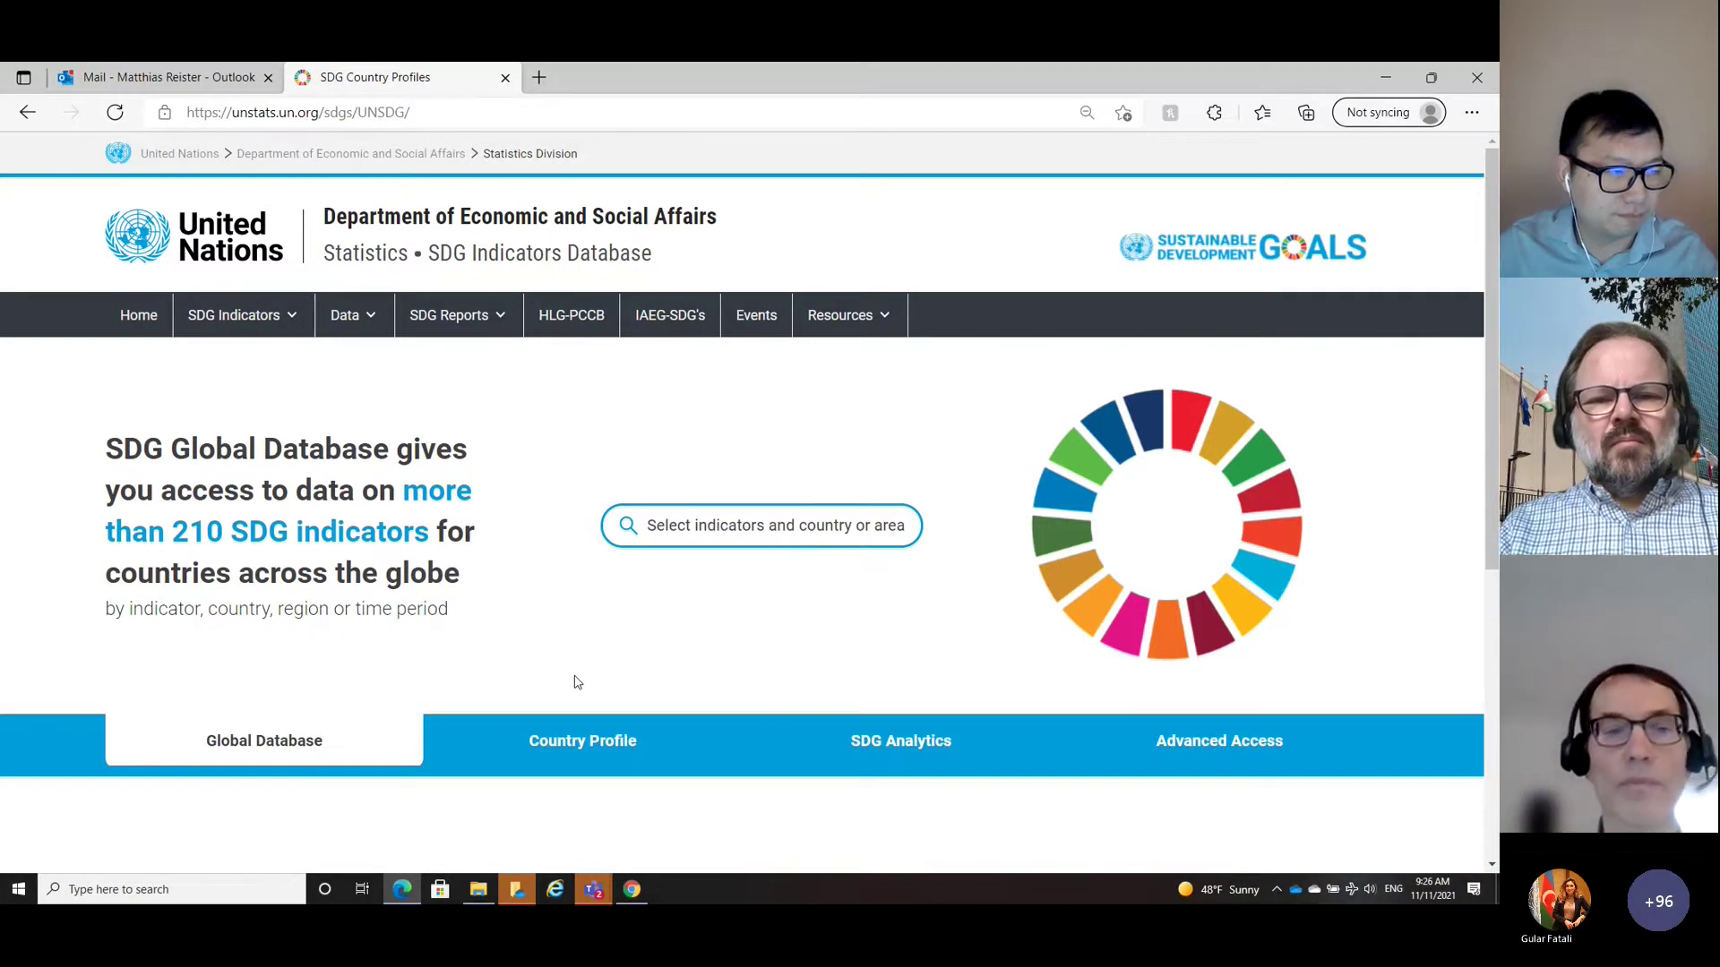
{"action": "left_click", "coordinate": [380, 326]}
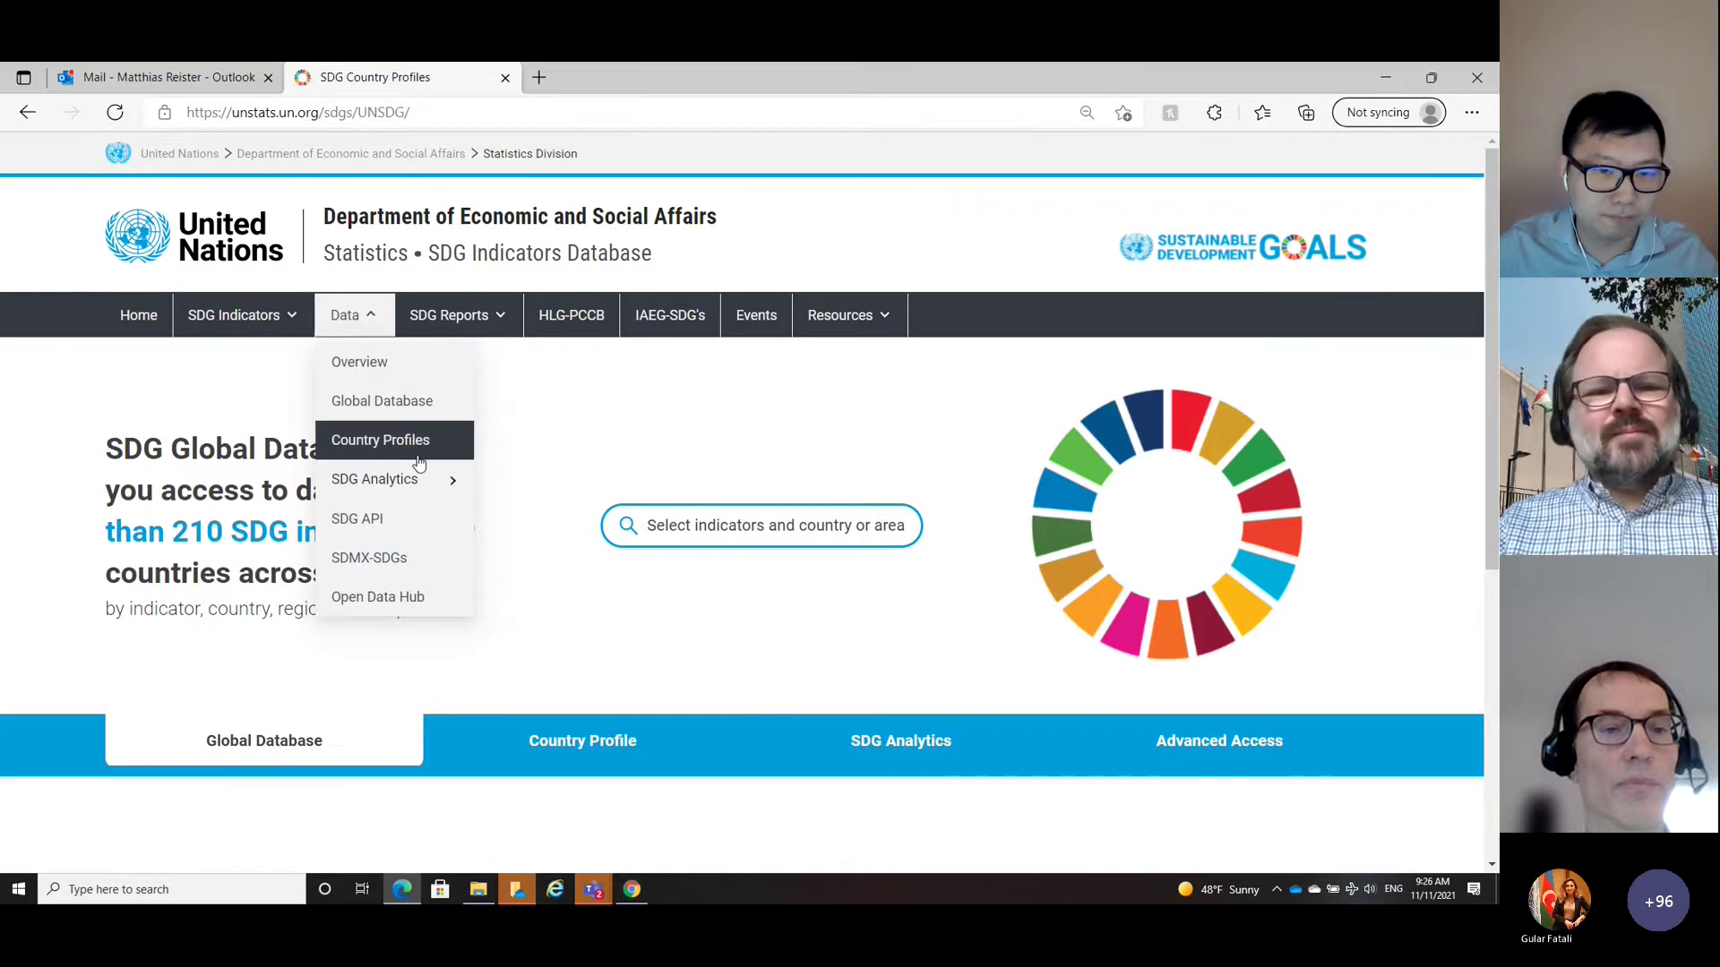
{"action": "mouse_move", "coordinate": [388, 485]}
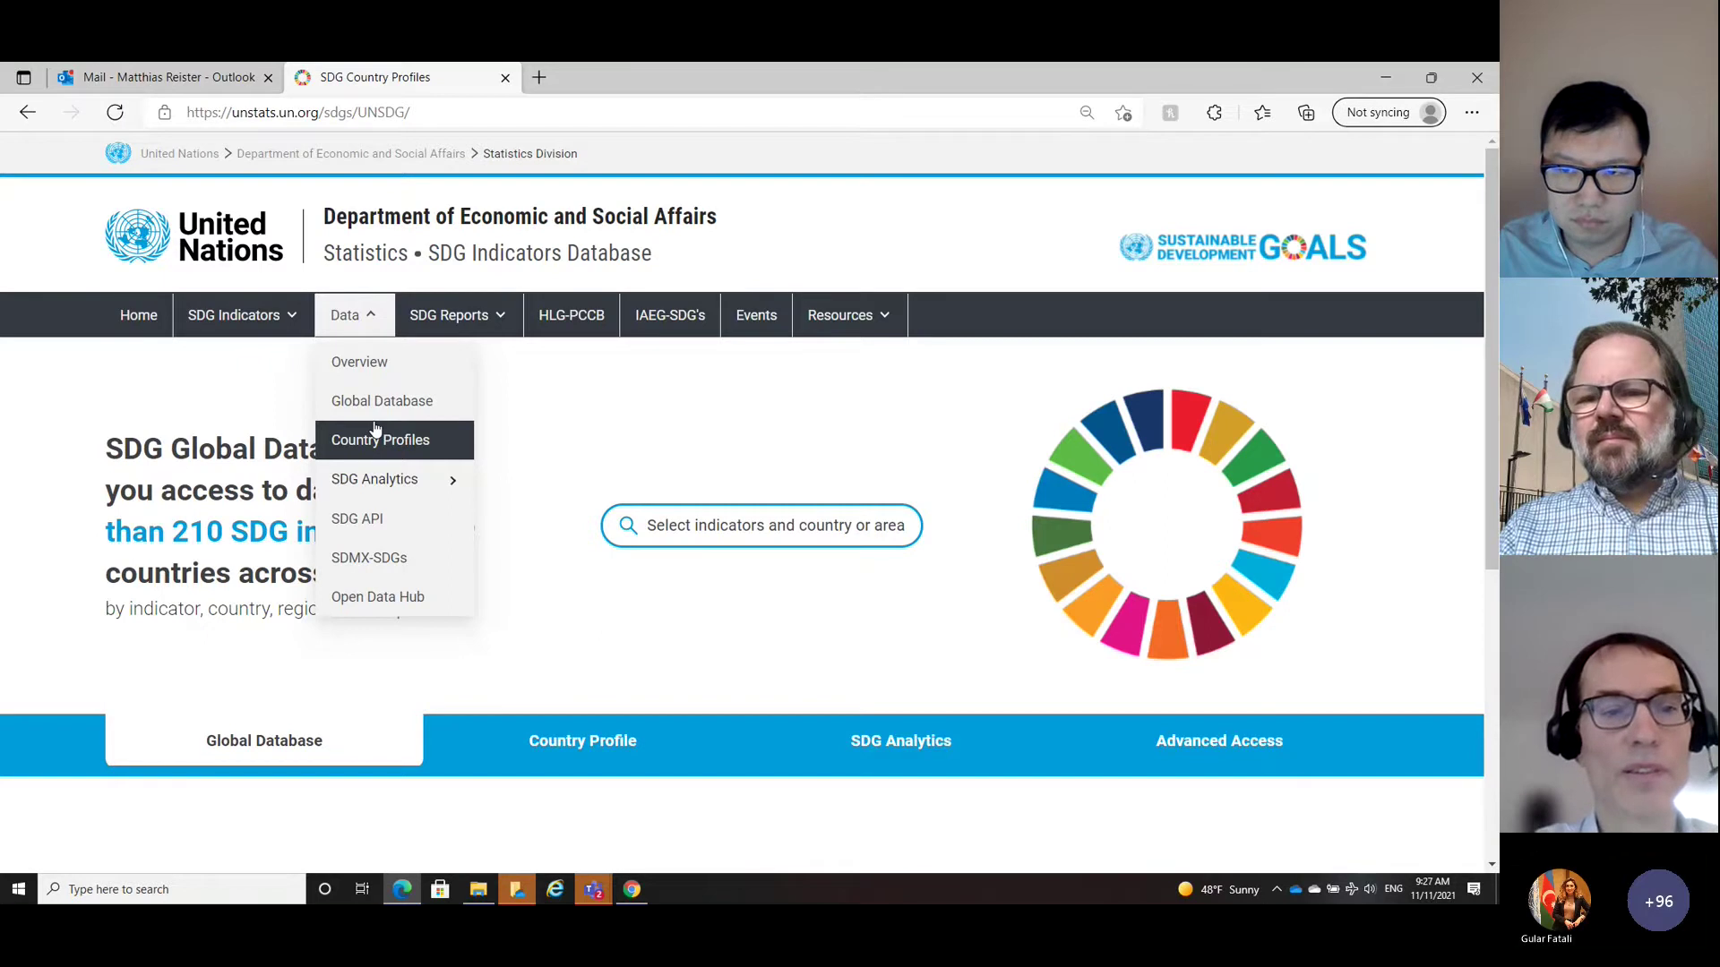
{"action": "left_click", "coordinate": [376, 432]}
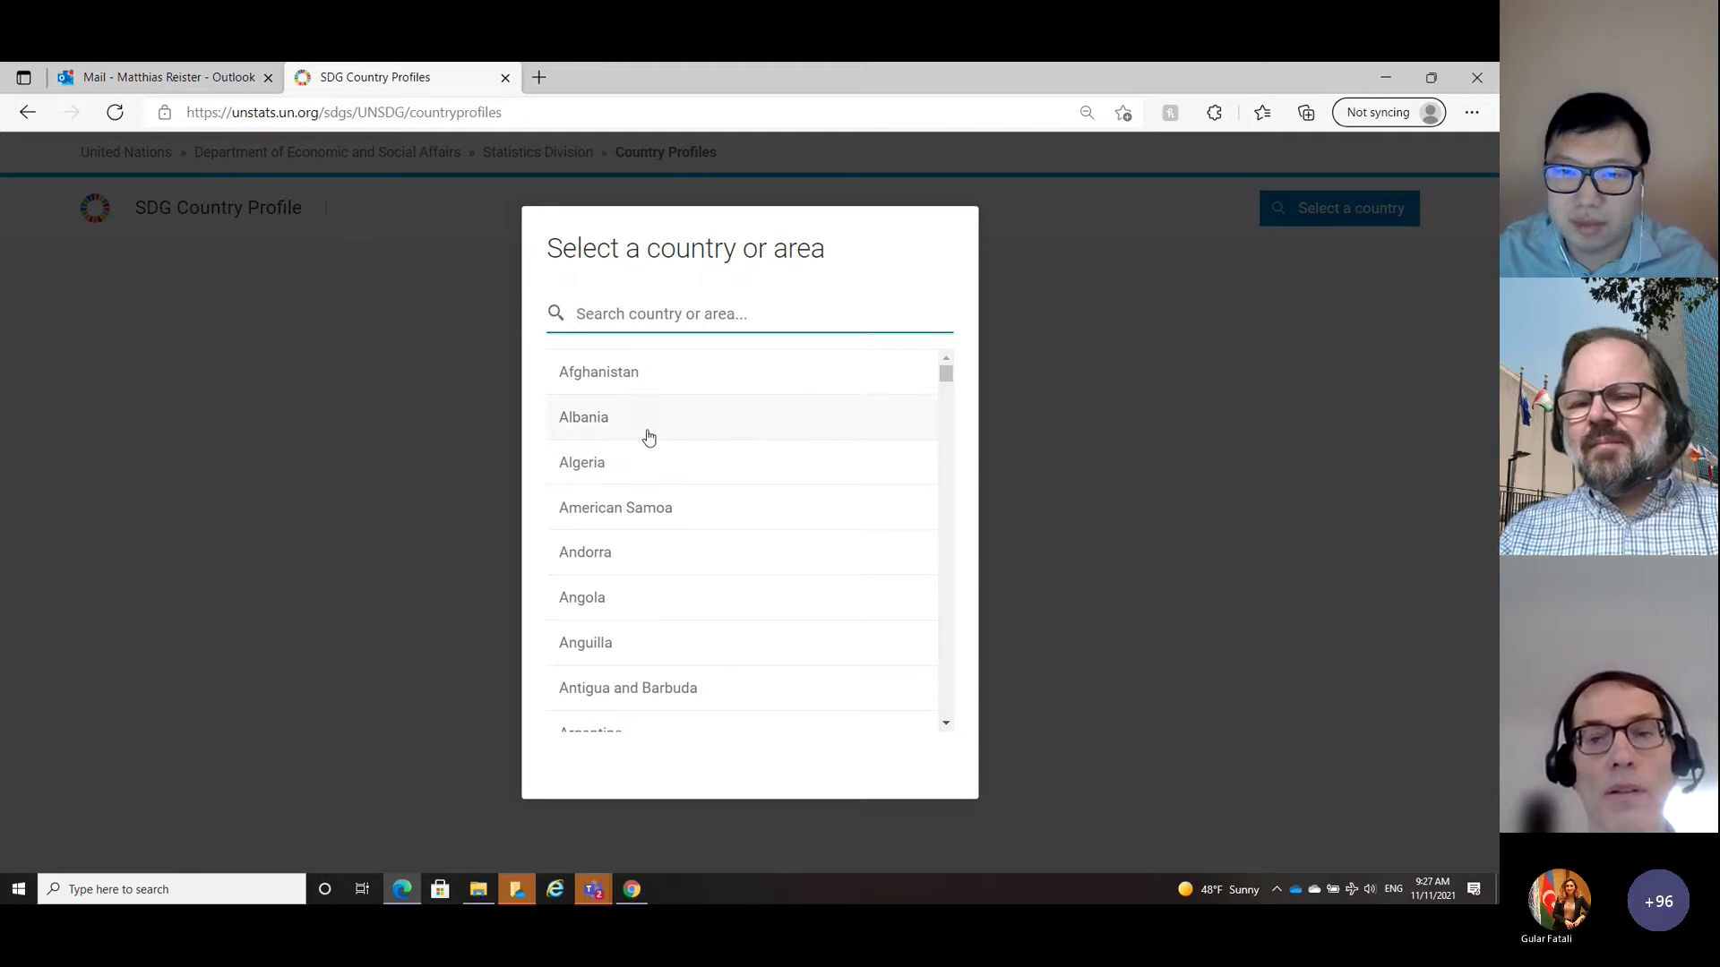
{"action": "left_click", "coordinate": [596, 421]}
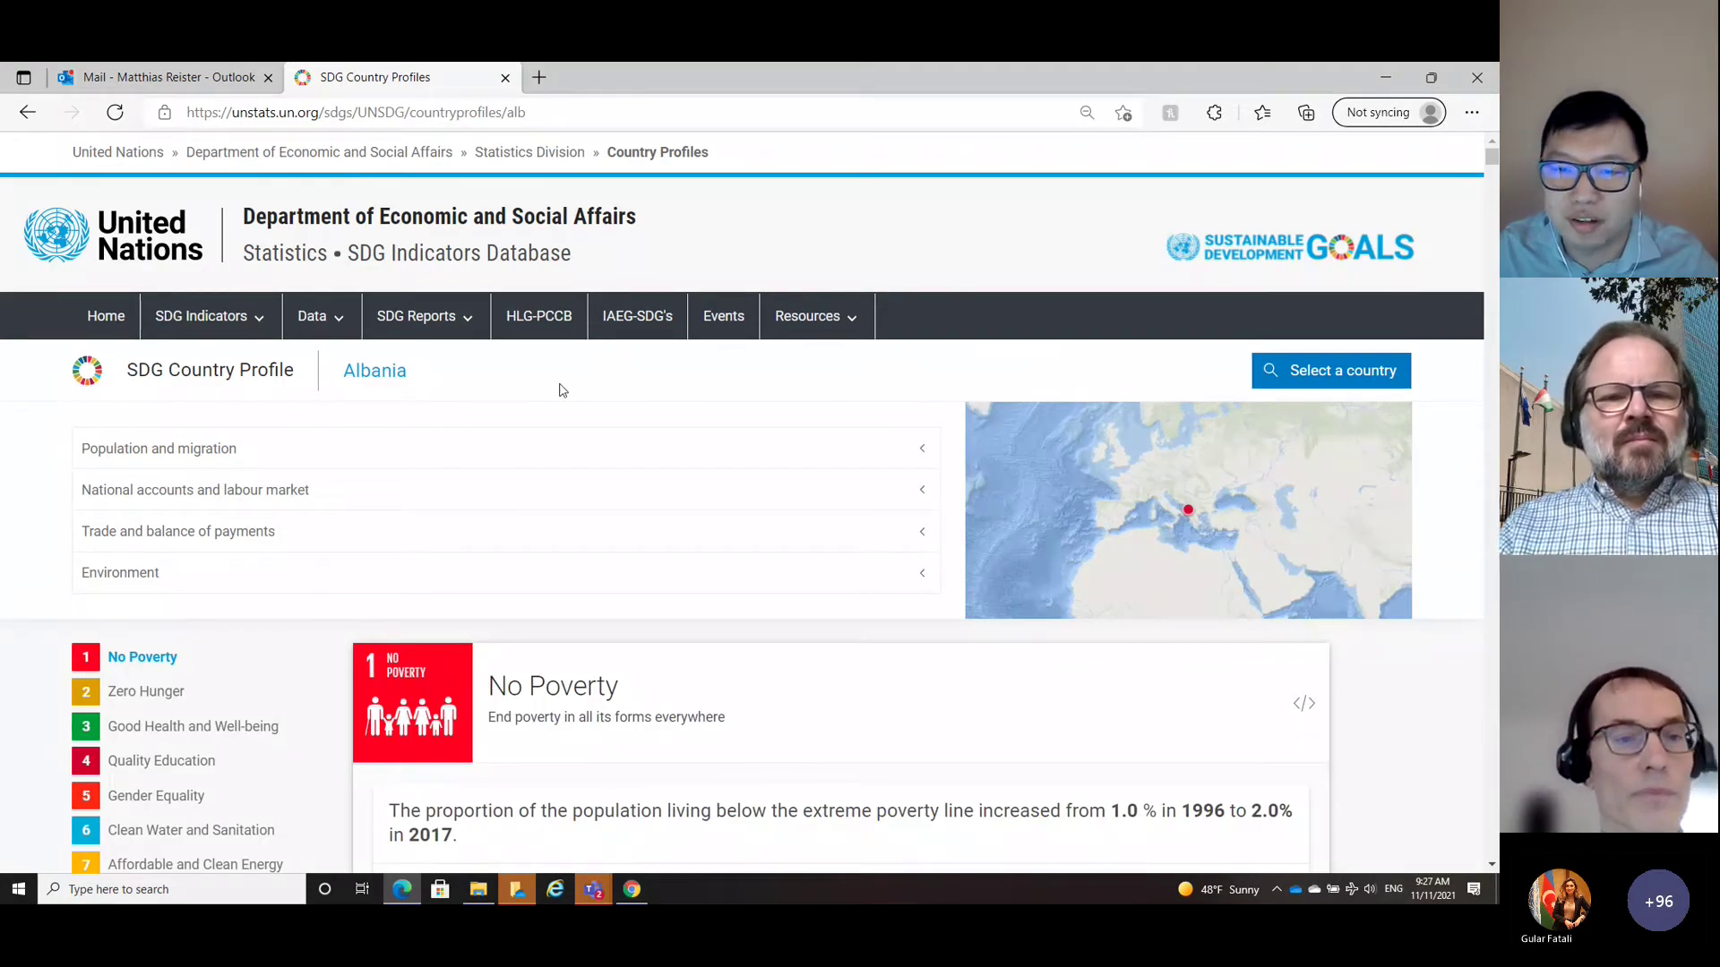
Step: Go back to the overview, open the Data Availability analytics page and view the explanation of Nature of data
{"action": "left_click", "coordinate": [316, 316]}
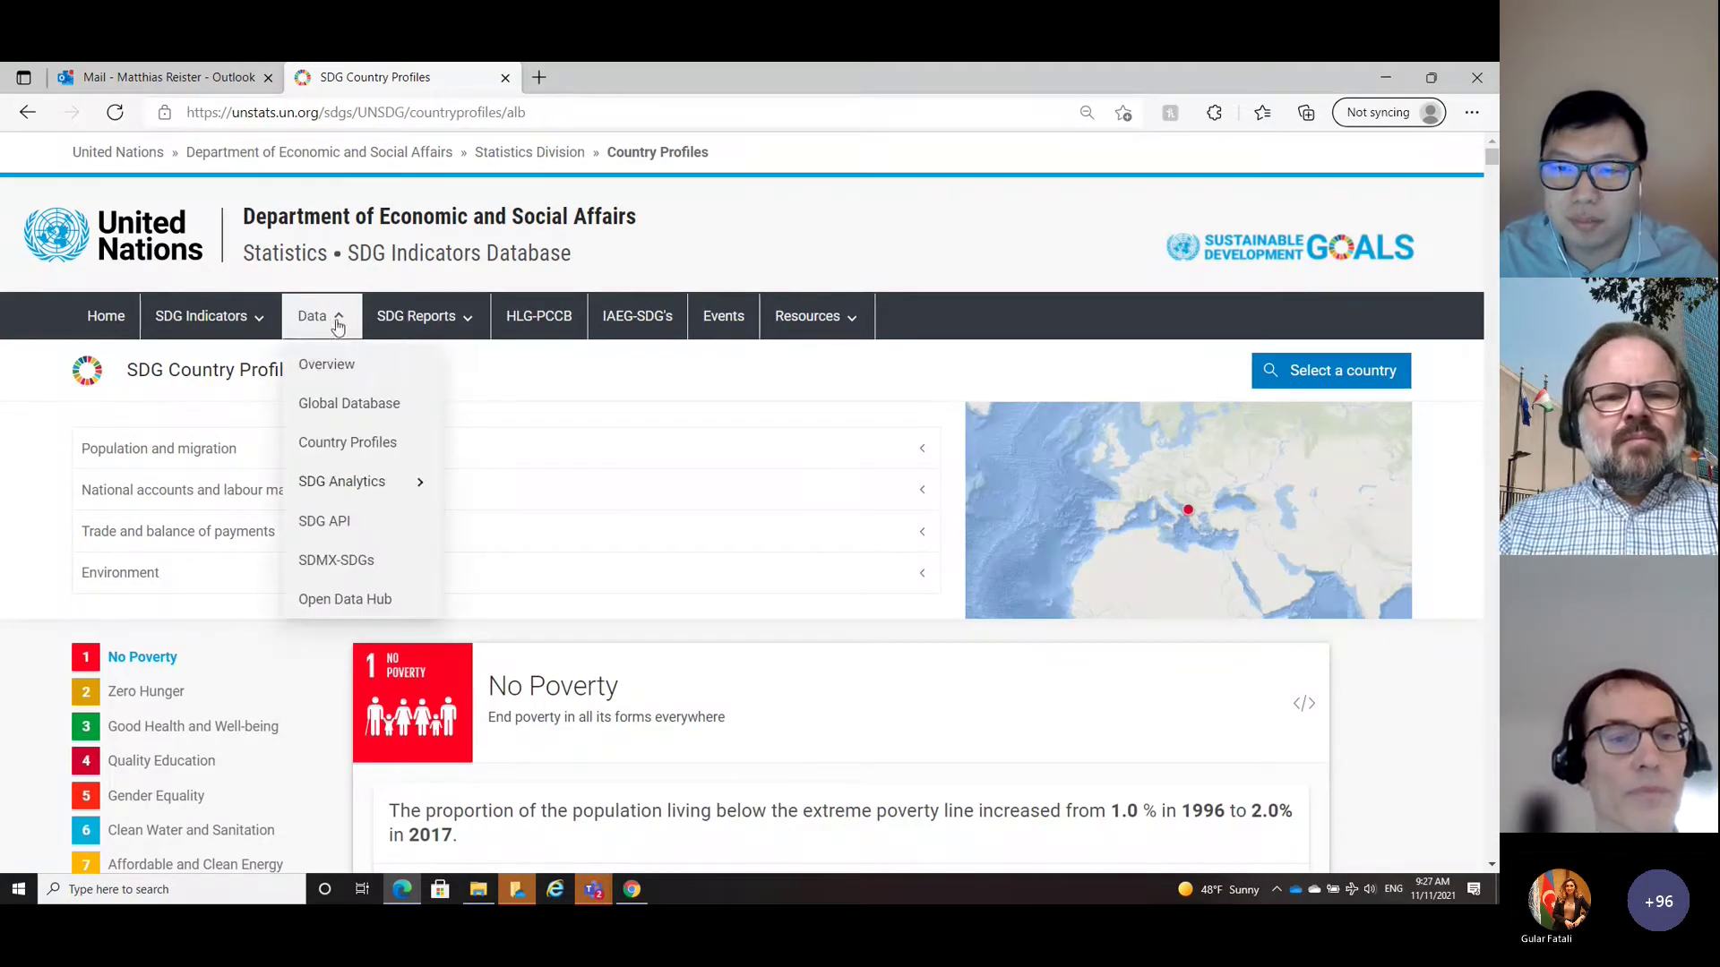
{"action": "left_click", "coordinate": [330, 365]}
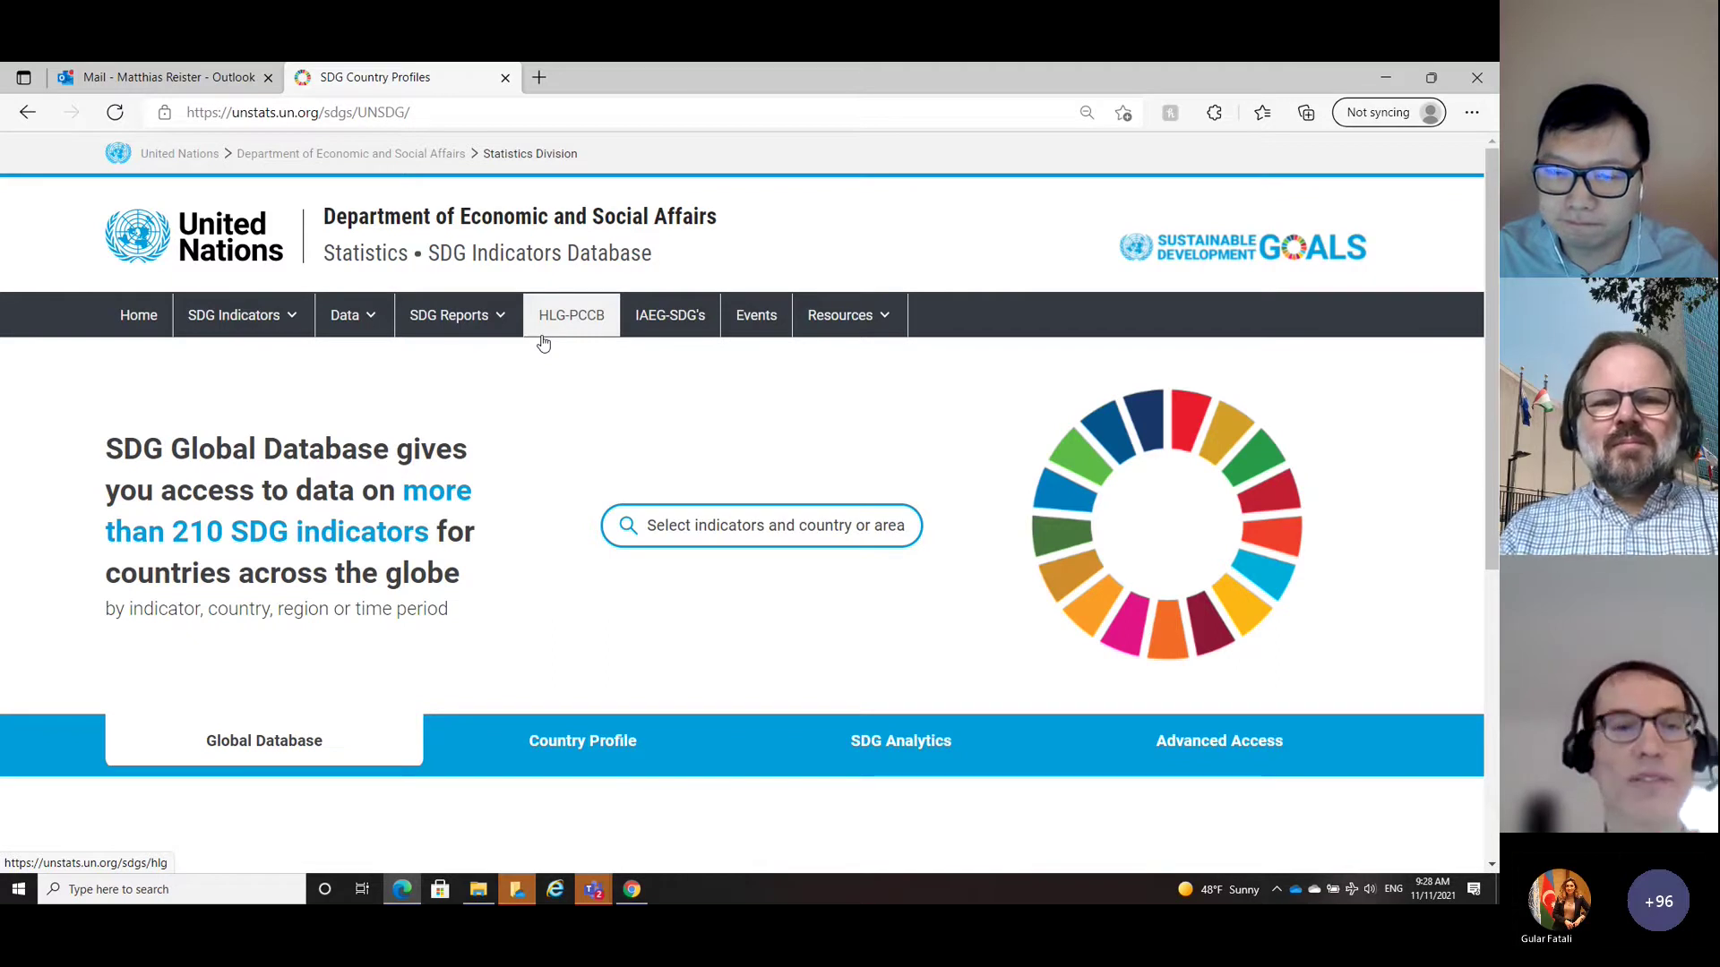
{"action": "mouse_move", "coordinate": [358, 328]}
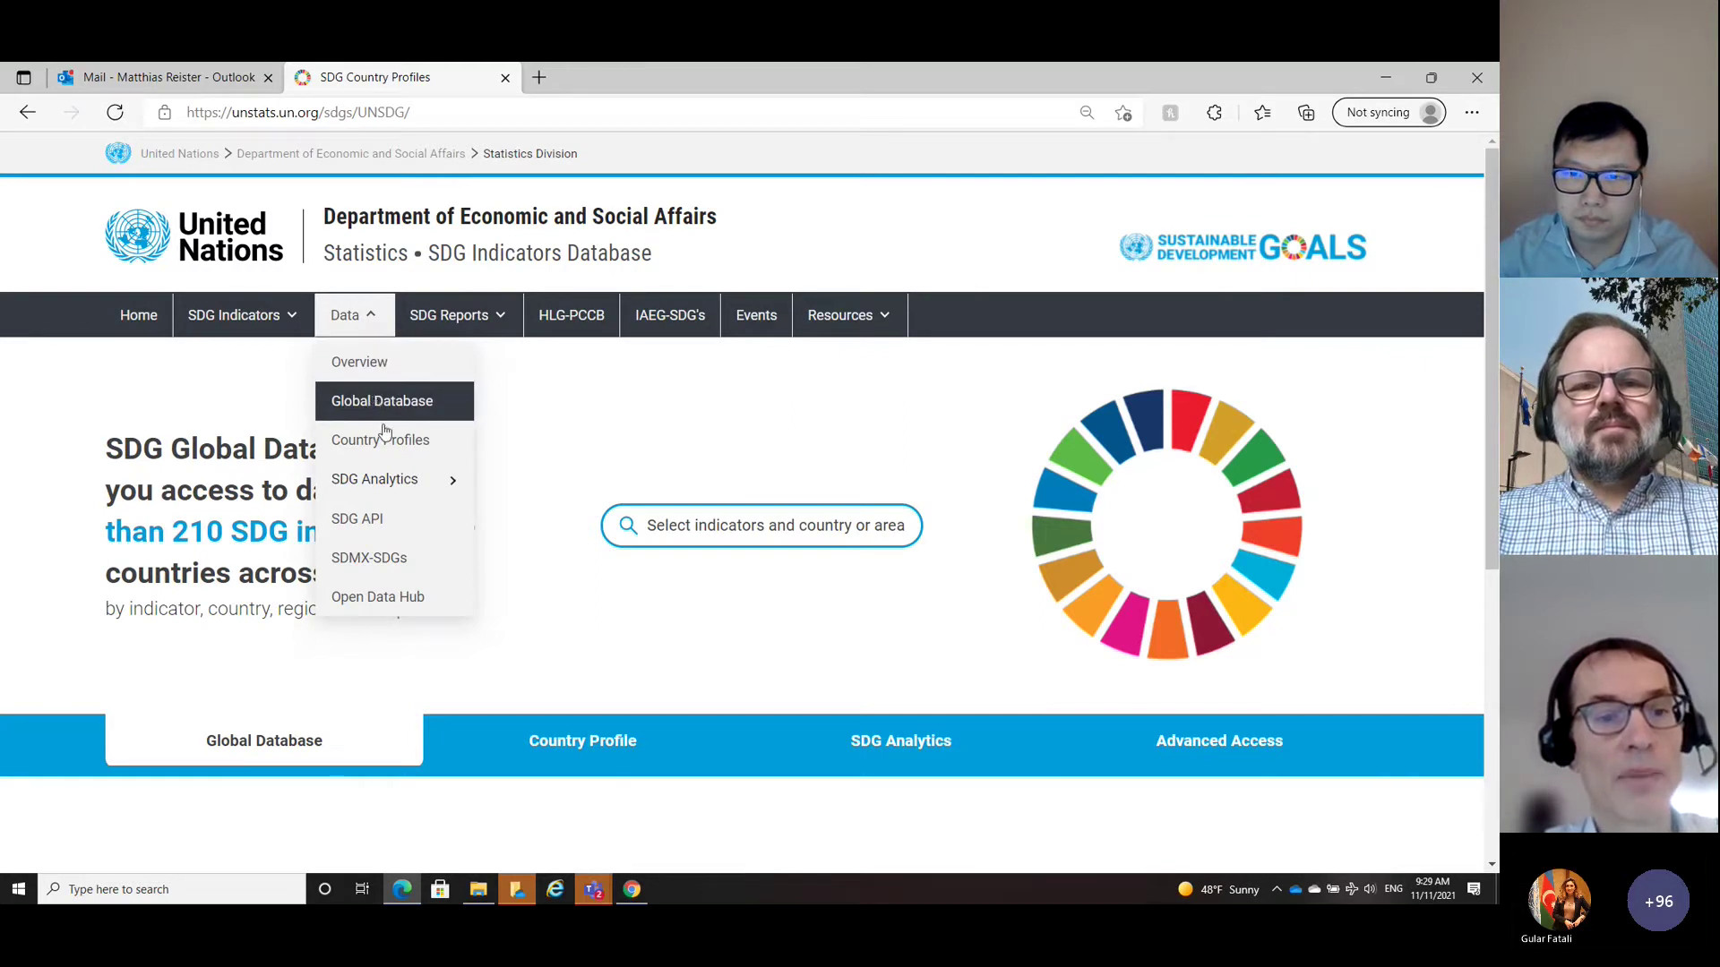
{"action": "mouse_move", "coordinate": [395, 481]}
{"action": "left_click", "coordinate": [555, 482]}
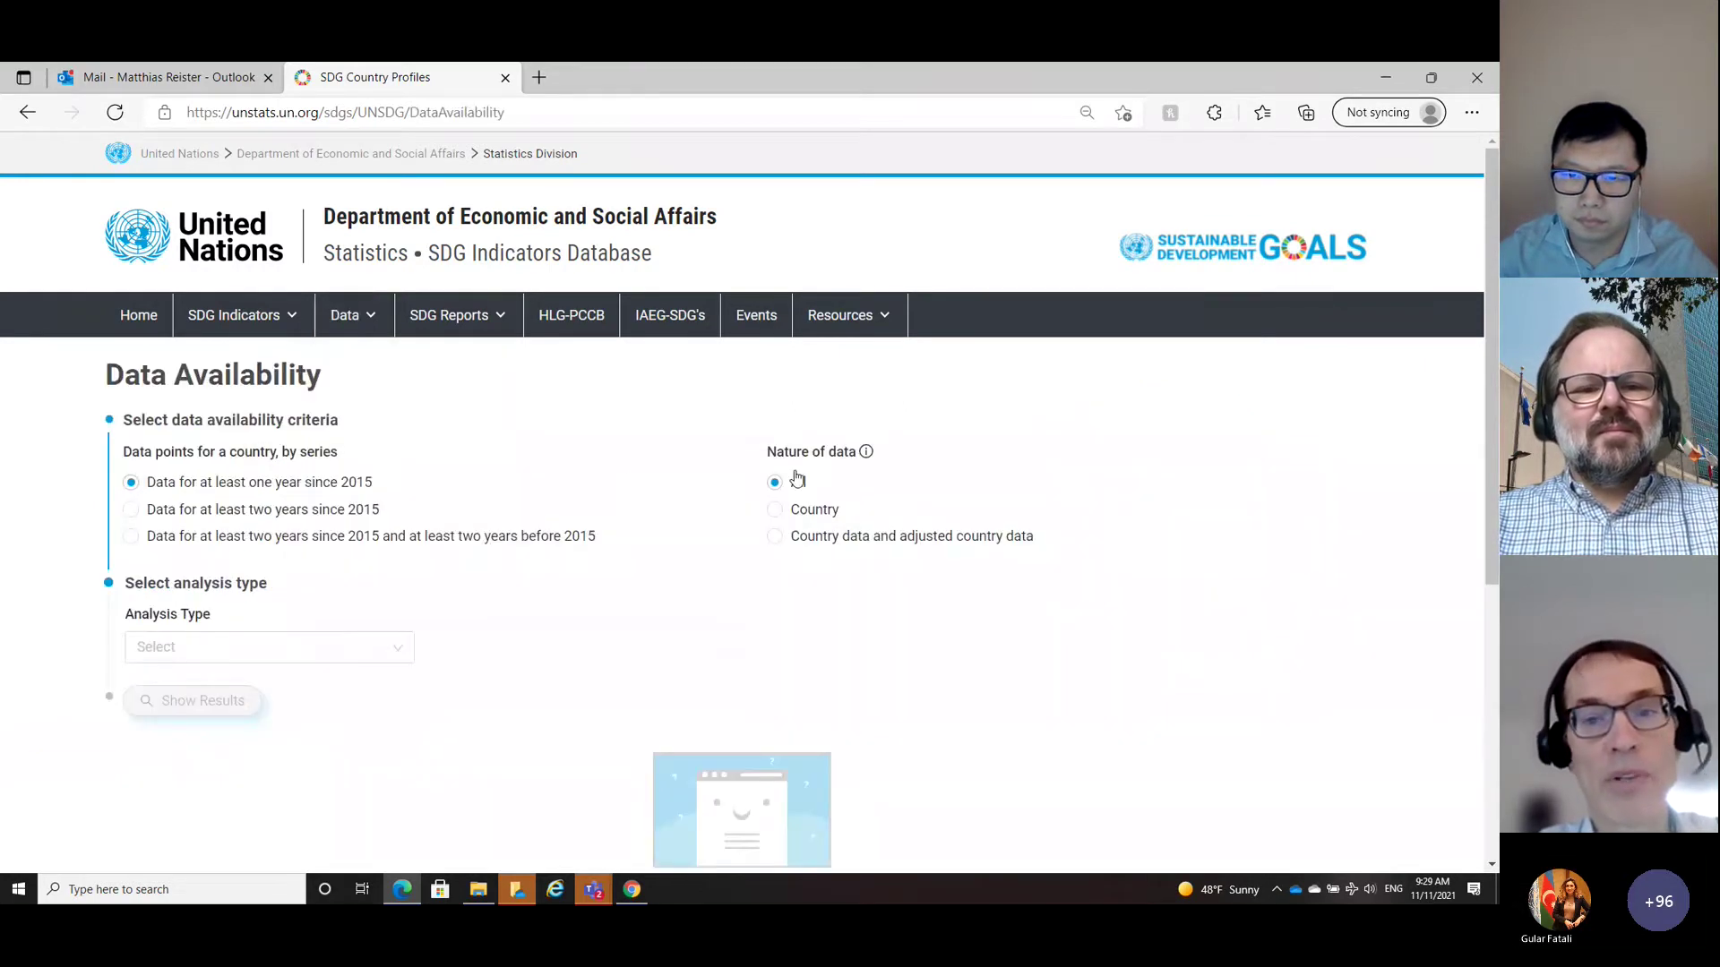
{"action": "mouse_move", "coordinate": [866, 457]}
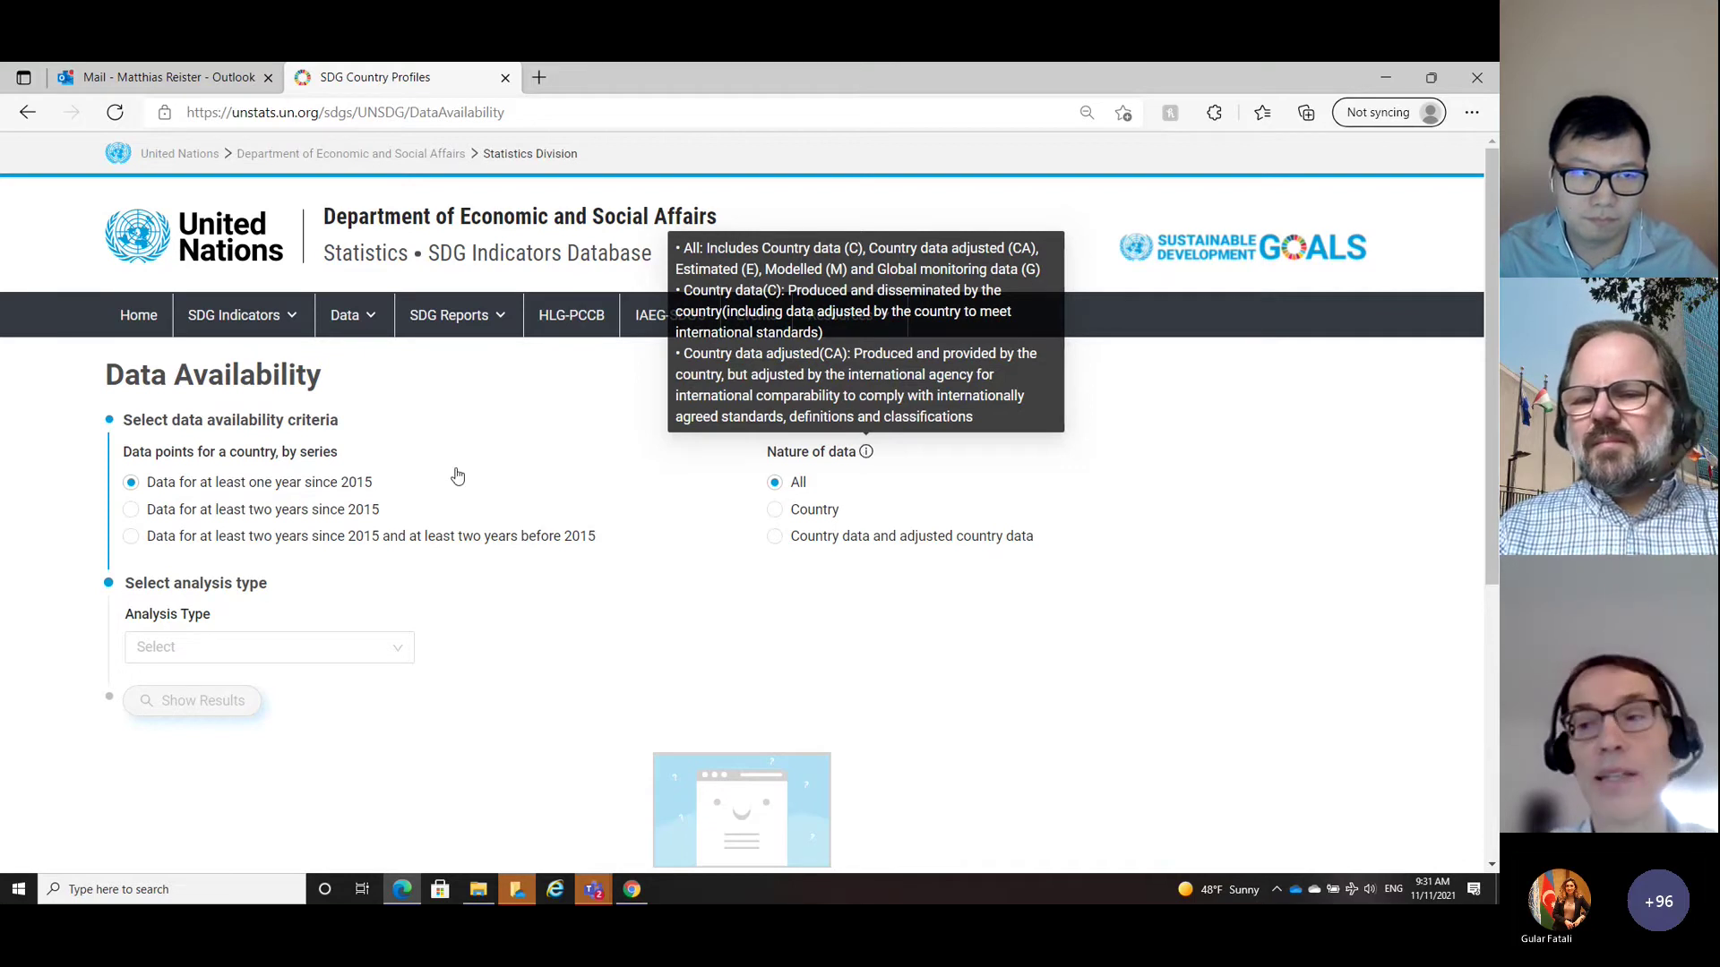
Step: From the data overview page, open the Data collection and Focal points page and look over its indicator contact listings
{"action": "left_click", "coordinate": [359, 315]}
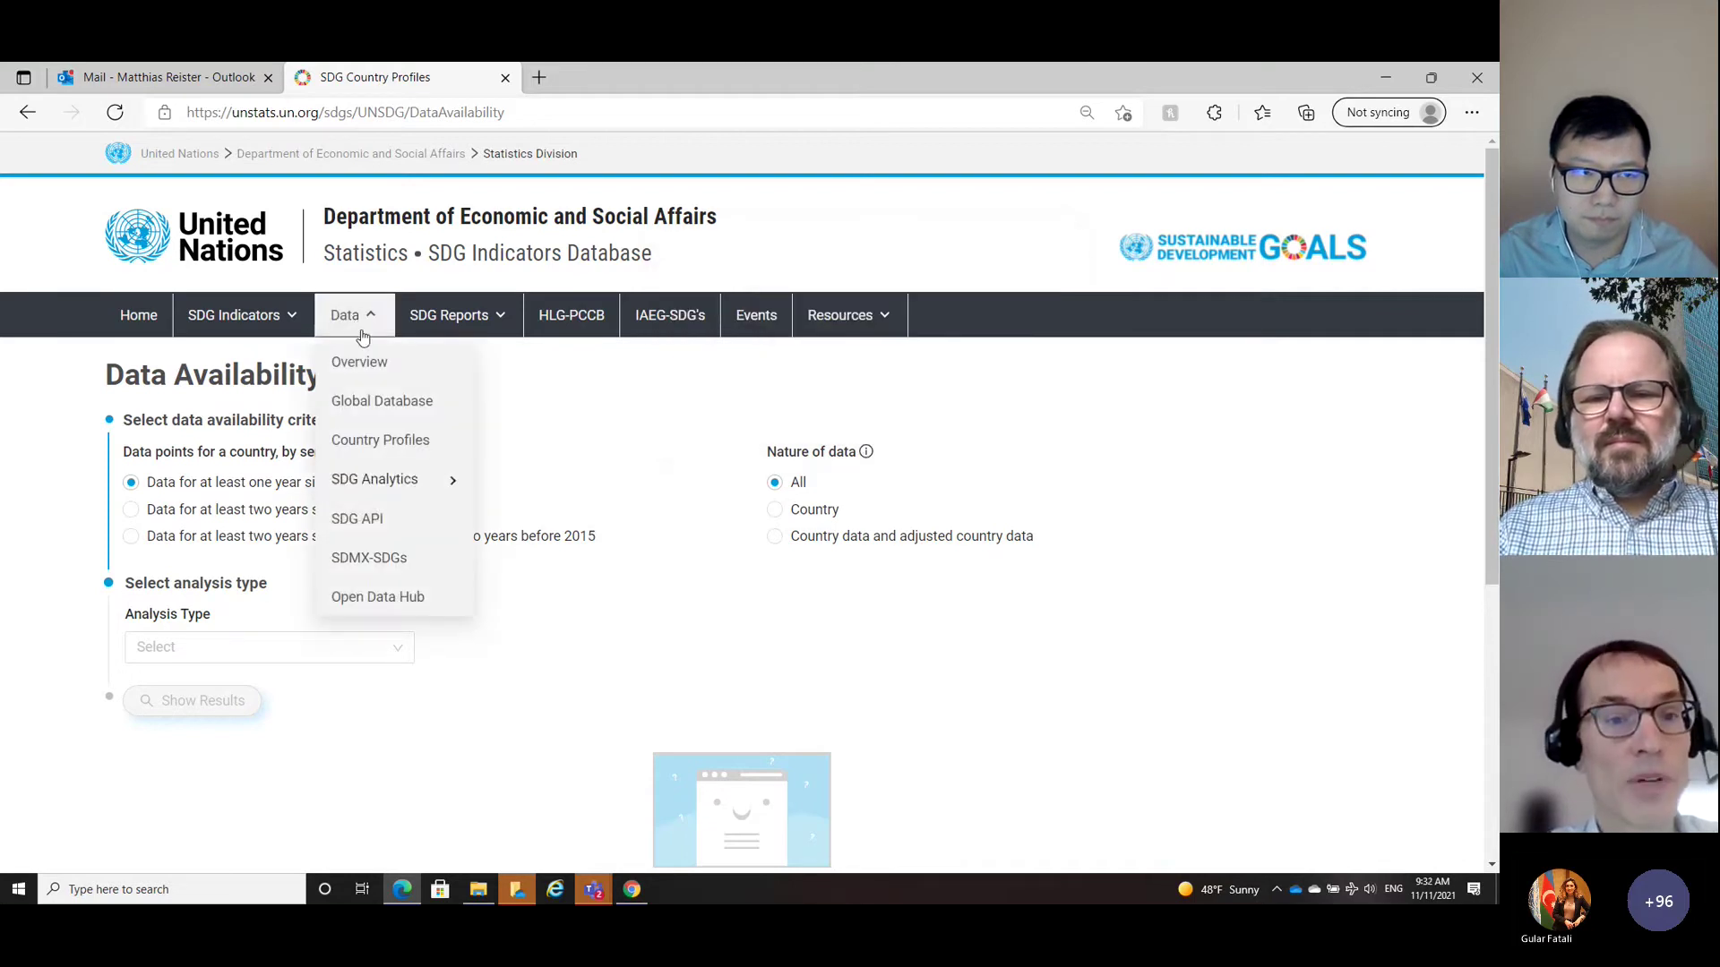
{"action": "scroll", "coordinate": [357, 649], "scroll_direction": "down", "scroll_amount": 5}
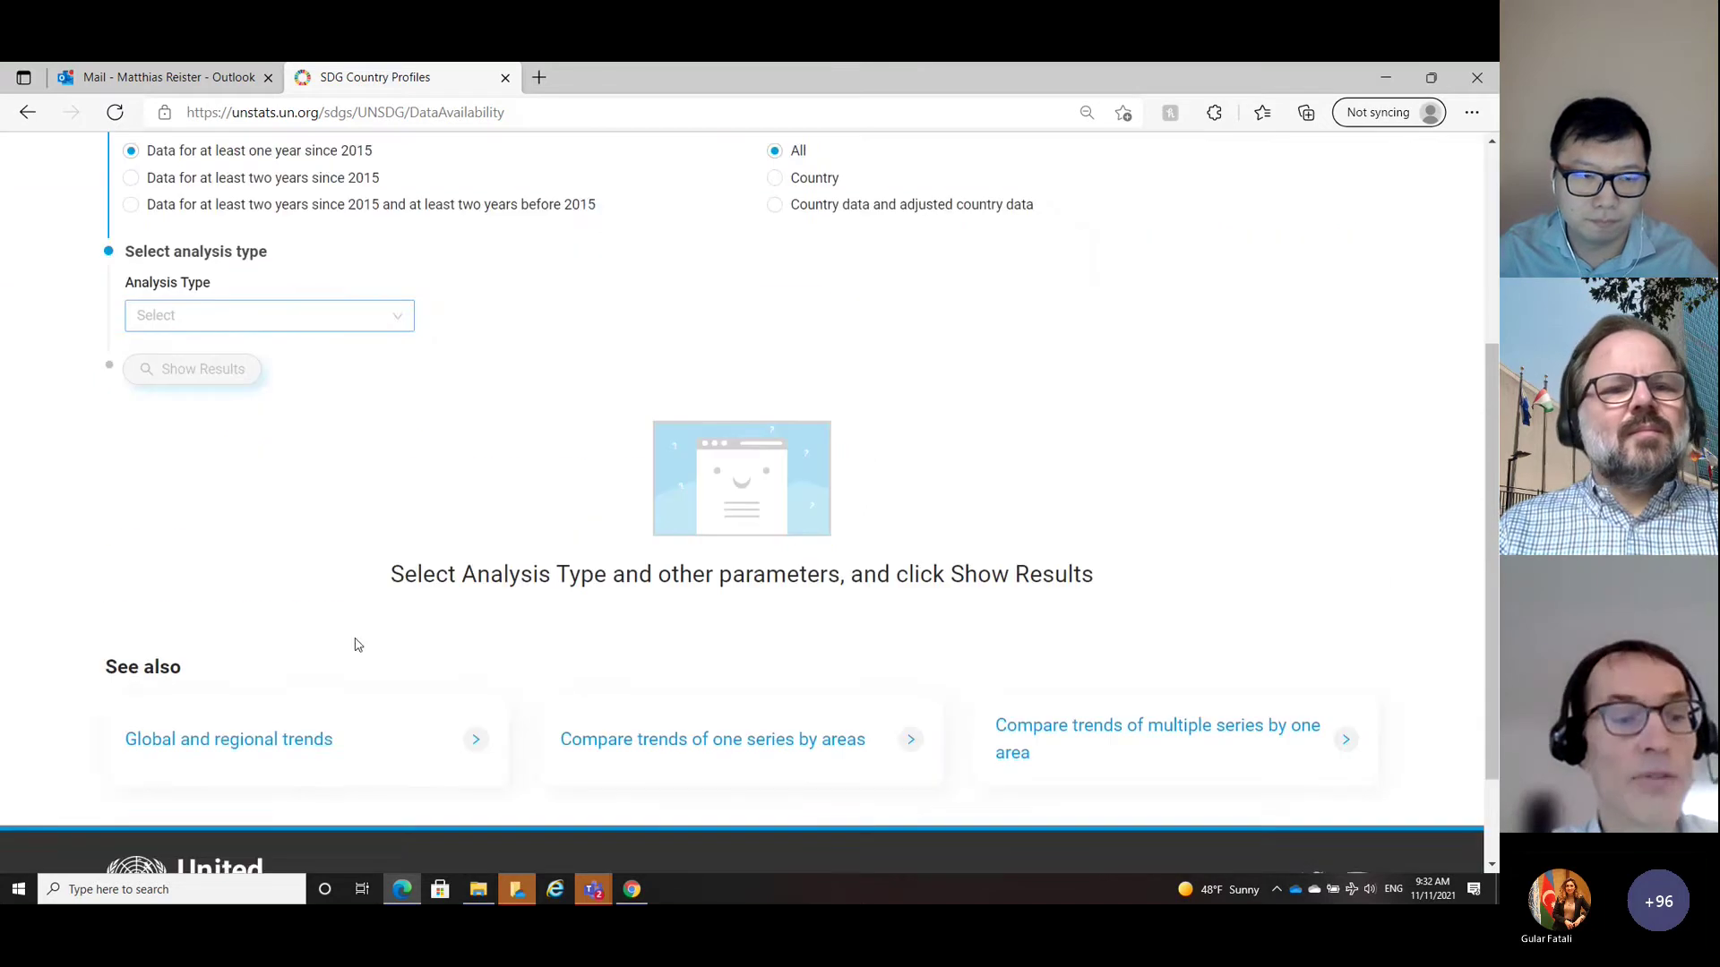
{"action": "scroll", "coordinate": [307, 384], "scroll_direction": "up", "scroll_amount": 5}
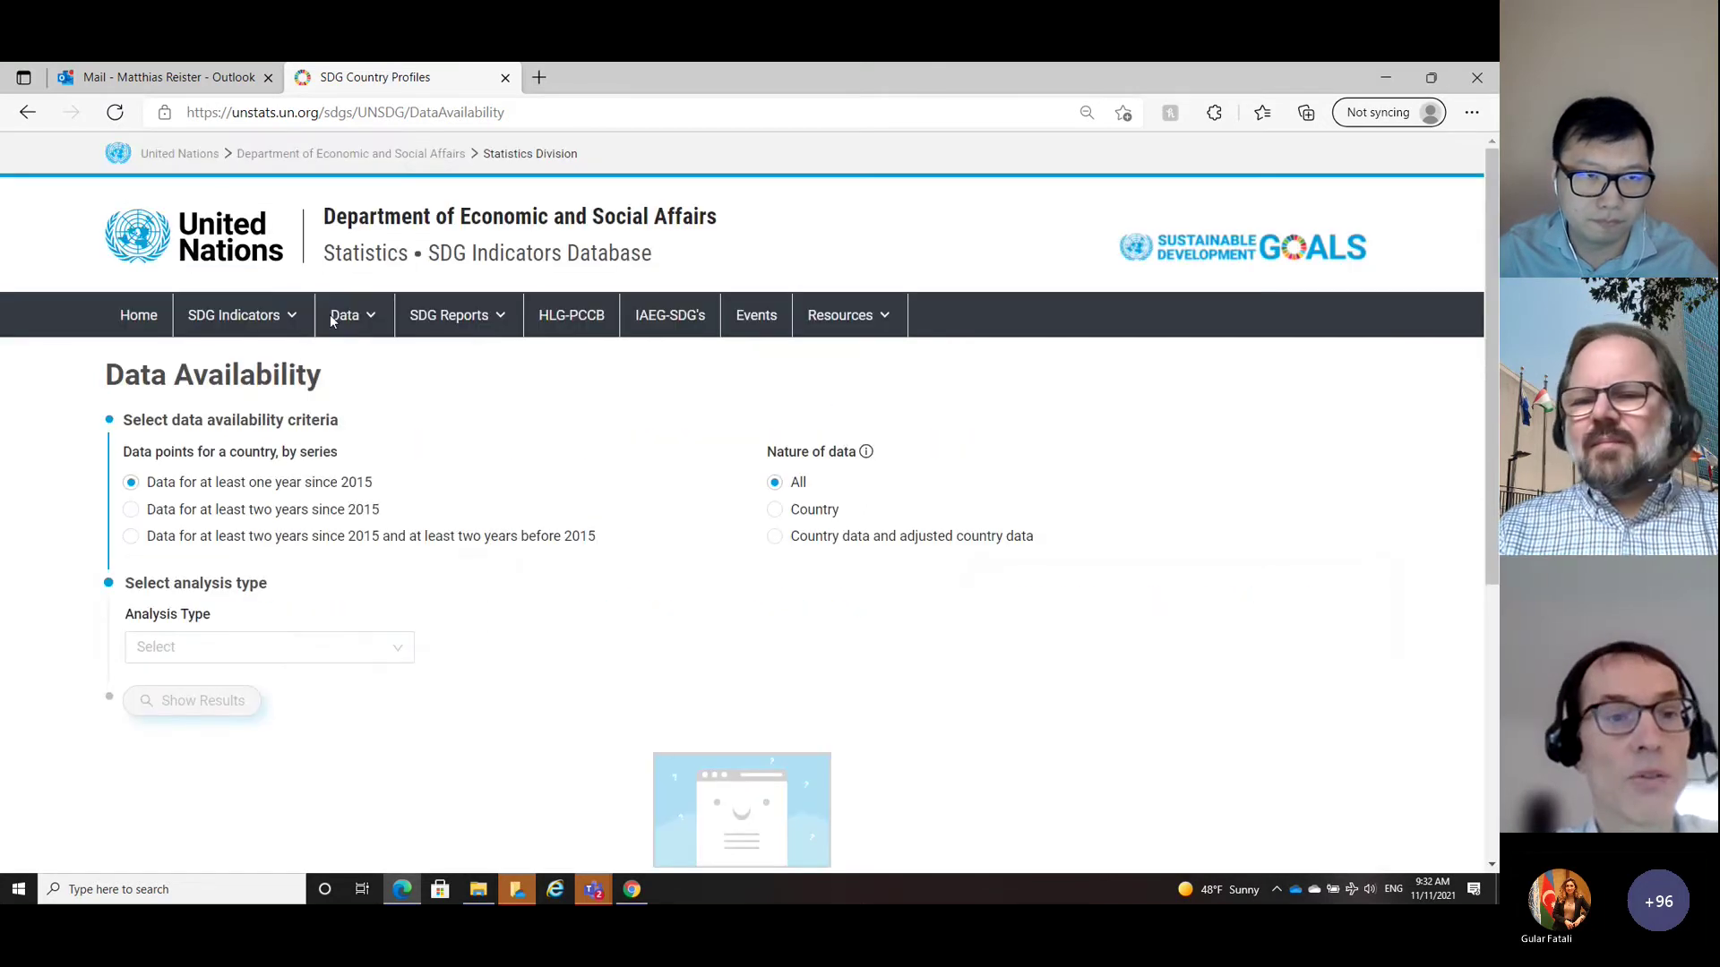
{"action": "mouse_move", "coordinate": [340, 315]}
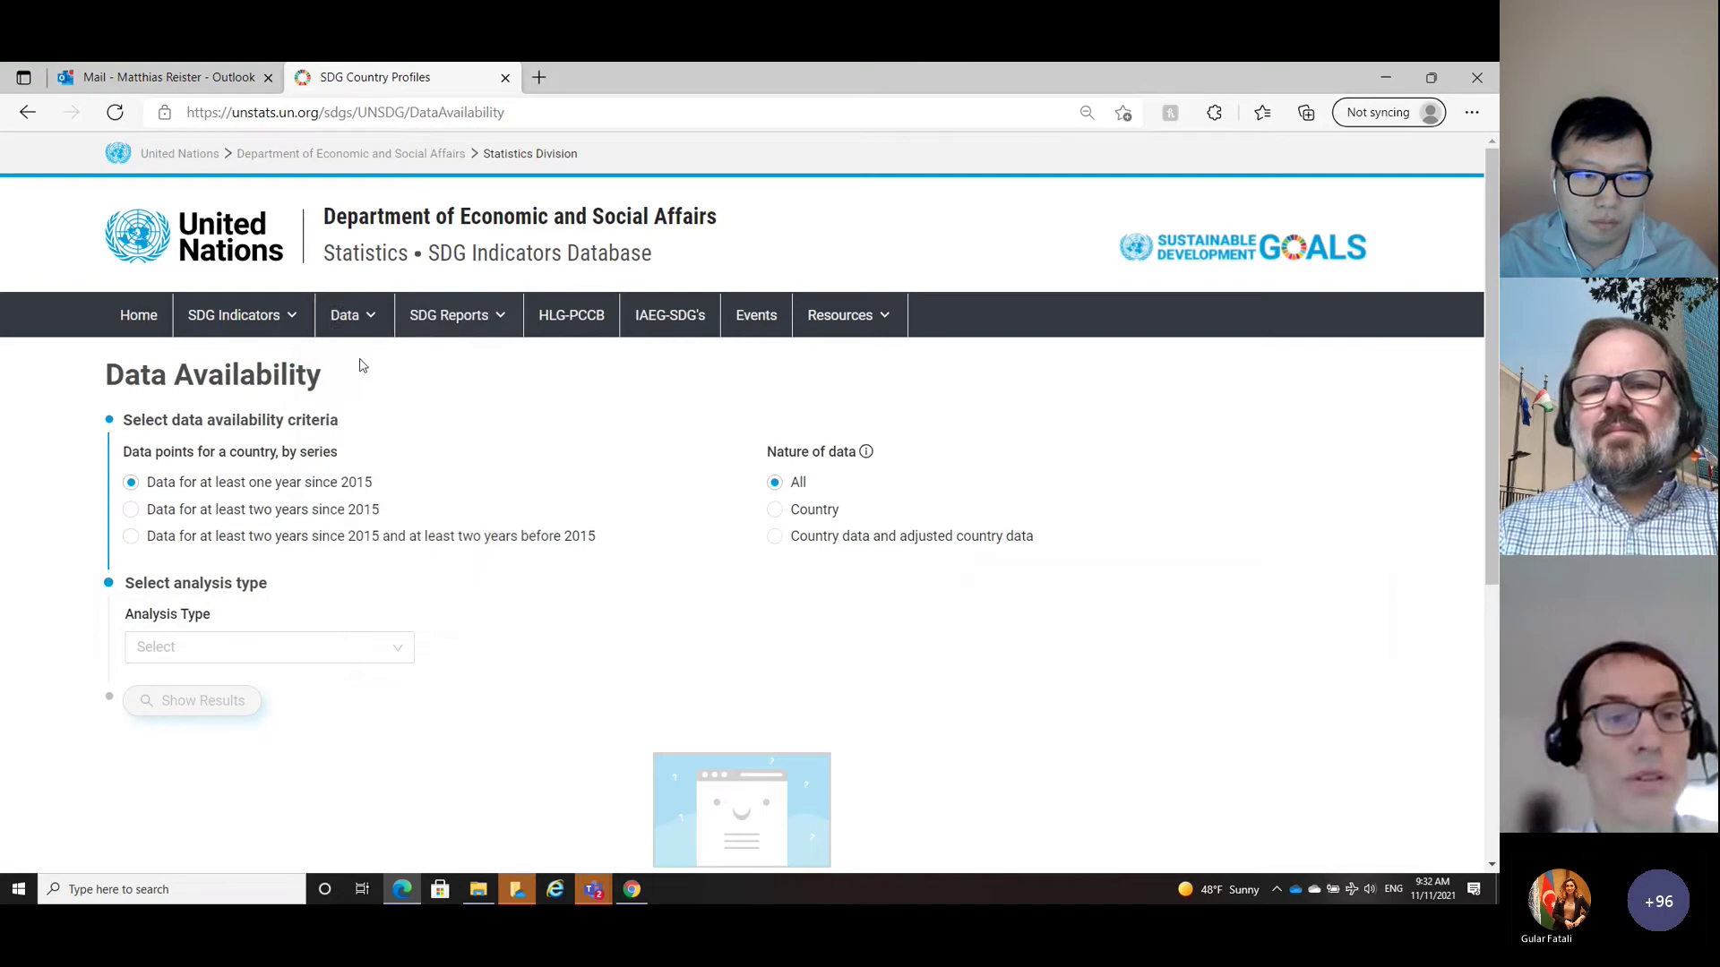
{"action": "left_click", "coordinate": [359, 362]}
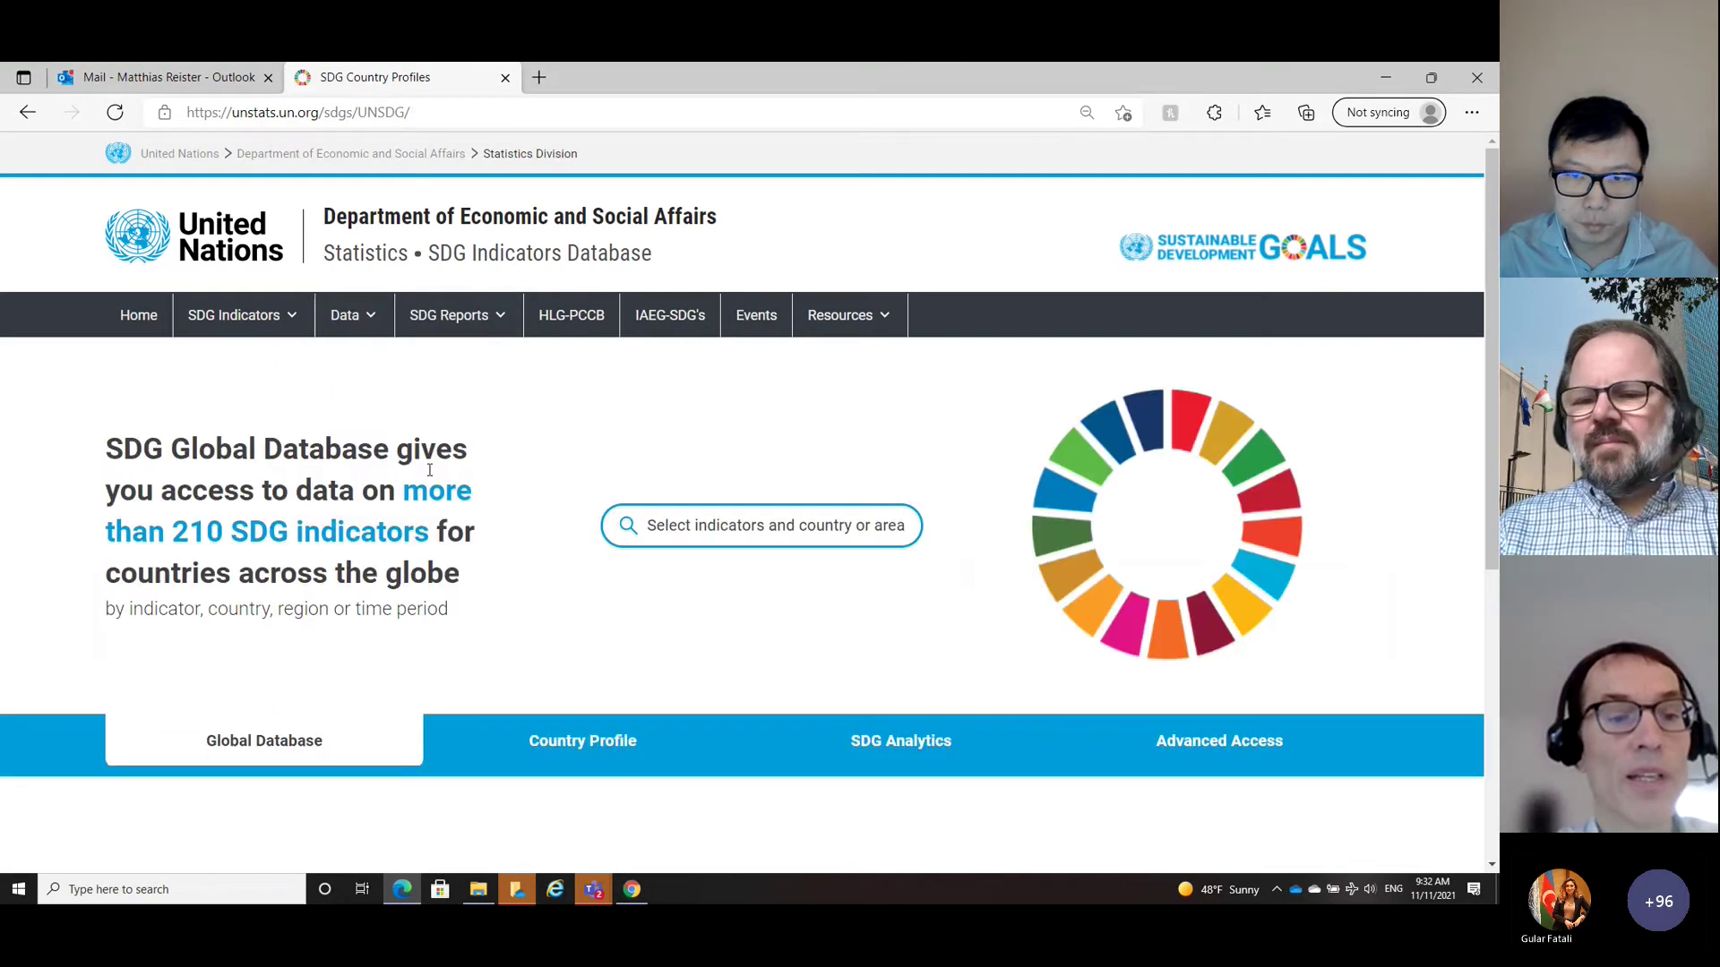
{"action": "scroll", "coordinate": [215, 760], "scroll_direction": "down", "scroll_amount": 4}
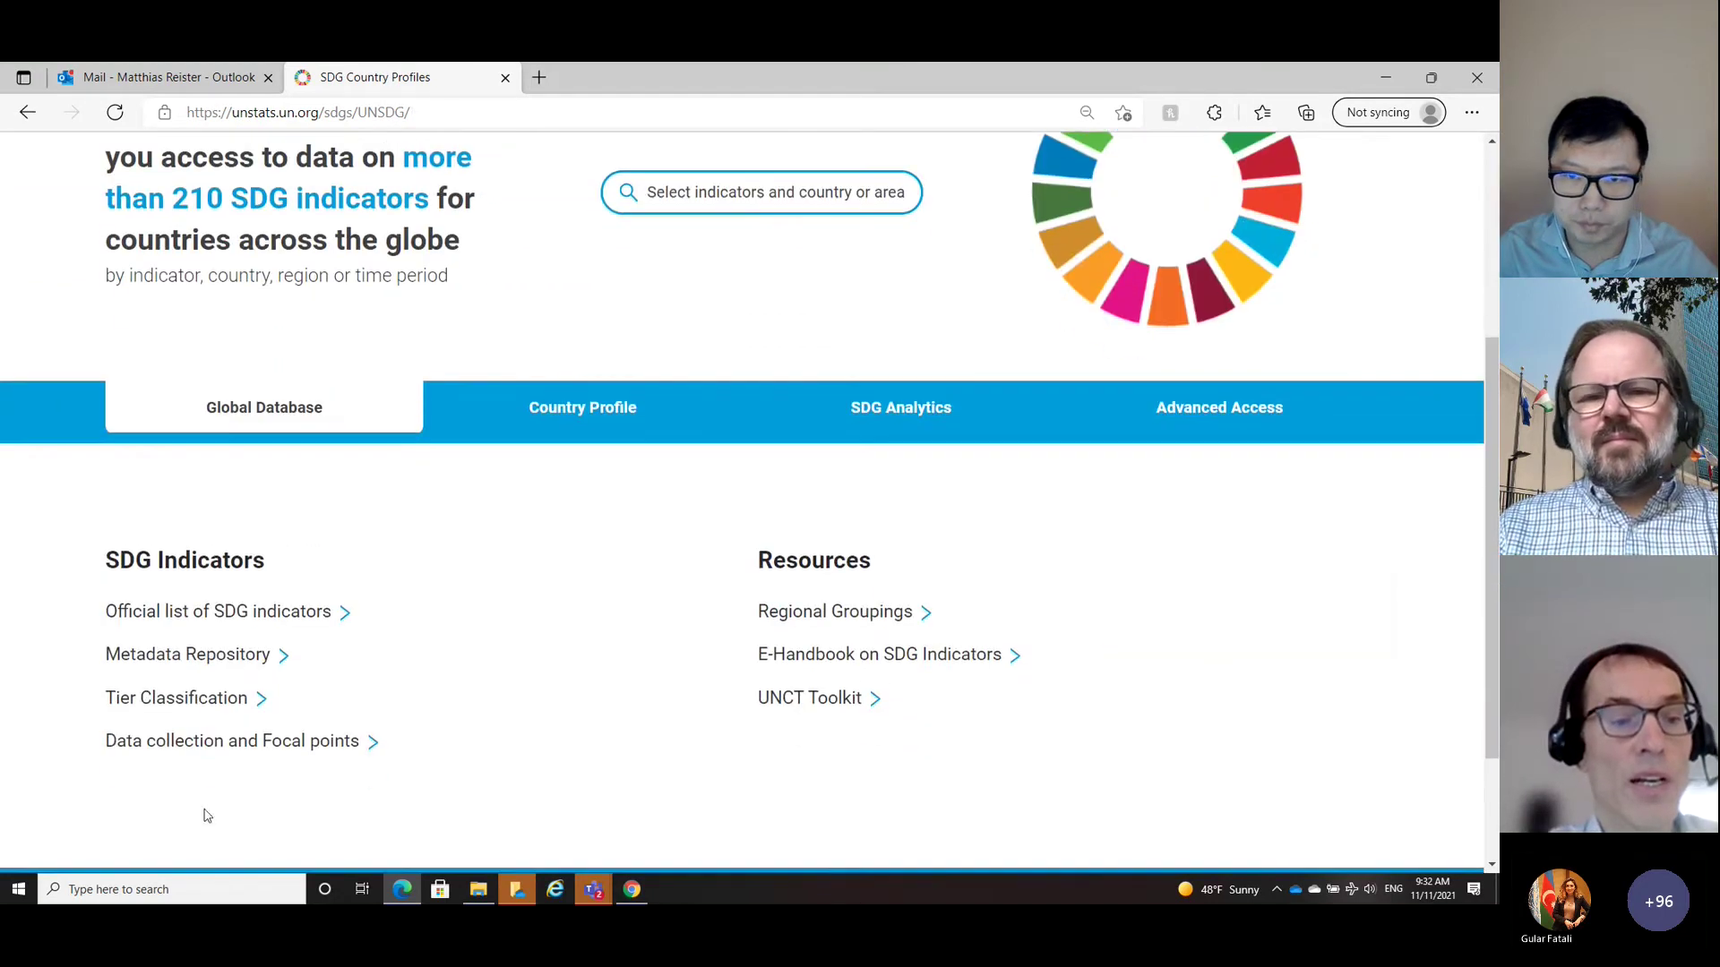
{"action": "left_click", "coordinate": [219, 742]}
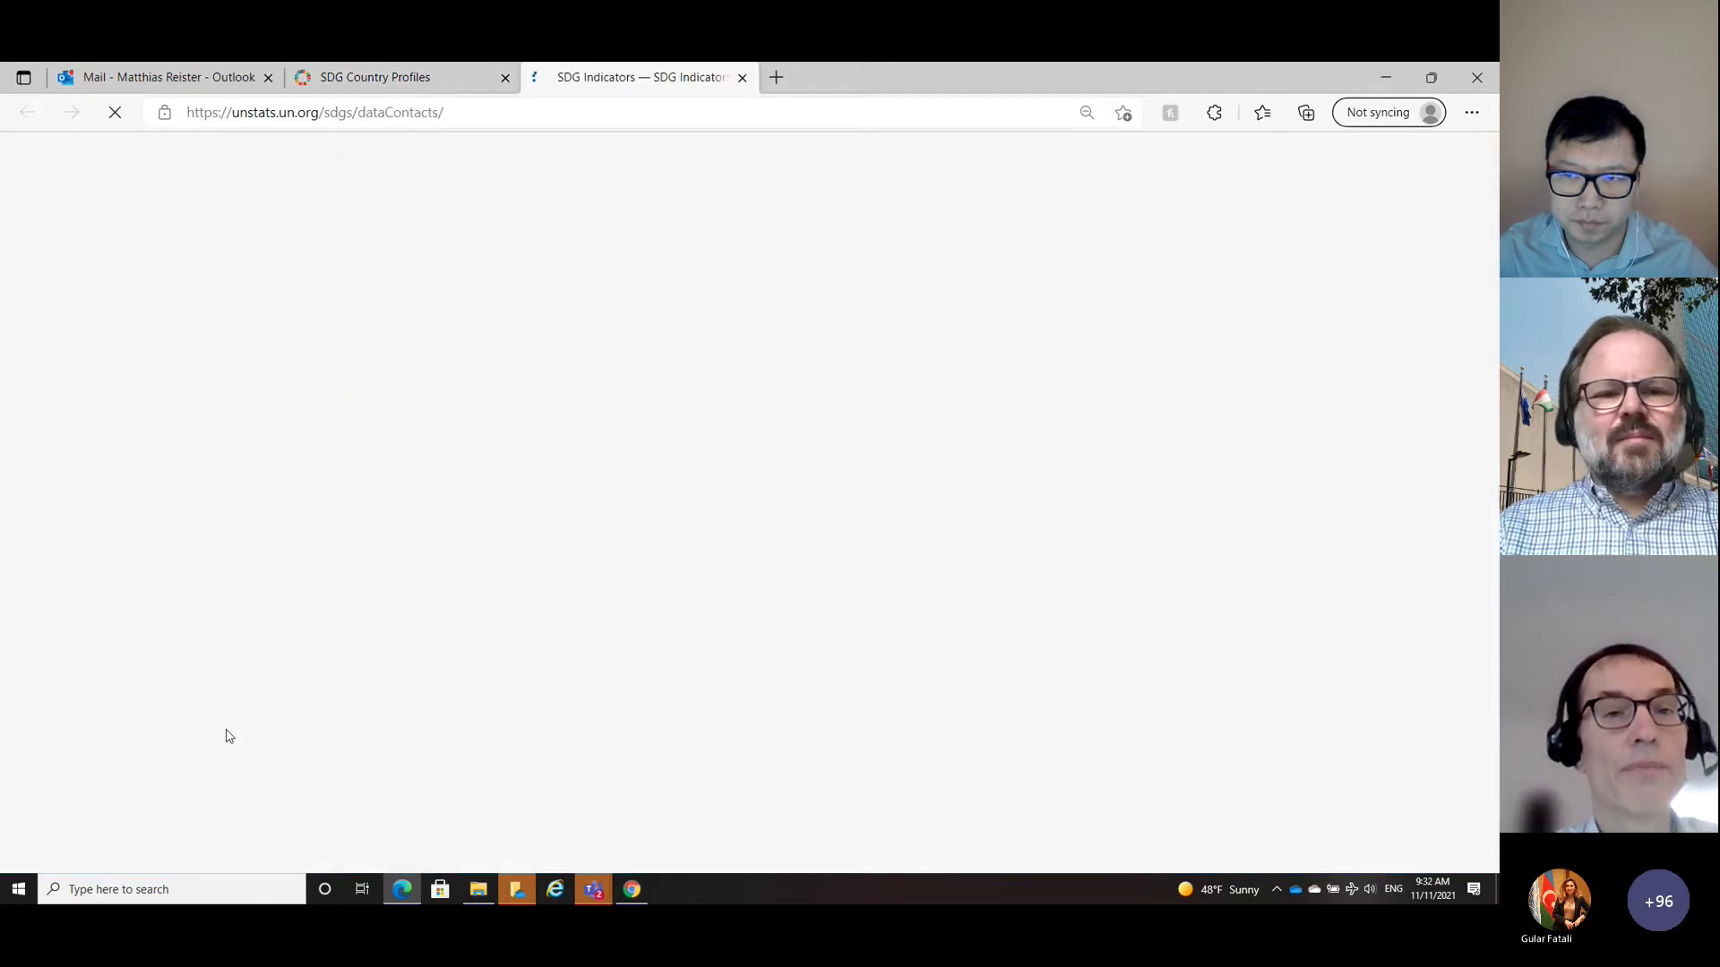
{"action": "scroll", "coordinate": [569, 497], "scroll_direction": "down", "scroll_amount": 3}
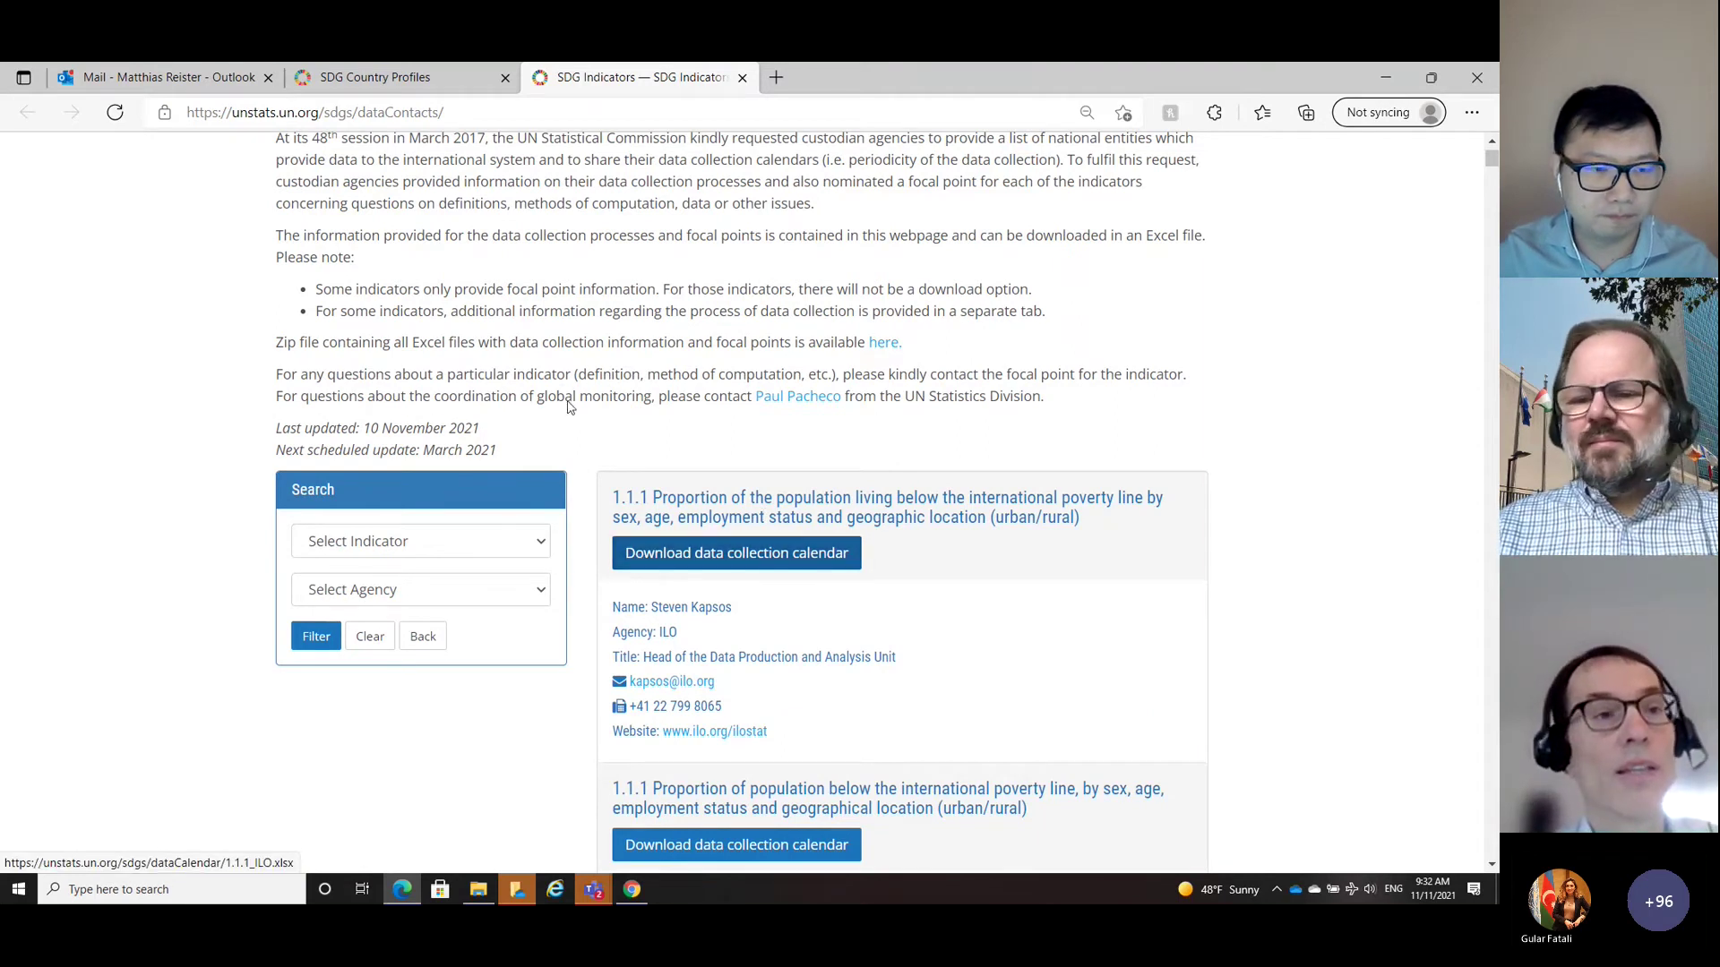
Step: Switch back to the data overview page and look through its SDG Indicators and Resources links
{"action": "left_click", "coordinate": [396, 82]}
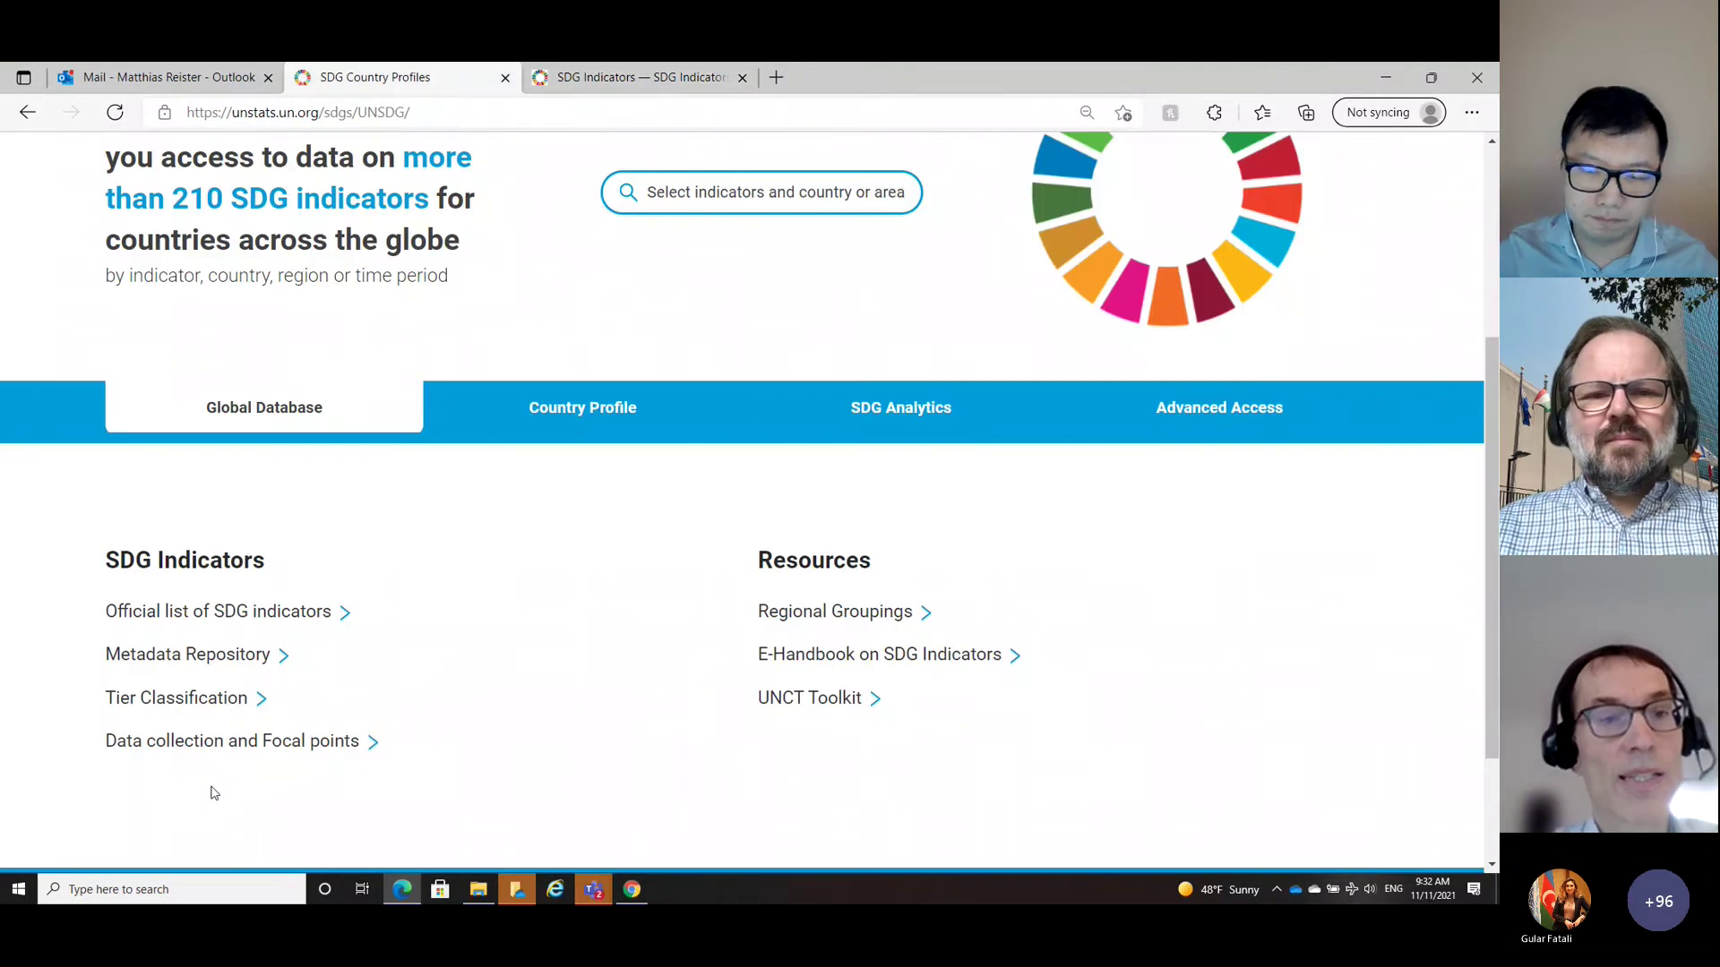
{"action": "scroll", "coordinate": [214, 792], "scroll_direction": "up", "scroll_amount": 3}
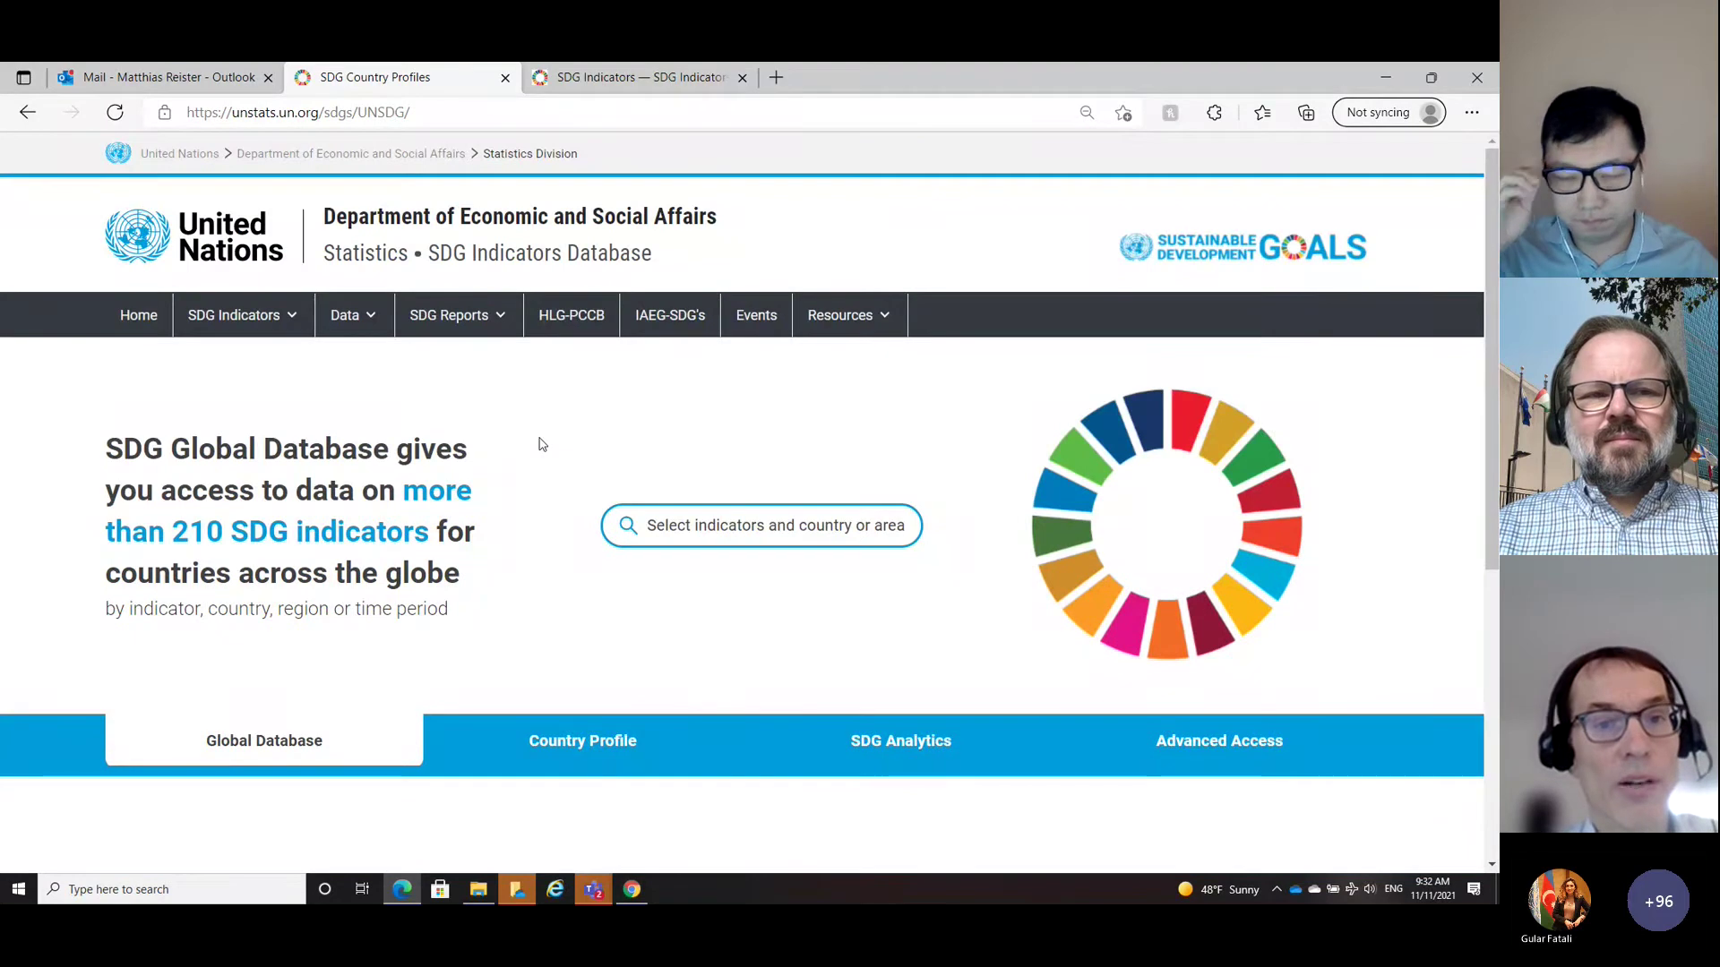
{"action": "scroll", "coordinate": [550, 447], "scroll_direction": "down", "scroll_amount": 2}
{"action": "scroll", "coordinate": [550, 447], "scroll_direction": "down", "scroll_amount": 2}
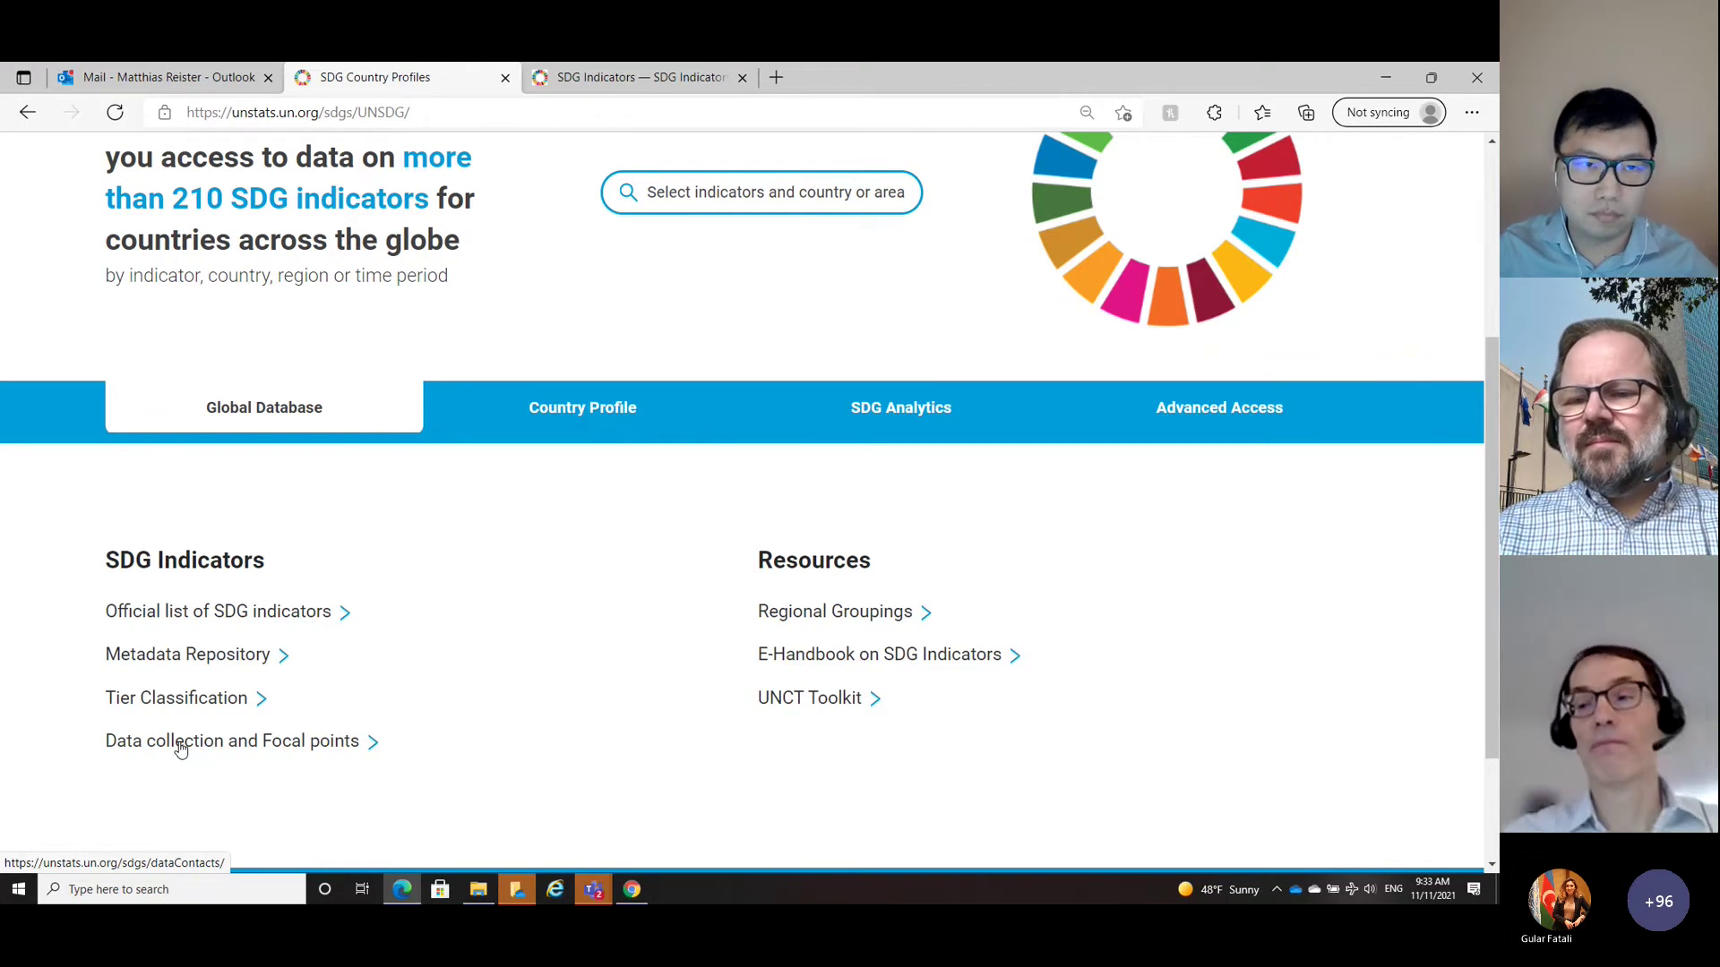
{"action": "scroll", "coordinate": [27, 596], "scroll_direction": "up", "scroll_amount": 4}
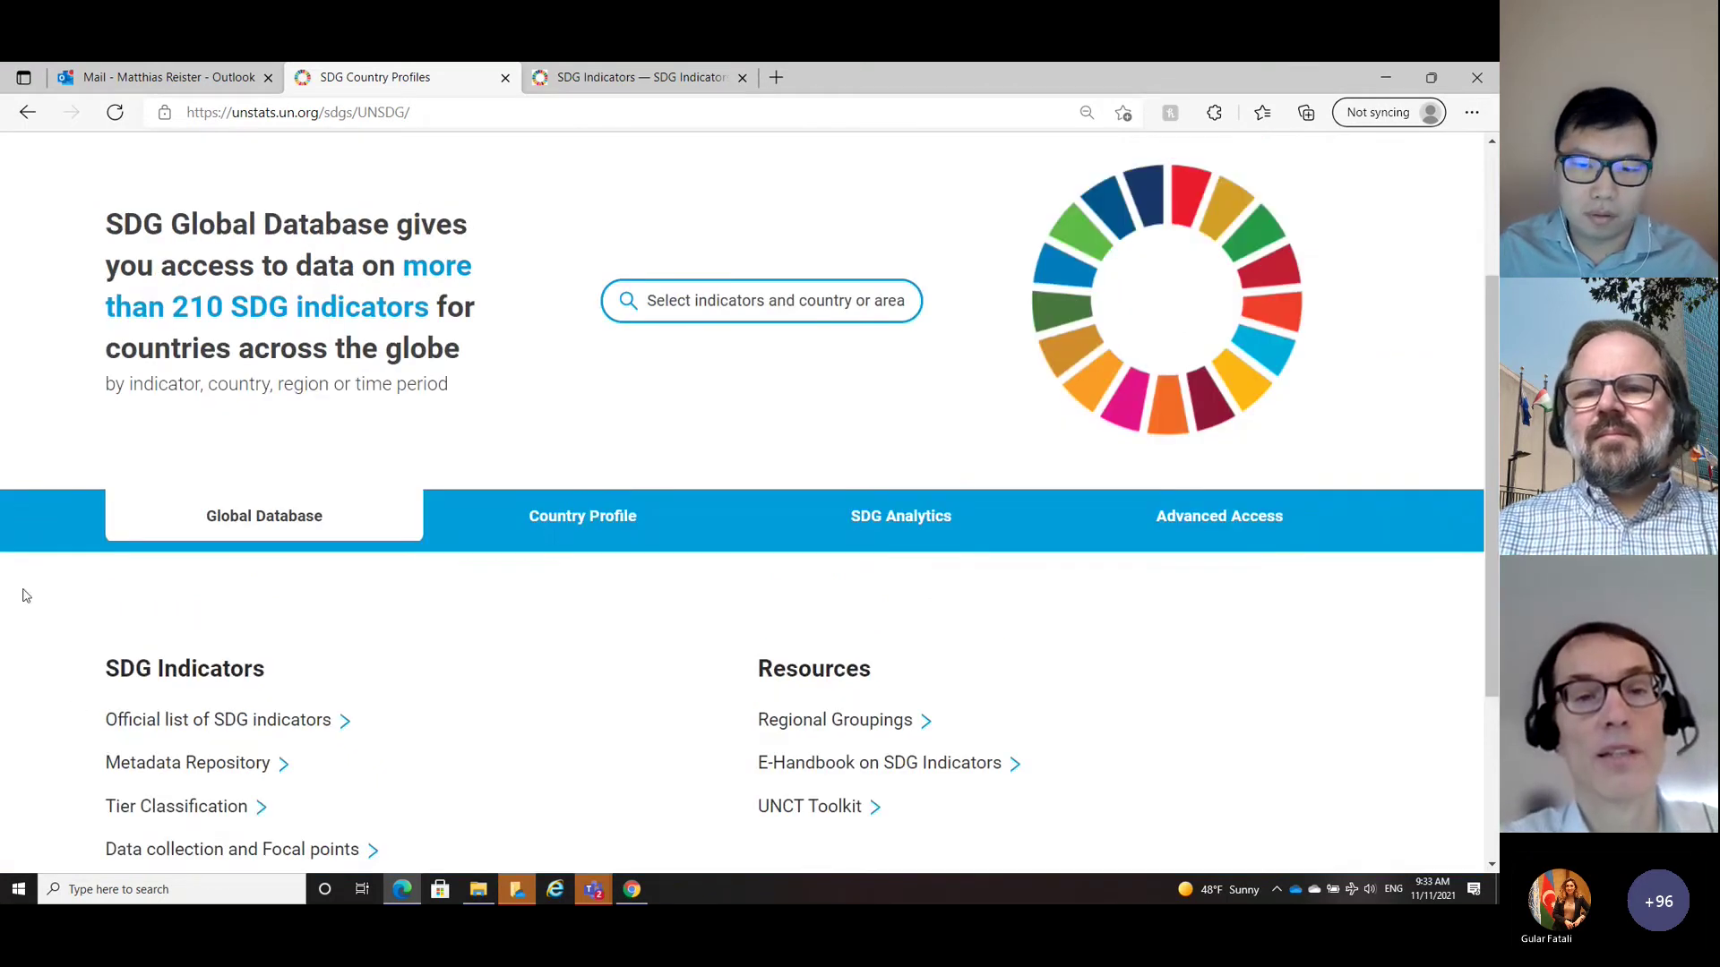